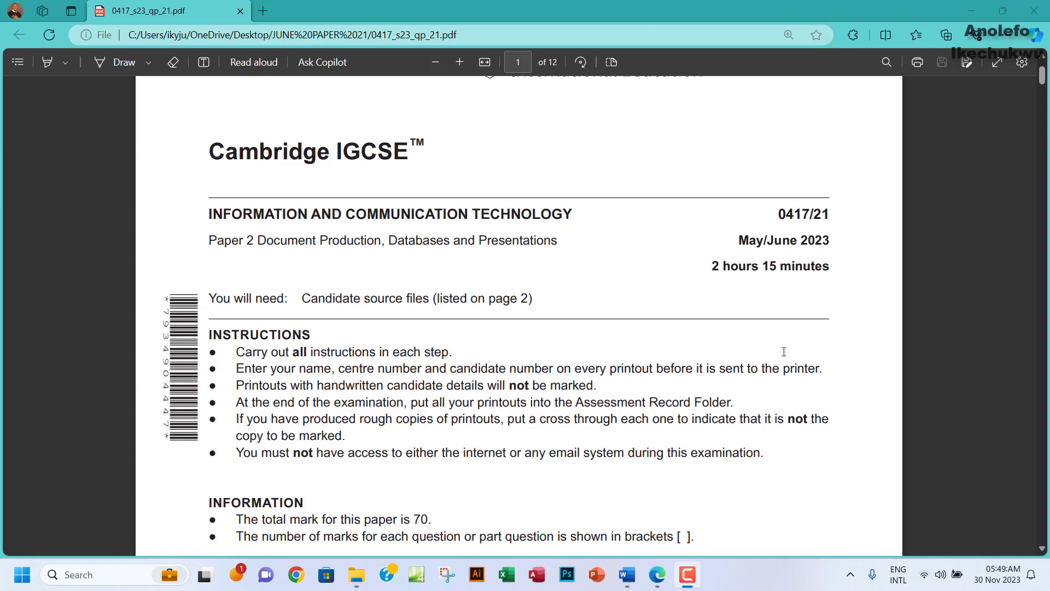
Scroll the exam paper down to page 6, Task 3 – Database, question 15.
scroll(783, 352, down, 15)
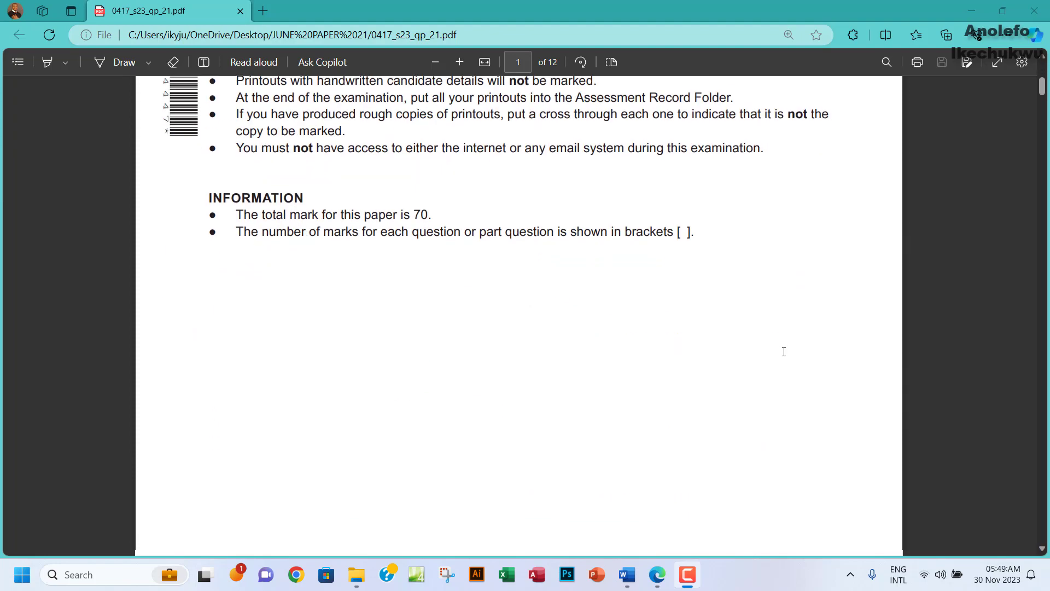
scroll(784, 351, down, 20)
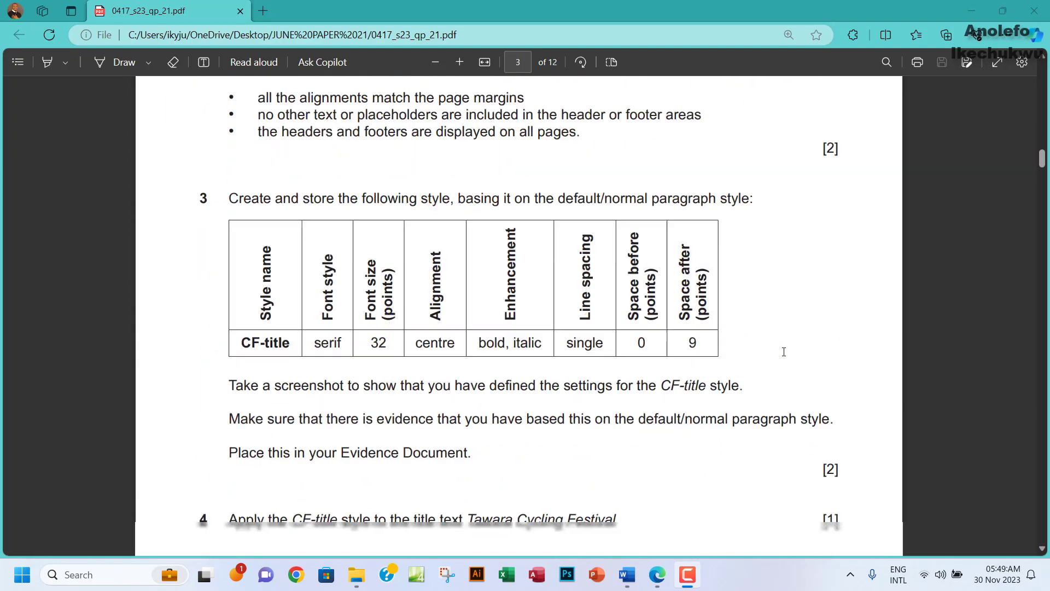
scroll(784, 352, down, 12)
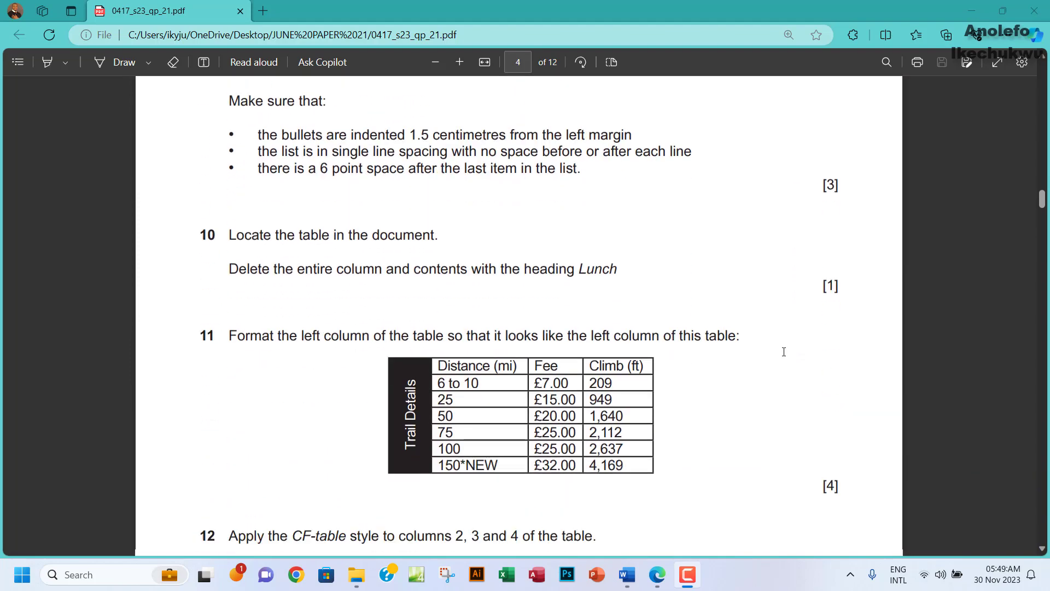
scroll(784, 351, down, 15)
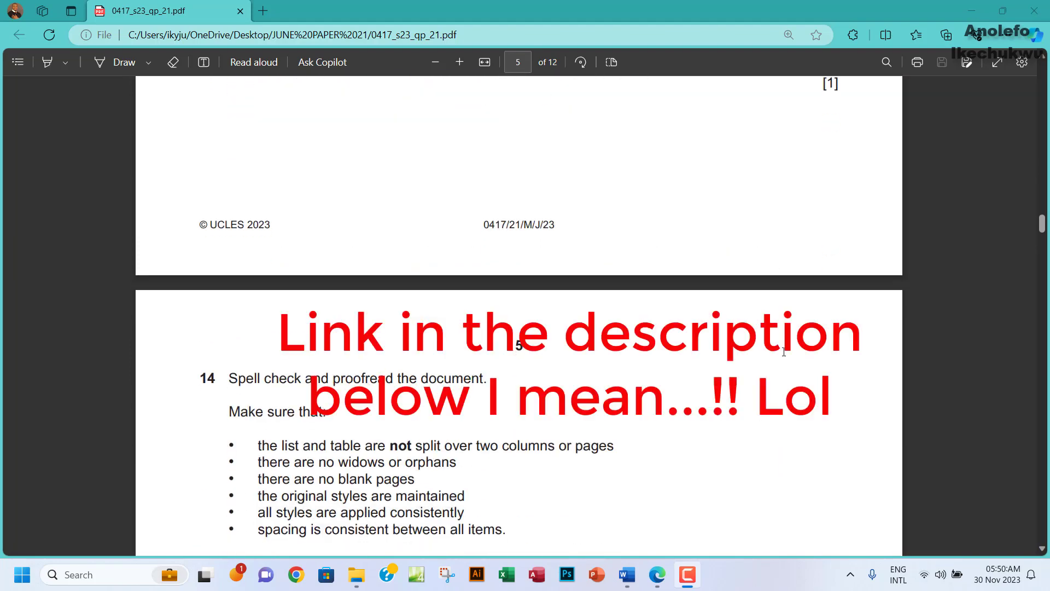
scroll(784, 352, down, 15)
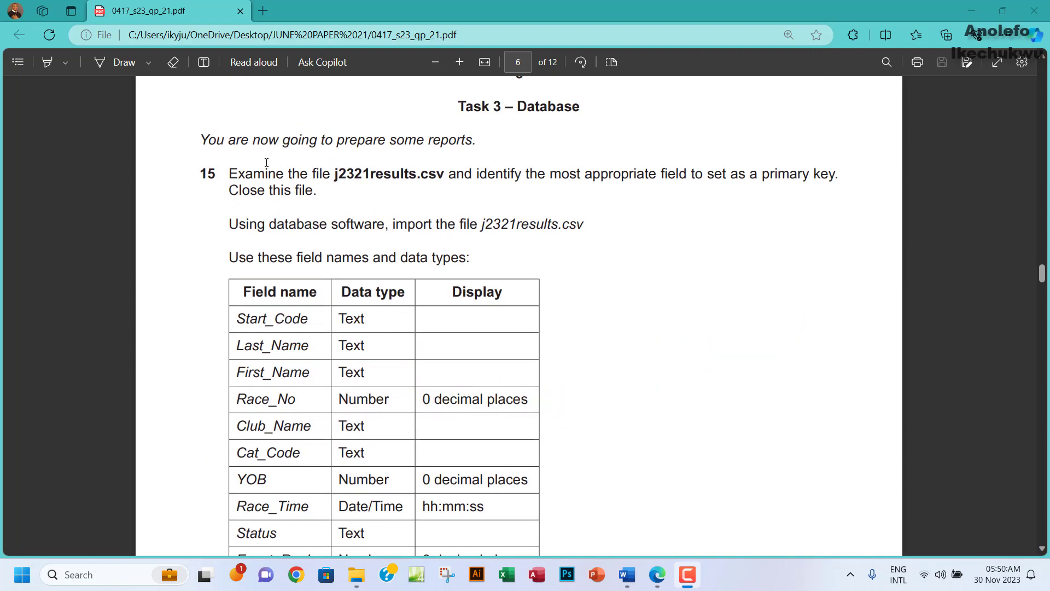
Highlight key phrases in question 15, such as 'primary key' and 'Close this file'.
drag(202, 141, 358, 147)
click(281, 191)
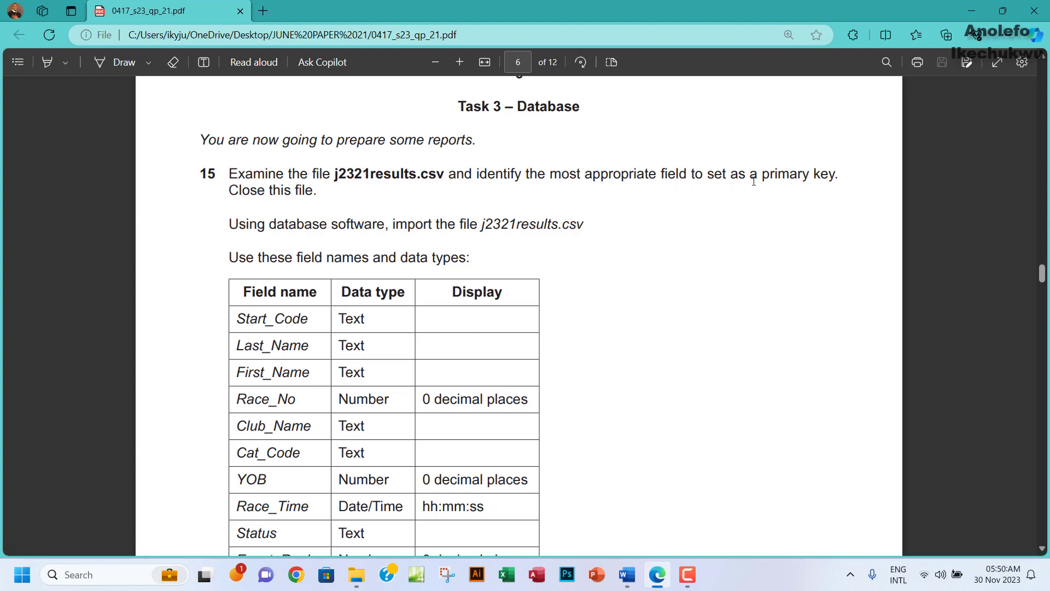
drag(768, 175, 829, 175)
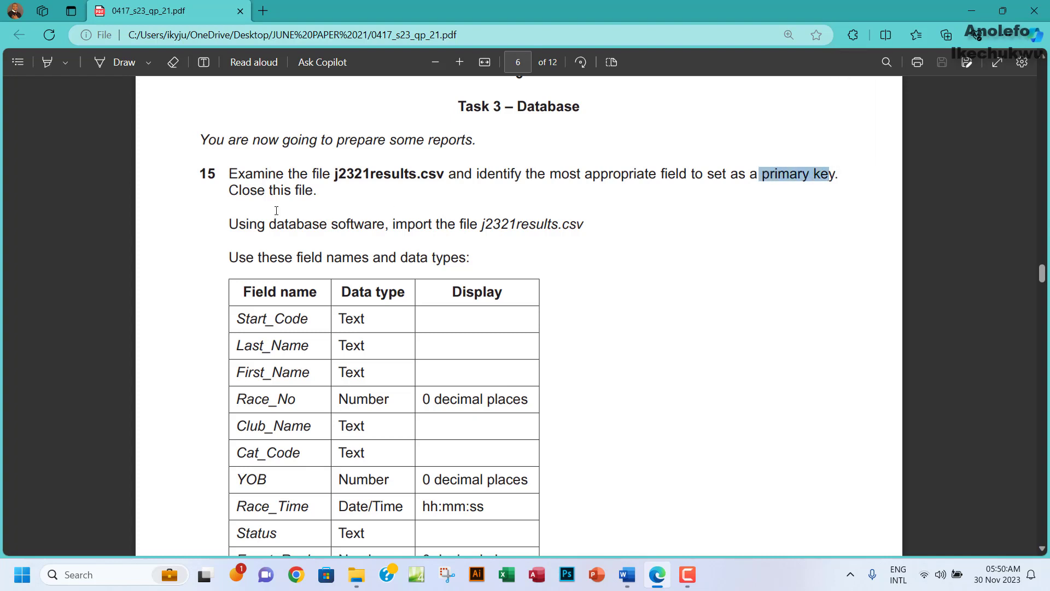
drag(225, 192, 313, 191)
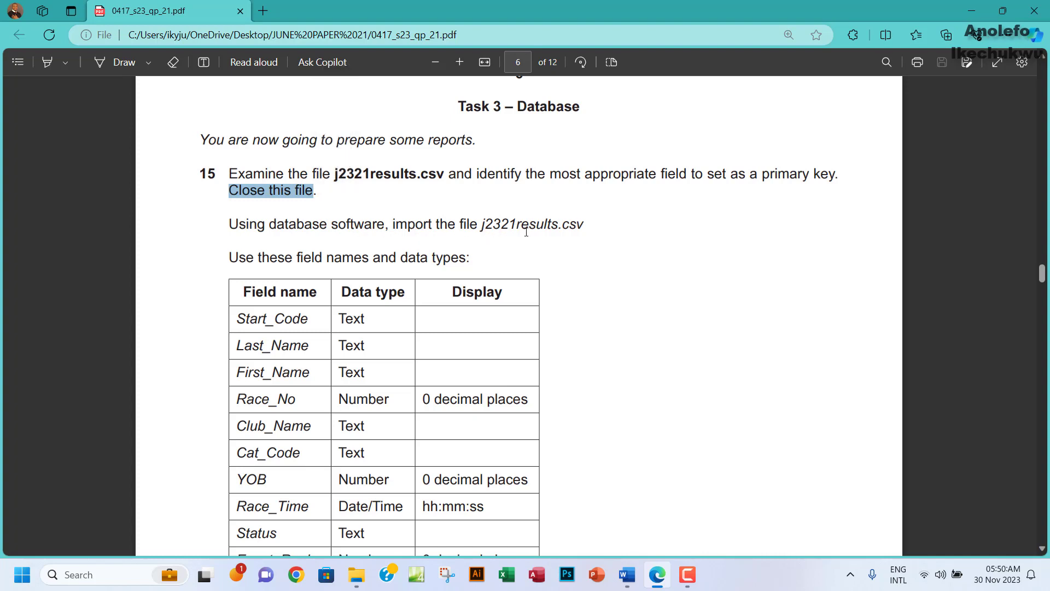
Review question 15's field-name and data-type table, then switch to File Explorer.
scroll(431, 251, down, 3)
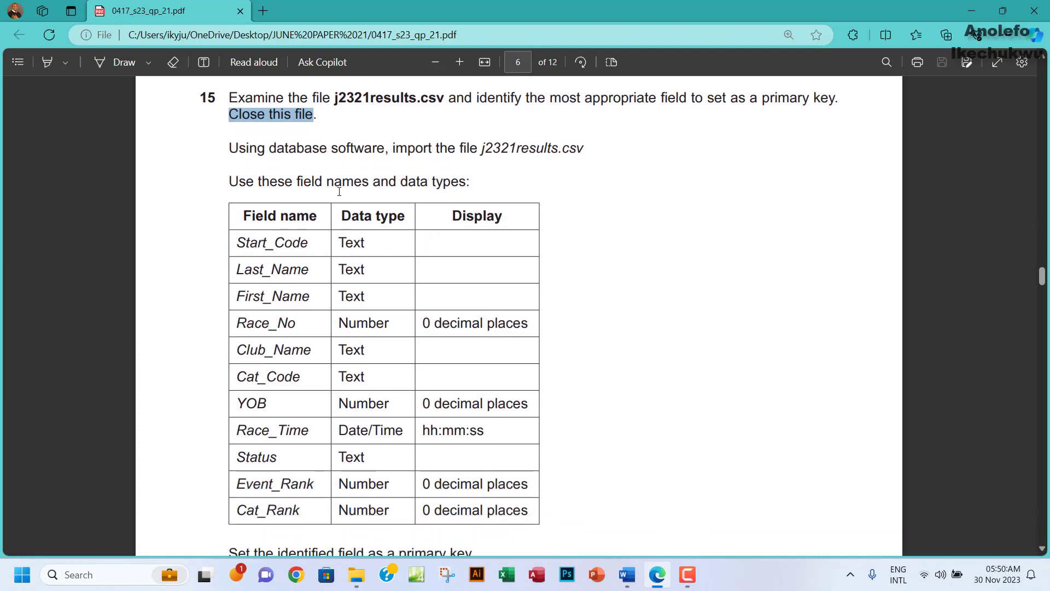
drag(387, 208, 430, 432)
scroll(424, 434, down, 10)
scroll(365, 394, up, 3)
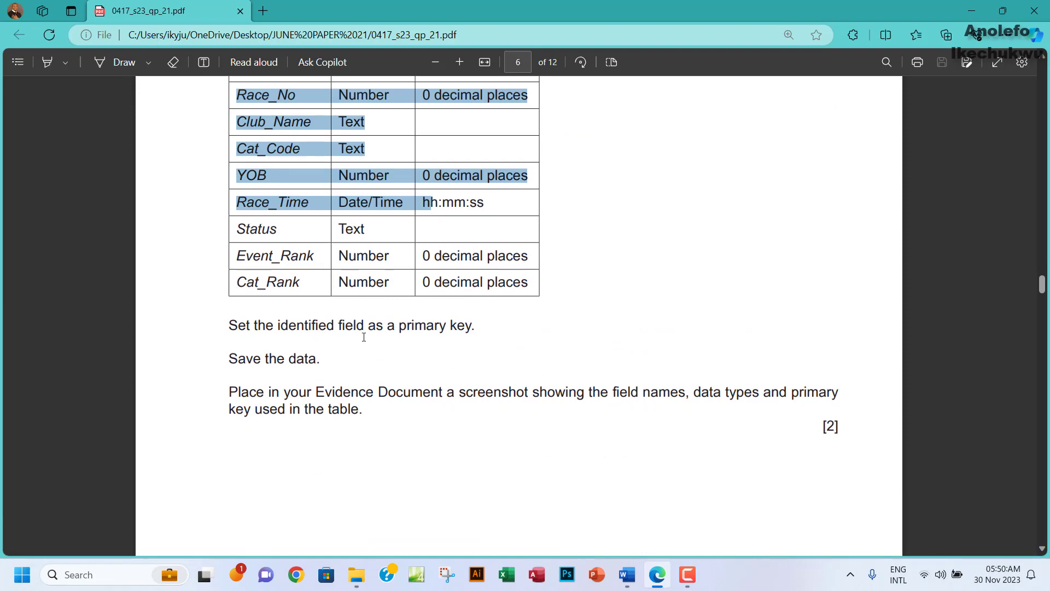
scroll(460, 332, up, 6)
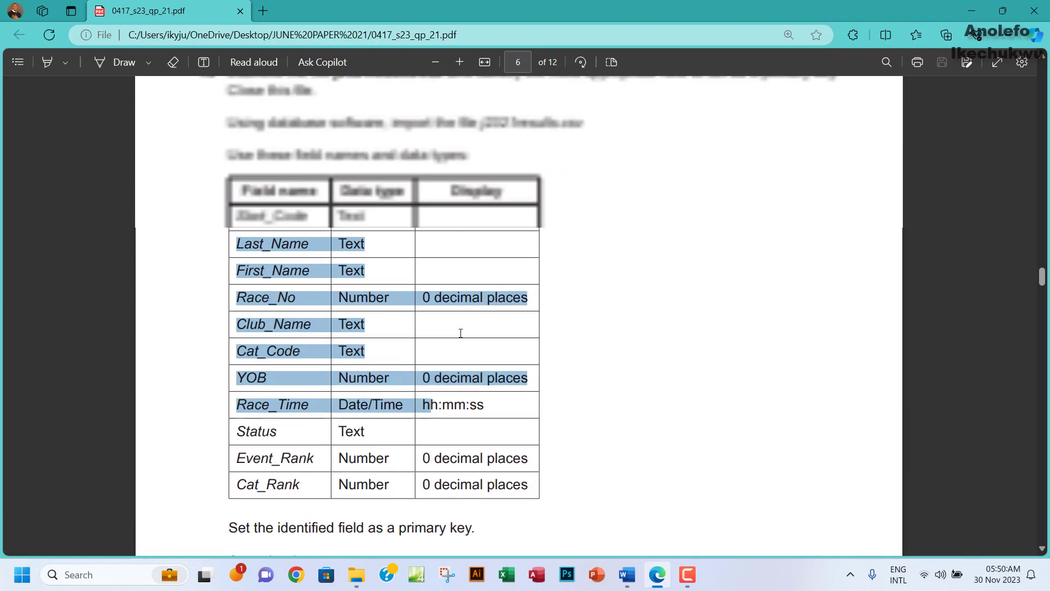
click(398, 289)
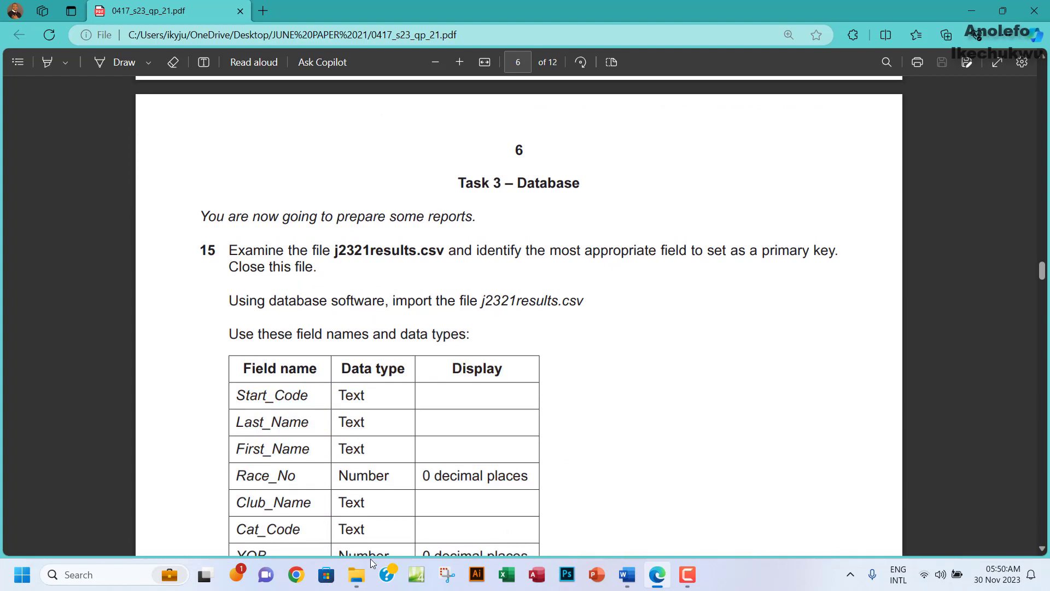
click(356, 574)
Open j2321results.csv from the 0417_s23_sf_21 folder in Excel and AutoFit columns A–K.
double_click(181, 129)
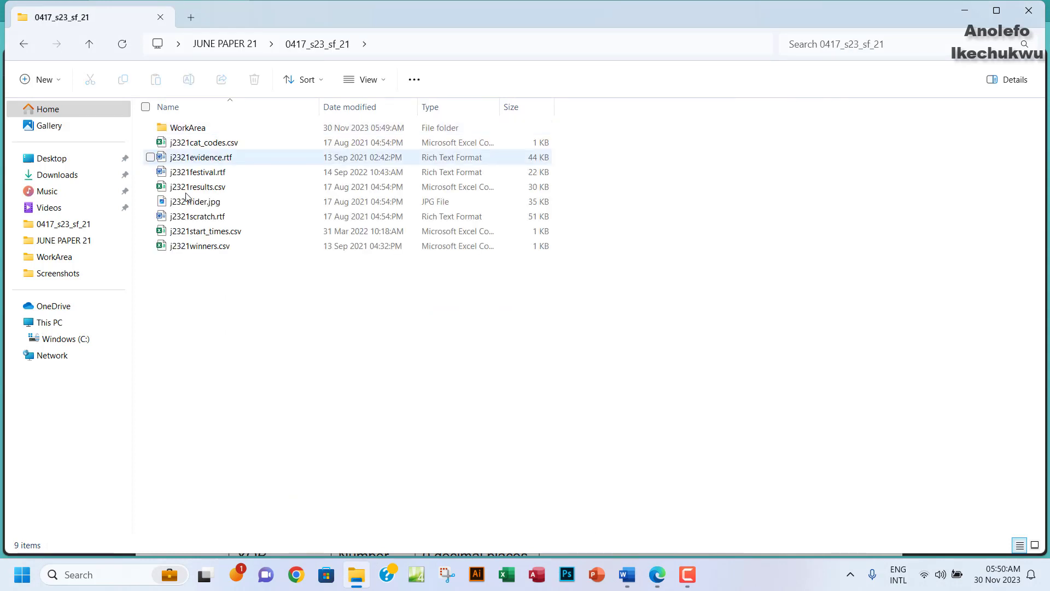
double_click(218, 190)
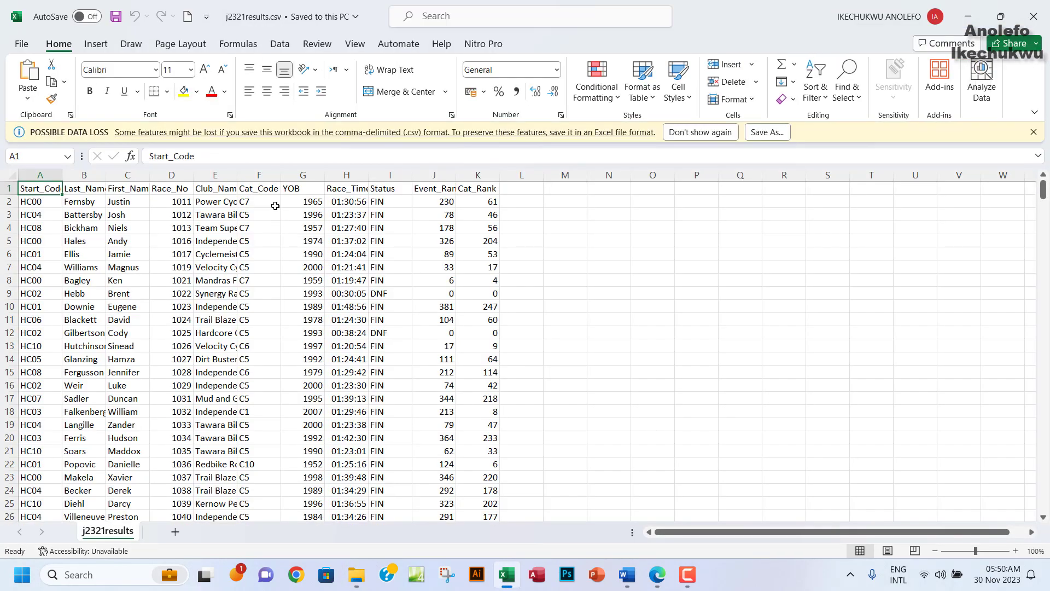
click(1033, 132)
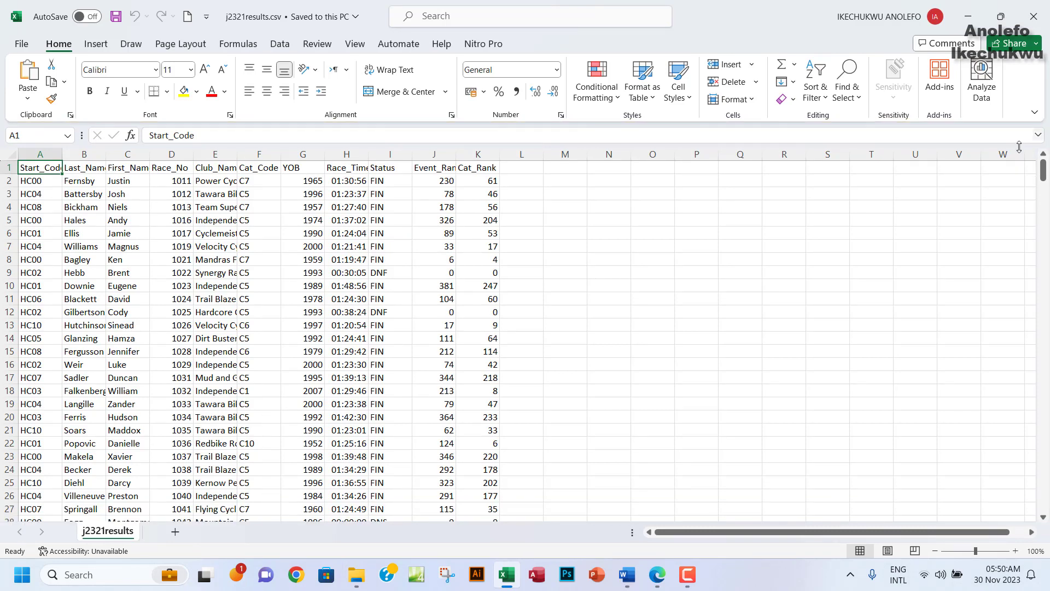
drag(48, 152, 478, 153)
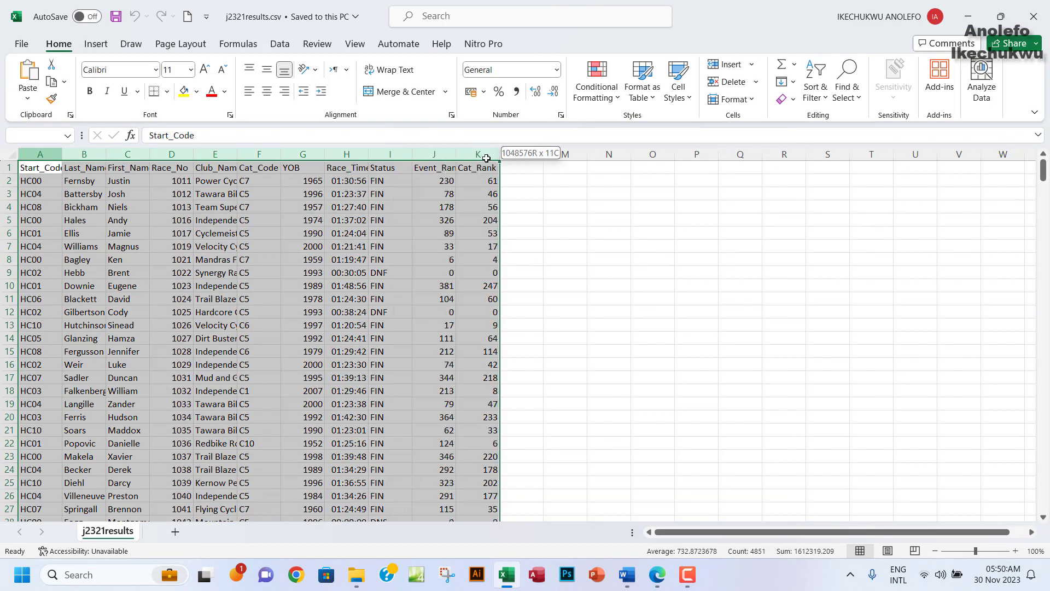
double_click(455, 154)
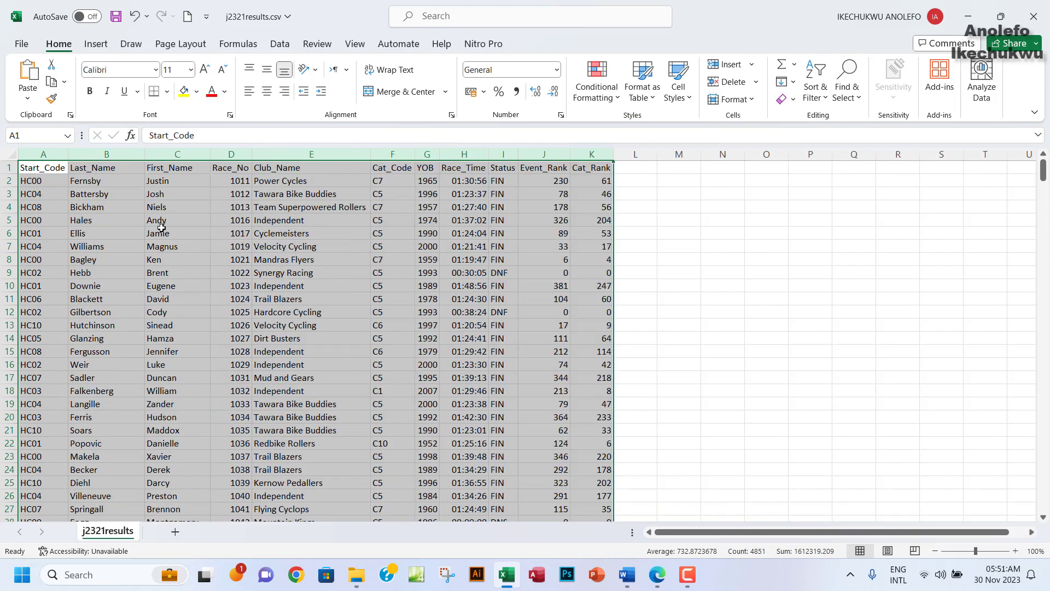
Check that Start_Code HC00 repeats in rows 2, 5 and 8.
click(43, 158)
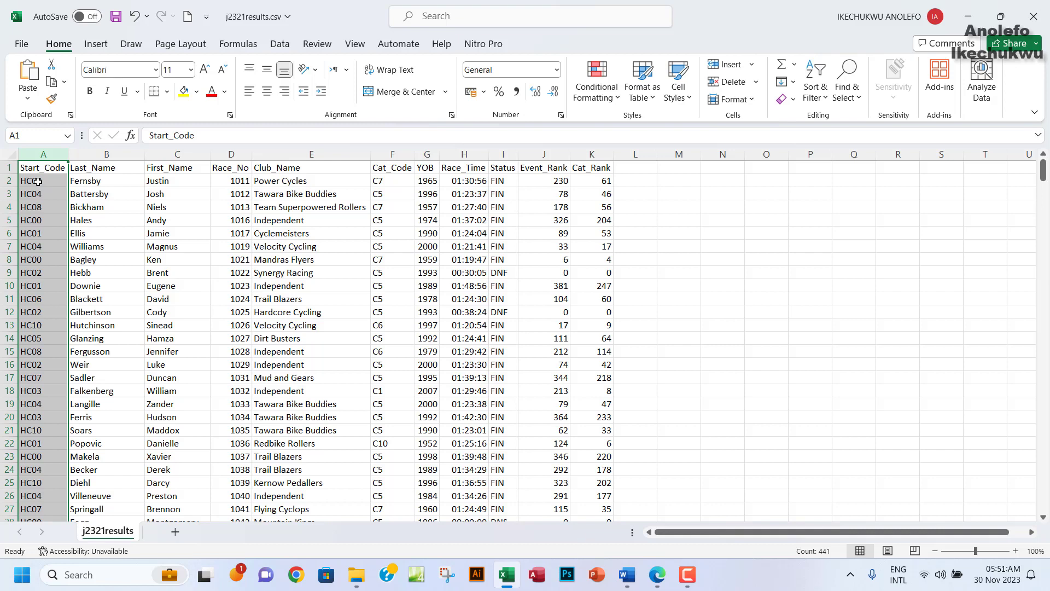
click(37, 181)
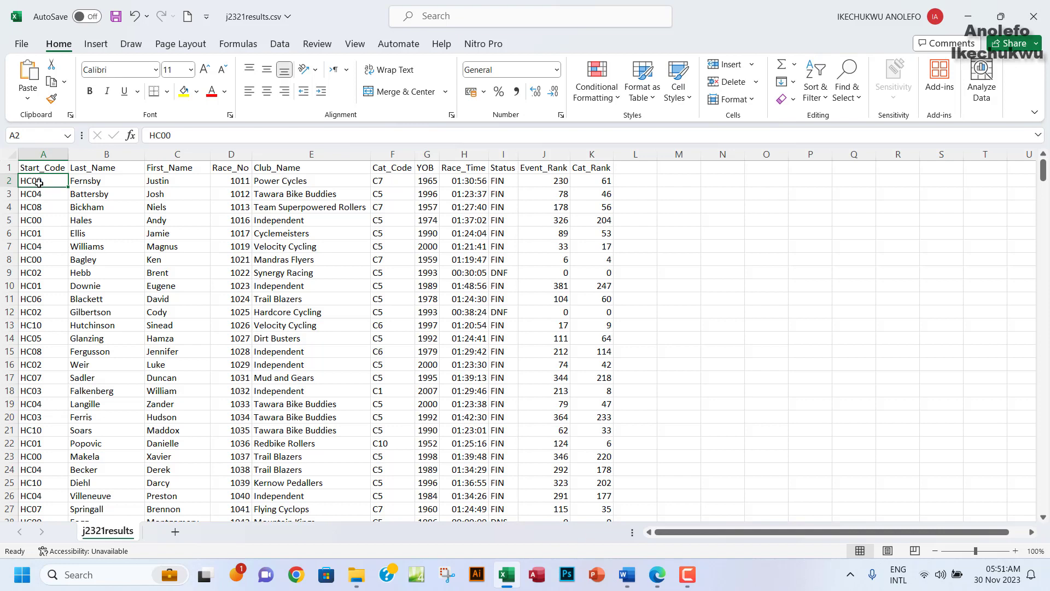
click(36, 261)
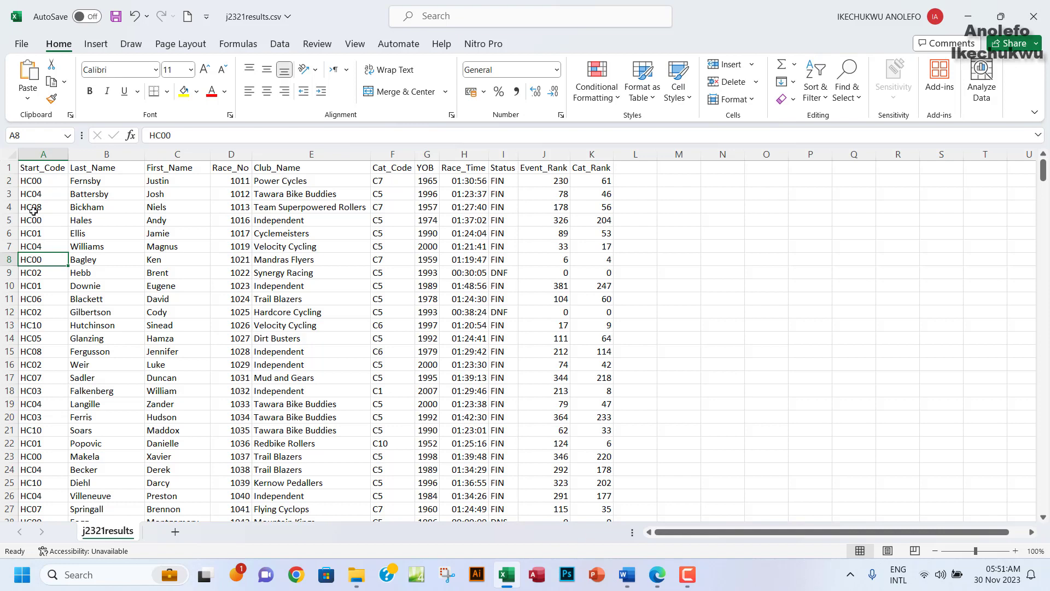
click(31, 181)
key(shift+space)
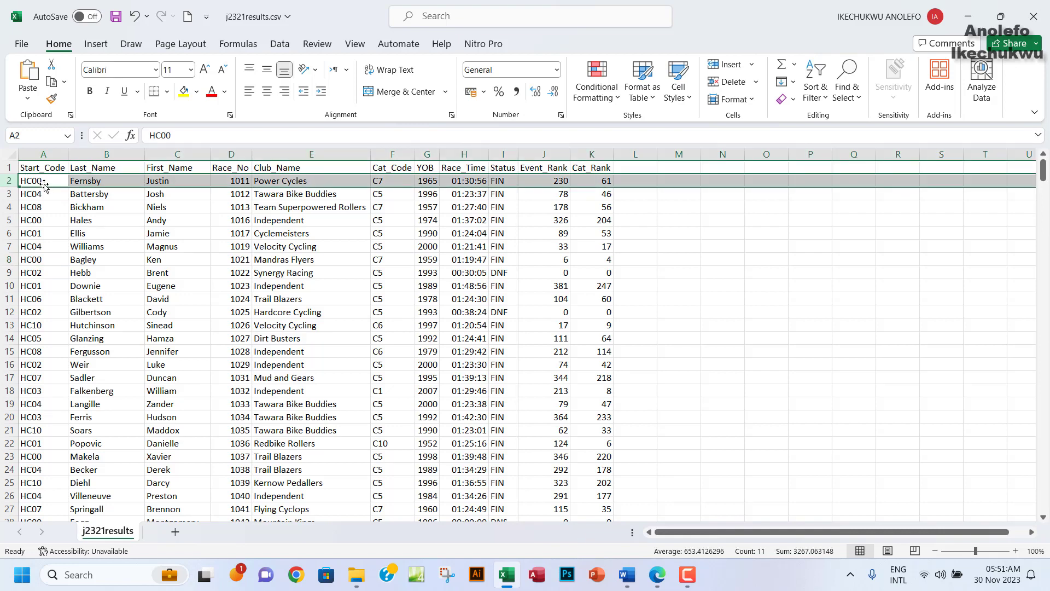
click(42, 220)
key(shift+space)
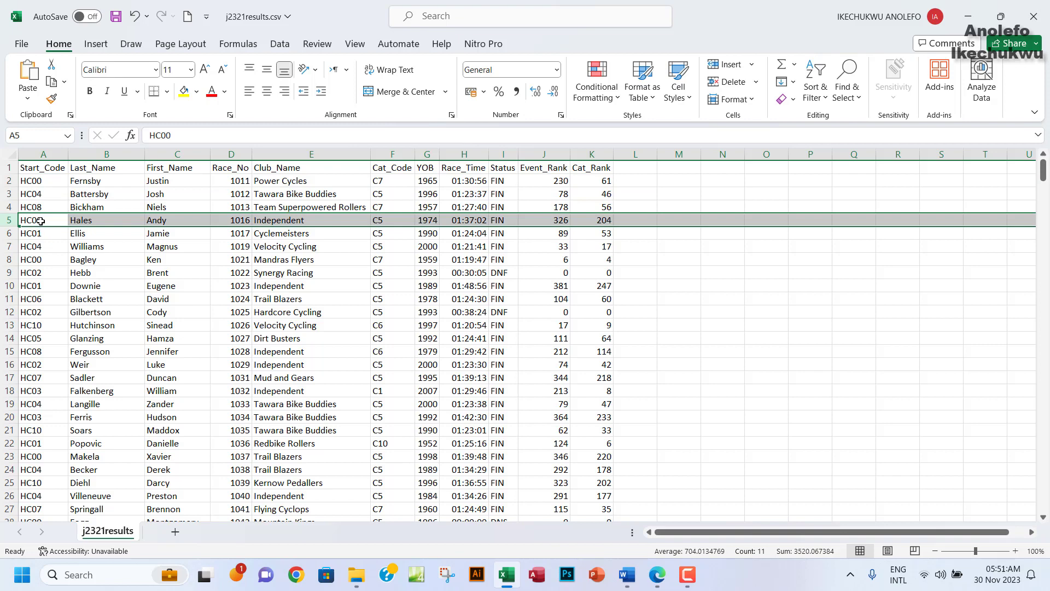
click(42, 220)
click(45, 181)
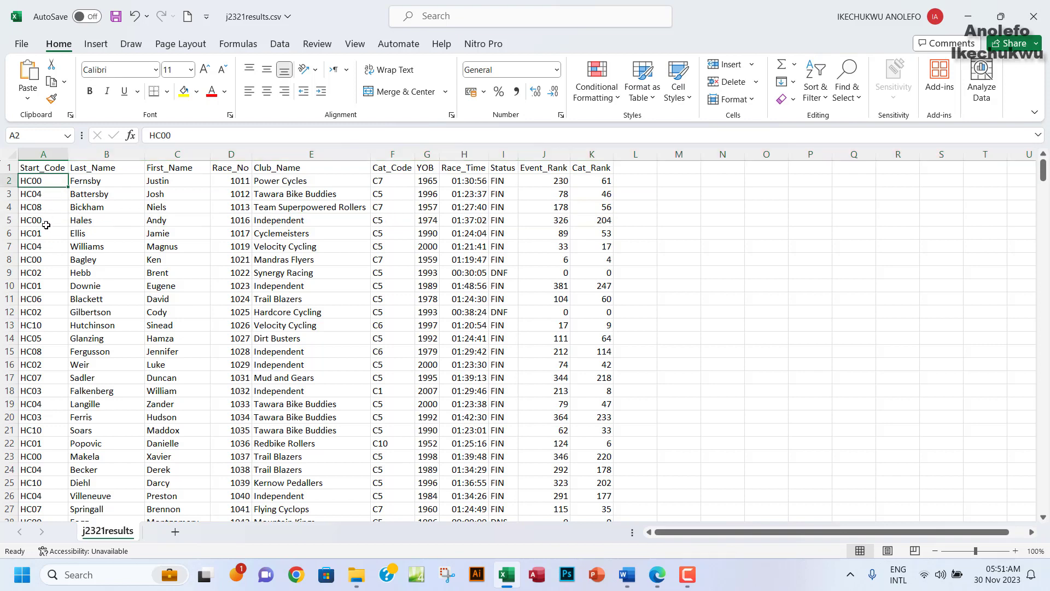
click(45, 223)
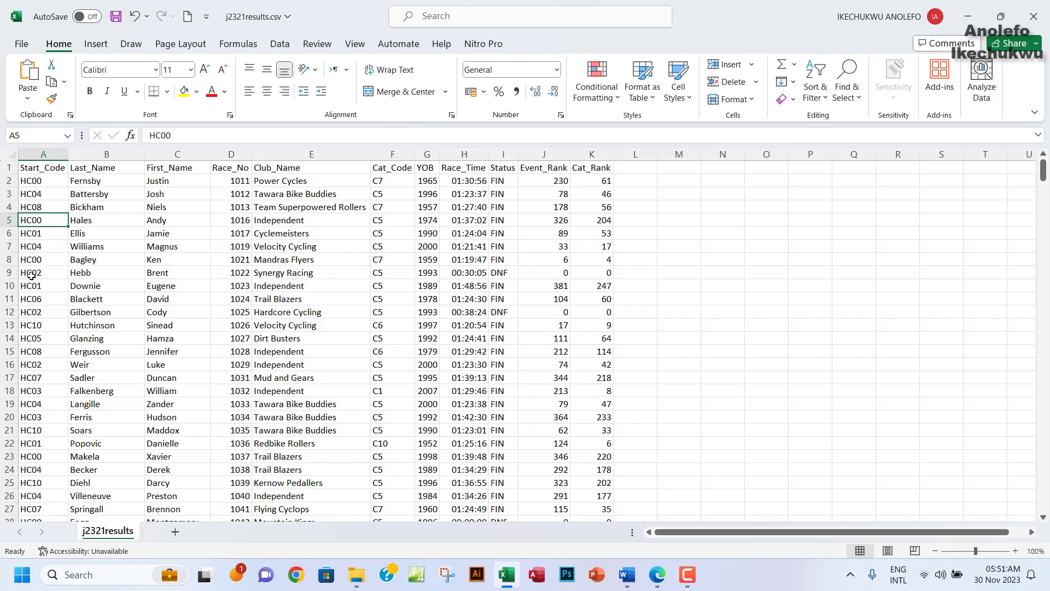
Note HC02 repeated in rows 9 and 12, then select the Race_No column.
click(11, 272)
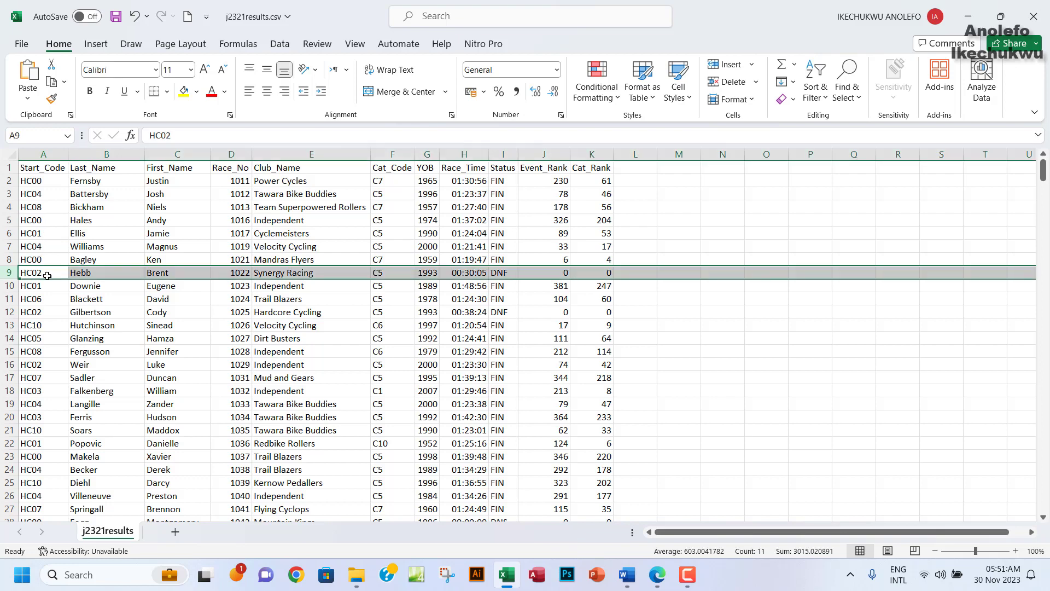
click(6, 312)
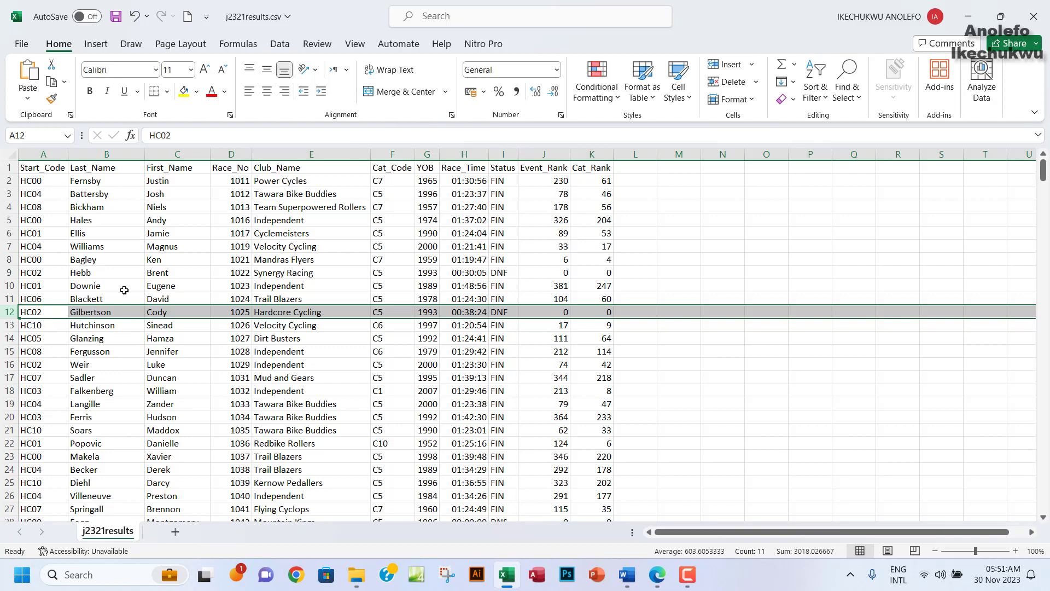
click(237, 156)
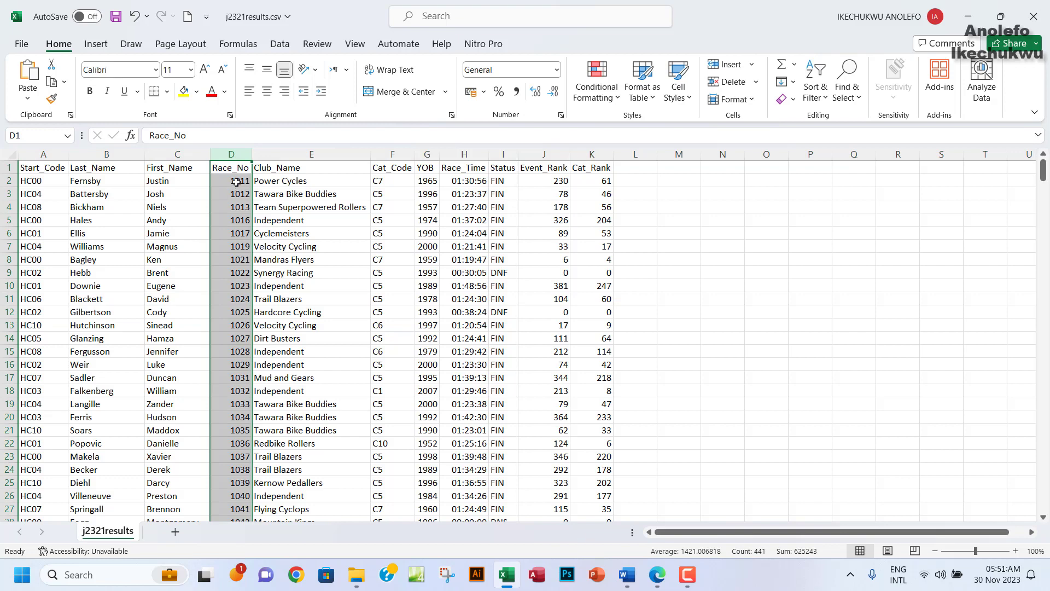
Check the Race_No values in rows 2–11 (e.g. 1013, 1019, 1023, 1024) are all different.
click(237, 182)
click(235, 195)
click(235, 207)
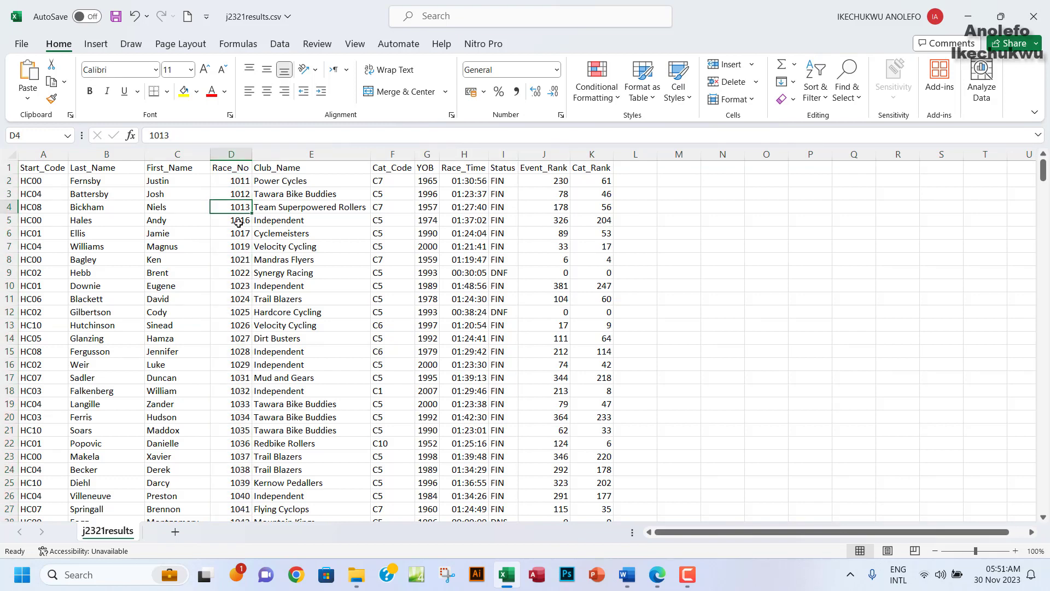
click(238, 222)
click(240, 235)
click(240, 249)
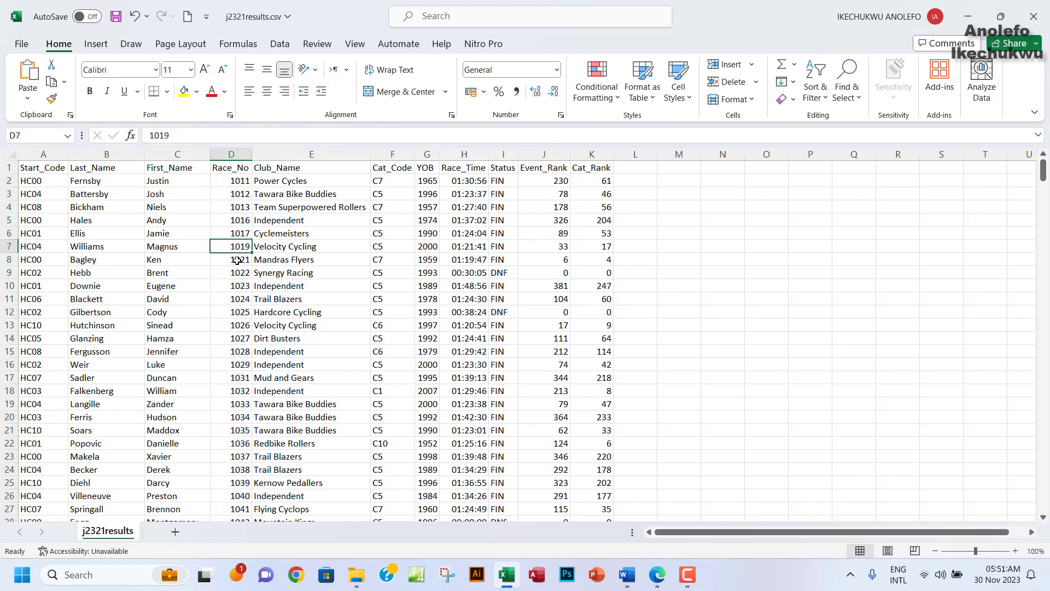
click(237, 261)
click(236, 273)
click(235, 286)
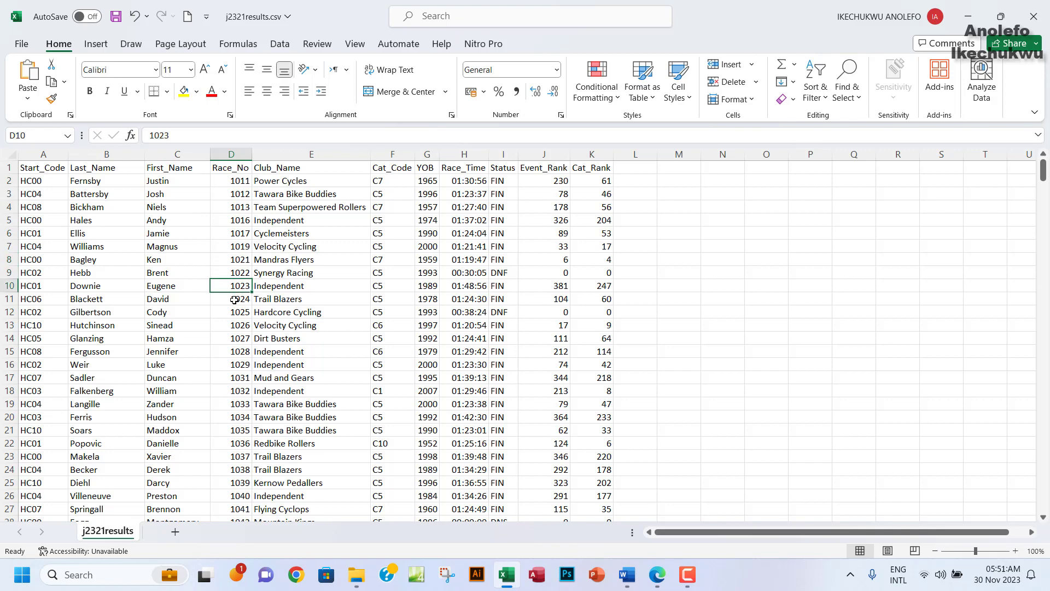
click(234, 299)
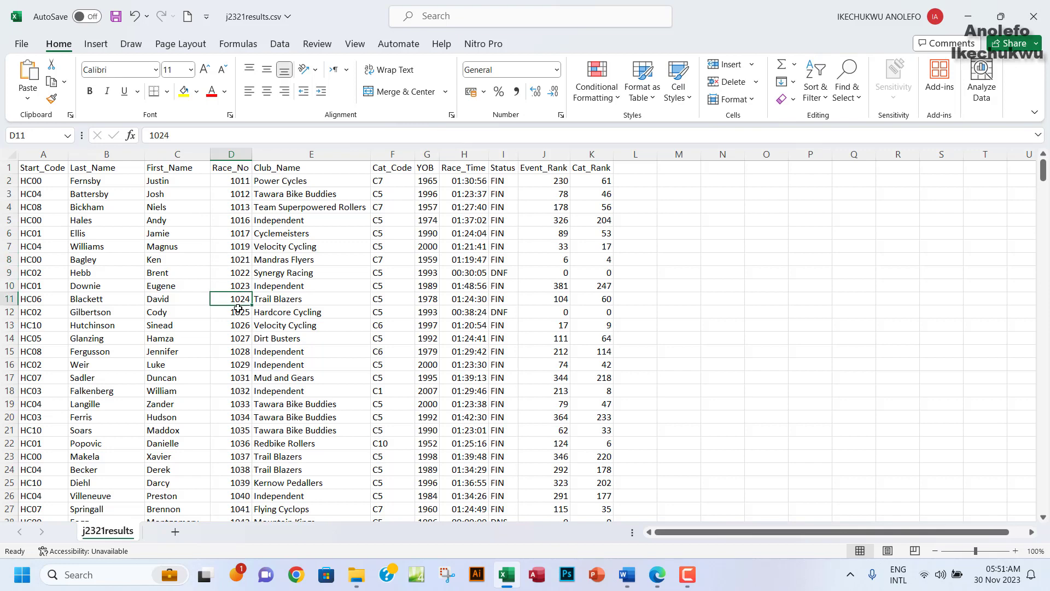
Reselect the Race_No column, then close j2321results.csv without saving changes.
click(231, 154)
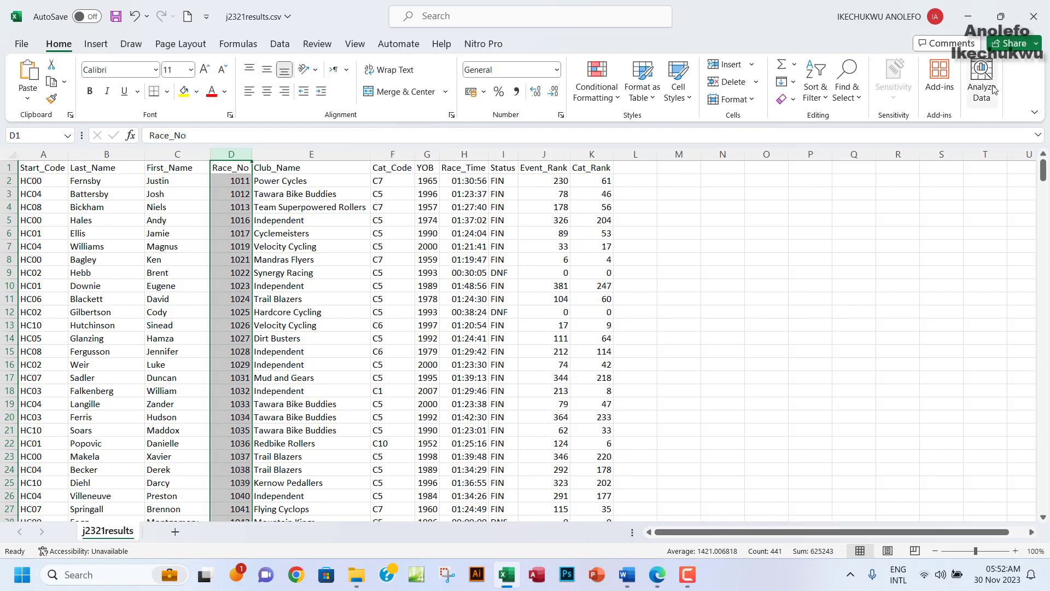
click(1034, 16)
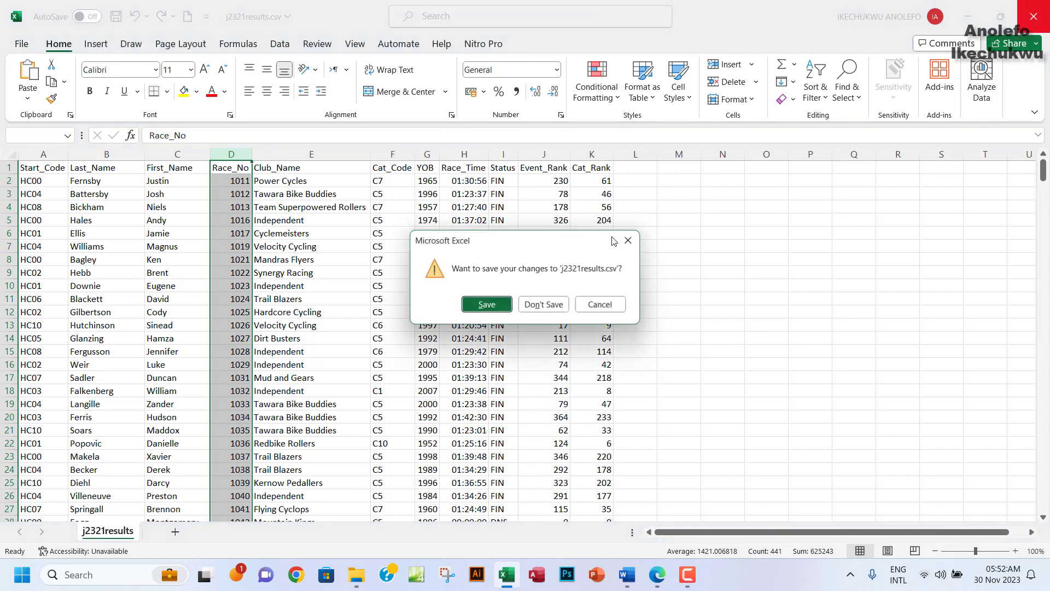
click(539, 305)
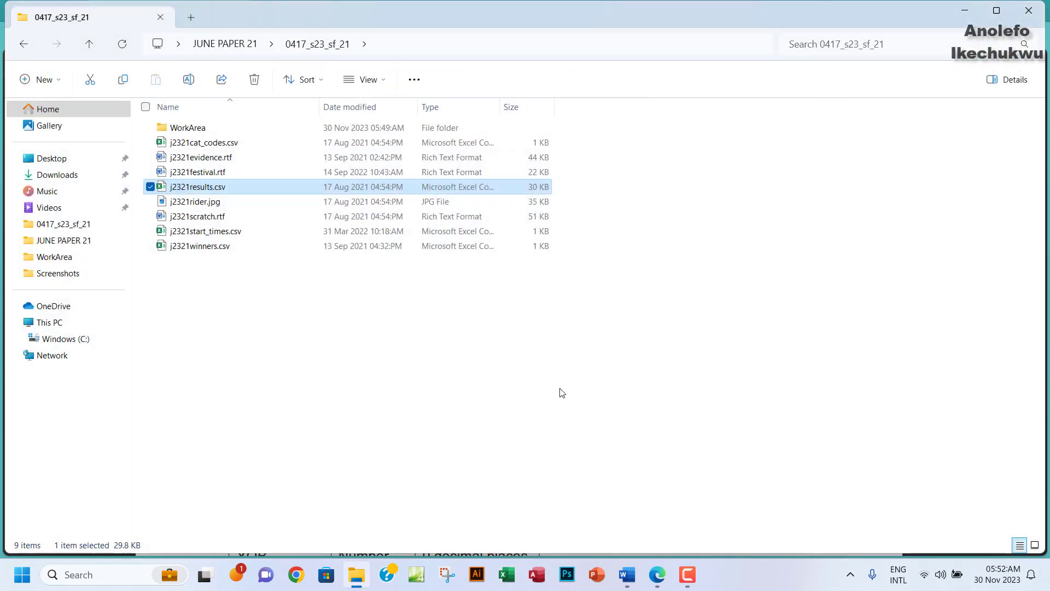
Highlight question 15's sentence about examining and closing j2321results.csv in green.
click(657, 575)
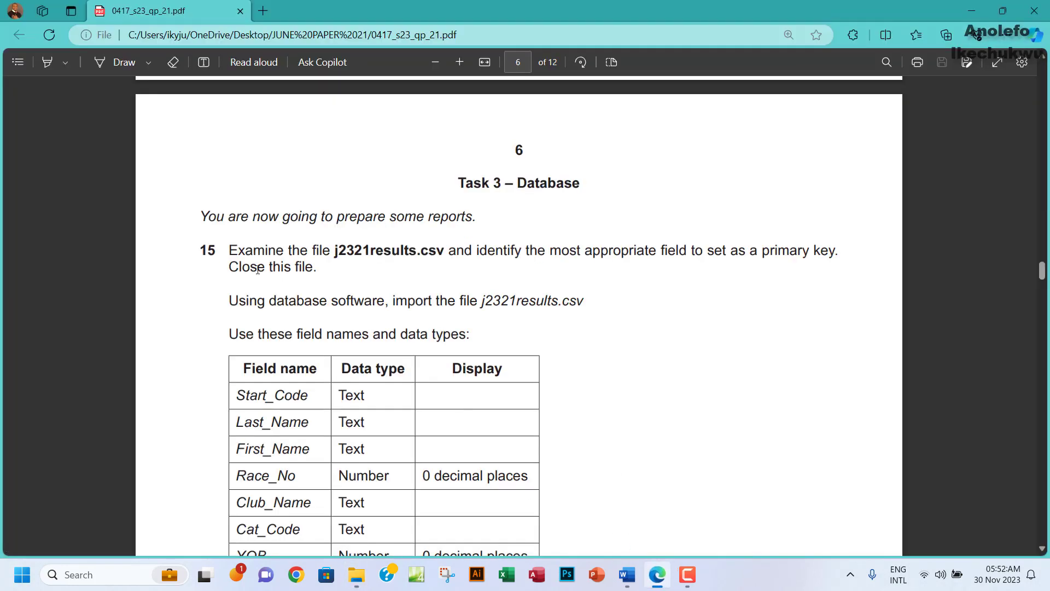
drag(229, 247, 317, 268)
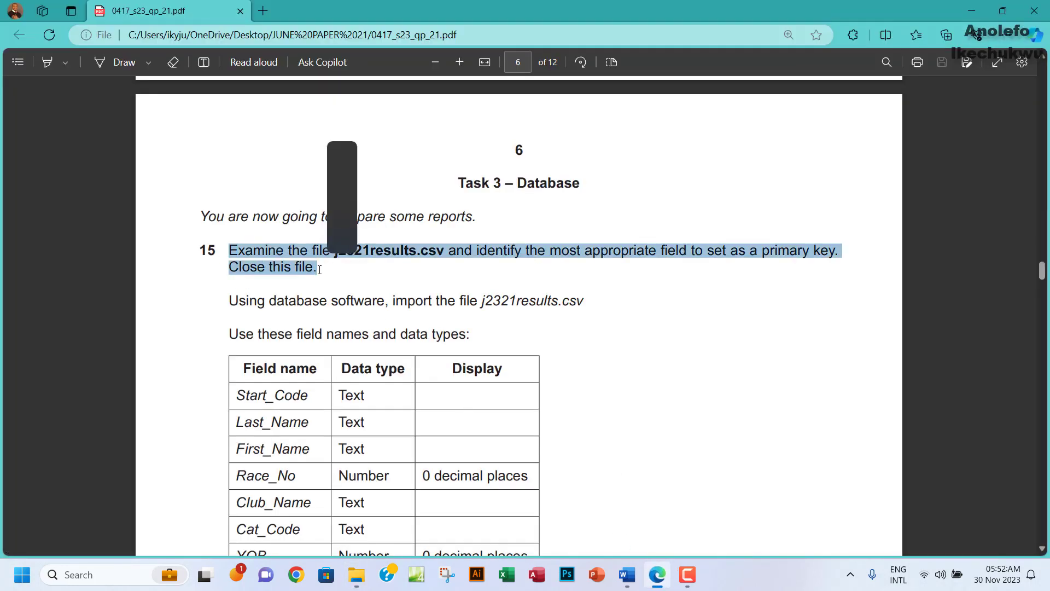
mouse_move(372, 198)
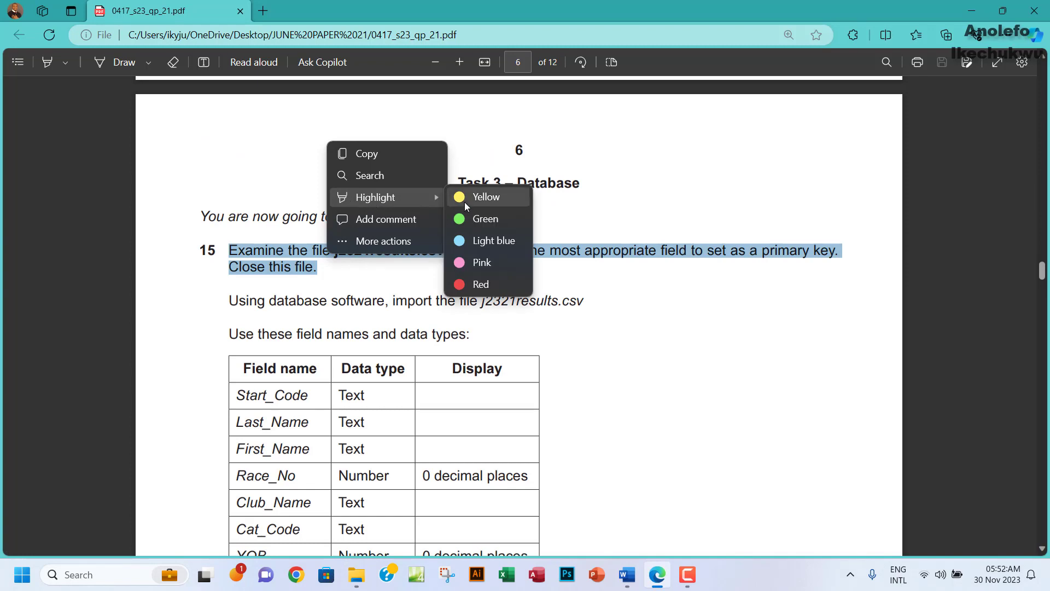
click(467, 219)
Select part of the primary key instruction, then return to the task files folder.
scroll(352, 321, down, 1)
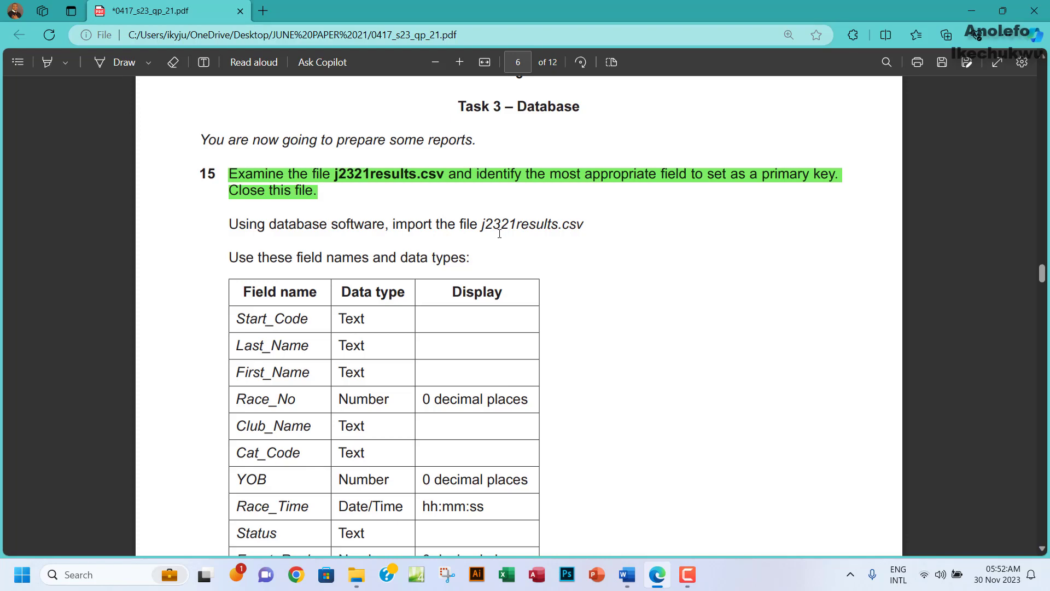
scroll(502, 271, down, 3)
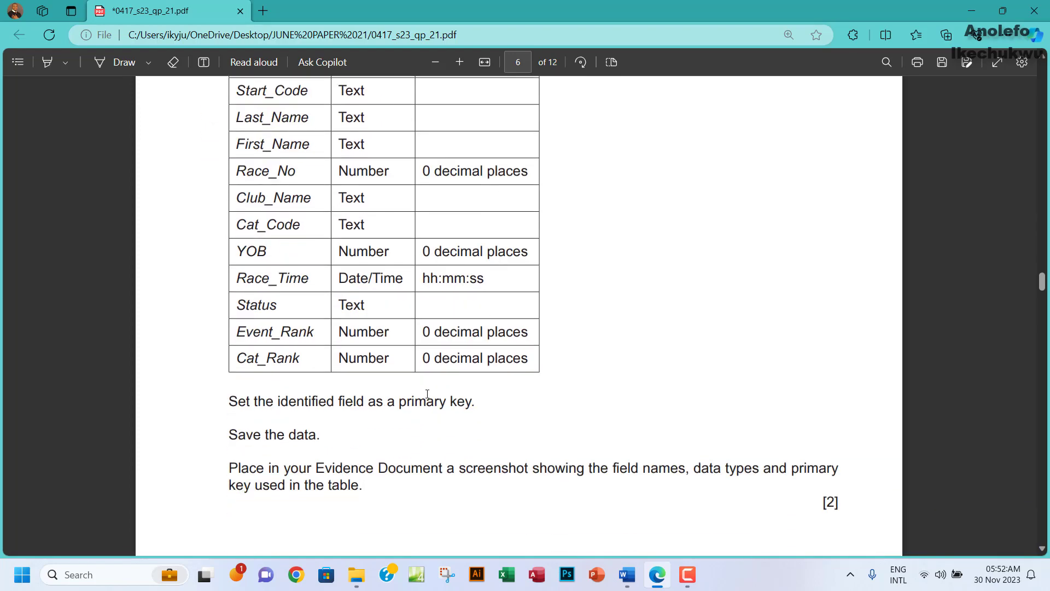
drag(272, 401, 426, 401)
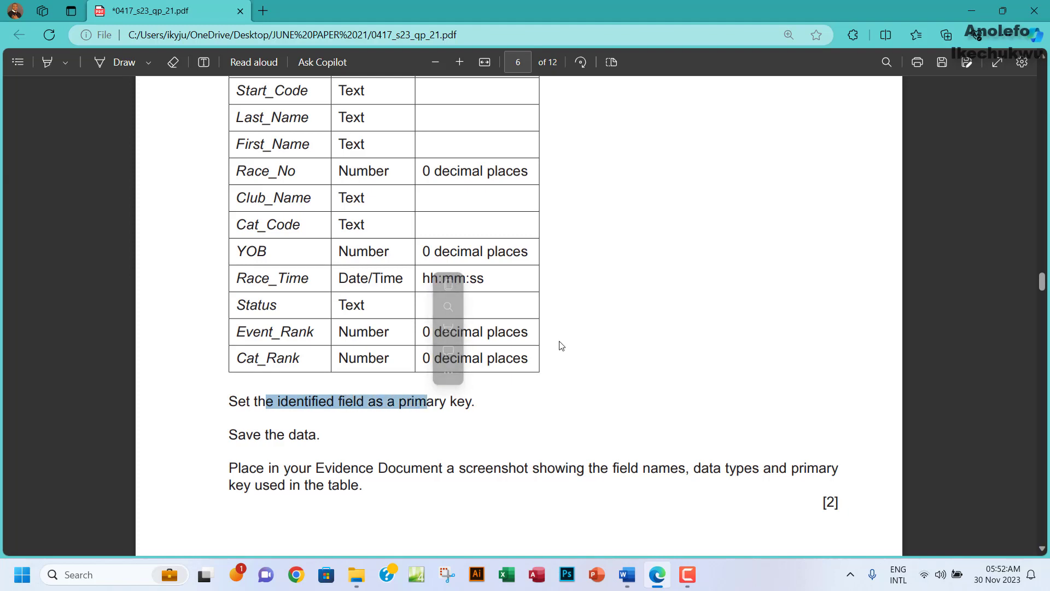
scroll(547, 347, up, 5)
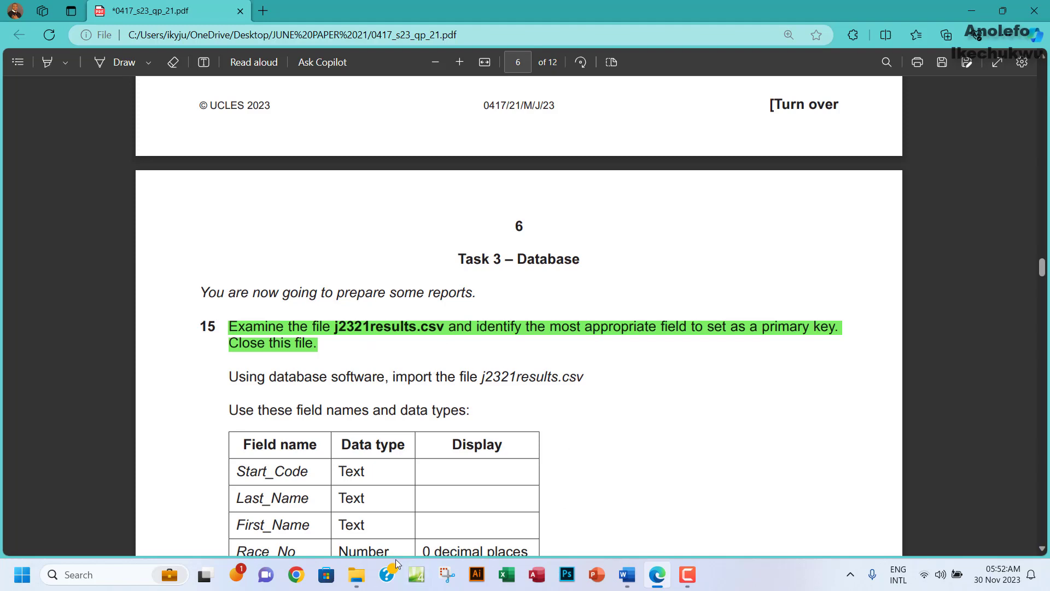
click(356, 574)
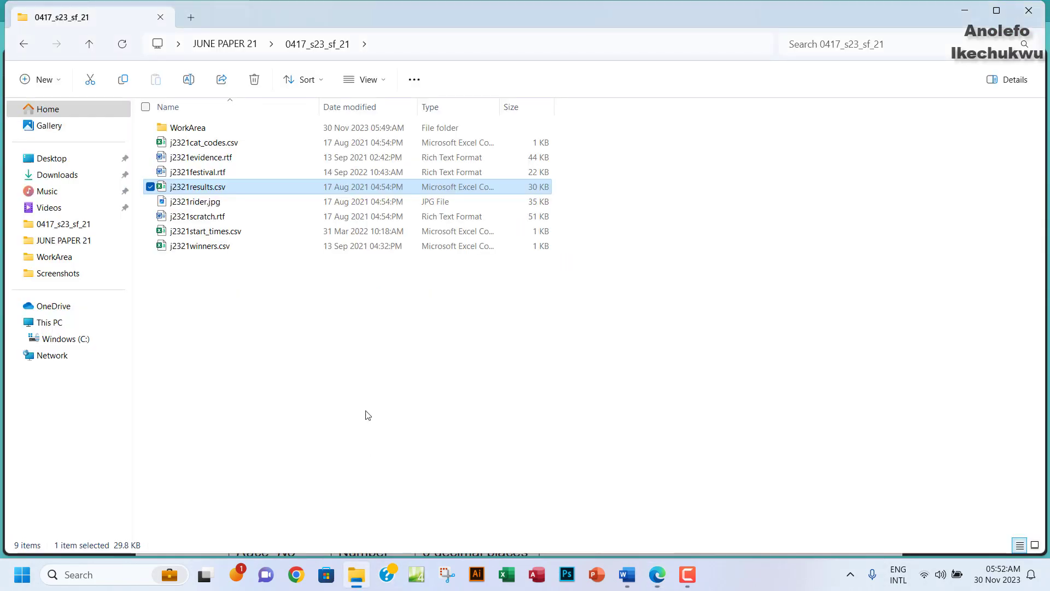
In WorkArea, create a new Microsoft Access Database file named databasePaper21.
double_click(188, 129)
right_click(237, 248)
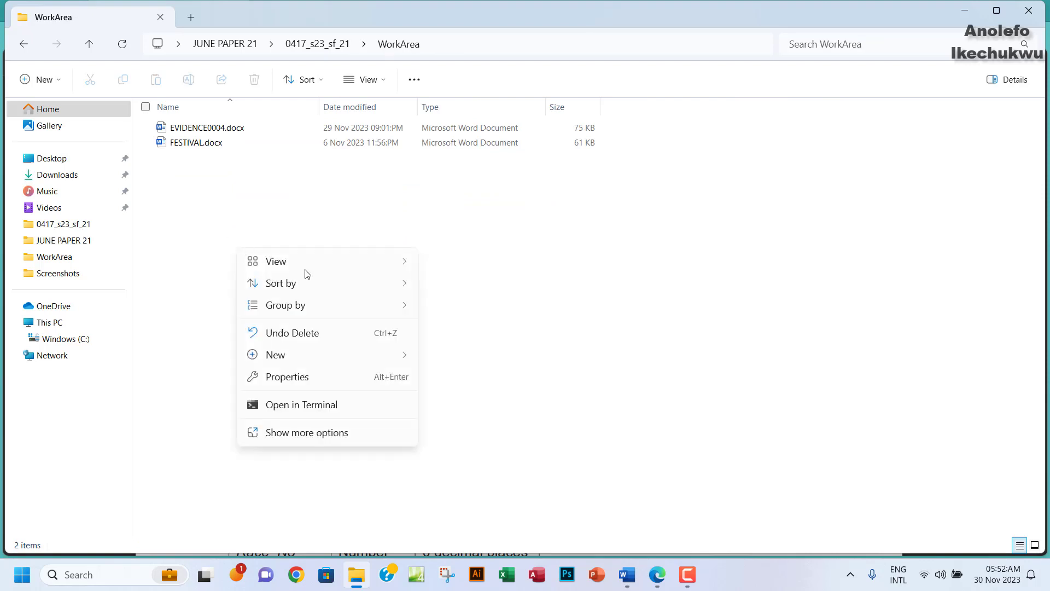
mouse_move(298, 358)
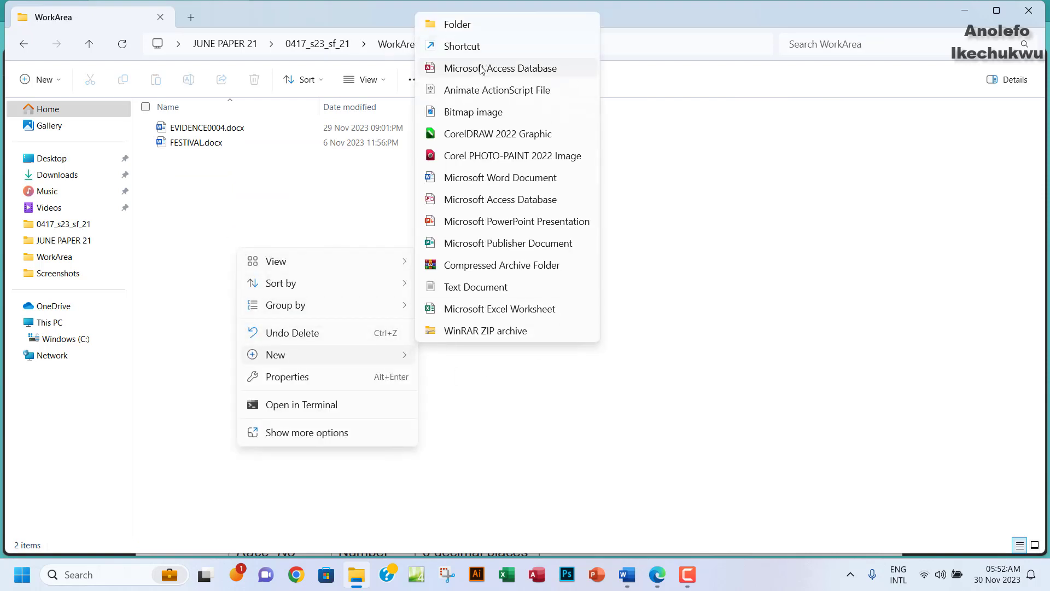
click(480, 68)
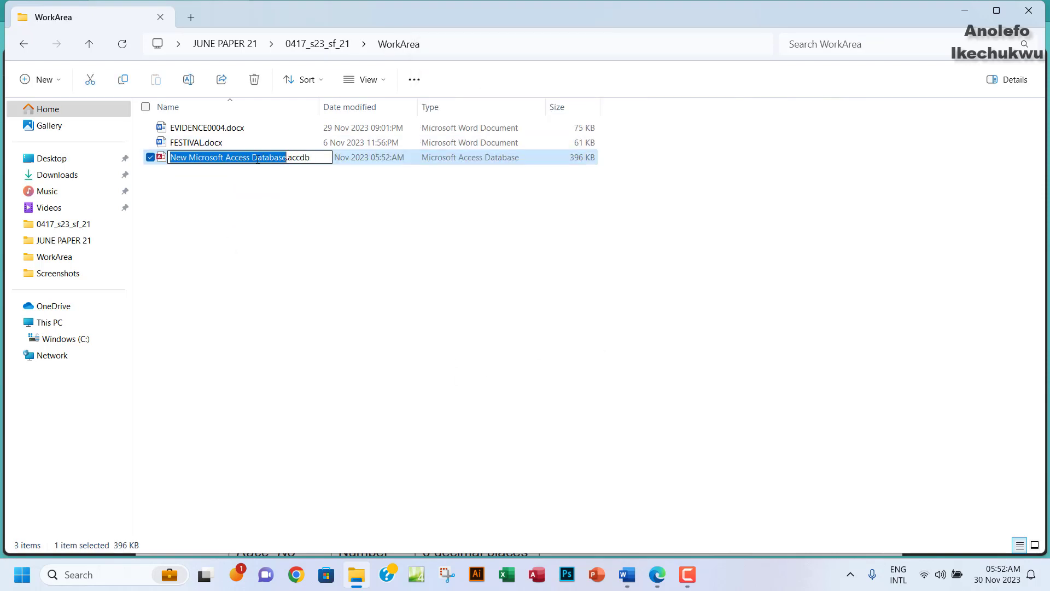
text(db)
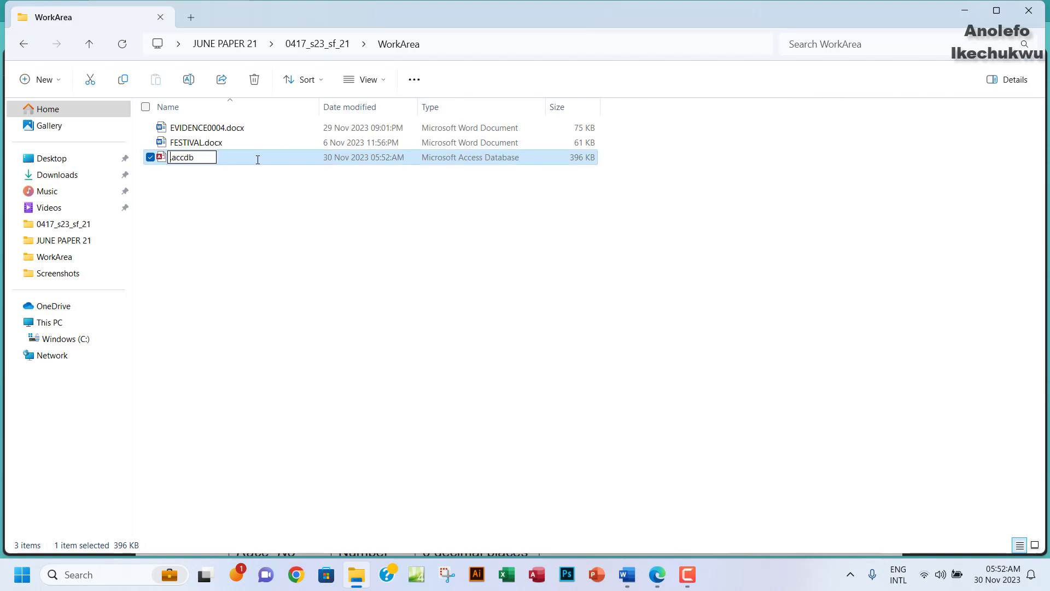
text(ata)
text(base)
text(Pape)
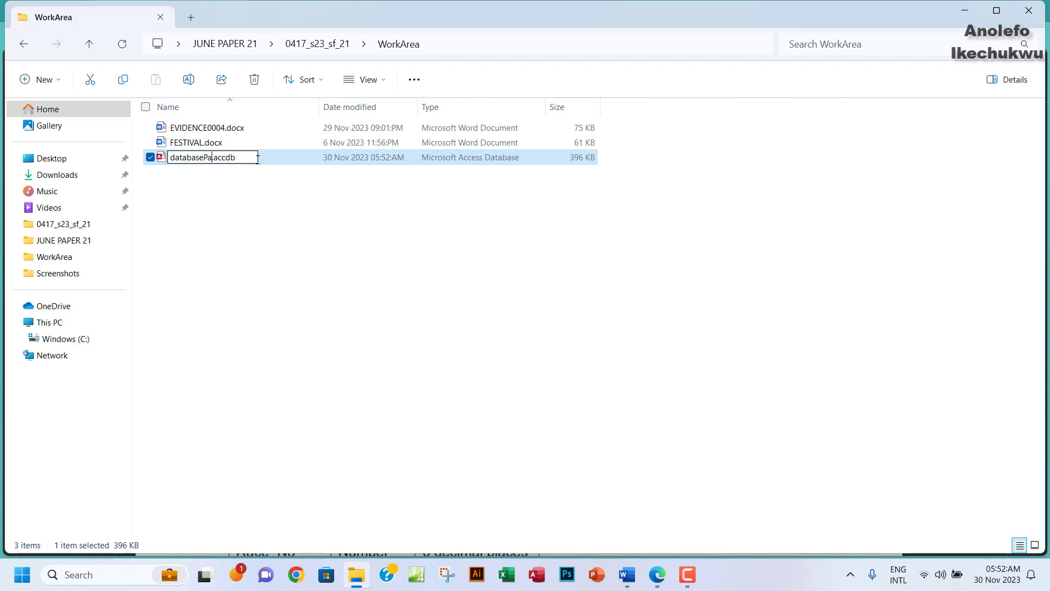
text(r21)
click(230, 233)
Open databasePaper21 in Access, enable content, and start a Text File import.
double_click(249, 128)
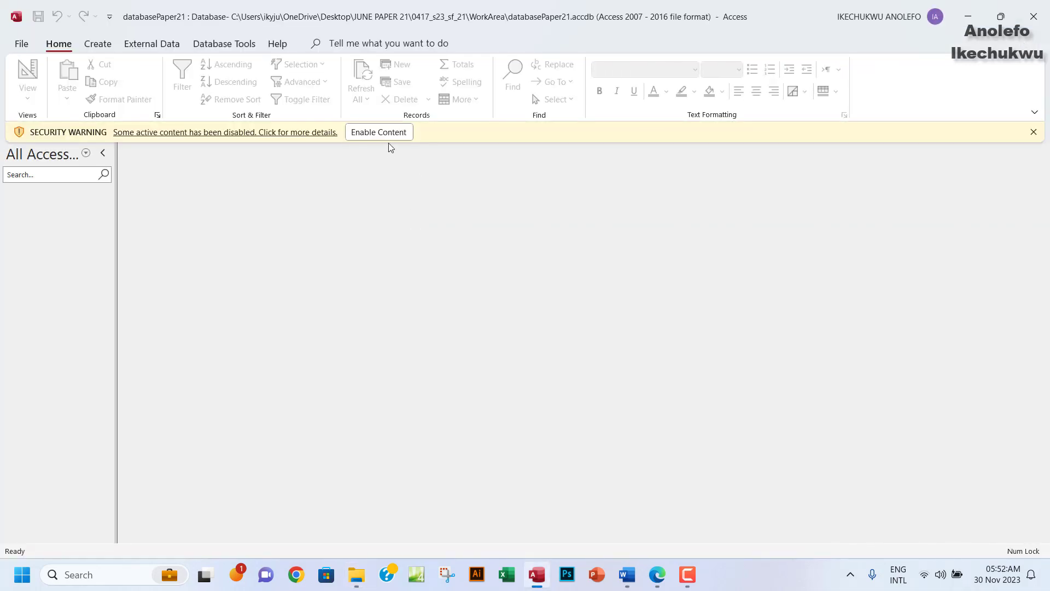
click(385, 133)
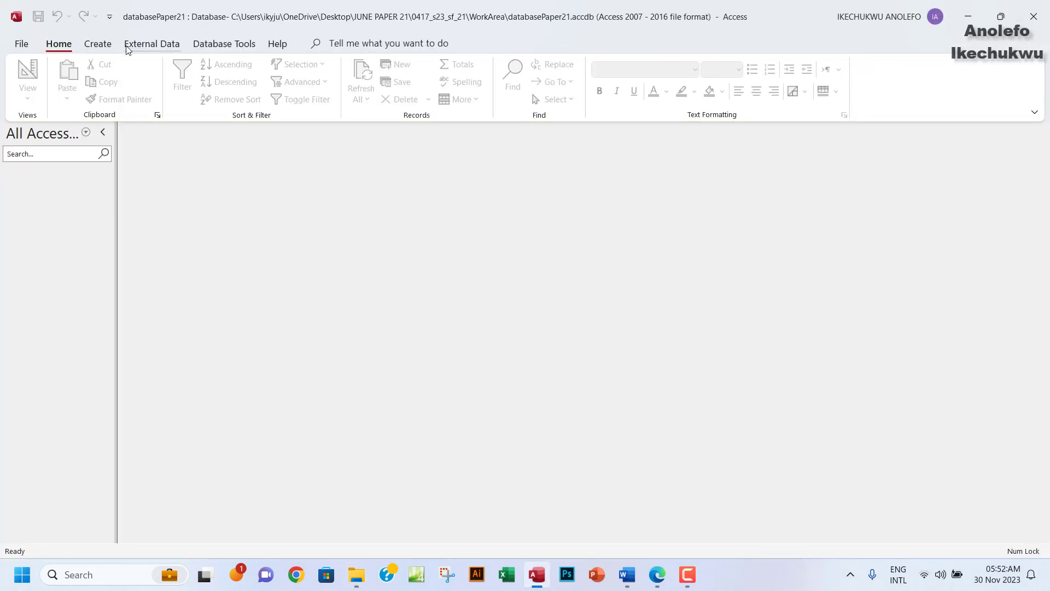
click(145, 44)
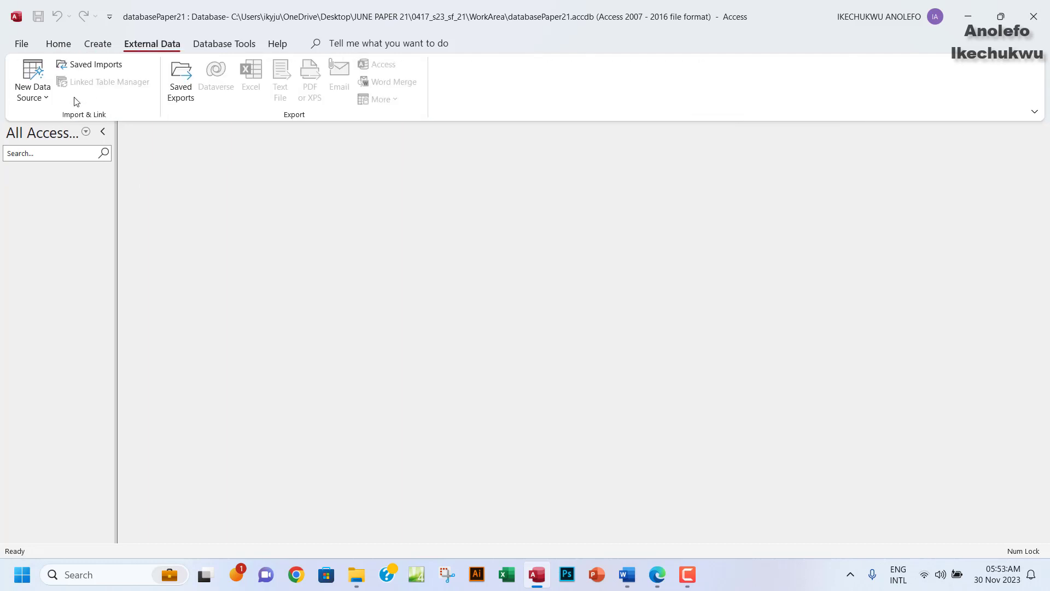
click(42, 103)
mouse_move(86, 125)
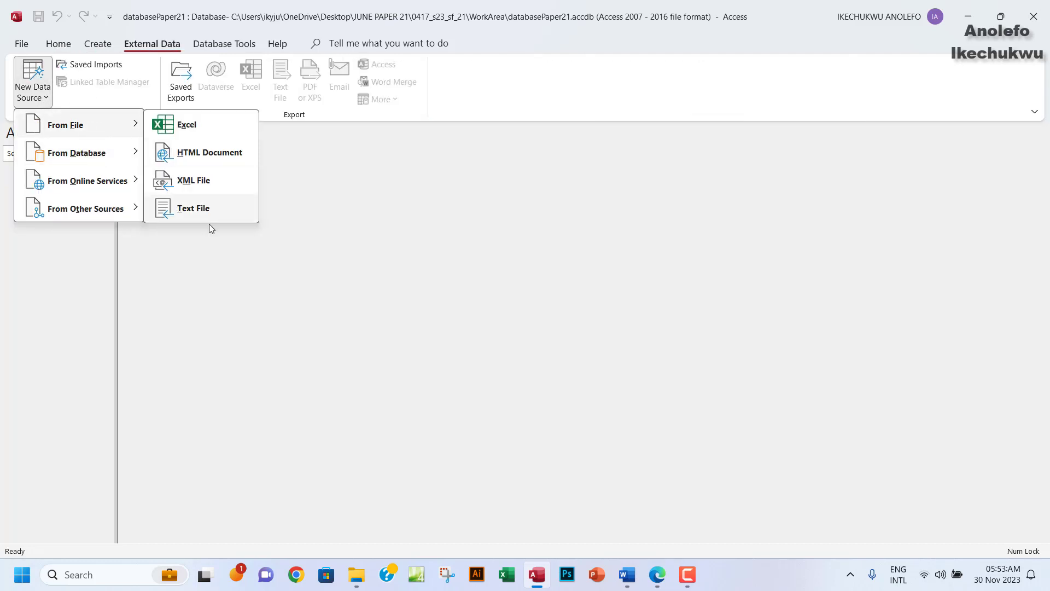
click(194, 210)
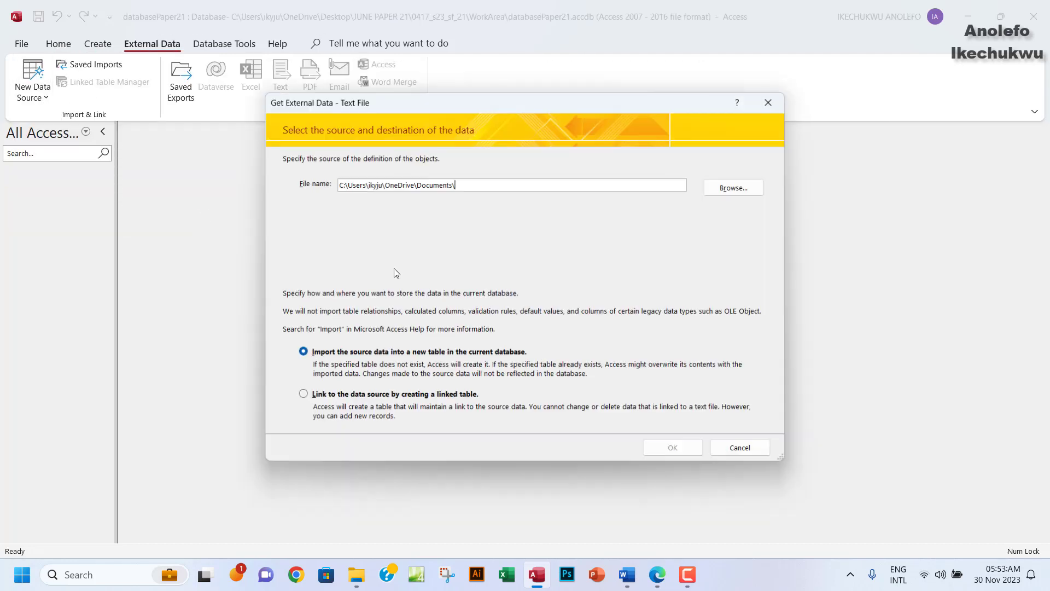
Choose j2321results.csv from the task source files folder to import into a new table.
click(728, 188)
click(328, 230)
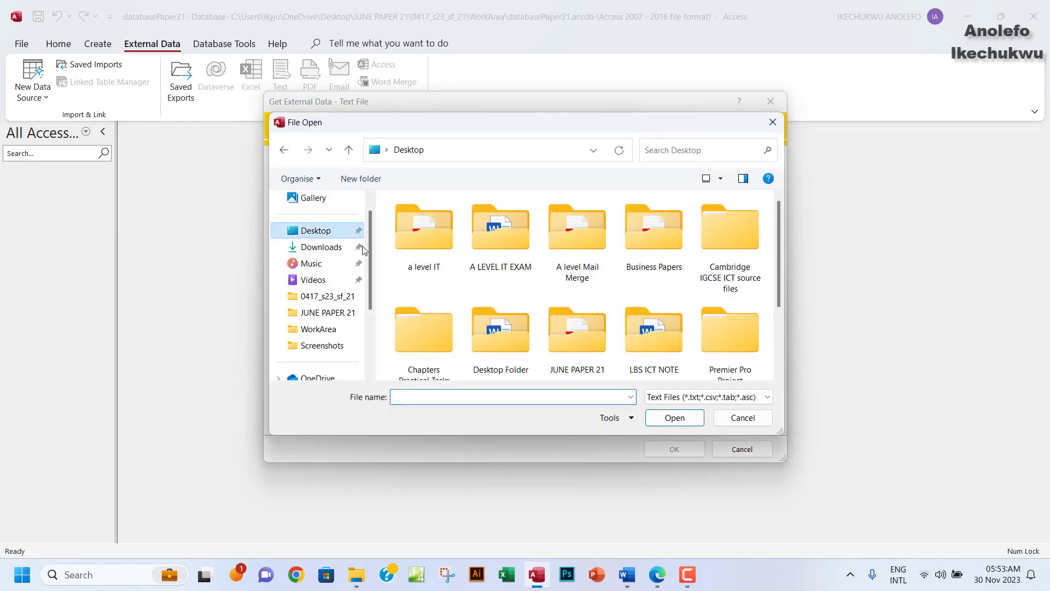
double_click(577, 329)
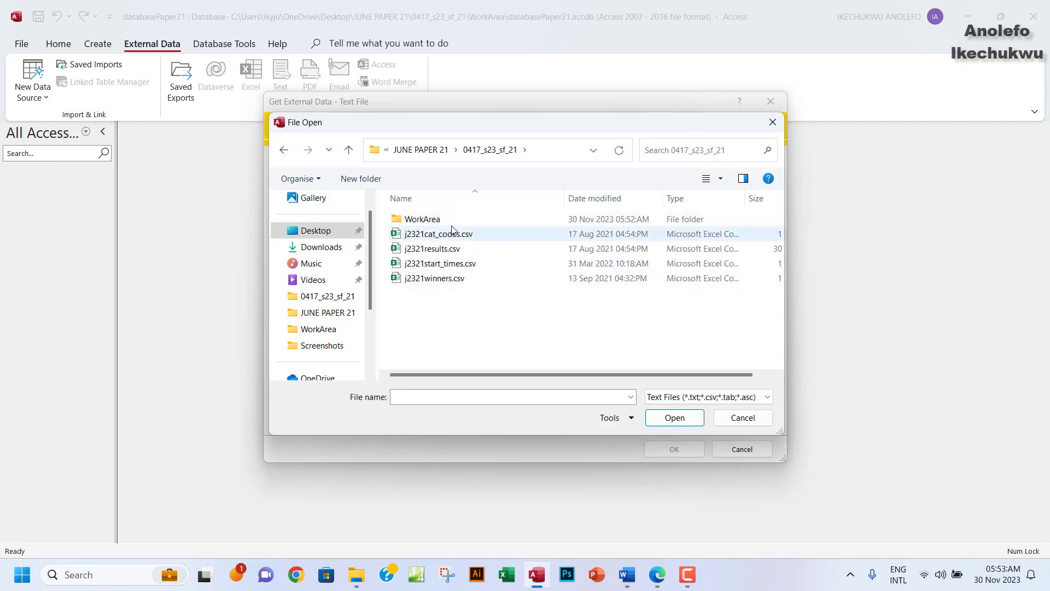
click(489, 251)
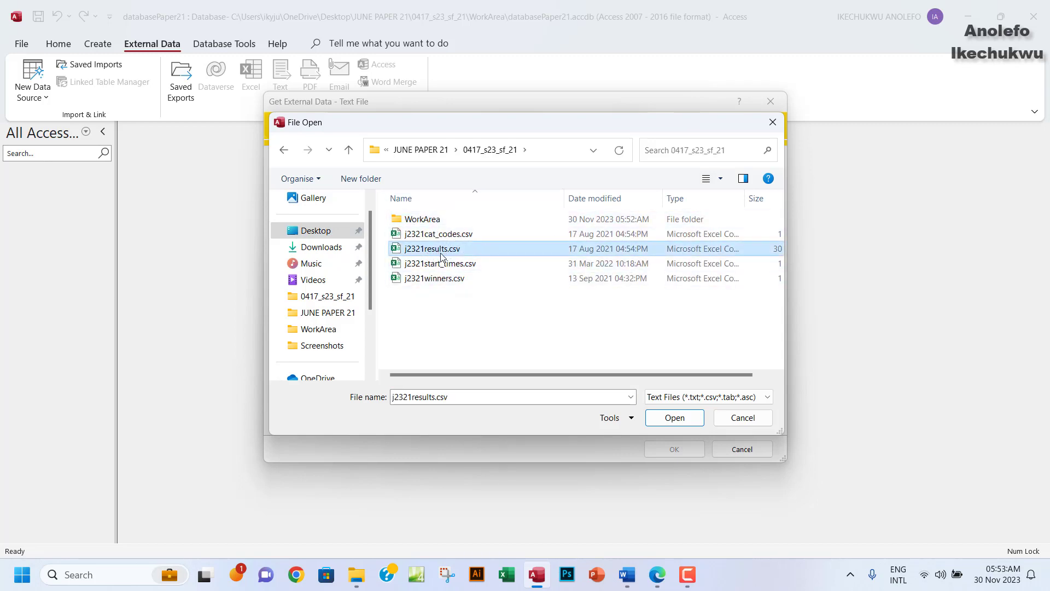
click(666, 417)
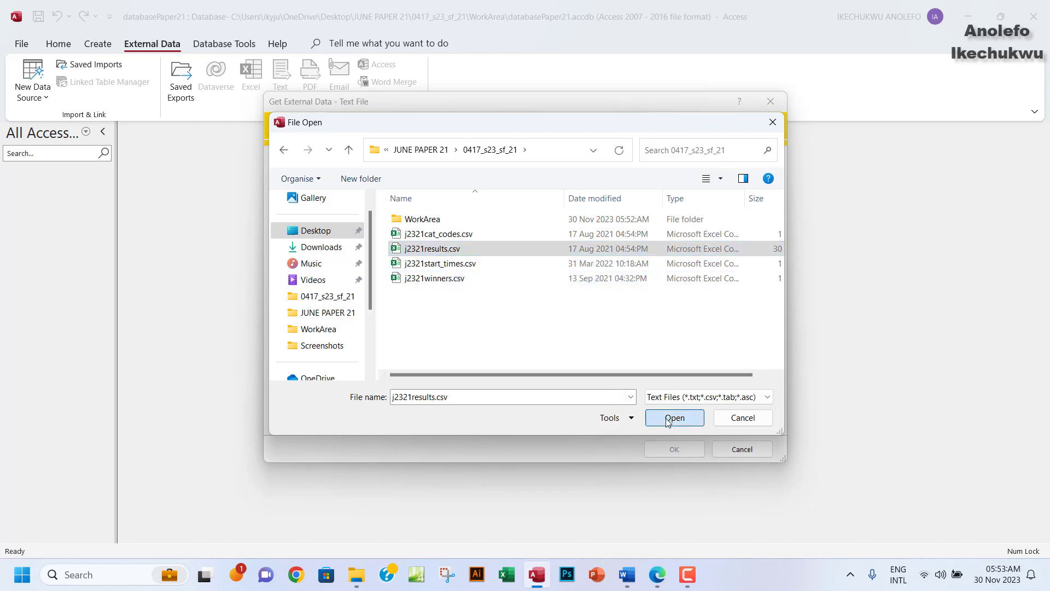
click(675, 450)
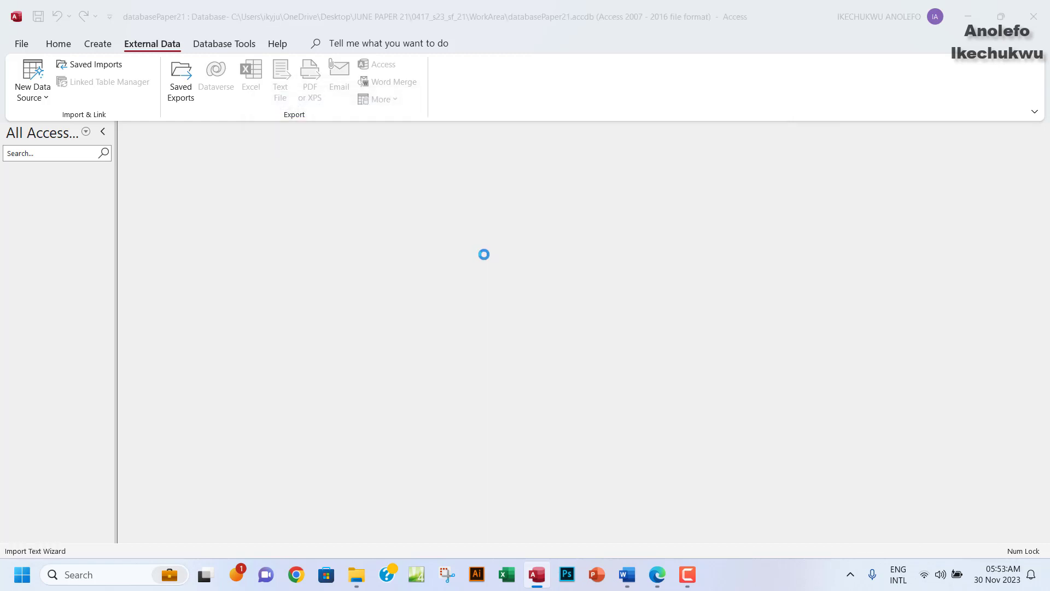
Import as delimited text with the first row used as field names.
click(305, 148)
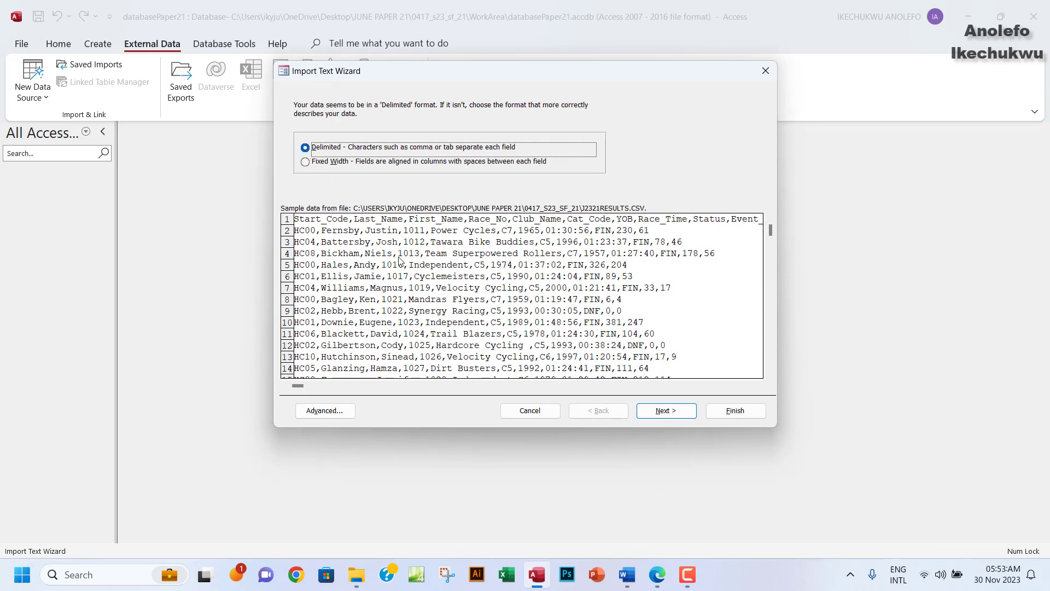
click(660, 415)
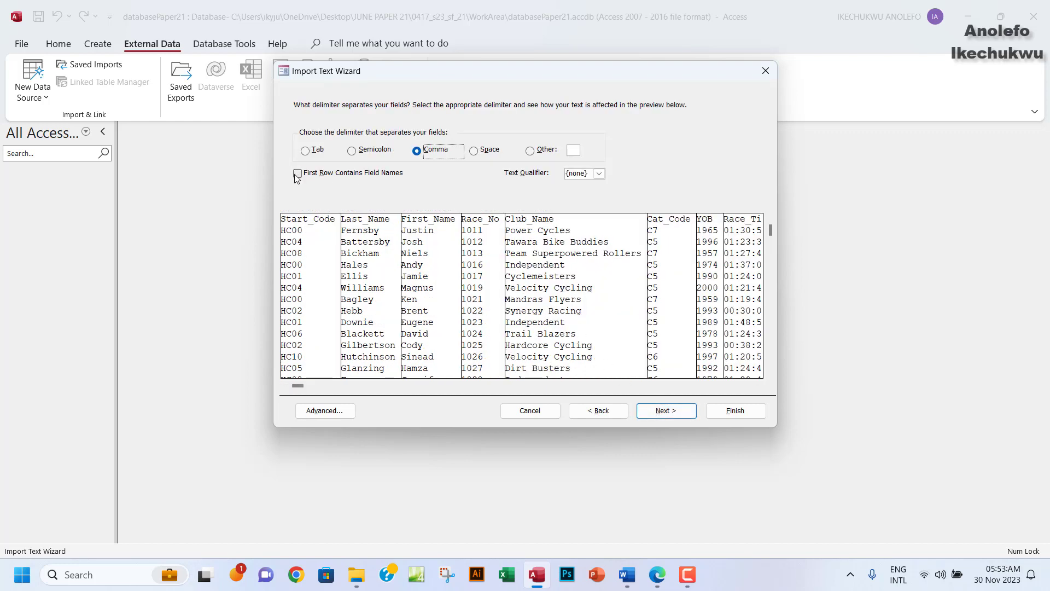
click(298, 174)
click(672, 409)
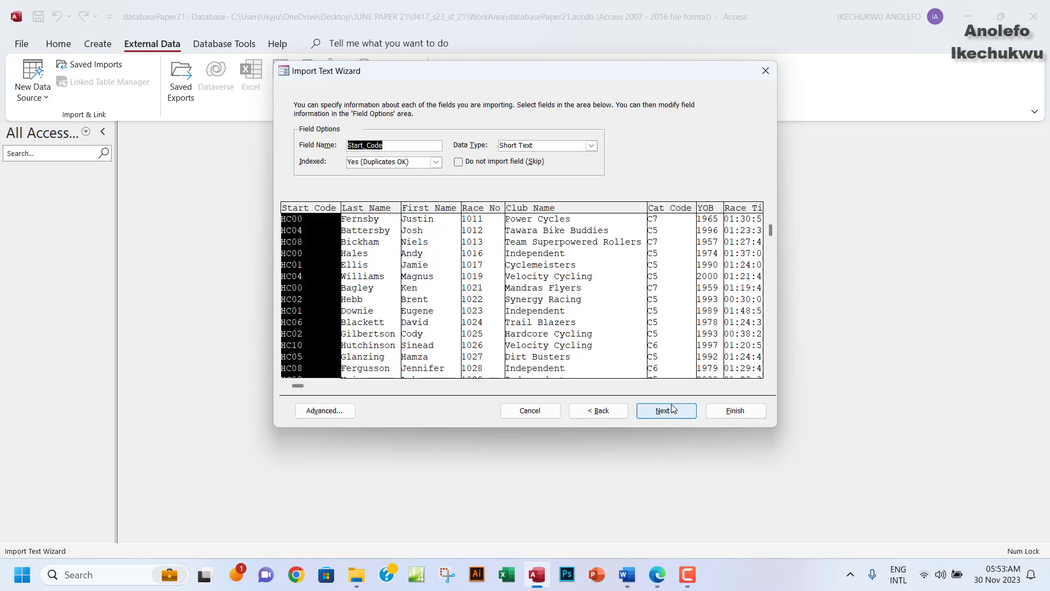
click(661, 412)
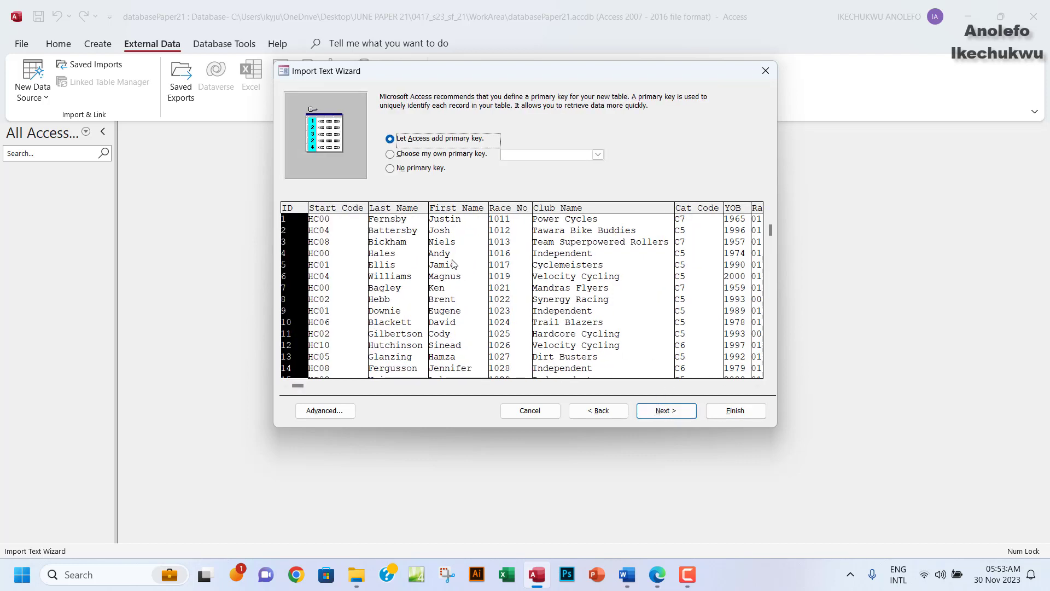
Set Race_No as the primary key and finish without saving the import steps.
click(389, 154)
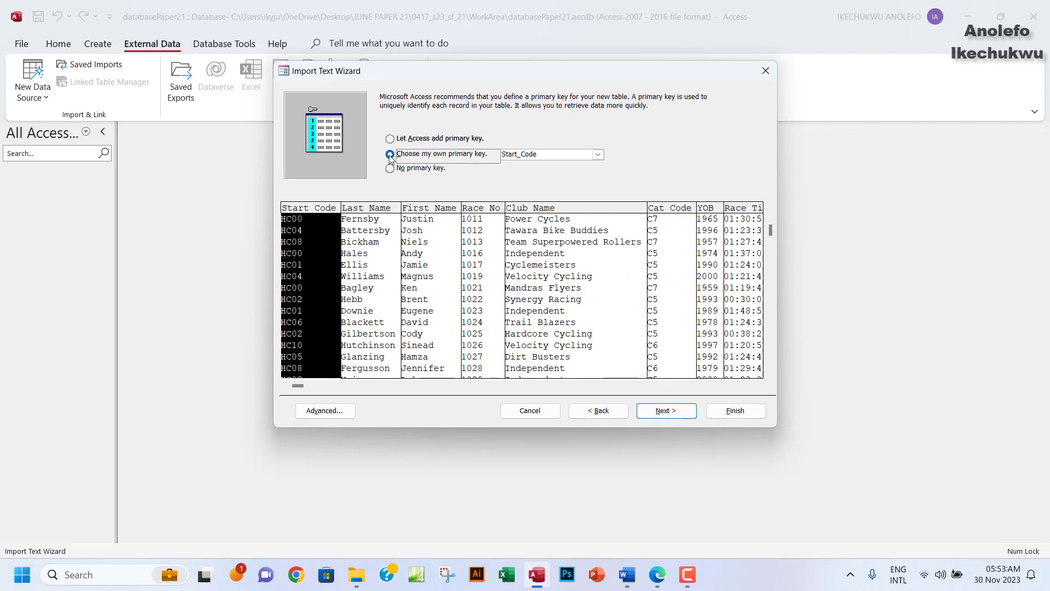
click(597, 155)
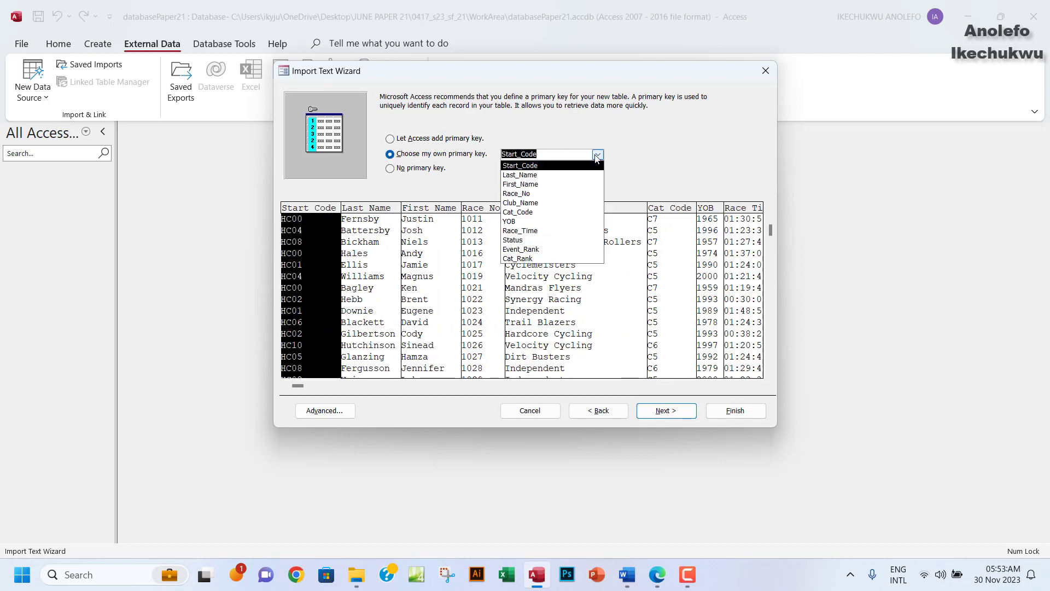
click(515, 194)
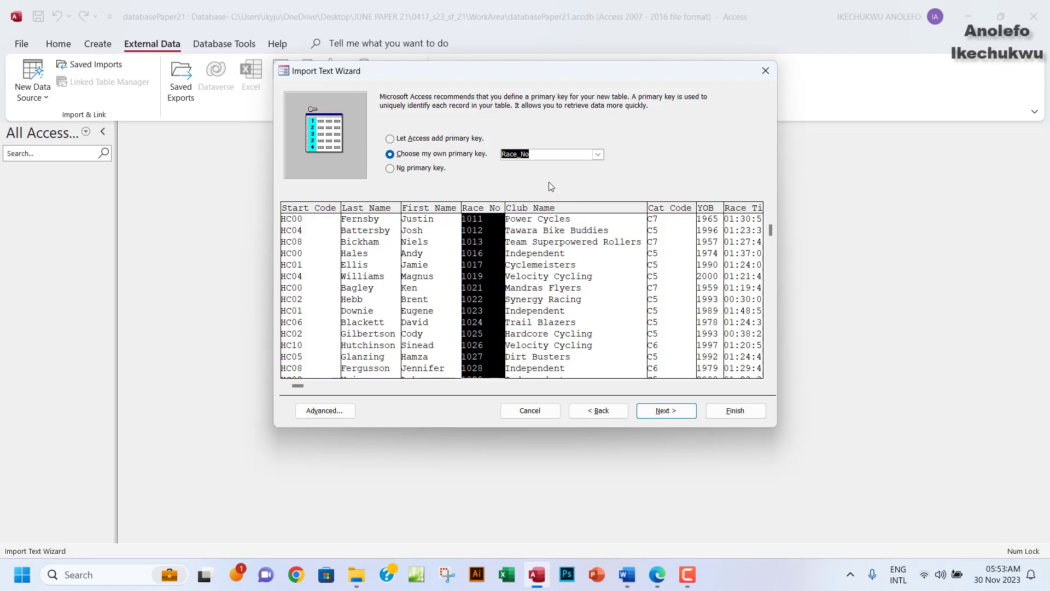
click(662, 413)
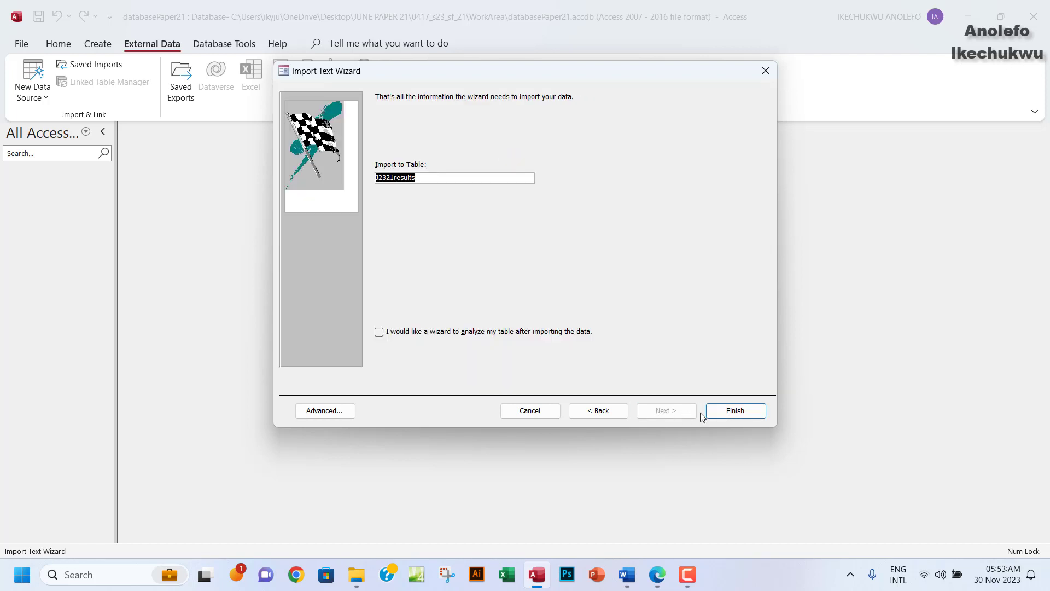
click(744, 415)
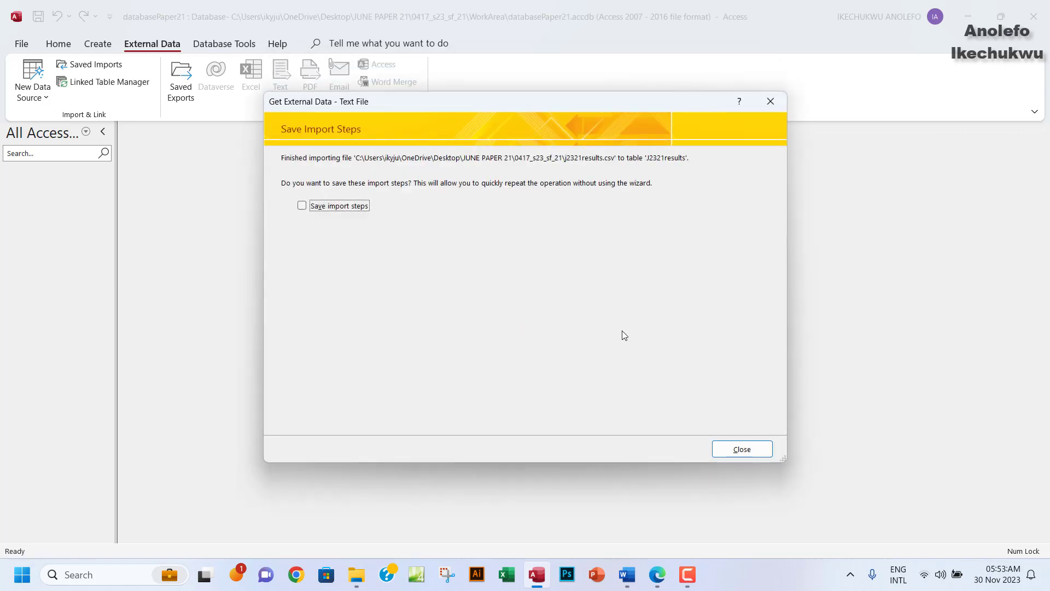
click(741, 449)
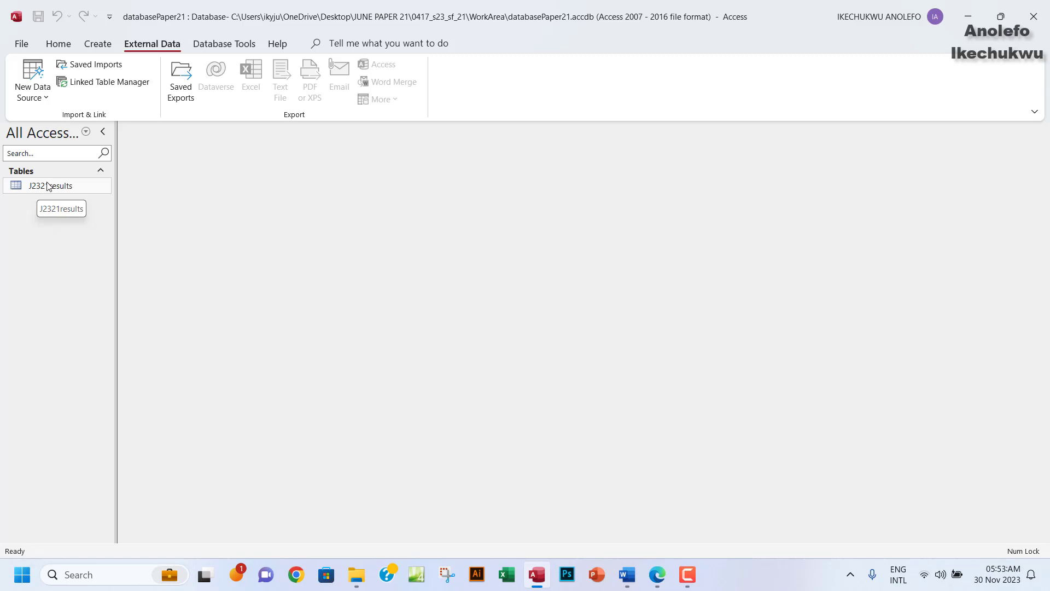
Open the J2321results table in Design View to review its field data types.
double_click(41, 188)
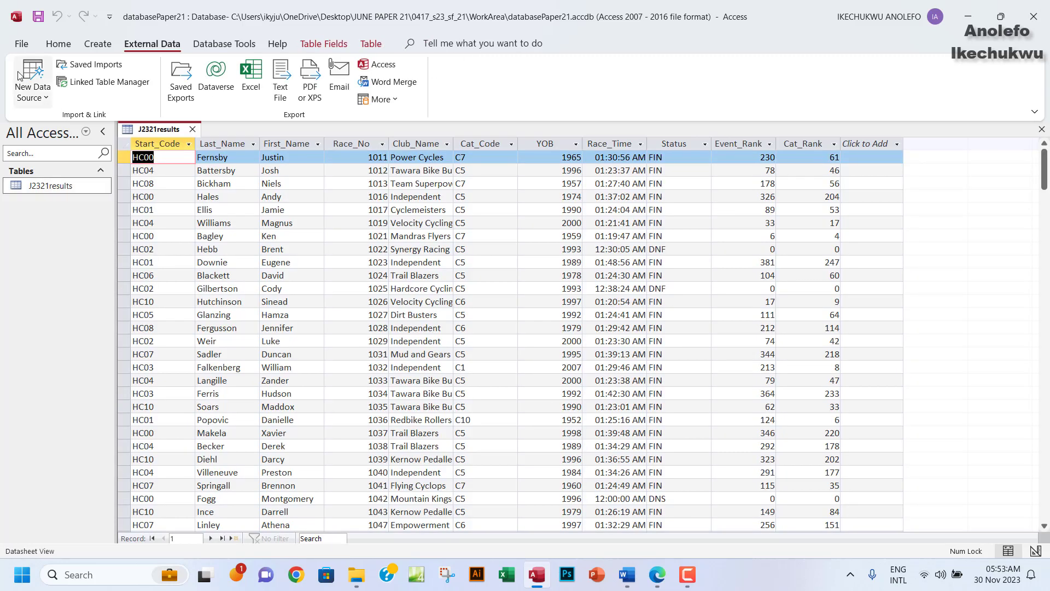
click(56, 46)
click(28, 93)
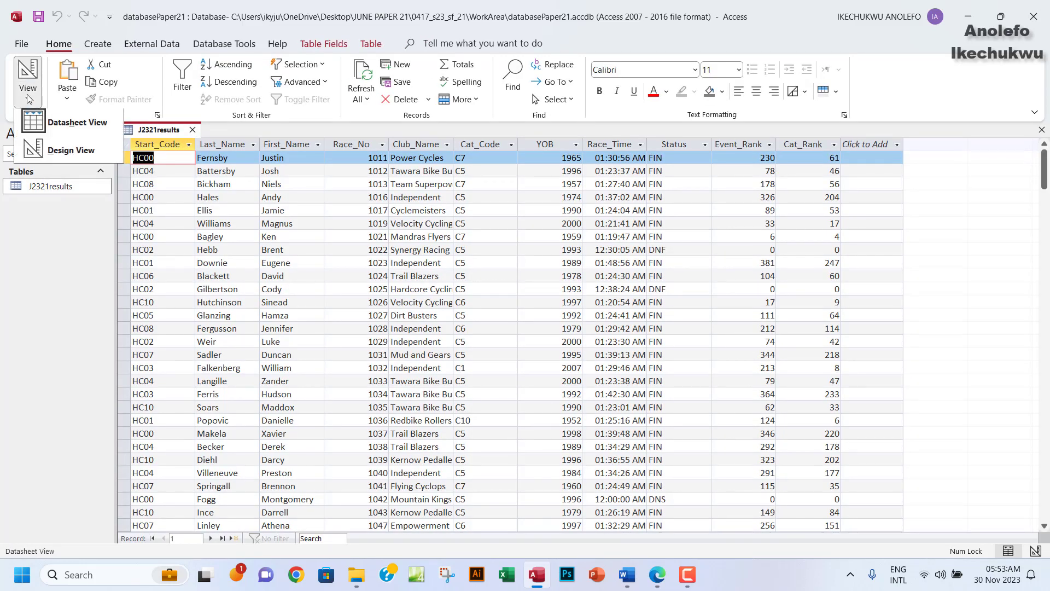
click(60, 156)
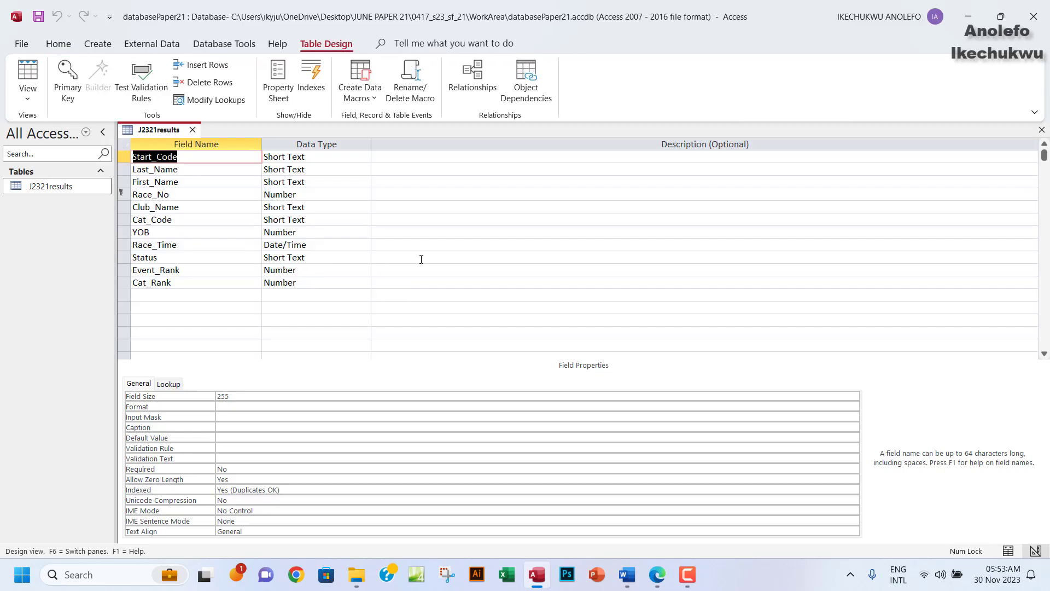
click(659, 577)
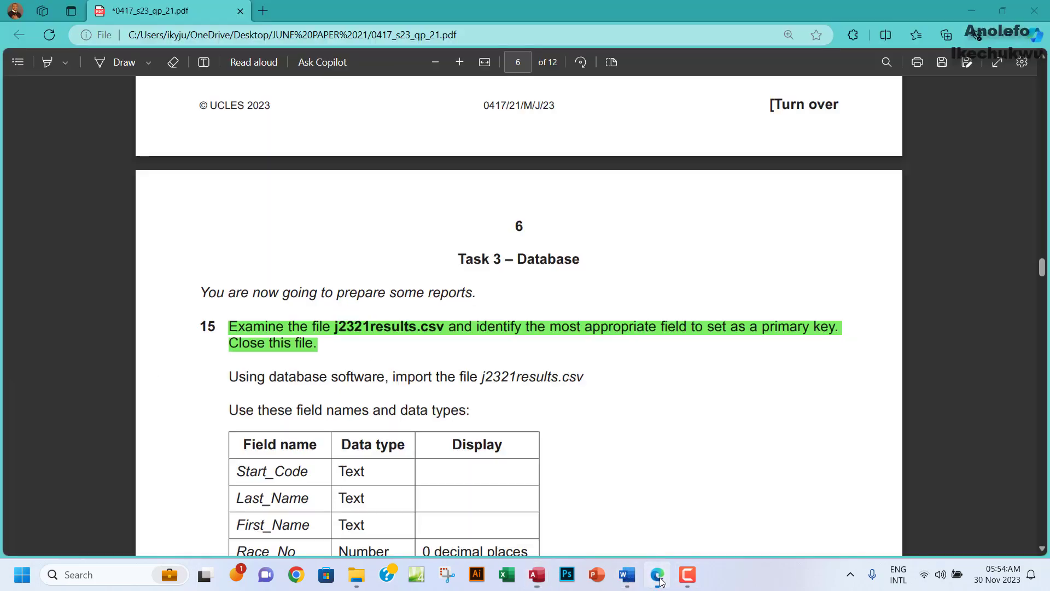
Highlight question 15's line about importing j2321results.csv in green, then return to Access.
scroll(548, 411, down, 4)
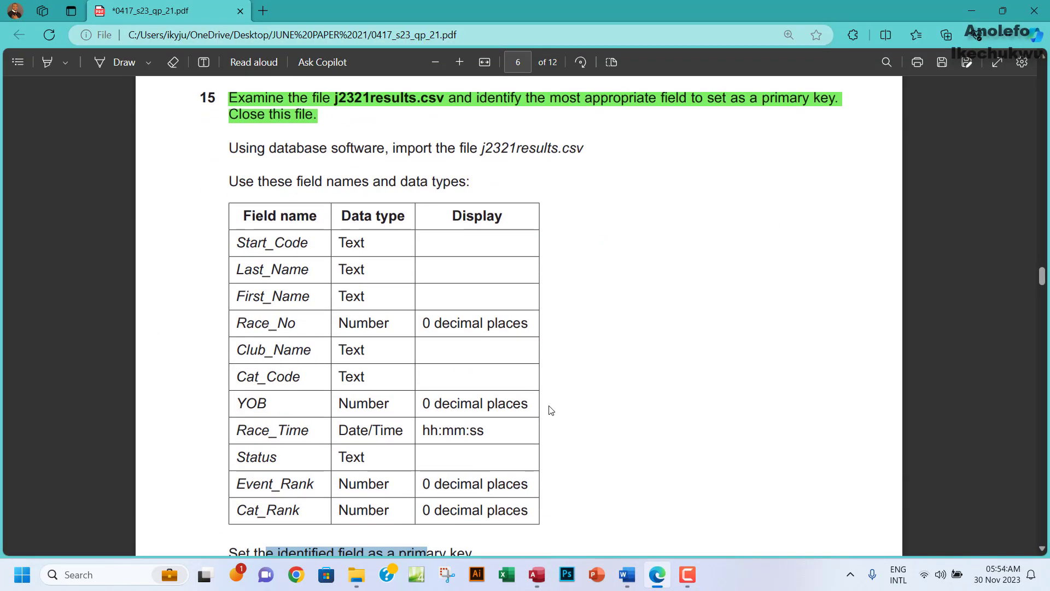
drag(224, 148, 598, 150)
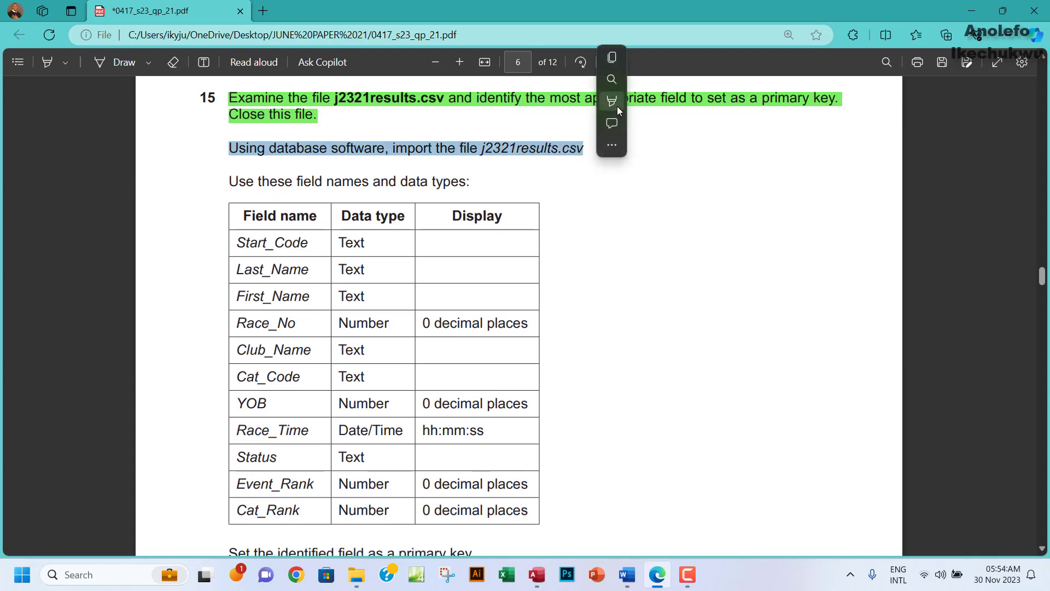
mouse_move(617, 106)
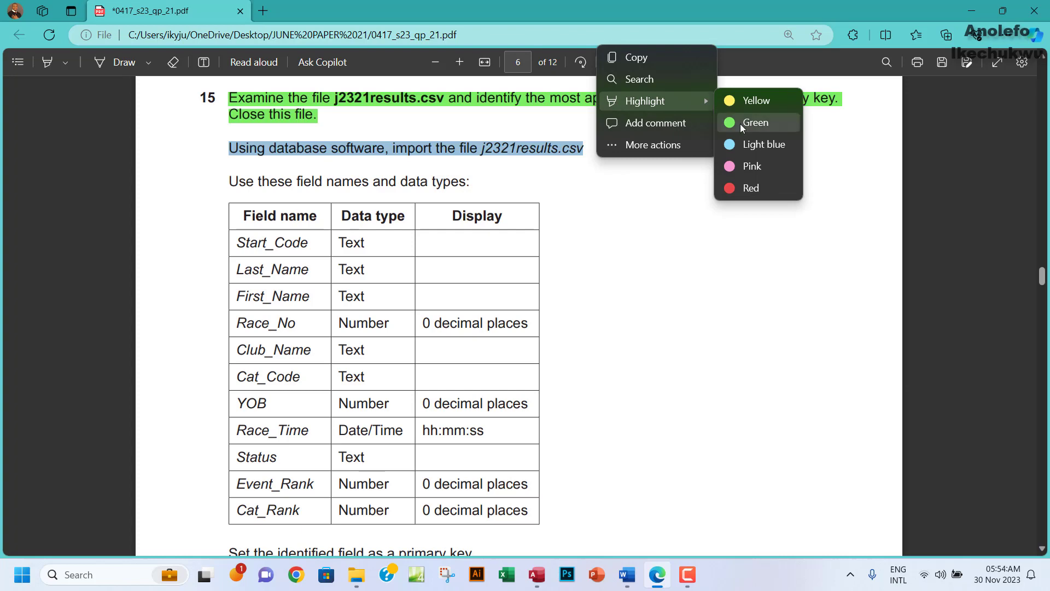
click(740, 123)
scroll(437, 230, down, 3)
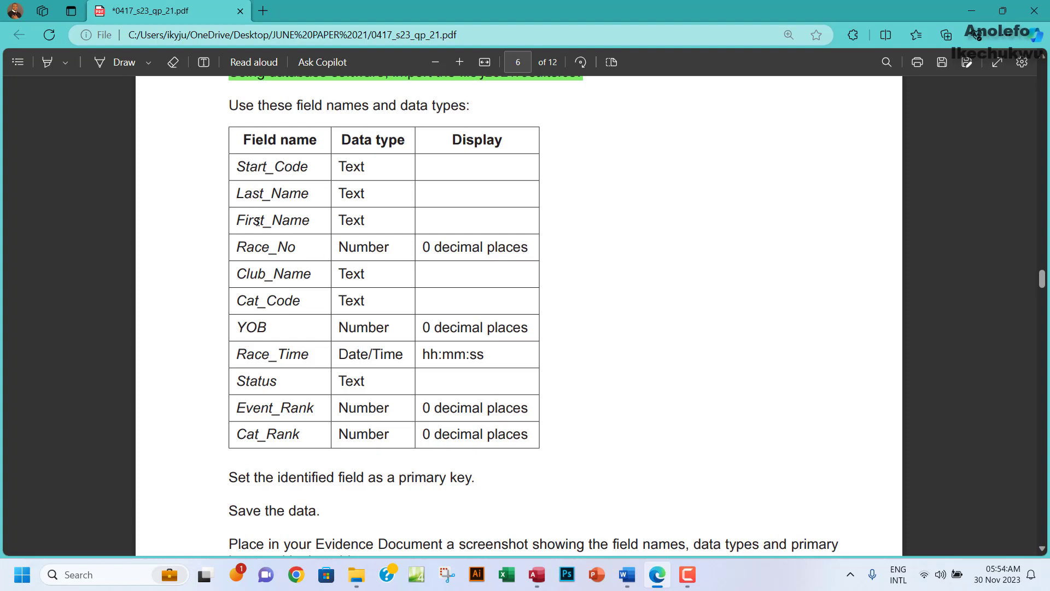
click(537, 574)
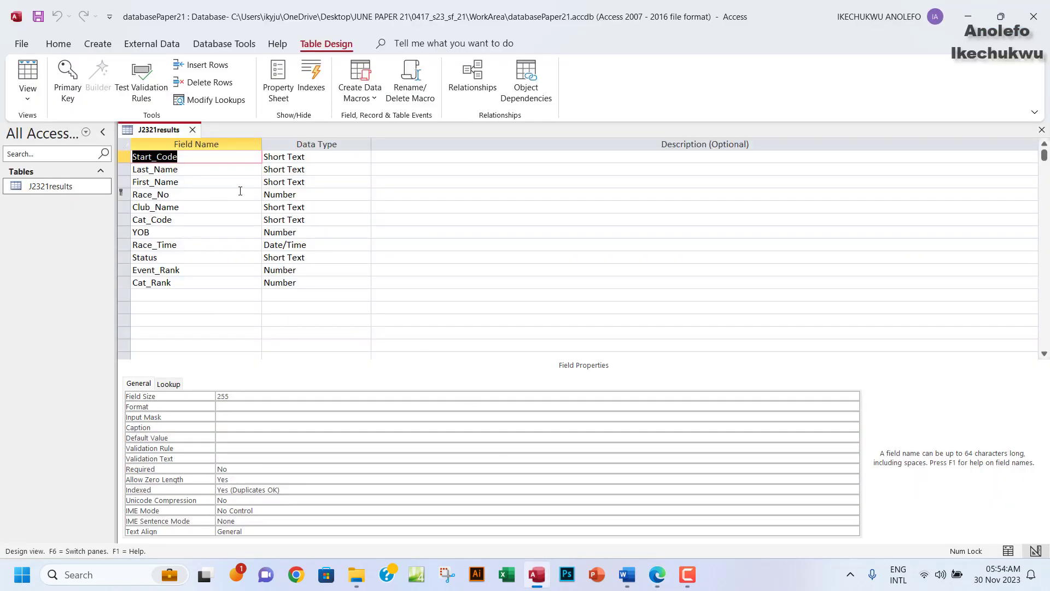
Check the exam paper's field types and set Race_No to 0 decimal places.
click(309, 195)
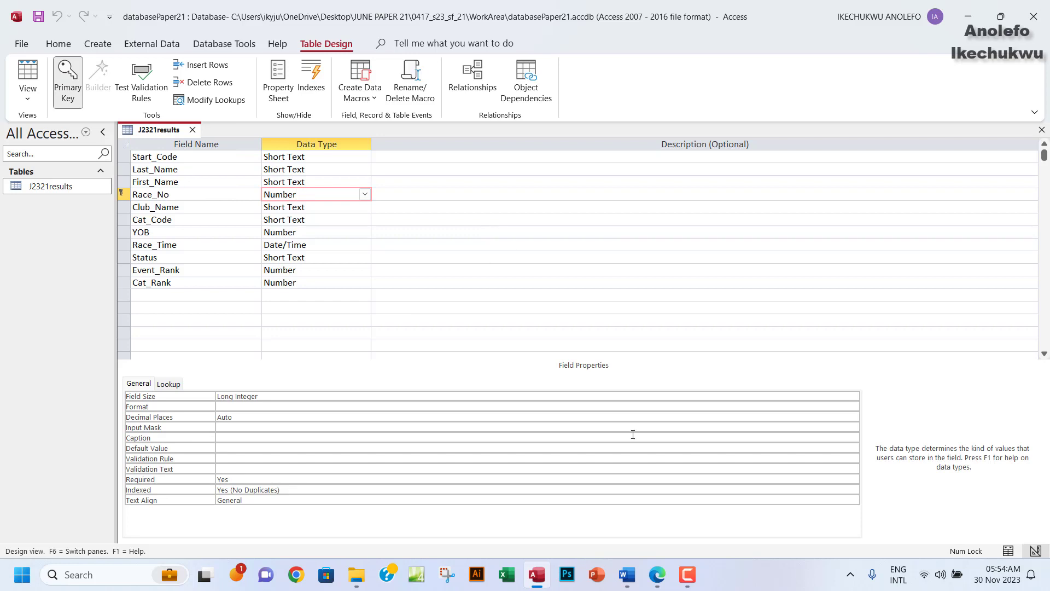
click(659, 581)
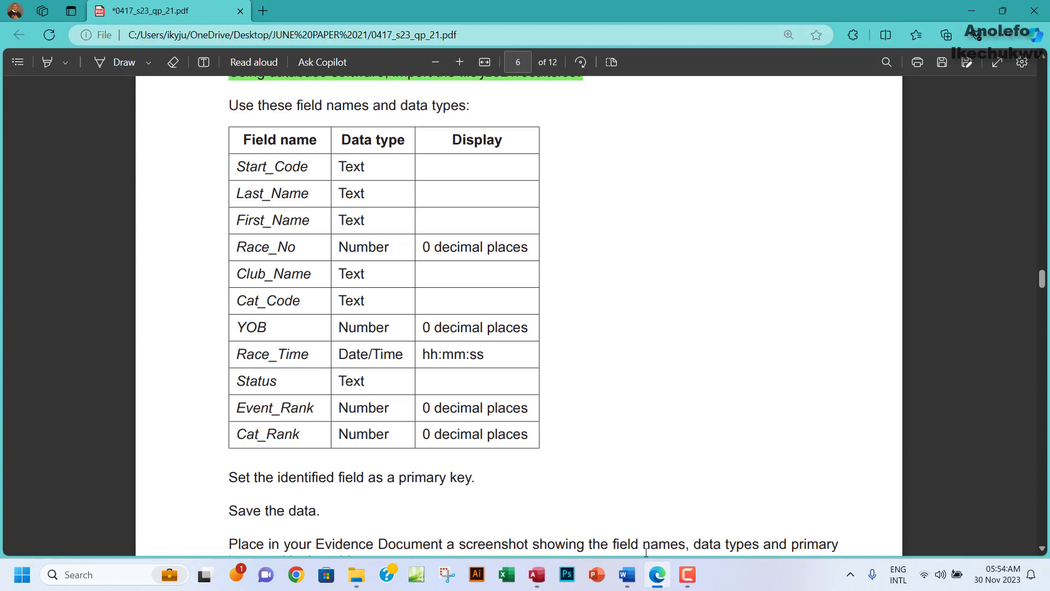
click(543, 586)
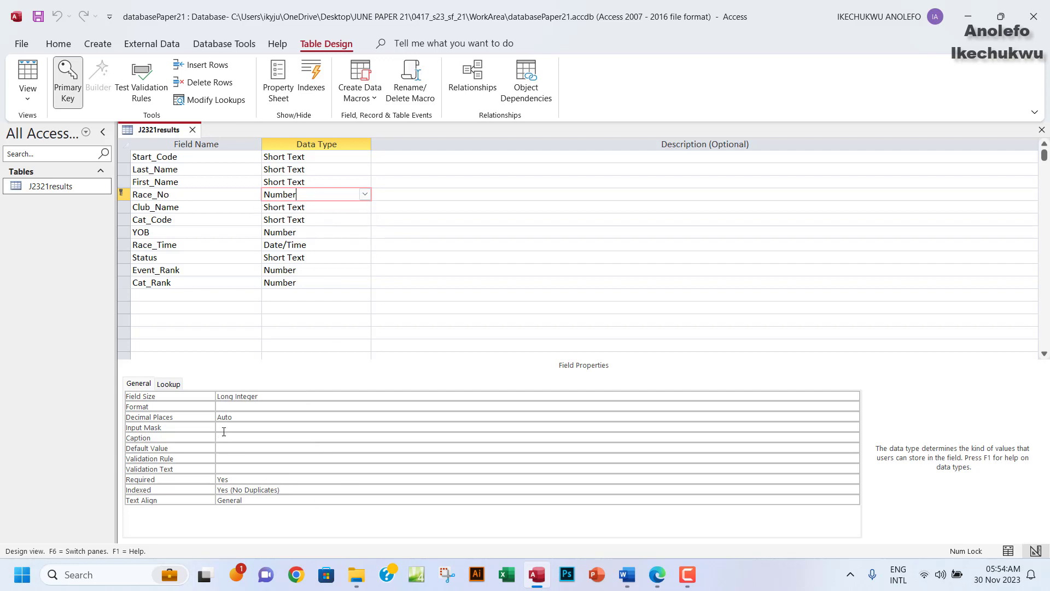
click(237, 416)
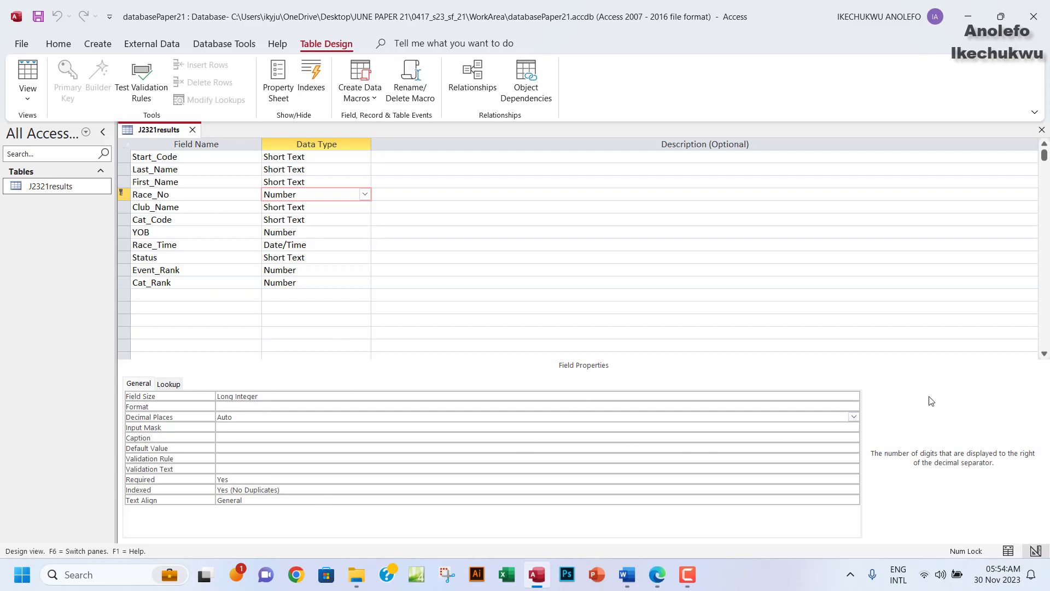
click(853, 418)
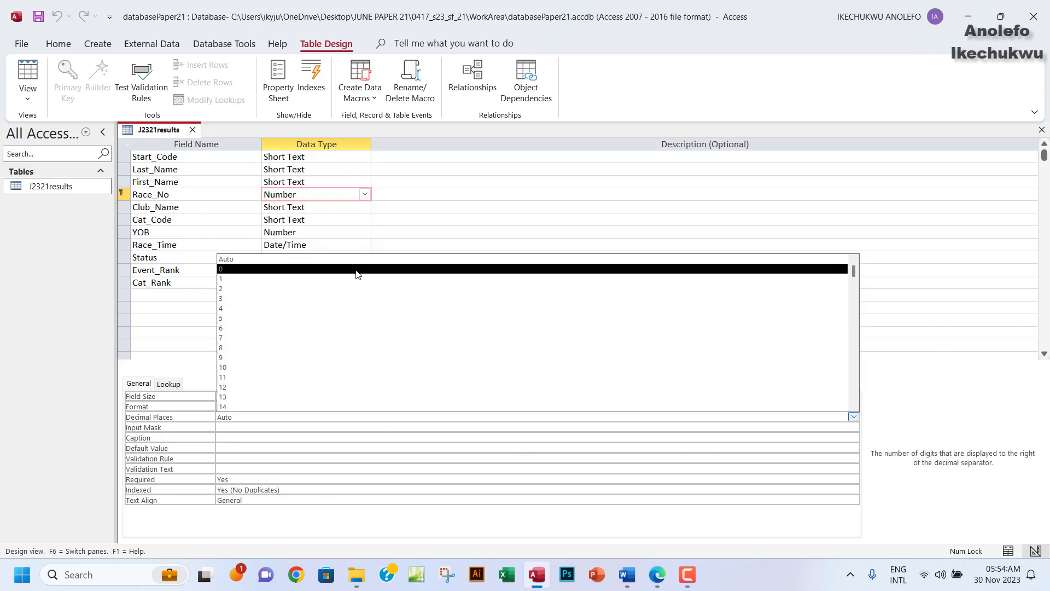
click(356, 269)
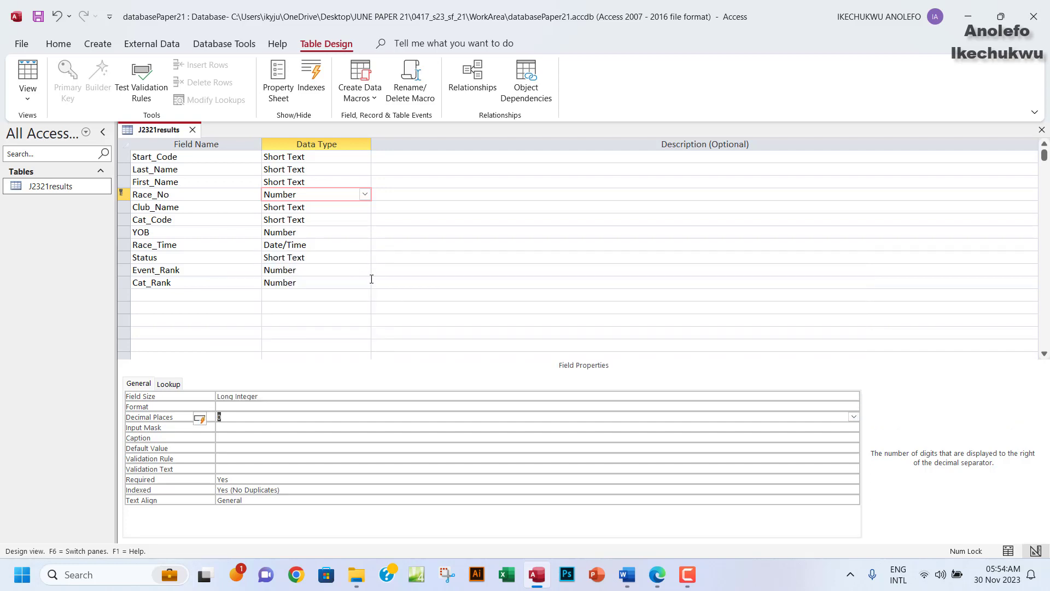
click(167, 208)
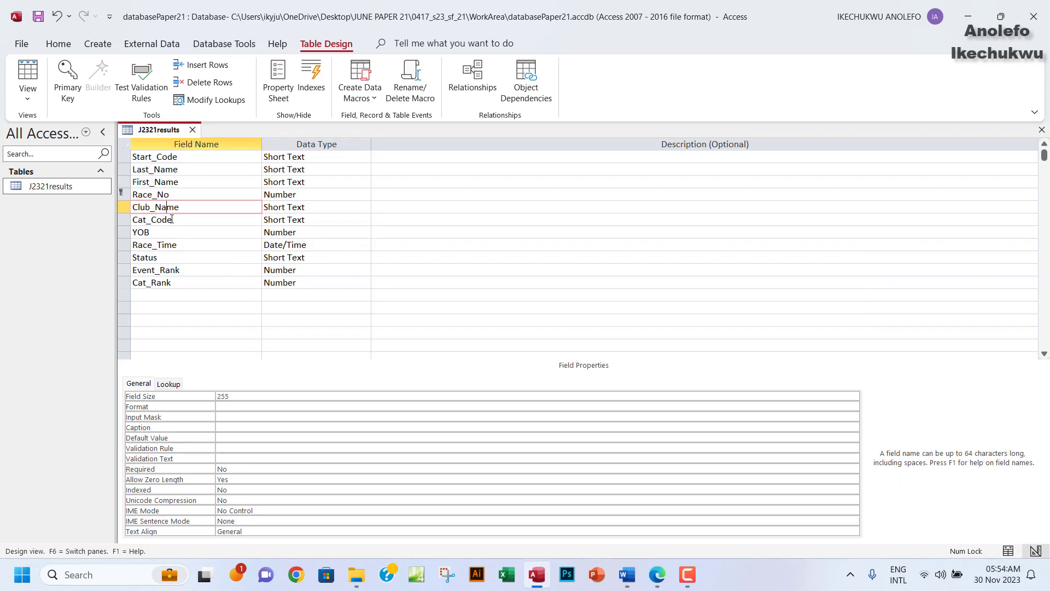
Mark the YOB row on the exam paper and set YOB to 0 decimal places.
click(657, 574)
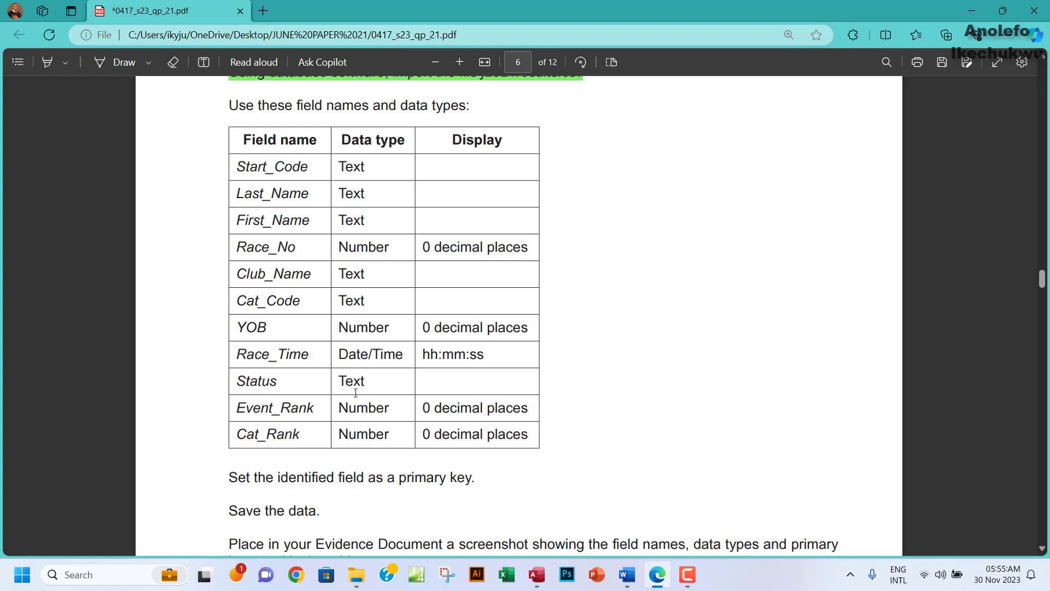
drag(252, 330, 302, 330)
click(537, 574)
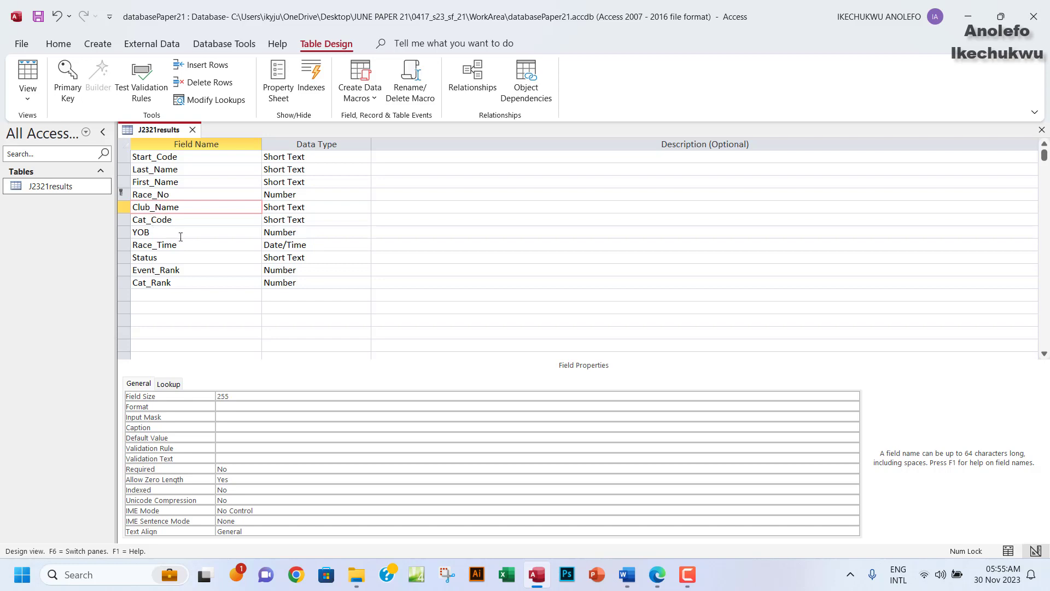
click(282, 233)
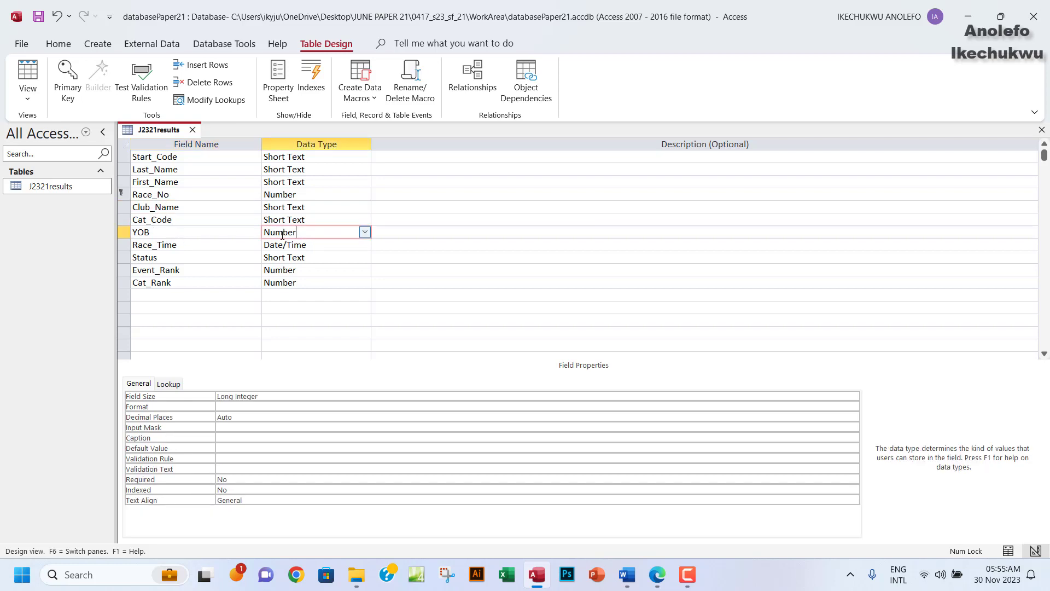
click(249, 417)
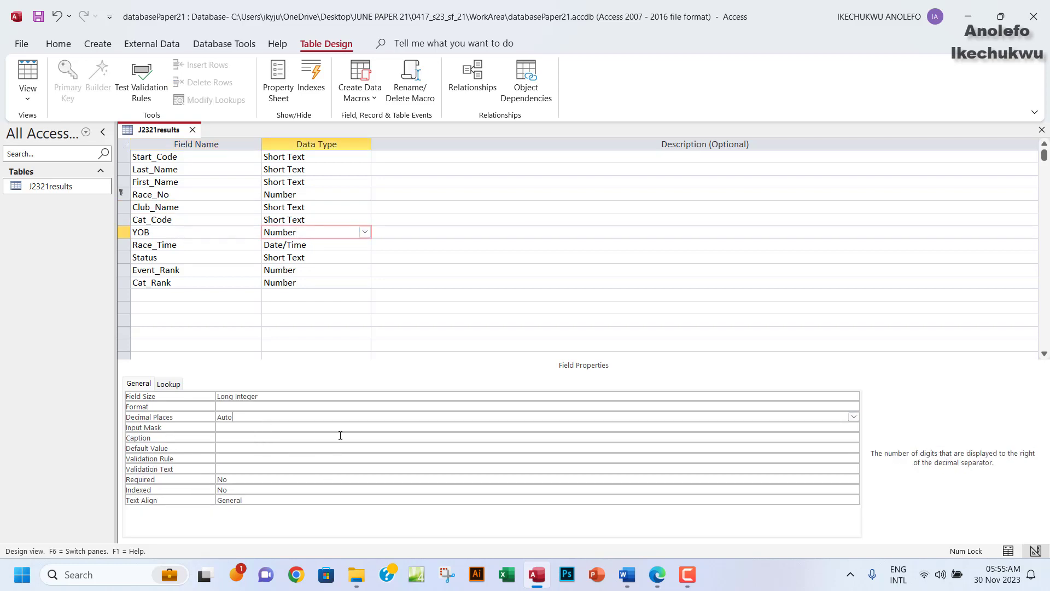
click(852, 417)
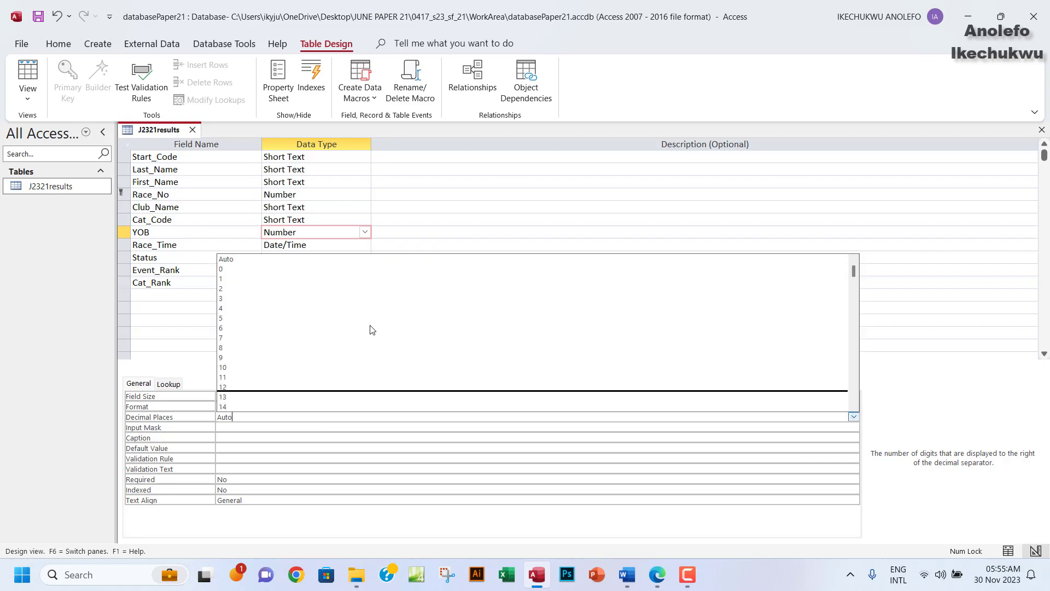
click(226, 272)
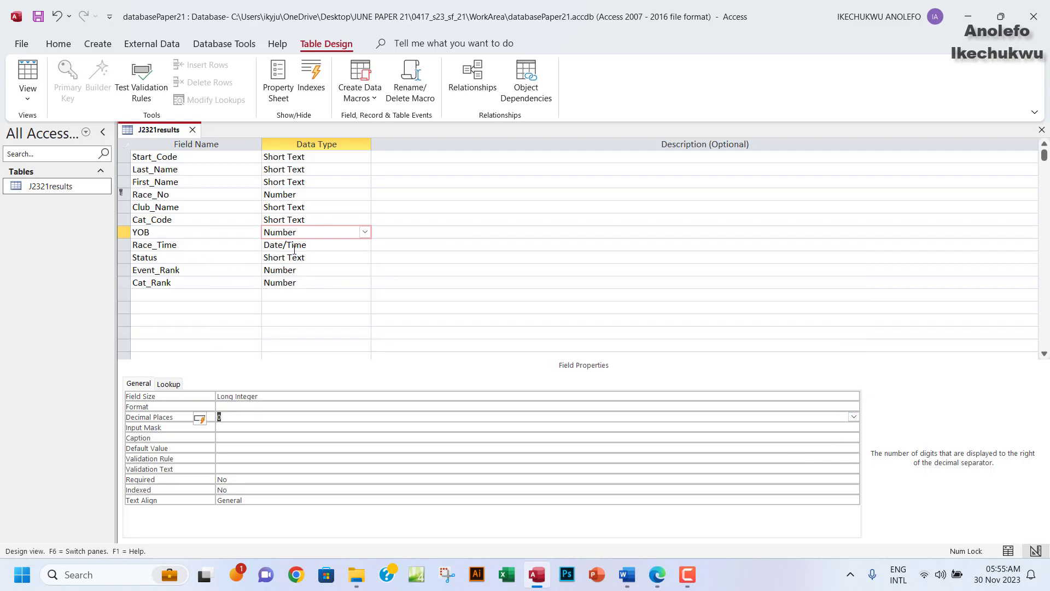
click(320, 245)
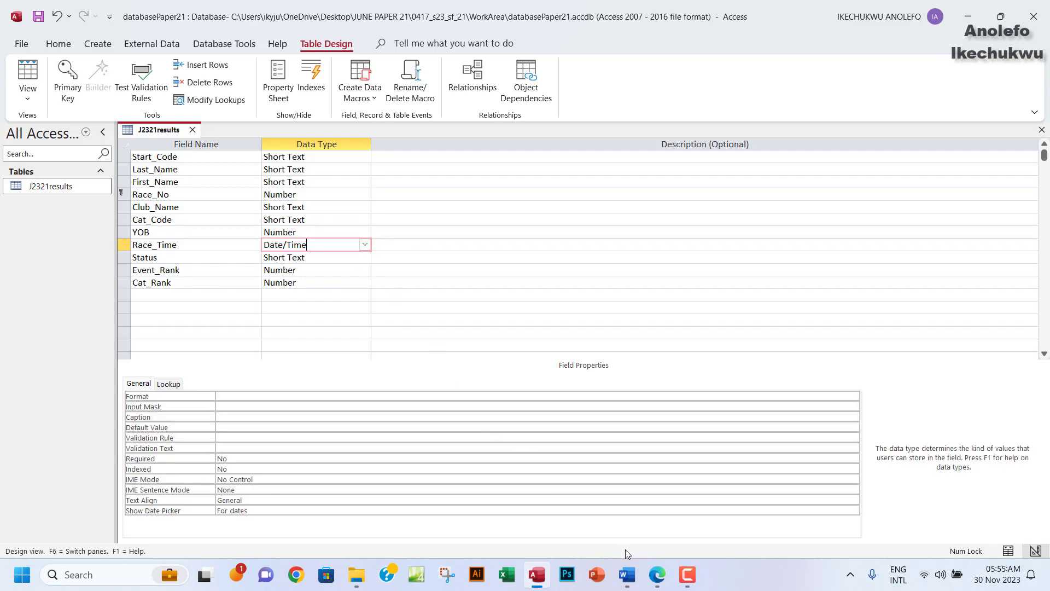
click(657, 574)
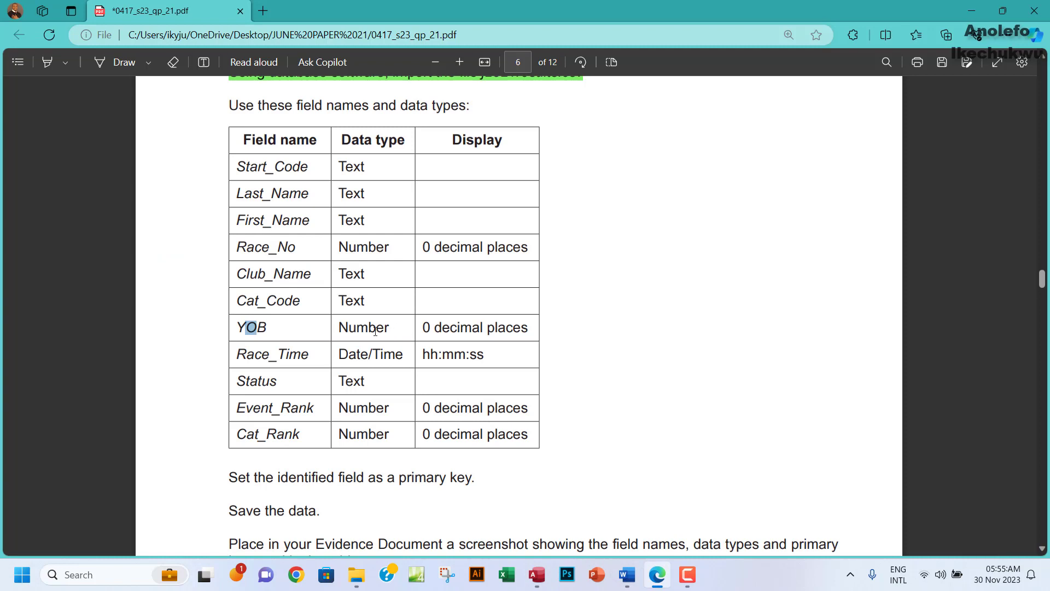
Select the exam paper's Race_Time row to confirm its hh:mm:ss display format.
click(326, 356)
drag(317, 351, 432, 355)
click(432, 361)
drag(424, 357, 483, 355)
key(ctrl+c)
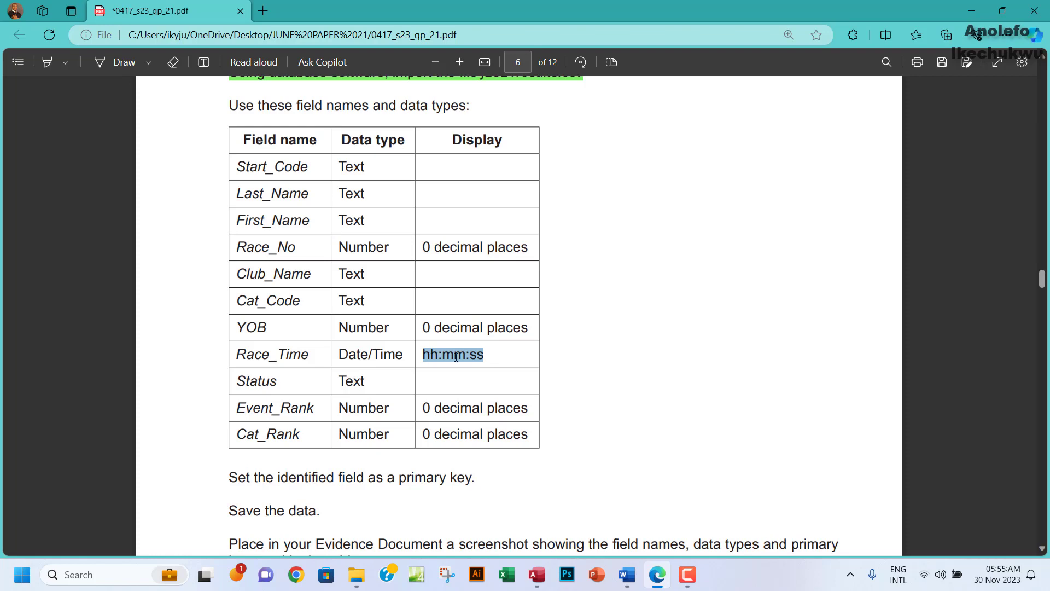
click(537, 572)
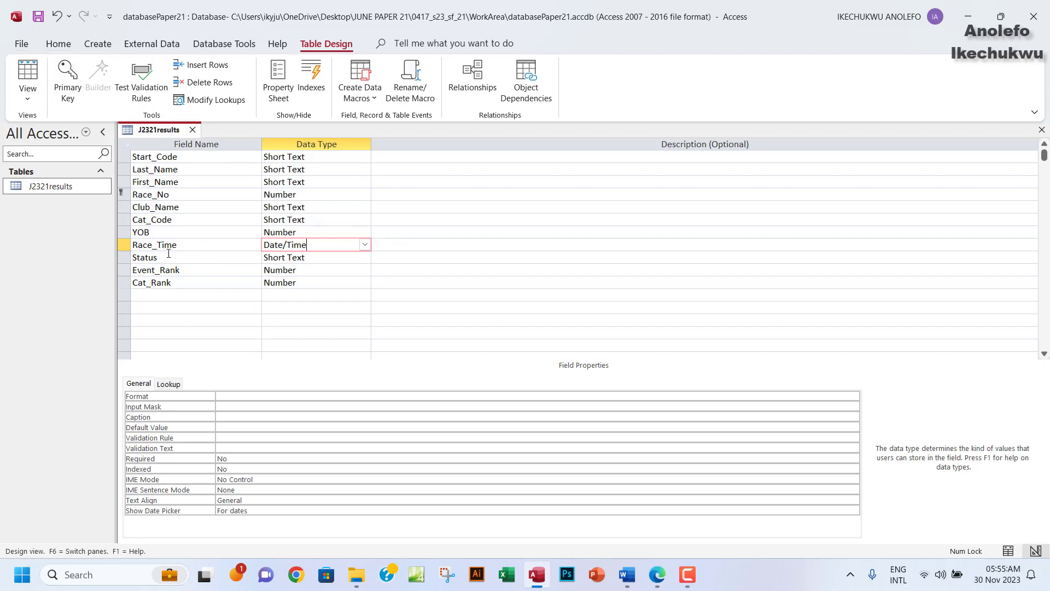
Save the J2321results design, check Race_Time values like 01:30:56 AM in the datasheet, and return to design.
click(124, 243)
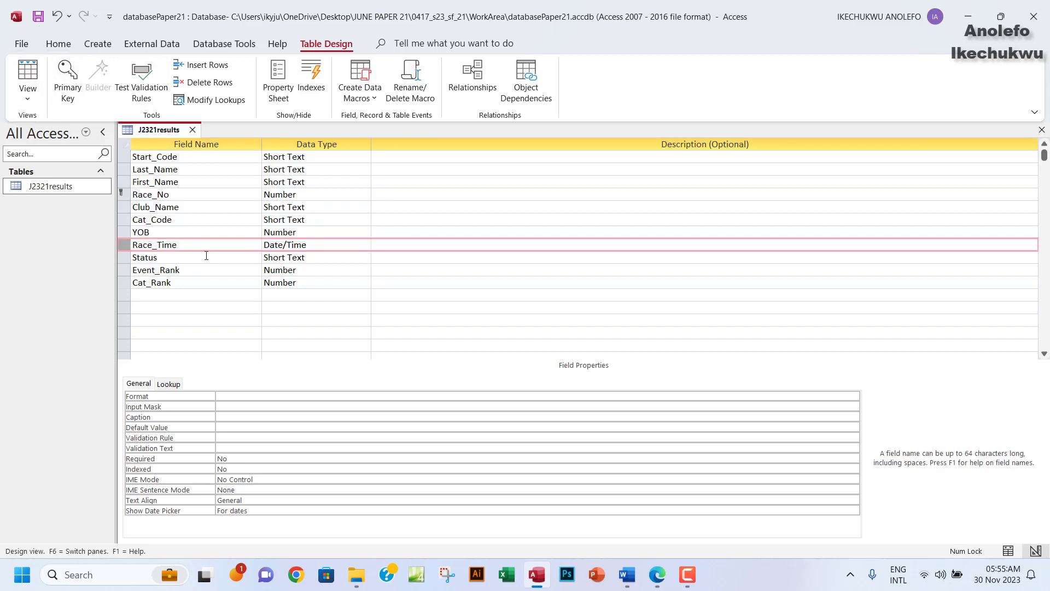
click(30, 98)
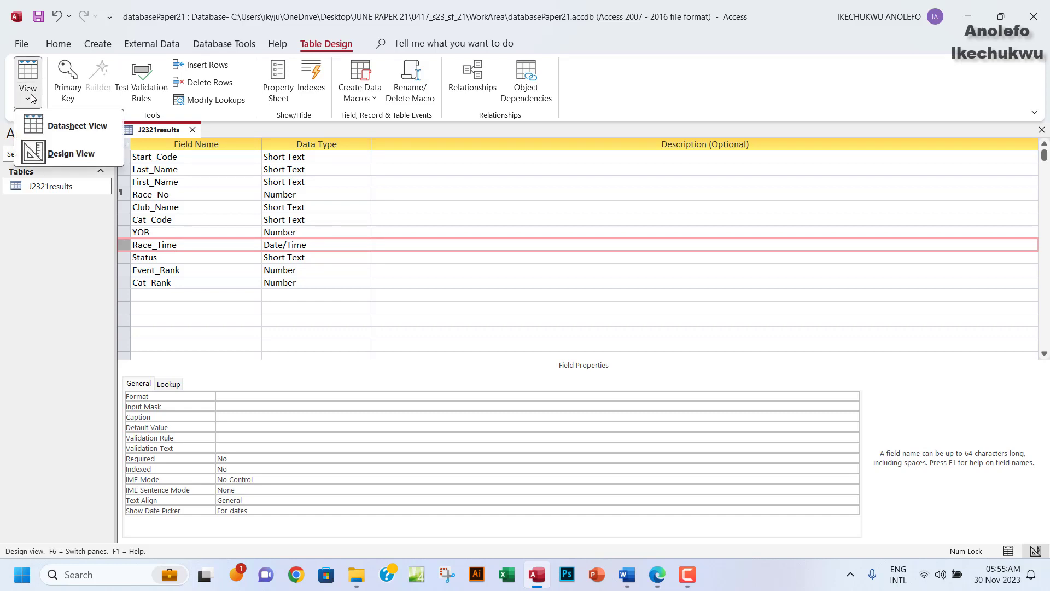
click(65, 126)
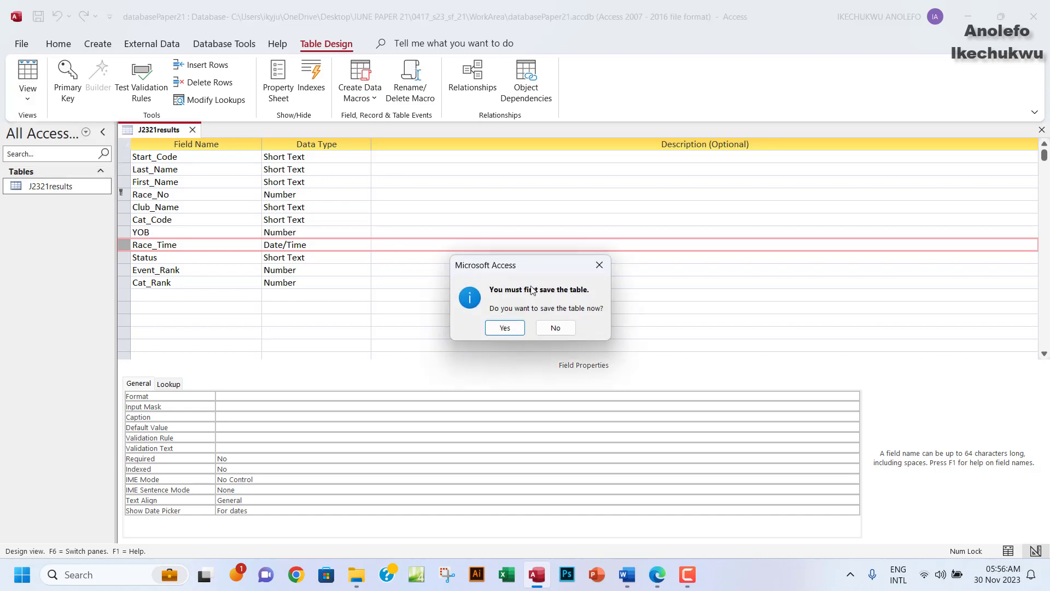
click(502, 329)
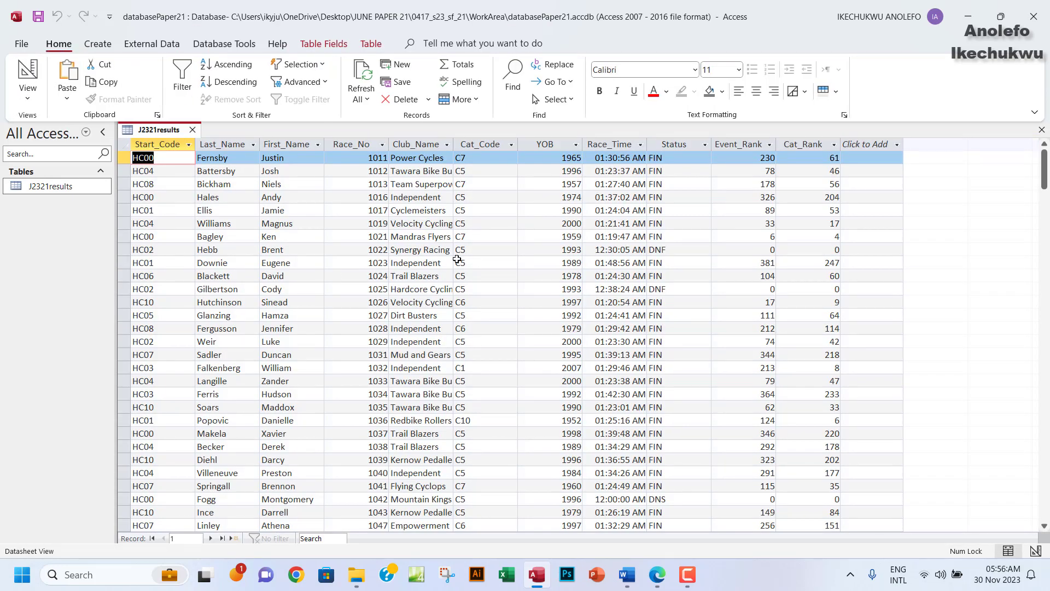
click(622, 140)
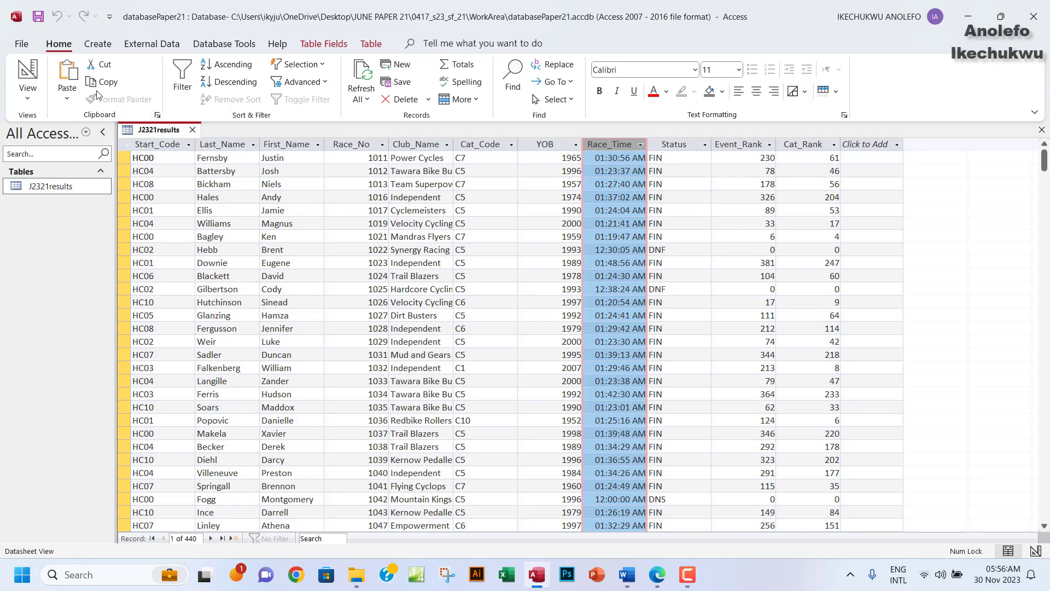
click(27, 96)
click(69, 148)
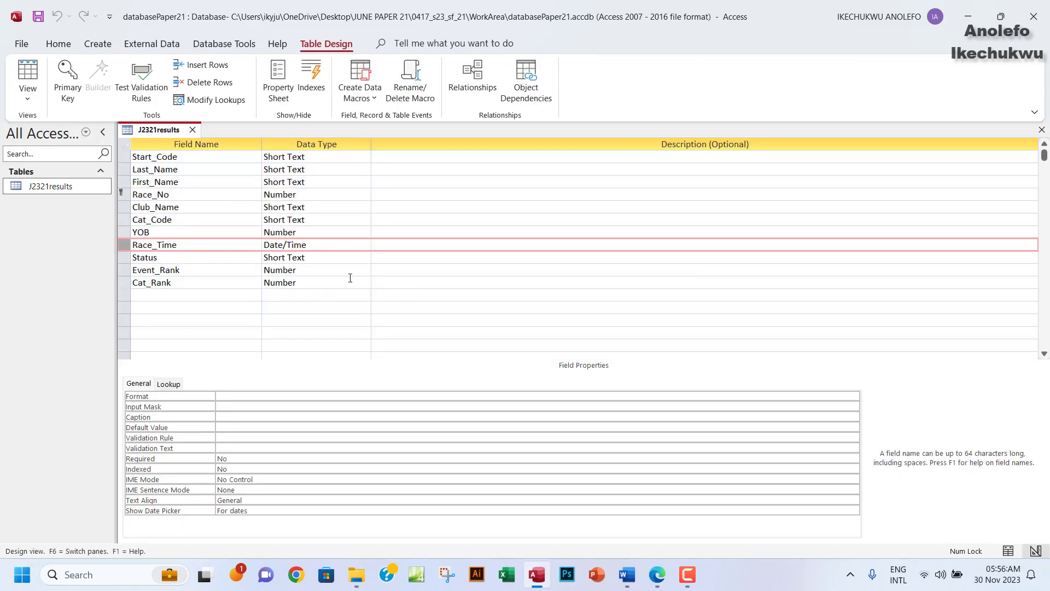
Set Race_Time's Format property to hh:mm:ss, save the table, and switch to Datasheet View.
click(305, 246)
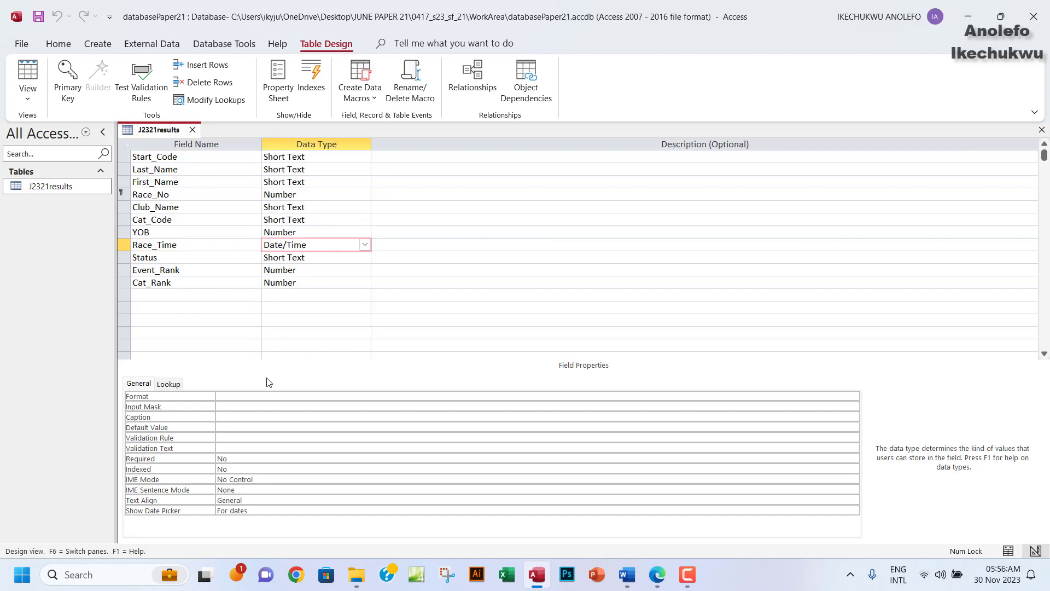
click(239, 395)
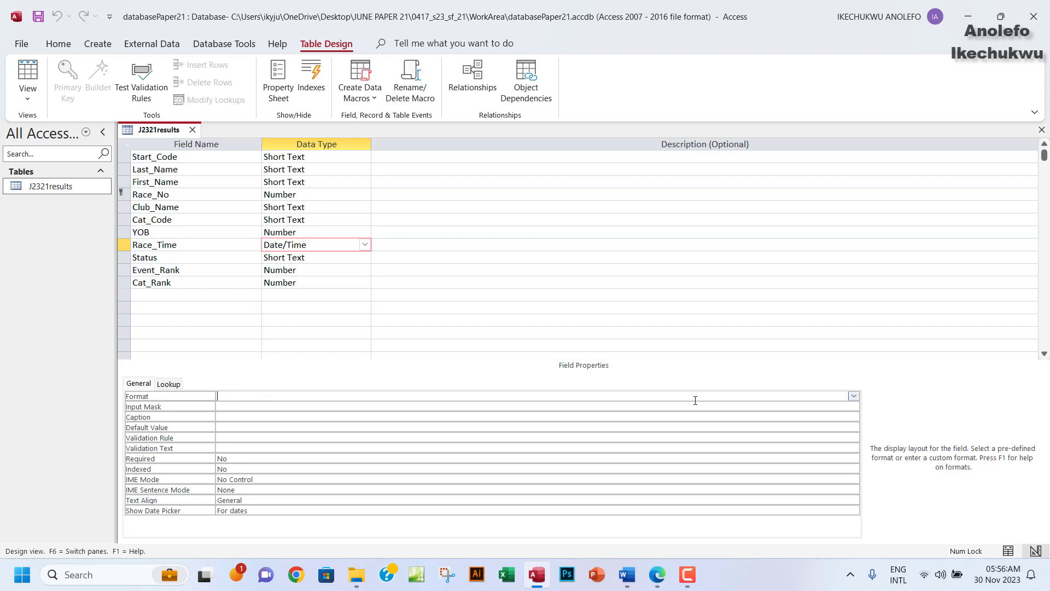
click(854, 396)
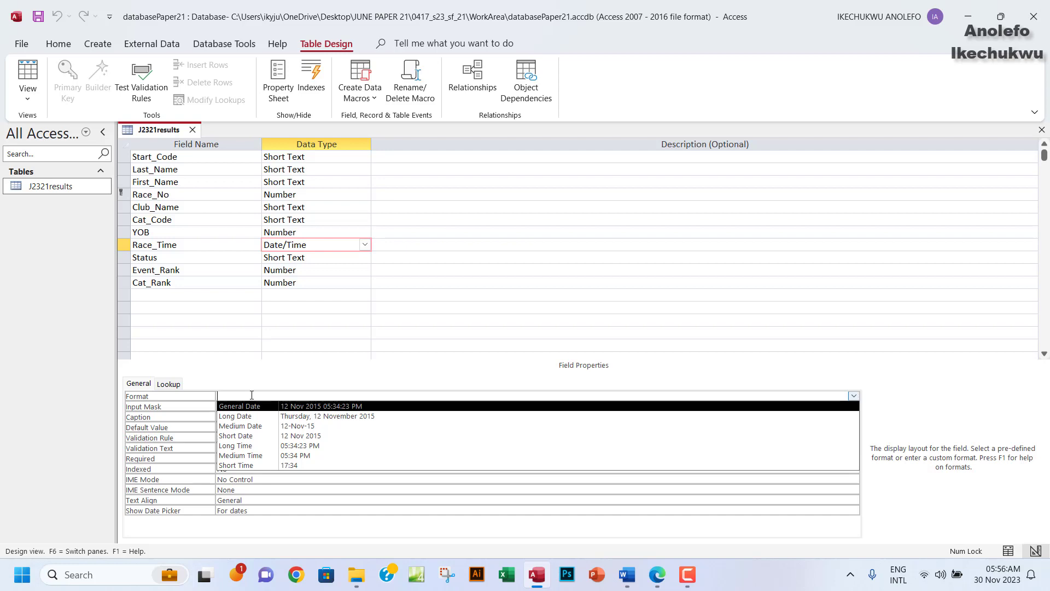
key(ctrl+v)
drag(250, 397, 213, 396)
click(256, 396)
click(34, 24)
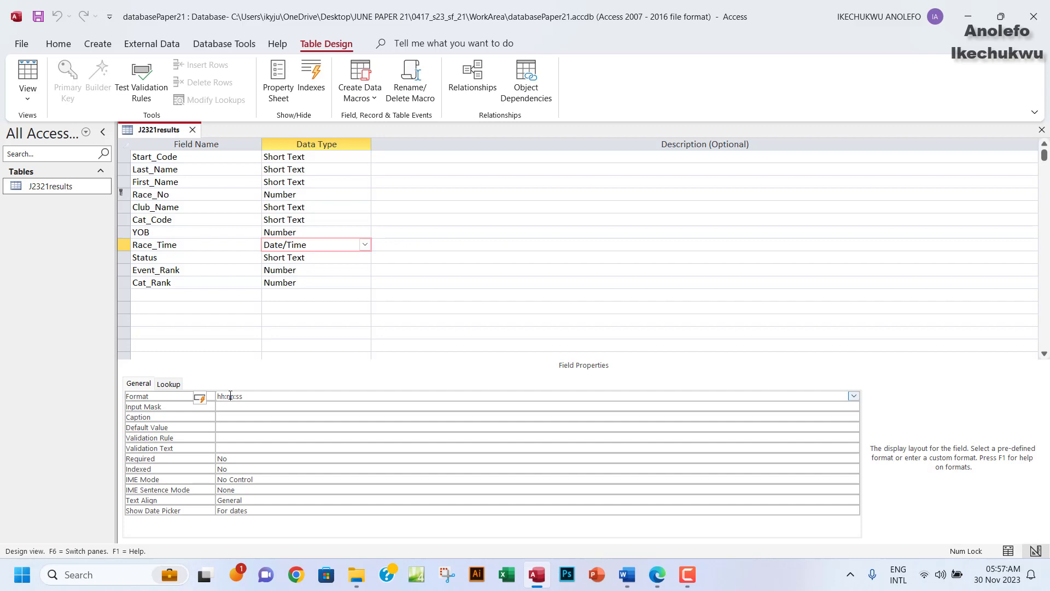
click(28, 74)
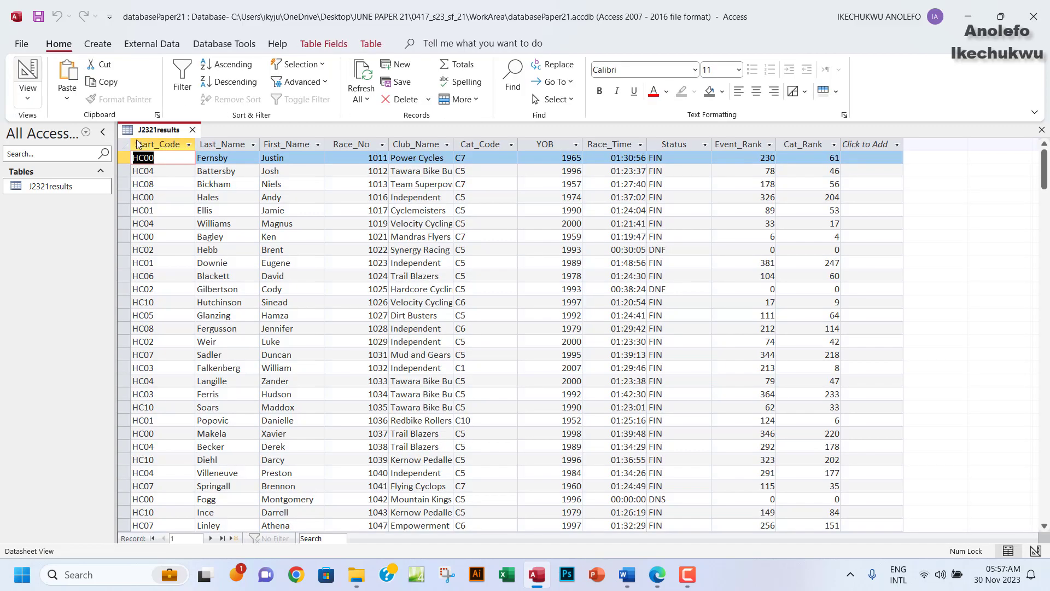
Return to Design View, recheck the exam paper's formats, and select the Event_Rank field.
click(620, 143)
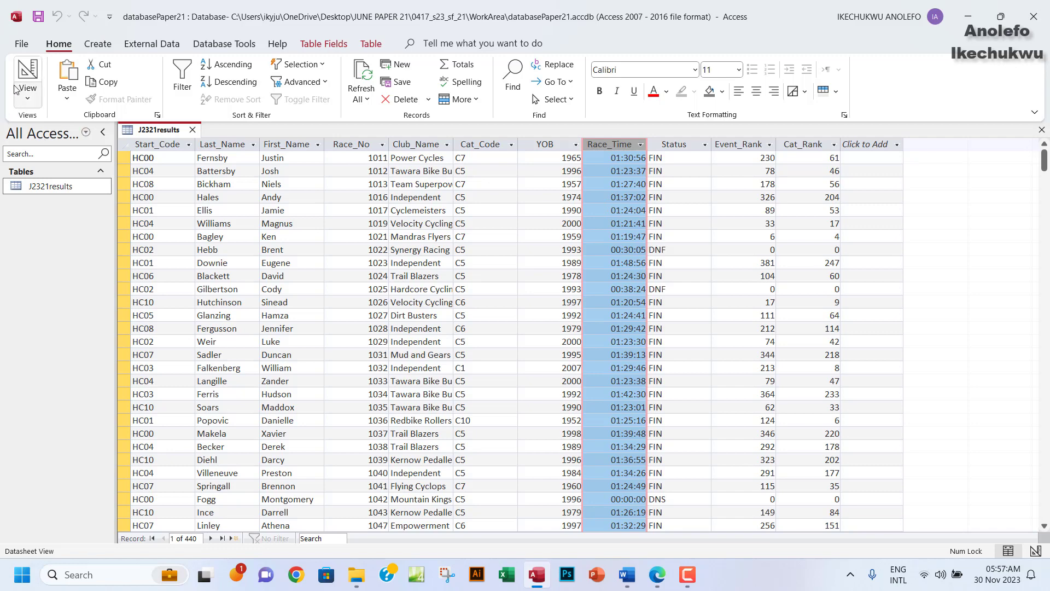
click(27, 98)
click(34, 153)
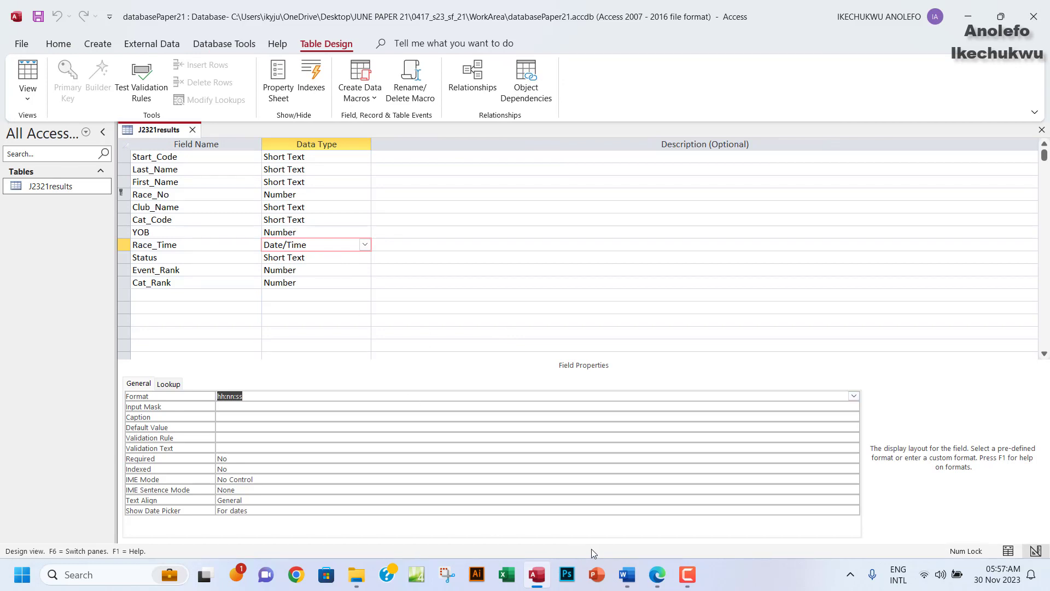
click(659, 577)
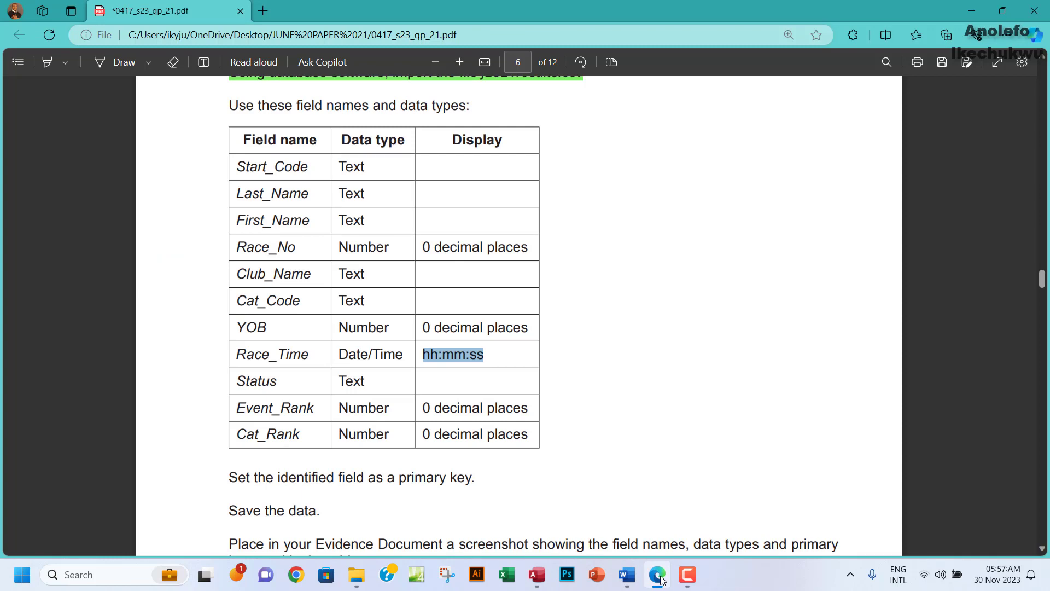
click(659, 577)
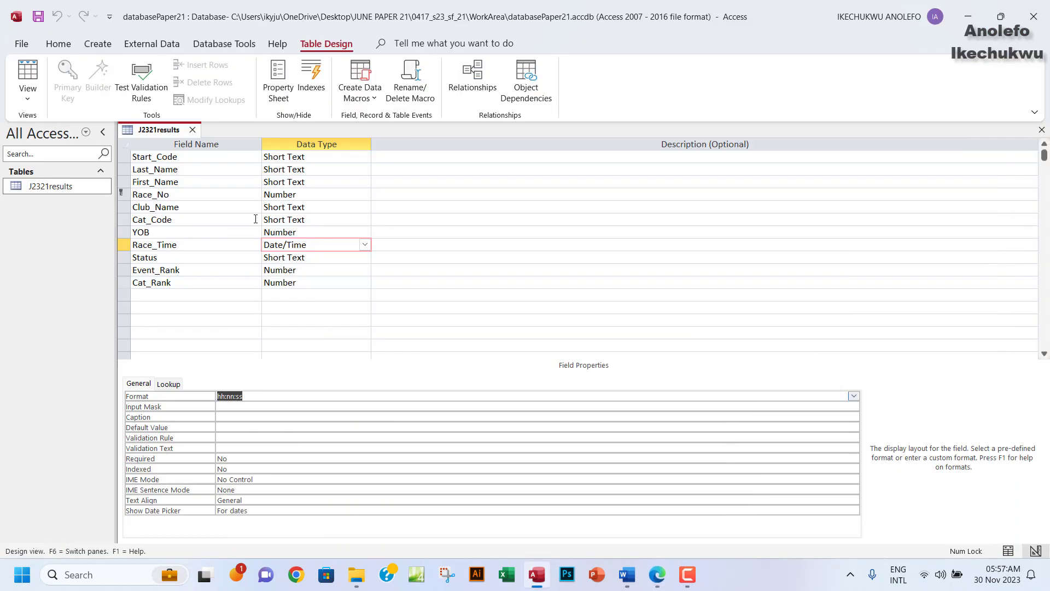
click(312, 271)
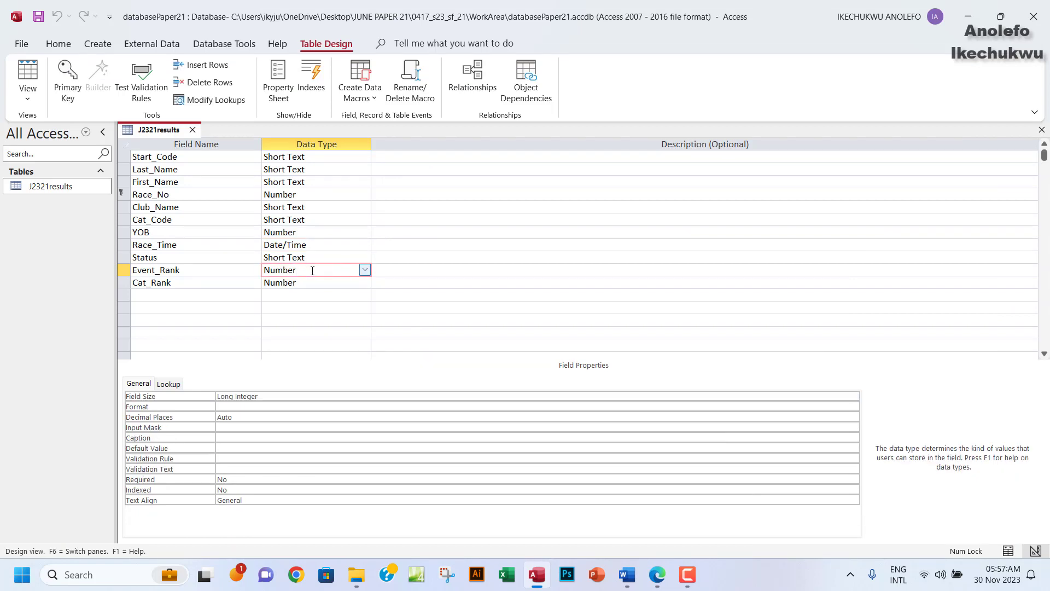
Set both Event_Rank and Cat_Rank to 0 decimal places.
click(251, 417)
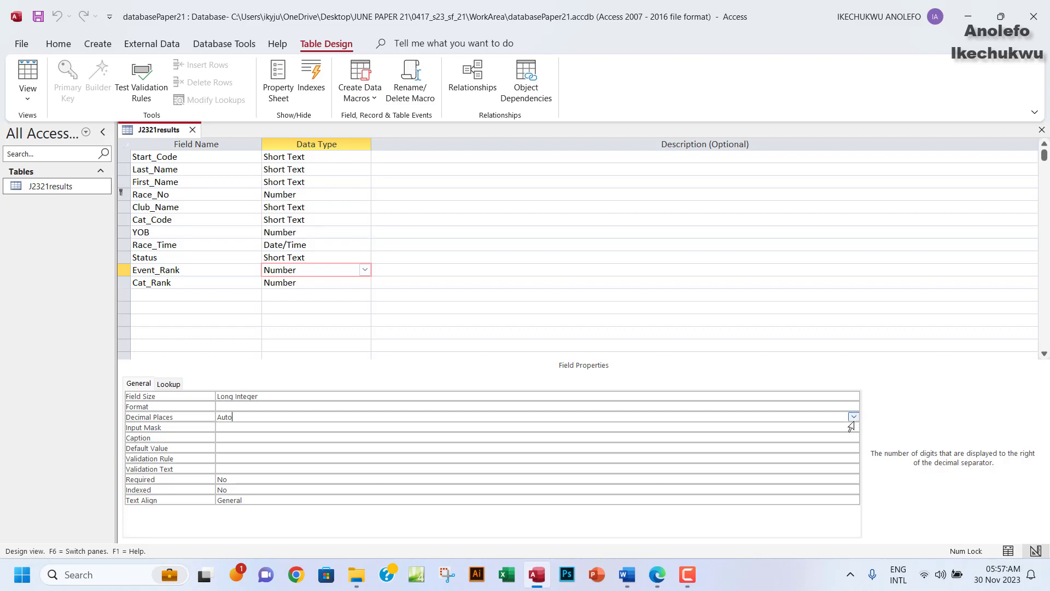
click(854, 419)
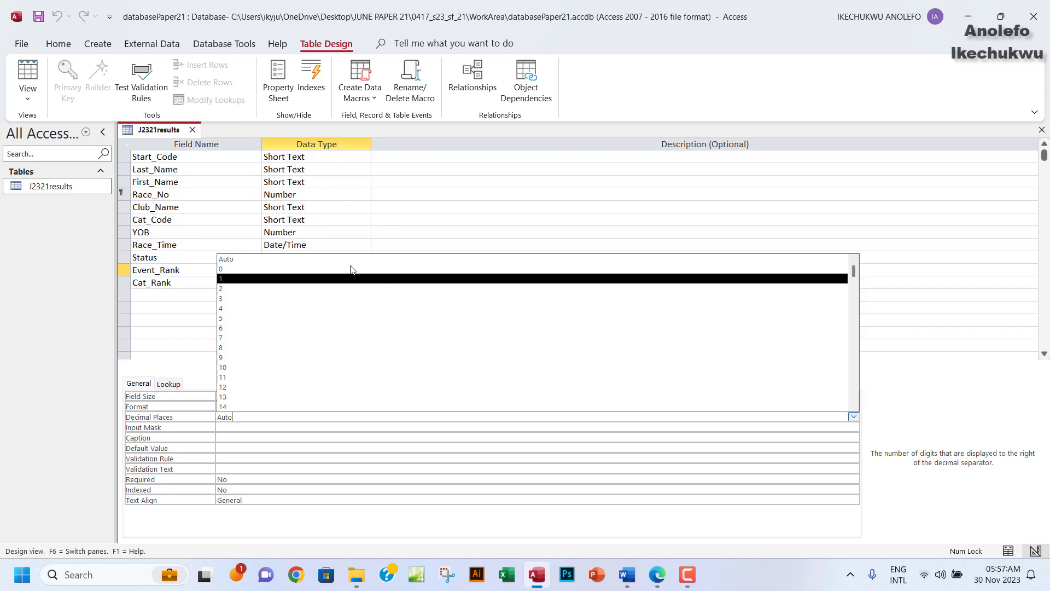
click(316, 271)
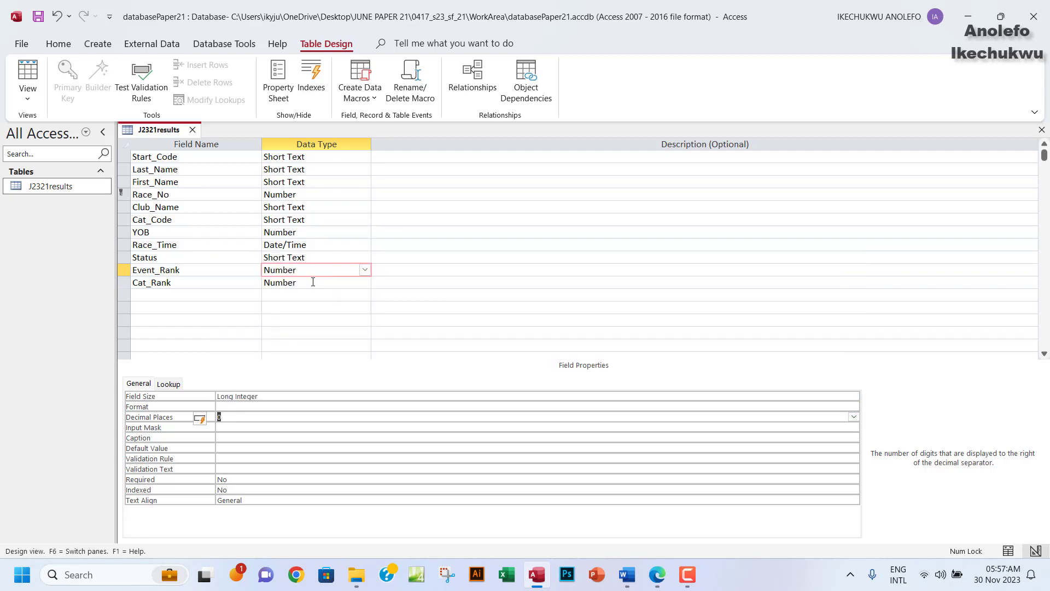
click(312, 281)
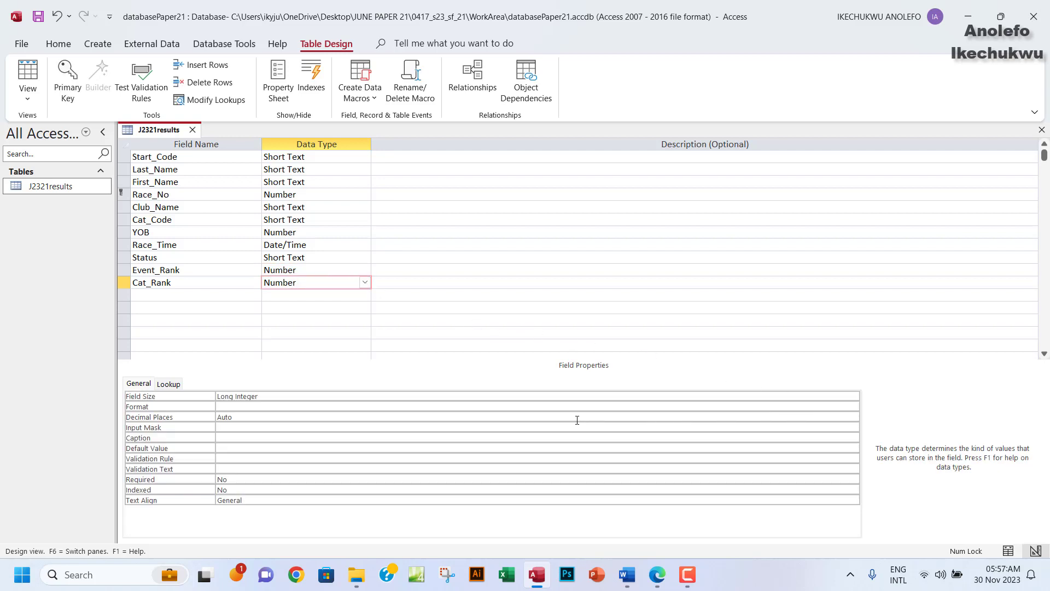
click(762, 417)
click(853, 417)
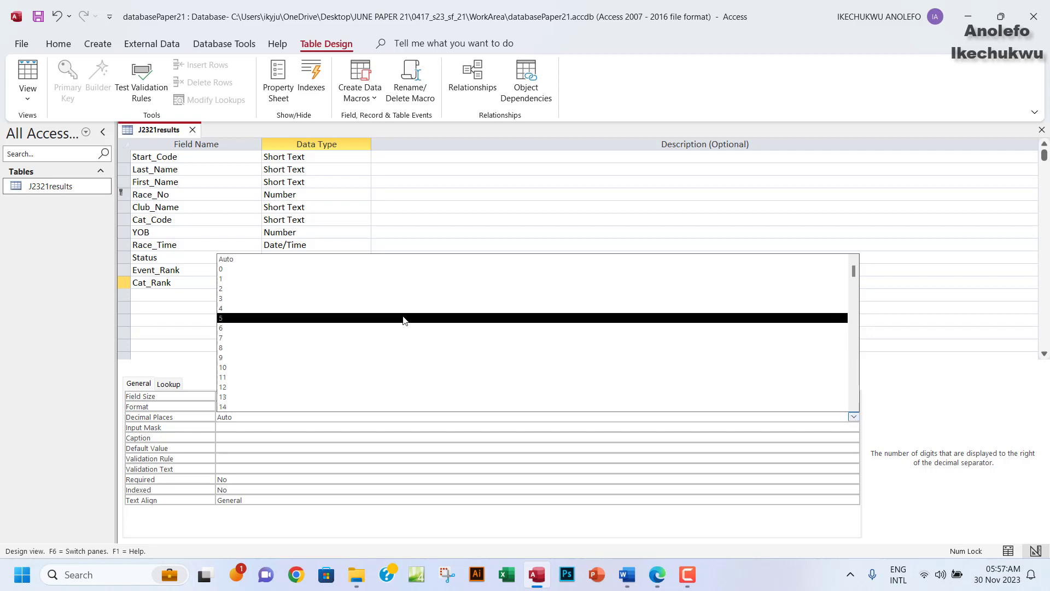
click(371, 268)
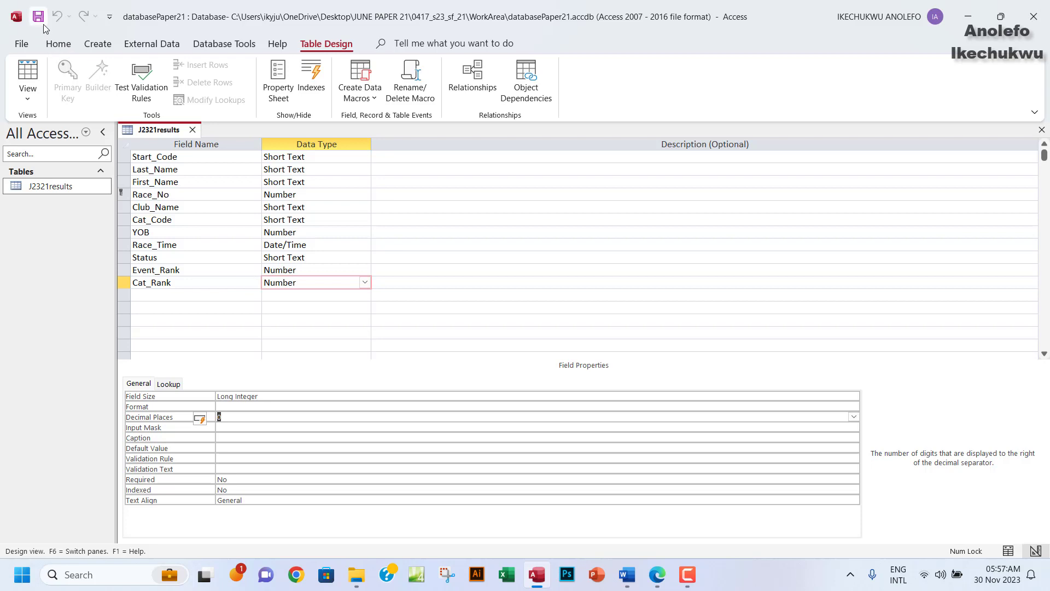
Save and view all 440 records, then select question 15's field table on the exam paper.
click(24, 74)
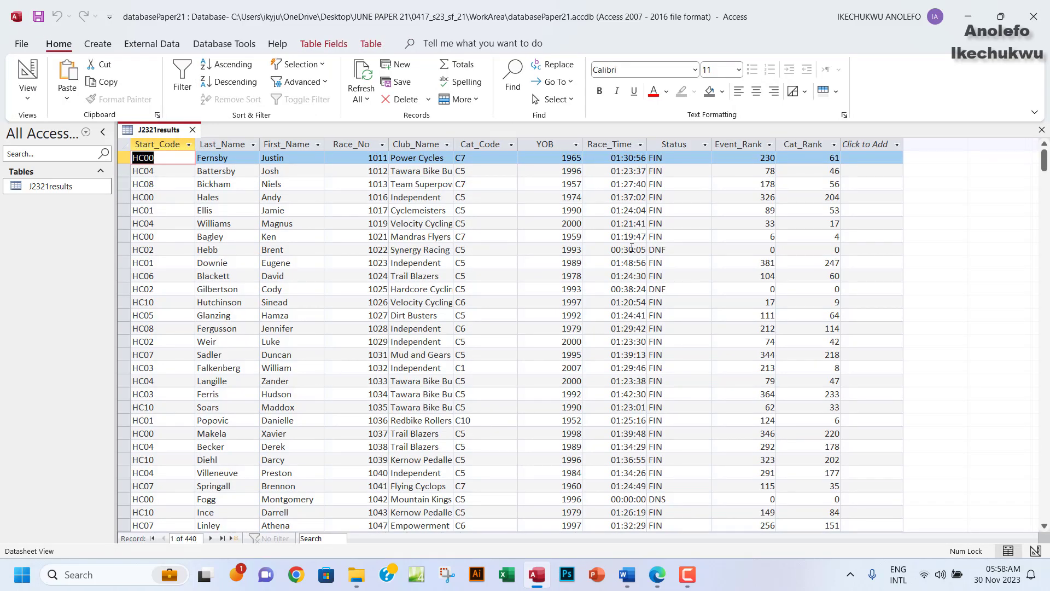
click(616, 143)
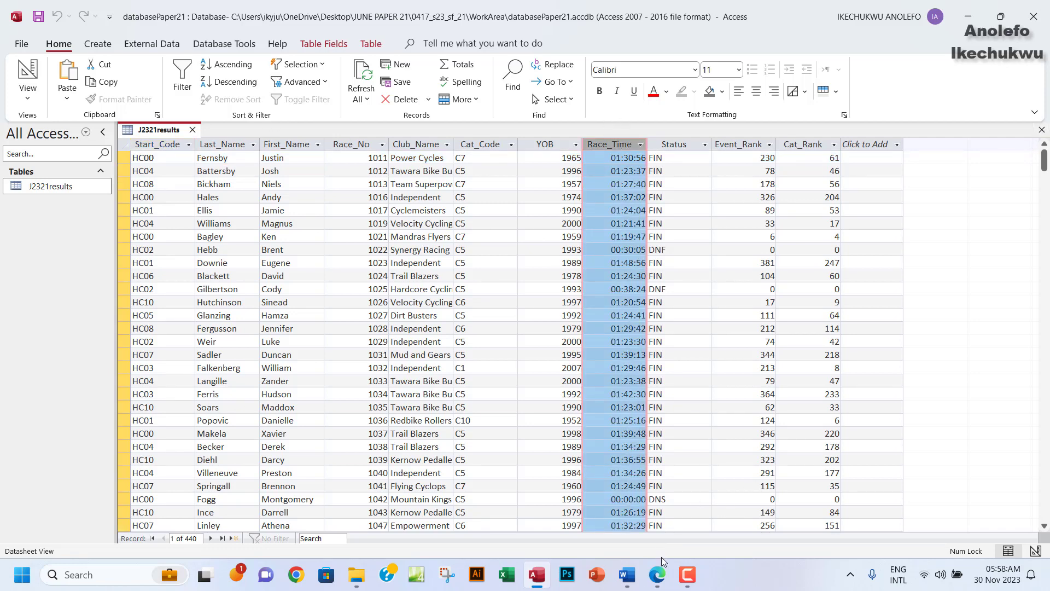
click(658, 573)
drag(230, 107, 481, 480)
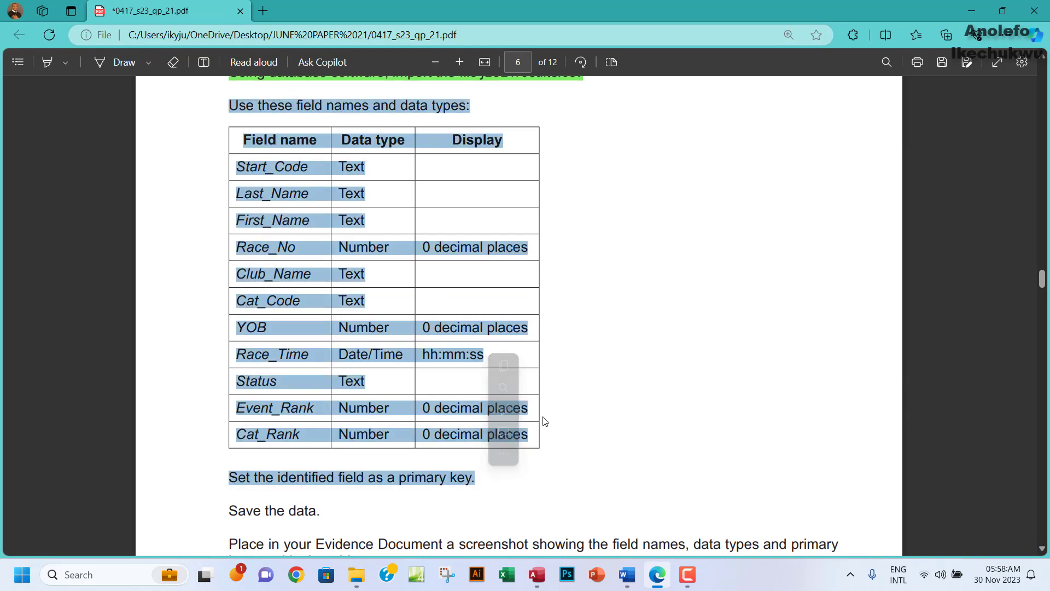
Highlight question 15's field table and primary key instruction in green, then return to Access.
mouse_move(504, 410)
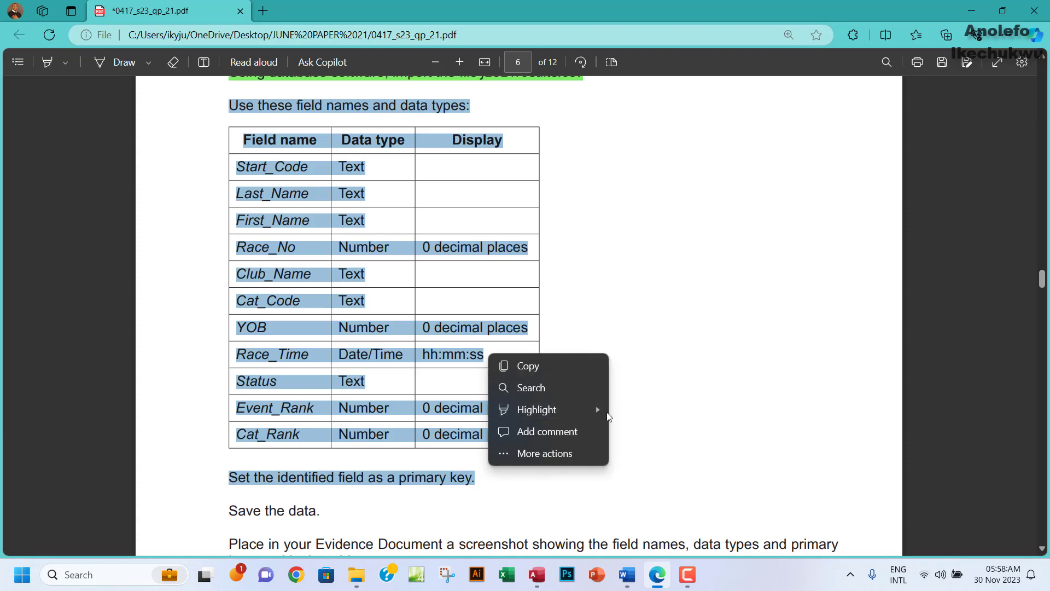
mouse_move(603, 411)
click(633, 431)
scroll(659, 359, down, 4)
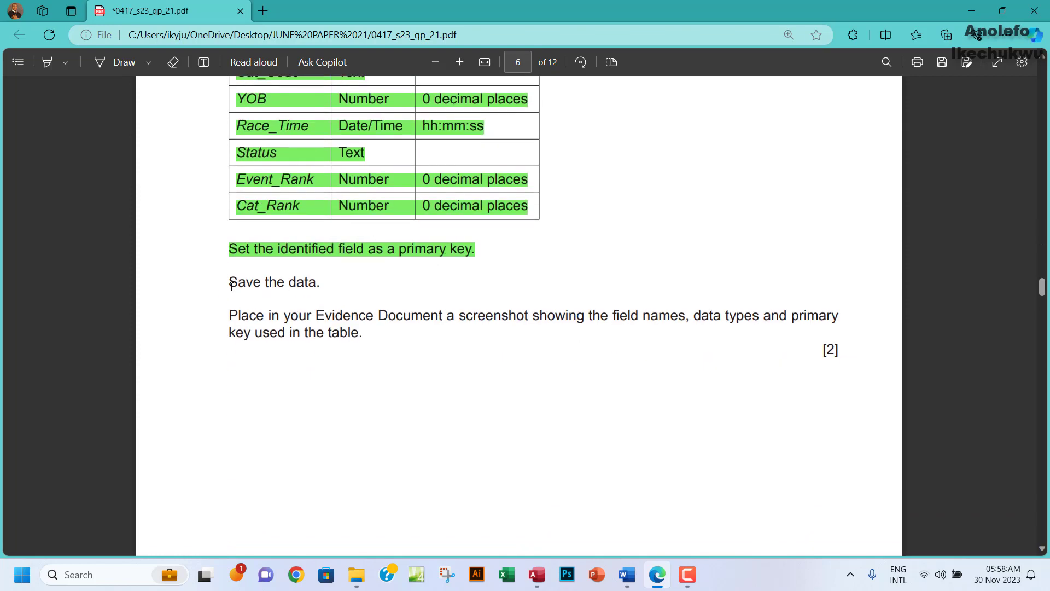
drag(224, 282, 319, 289)
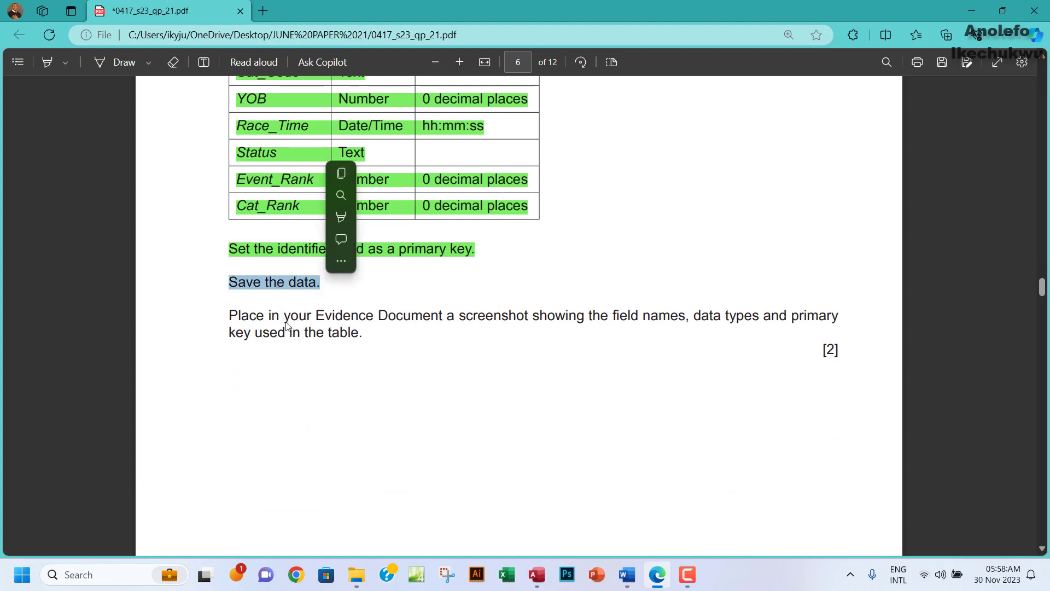
click(457, 322)
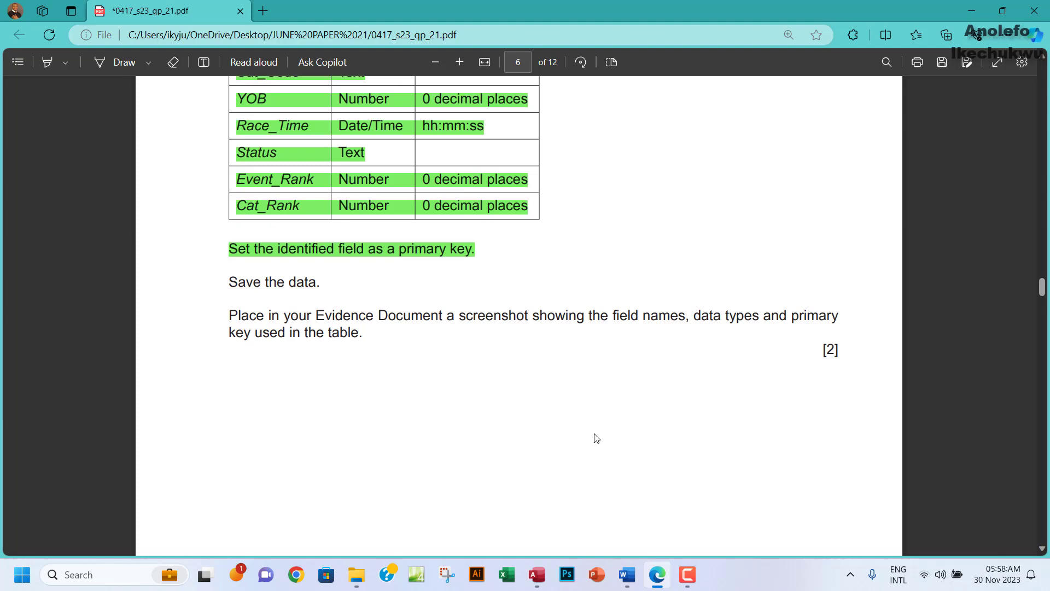
click(547, 580)
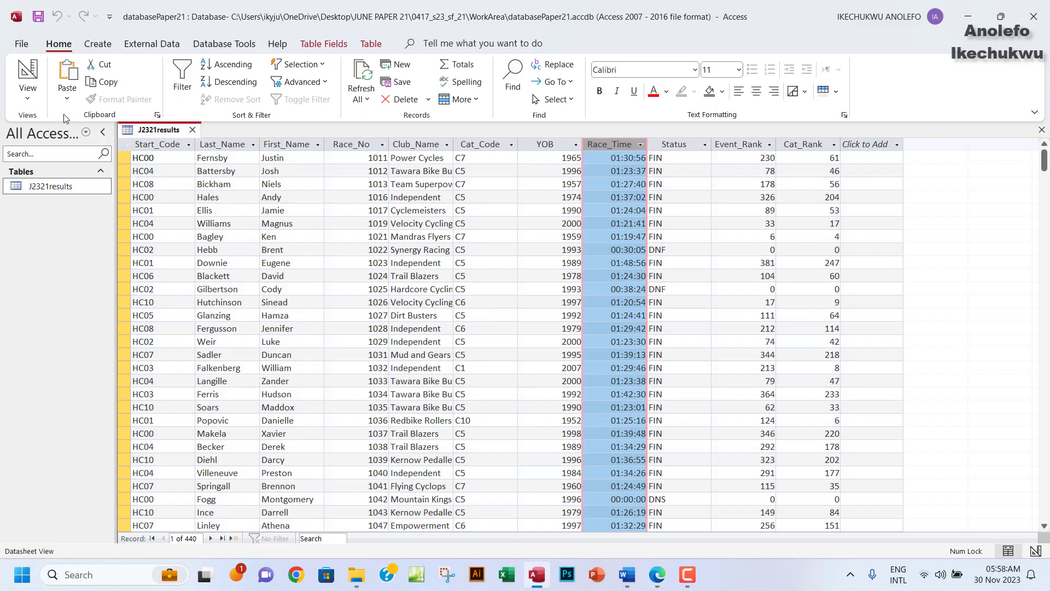
Snip the J2321results design grid showing field names and data types.
click(28, 75)
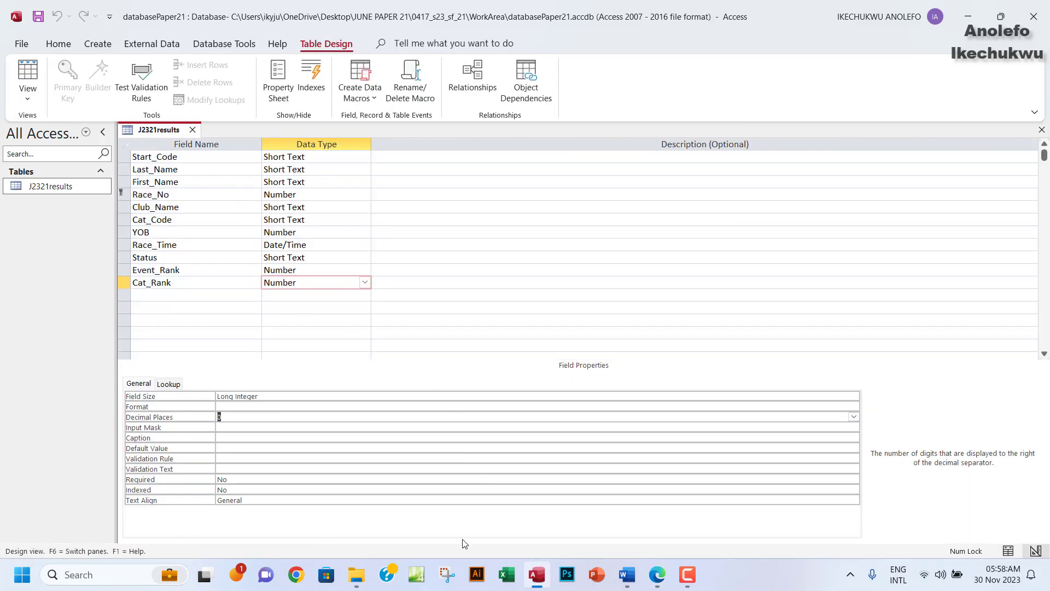
click(447, 575)
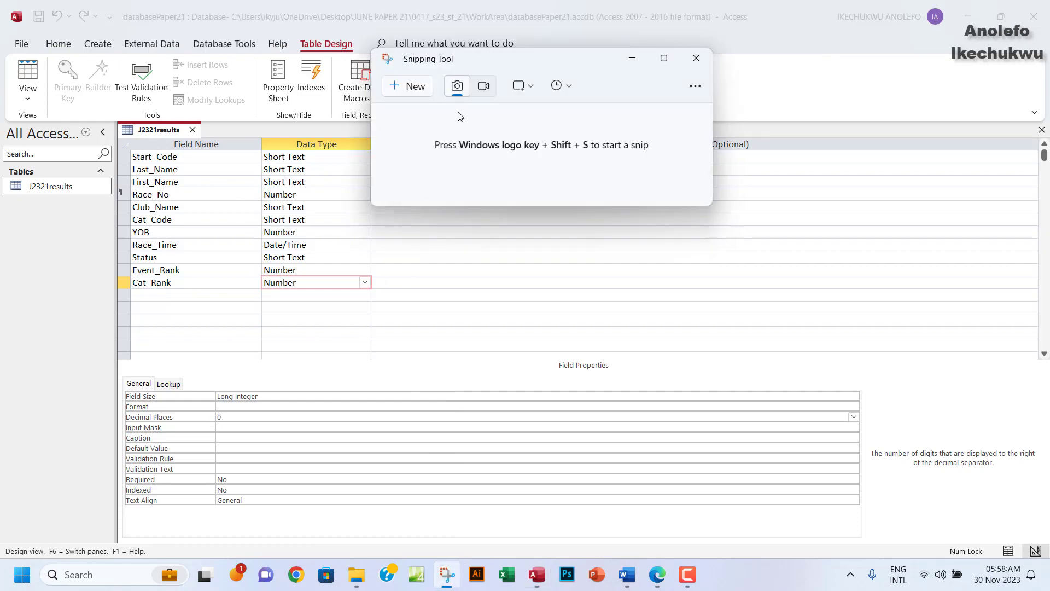
click(406, 89)
drag(113, 121, 384, 314)
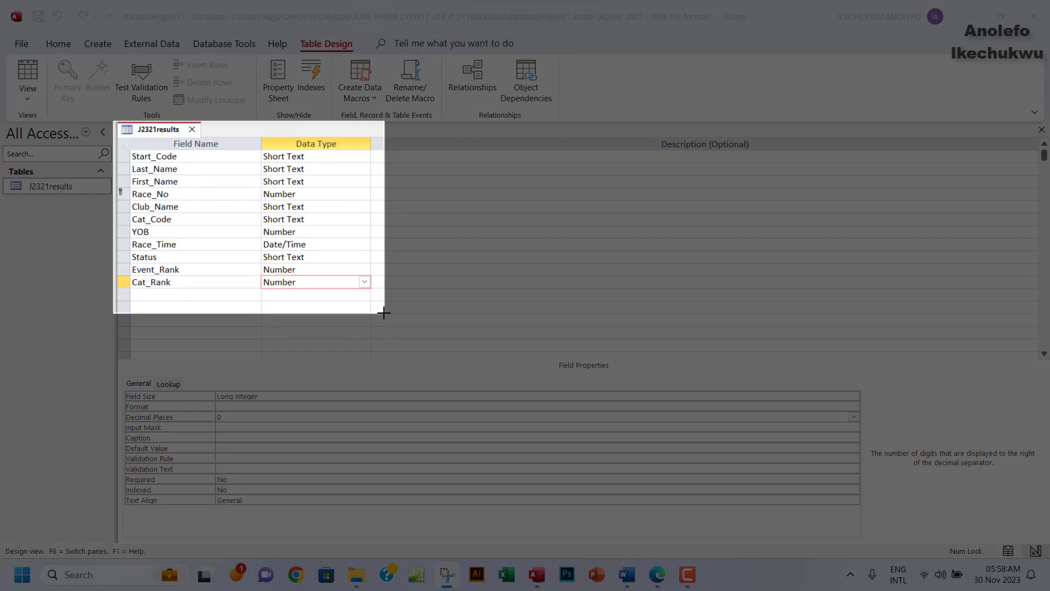
drag(384, 312, 384, 314)
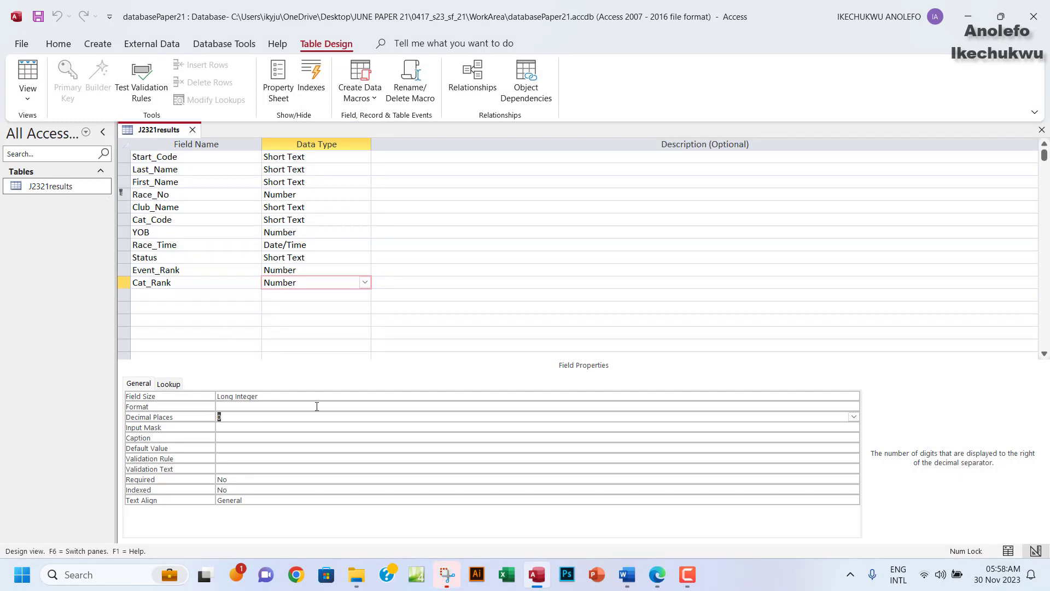
Copy the snip and place the cursor under 'Step 15 evidence:' in EVIDENCE0004.docx.
click(447, 579)
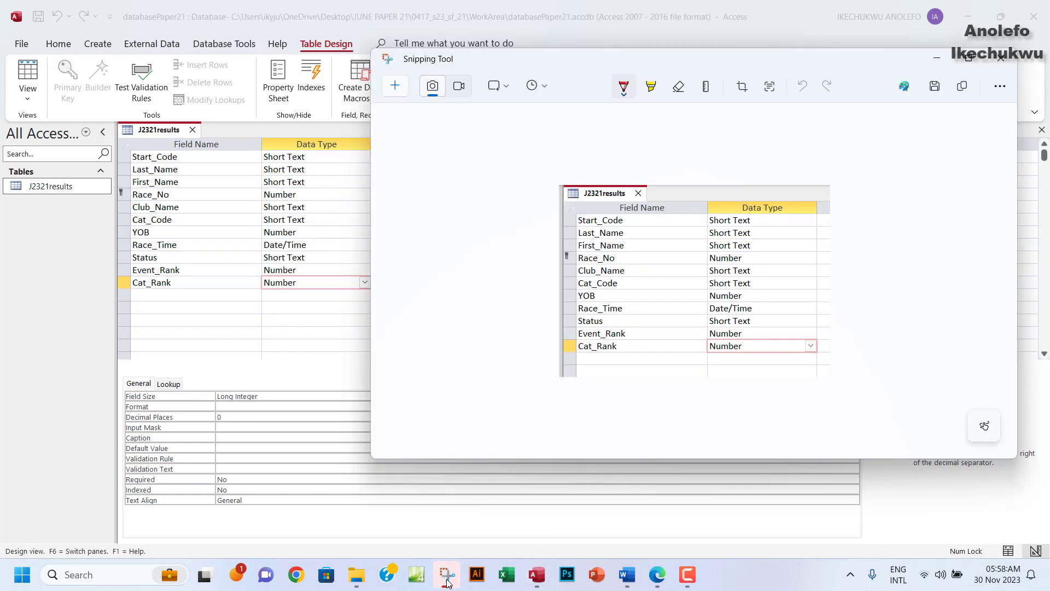
click(962, 86)
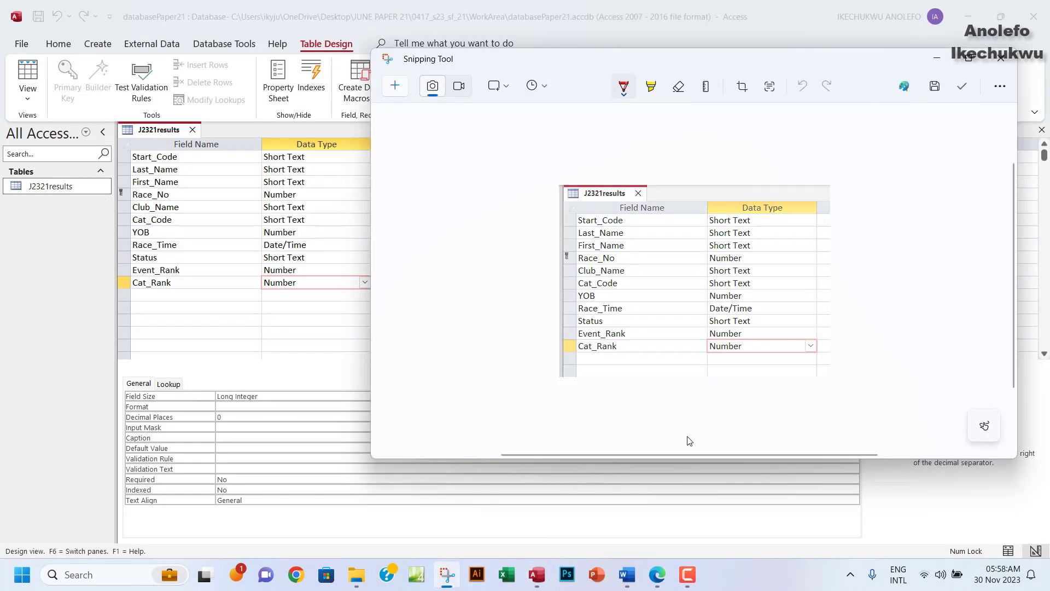
click(627, 574)
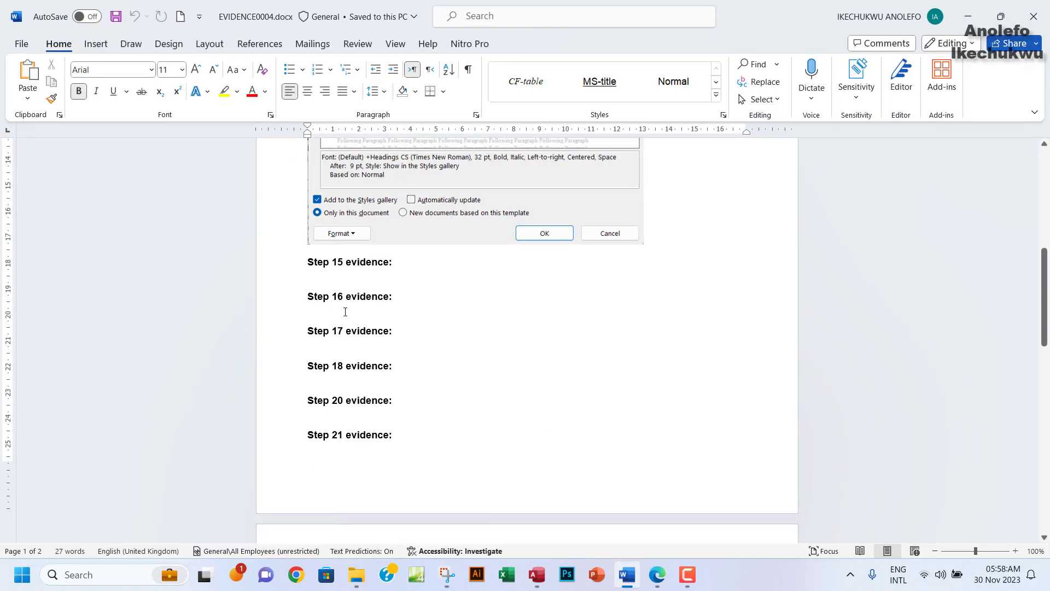
click(330, 281)
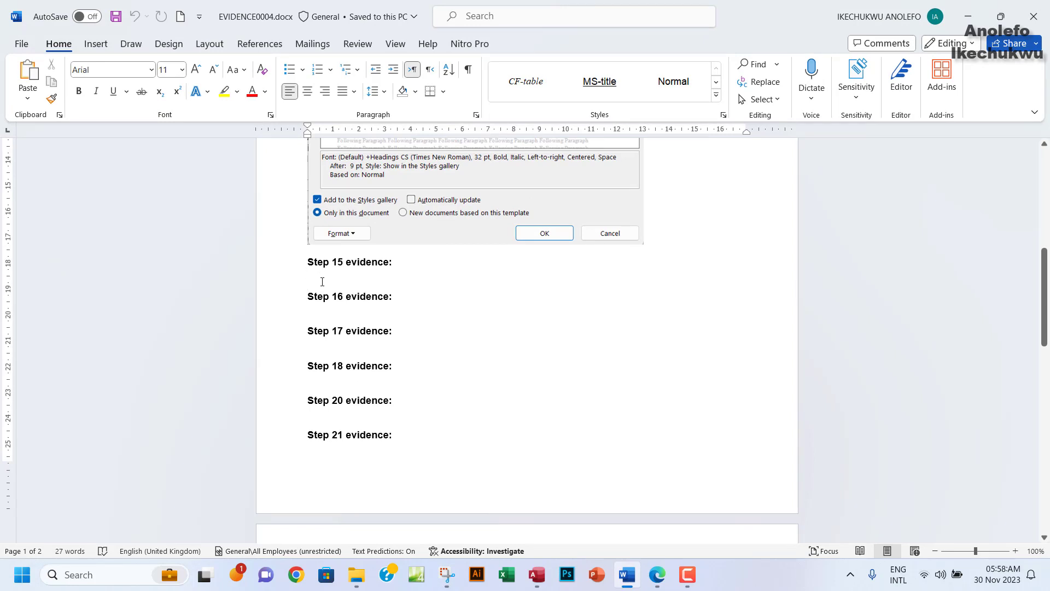
Paste the field design screenshot under Step 15 evidence, then select the paper's save and screenshot instructions.
key(ctrl+v)
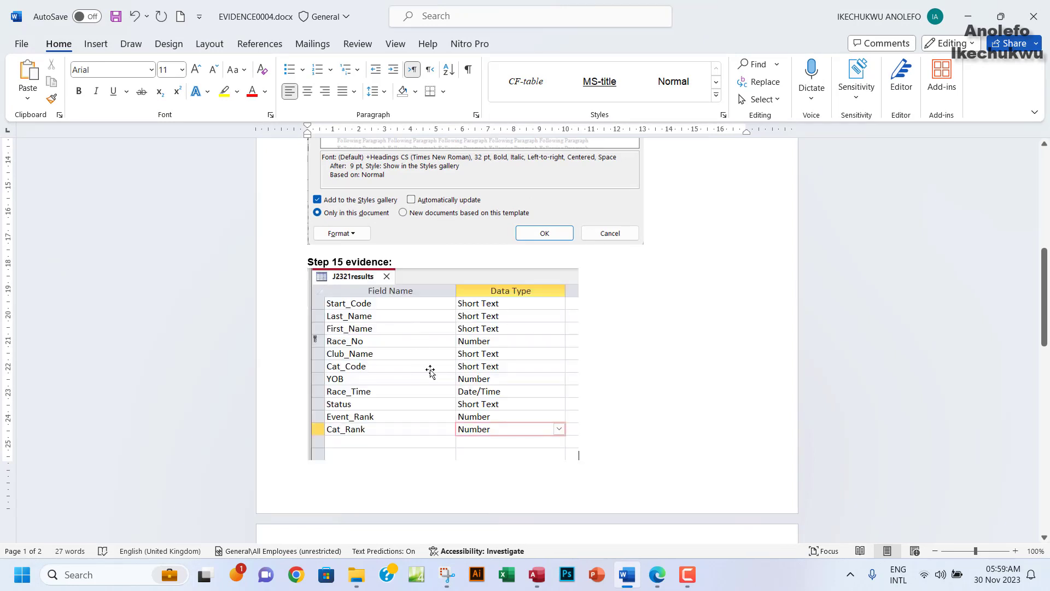
click(431, 371)
scroll(520, 436, down, 2)
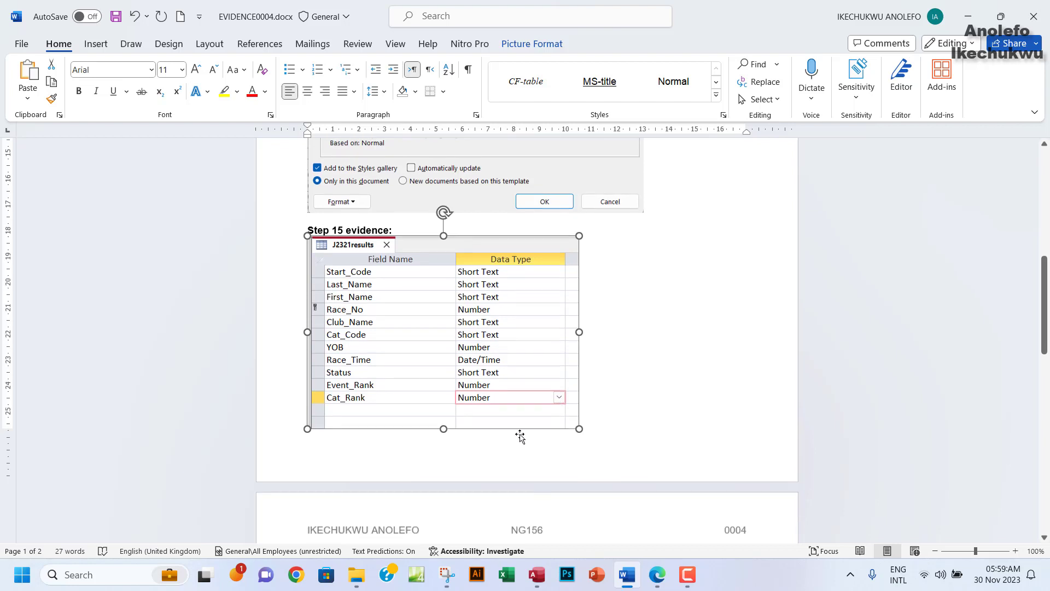
scroll(520, 435, down, 3)
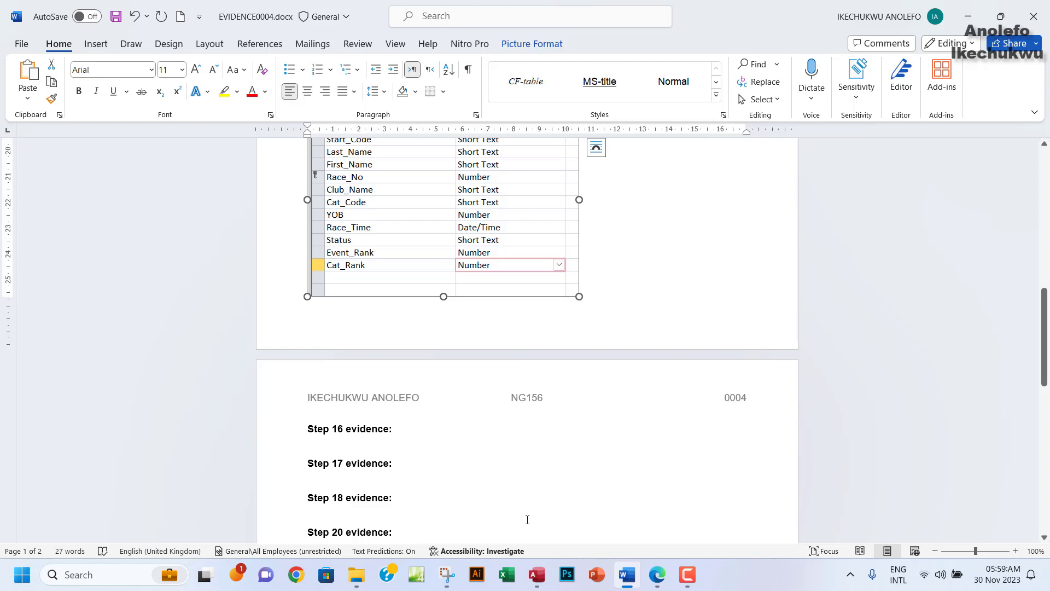
click(657, 574)
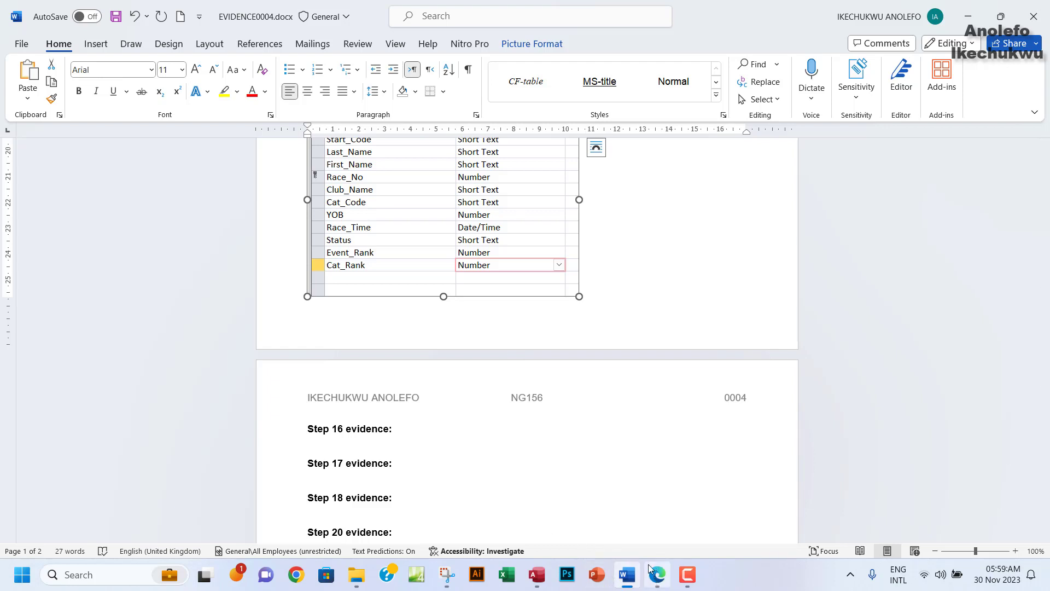
drag(225, 206, 369, 263)
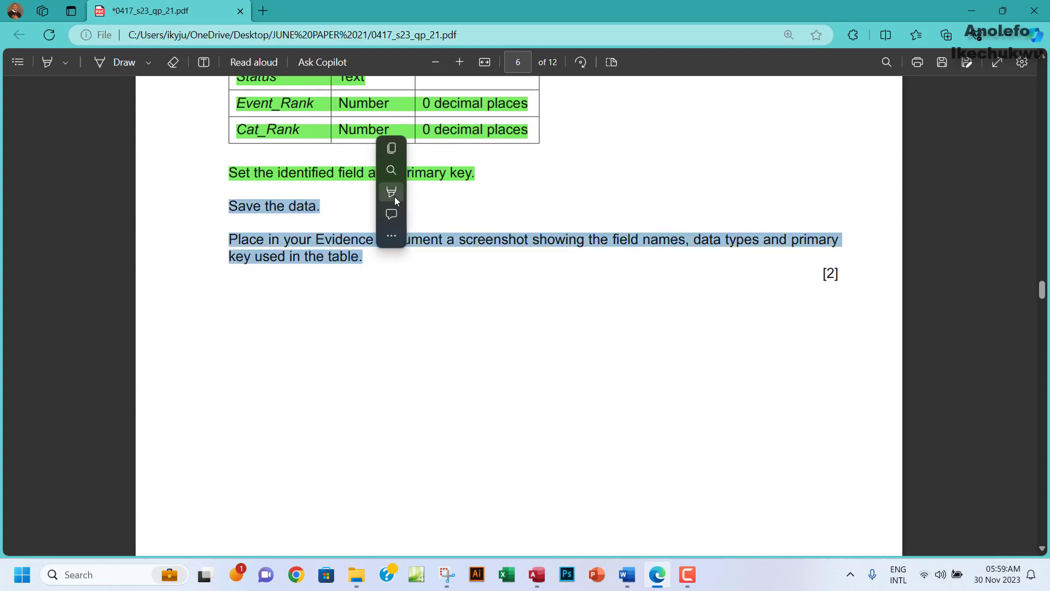
Highlight the save and screenshot instructions green and read question 16's j2321start_times.csv import with Group_Code key.
mouse_move(391, 192)
click(418, 213)
scroll(492, 436, down, 10)
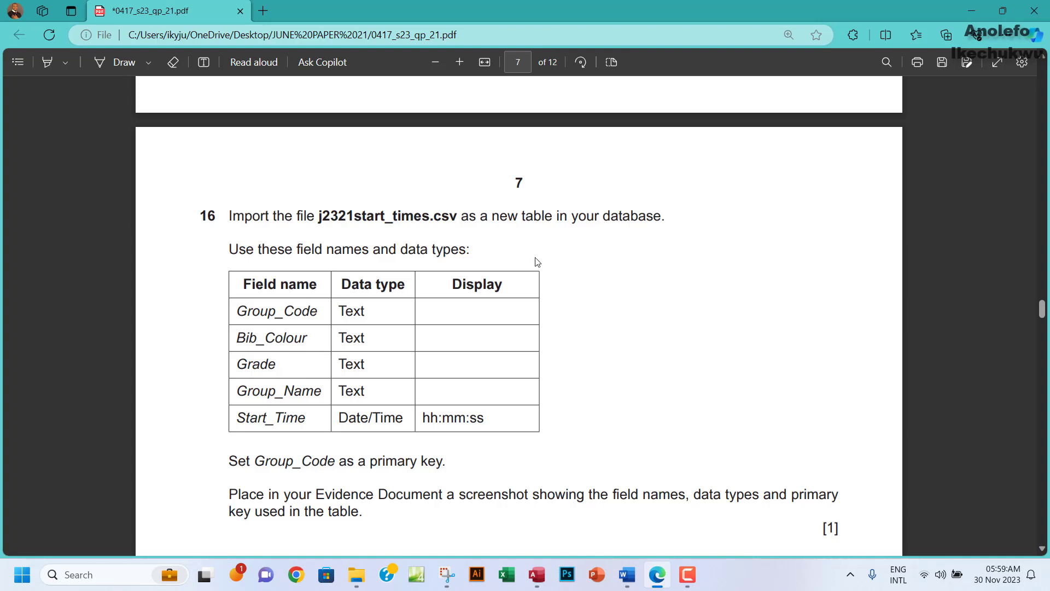
scroll(588, 251, down, 1)
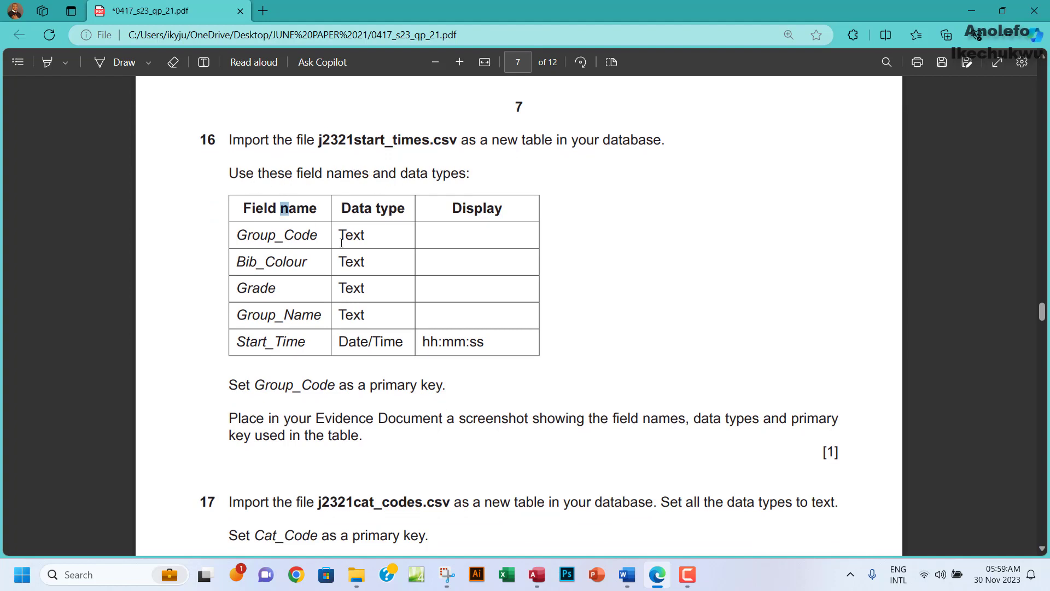
drag(281, 207, 390, 300)
scroll(270, 332, down, 1)
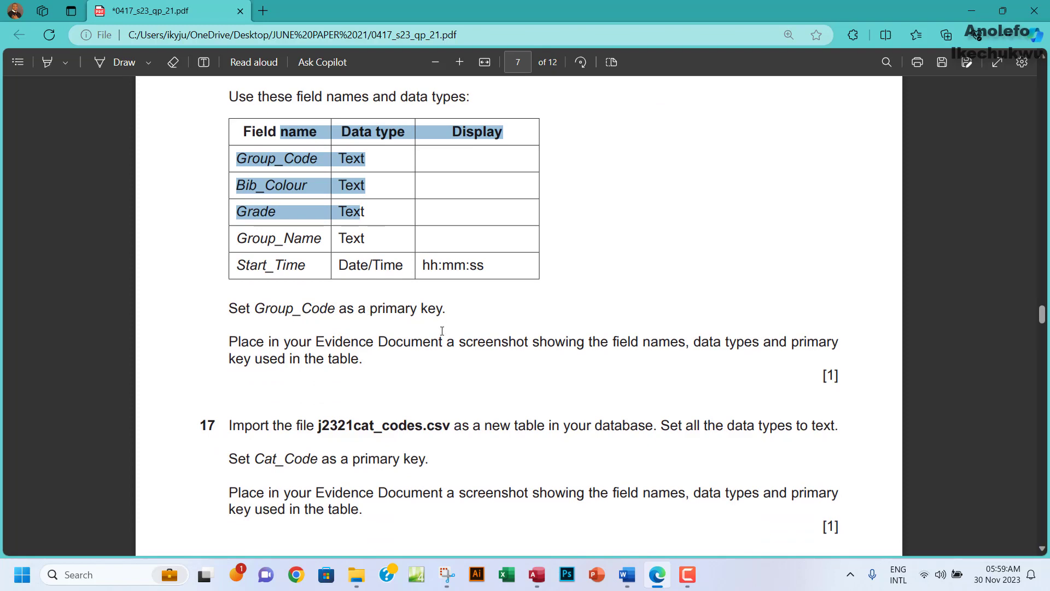
scroll(461, 311, up, 1)
click(412, 323)
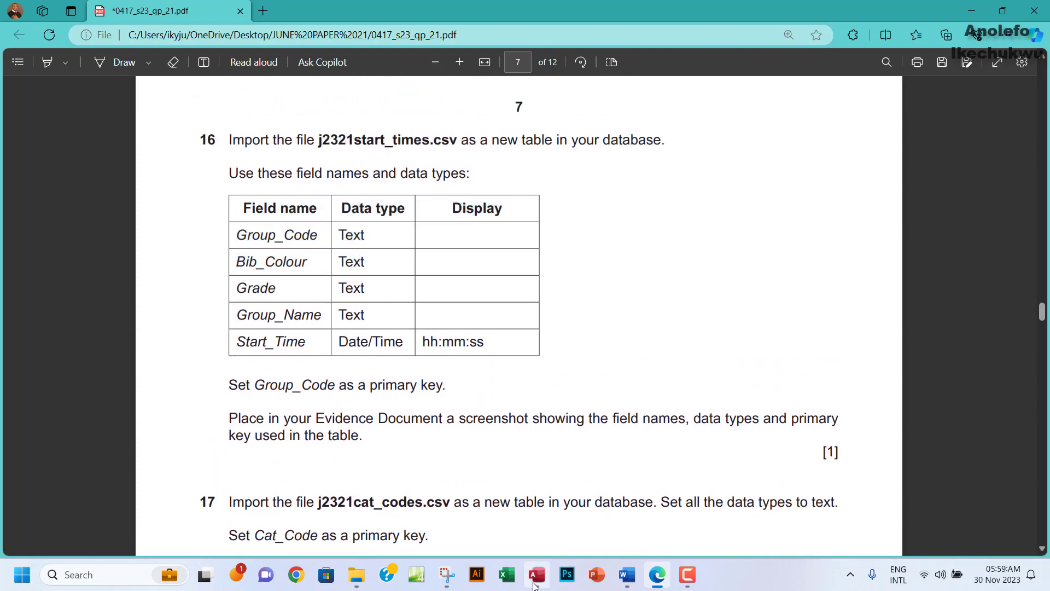
key(alt+Tab)
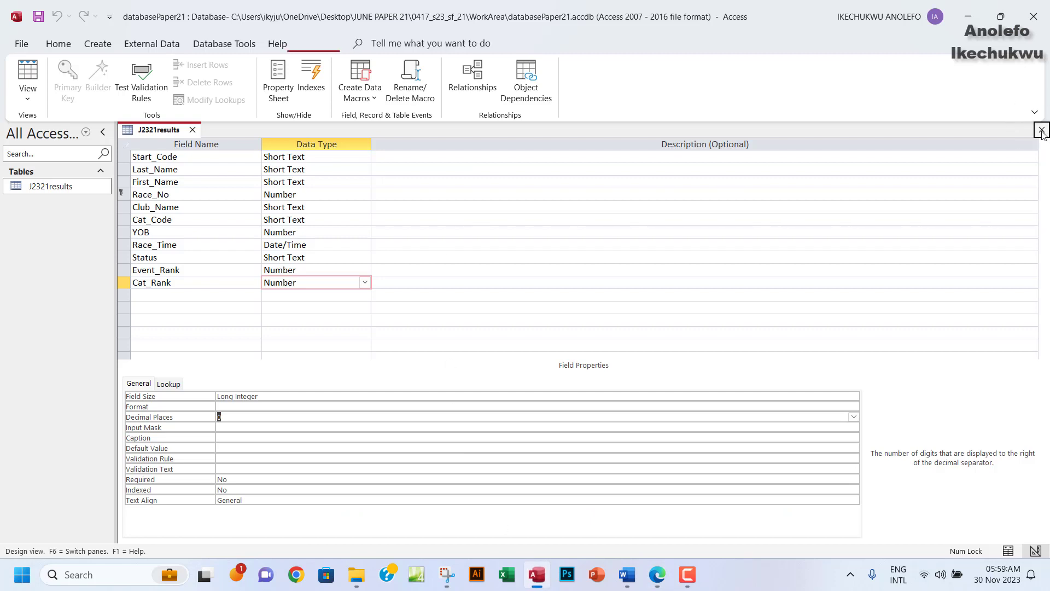
Close the J2321results design and load j2321start_times.csv into the Import Text Wizard as a new table.
click(1042, 129)
click(152, 44)
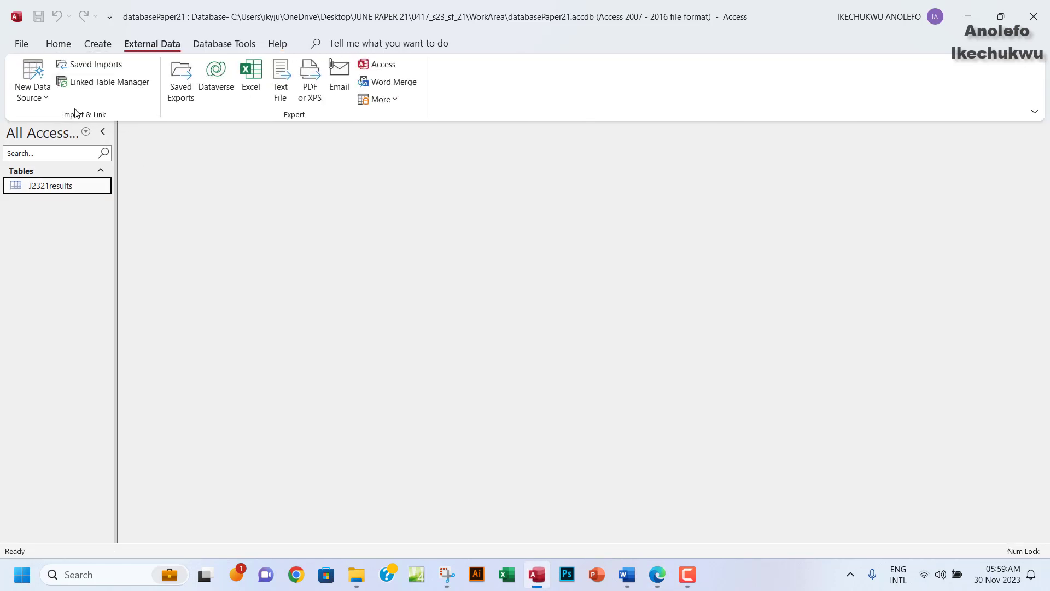
click(34, 97)
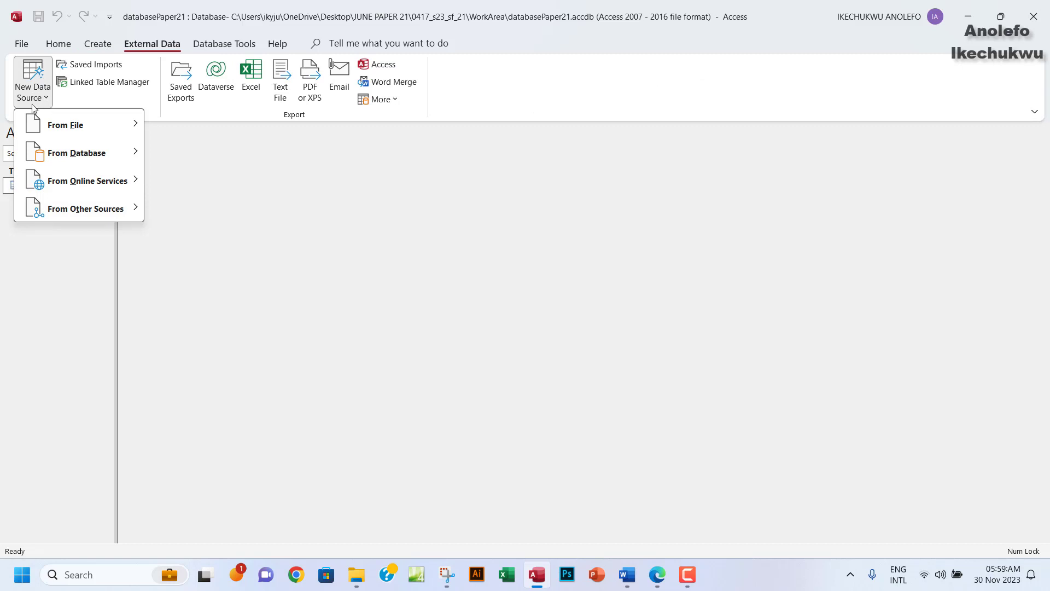
mouse_move(92, 127)
click(189, 209)
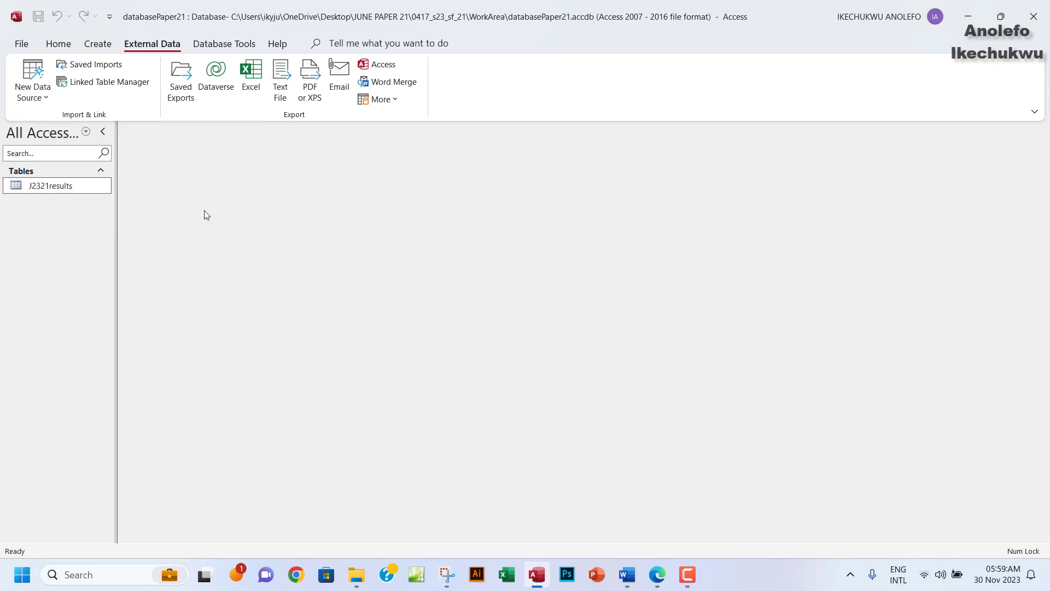
click(739, 193)
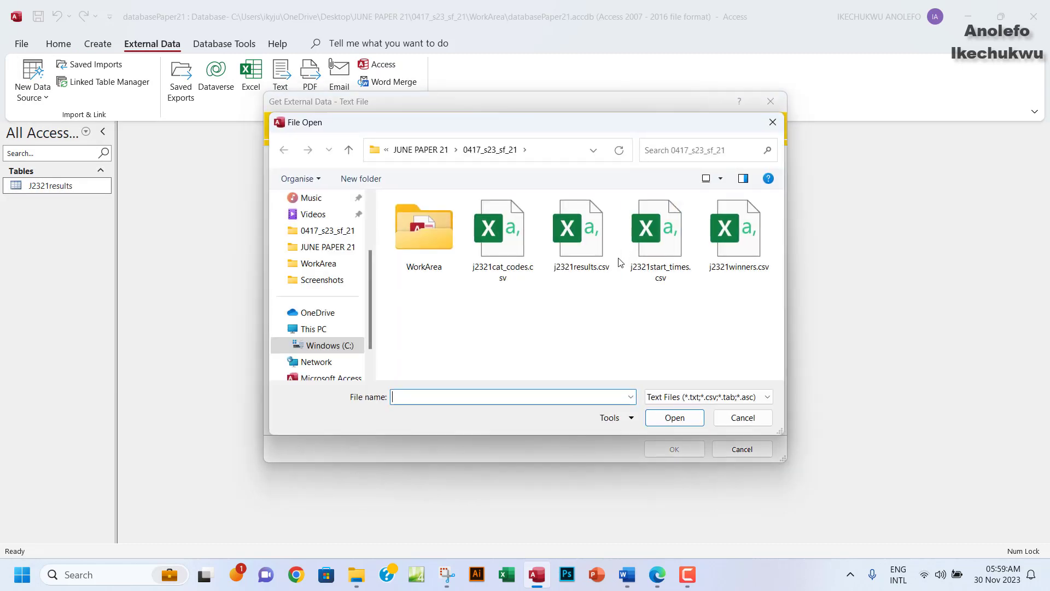
click(650, 249)
click(674, 418)
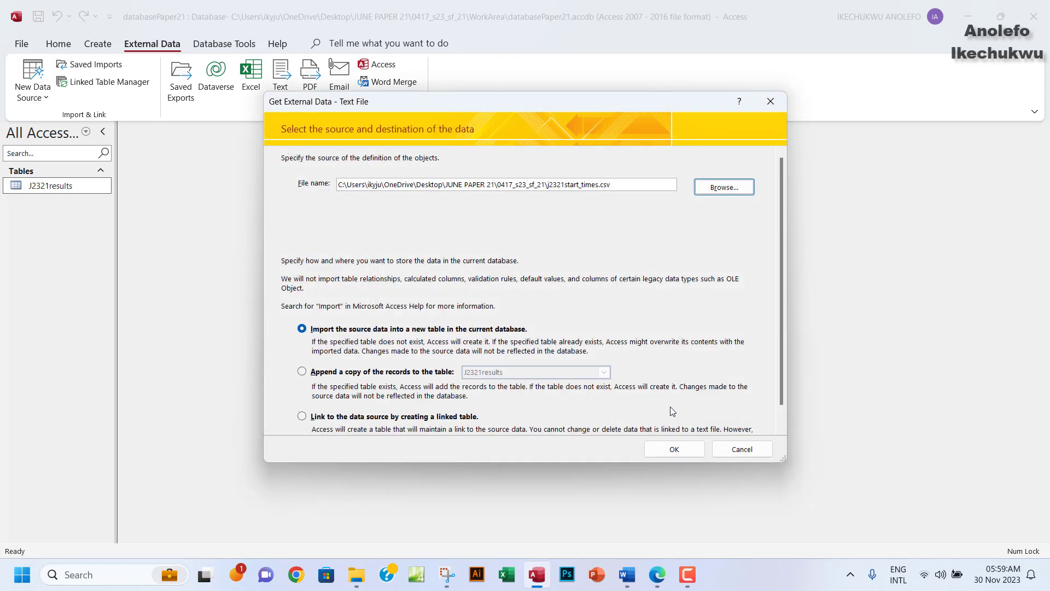
click(675, 449)
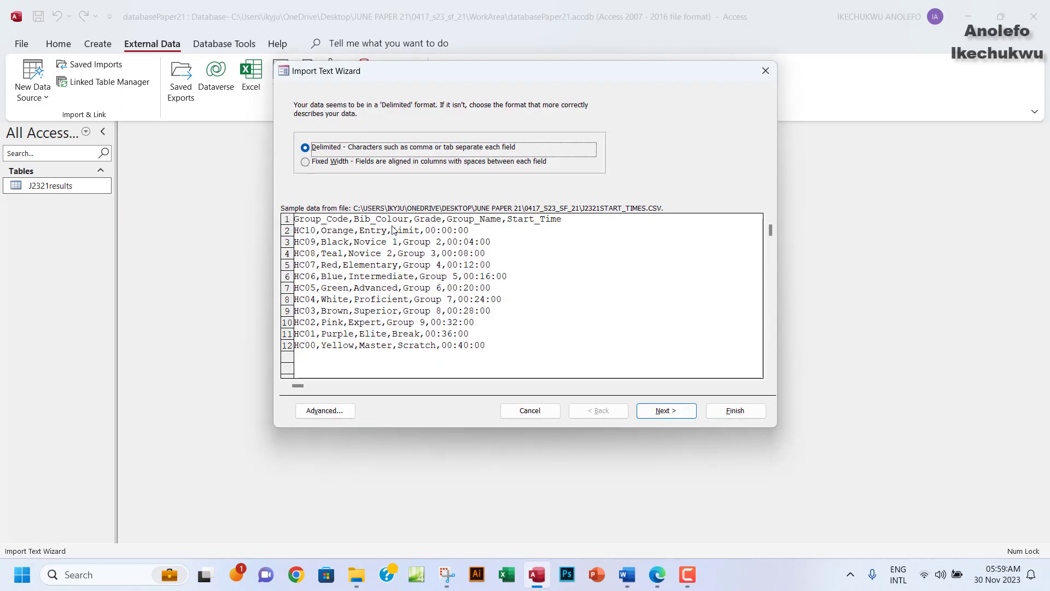
Import j2321start_times.csv as delimited with first-row field names and Group_Code as primary key.
click(656, 412)
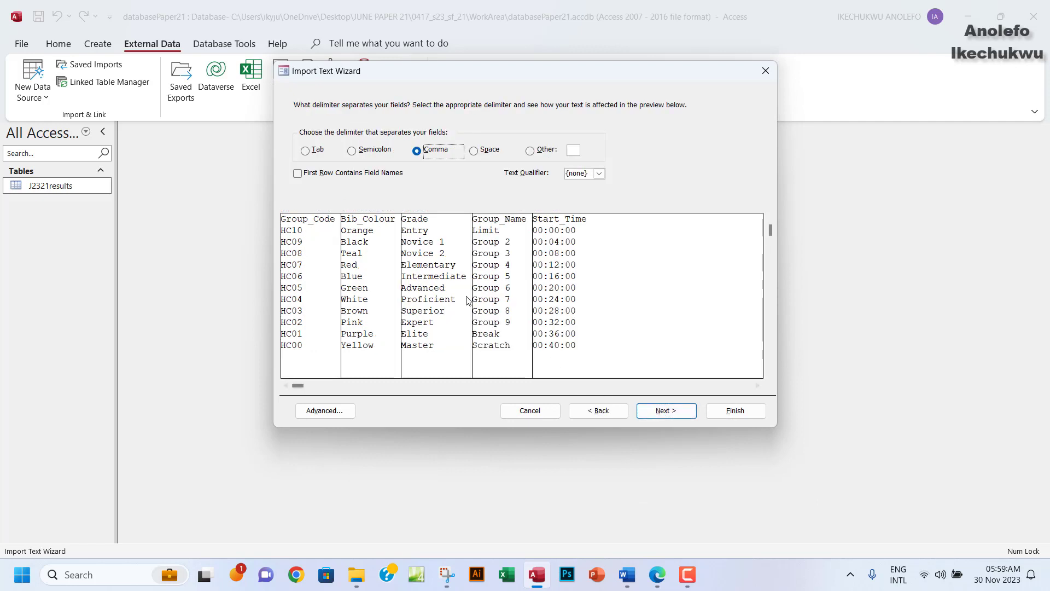
click(298, 173)
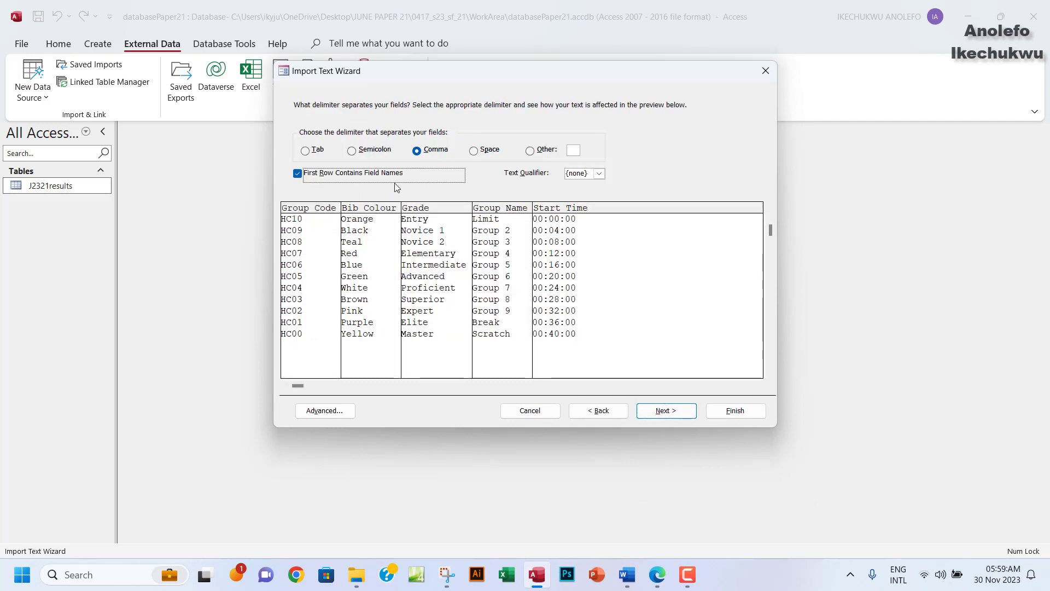
click(665, 411)
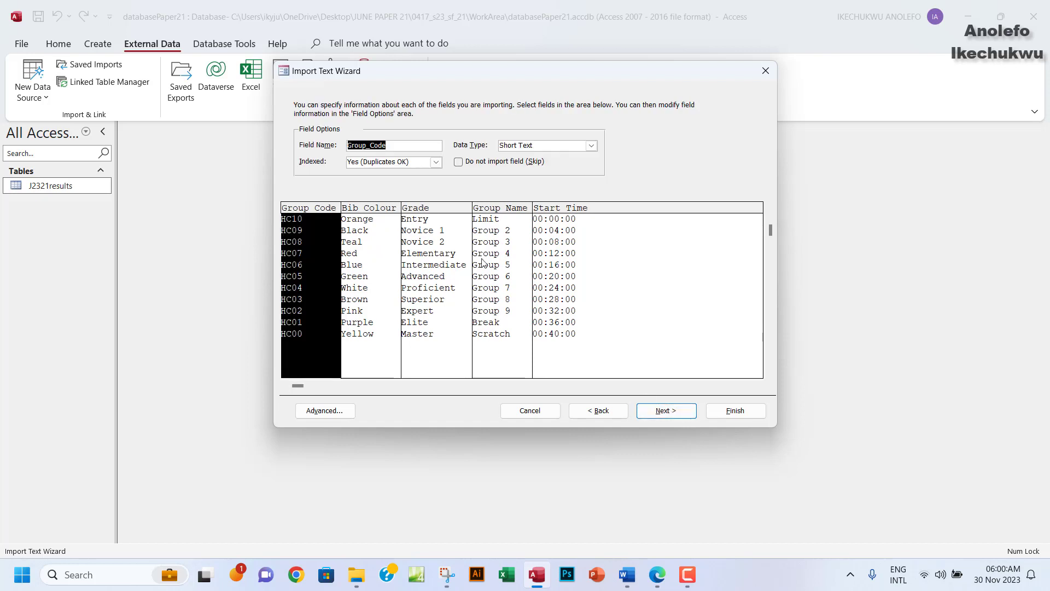
click(643, 408)
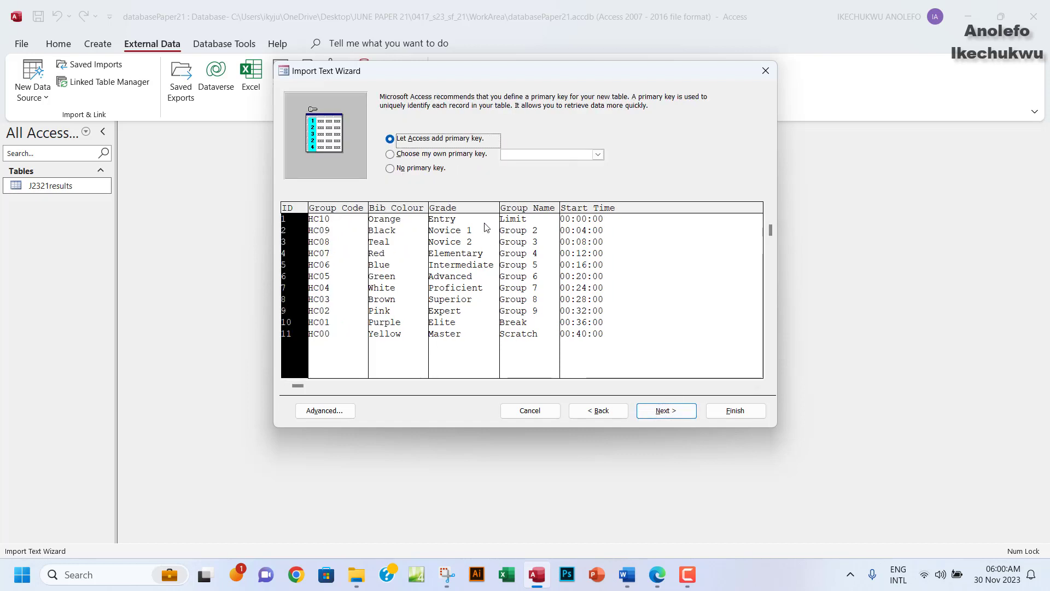
click(390, 154)
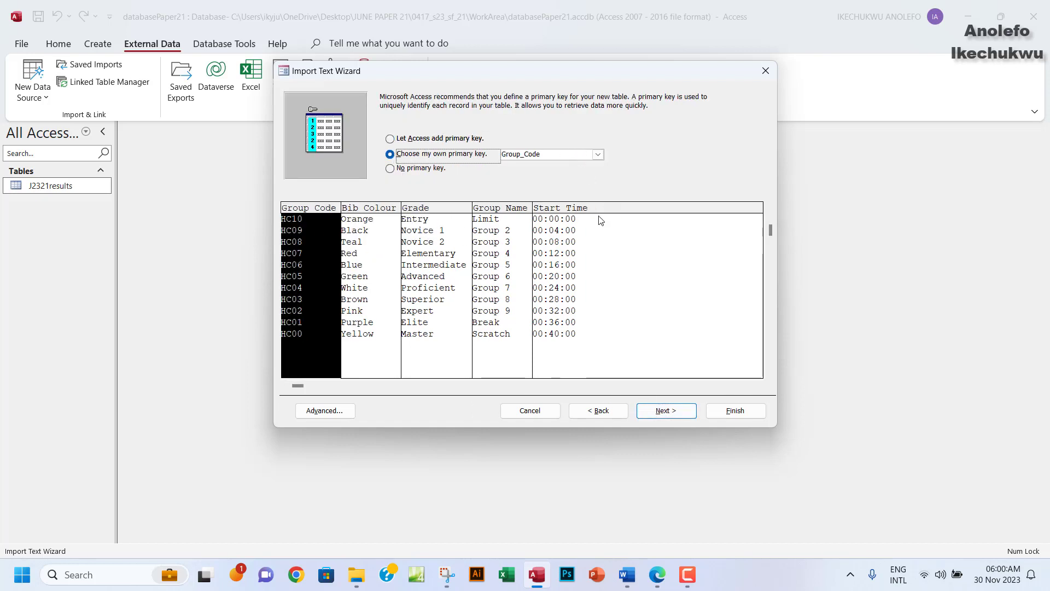
click(657, 574)
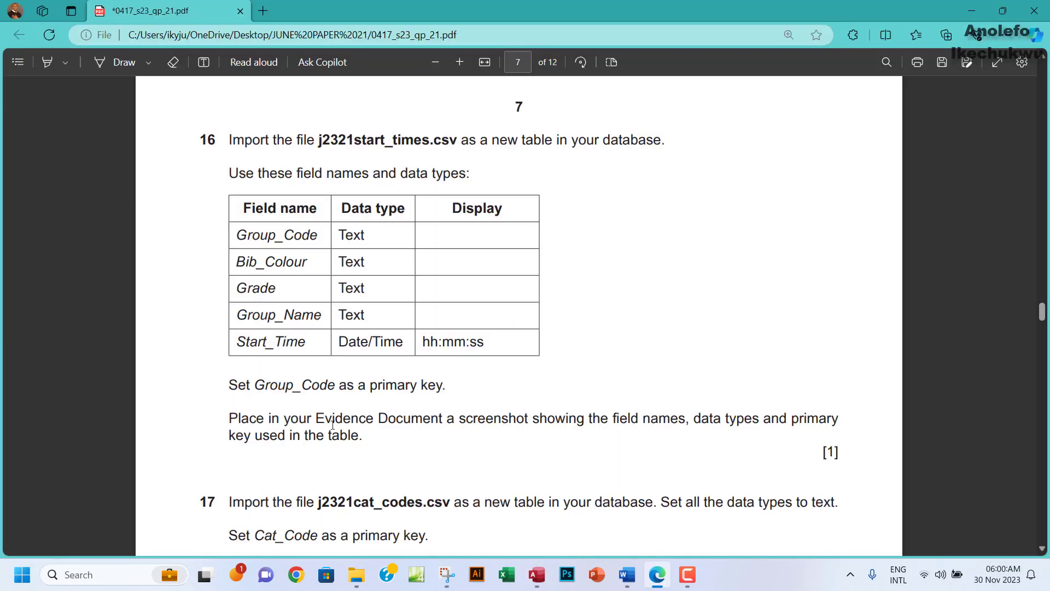
drag(256, 386, 348, 386)
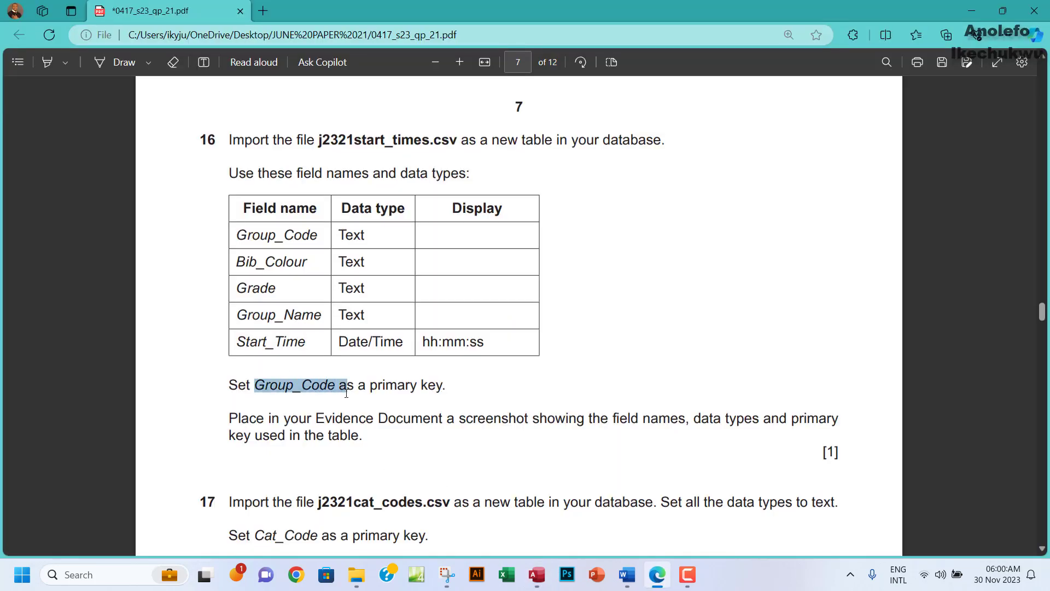
click(537, 574)
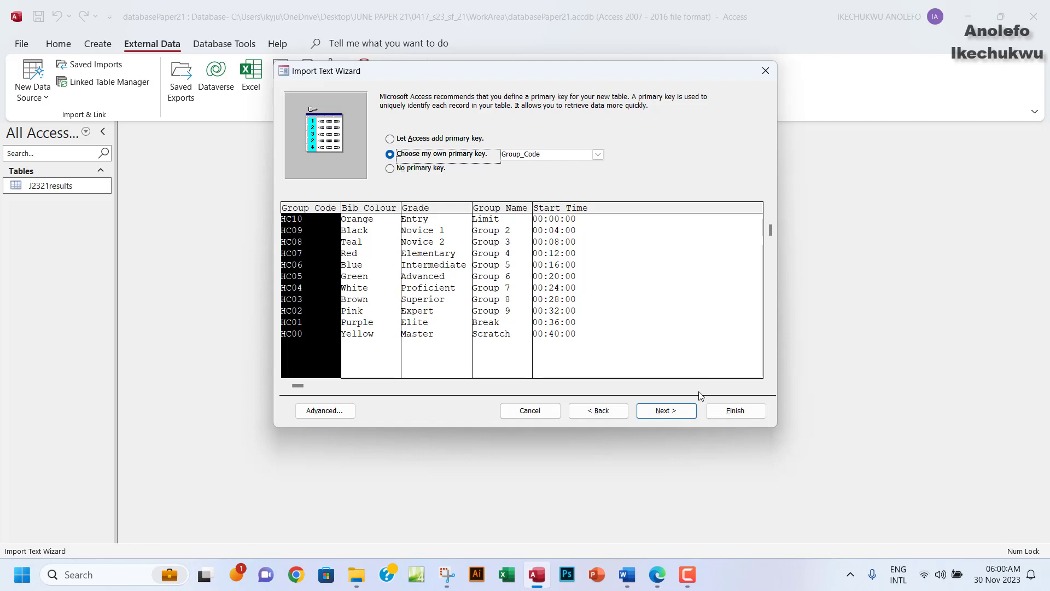
click(666, 410)
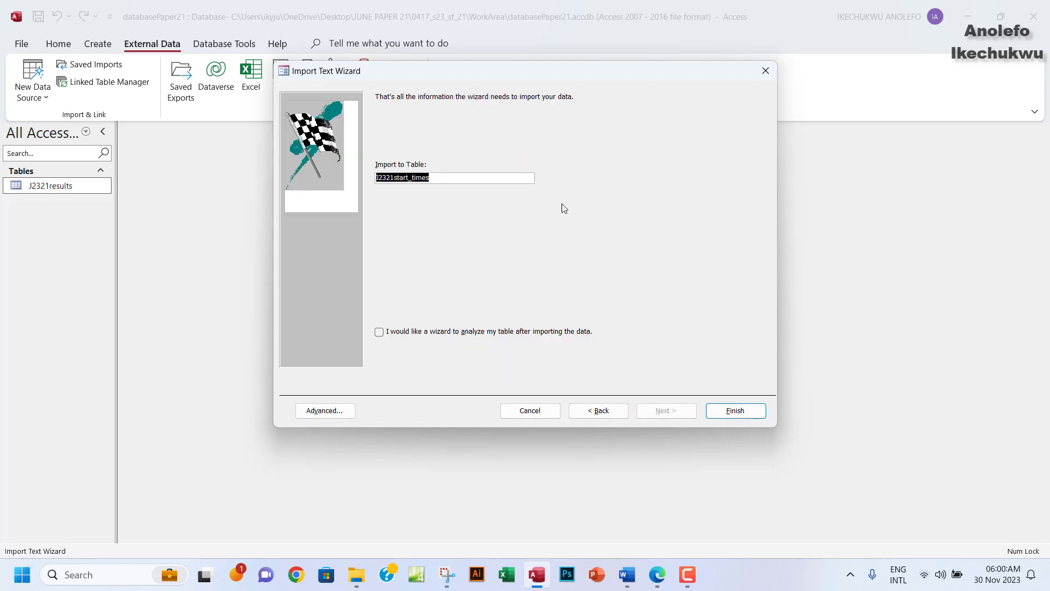
click(734, 411)
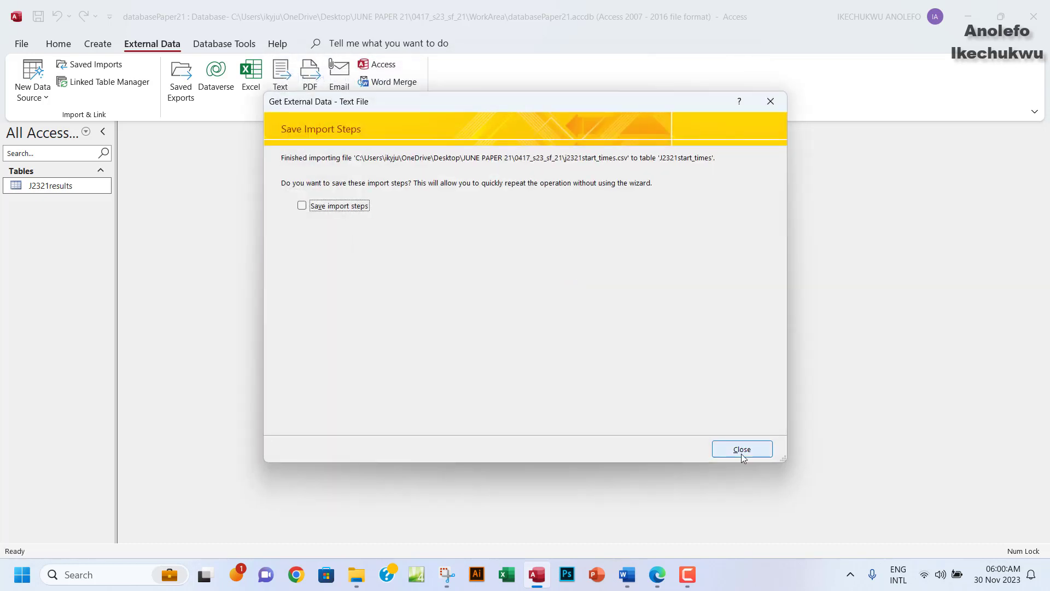
click(742, 454)
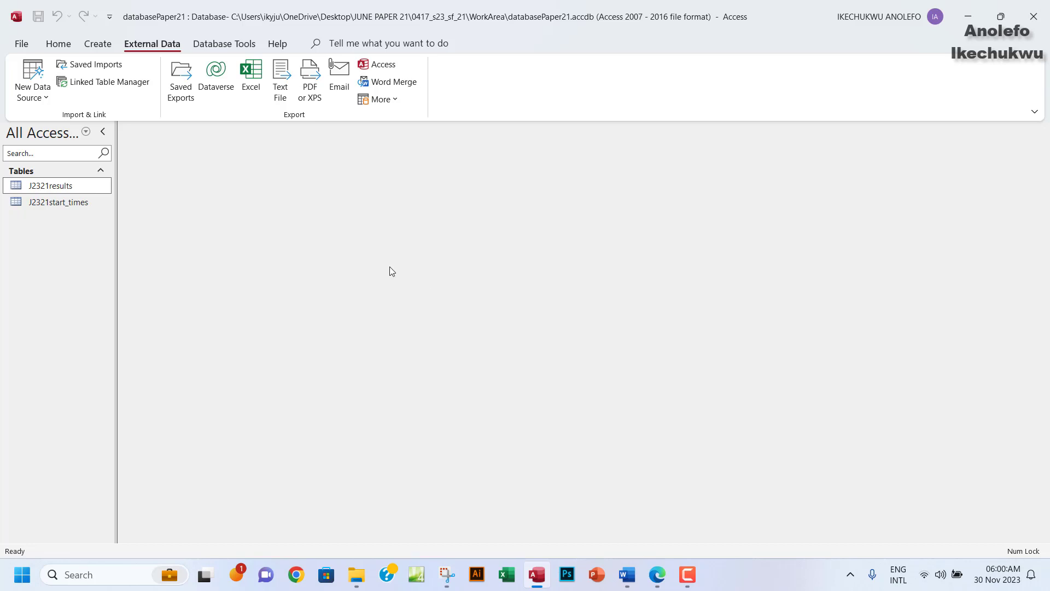
Open the J2321start_times table and switch it to Design View.
click(54, 207)
double_click(56, 204)
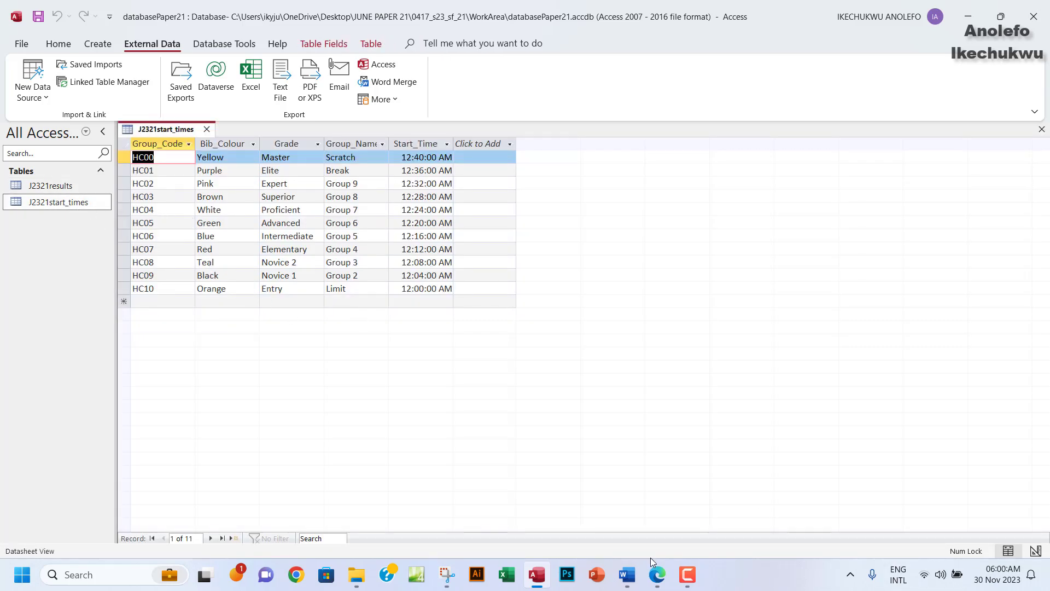
mouse_move(657, 576)
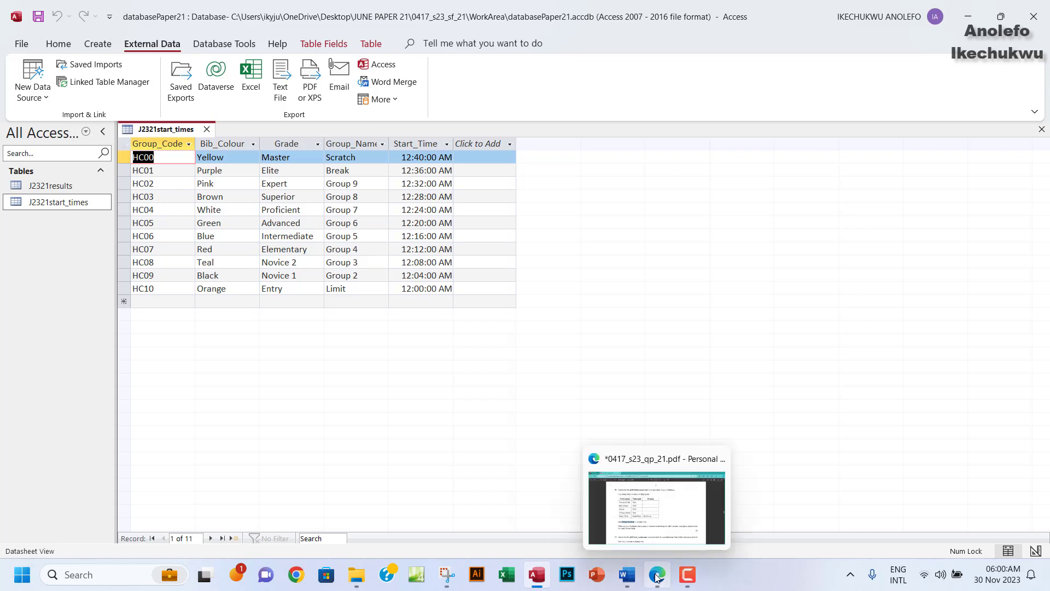
click(58, 44)
click(29, 104)
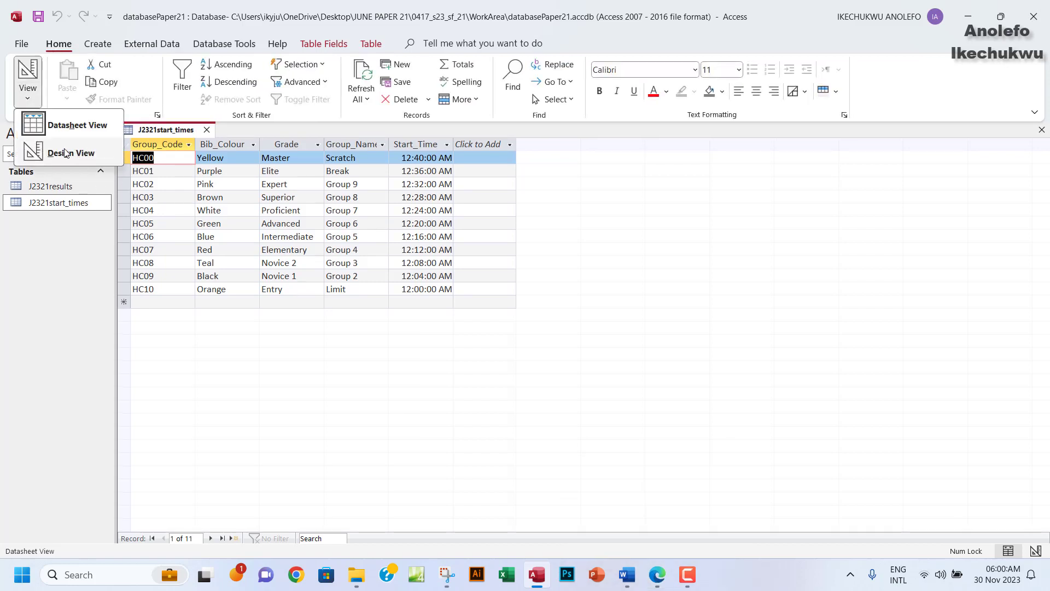
click(70, 159)
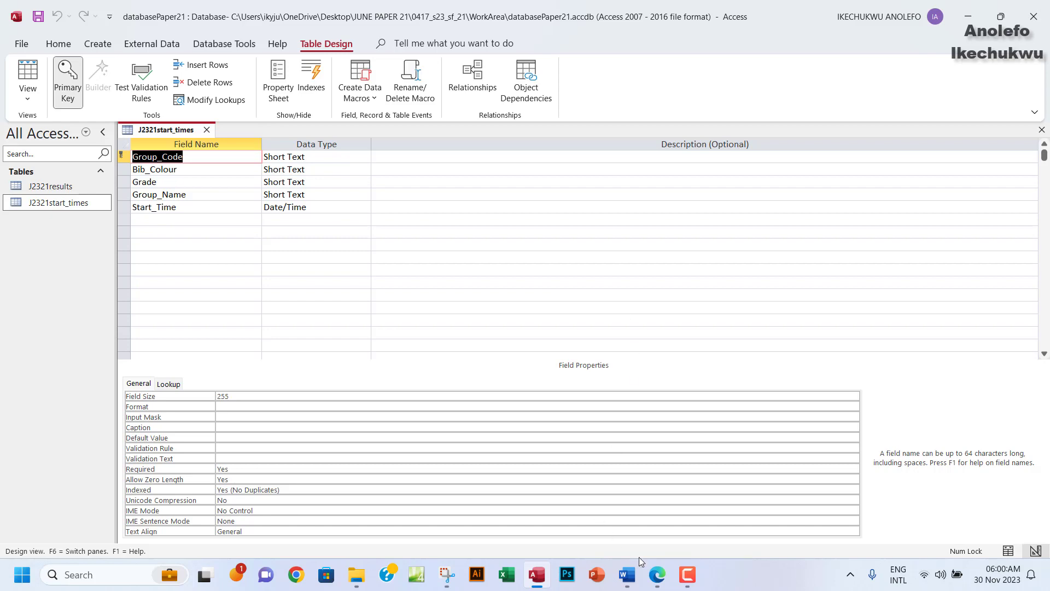
Copy the hh:mm:ss display format from question 16 in the exam paper.
click(658, 575)
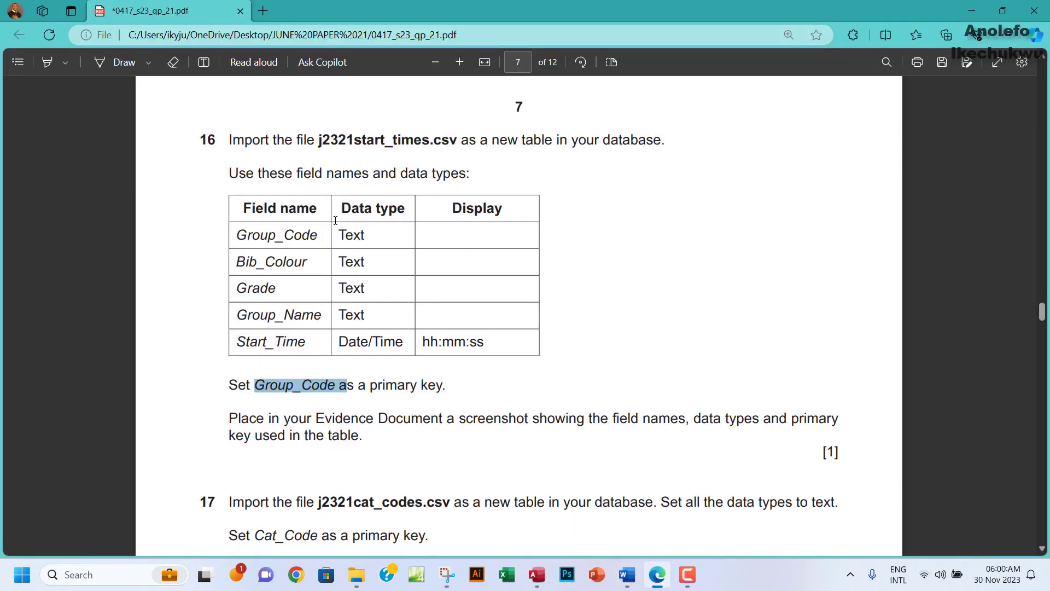
drag(338, 235, 353, 345)
click(425, 342)
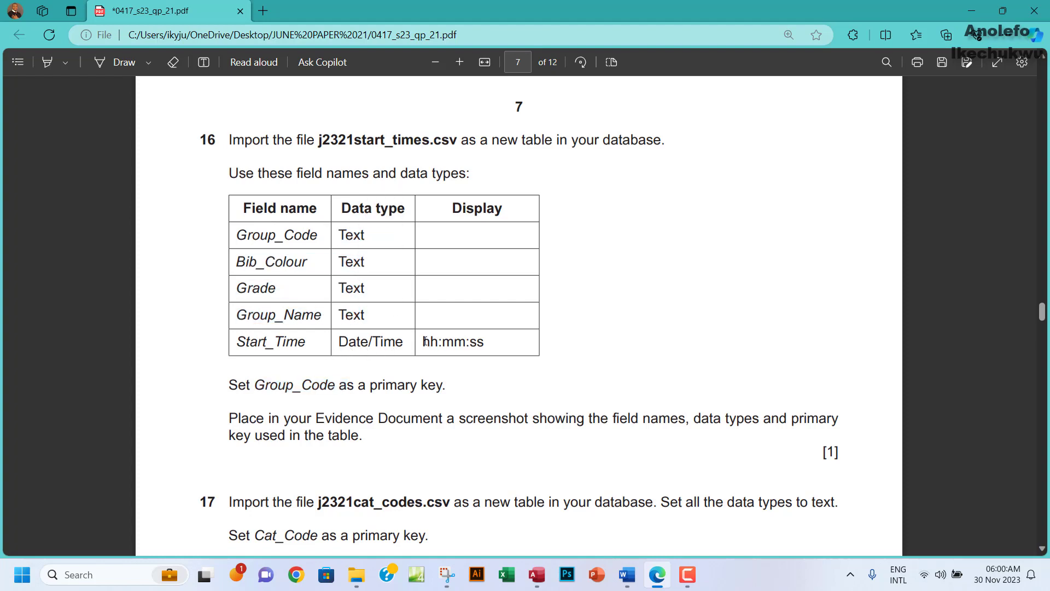
drag(425, 341, 487, 341)
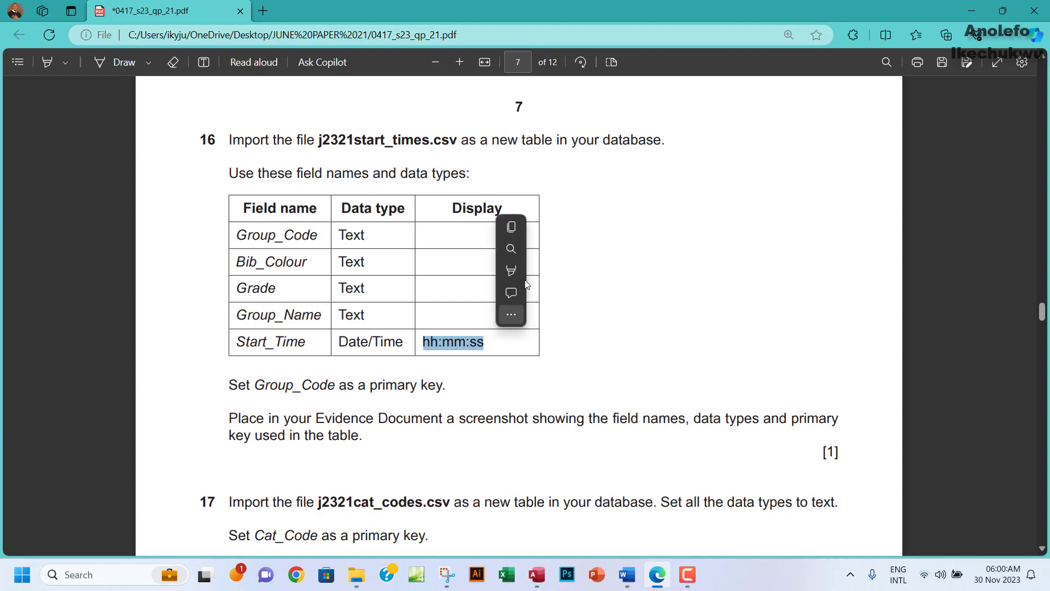
click(515, 228)
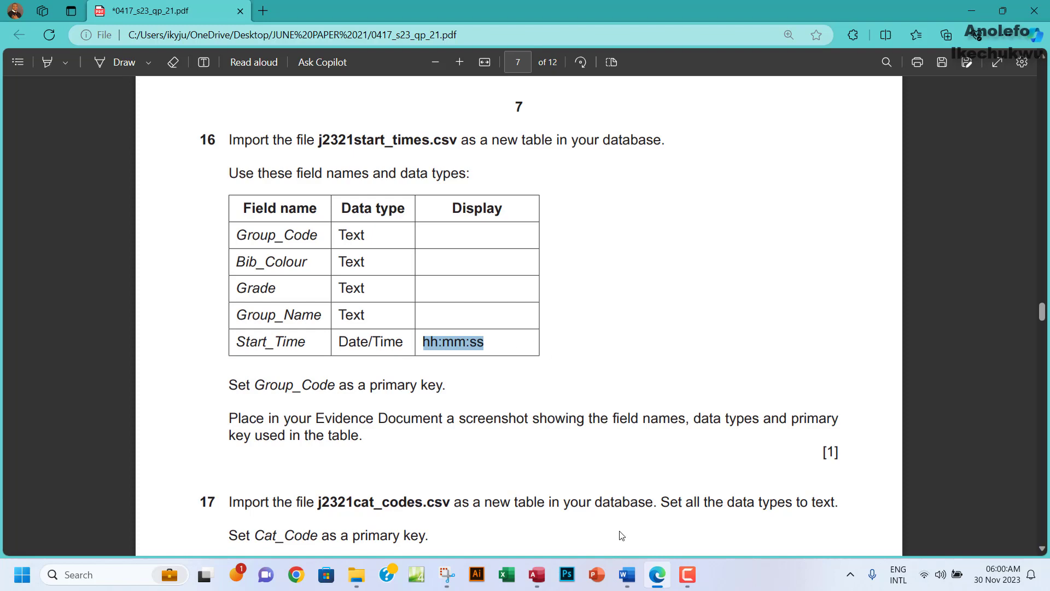
click(536, 574)
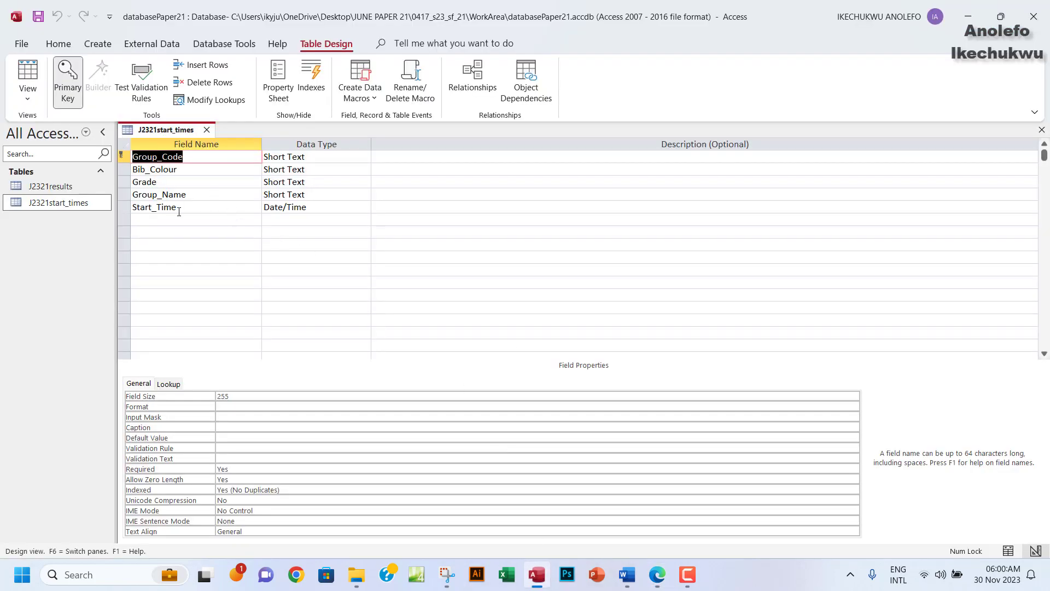
Set Start_Time's Format to hh:mm:ss, save, and check the times in Datasheet View.
click(278, 207)
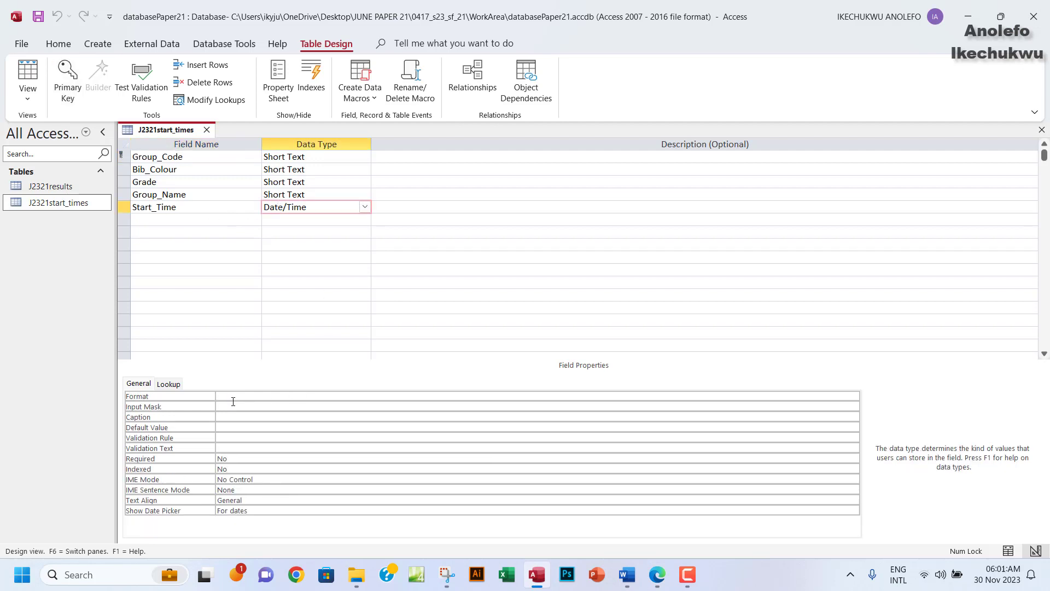
click(233, 398)
text(hh:mm:ss)
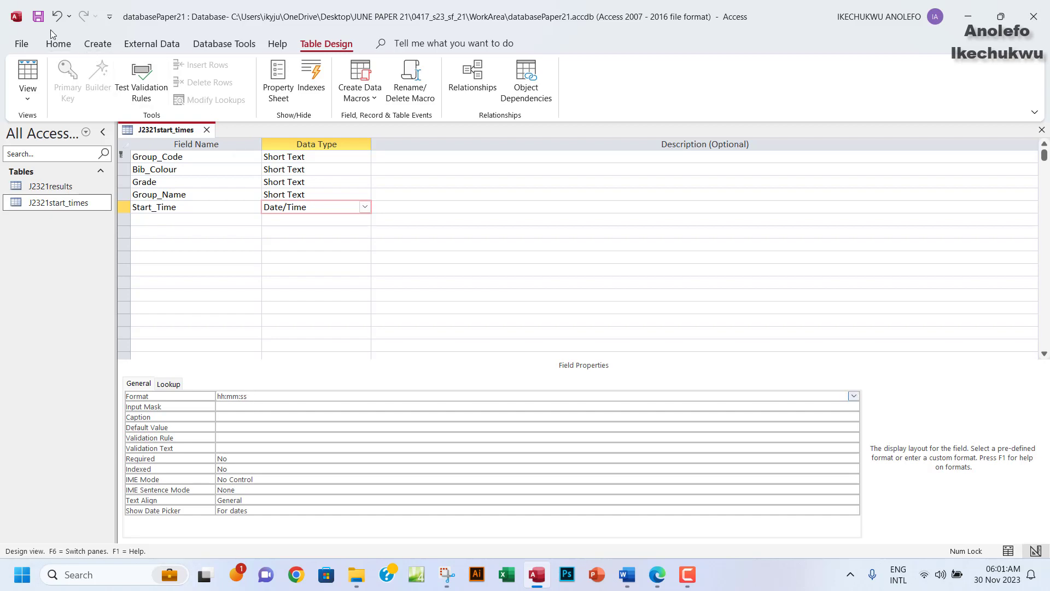
click(38, 17)
drag(233, 397, 226, 397)
click(28, 77)
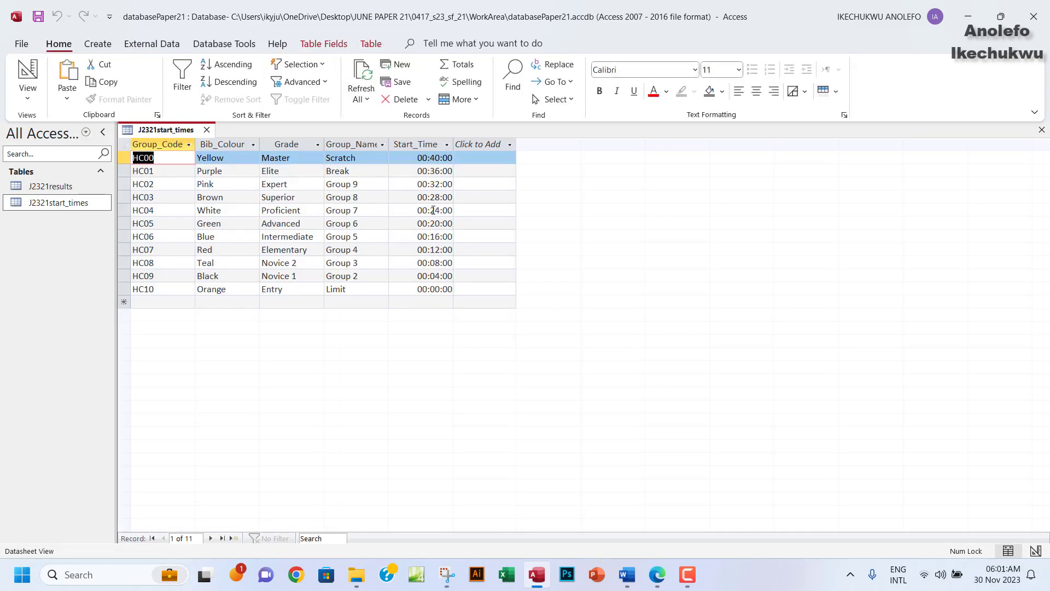
click(427, 143)
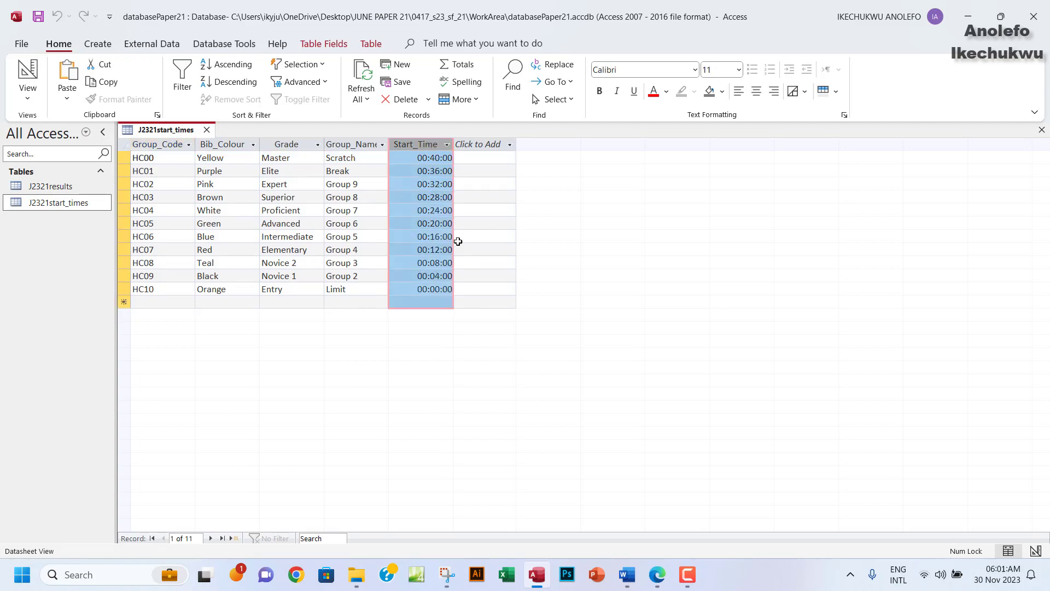
Highlight question 16's text, field table and Group_Code primary key line green in the PDF.
click(657, 574)
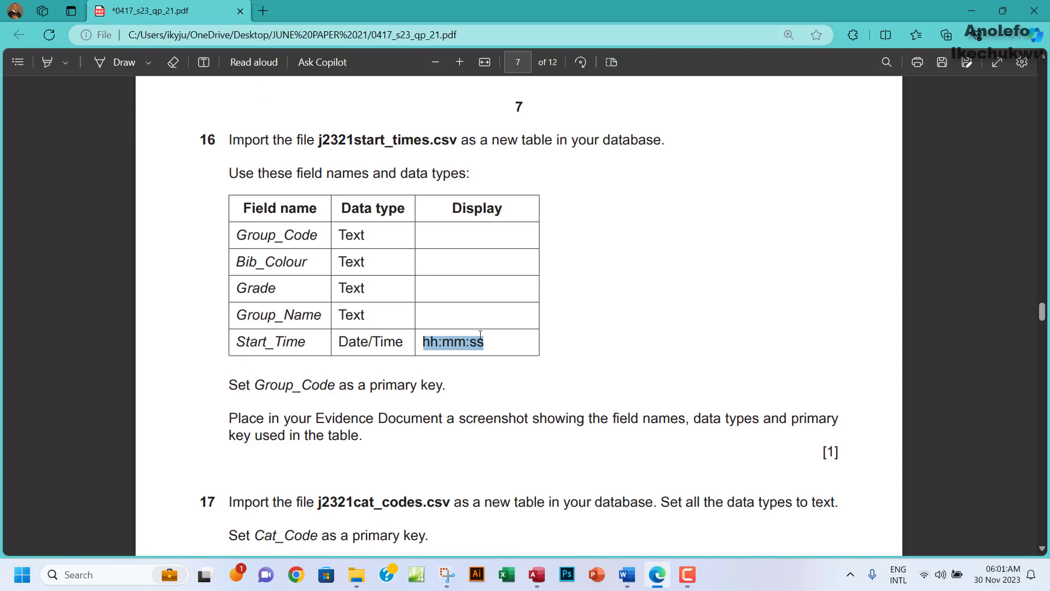
scroll(480, 334, down, 1)
scroll(481, 335, up, 3)
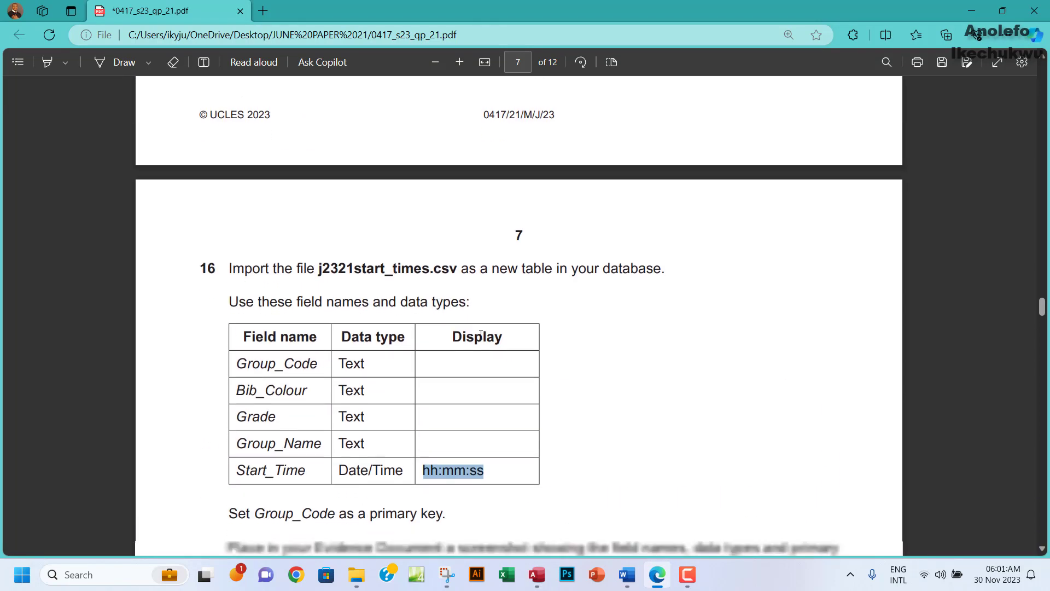
scroll(480, 335, down, 2)
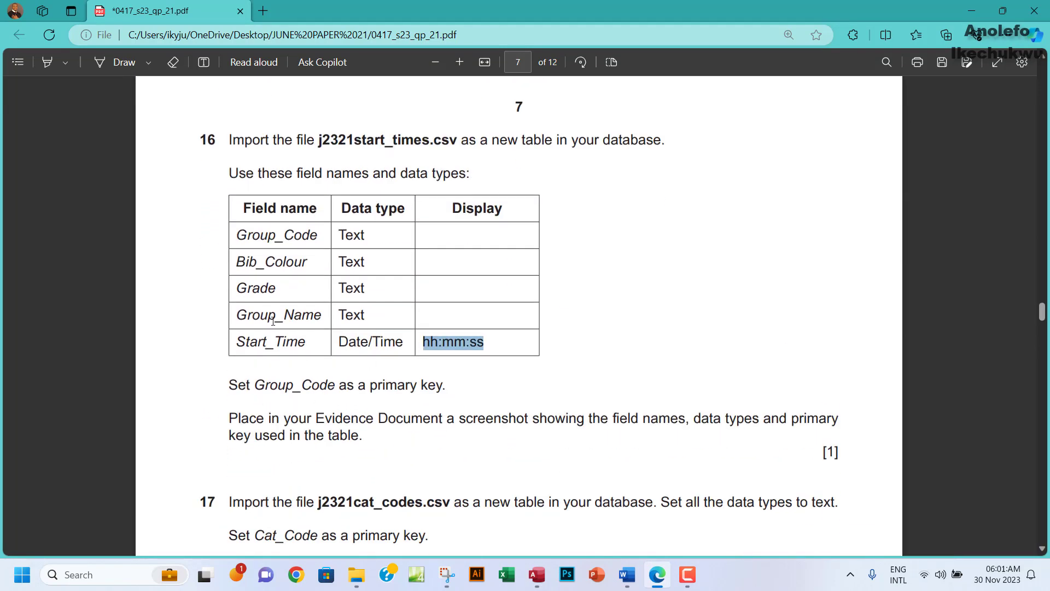
drag(228, 141, 446, 385)
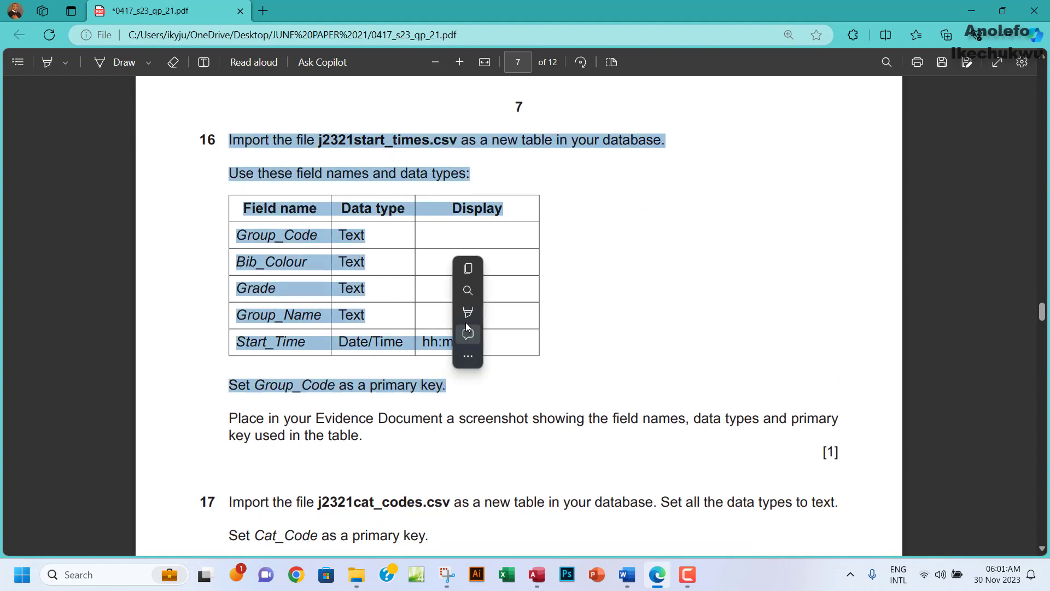
click(468, 319)
click(609, 333)
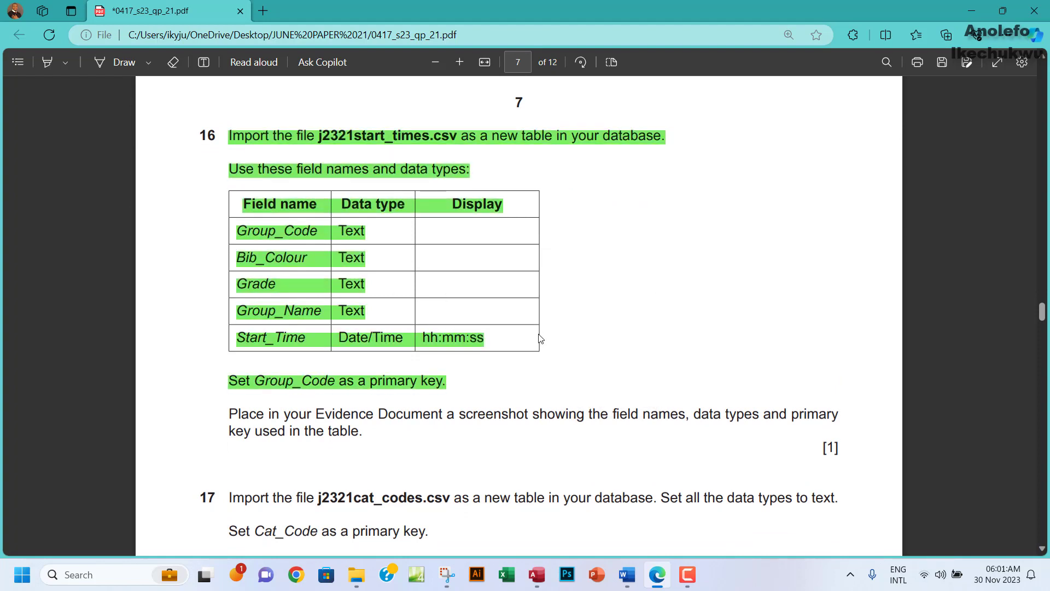
scroll(414, 302, down, 4)
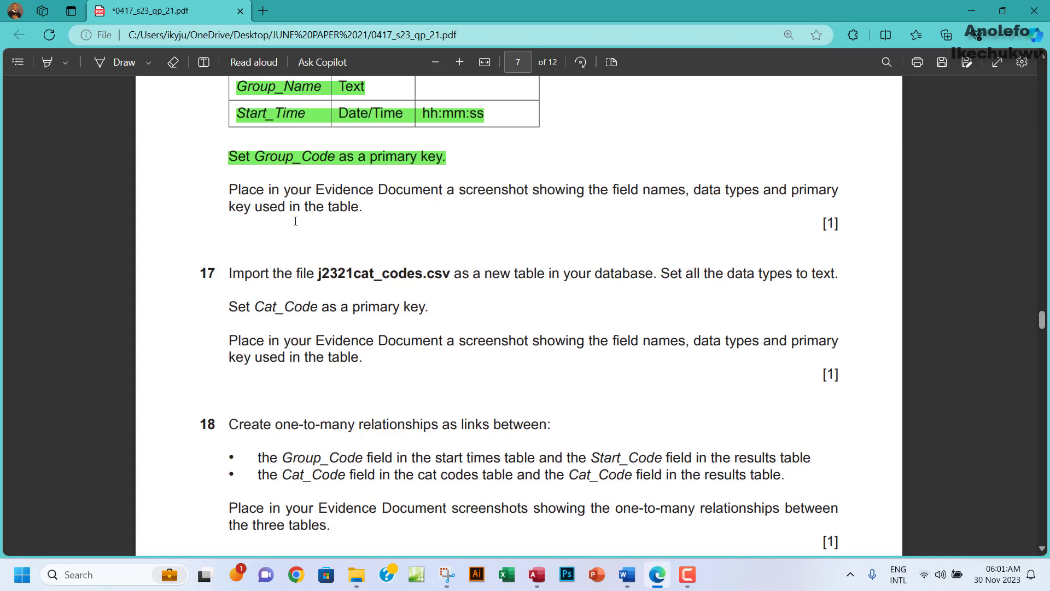
click(536, 574)
Snip the J2321start_times field names and data types from Design View.
click(27, 77)
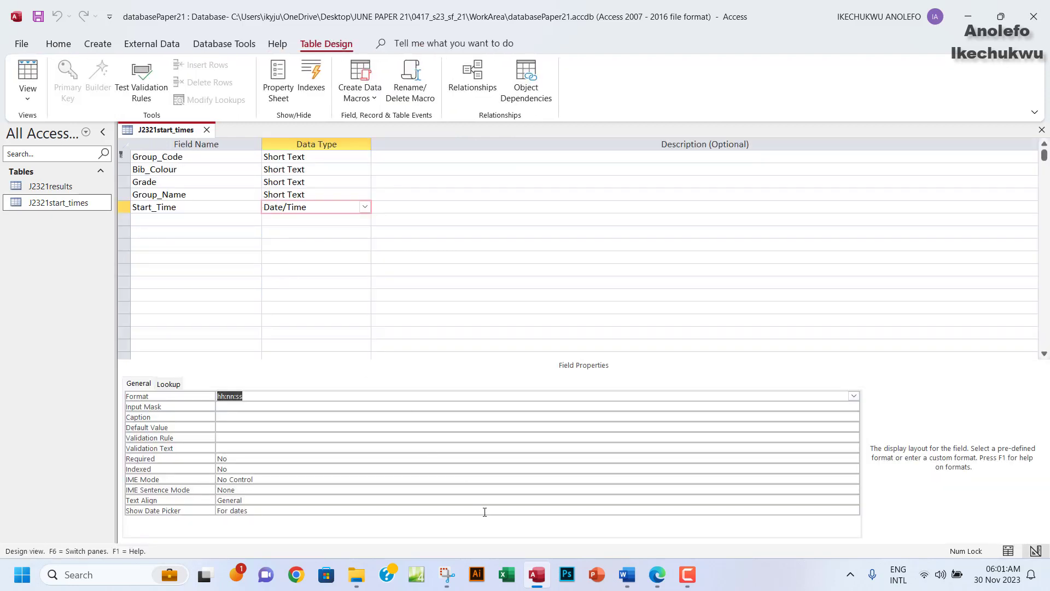
click(447, 573)
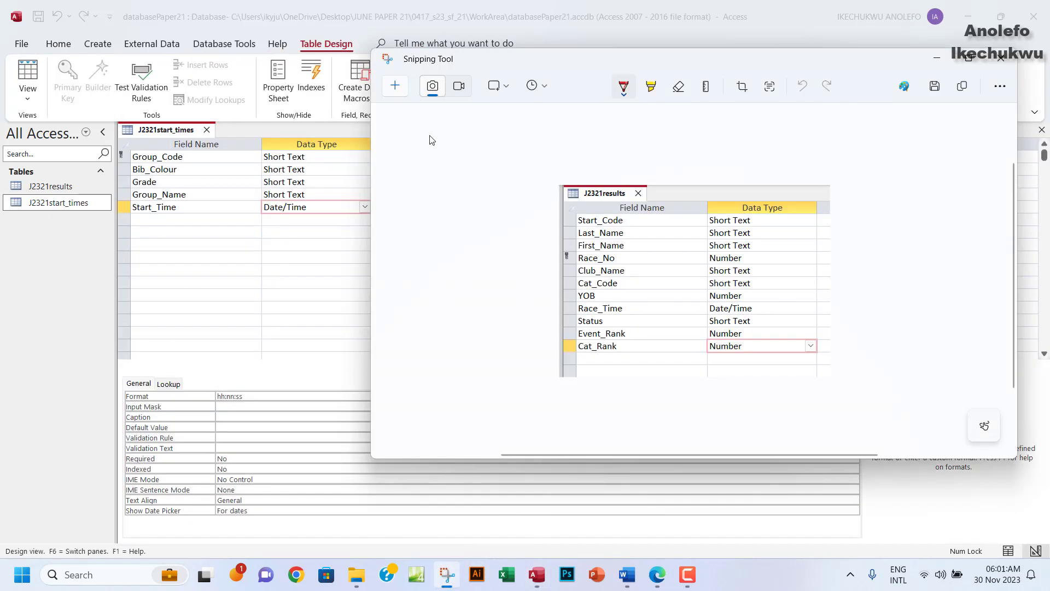
click(398, 89)
drag(117, 119, 382, 229)
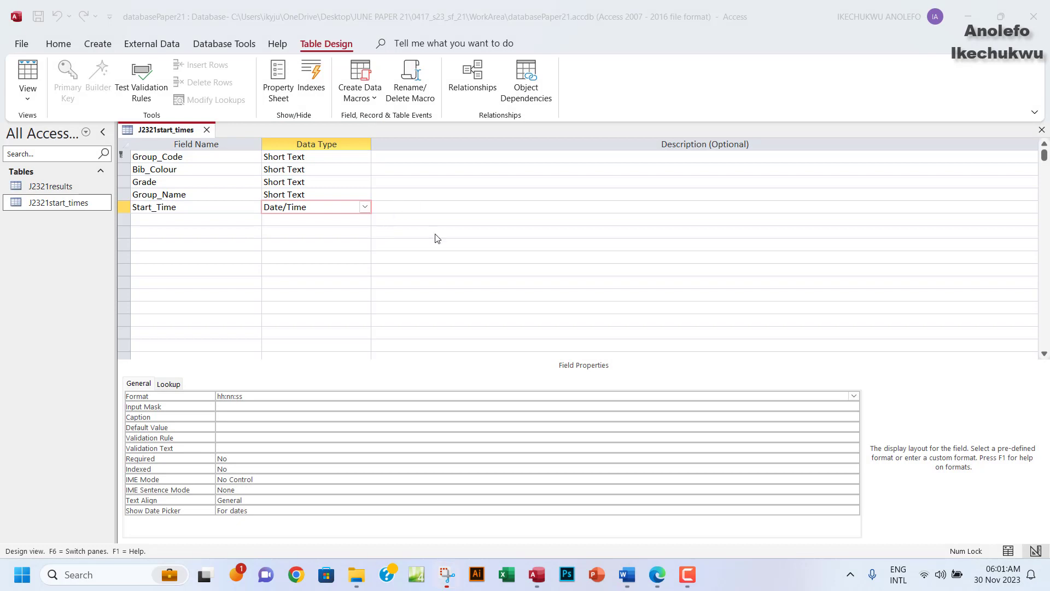
click(448, 574)
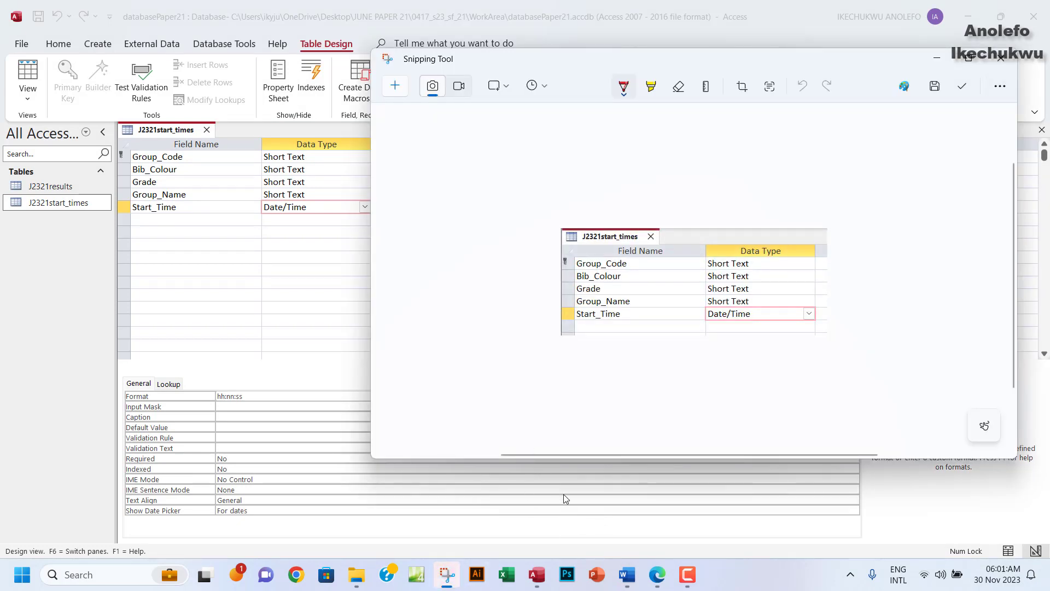
Paste the table screenshot under 'Step 16 evidence:' in EVIDENCE0004.docx.
click(627, 574)
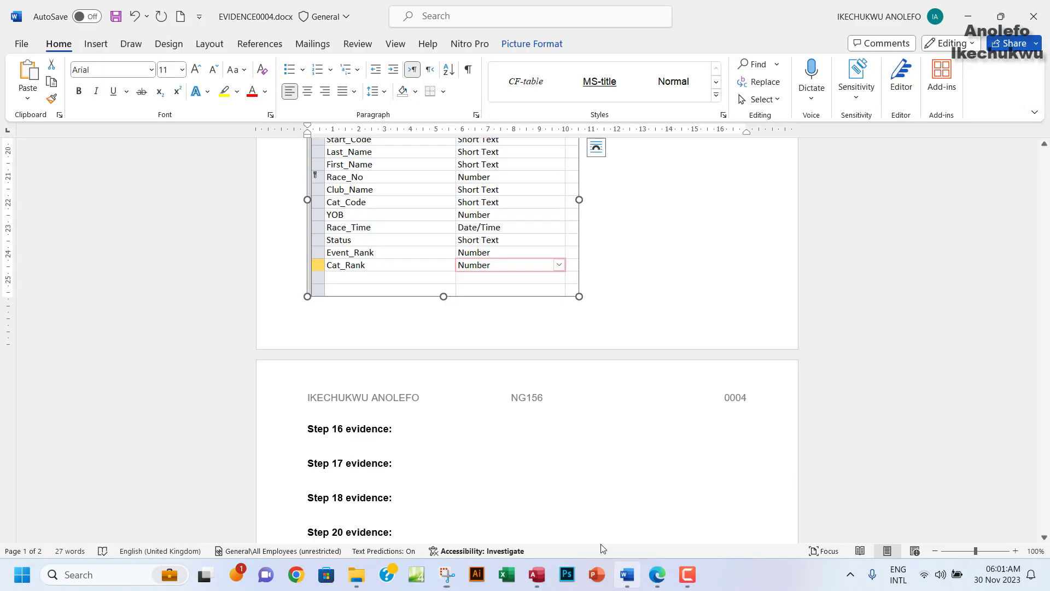
click(325, 442)
key(ctrl+v)
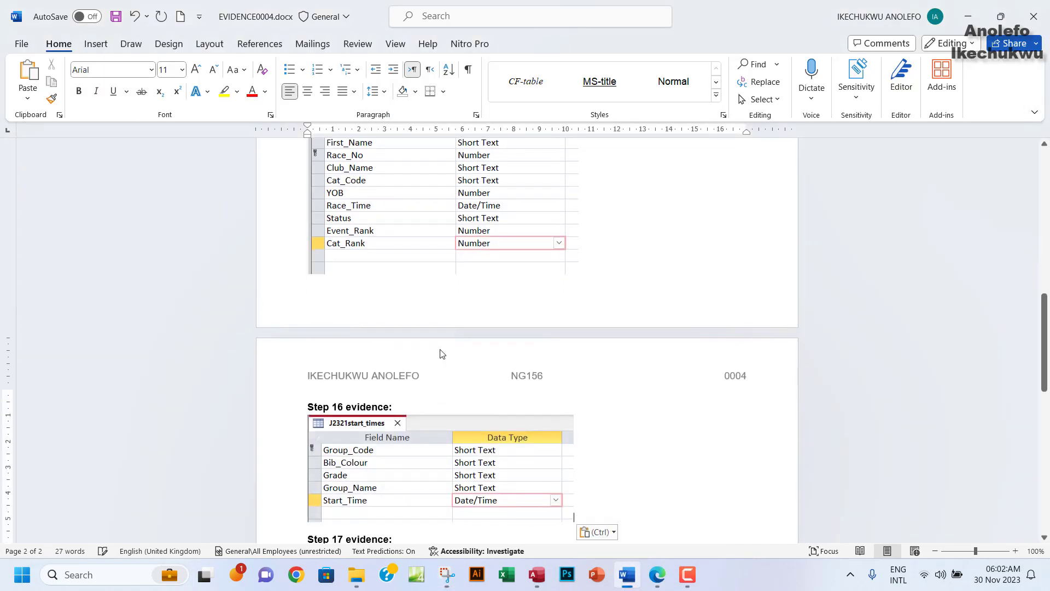
scroll(608, 534, down, 3)
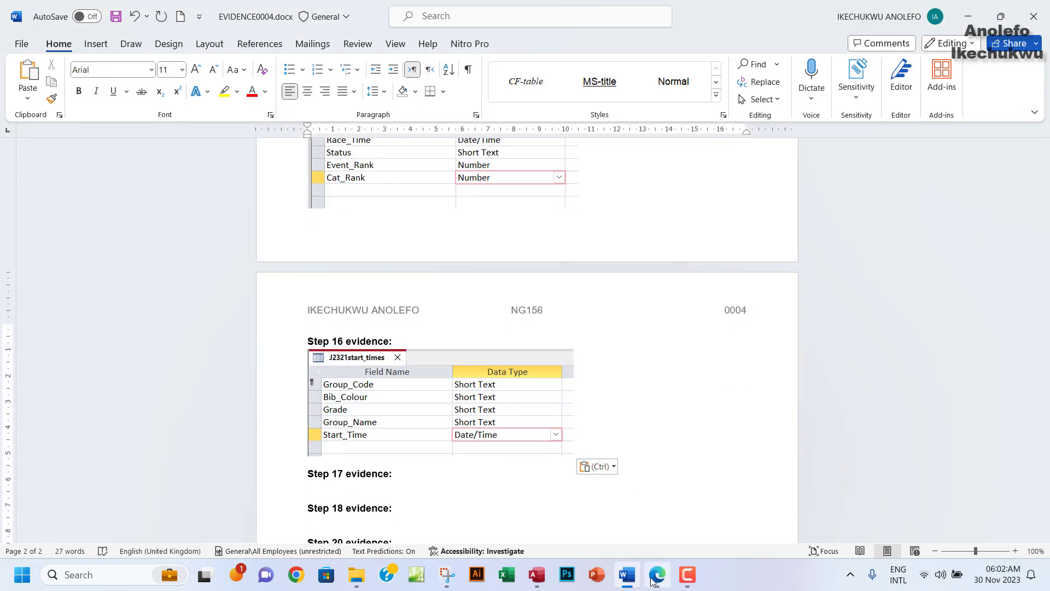
click(657, 574)
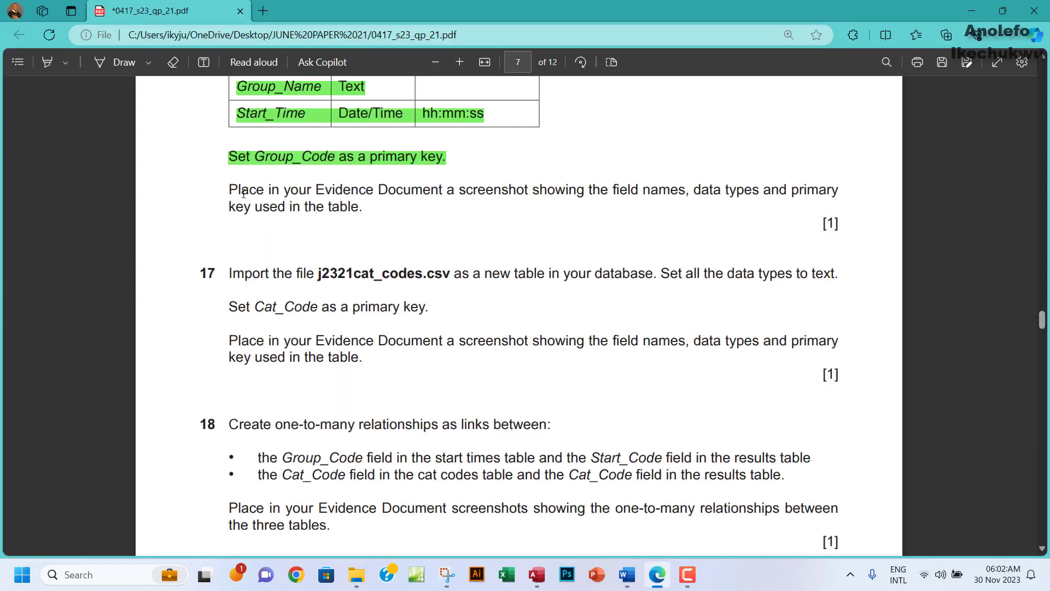
Highlight question 16's 'Place in your Evidence Document' paragraph in green.
drag(230, 182, 369, 215)
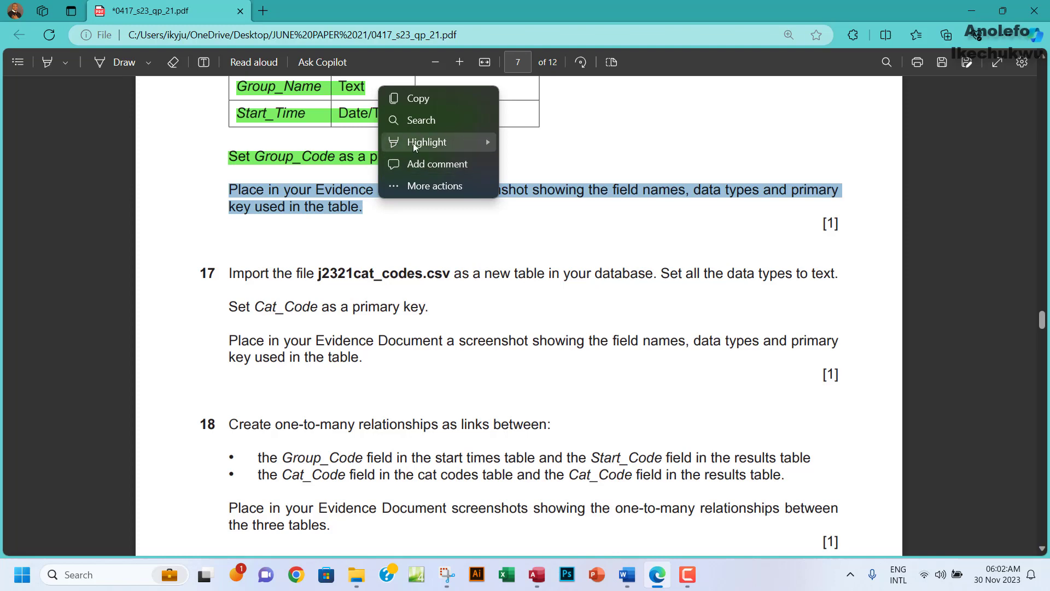
mouse_move(432, 143)
click(561, 164)
scroll(416, 274, down, 3)
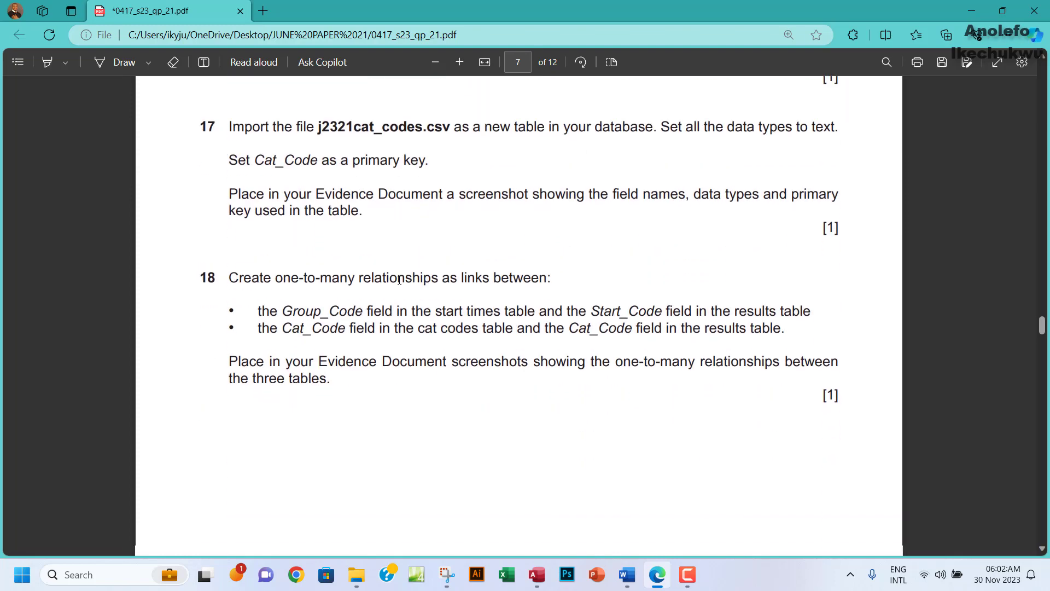
scroll(400, 280, up, 1)
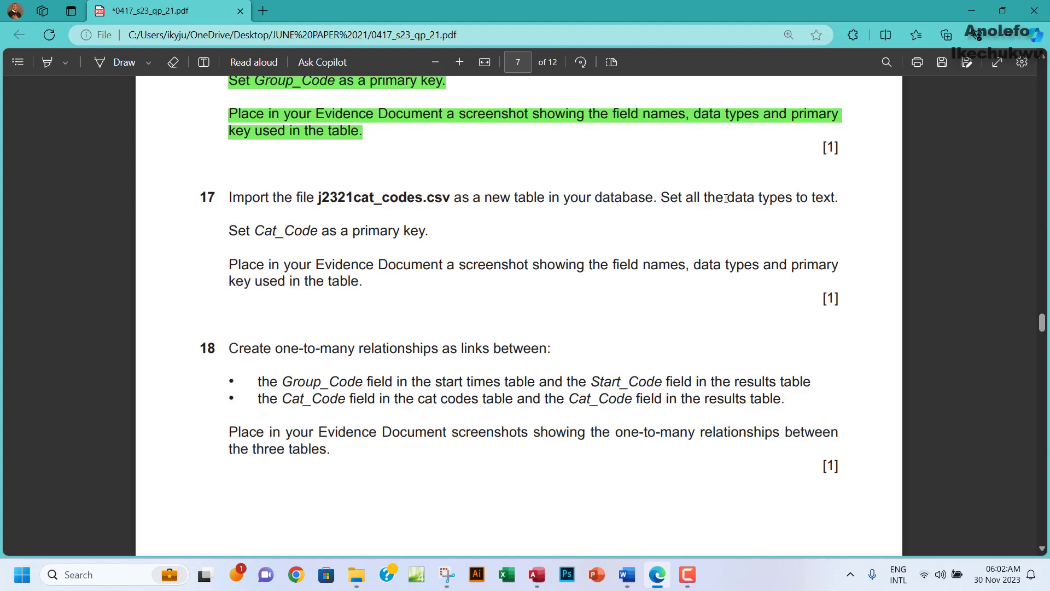
Mark the data types wording and Cat_Code in question 17, then close the J2321start_times design.
drag(716, 198, 791, 200)
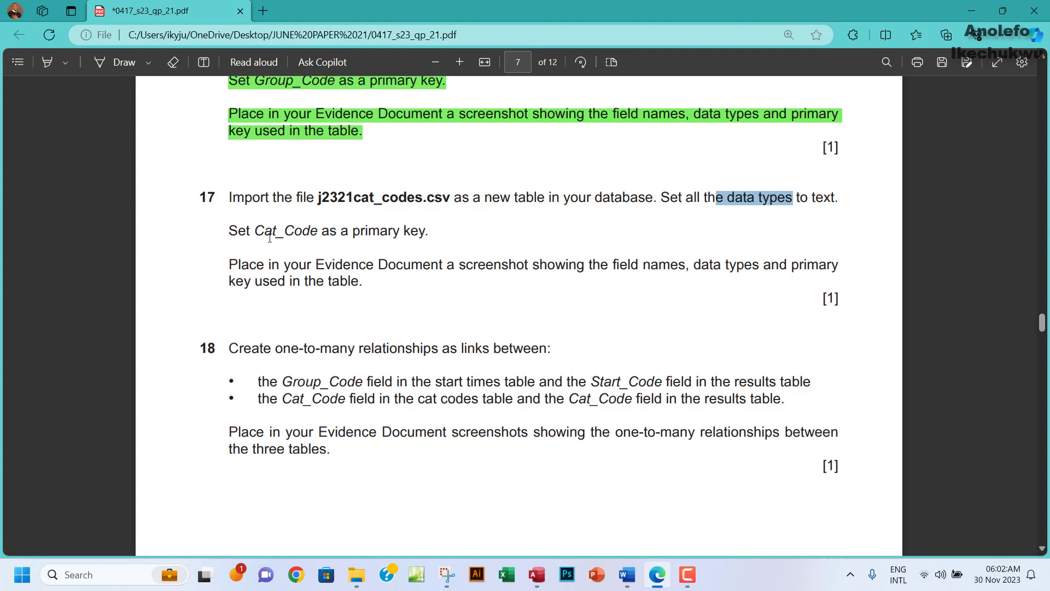
drag(257, 230, 318, 232)
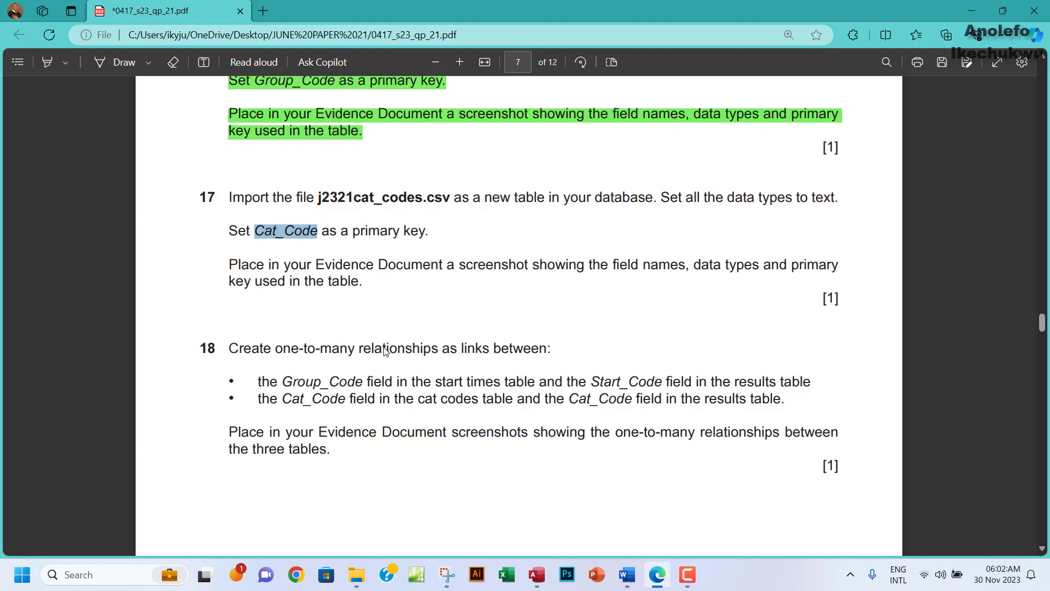
click(538, 576)
click(1041, 129)
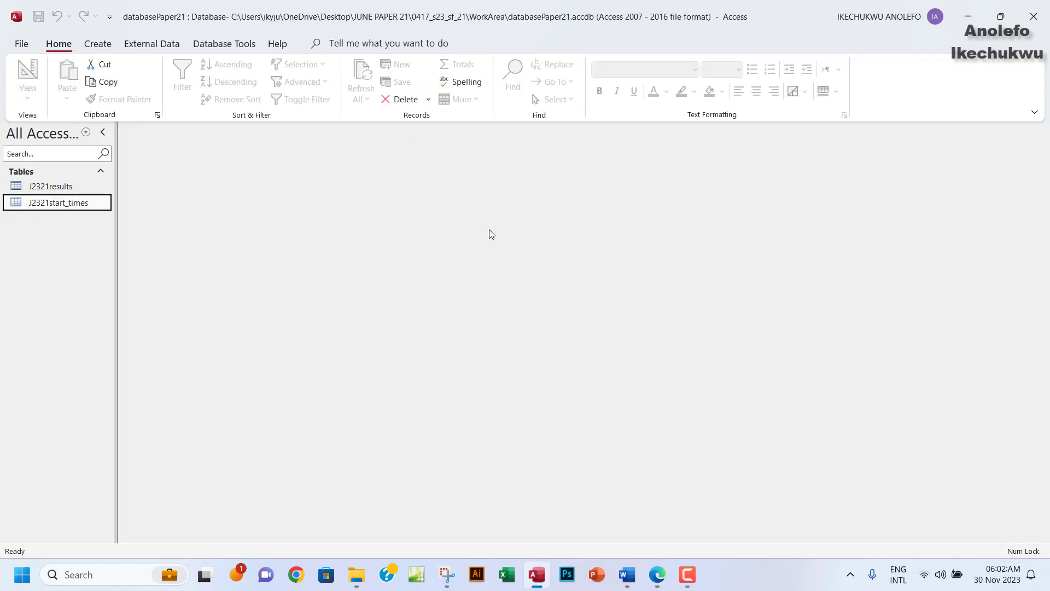
Start a text-file import of j2321cat_codes.csv into a new table.
click(151, 46)
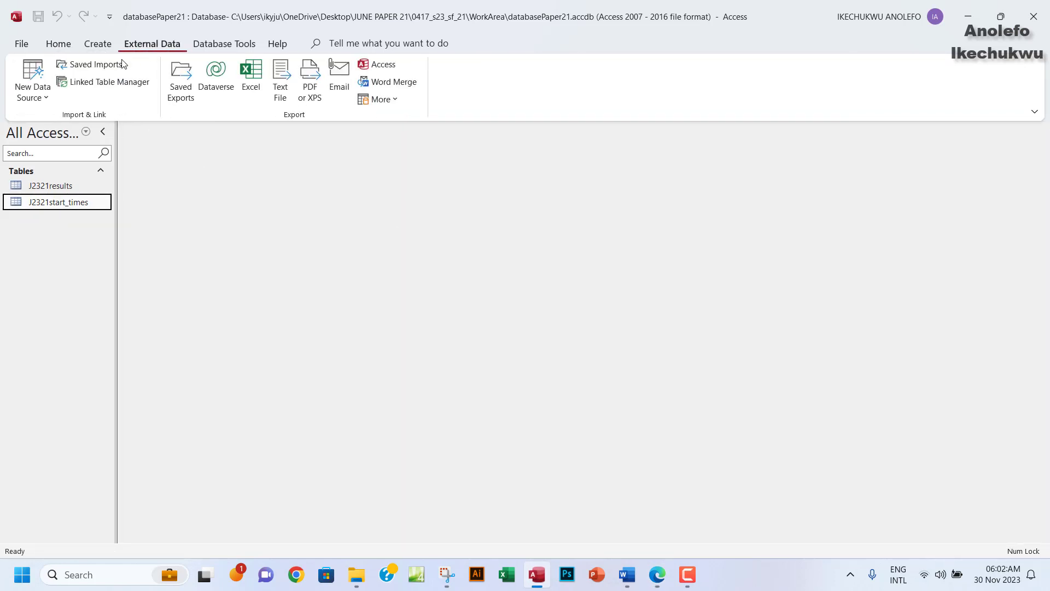
click(37, 102)
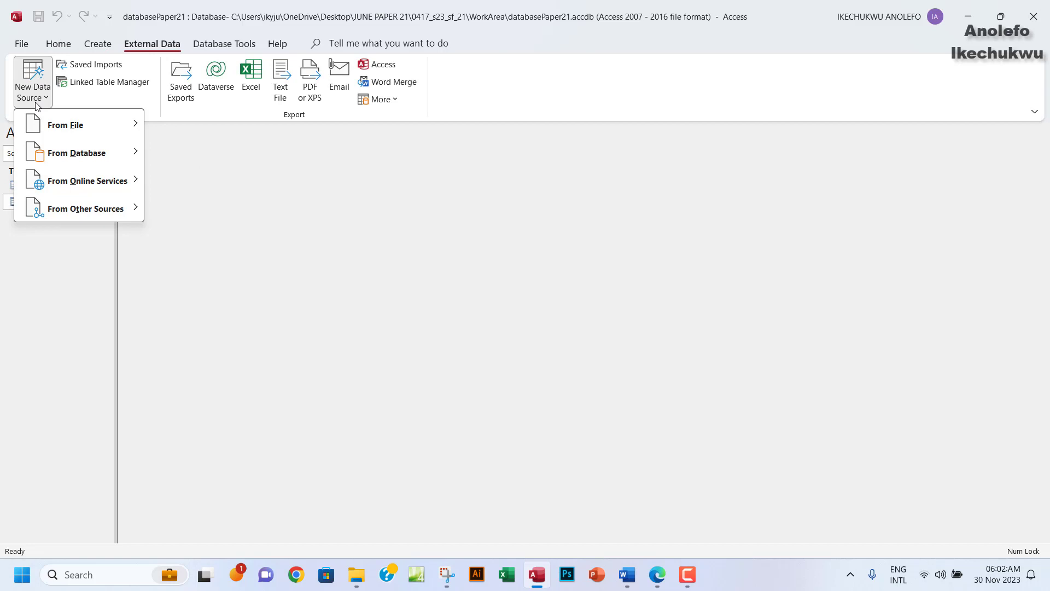
mouse_move(113, 127)
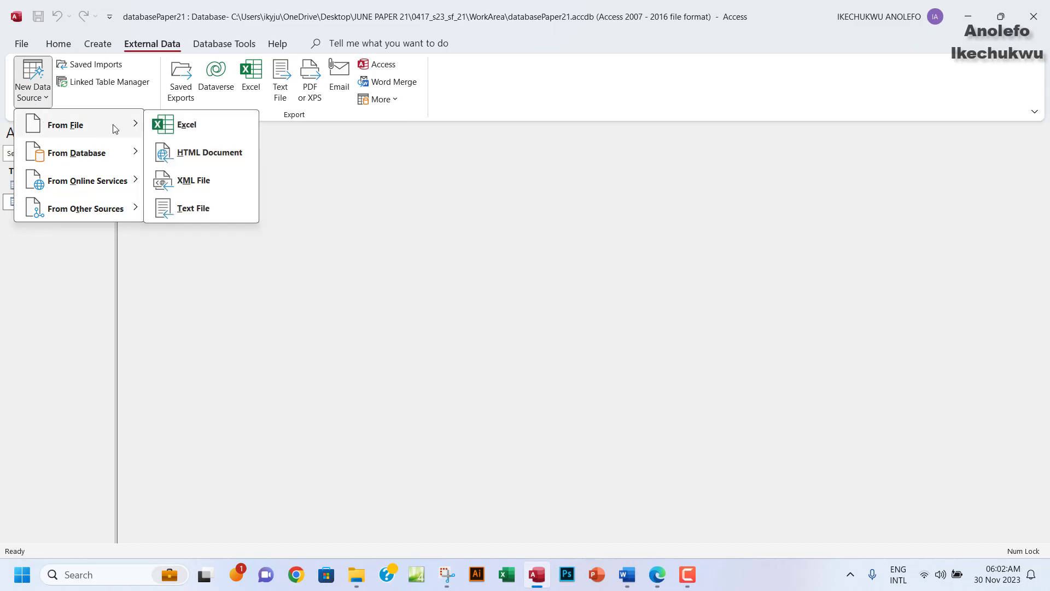
click(189, 213)
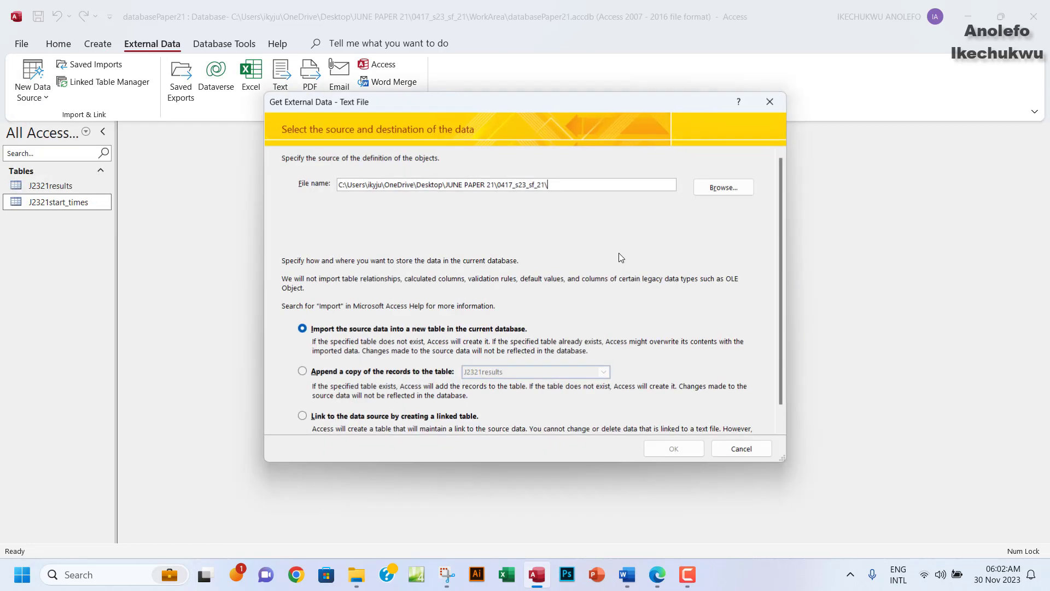
click(723, 187)
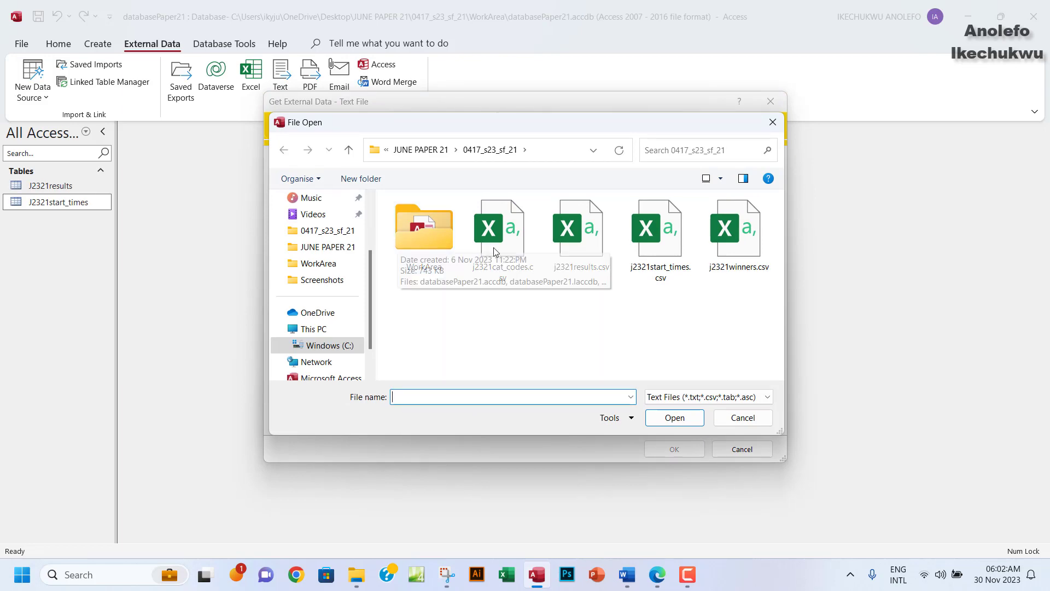
click(495, 251)
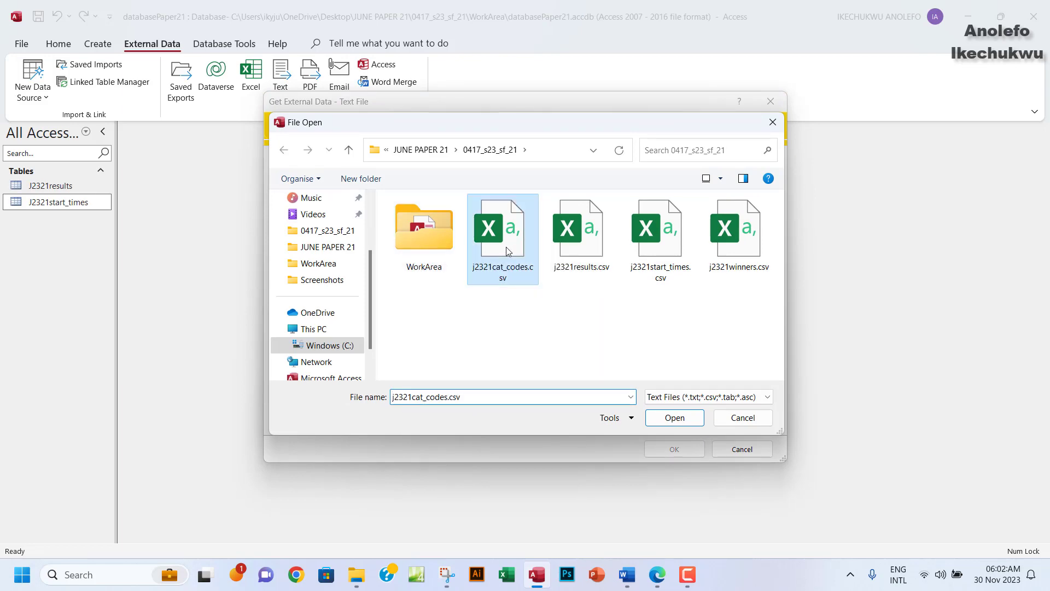
click(654, 579)
click(655, 580)
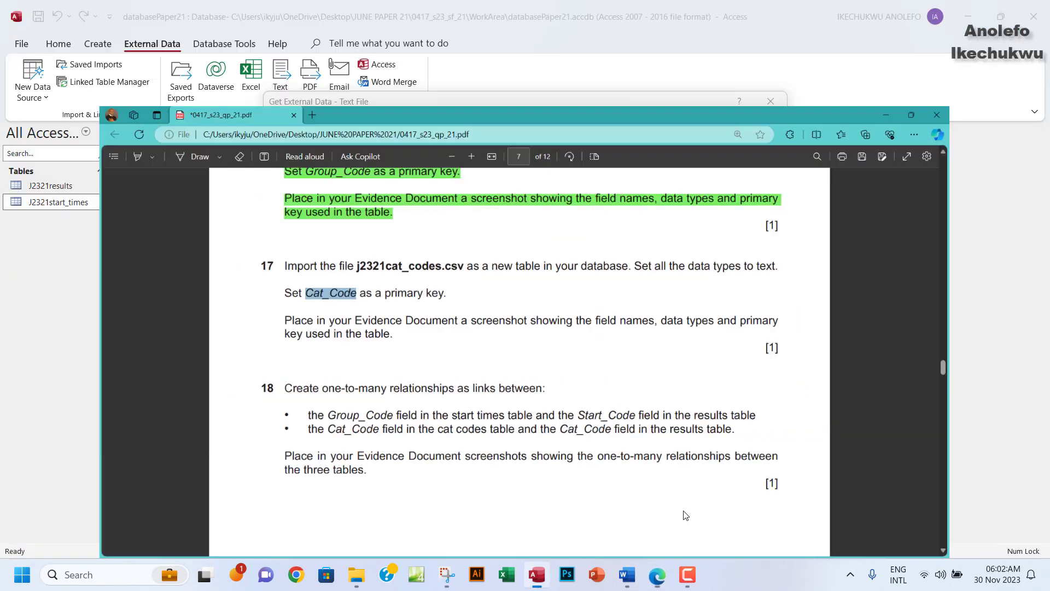
click(662, 421)
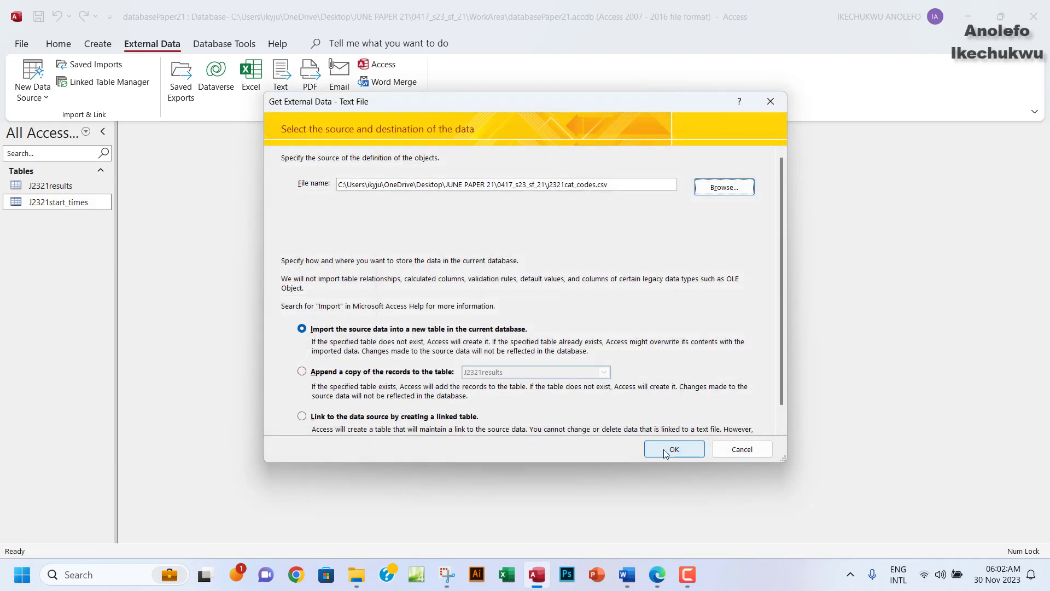
click(665, 453)
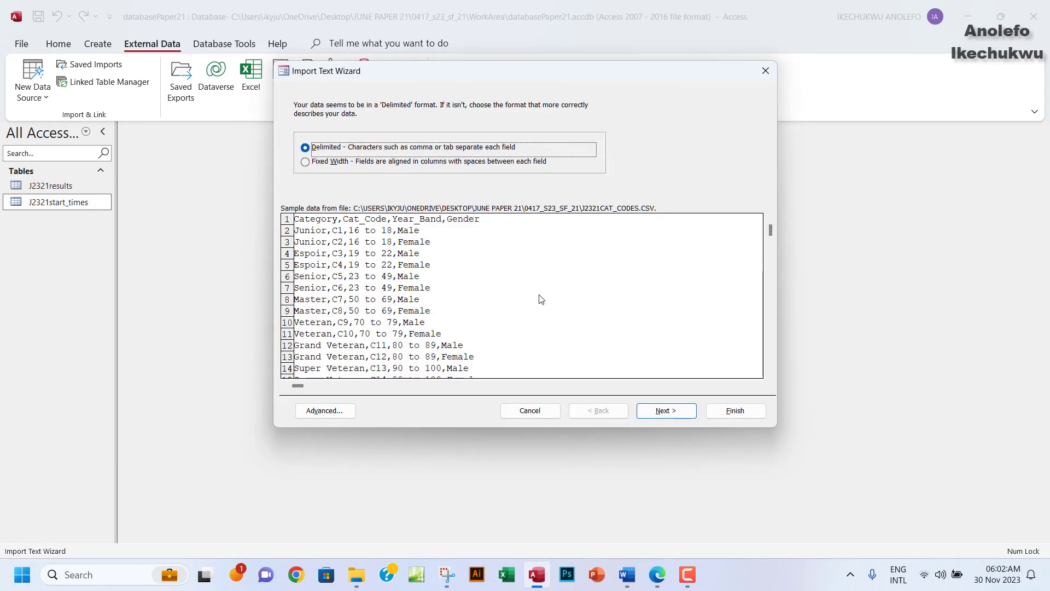
Accept the delimited format and use the first row as field names.
click(666, 414)
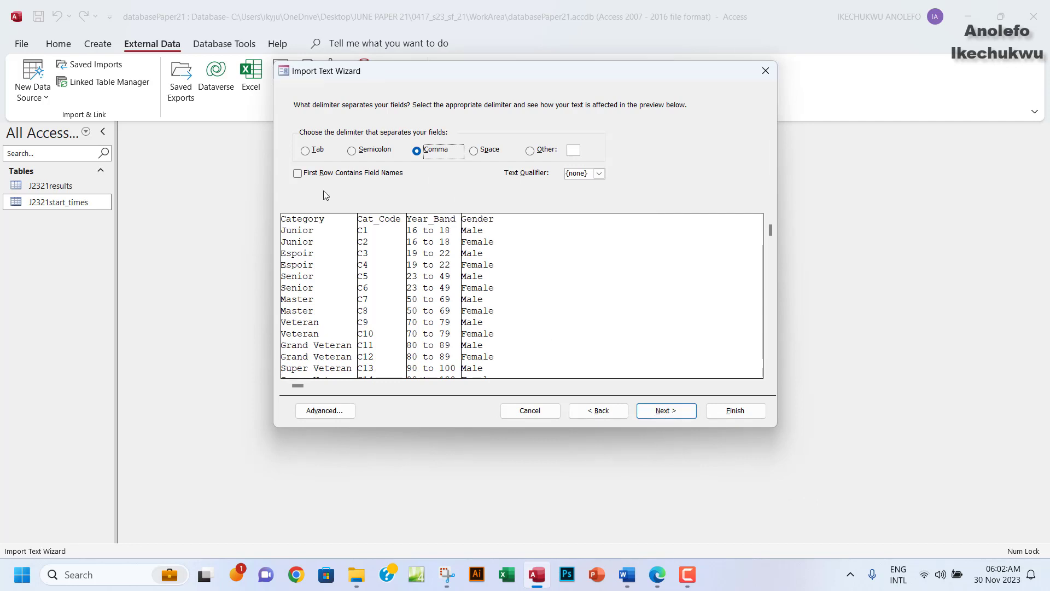
click(296, 174)
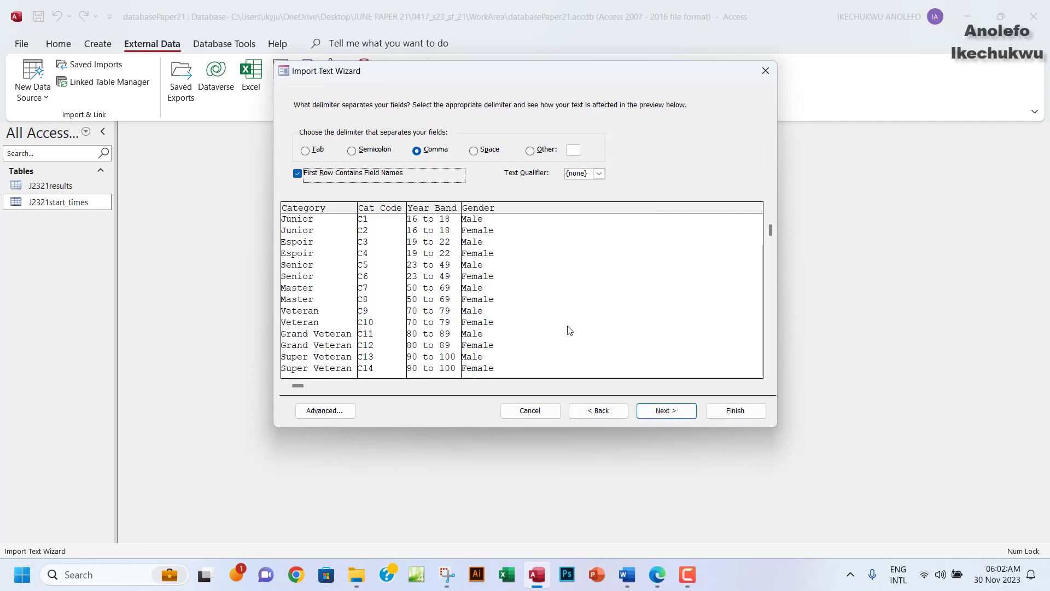
click(660, 414)
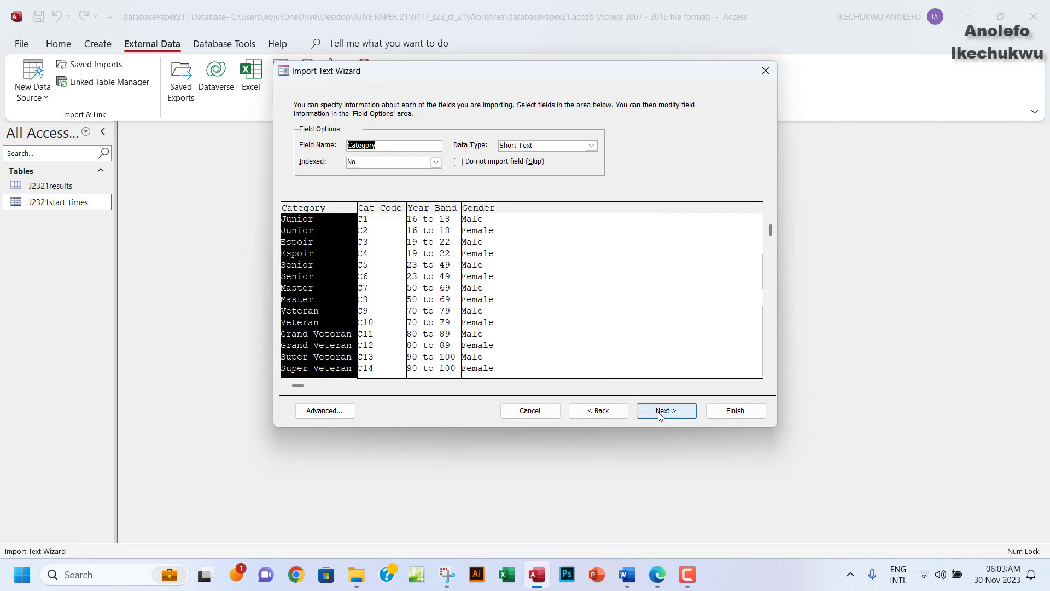
click(659, 414)
Set Cat_Code as the primary key and finish importing J2321cat_codes.
click(598, 154)
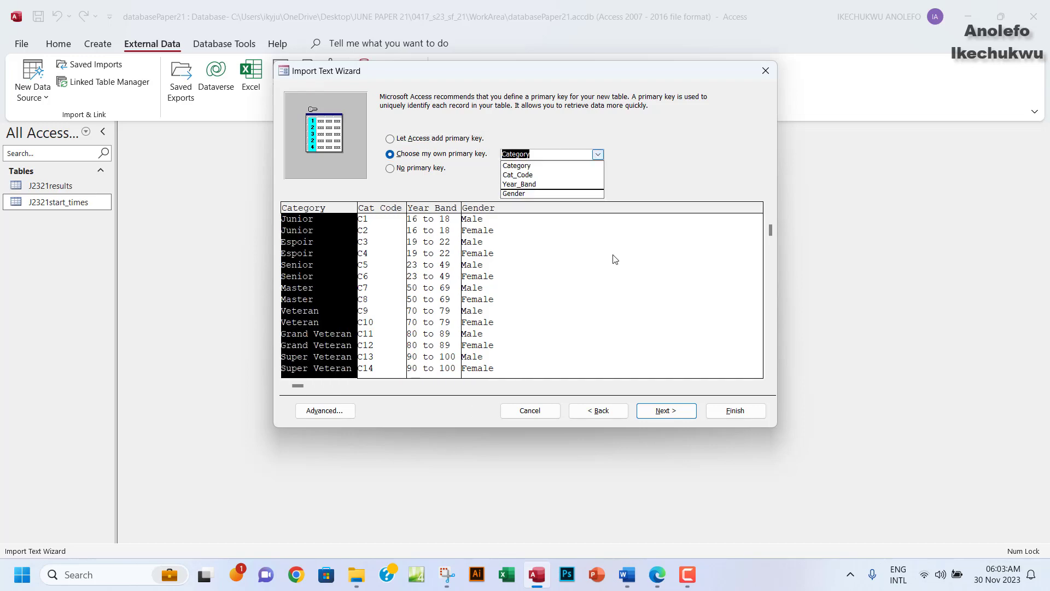
click(659, 577)
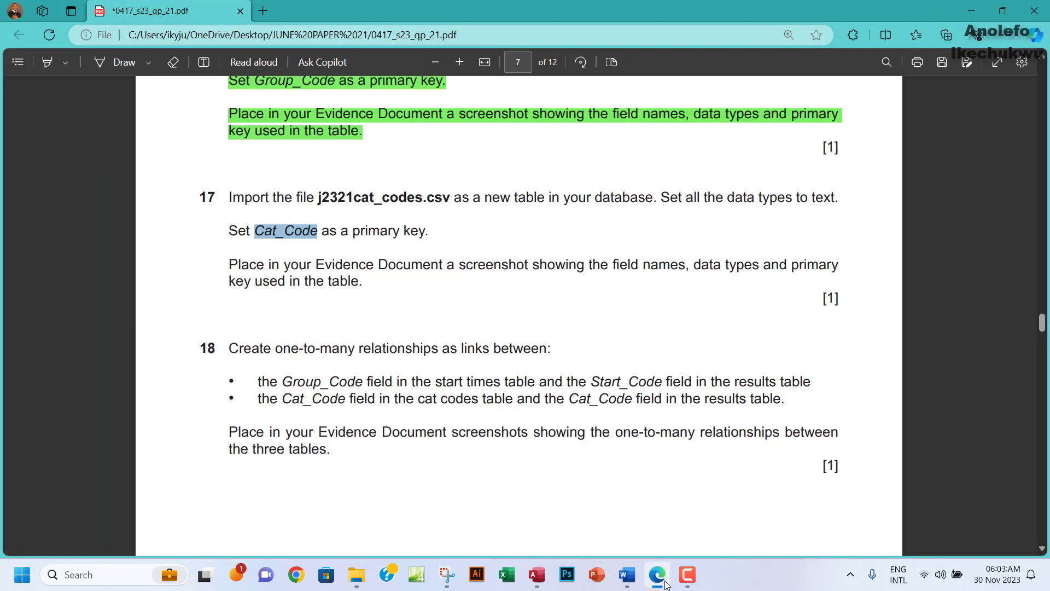
drag(255, 230, 311, 230)
click(536, 574)
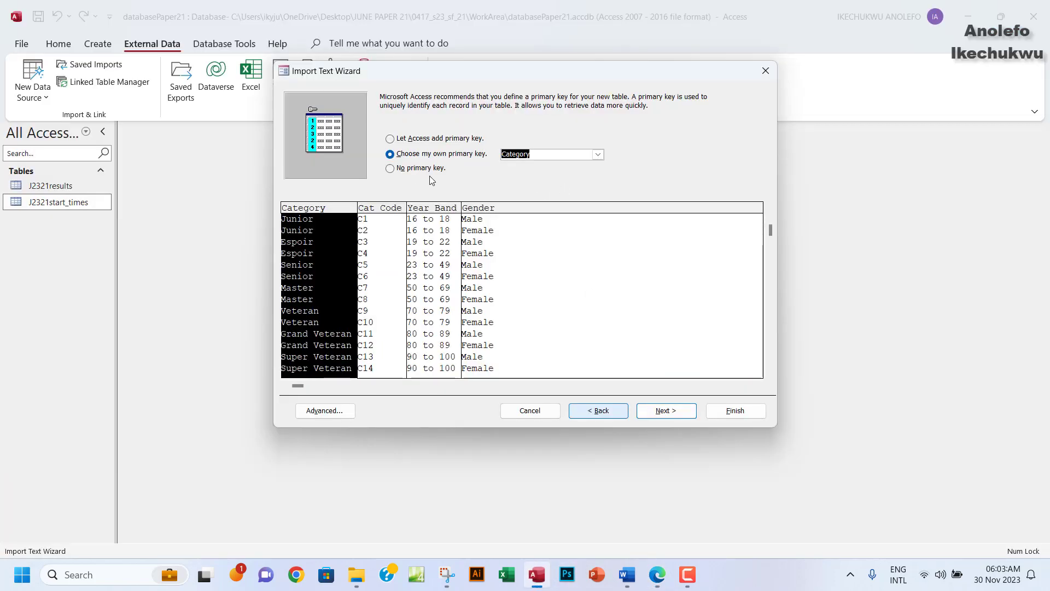
click(598, 154)
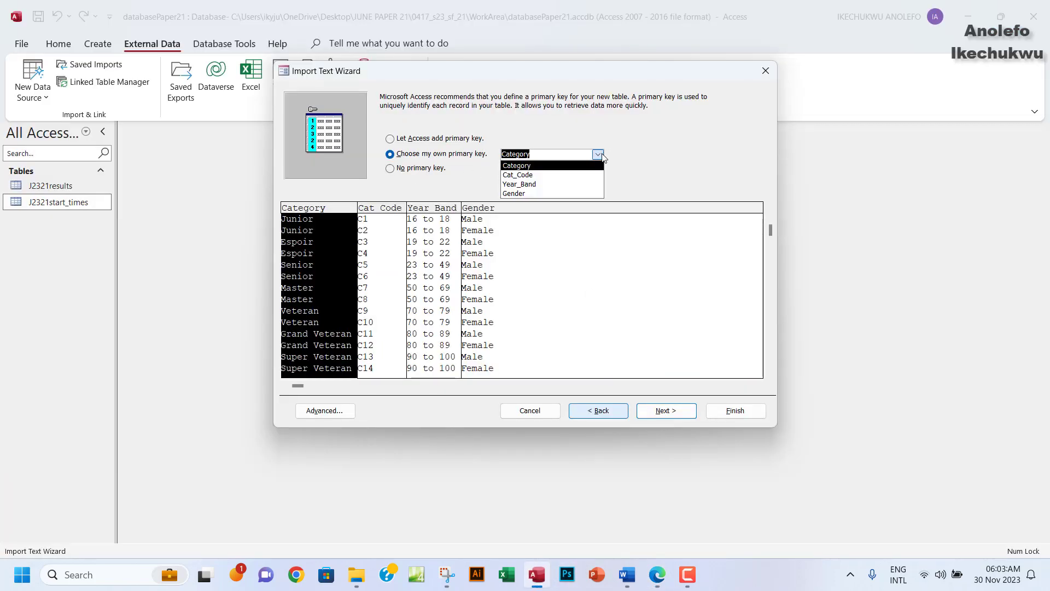
click(557, 176)
click(666, 409)
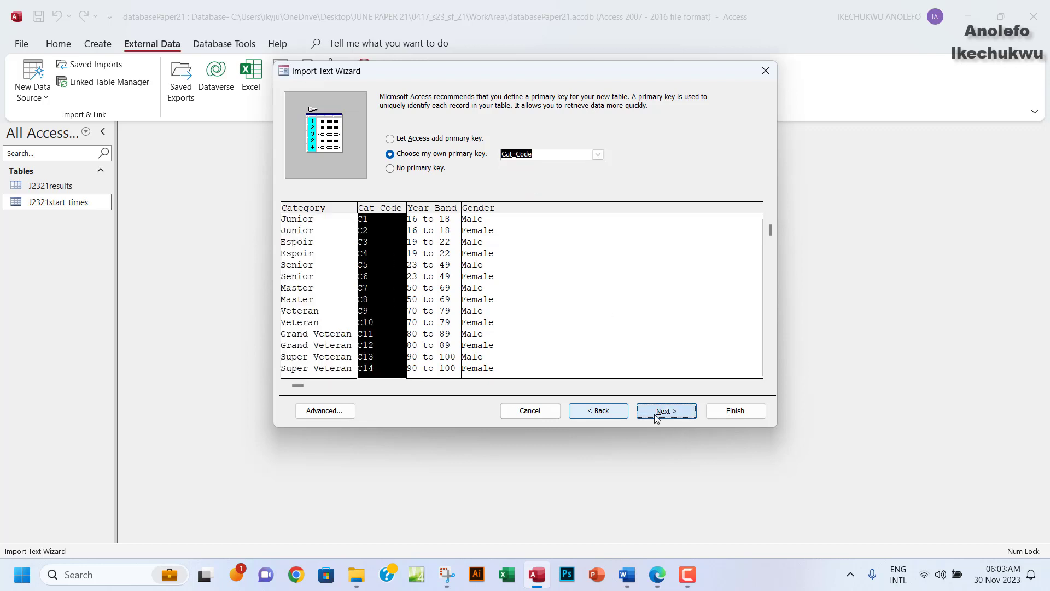
click(708, 414)
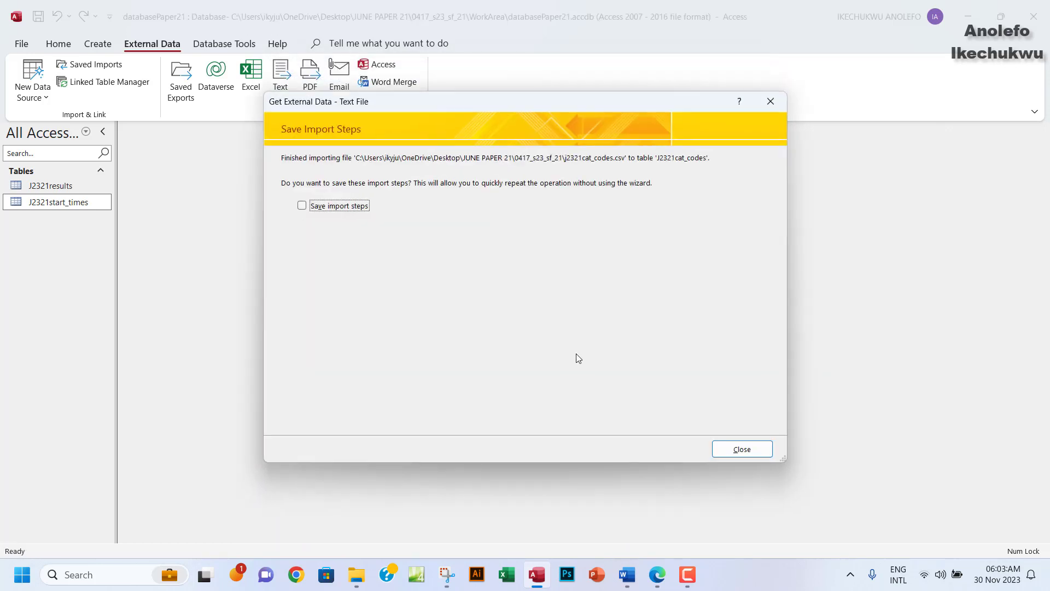
click(725, 444)
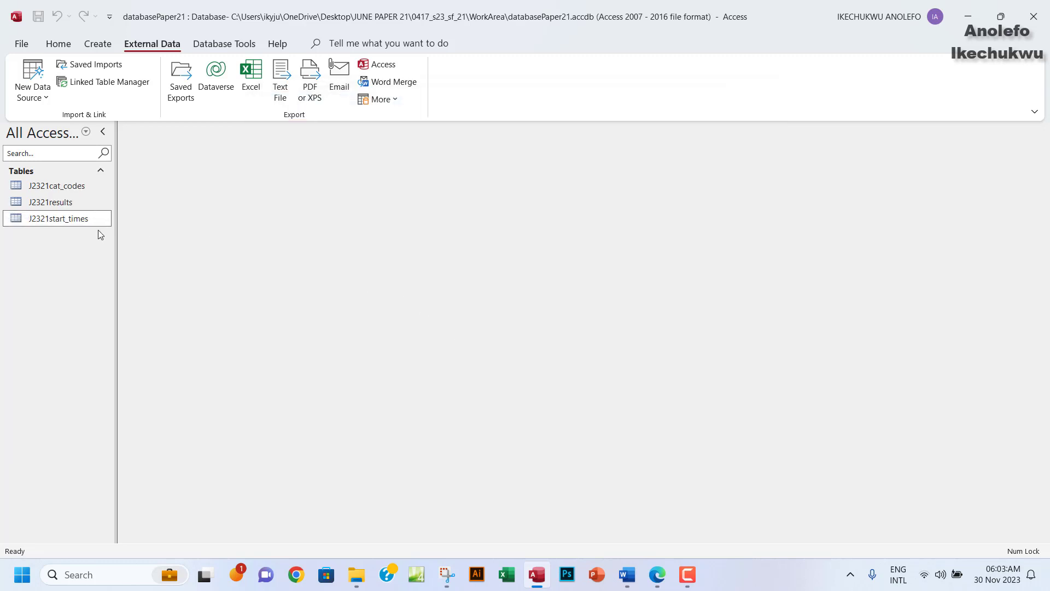
Check J2321cat_codes in Design View shows four Short Text fields, then return to the exam paper.
double_click(60, 186)
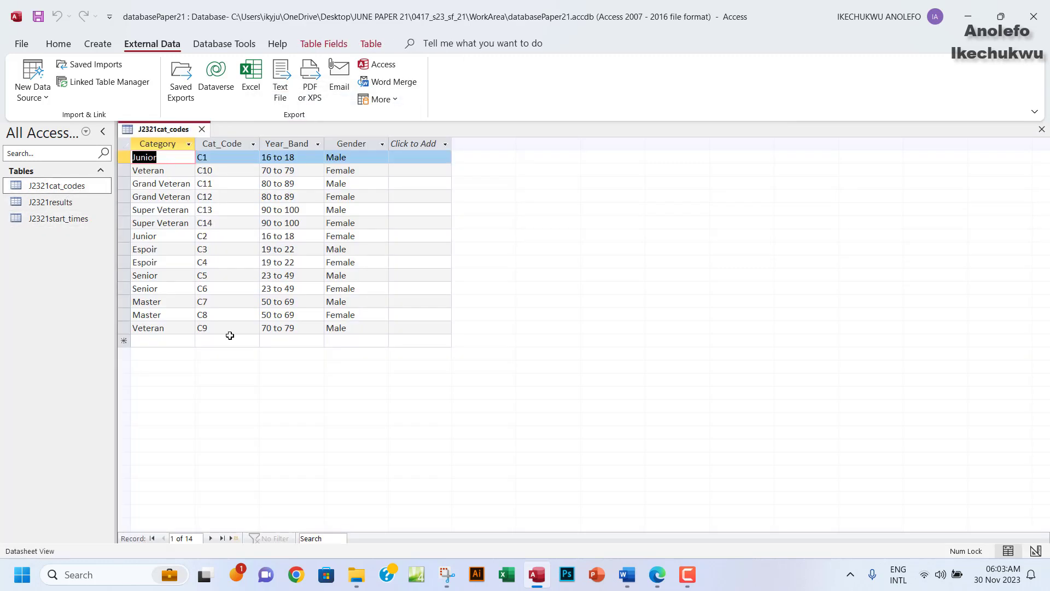
click(58, 43)
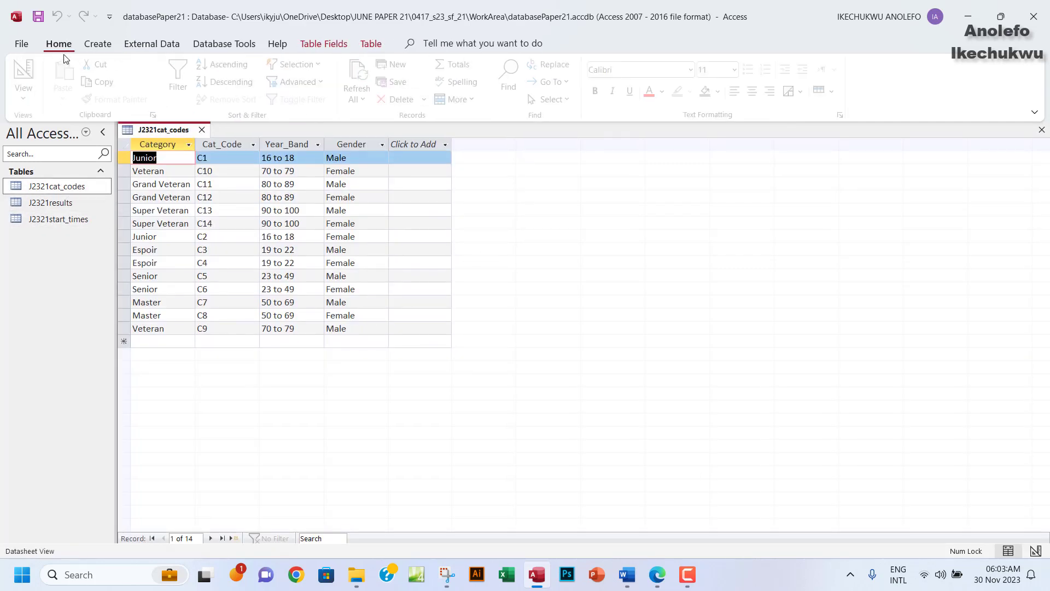
click(28, 99)
click(61, 152)
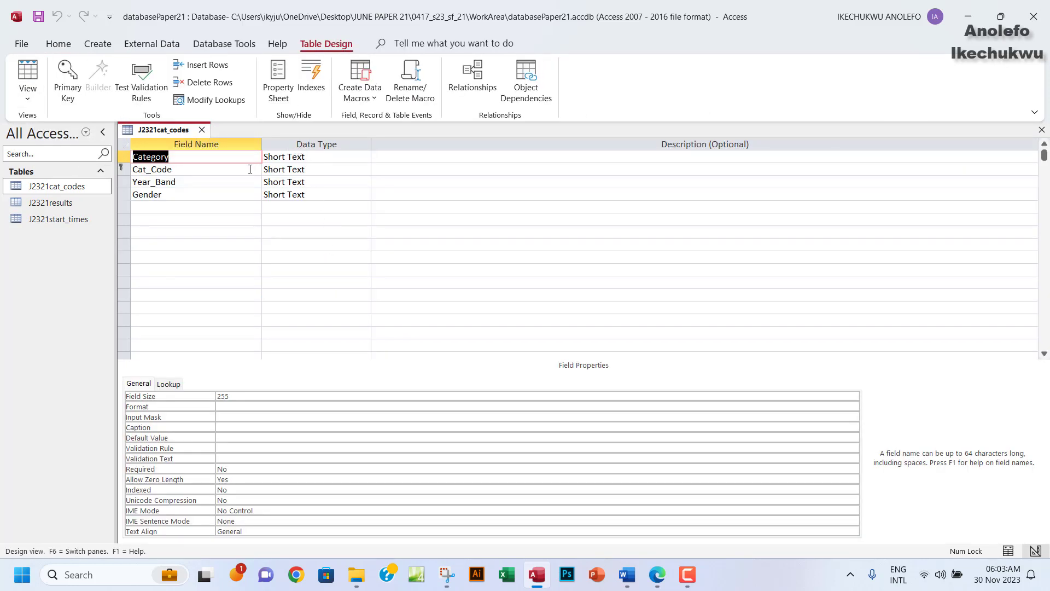
double_click(290, 156)
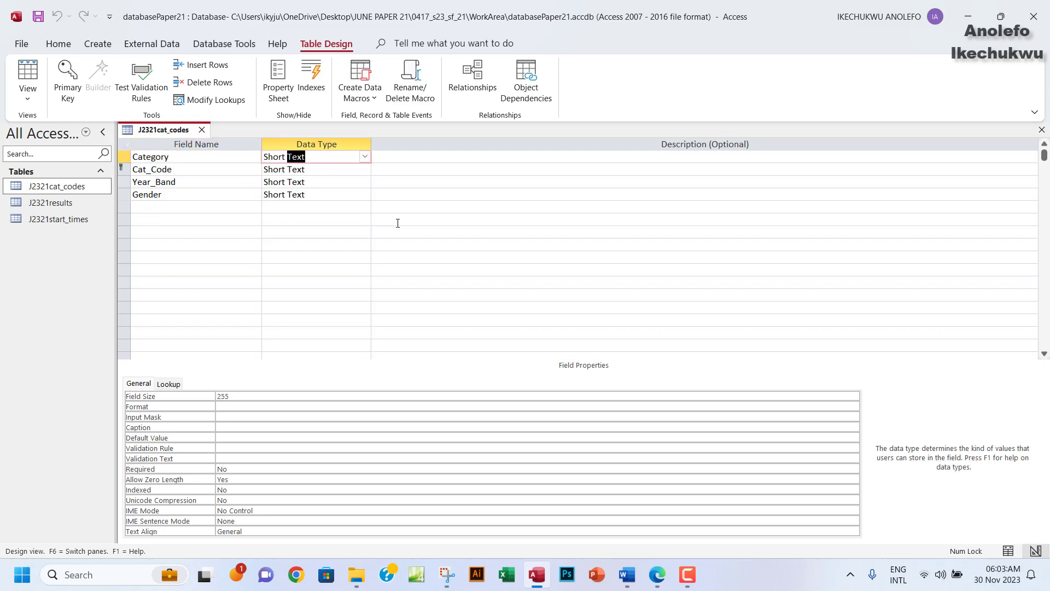
click(417, 218)
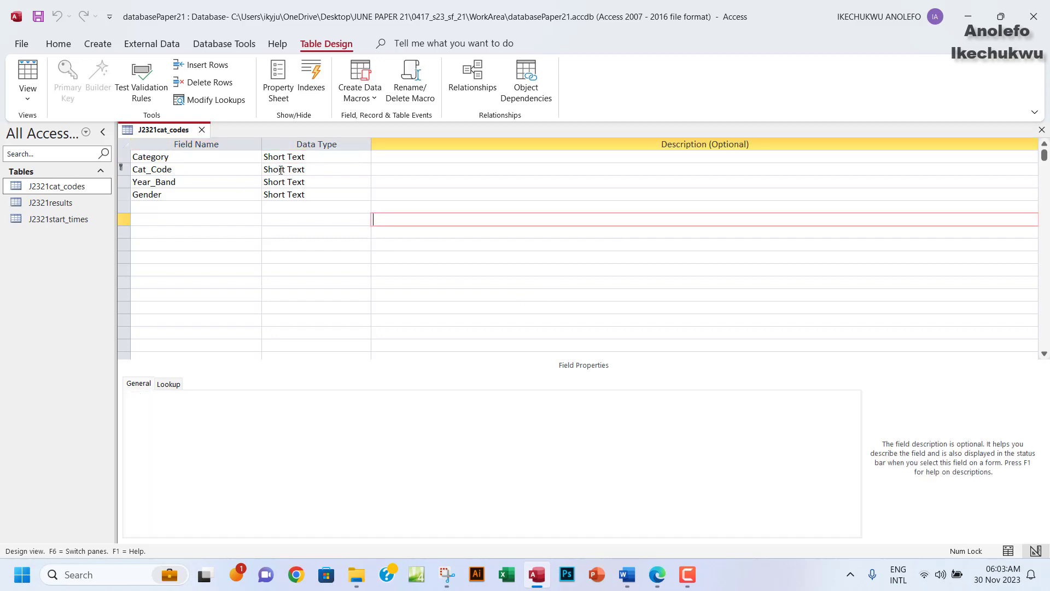
click(657, 575)
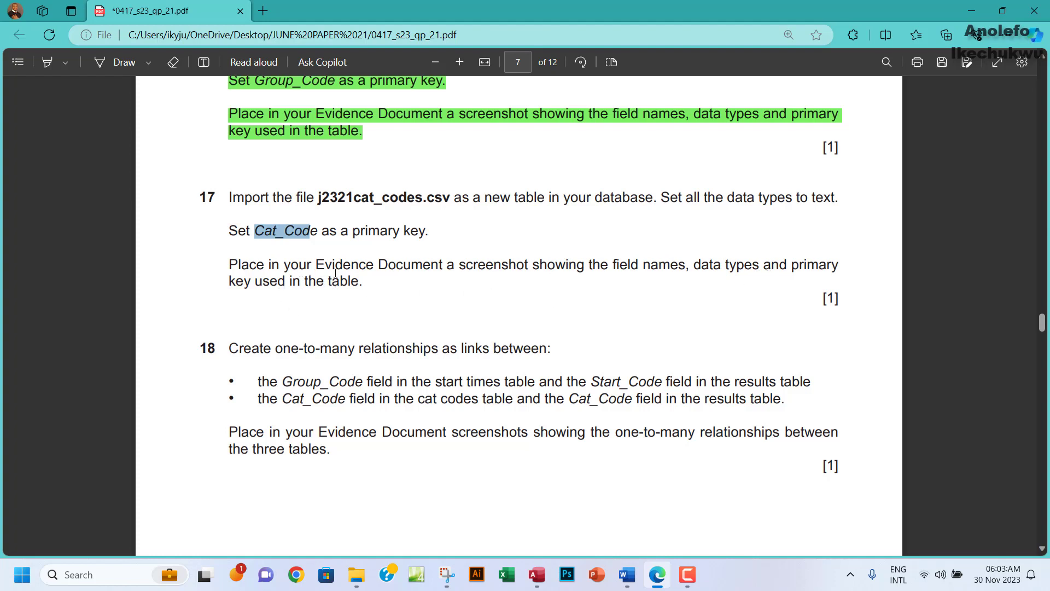
Capture the J2321cat_codes field names and data types with Snipping Tool.
click(537, 574)
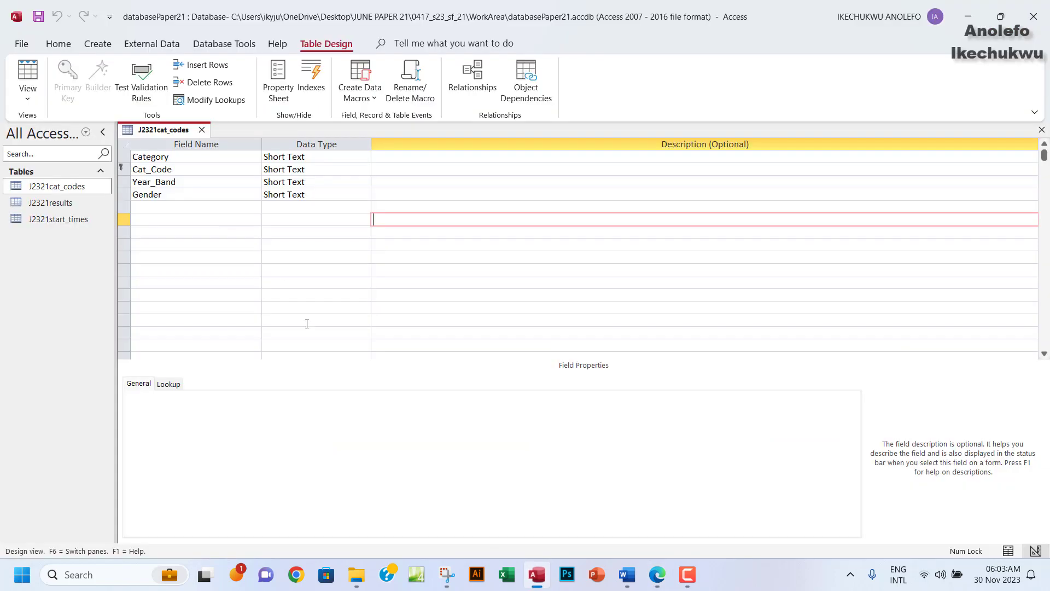
click(447, 573)
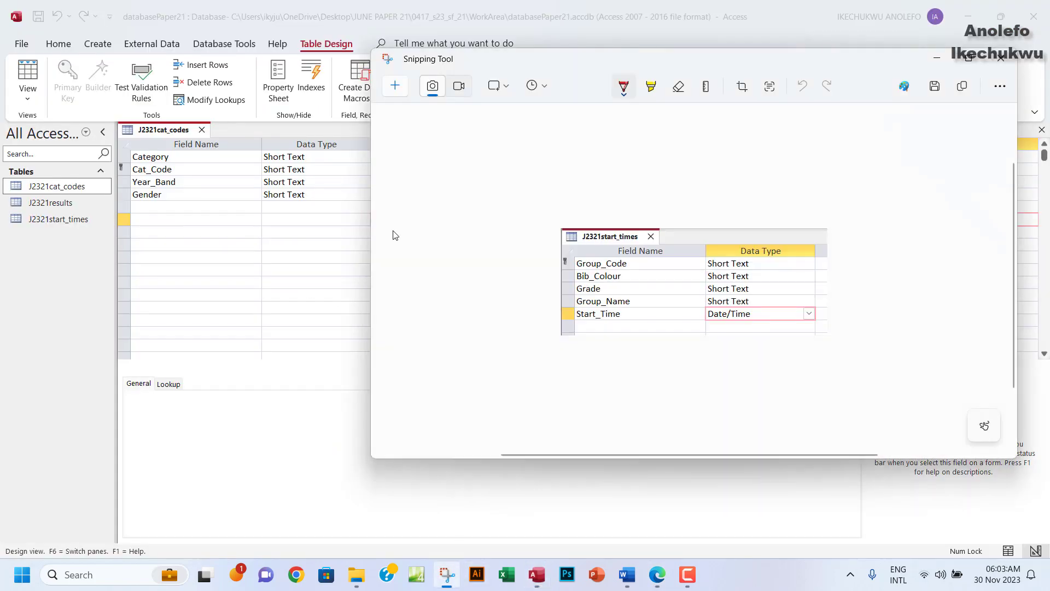
click(396, 86)
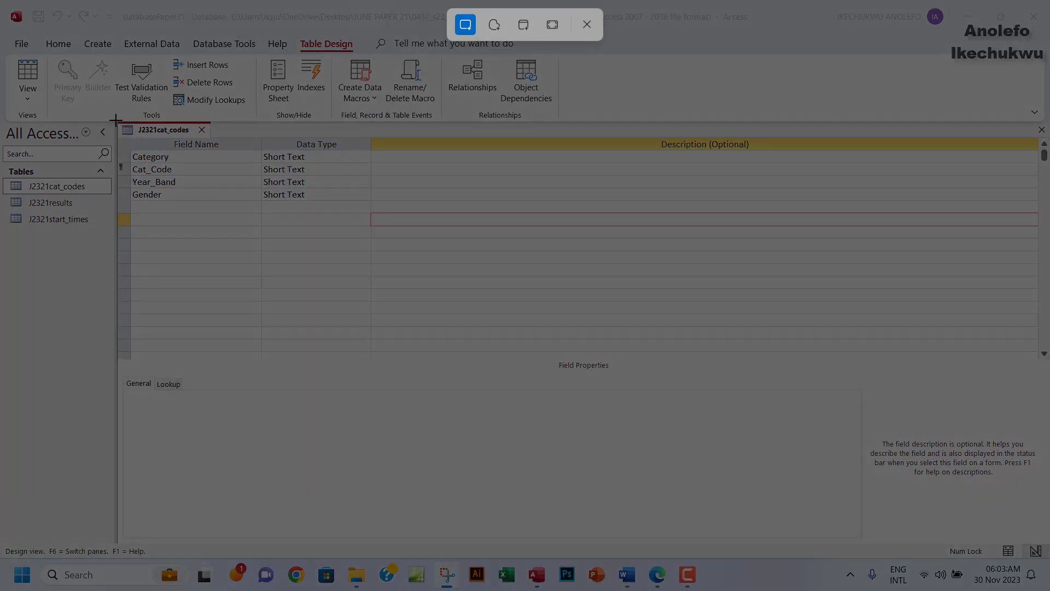
drag(117, 122, 356, 211)
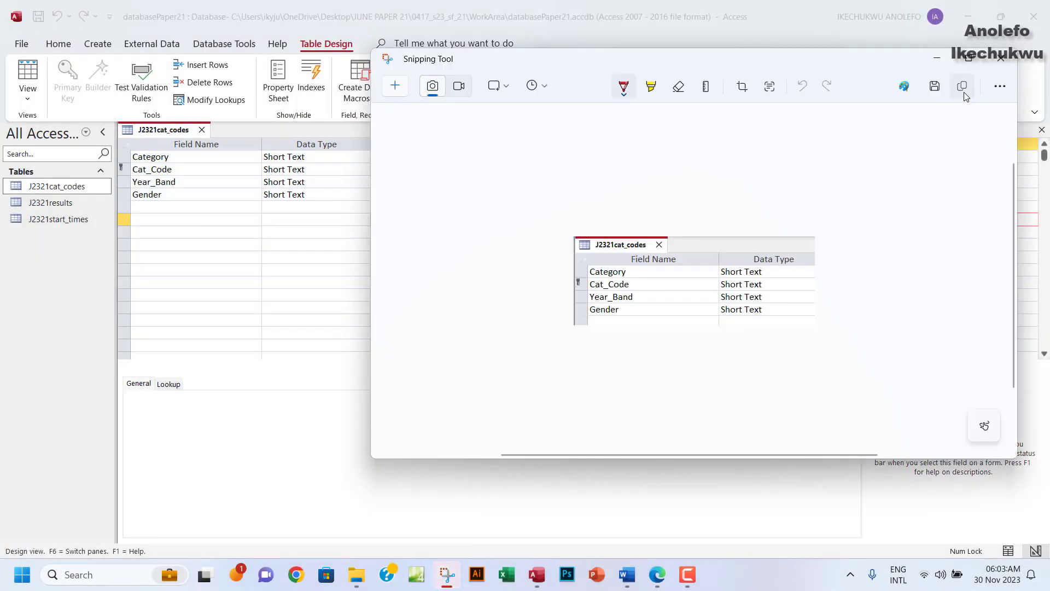
Paste the capture under Step 17 evidence in the evidence document.
click(626, 574)
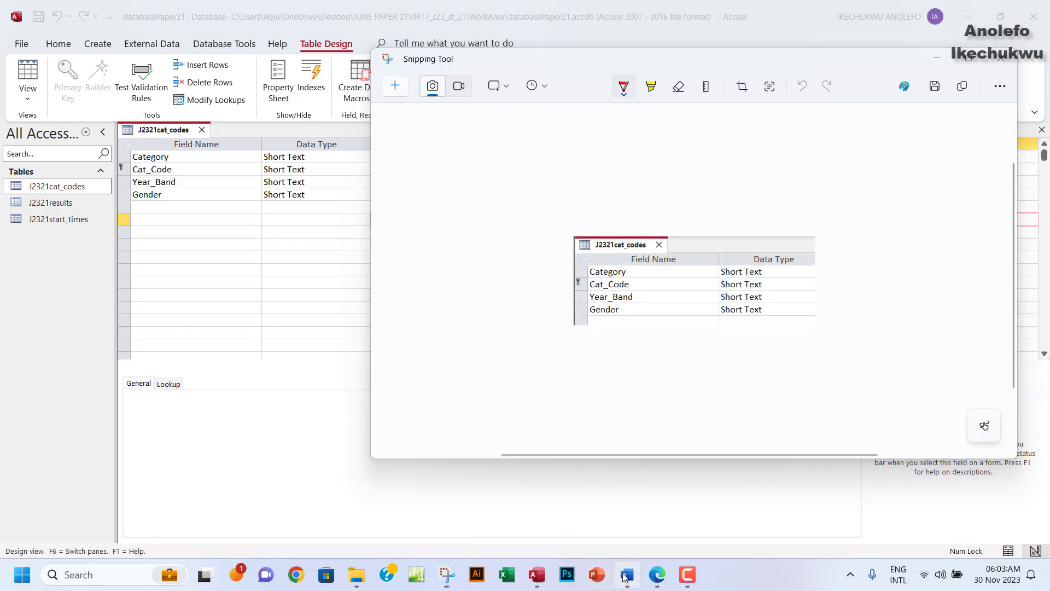
scroll(457, 434, down, 1)
click(327, 455)
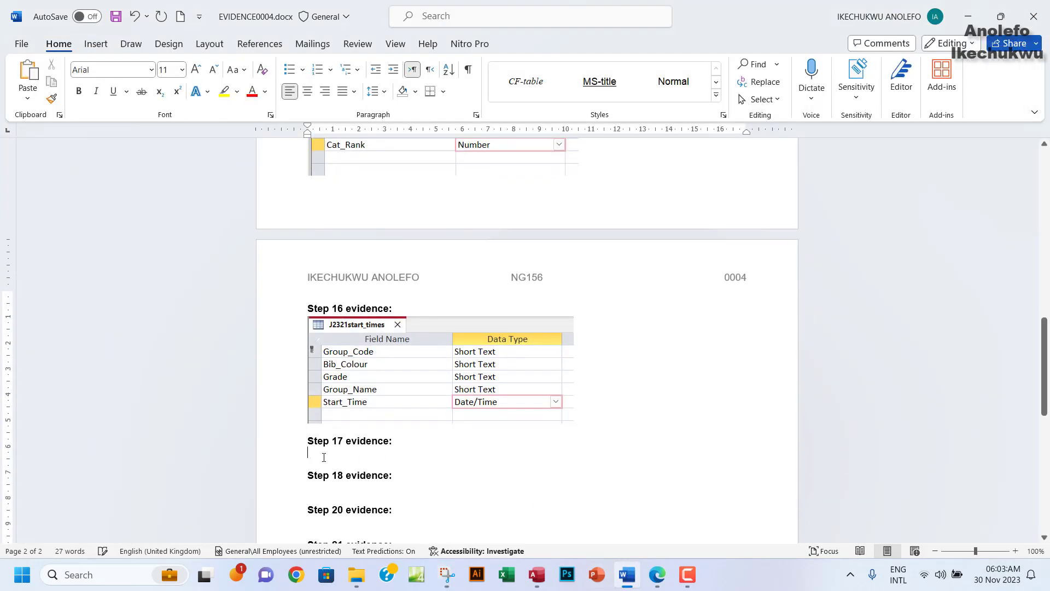
key(ctrl+v)
scroll(572, 429, down, 7)
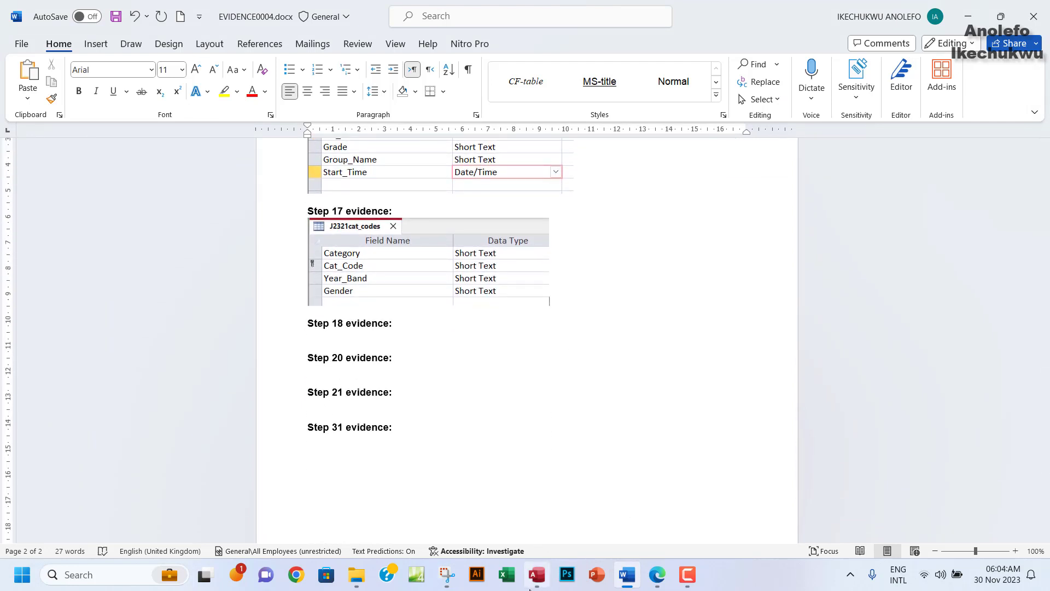
click(657, 574)
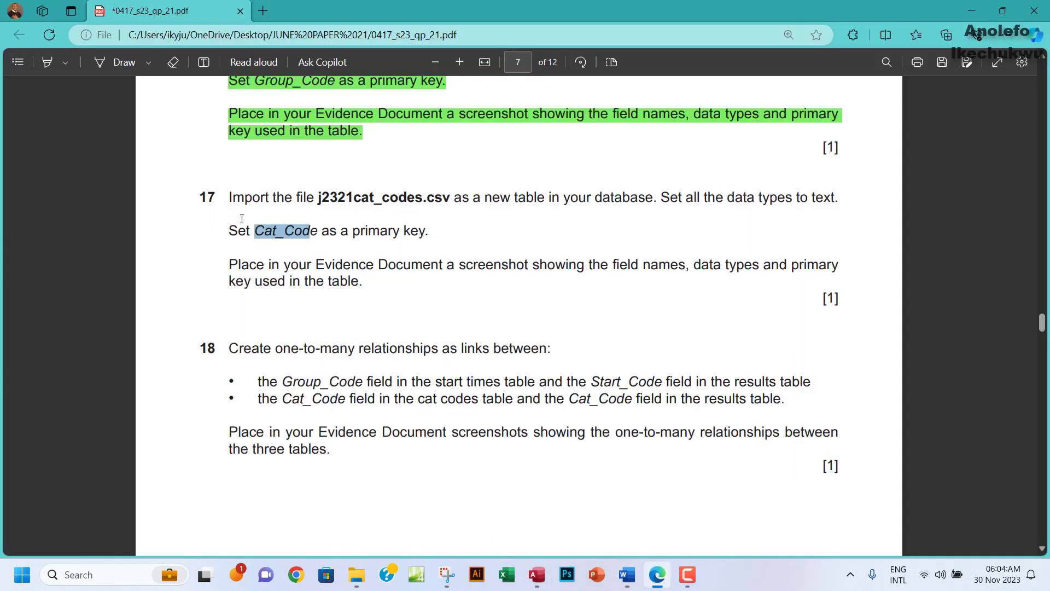
Highlight question 17 in green to mark it completed.
drag(229, 197, 363, 280)
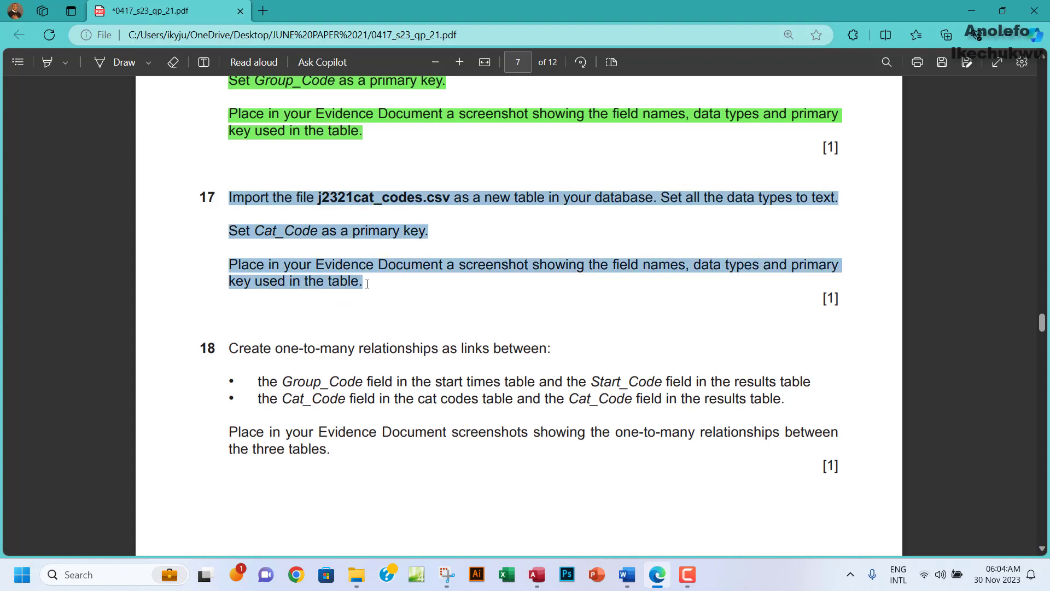
mouse_move(434, 222)
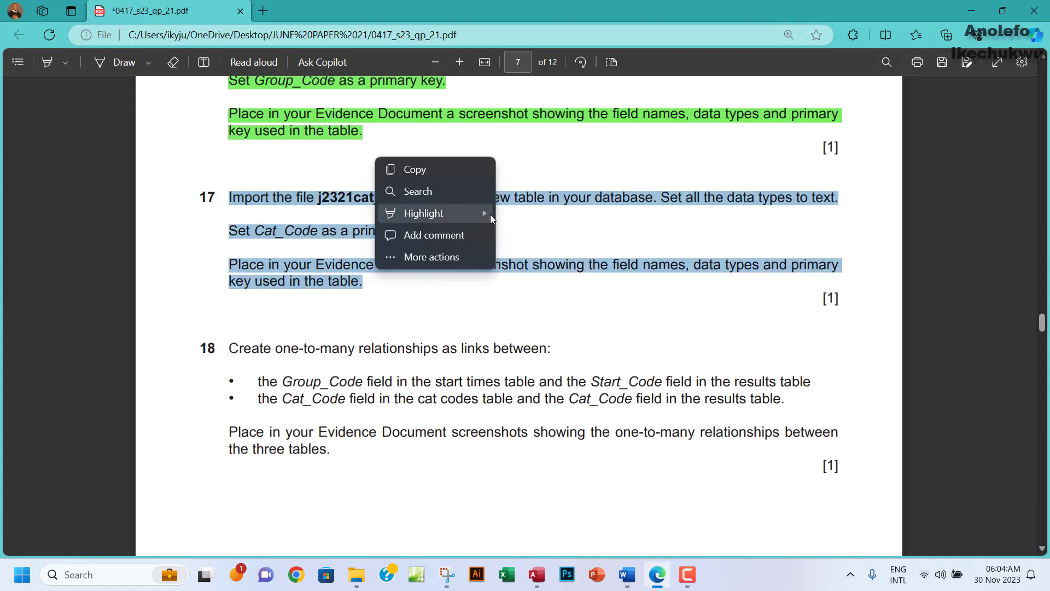
click(528, 232)
Review question 18, marking Group_Code and Start_Code in its first bullet.
scroll(406, 317, down, 3)
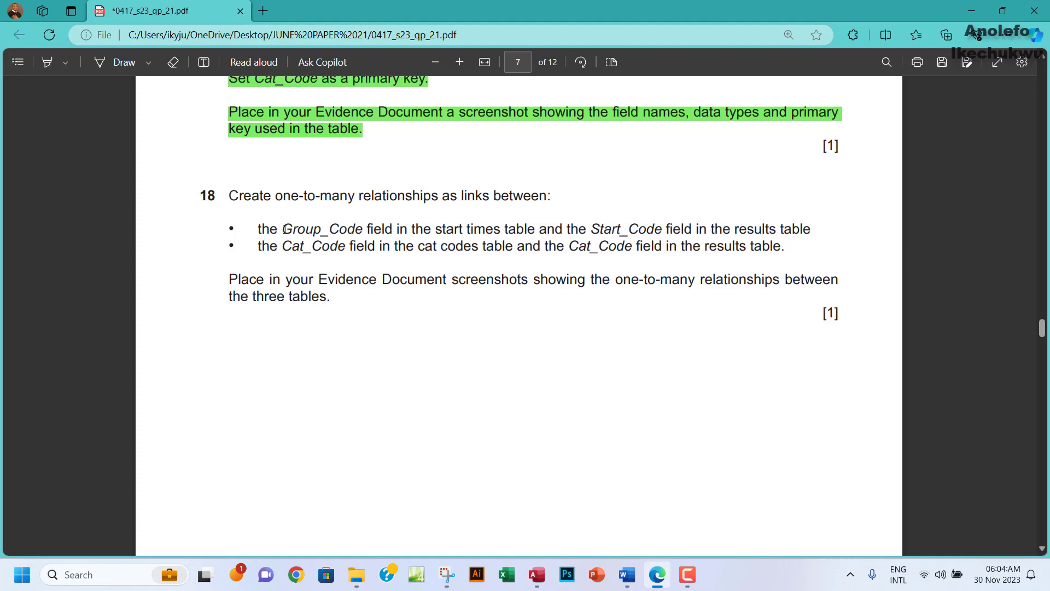
drag(282, 228, 365, 227)
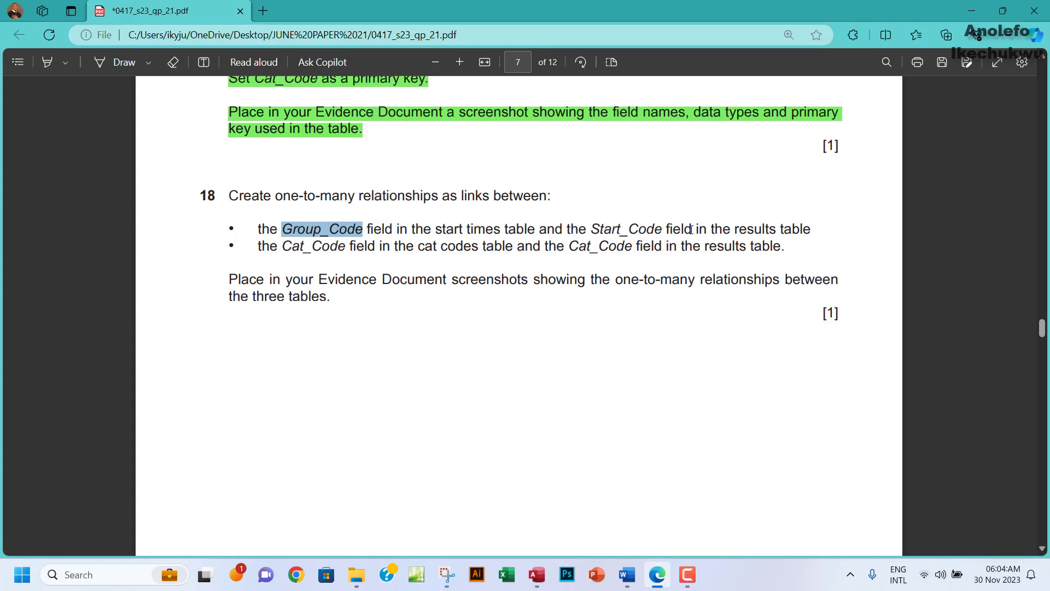
drag(691, 230, 711, 248)
click(734, 239)
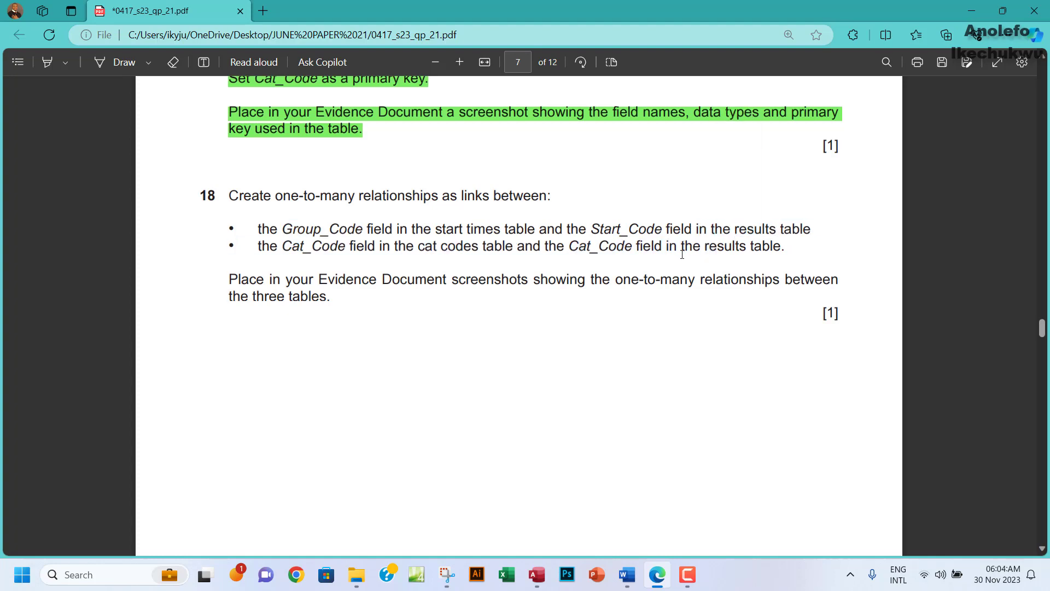
drag(280, 233, 360, 229)
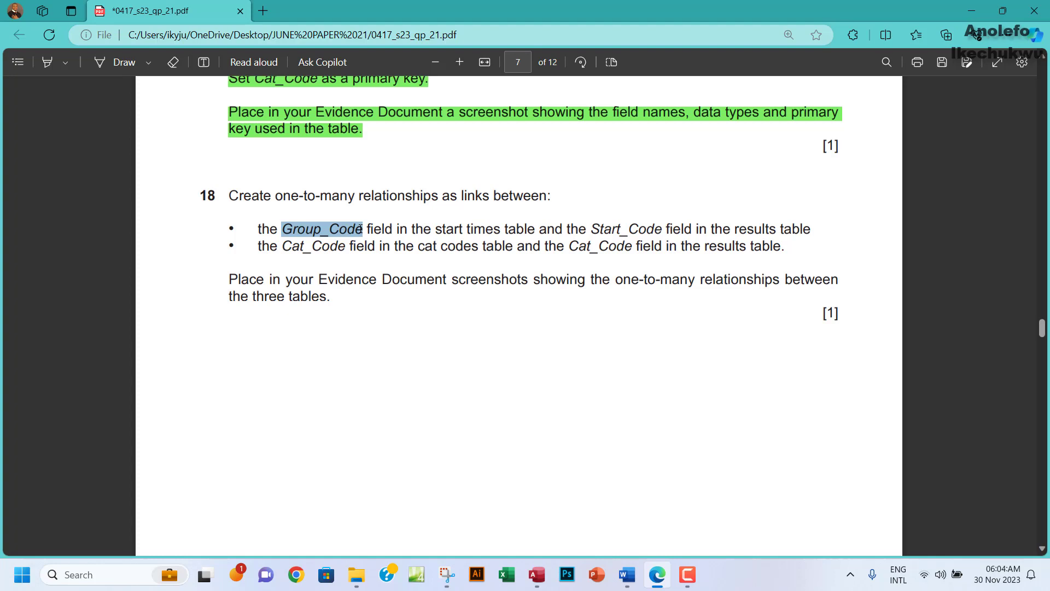
drag(592, 228, 660, 230)
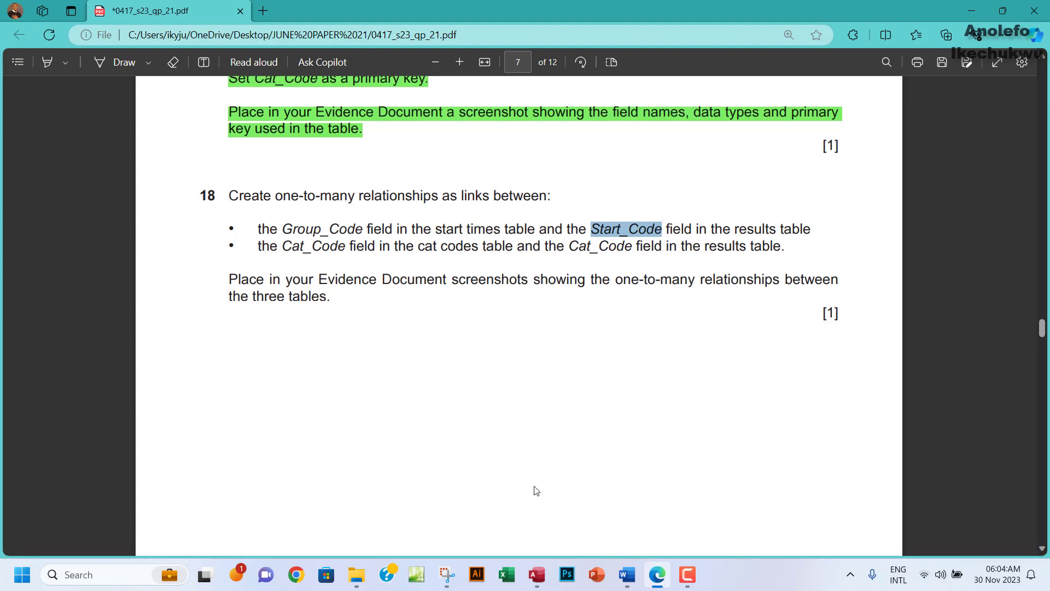
click(536, 575)
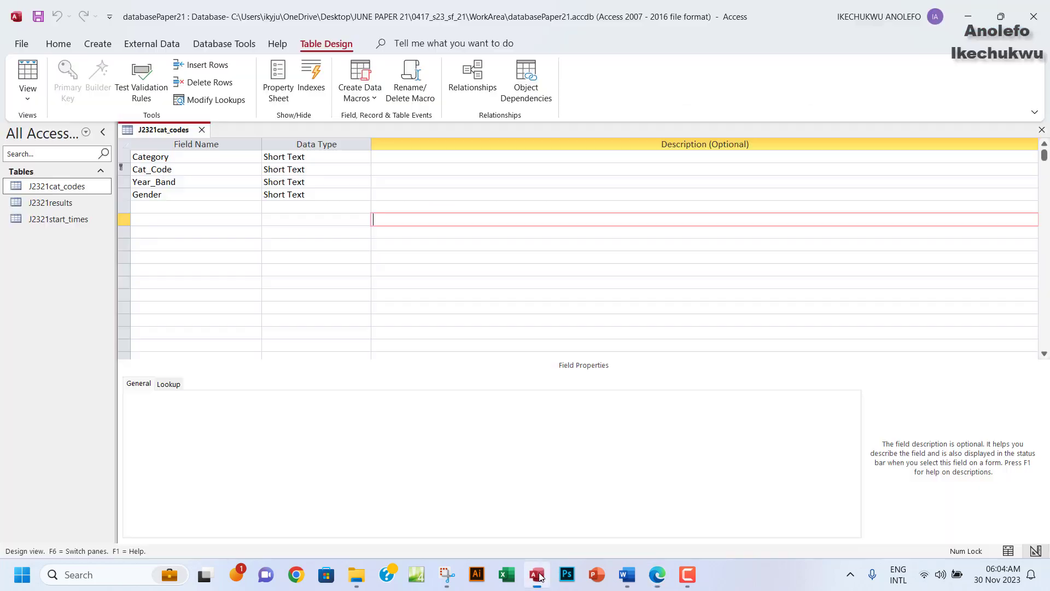
Close the J2321cat_codes design and open the Relationships window.
click(1041, 131)
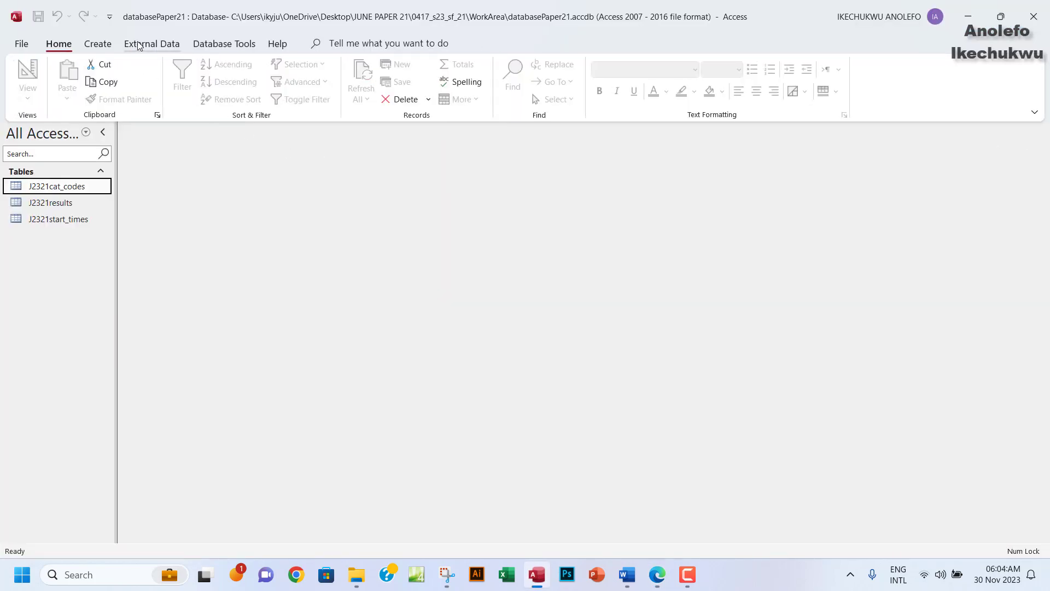
click(232, 45)
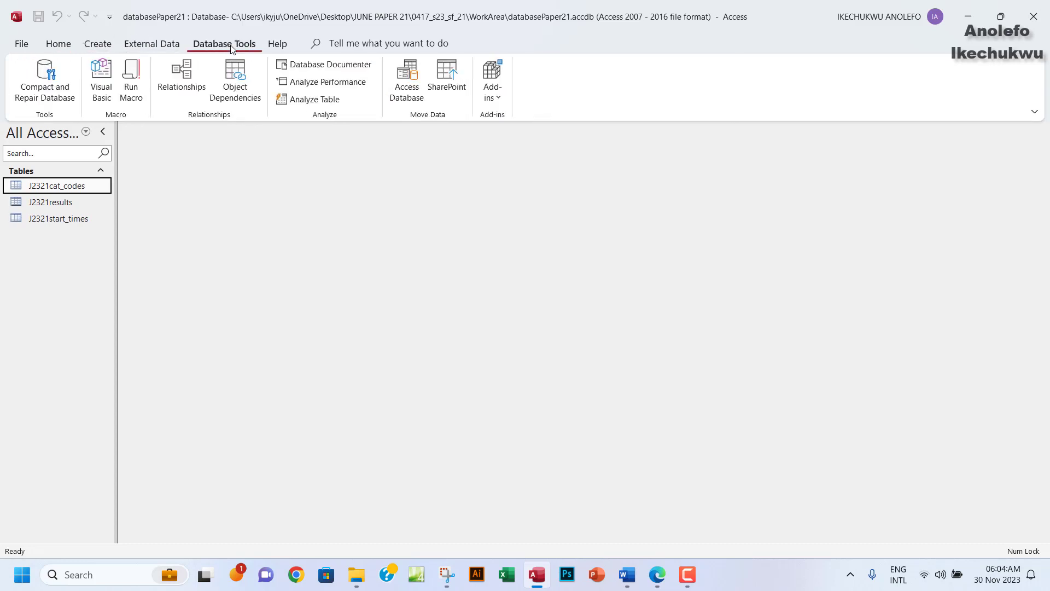
click(183, 88)
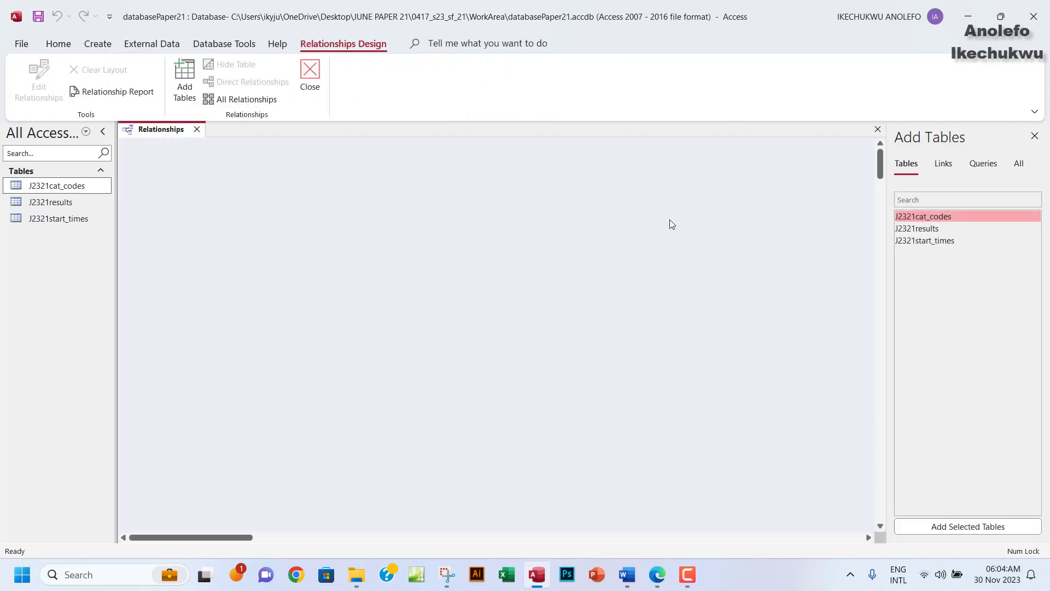
Add J2321cat_codes, J2321results and J2321start_times to the layout and spread them apart.
double_click(930, 217)
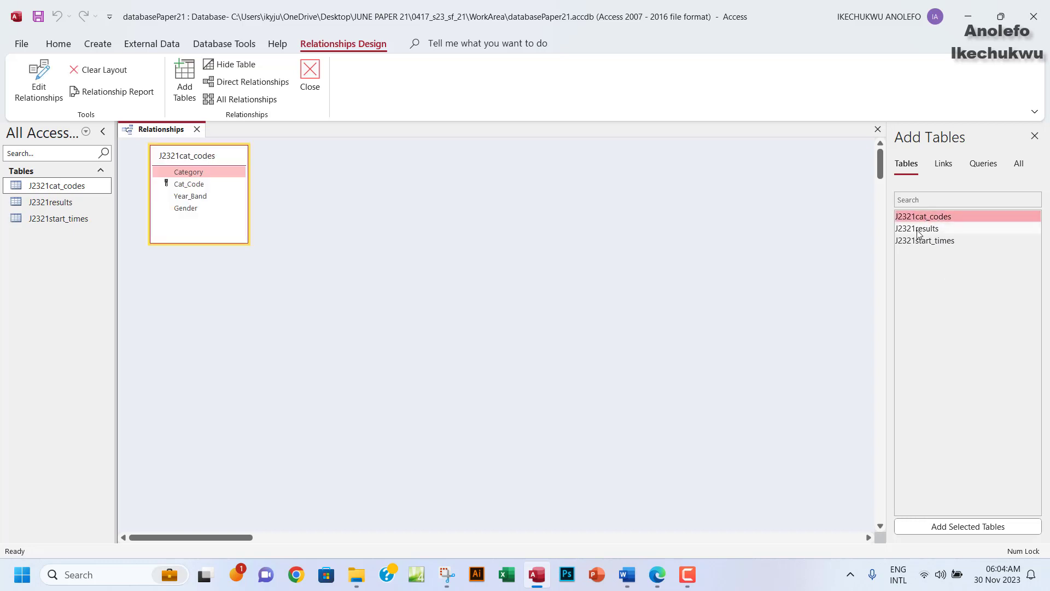
double_click(918, 230)
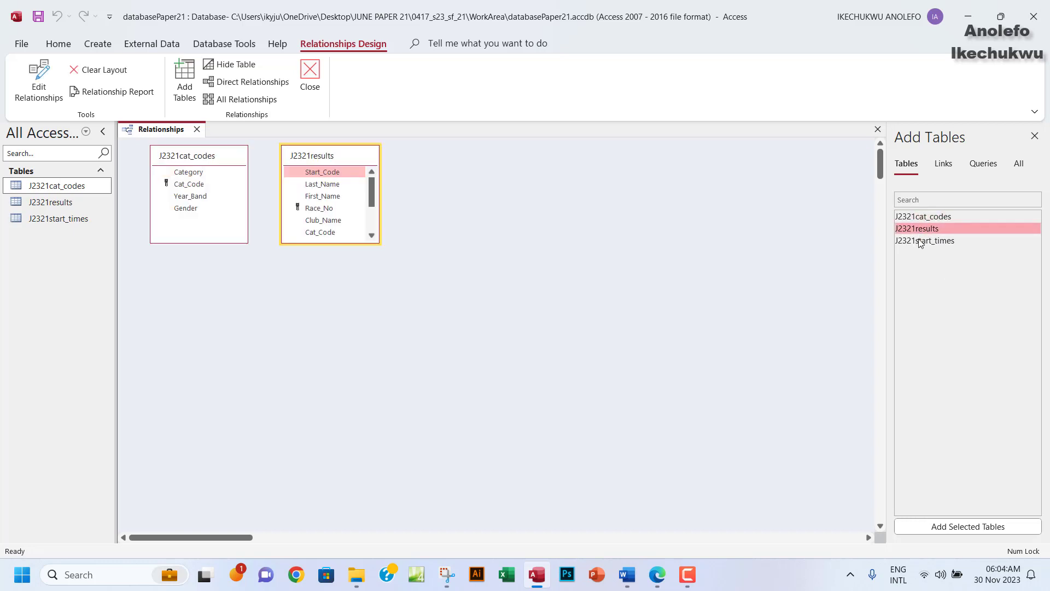
click(924, 245)
double_click(924, 244)
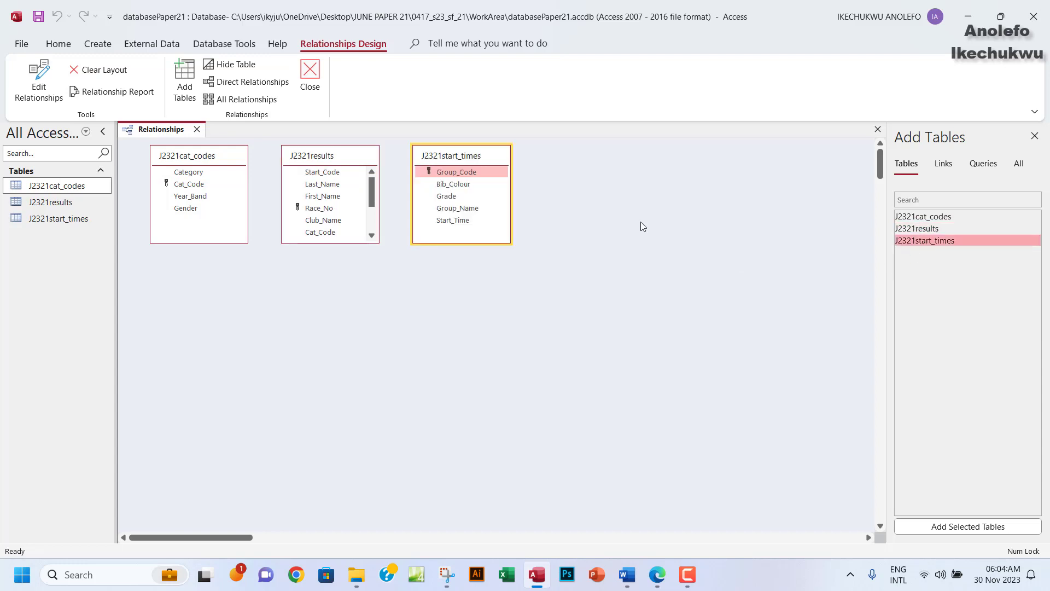
drag(470, 157, 549, 181)
drag(374, 168, 387, 184)
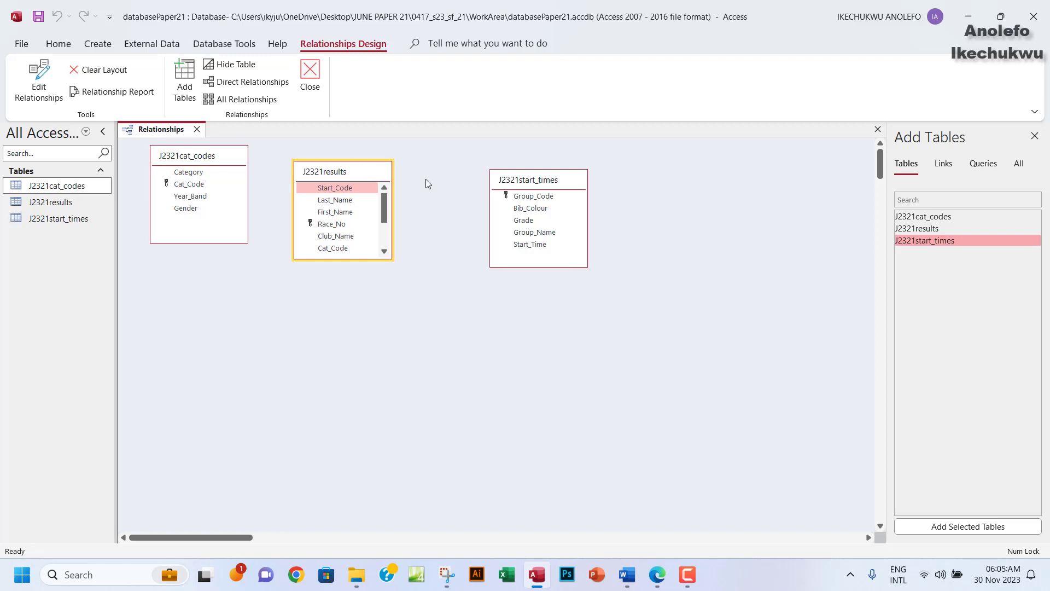
Drag Group_Code onto Start_Code in J2321results, then cancel after rechecking question 18.
click(657, 574)
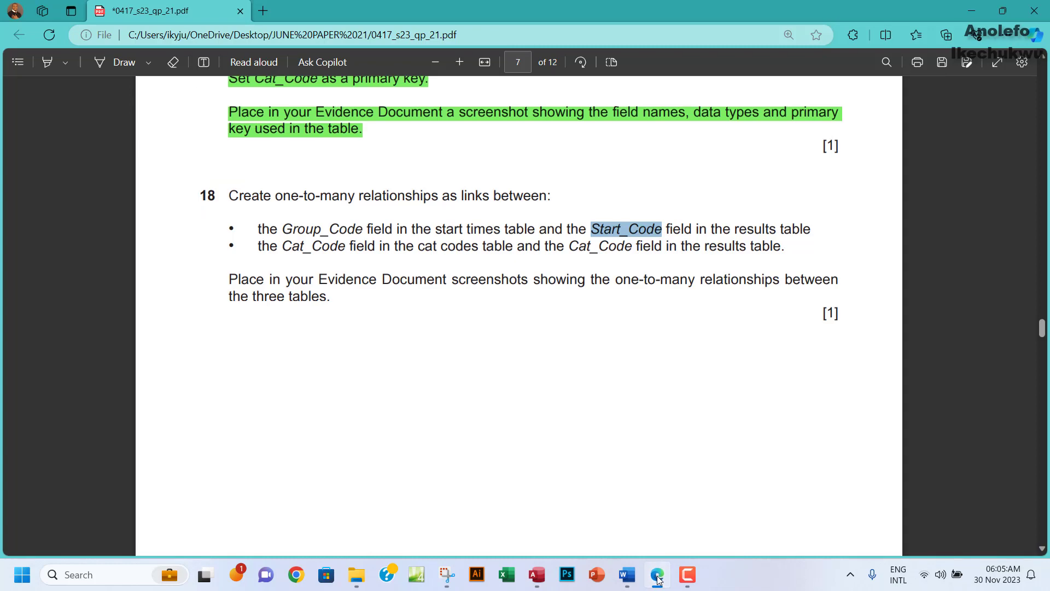
click(658, 575)
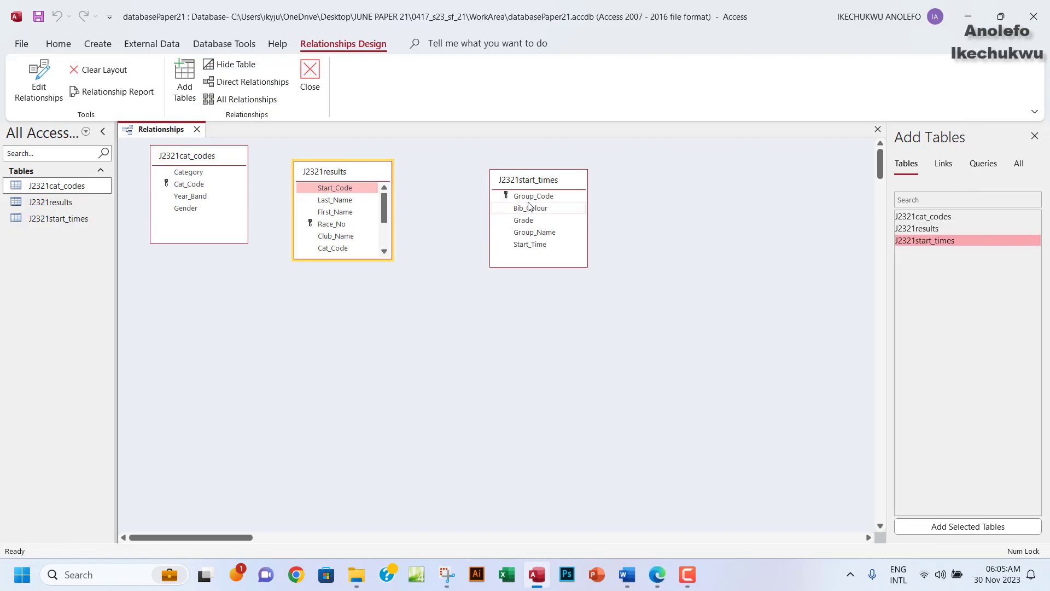
click(658, 574)
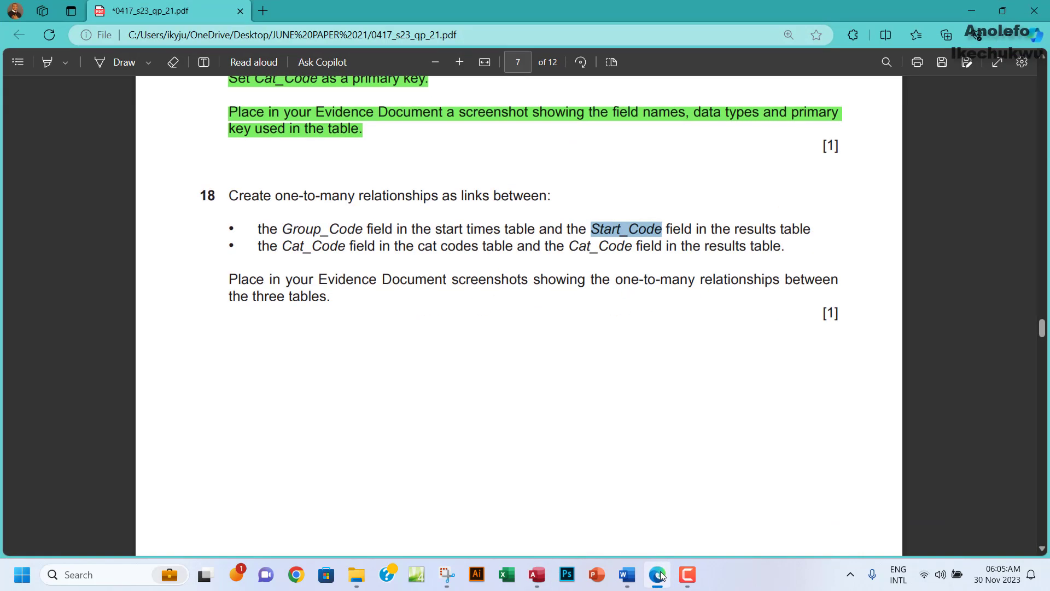
click(659, 574)
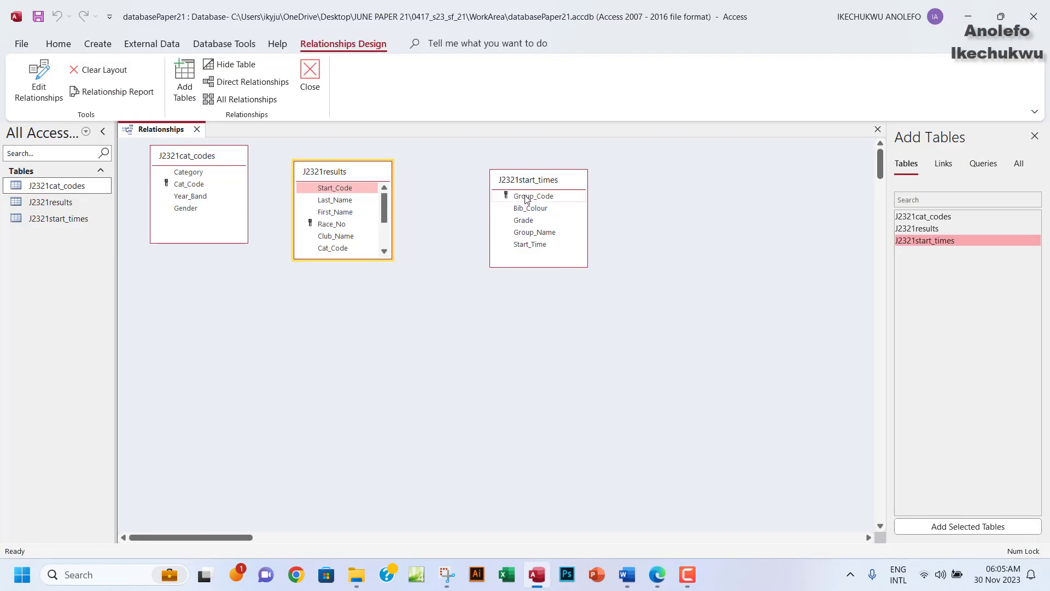
drag(525, 197, 336, 190)
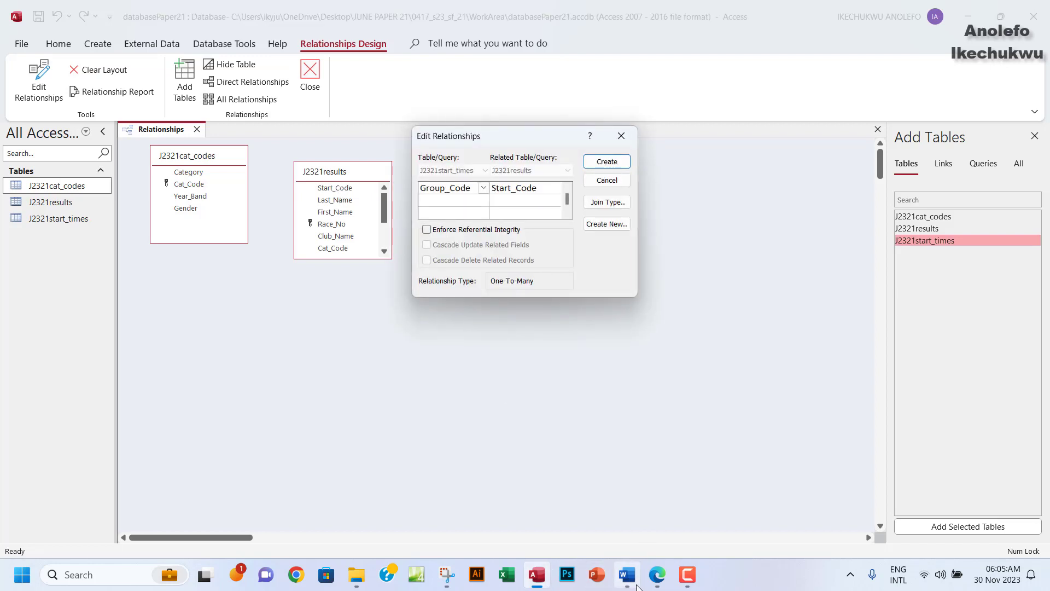
click(658, 576)
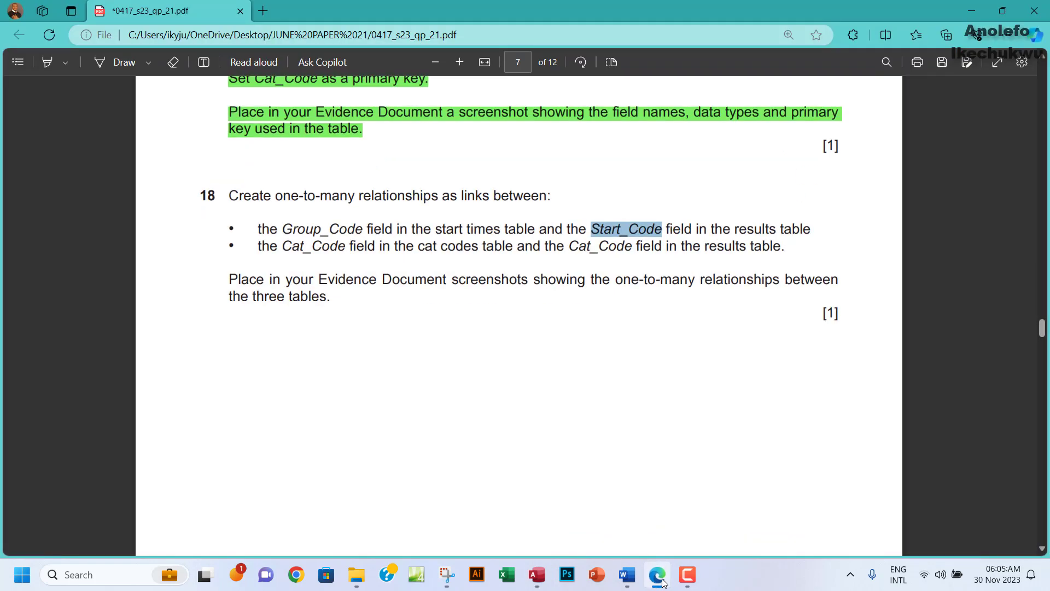
click(661, 578)
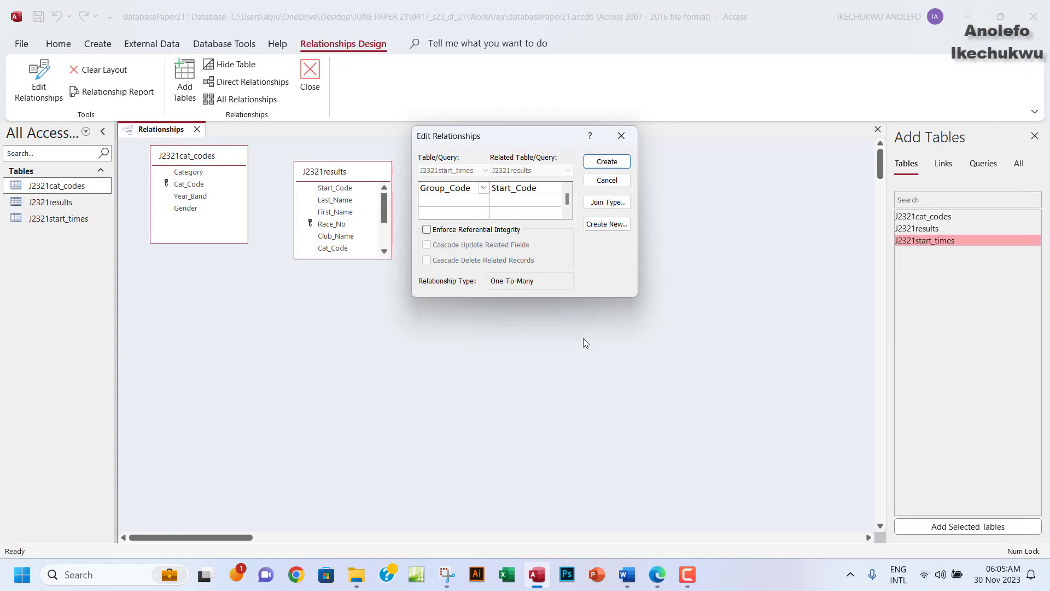
click(622, 136)
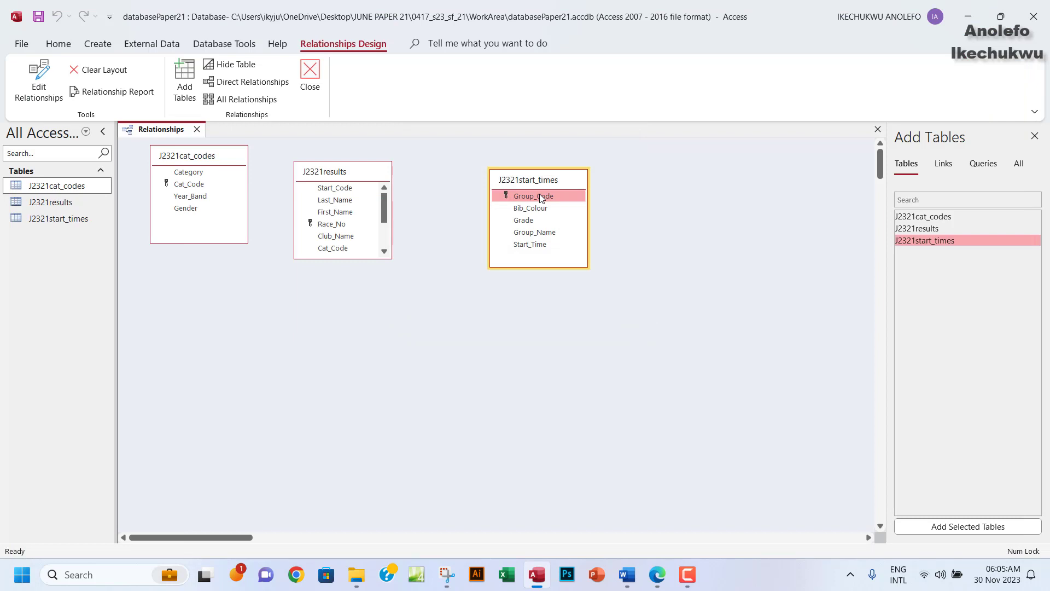
Relink Group_Code to Start_Code and create the one-to-many relationship.
drag(539, 194, 340, 189)
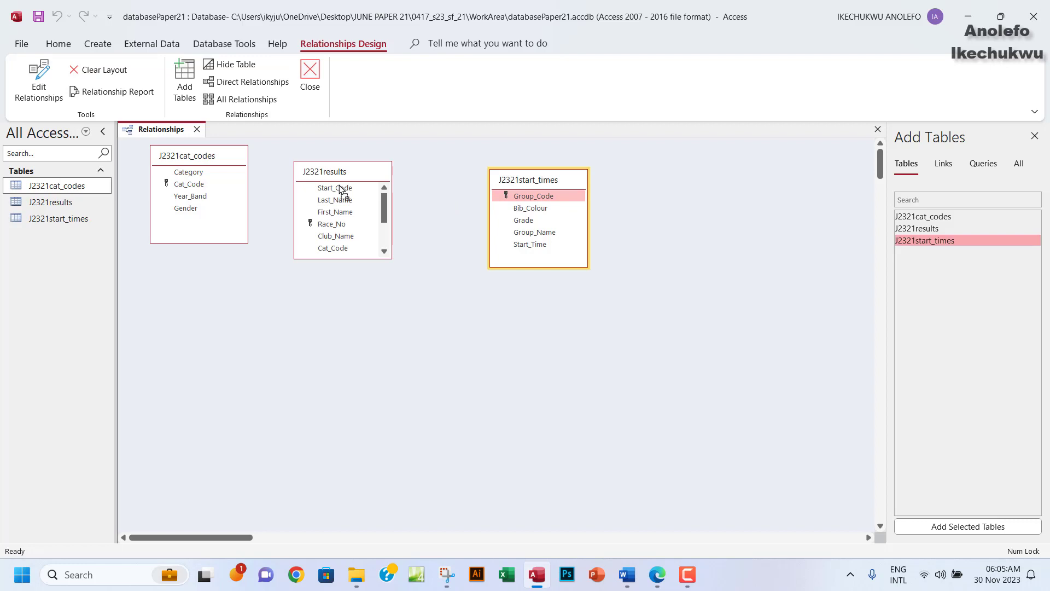
drag(340, 189, 339, 189)
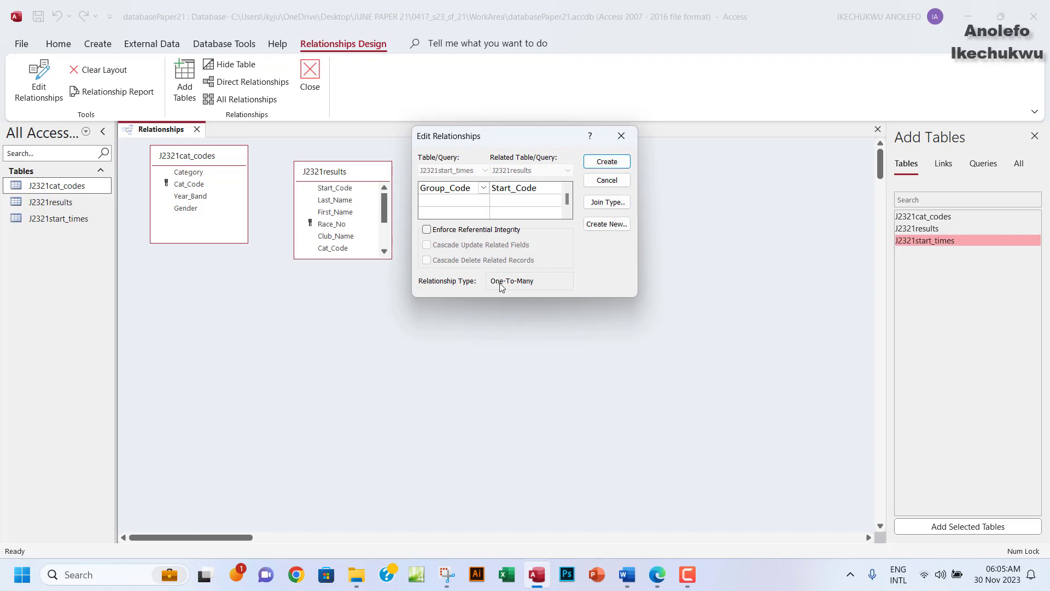
click(656, 575)
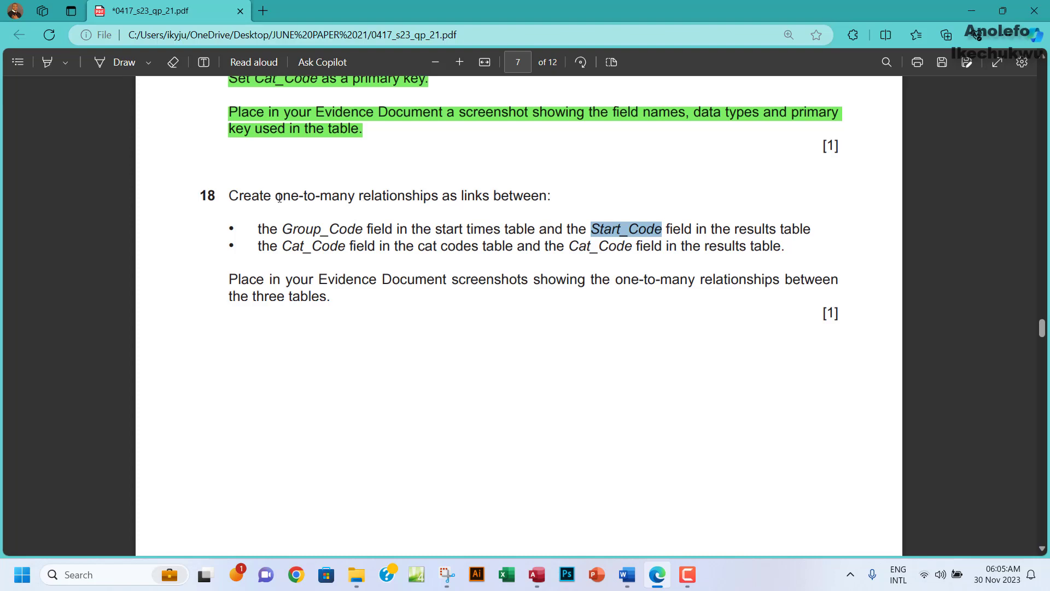
drag(264, 197, 355, 197)
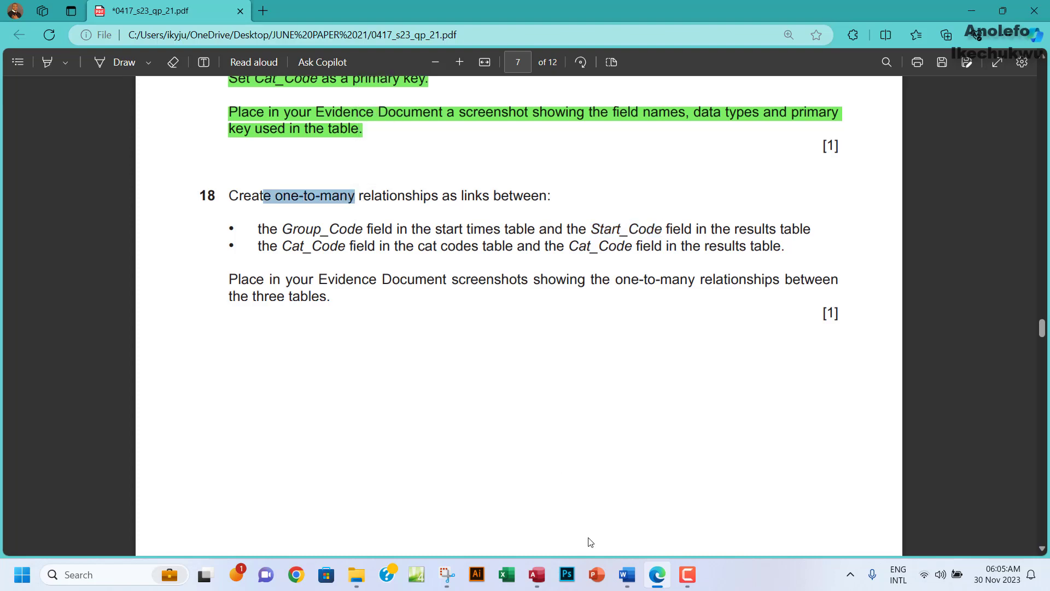
click(536, 574)
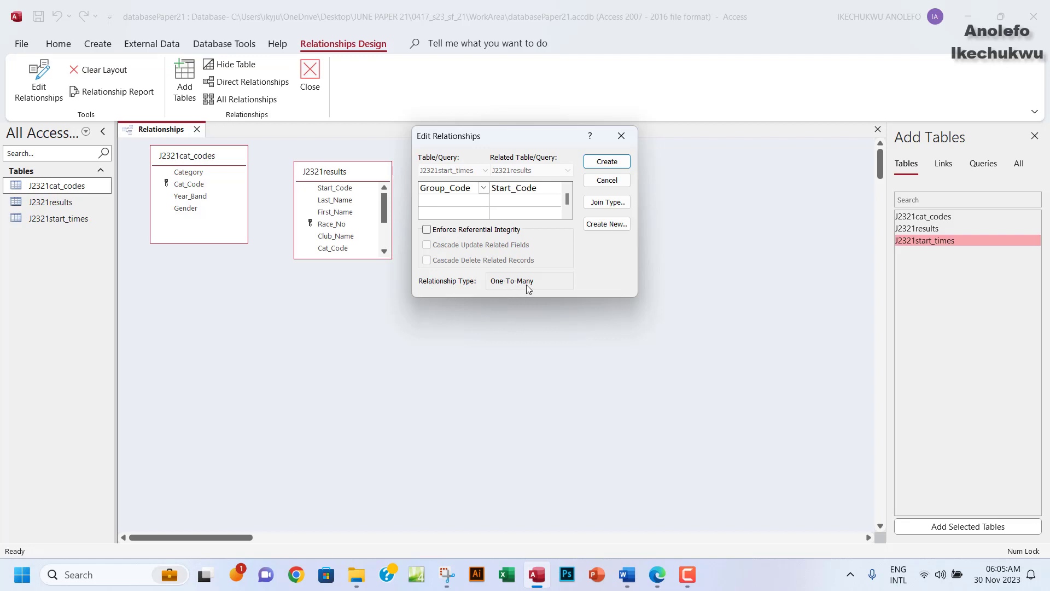
click(608, 161)
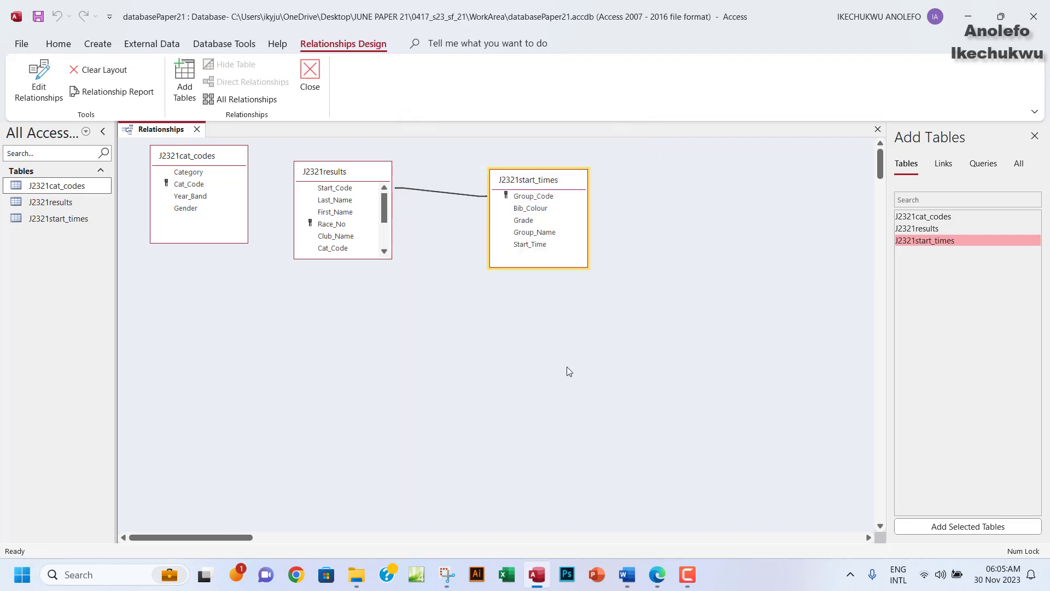
Relate Cat_Code in J2321cat_codes to Cat_Code in J2321results.
click(657, 576)
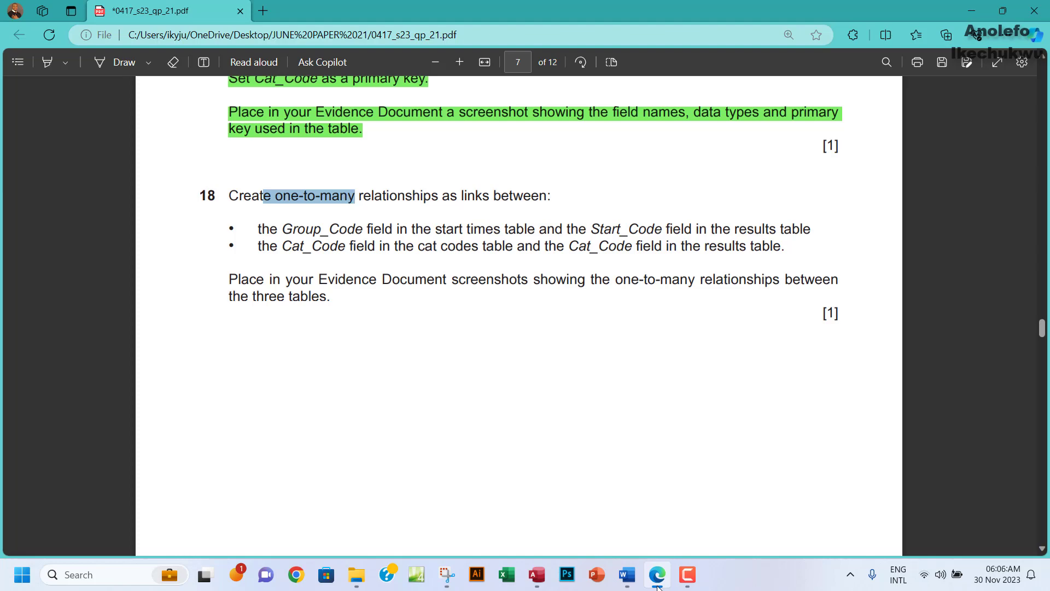
click(658, 582)
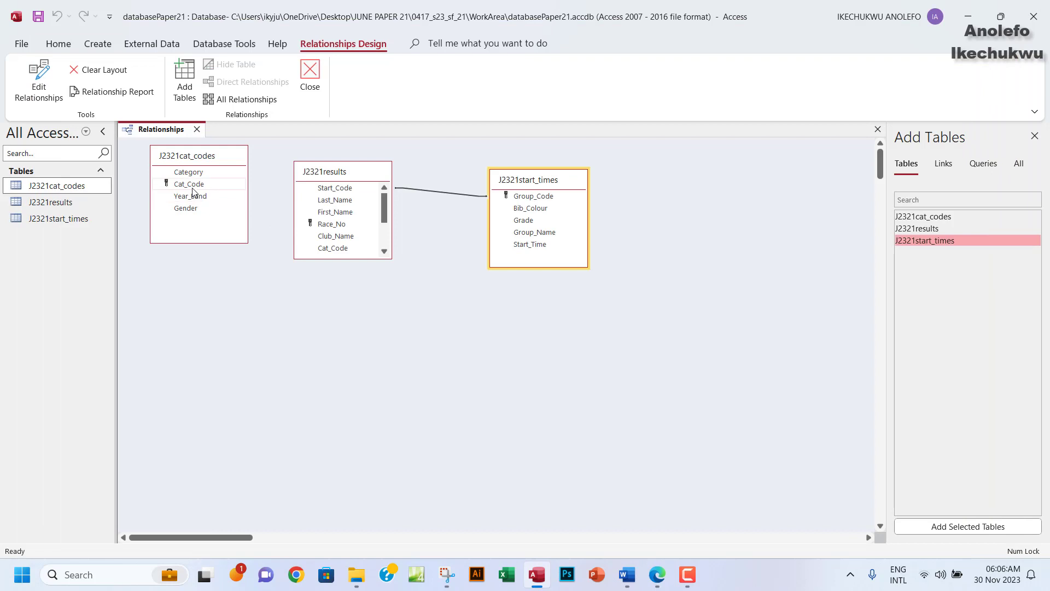
drag(192, 188, 335, 209)
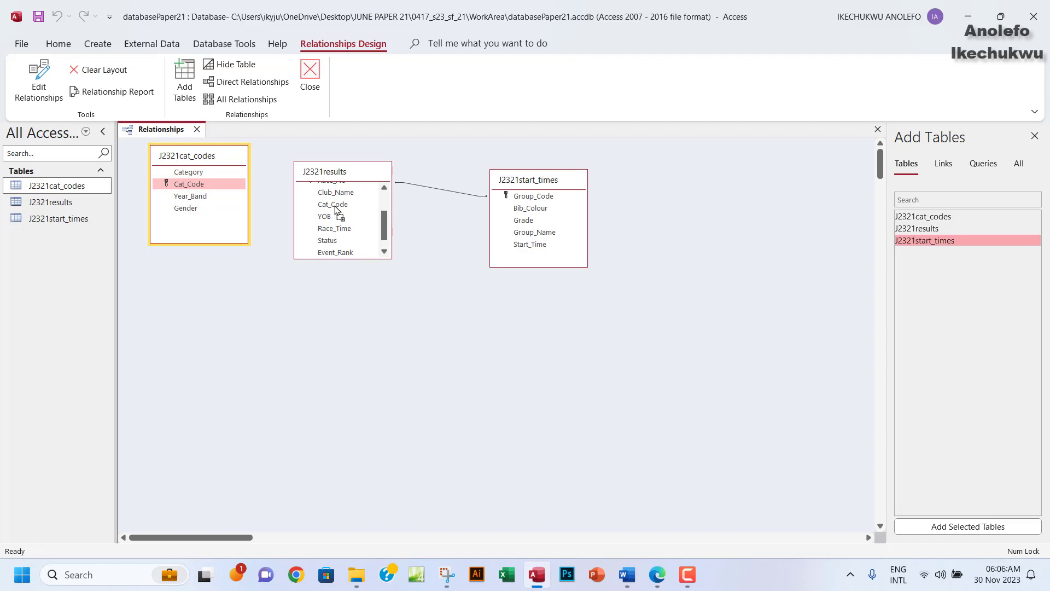
drag(335, 209, 335, 206)
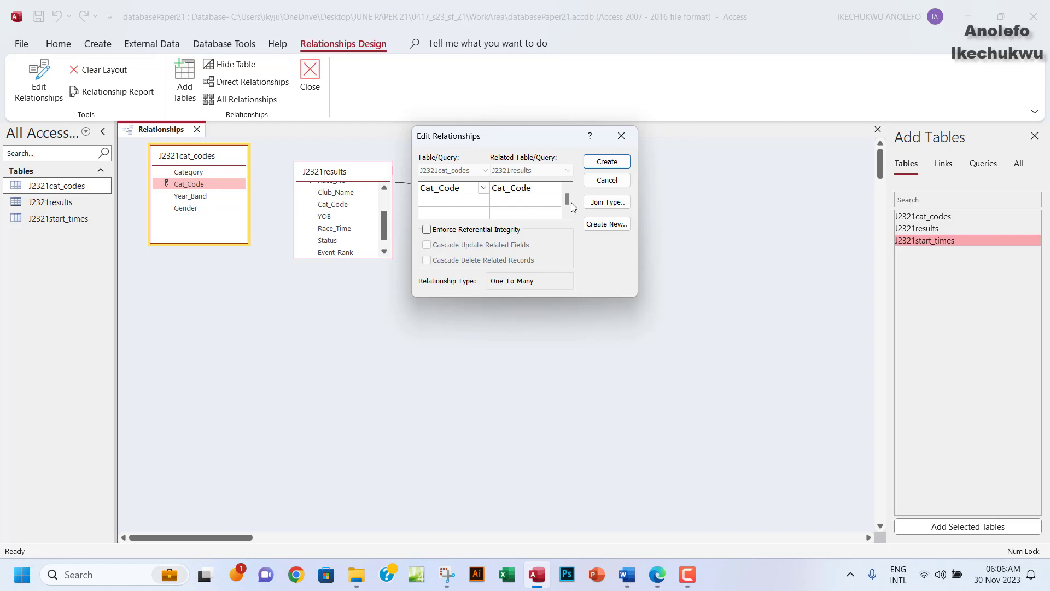
click(598, 163)
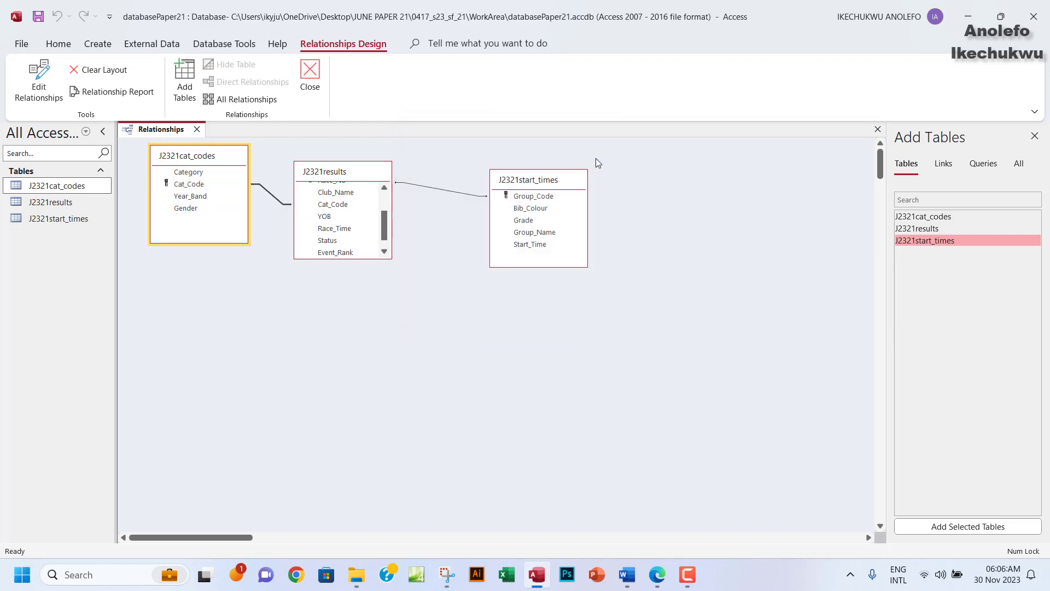
Move J2321results and J2321start_times apart to tidy the diagram.
drag(356, 166, 411, 182)
drag(572, 186, 630, 204)
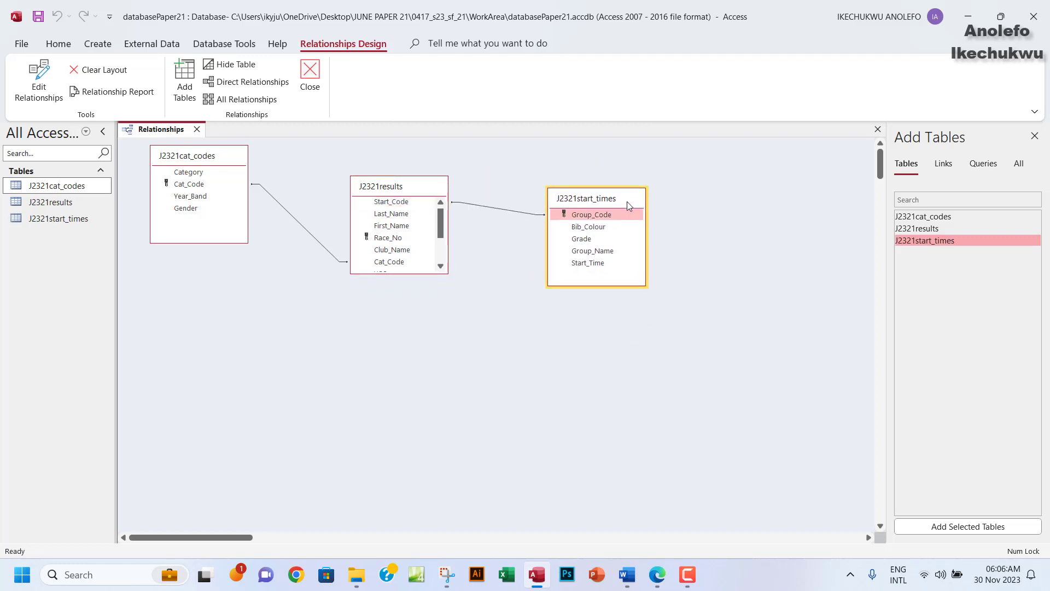
click(657, 574)
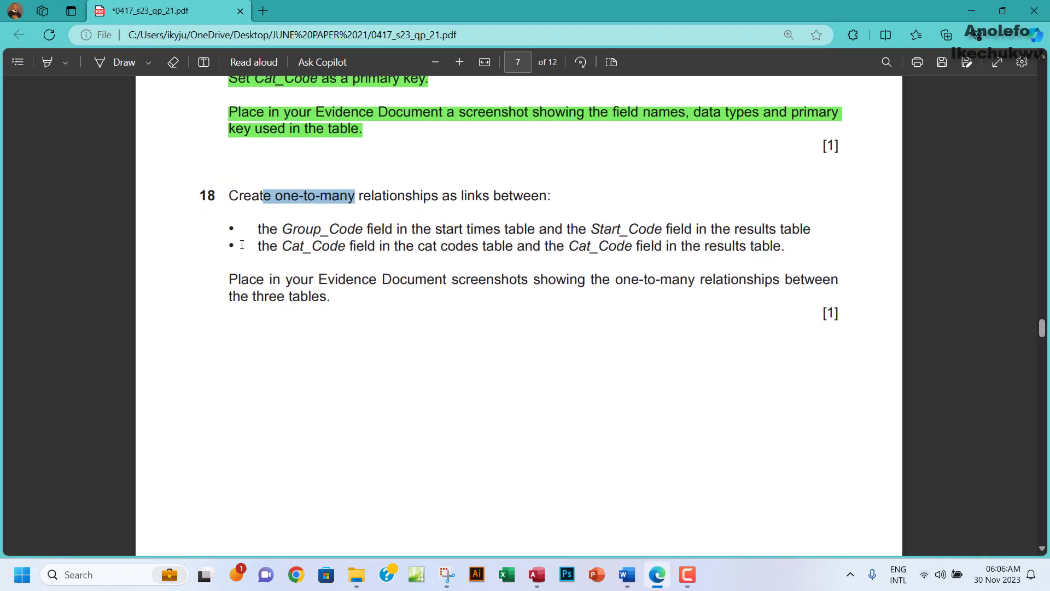
Reread question 18's instruction to place the relationships screenshot in the evidence document.
drag(228, 279, 337, 306)
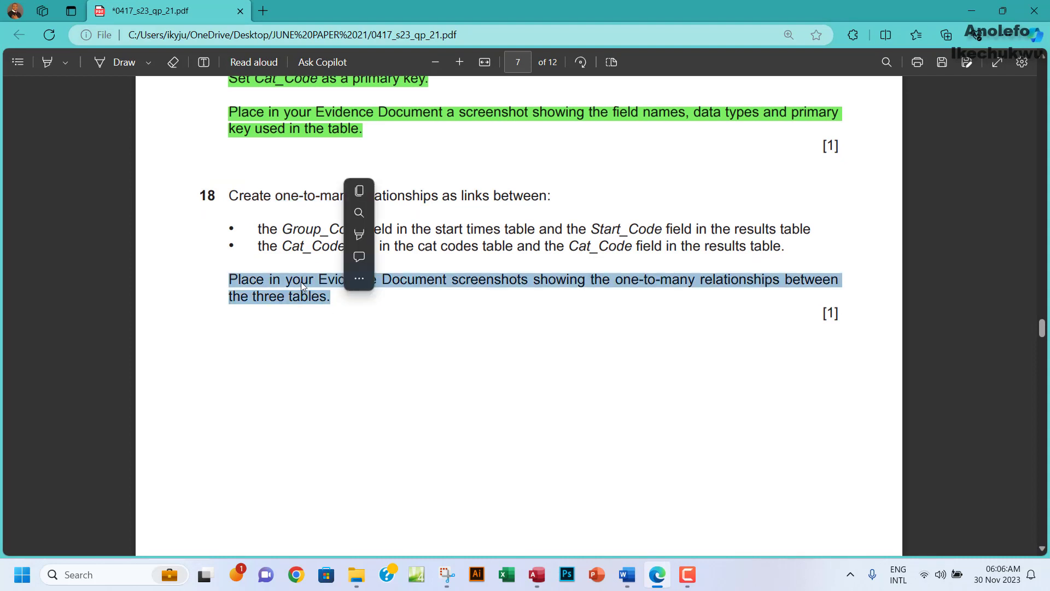
click(366, 310)
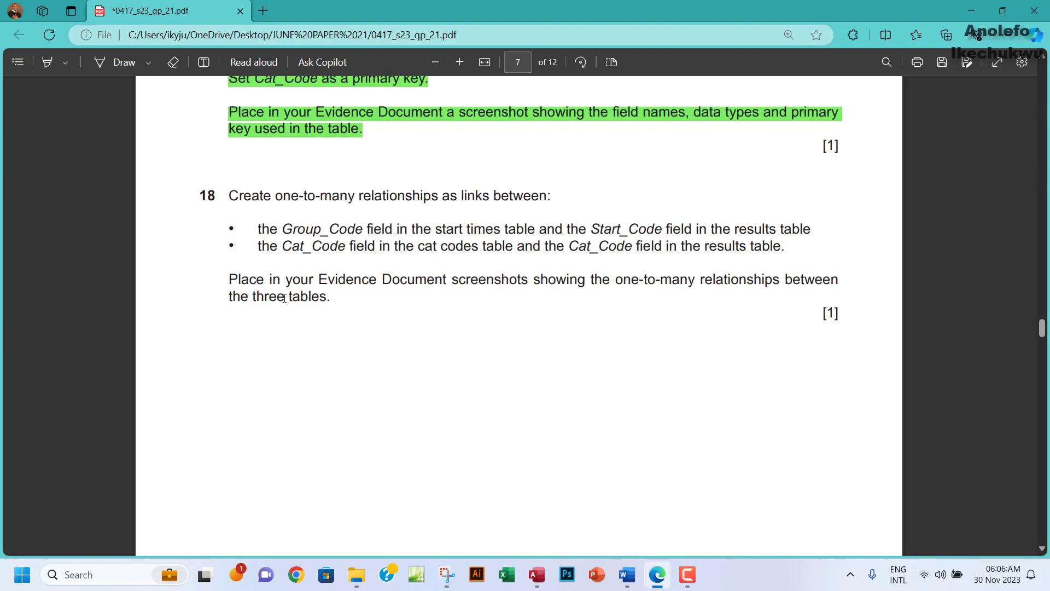
click(534, 575)
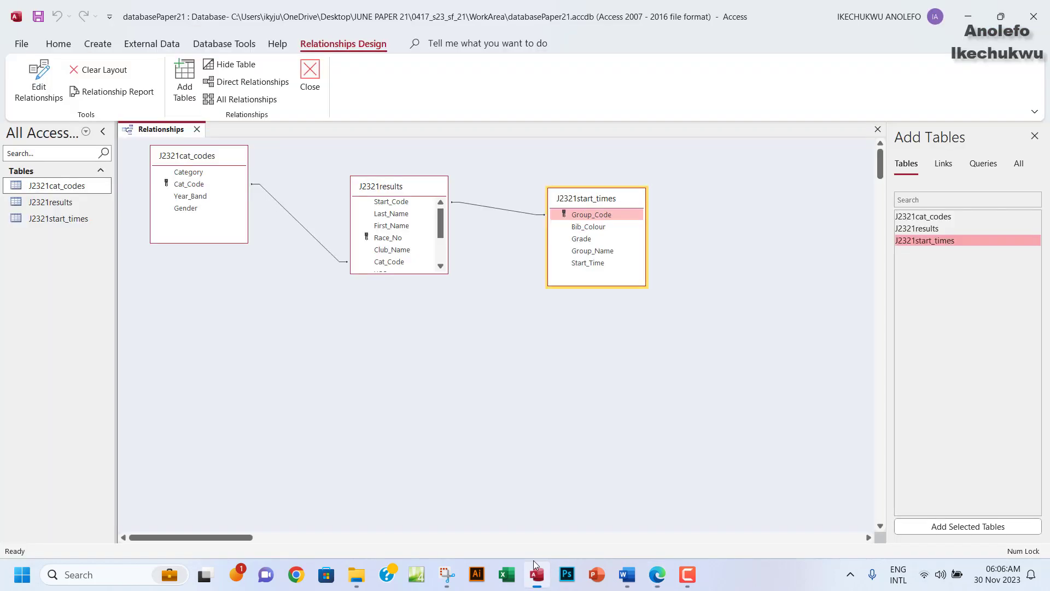
Enforce referential integrity on the Cat_Code relationship.
double_click(300, 225)
drag(500, 137, 318, 146)
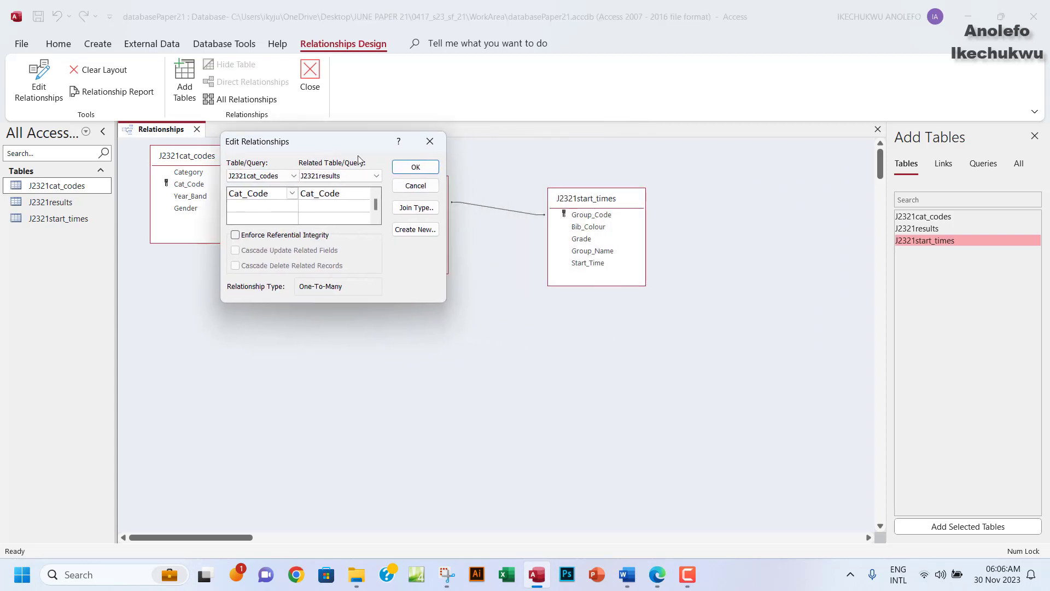
double_click(490, 208)
click(430, 142)
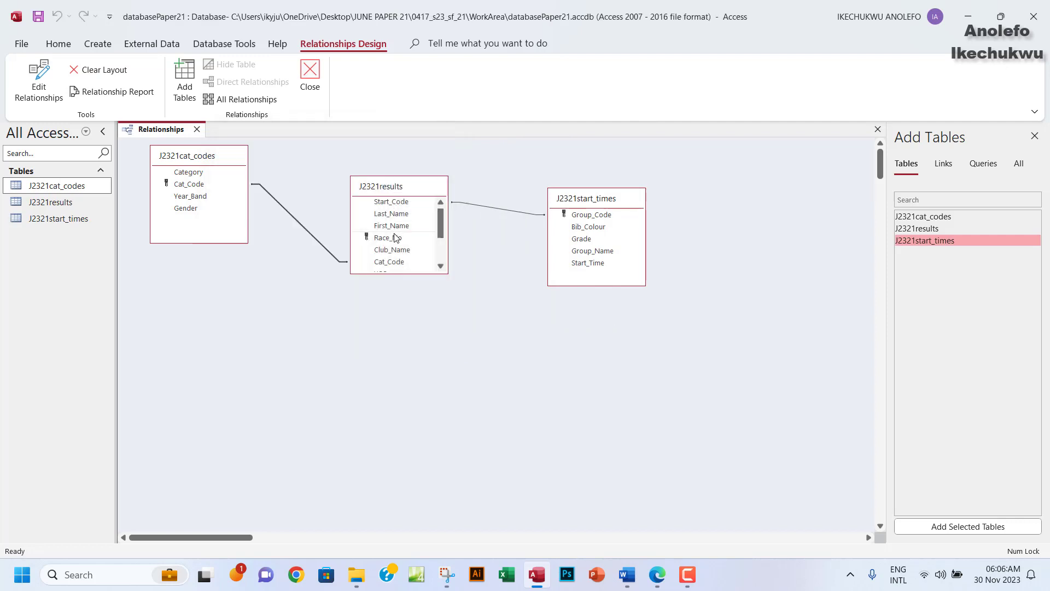
double_click(293, 218)
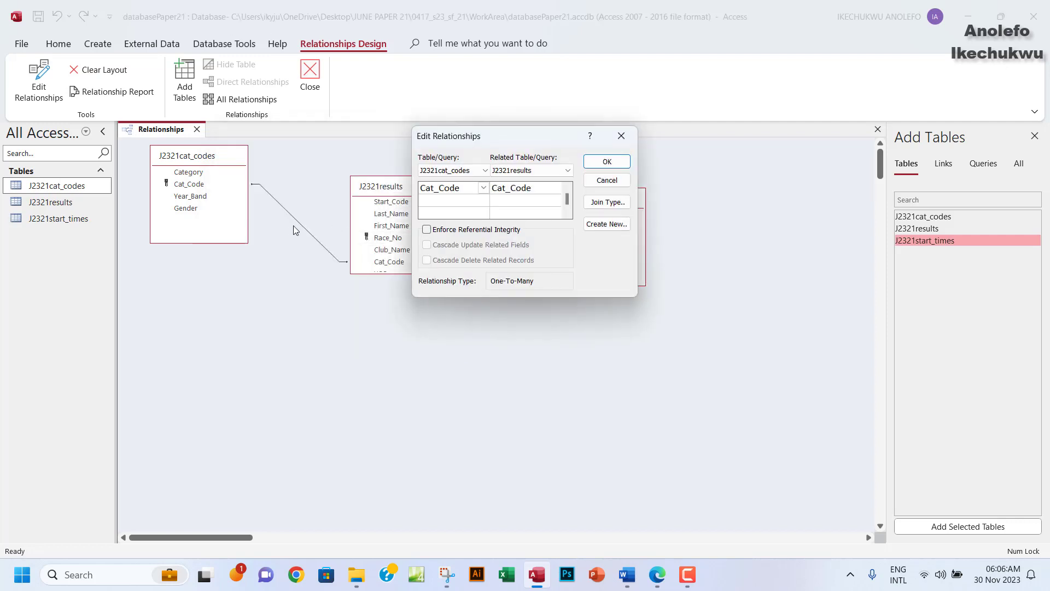
click(426, 230)
click(606, 161)
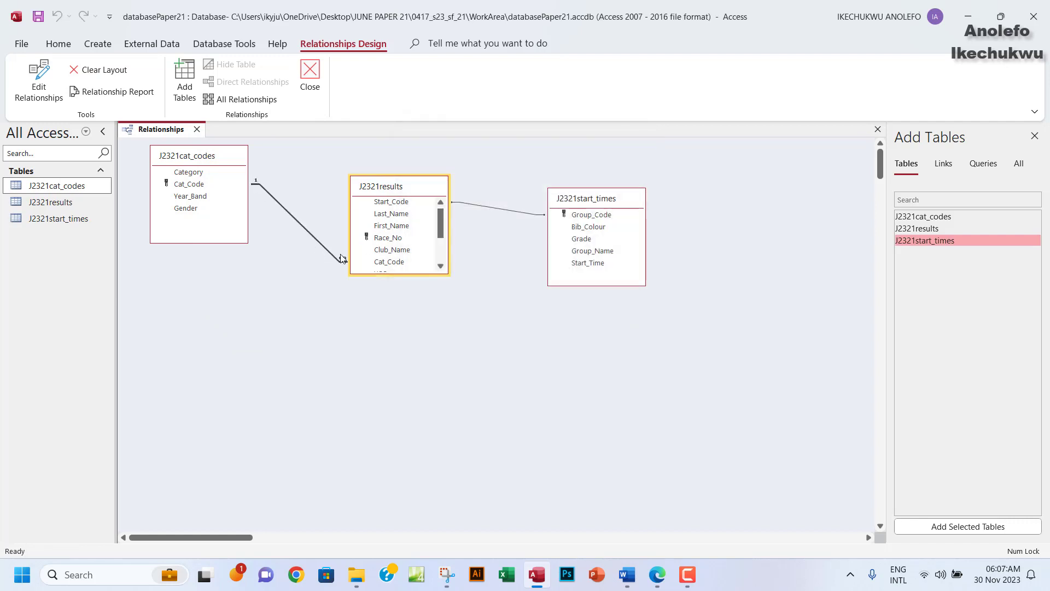
Enforce referential integrity on the Group_Code–Start_Code link and reposition J2321start_times.
right_click(497, 213)
key(Escape)
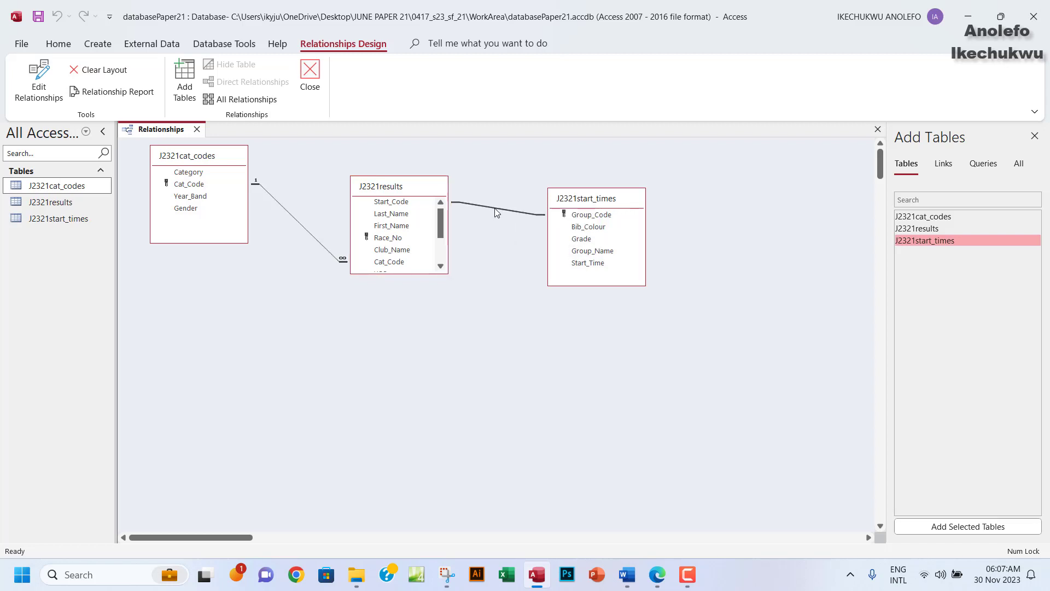
double_click(496, 213)
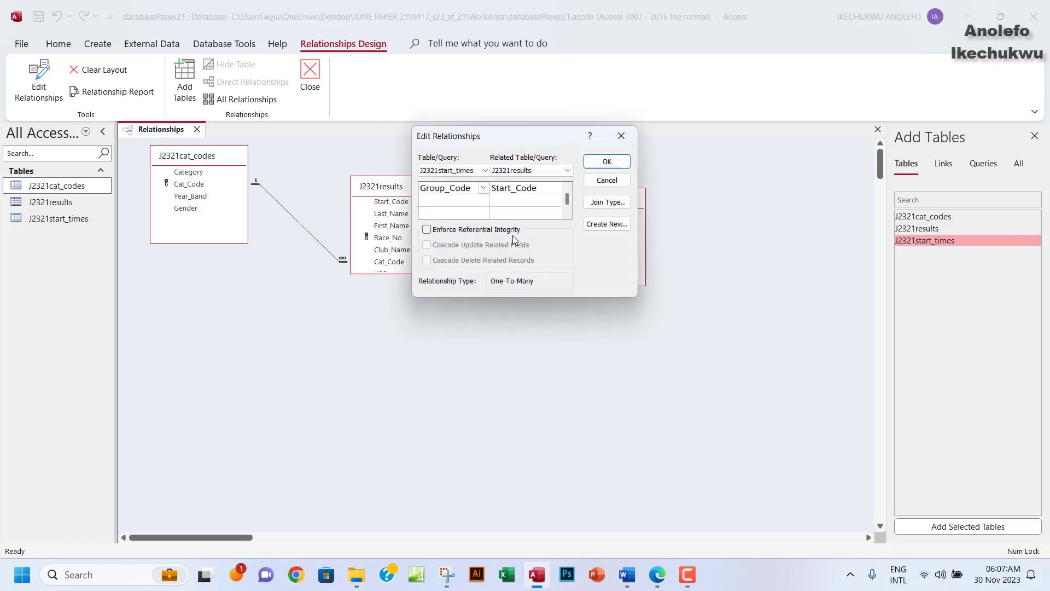
click(427, 230)
click(606, 163)
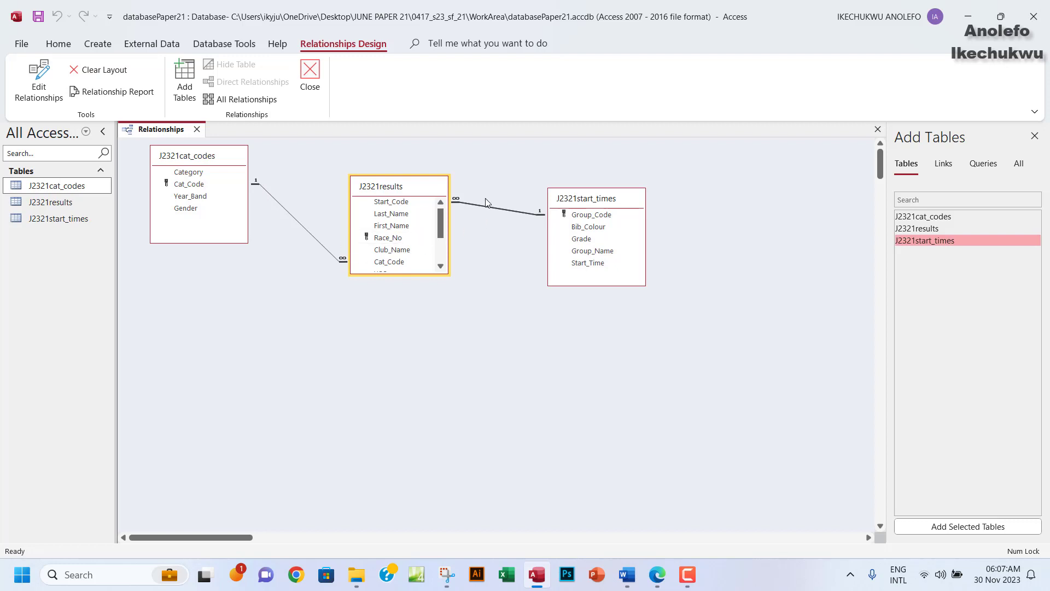
drag(614, 203, 569, 250)
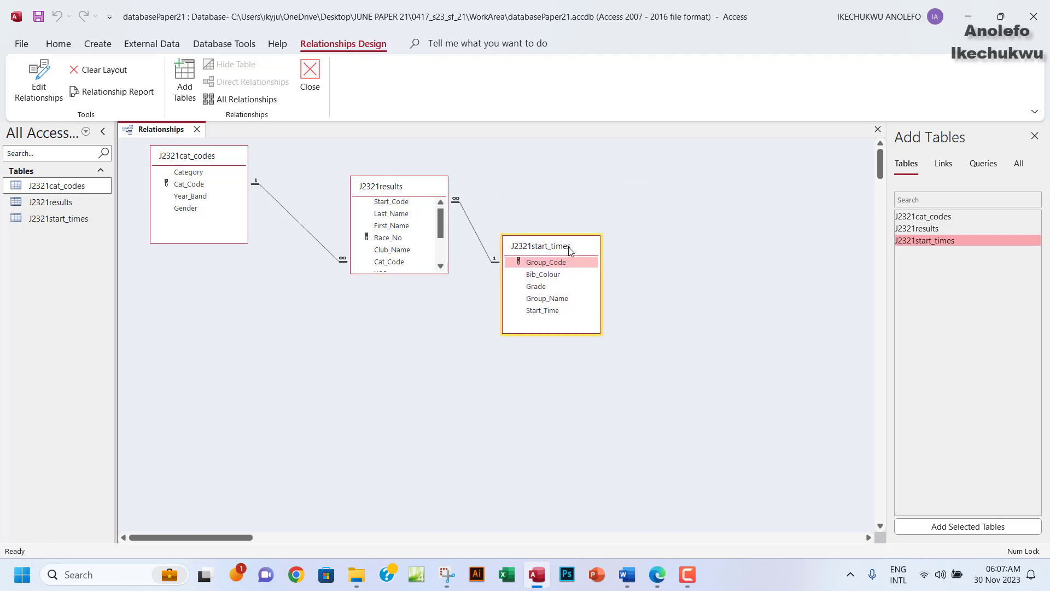
Line up J2321cat_codes and J2321start_times level with J2321results in the diagram.
drag(222, 158, 268, 170)
drag(532, 247, 533, 221)
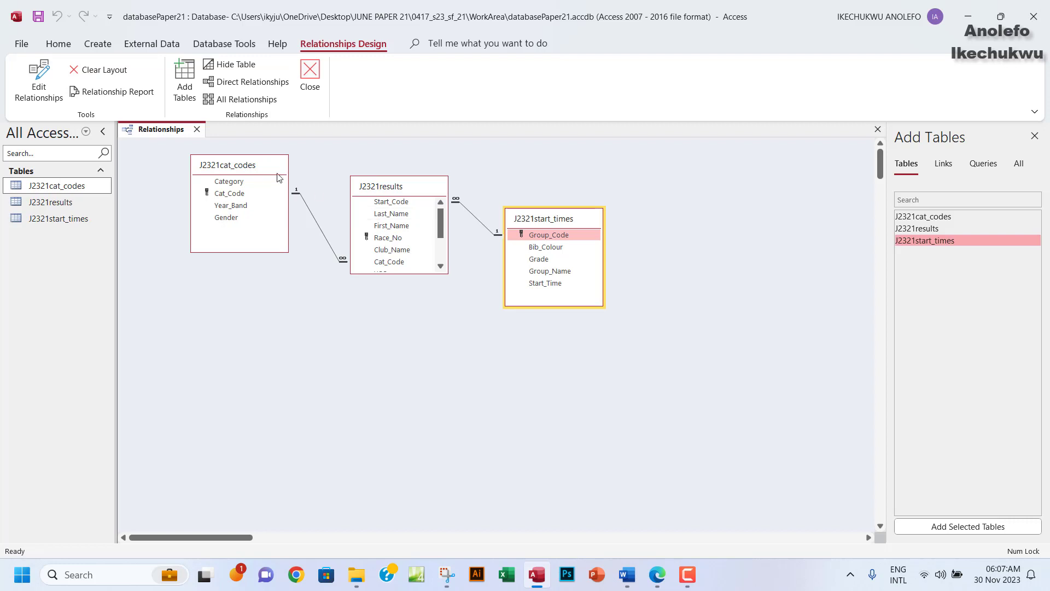
drag(276, 172, 275, 187)
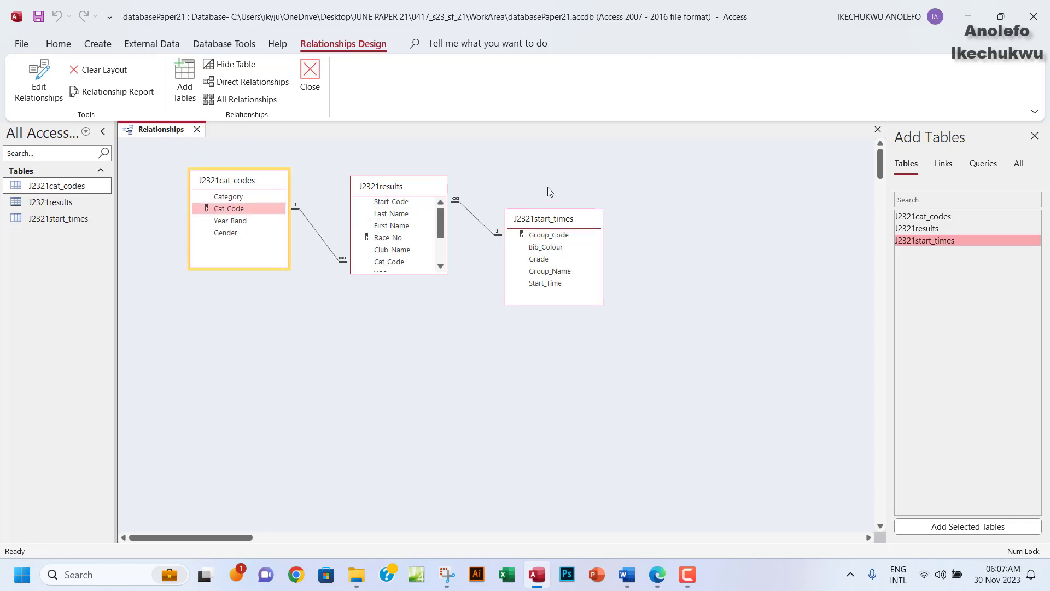
drag(566, 222, 575, 208)
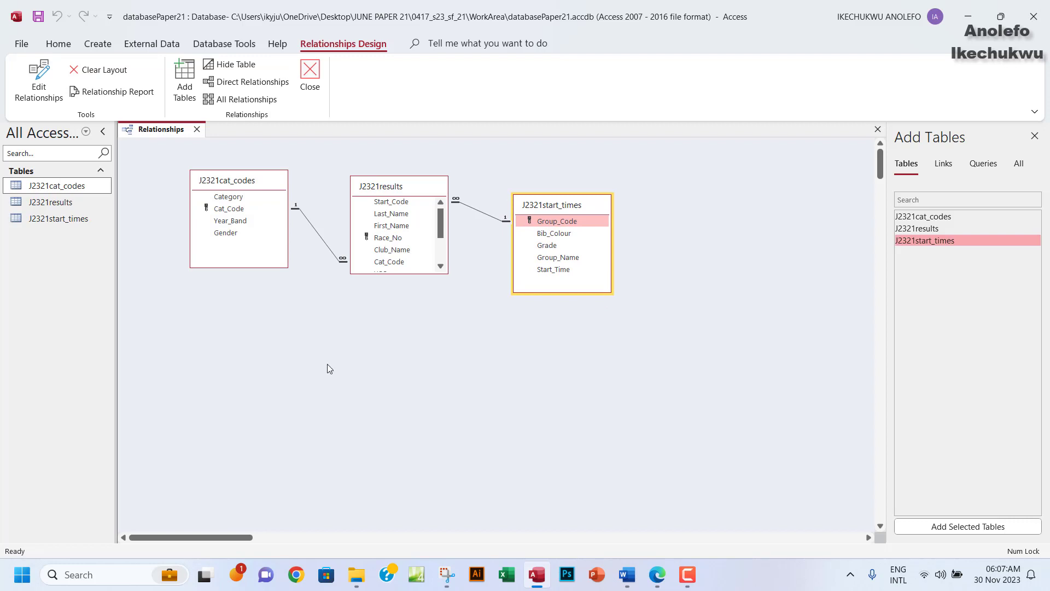
click(658, 579)
click(658, 581)
Snip the three related tables in the relationships diagram.
click(447, 575)
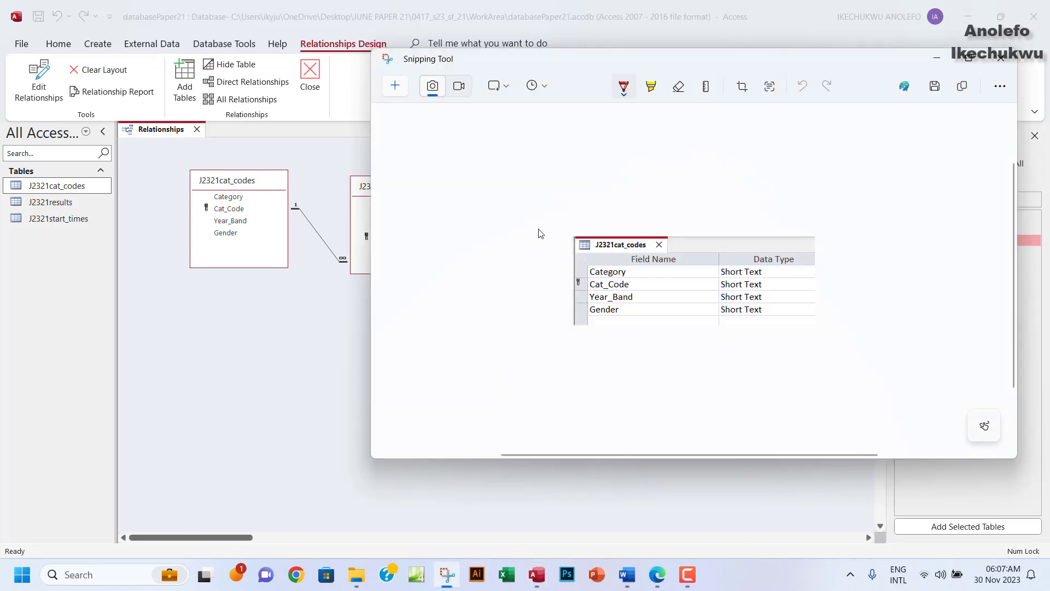
click(396, 86)
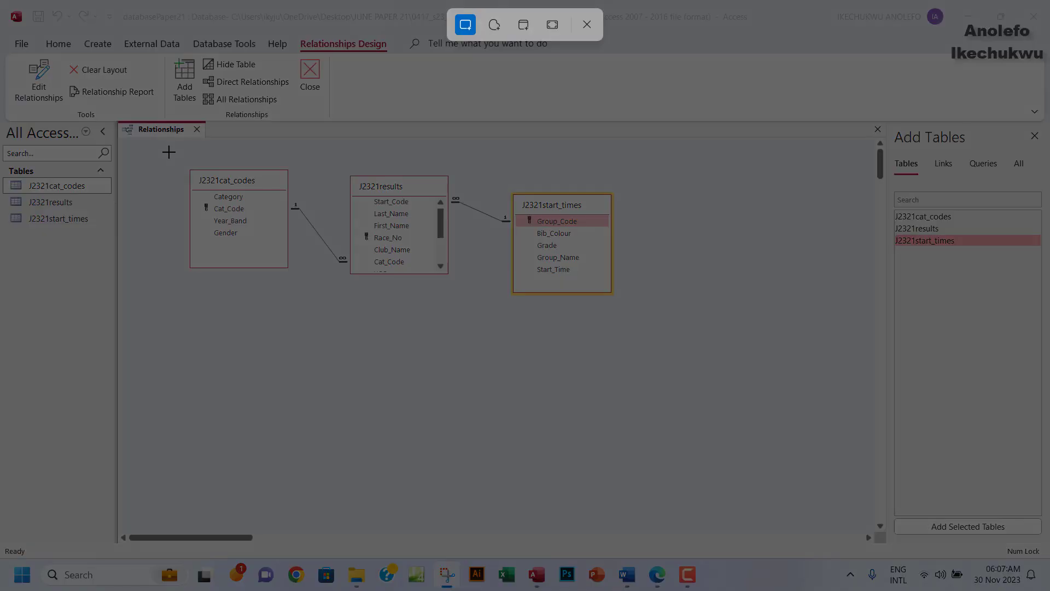
drag(179, 159, 621, 301)
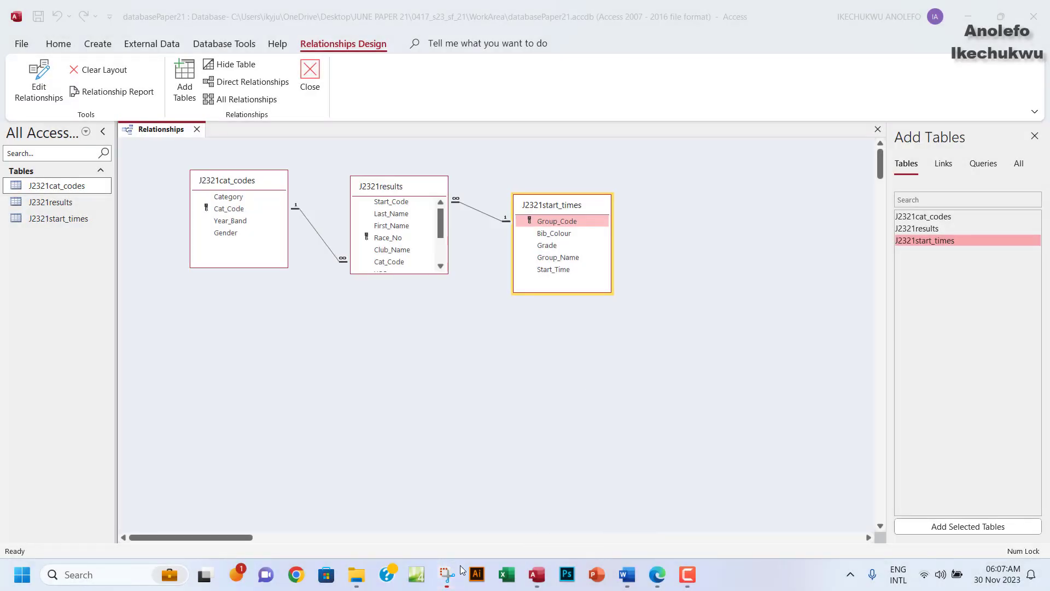
click(447, 575)
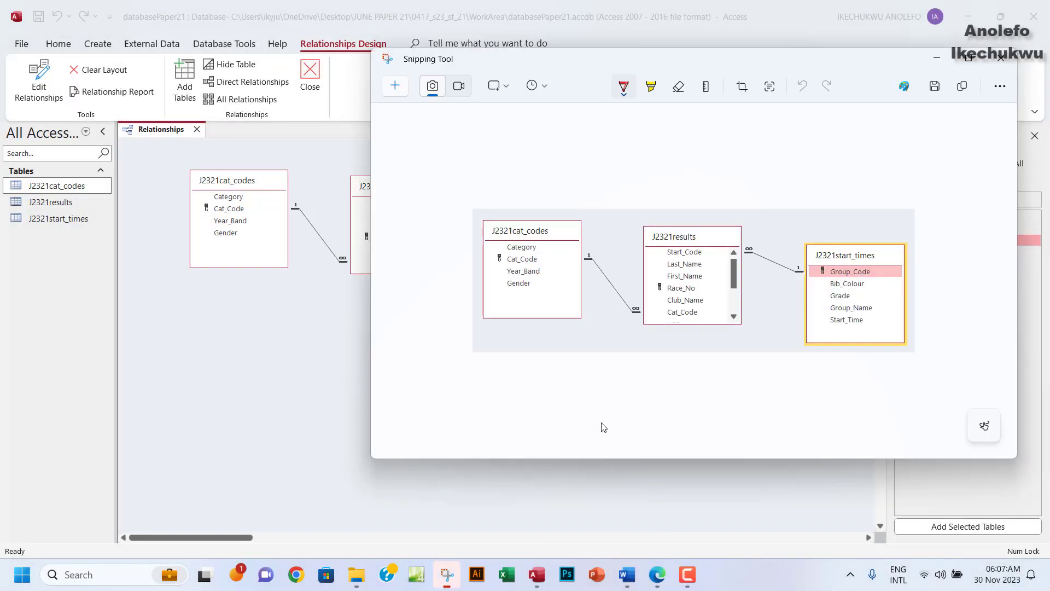
Paste the relationships screenshot under Step 18 evidence in Word.
click(657, 575)
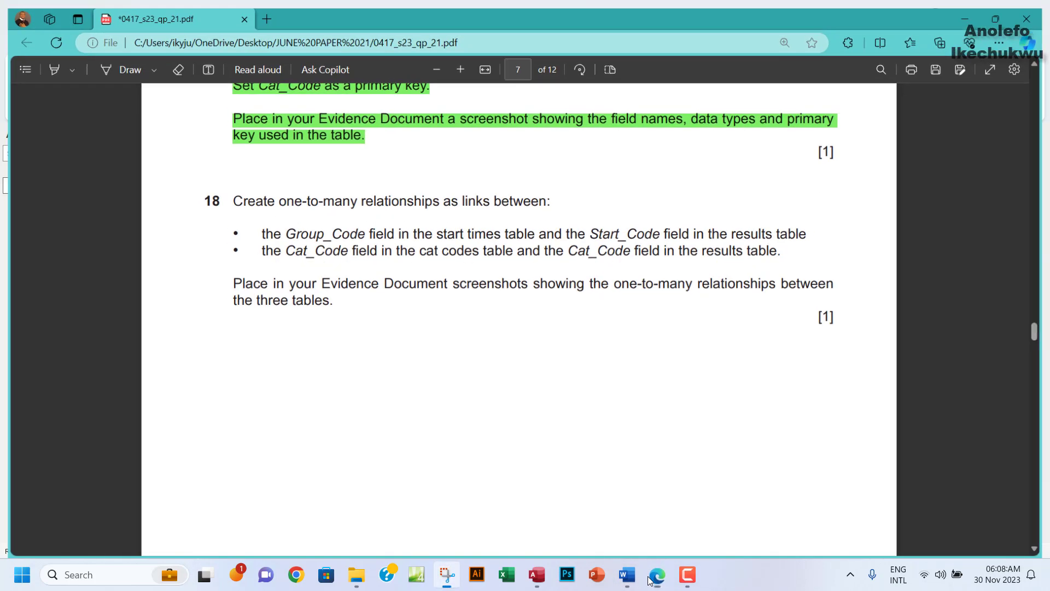
click(656, 575)
click(627, 574)
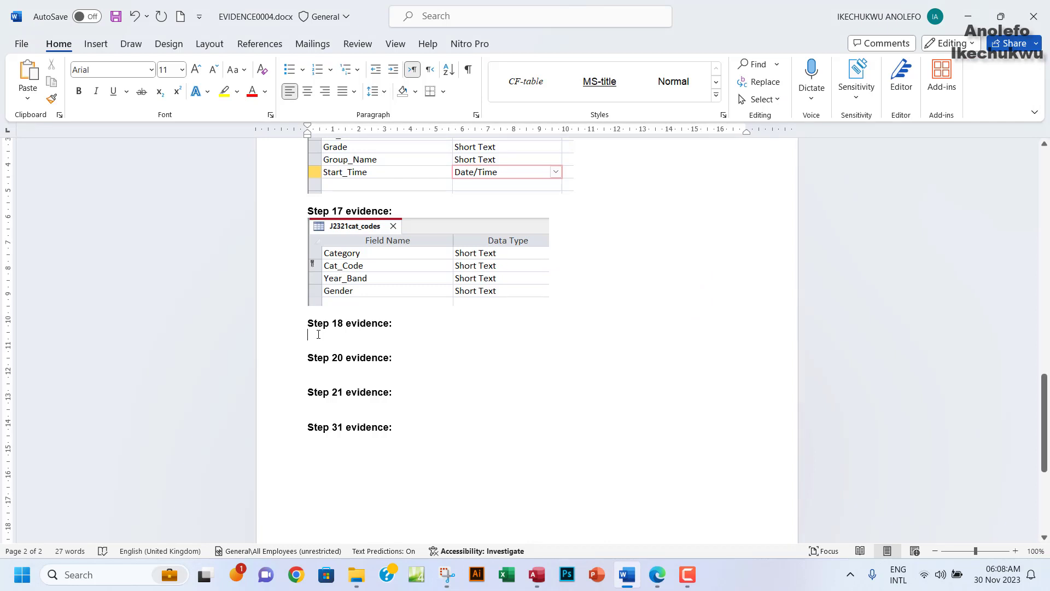
key(ctrl+v)
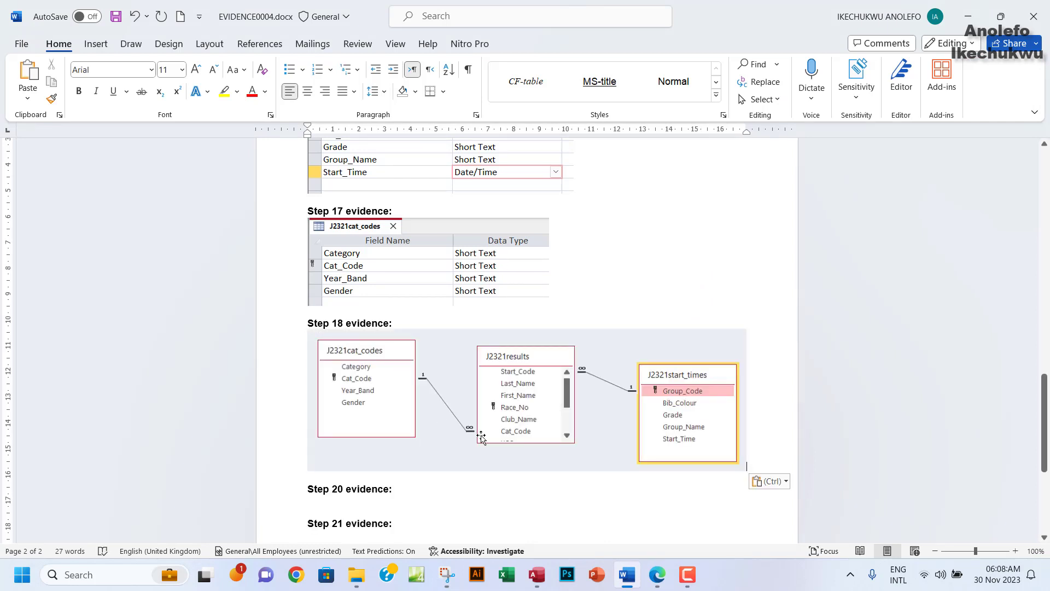
scroll(482, 438, down, 3)
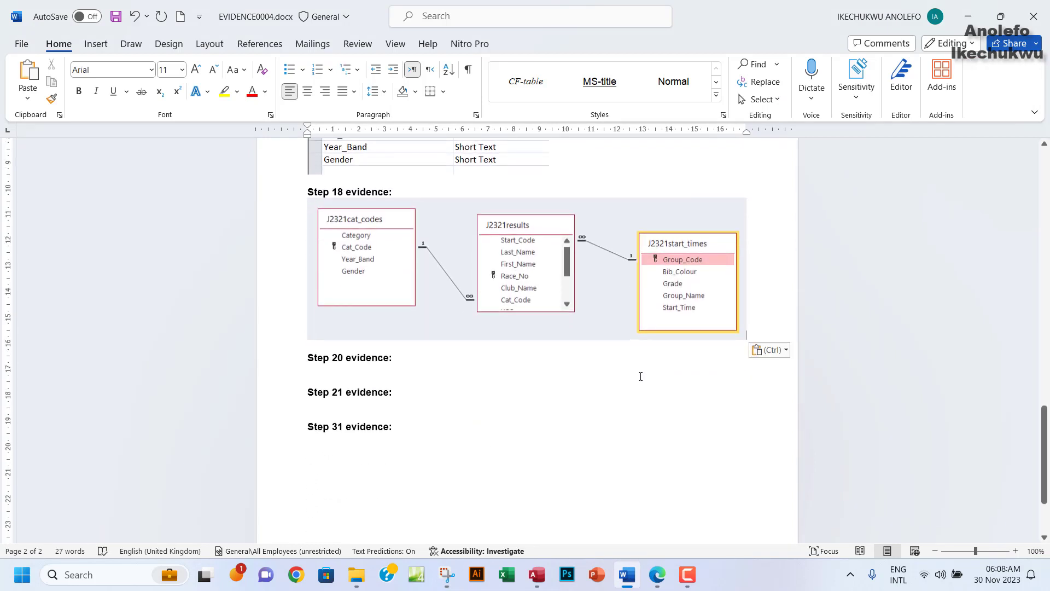
click(657, 574)
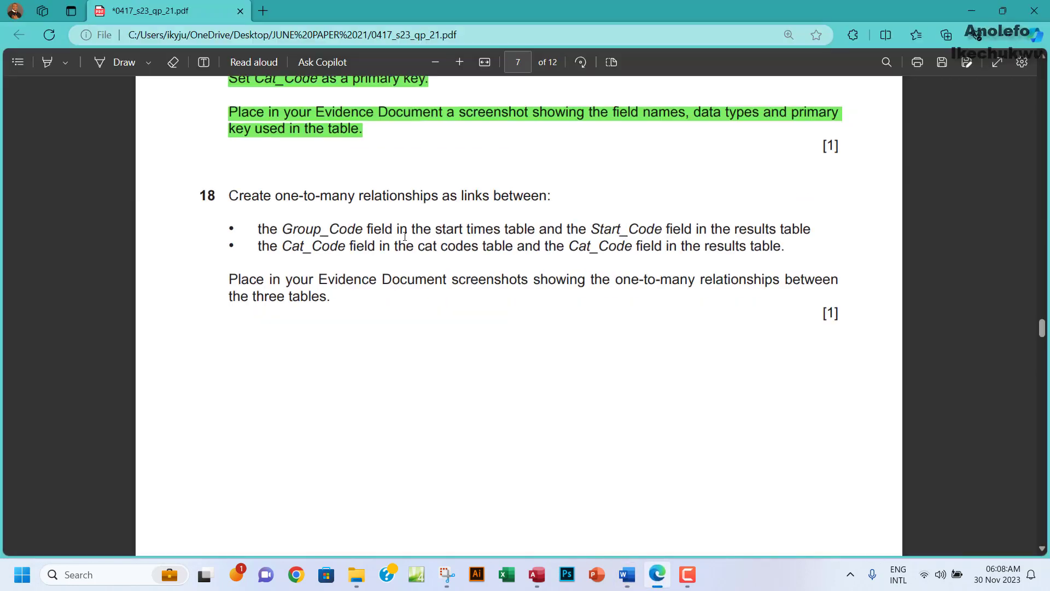
Highlight question 18 in green to mark it completed.
scroll(403, 234, down, 2)
drag(234, 120, 336, 225)
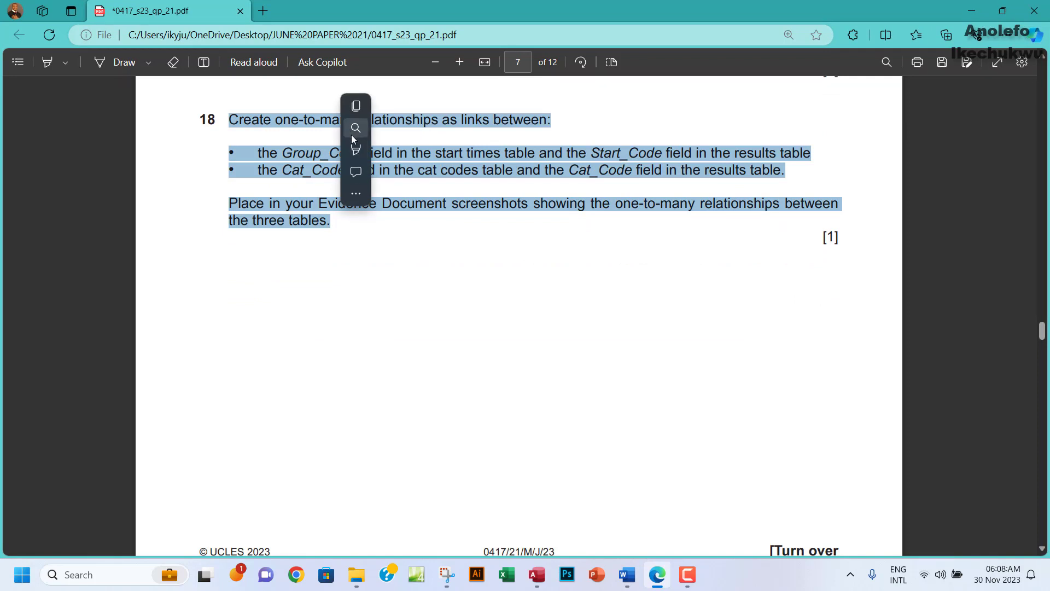
mouse_move(356, 109)
mouse_move(405, 152)
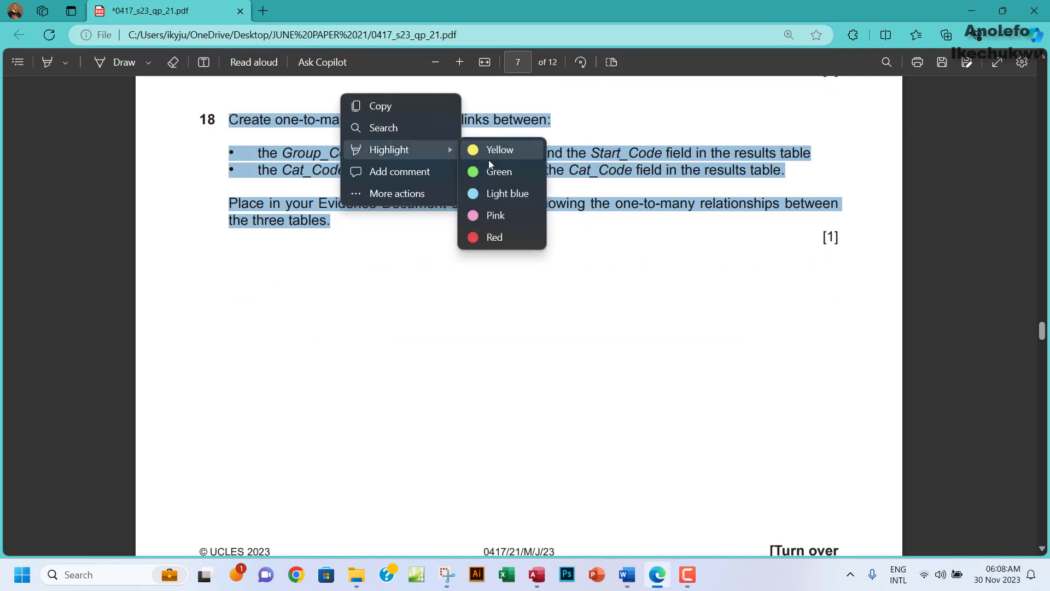
click(489, 170)
Copy the Start_Code value HC06 from question 19's table.
scroll(508, 281, down, 1)
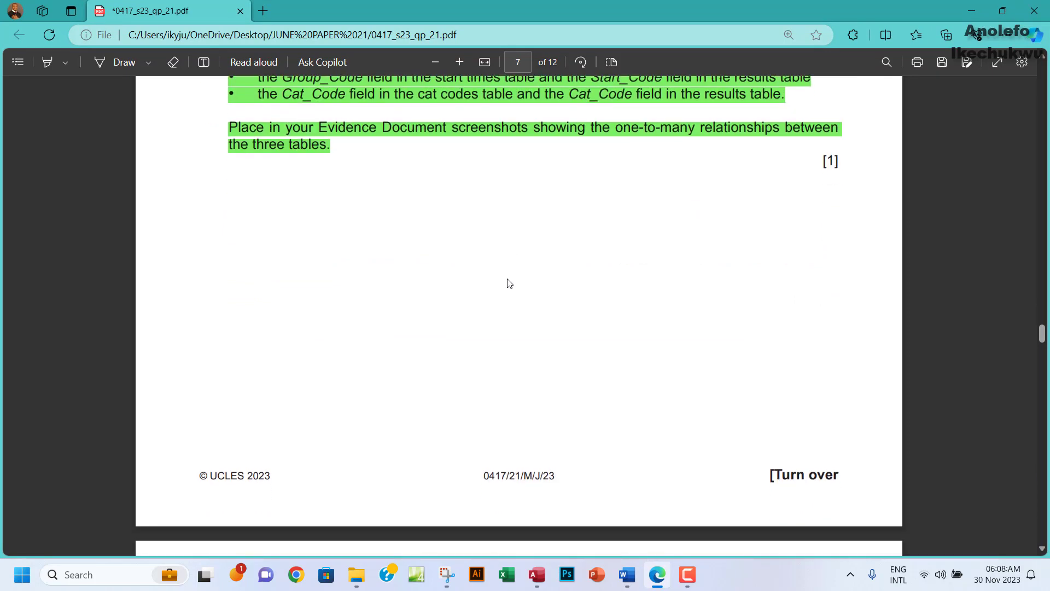
scroll(509, 283, down, 8)
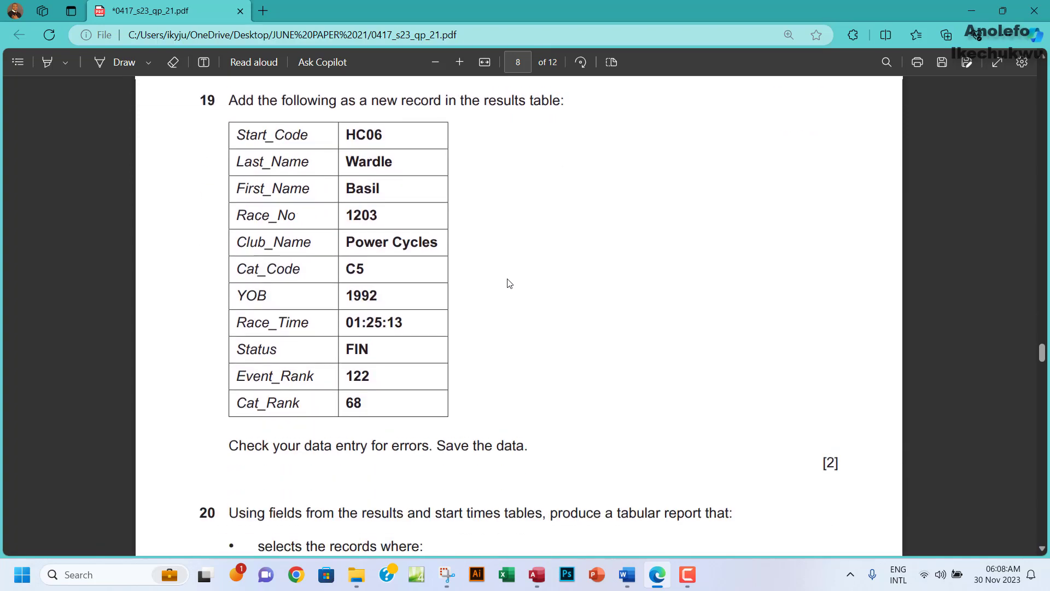
scroll(509, 283, up, 1)
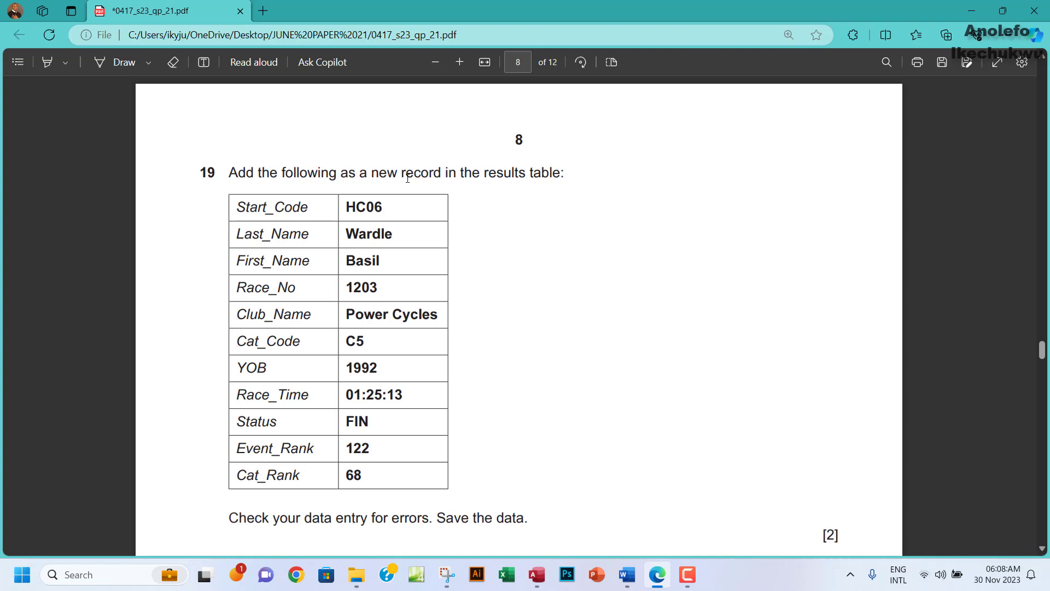
scroll(405, 213, down, 1)
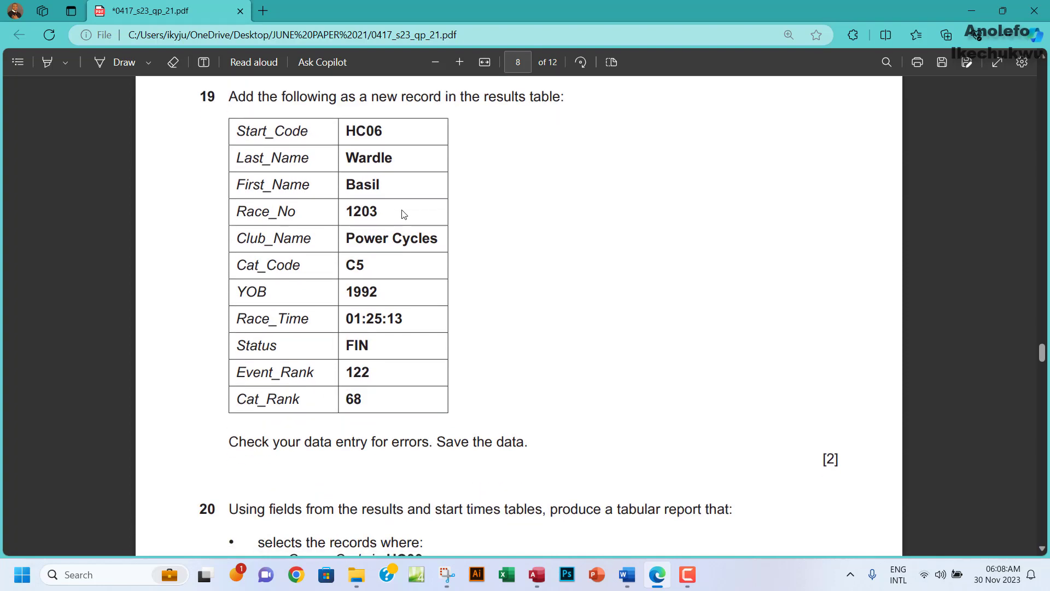
click(532, 577)
click(532, 576)
drag(354, 128, 382, 129)
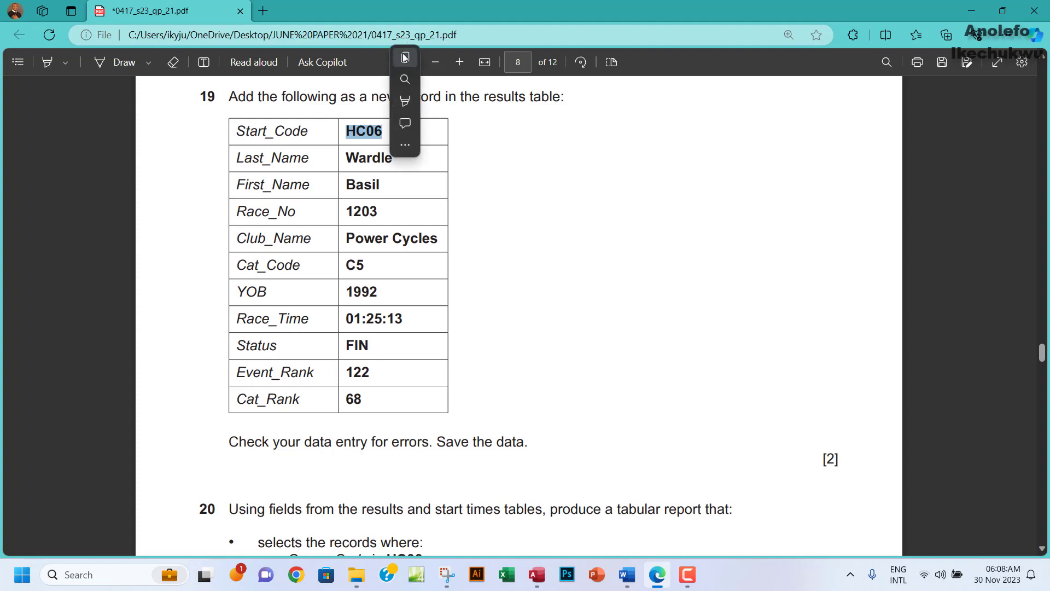
click(406, 57)
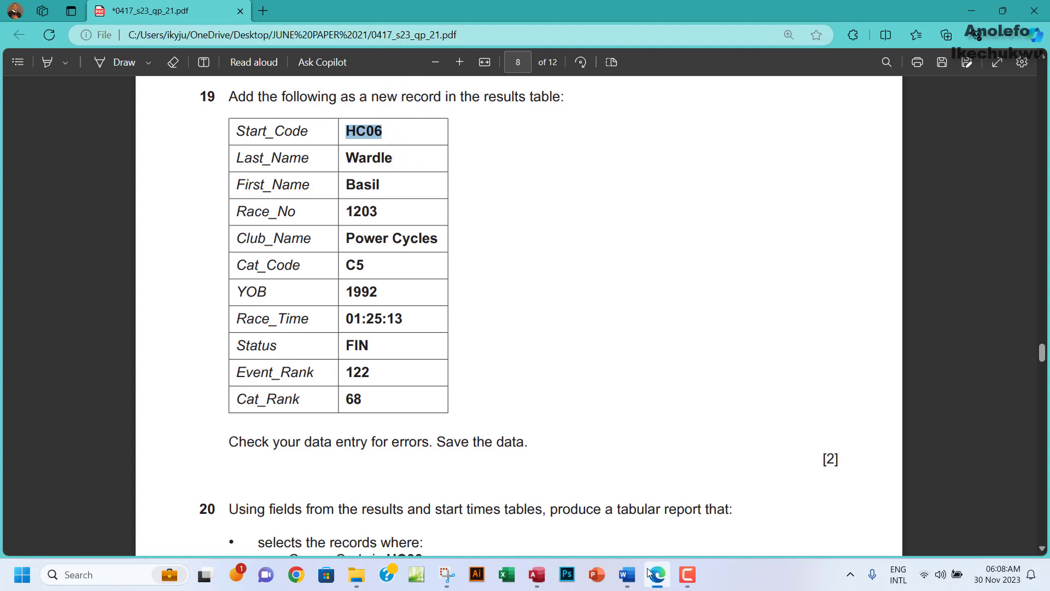
click(536, 573)
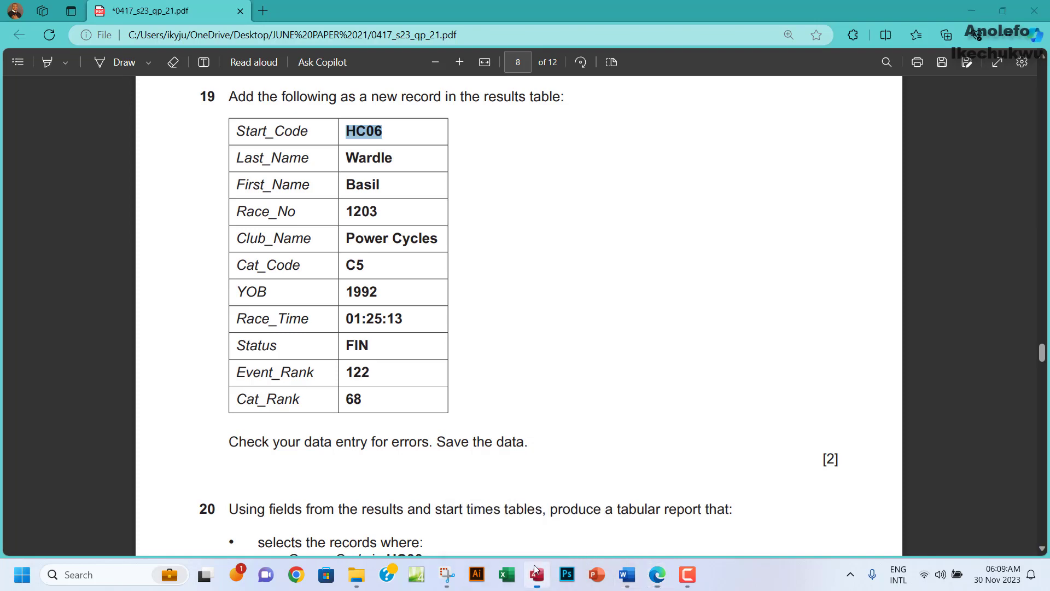
Close Relationships saving the layout, then open J2321results scrolled to its last records.
click(1041, 143)
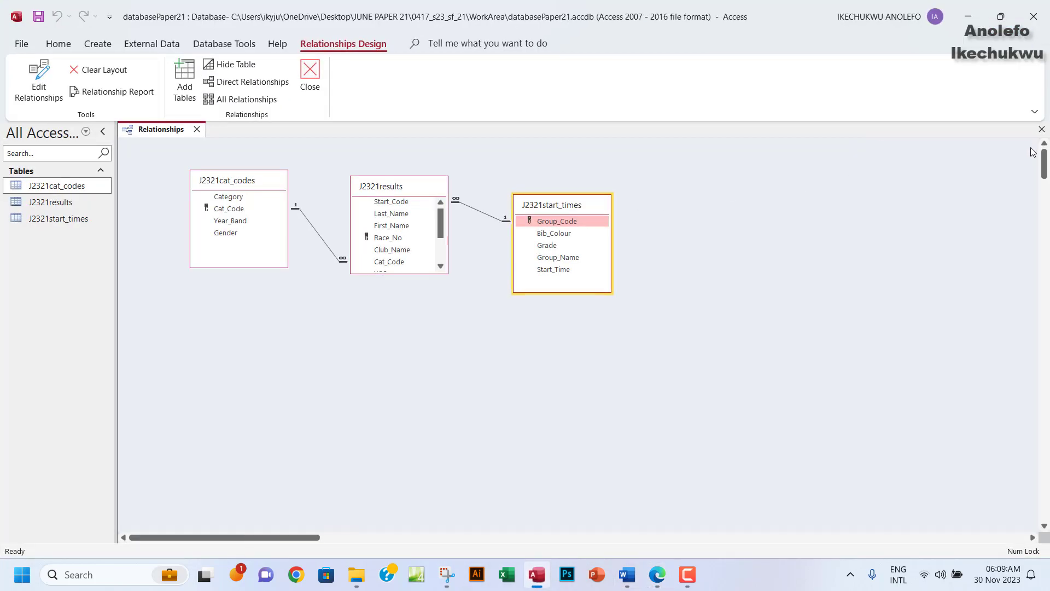
click(1041, 130)
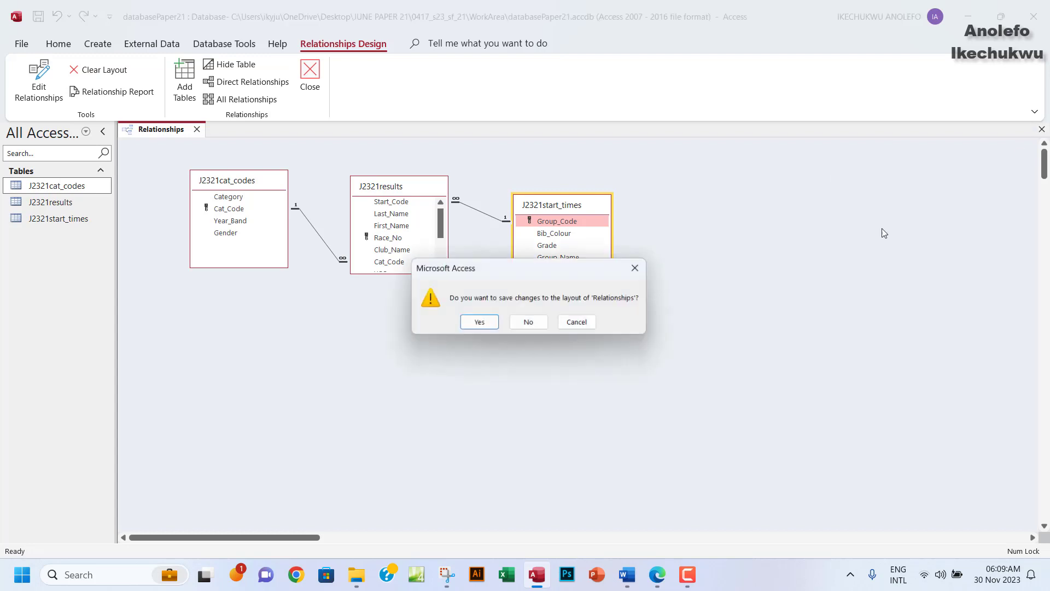
click(479, 324)
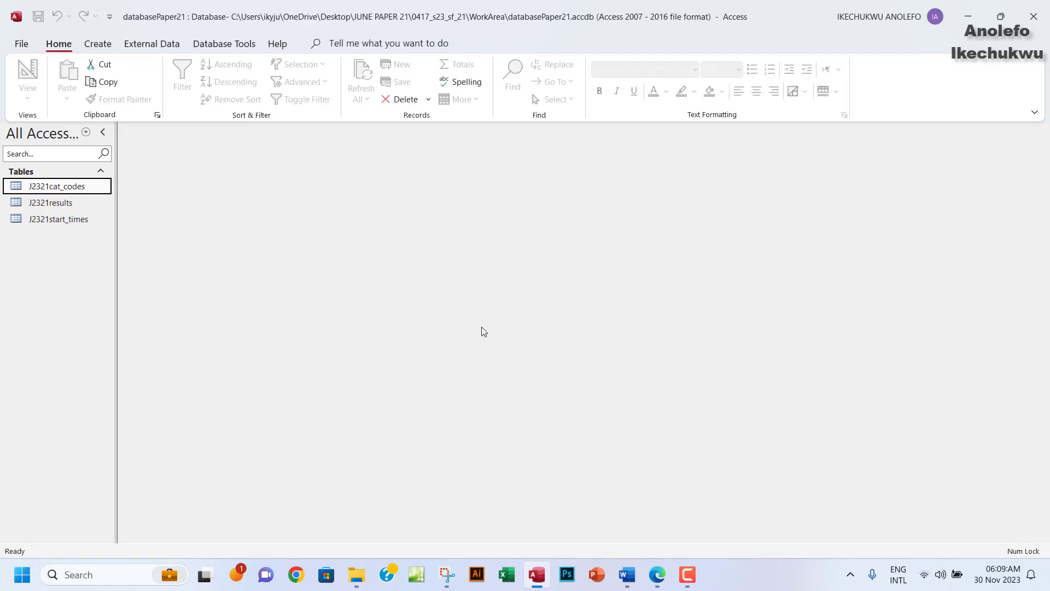
double_click(53, 203)
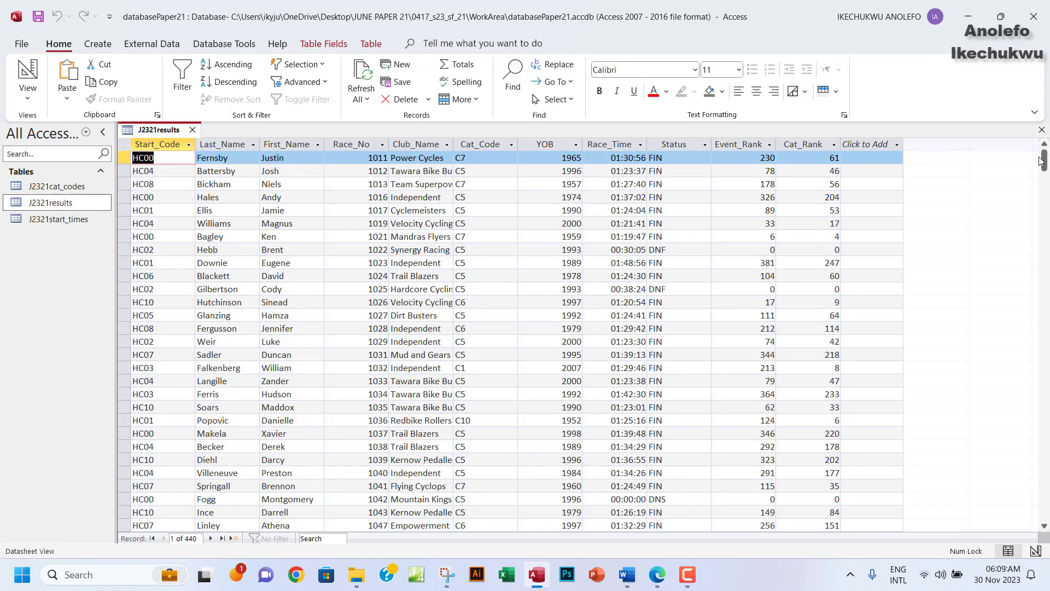
drag(1044, 164, 1044, 523)
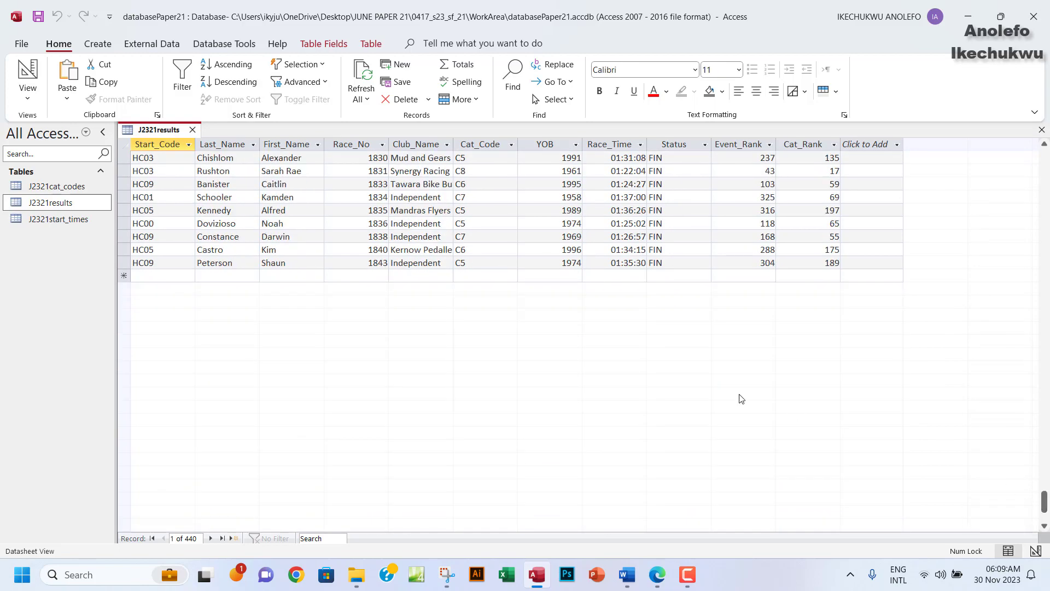
Start a new record with Start_Code HC06 and paste the runner's last name from question 19.
click(151, 275)
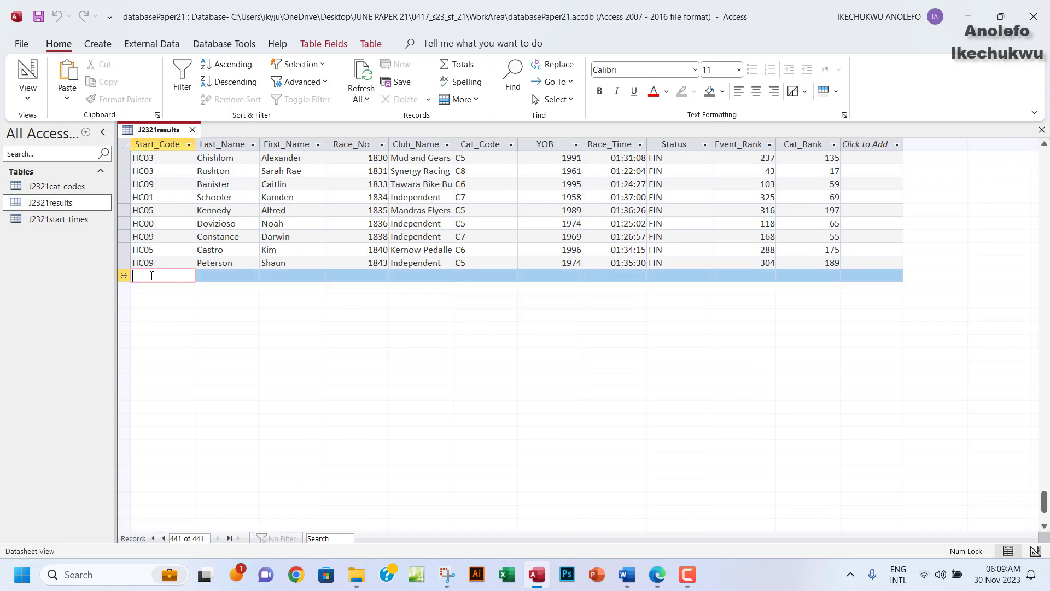
text(HC06)
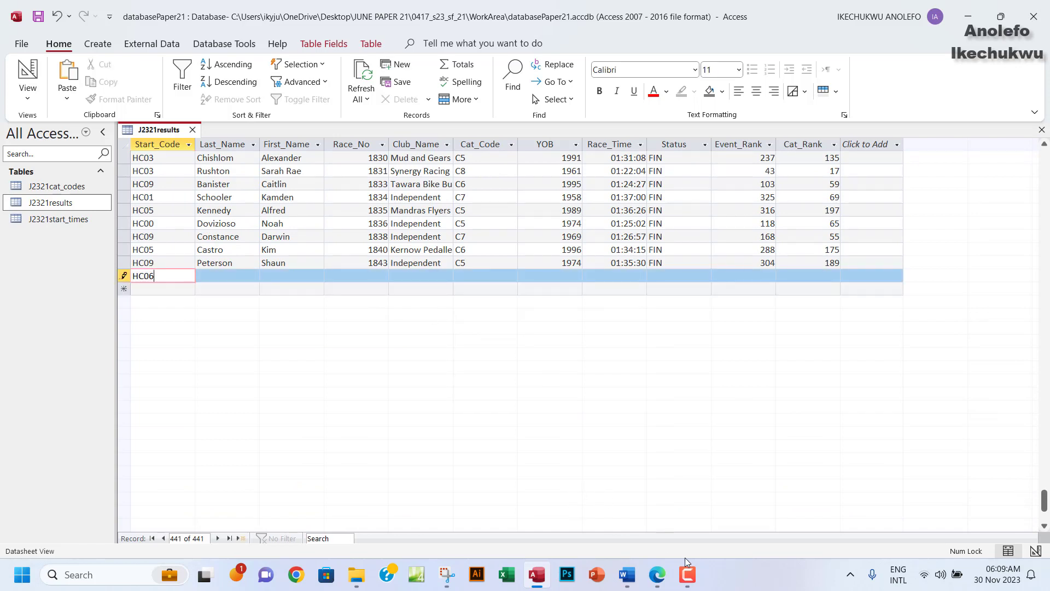
click(657, 574)
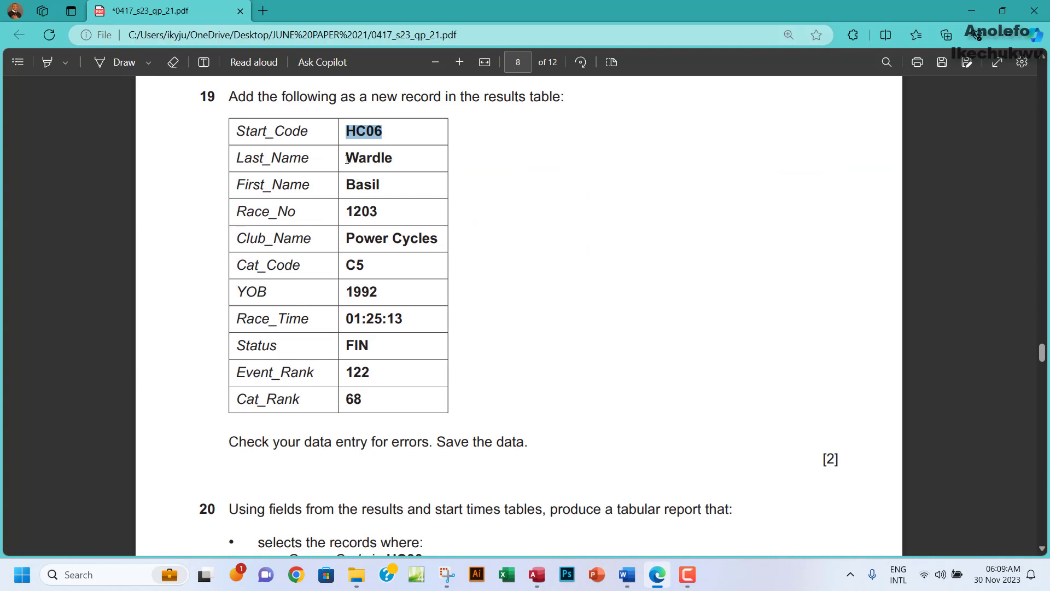
drag(347, 159, 398, 158)
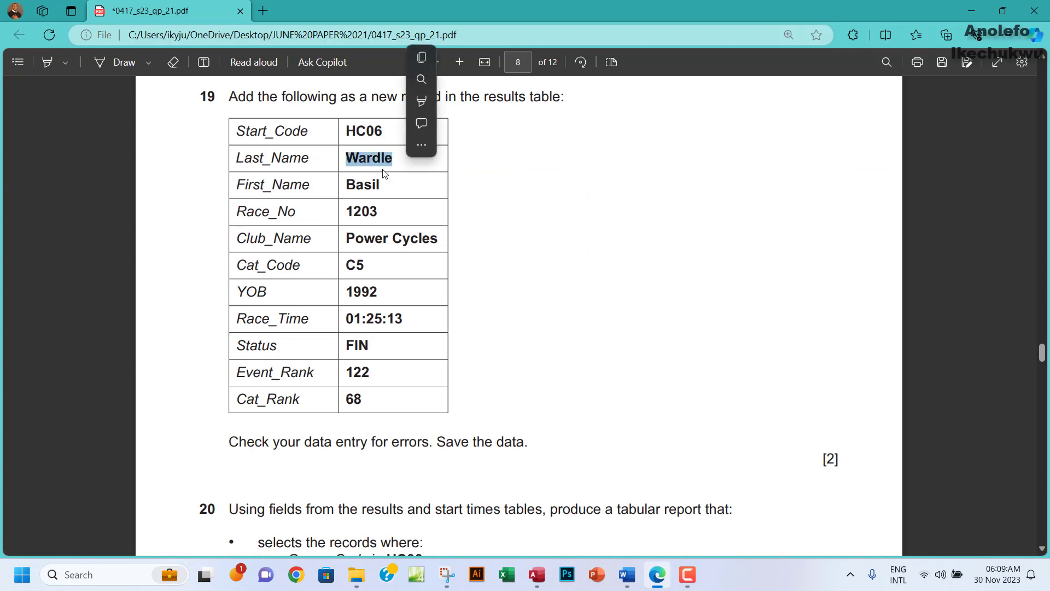
click(434, 57)
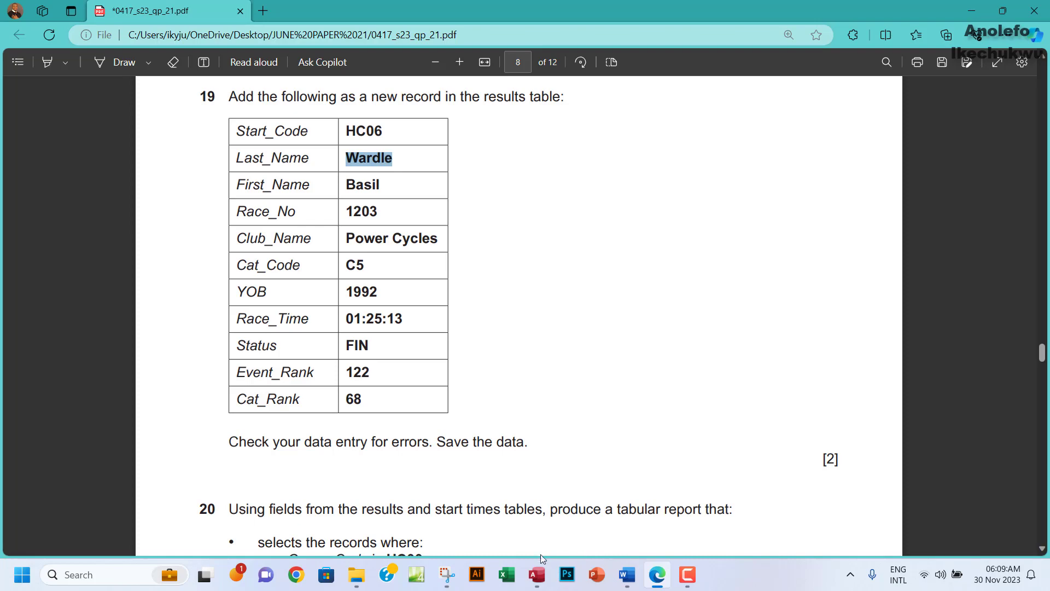
click(537, 574)
click(218, 276)
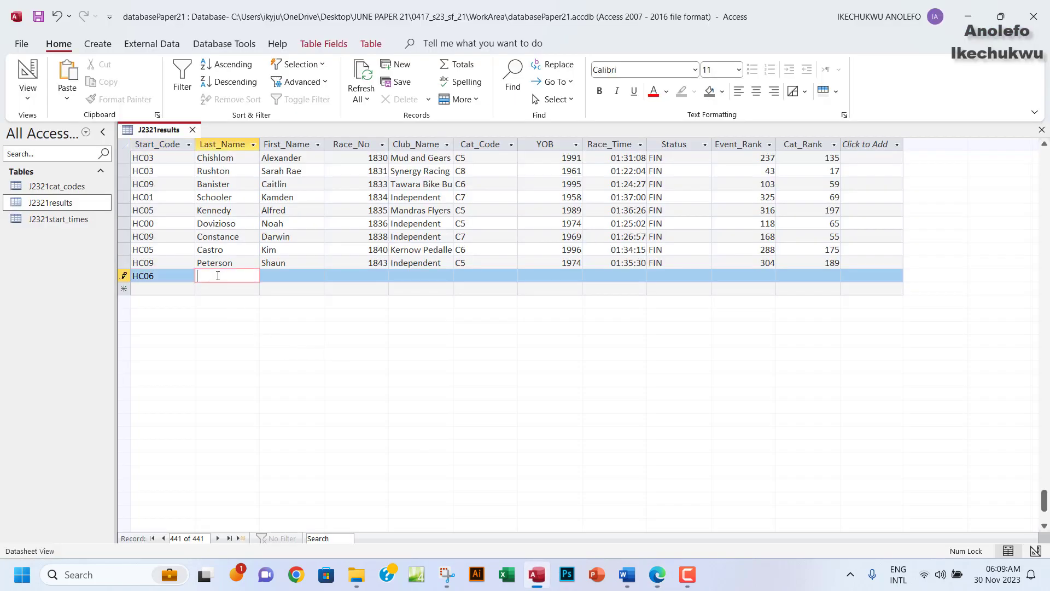
key(ctrl+v)
Paste the runner's first name from the question paper into the new record's First_Name.
click(657, 574)
drag(347, 184, 381, 185)
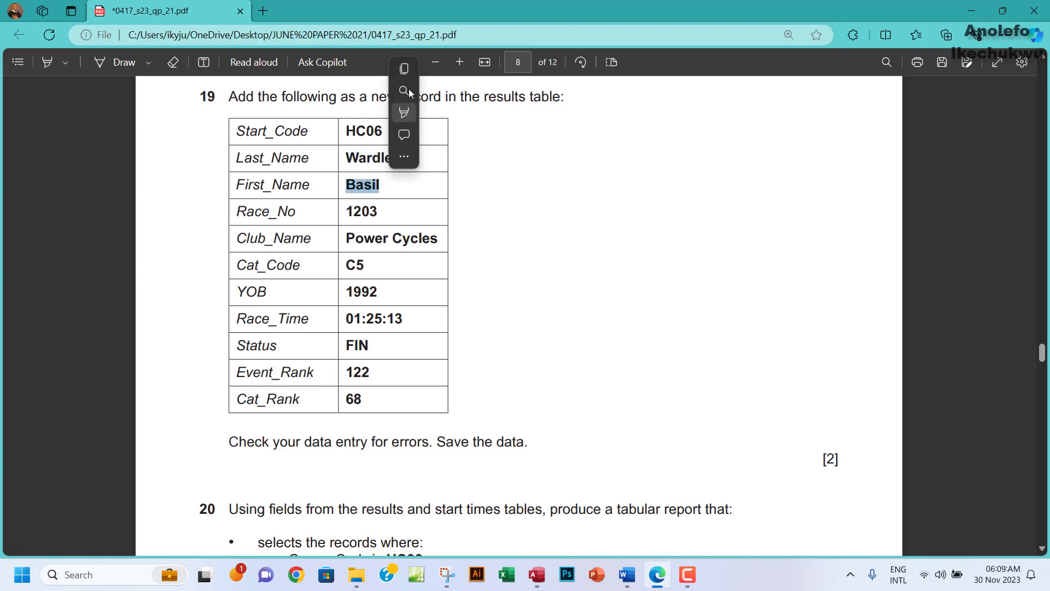
click(407, 72)
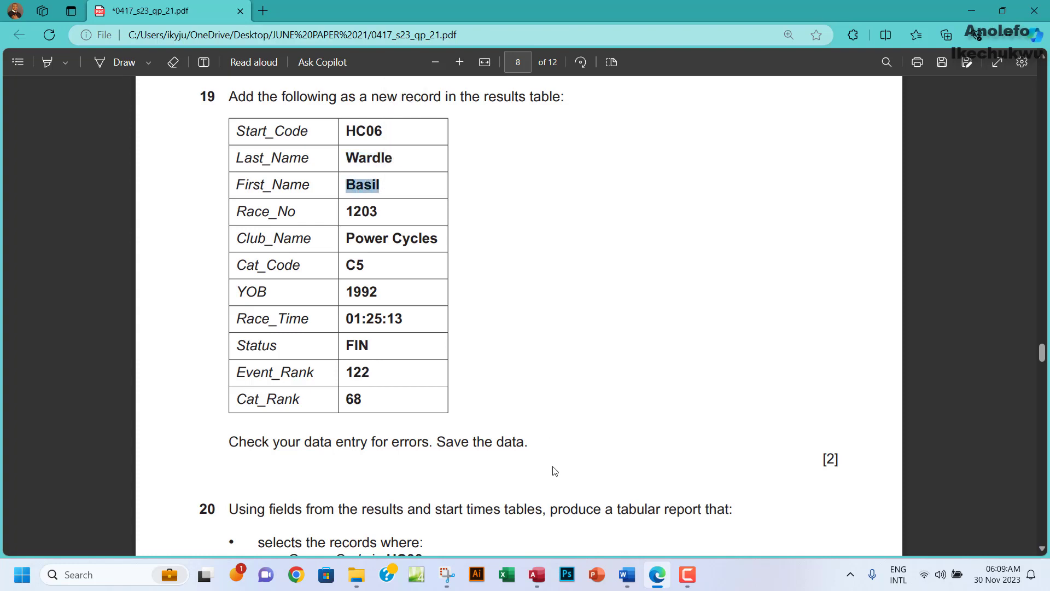
click(537, 575)
click(286, 277)
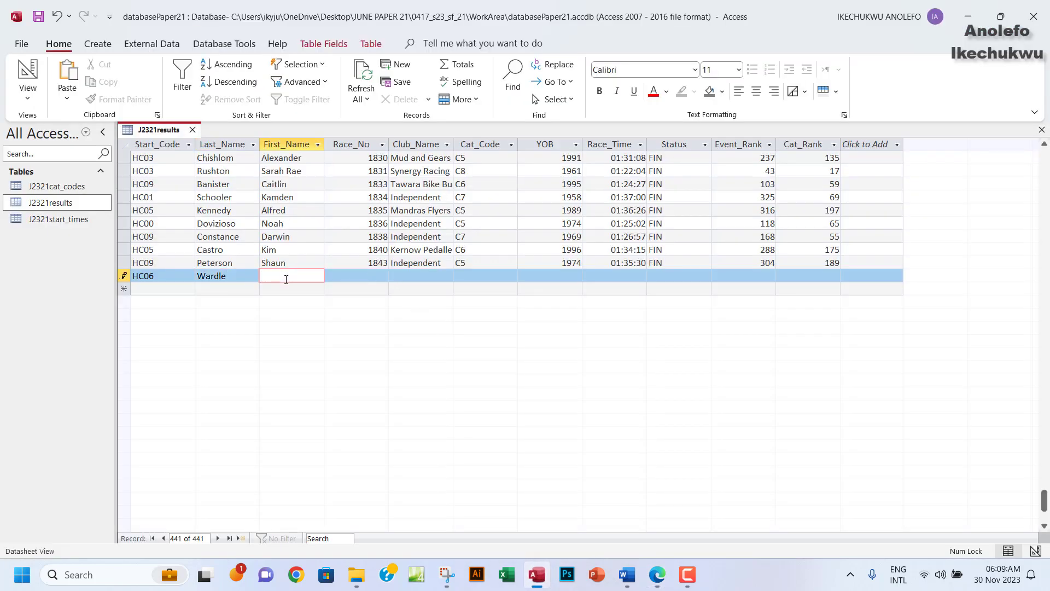
key(ctrl+v)
click(376, 276)
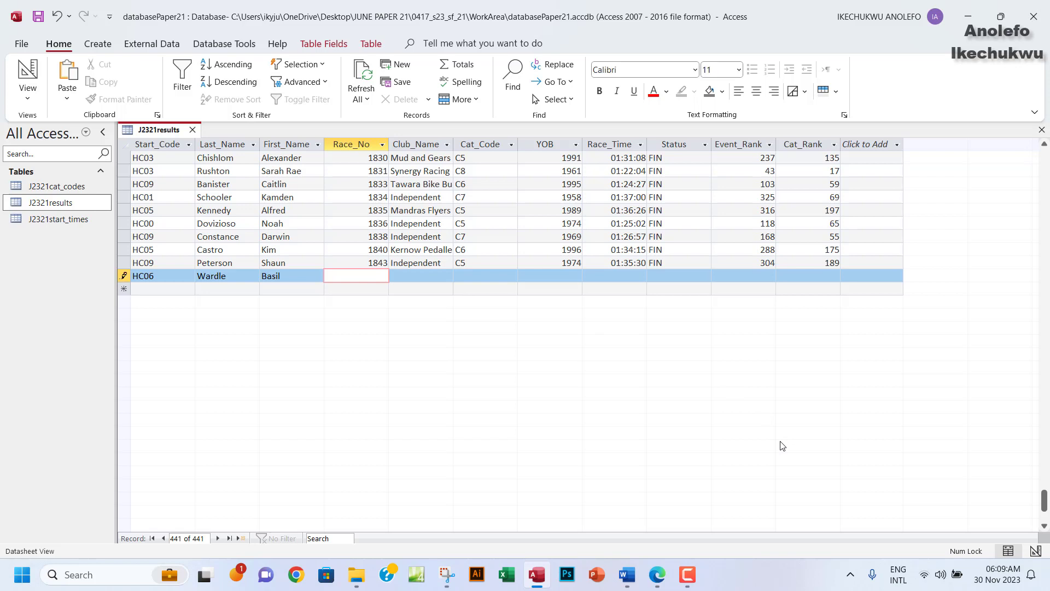
Enter Race_No 1203, copied from the question paper, into the new record.
click(657, 574)
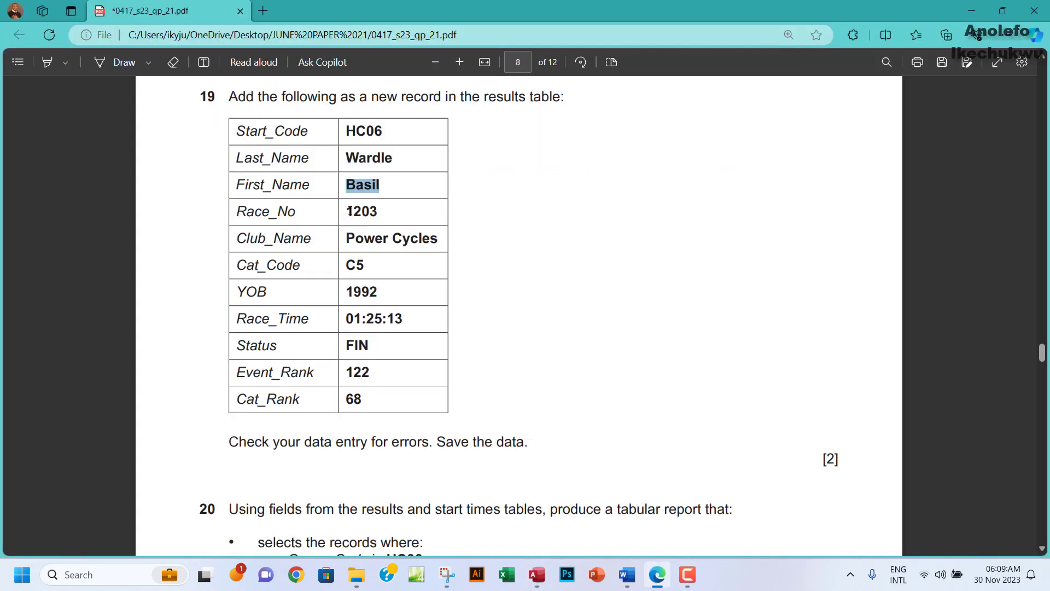
drag(349, 211, 390, 211)
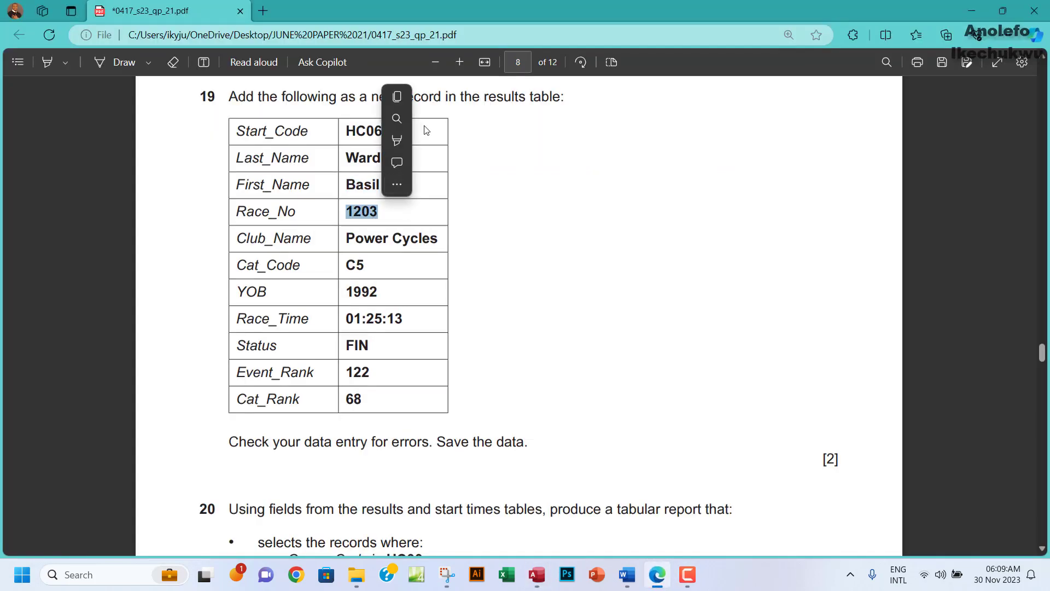
click(405, 99)
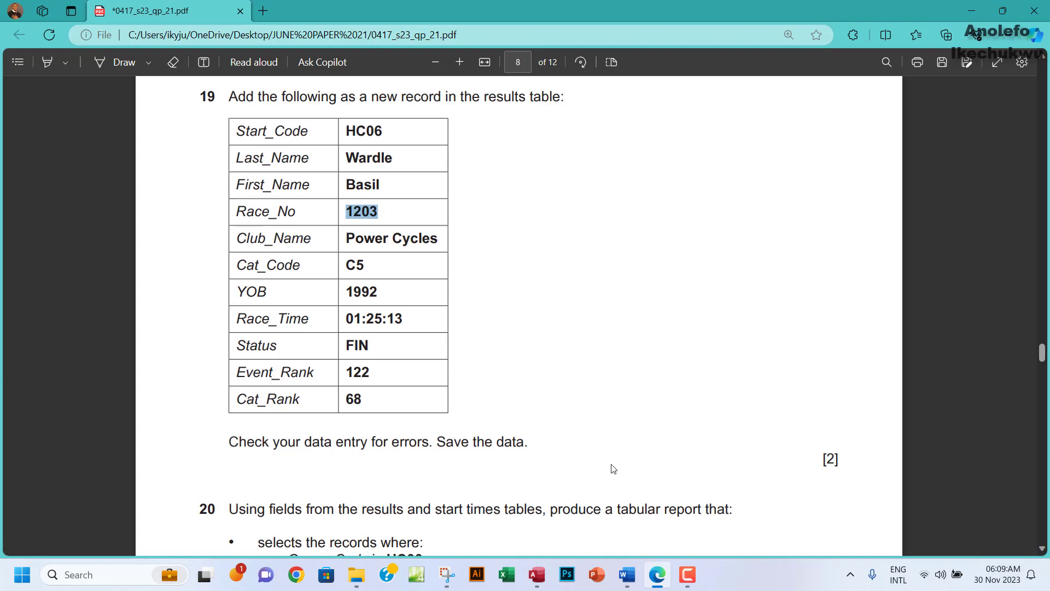
click(537, 575)
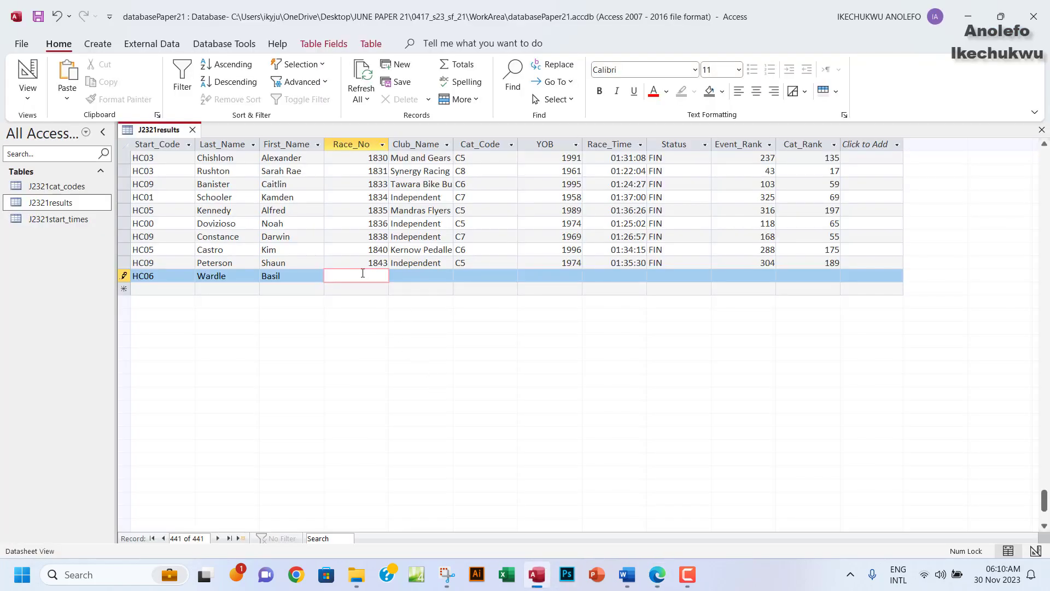
key(ctrl+v)
Paste Power Cycles into Club_Name, then copy category code C5 from the paper.
click(658, 575)
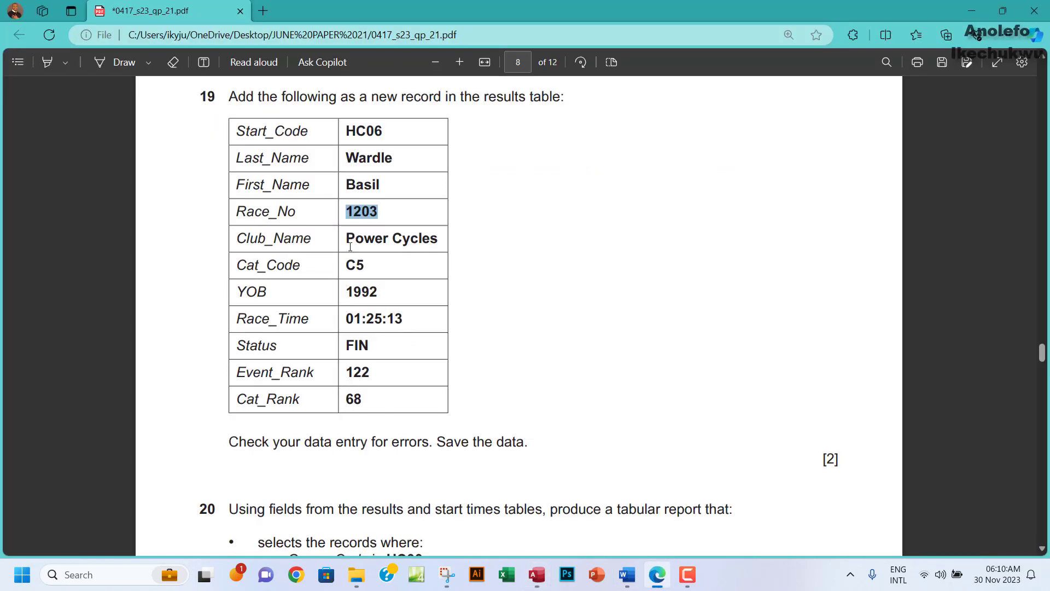
drag(348, 239, 439, 240)
click(467, 126)
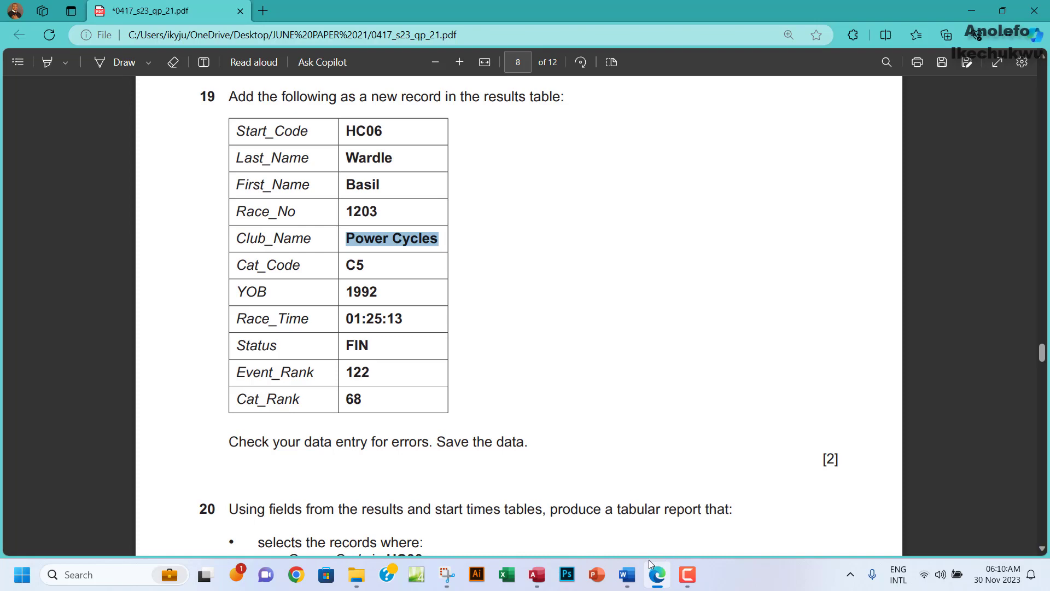
click(536, 574)
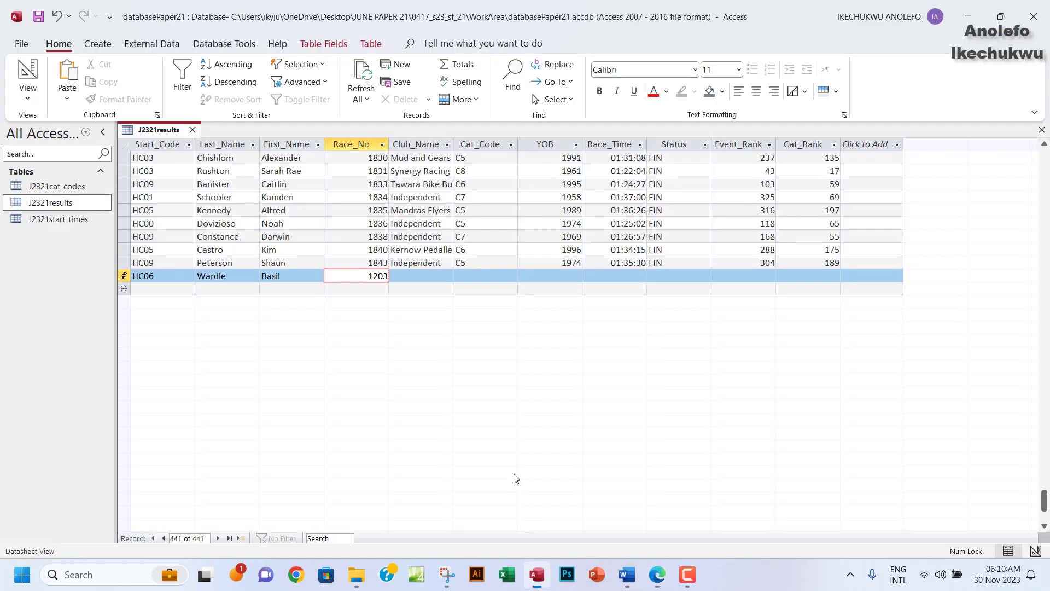
click(414, 276)
key(ctrl+v)
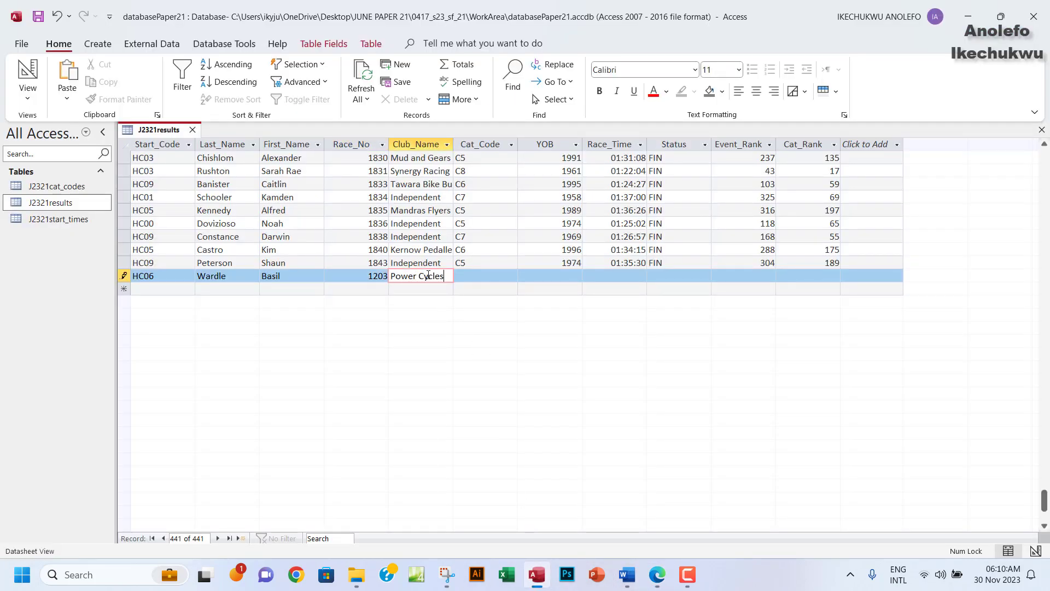
click(657, 575)
double_click(354, 265)
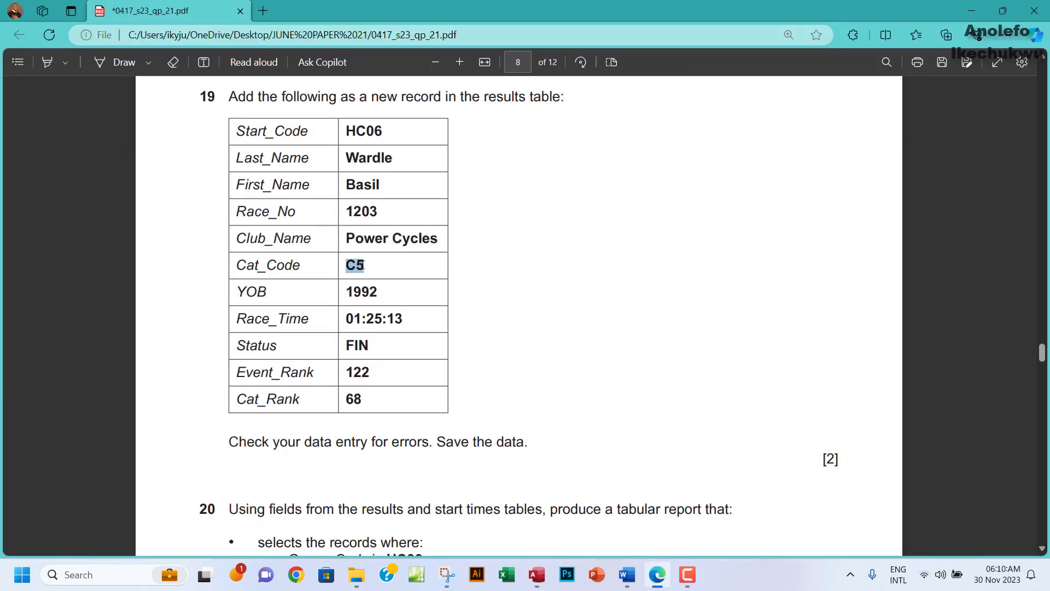
click(387, 151)
click(537, 575)
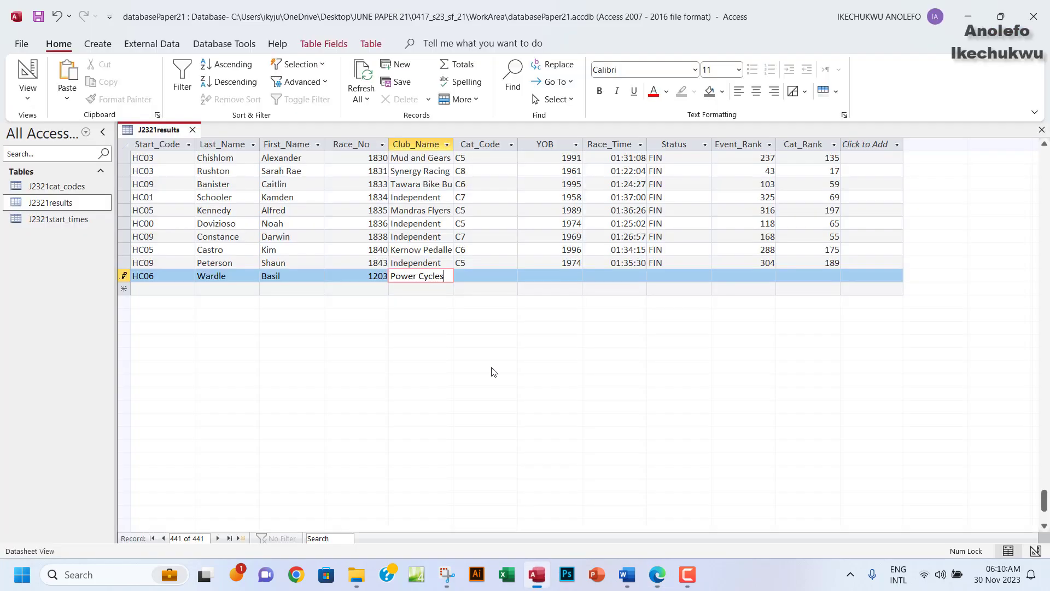
Fill the HC06 record's Cat_Code with C5 and YOB with 1992.
click(475, 276)
key(ctrl+v)
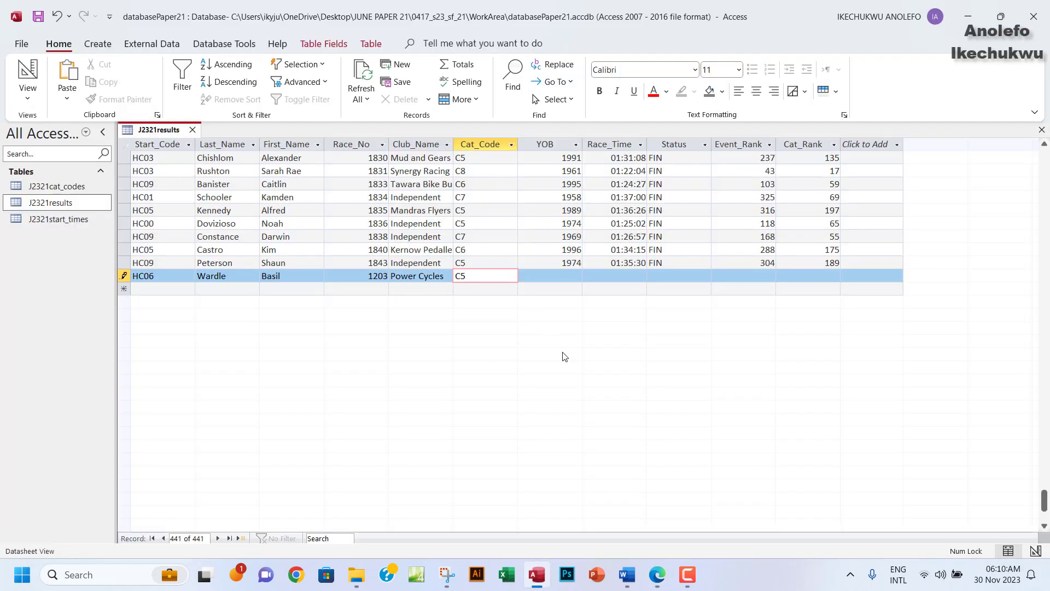
click(658, 576)
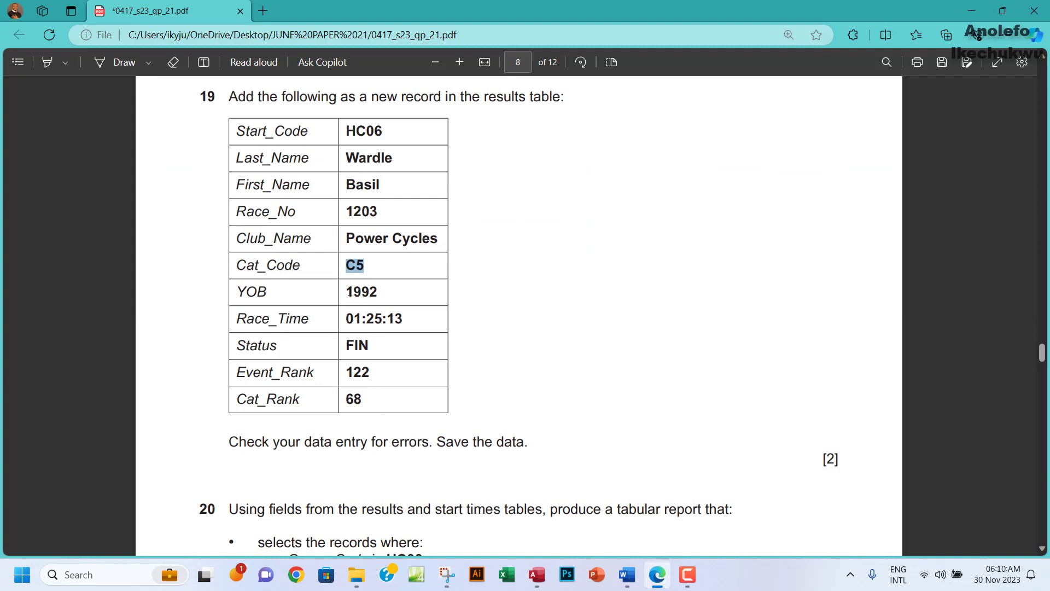
drag(347, 291, 376, 292)
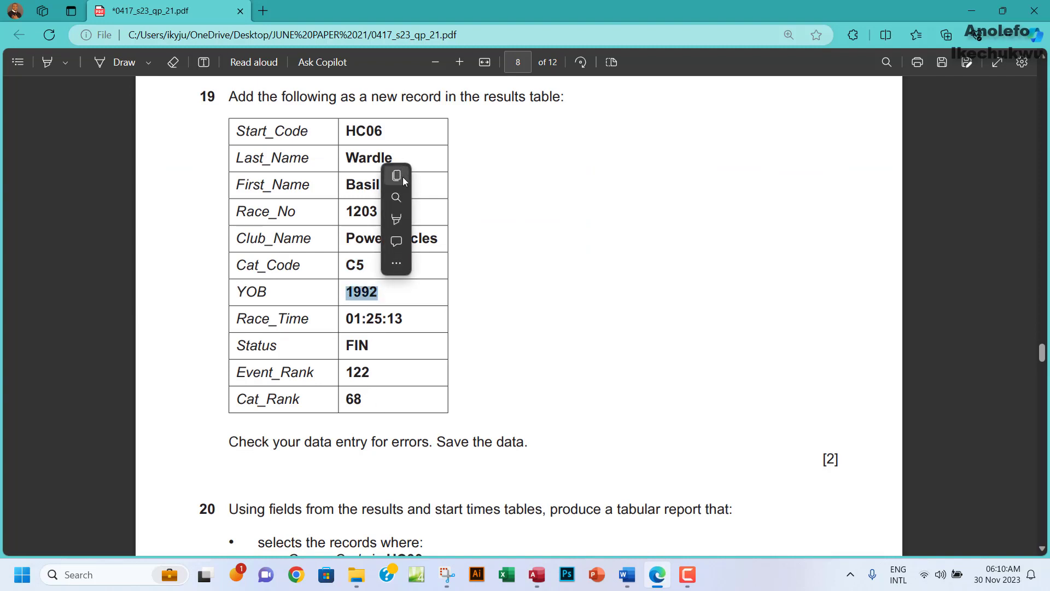
click(402, 177)
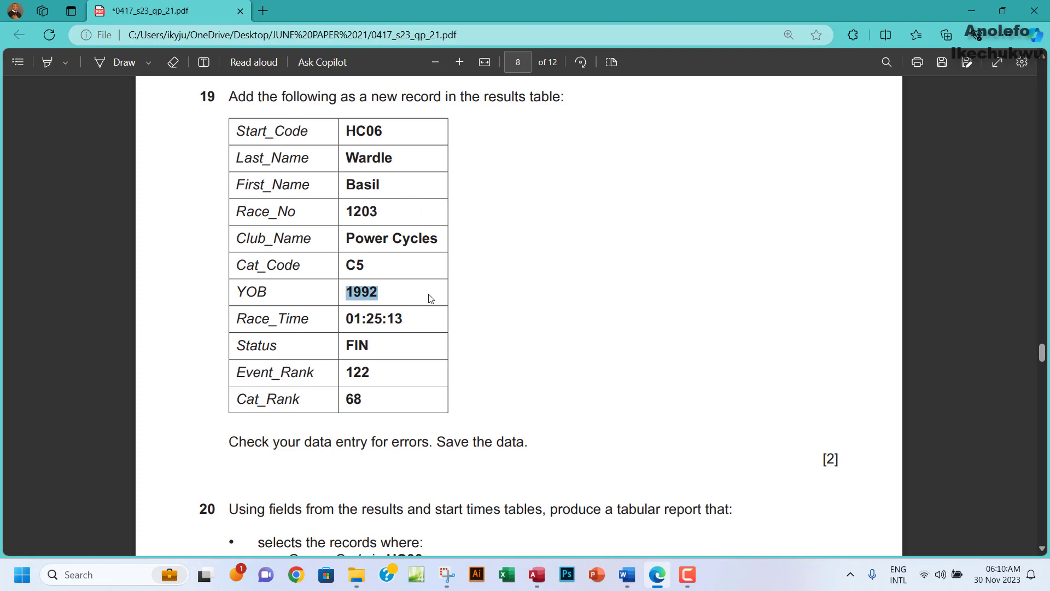
click(544, 574)
click(536, 277)
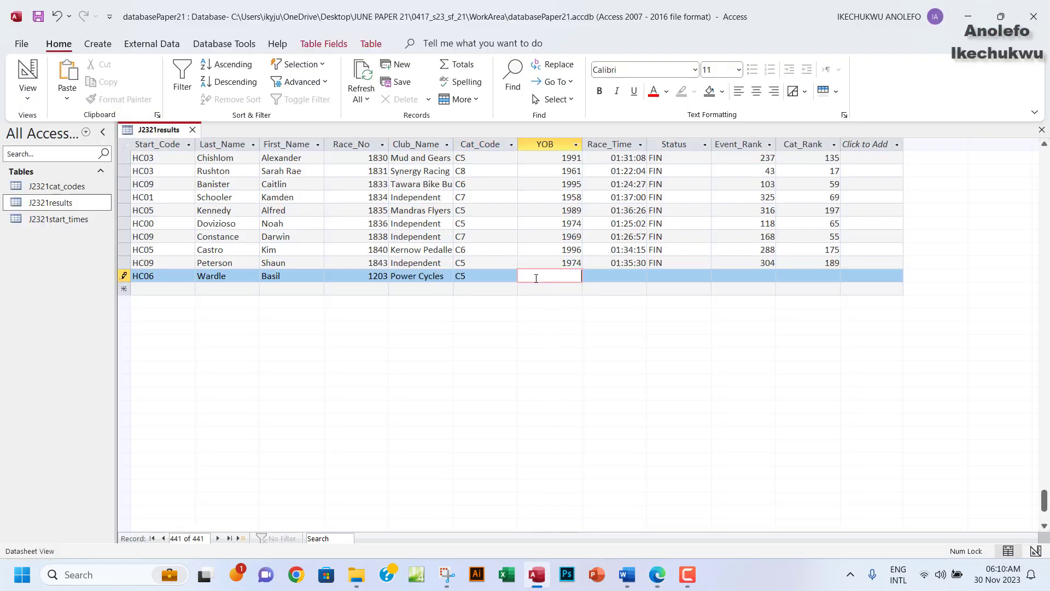
key(ctrl+v)
Enter Race_Time 01:25:13 from the question paper.
click(608, 273)
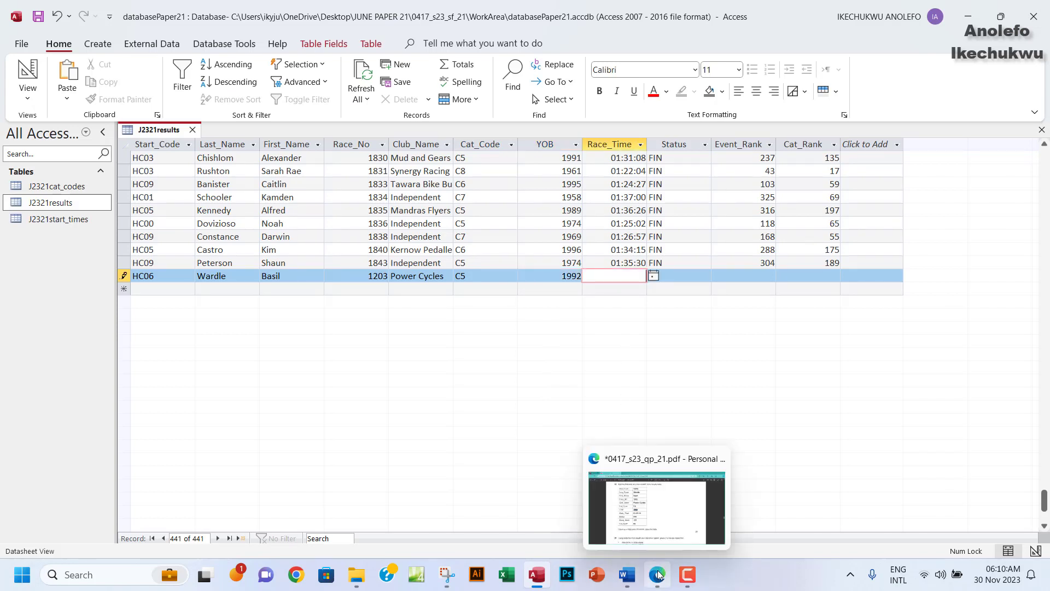
click(658, 575)
drag(351, 320, 404, 320)
click(424, 202)
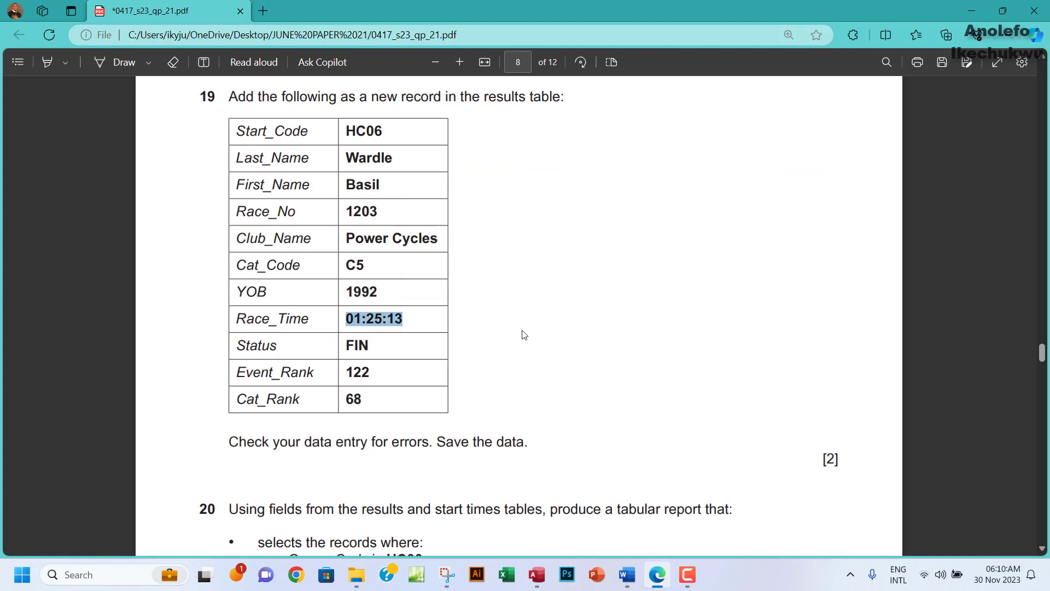
click(537, 575)
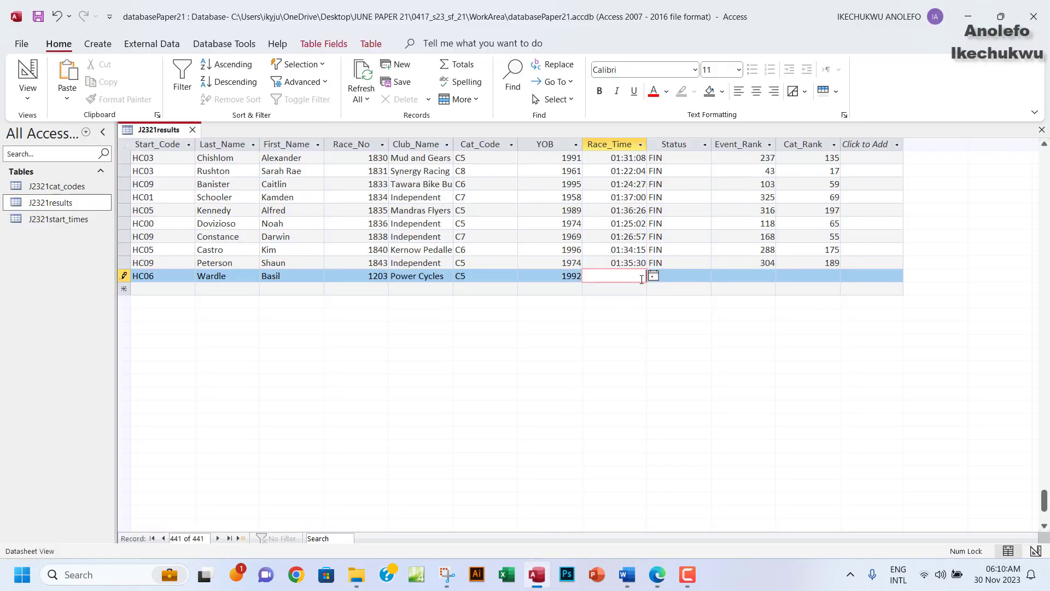
click(619, 283)
key(ctrl+v)
Set Status to FIN and Event_Rank to 122.
click(655, 585)
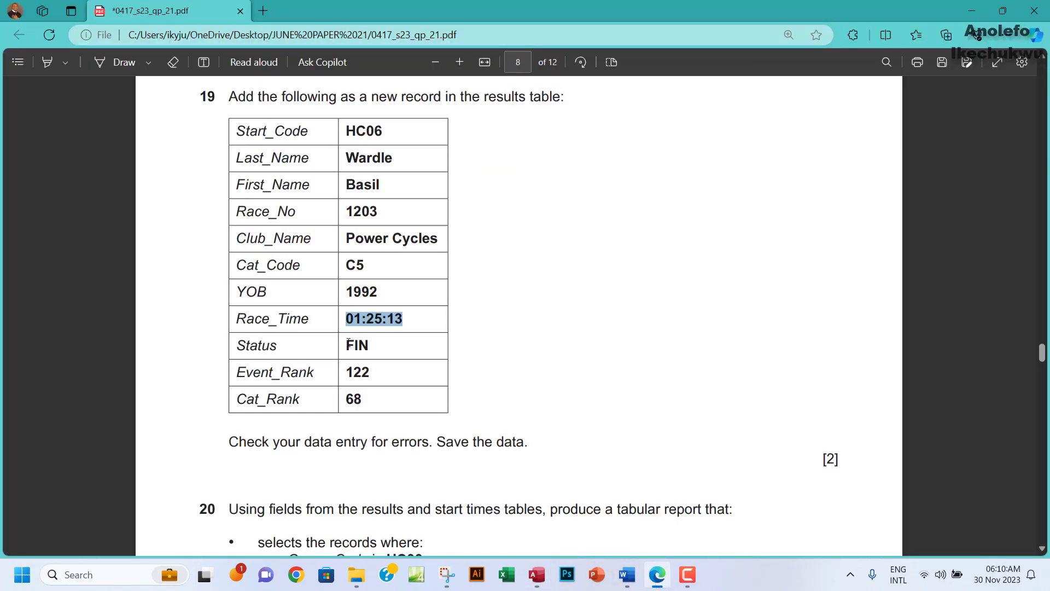
drag(348, 343, 369, 345)
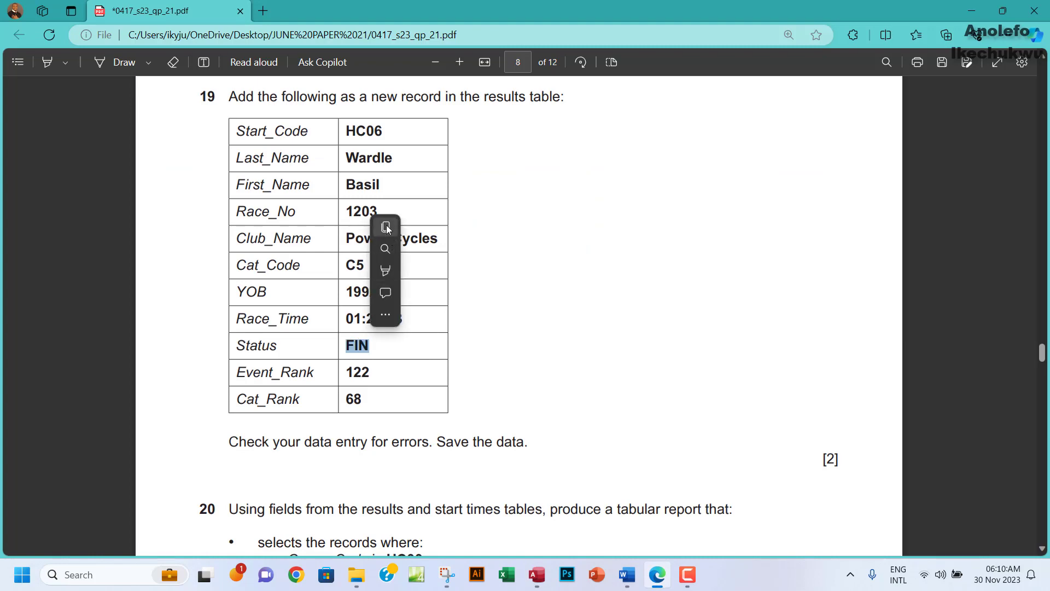
click(386, 229)
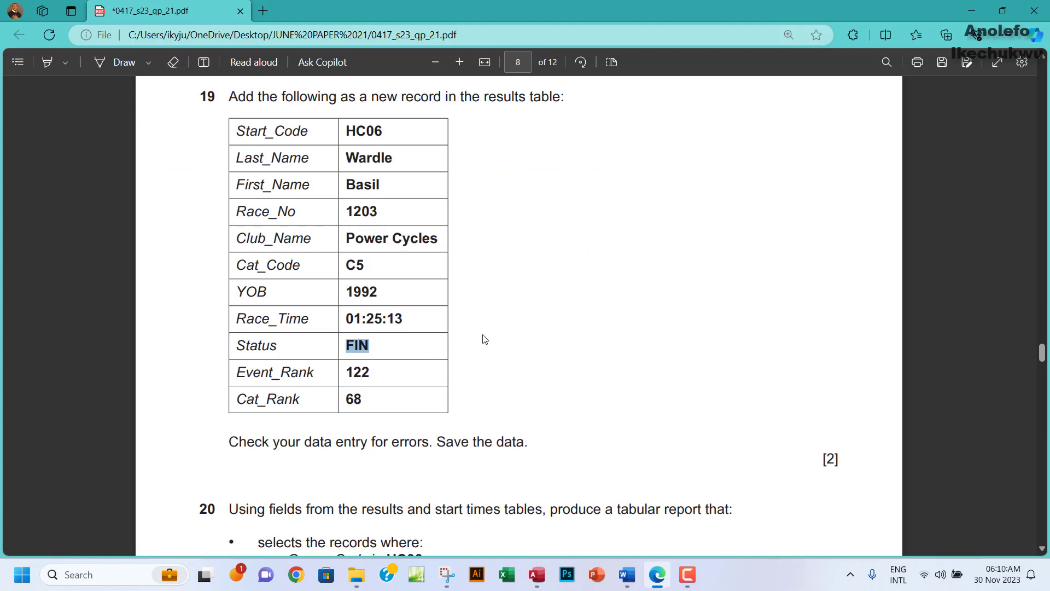
click(539, 579)
click(668, 273)
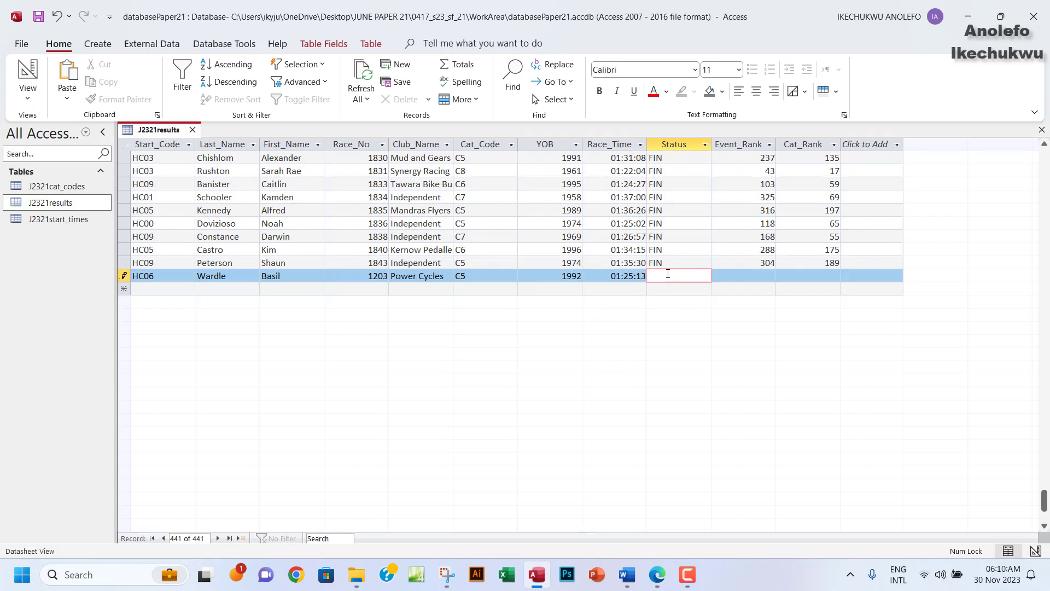
key(ctrl+v)
click(656, 574)
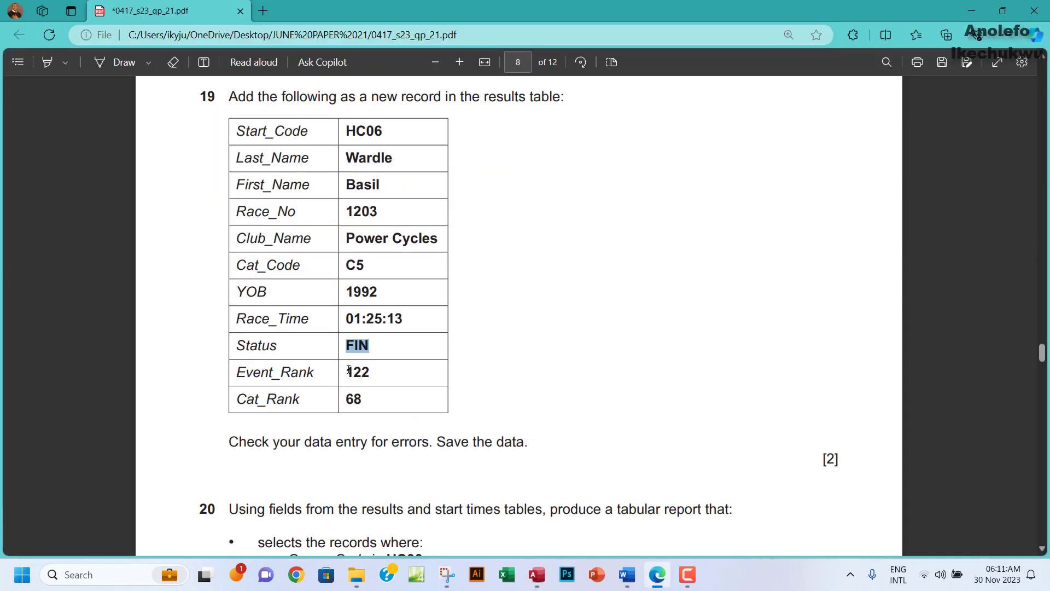
drag(346, 373, 378, 375)
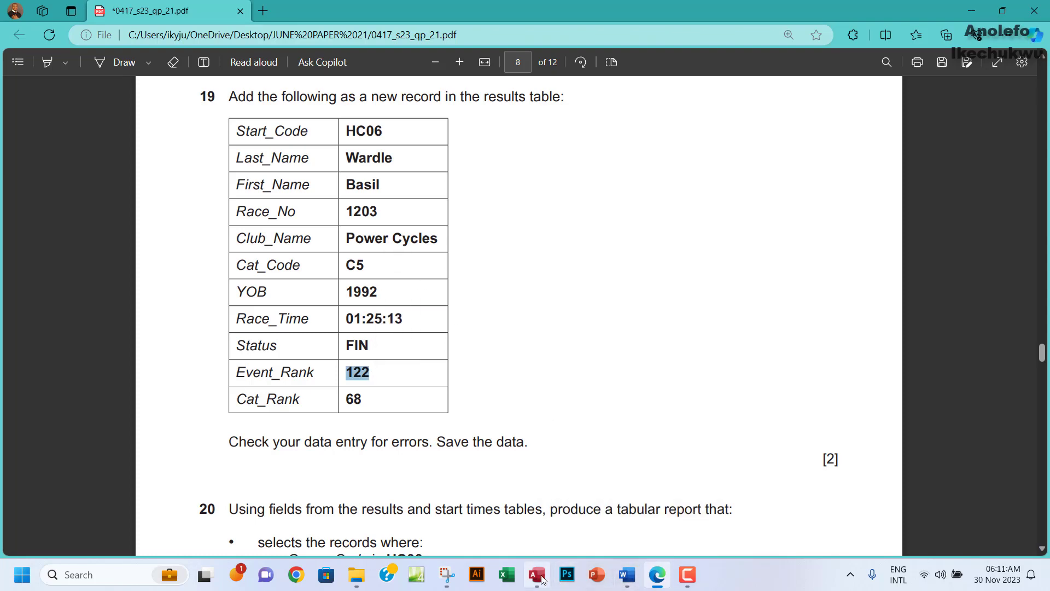
click(618, 518)
click(725, 277)
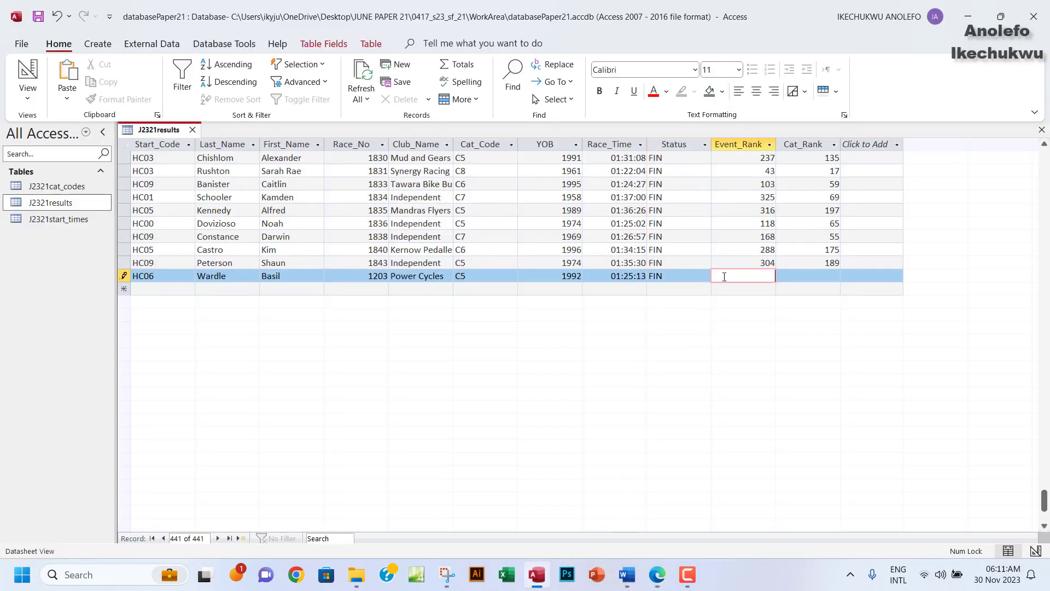
key(ctrl+v)
Enter Cat_Rank 68 and save the completed record.
click(657, 572)
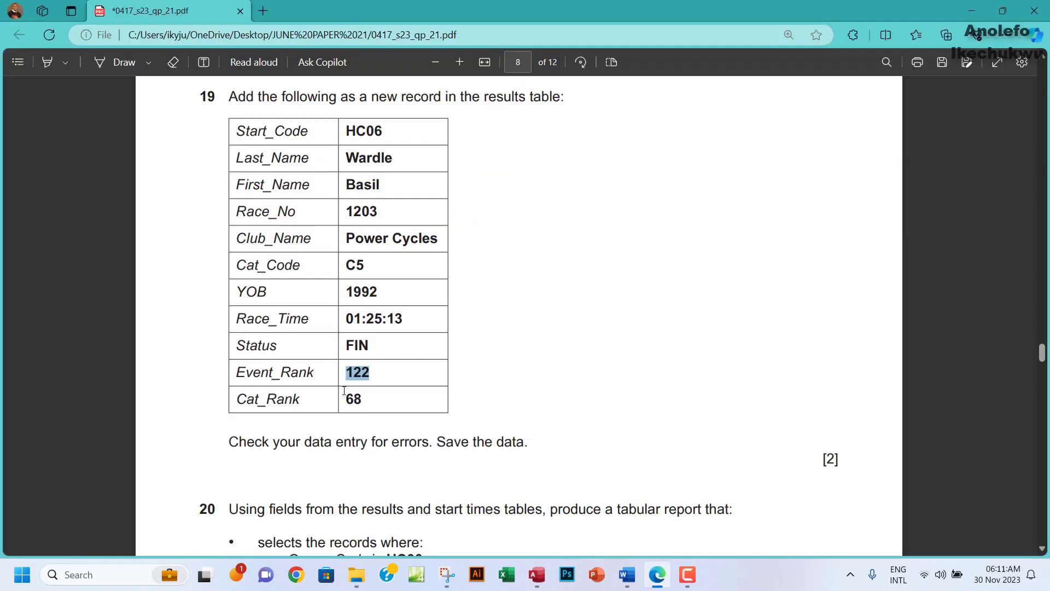
drag(346, 397, 362, 405)
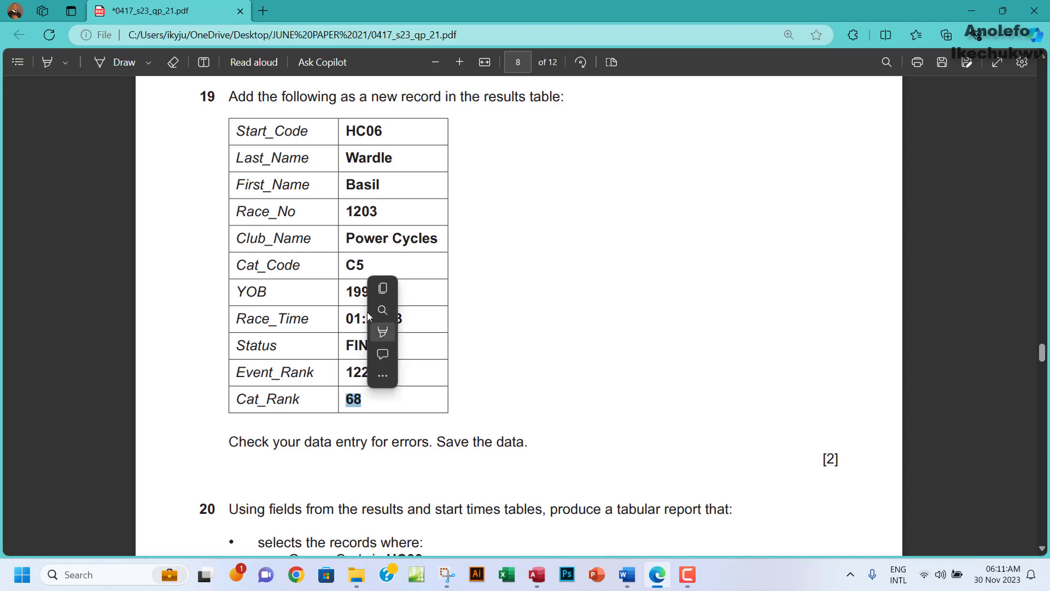
click(382, 294)
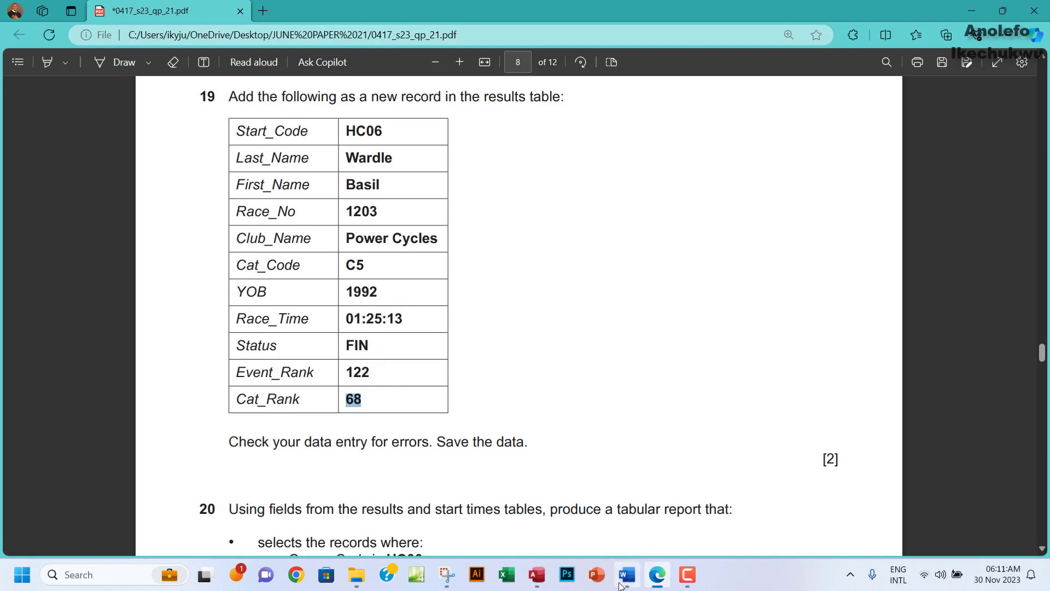
click(537, 574)
click(805, 273)
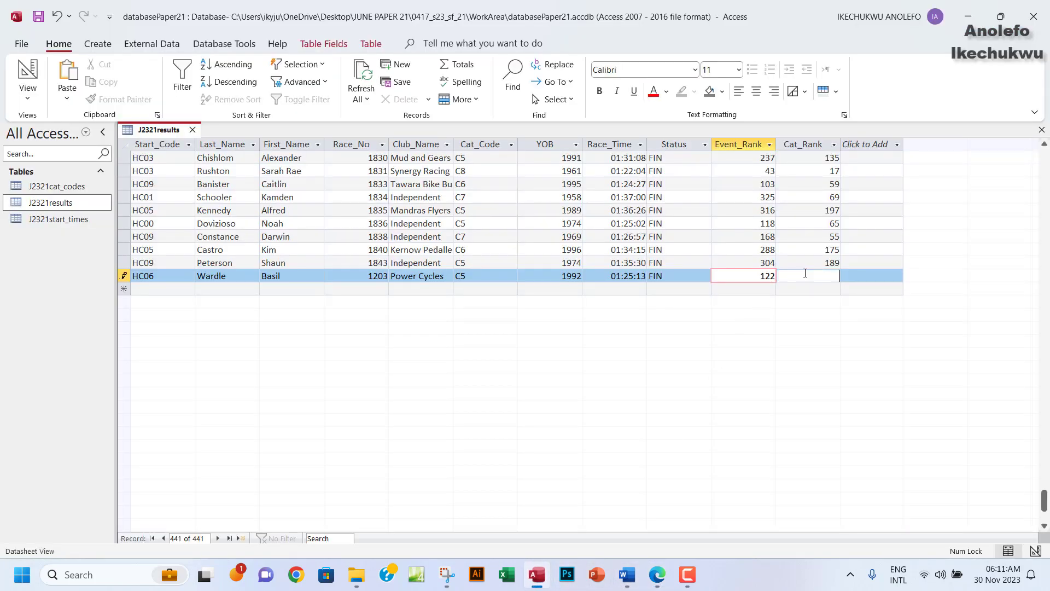
key(ctrl+v)
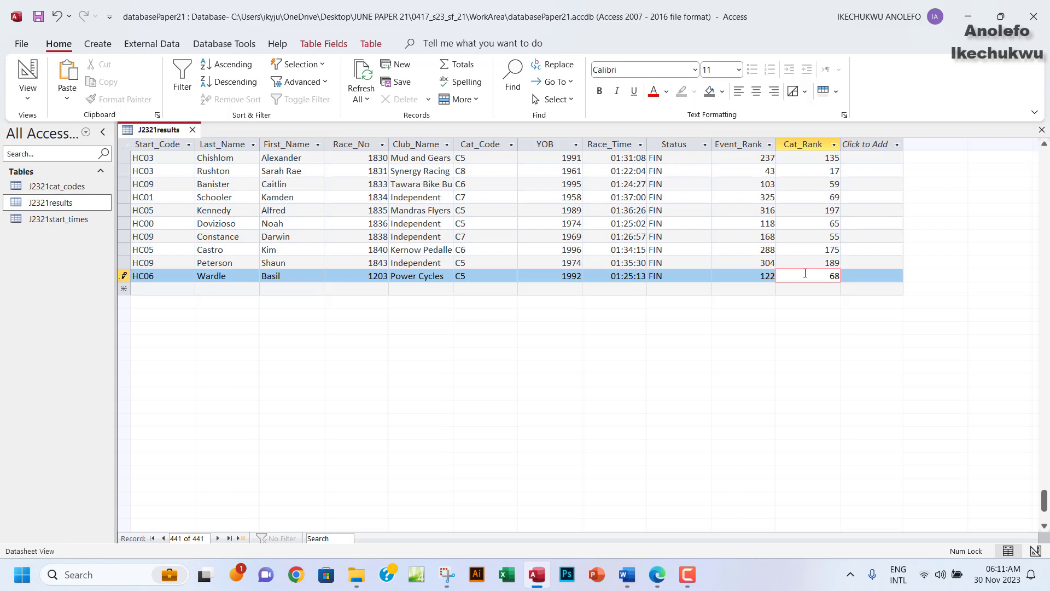
click(37, 17)
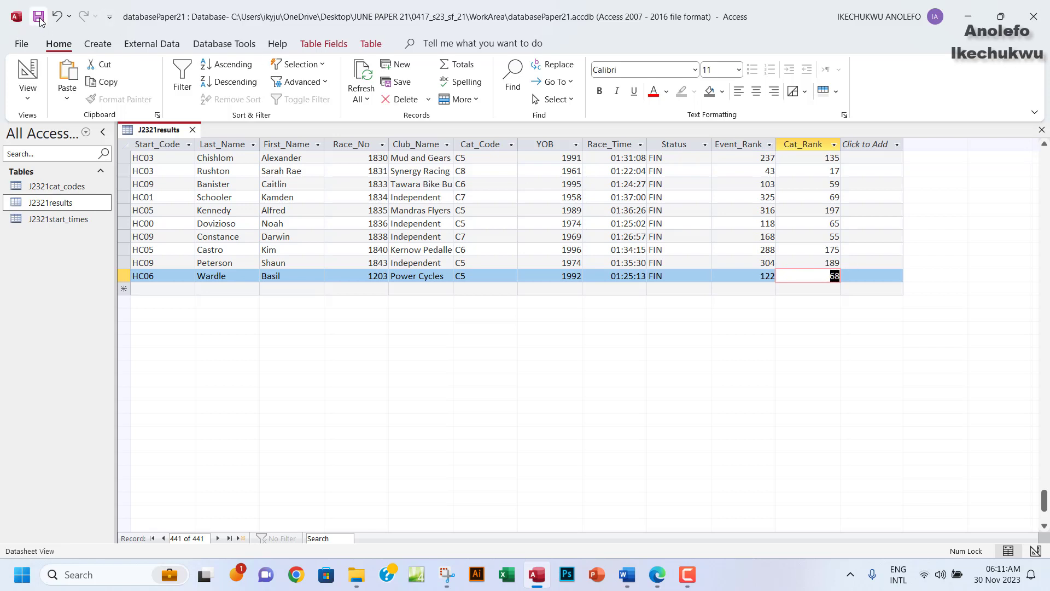
Close the J2321results datasheet so no database objects remain open.
click(658, 576)
scroll(323, 392, down, 3)
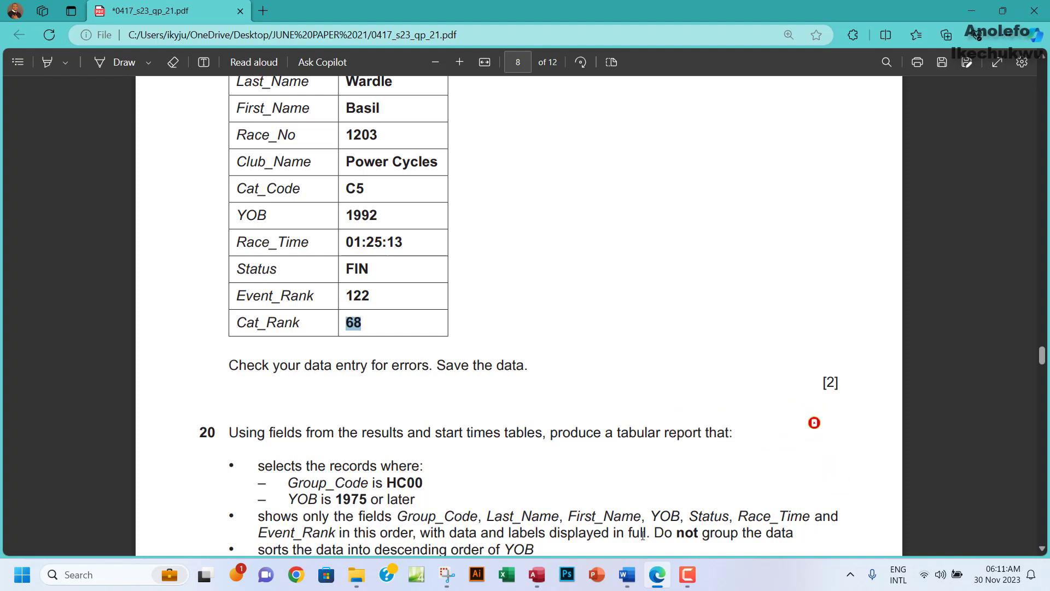
click(538, 575)
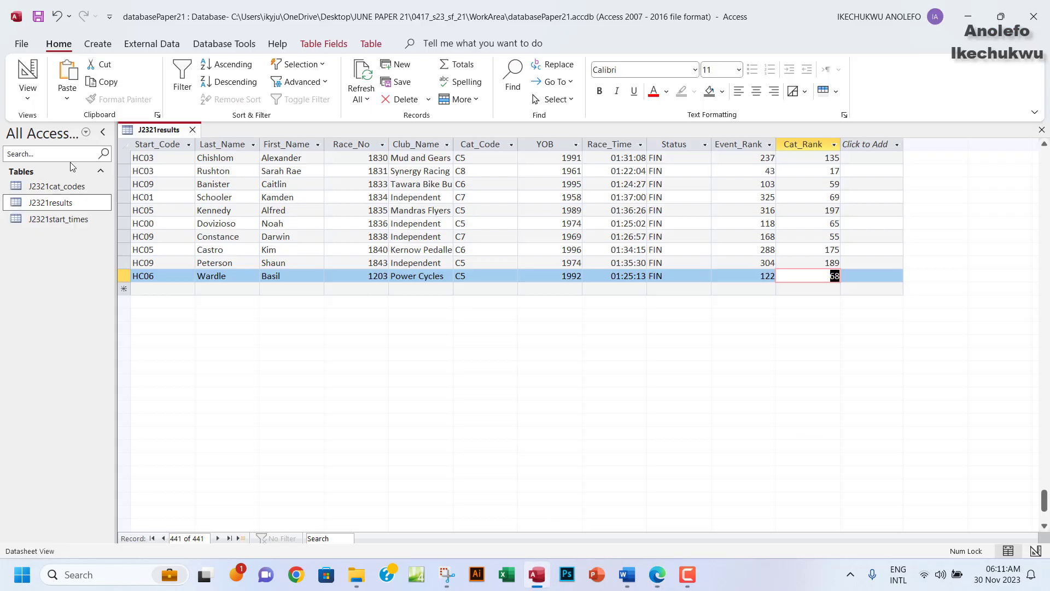
click(1041, 132)
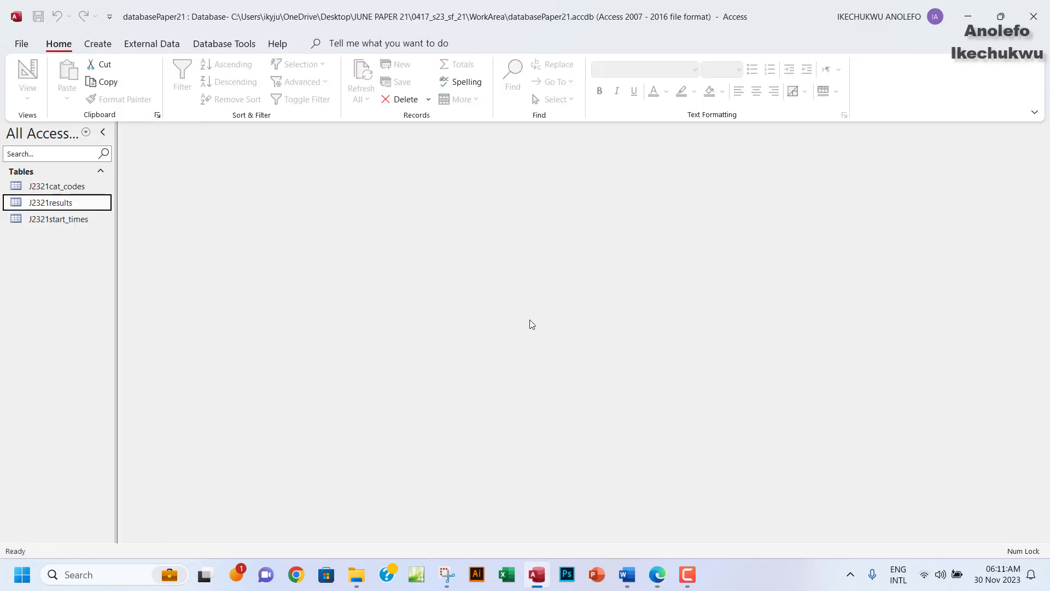
Highlight all of question 19's text in green.
click(657, 575)
scroll(382, 318, down, 2)
scroll(382, 319, up, 4)
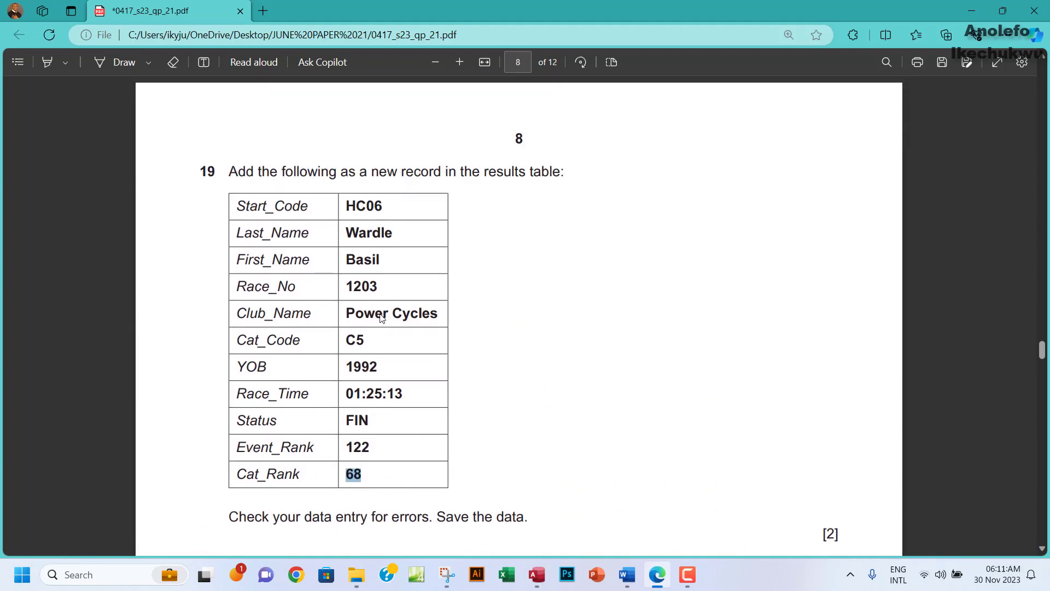
drag(228, 173, 535, 489)
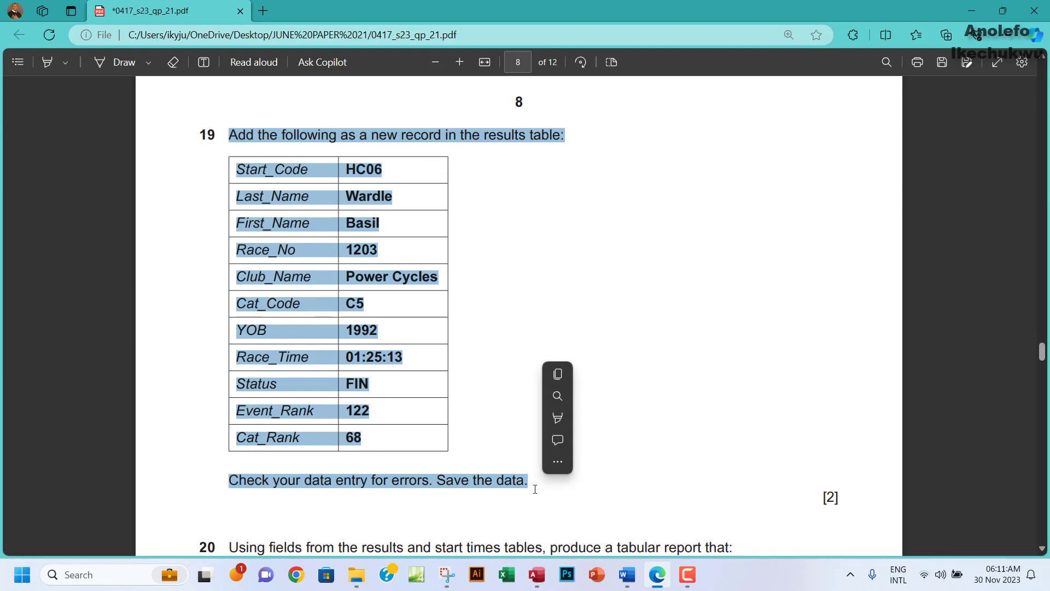
mouse_move(662, 419)
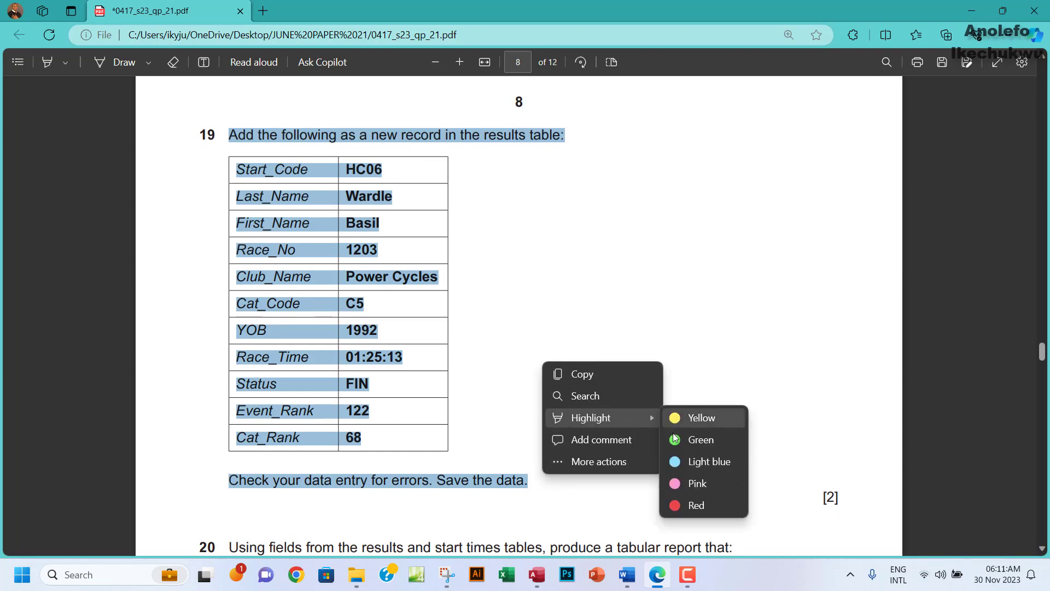
click(677, 439)
Highlight 'results', 'start times' and 'tabular' in question 20 in green.
scroll(485, 389, down, 5)
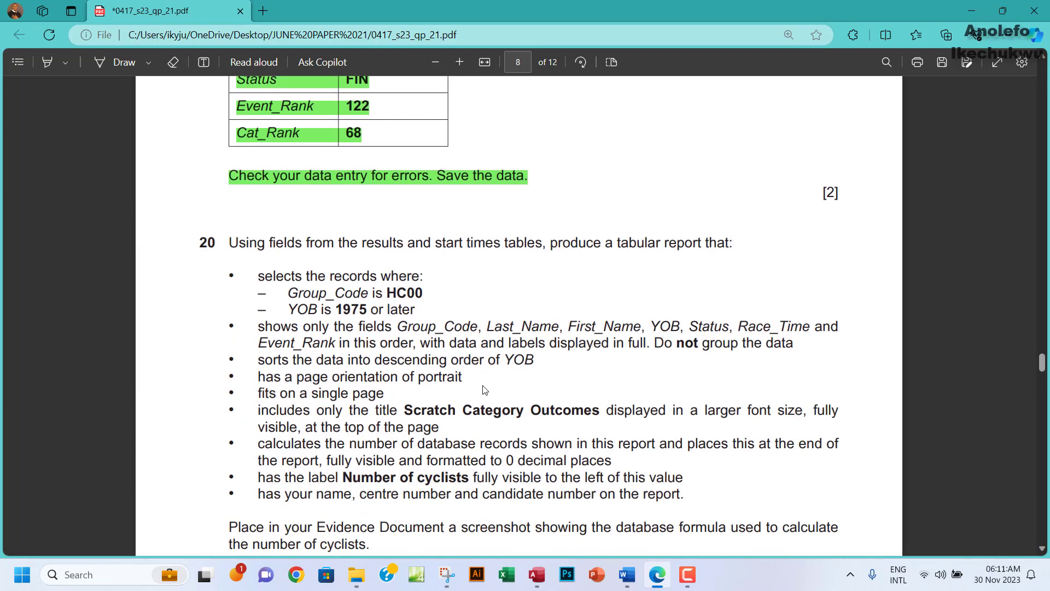
scroll(485, 389, down, 2)
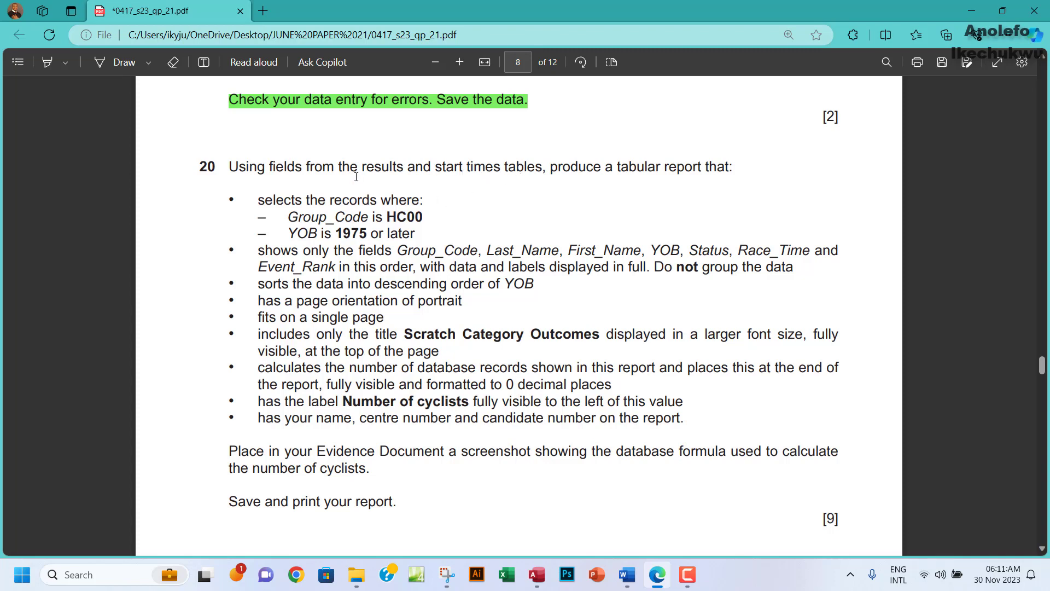
drag(357, 170, 401, 172)
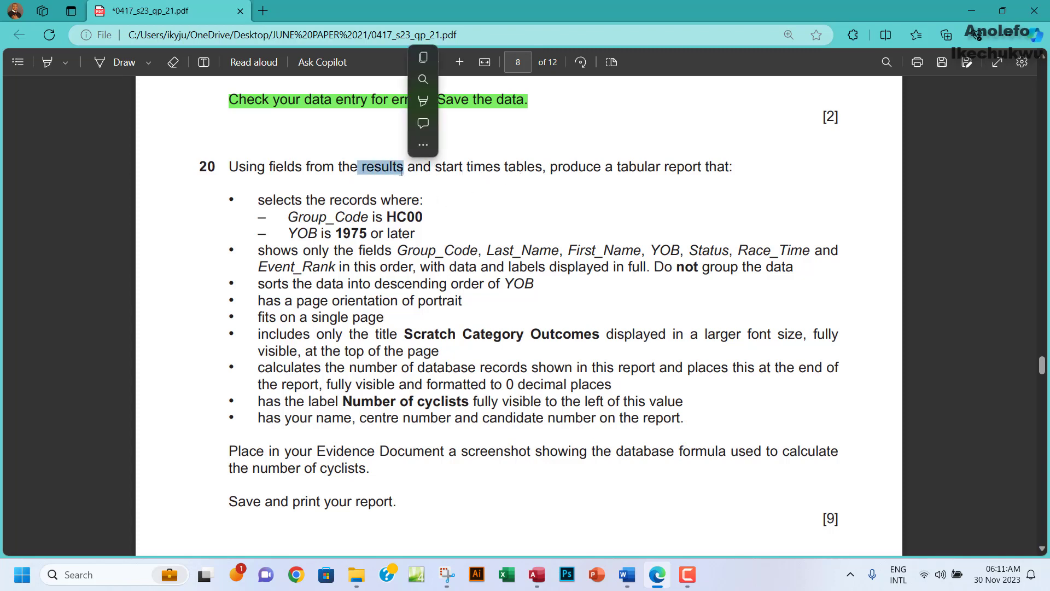
mouse_move(462, 104)
click(586, 122)
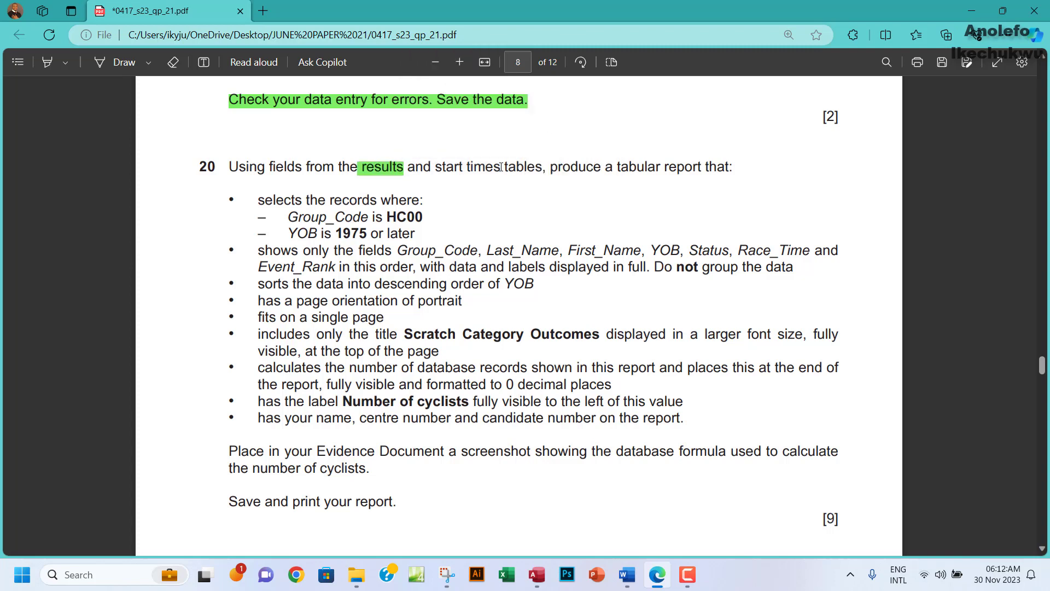
drag(436, 167, 501, 168)
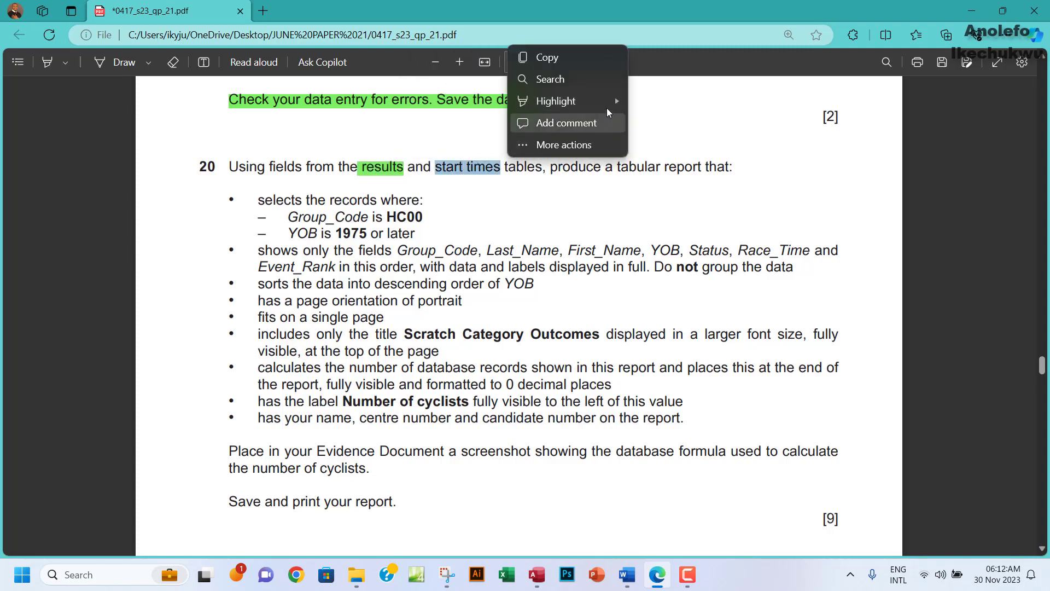
mouse_move(609, 104)
click(678, 122)
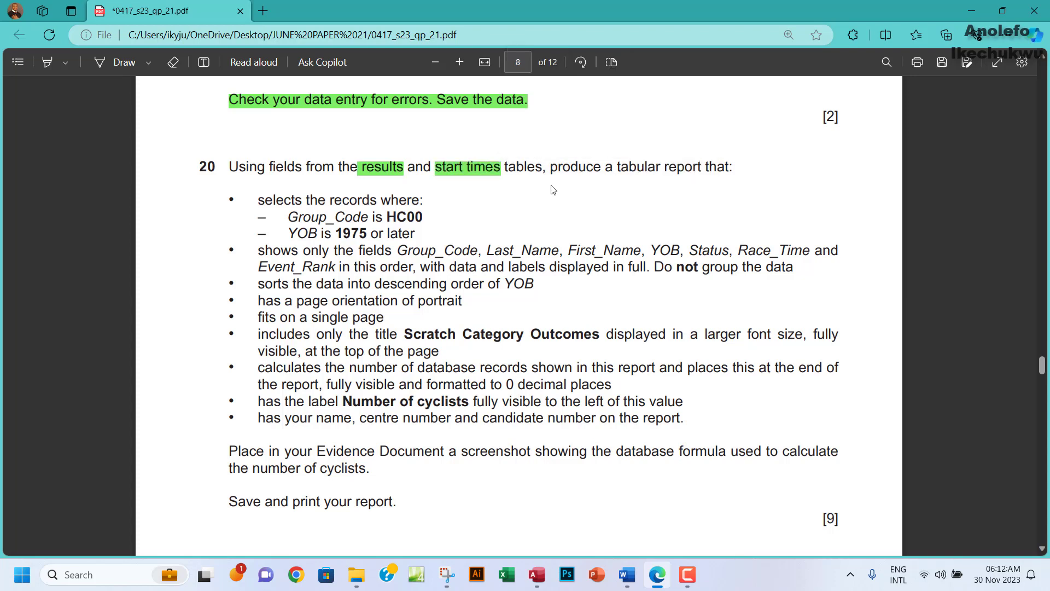
drag(619, 165, 661, 167)
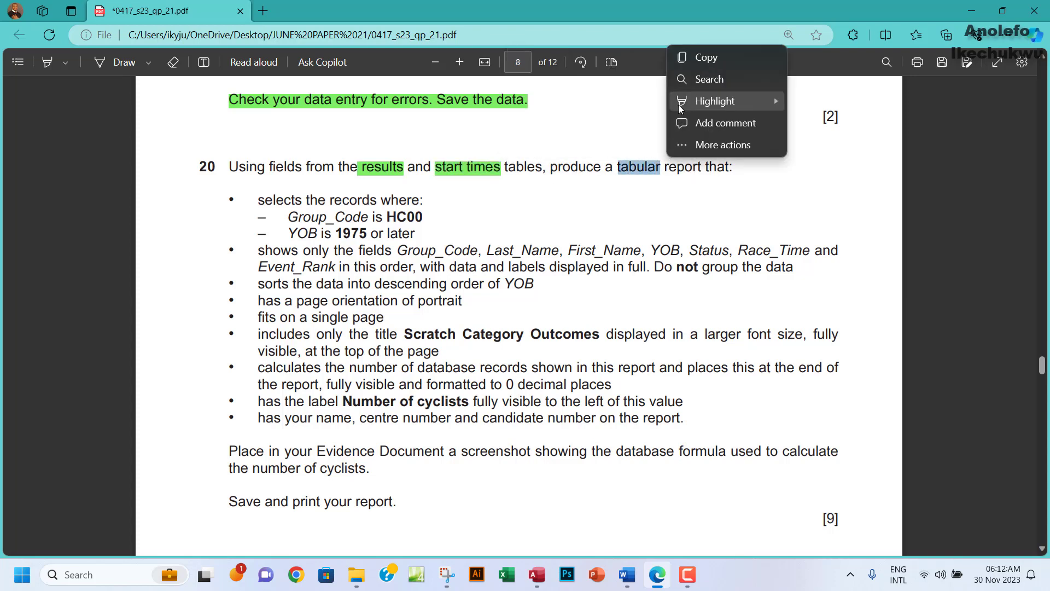
mouse_move(785, 103)
click(806, 124)
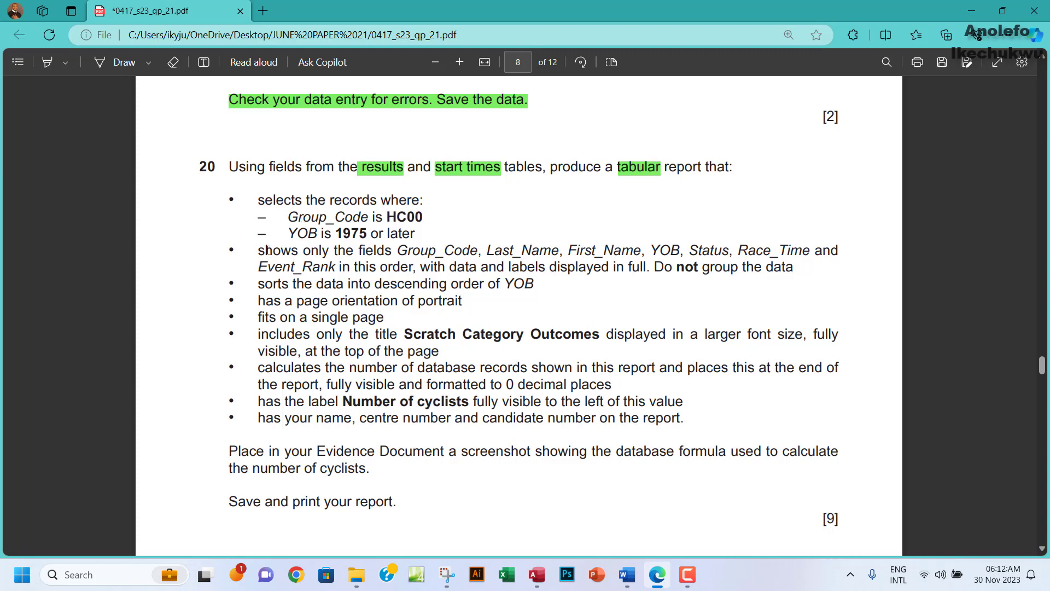
Highlight the phrase 'in this order' in question 20 in green.
drag(257, 251, 349, 252)
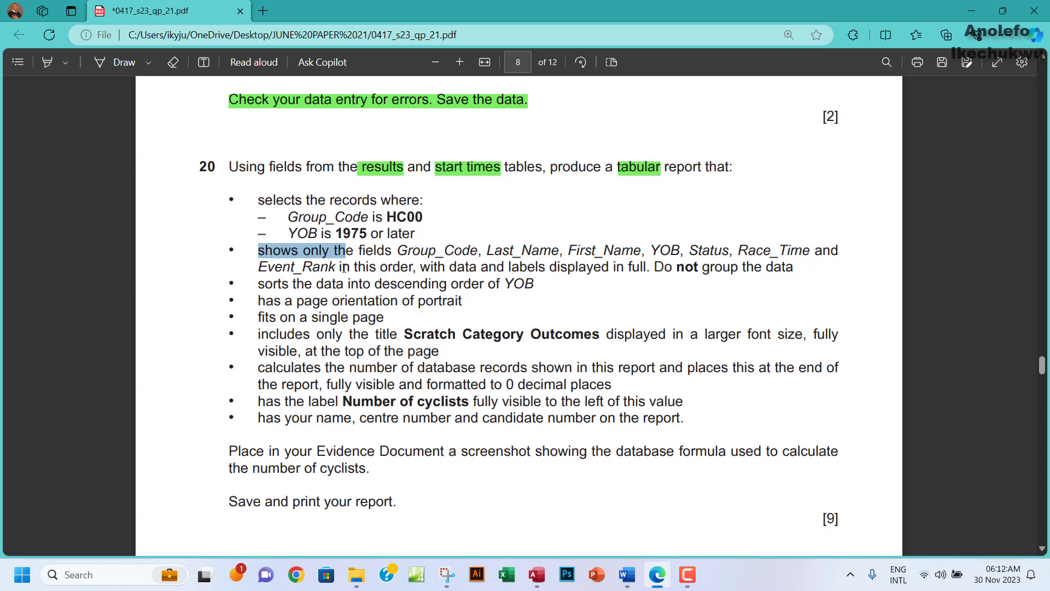
drag(340, 268, 416, 270)
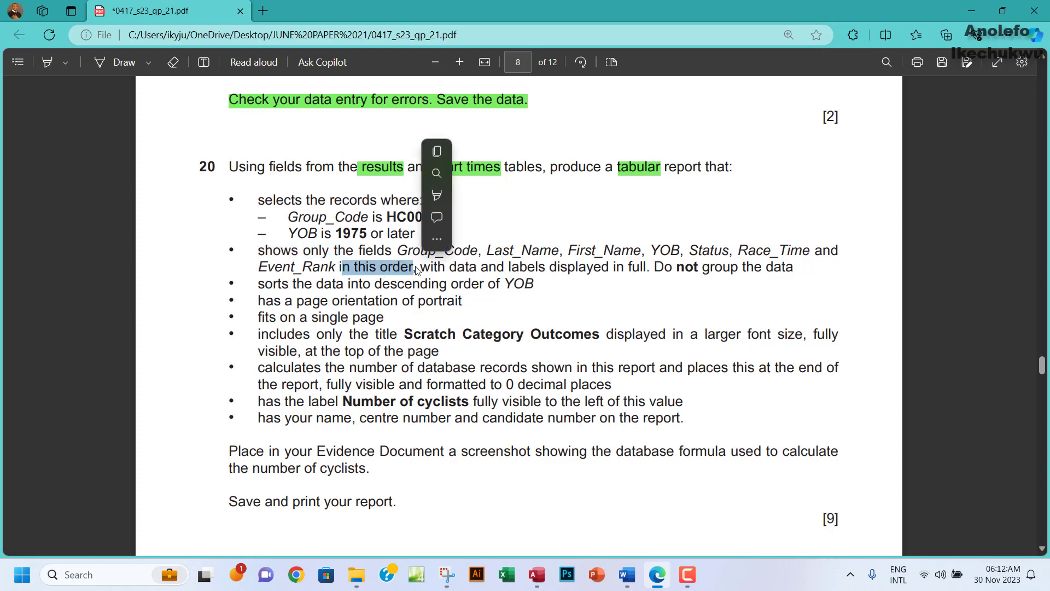
mouse_move(438, 199)
mouse_move(485, 199)
click(572, 217)
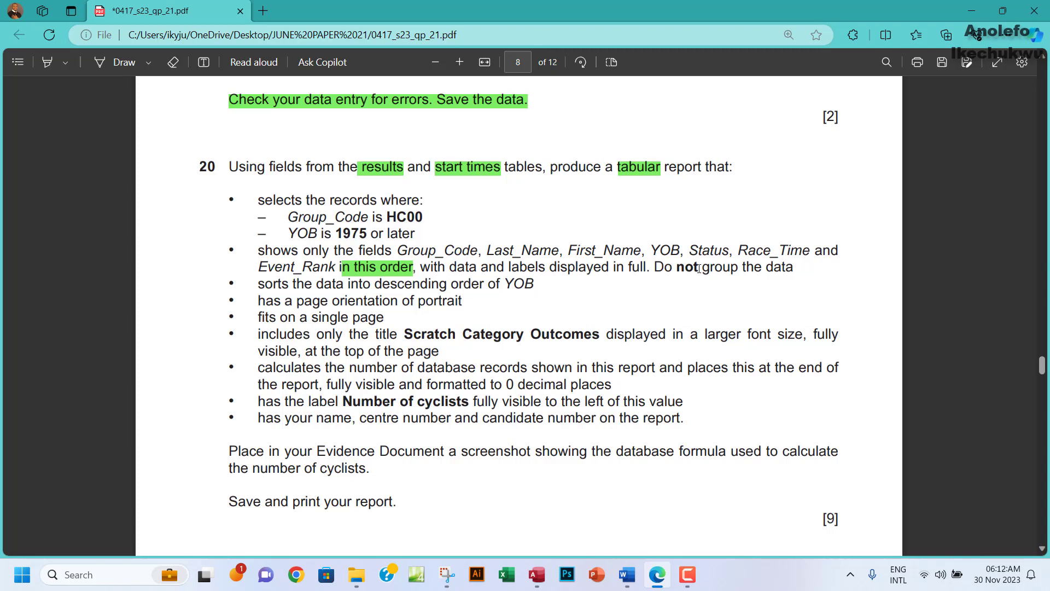
Reread question 20's selection criteria and report requirements, then return to Access.
drag(260, 201, 416, 233)
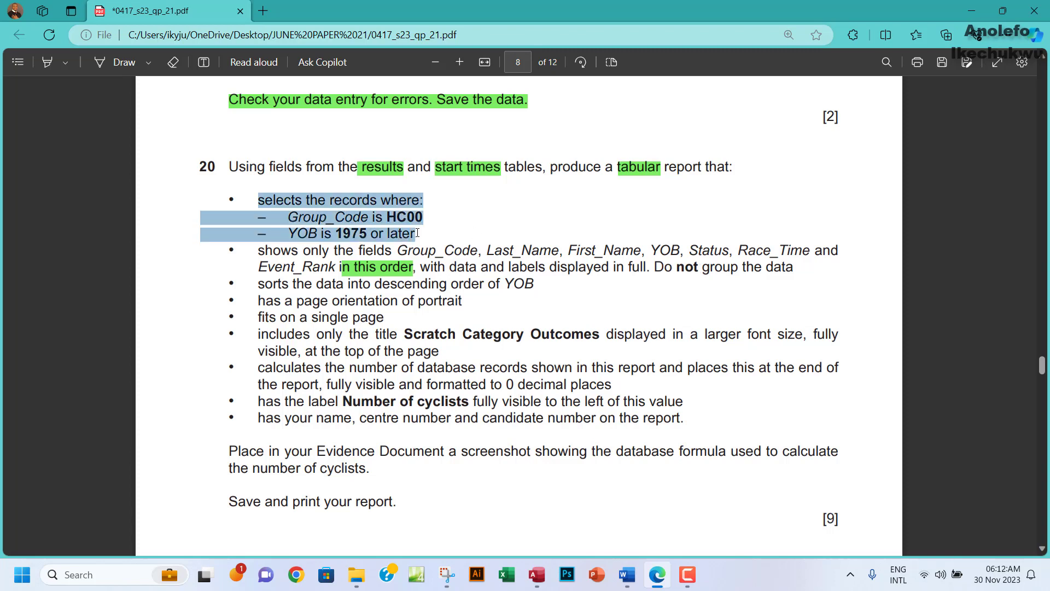
drag(257, 250, 692, 414)
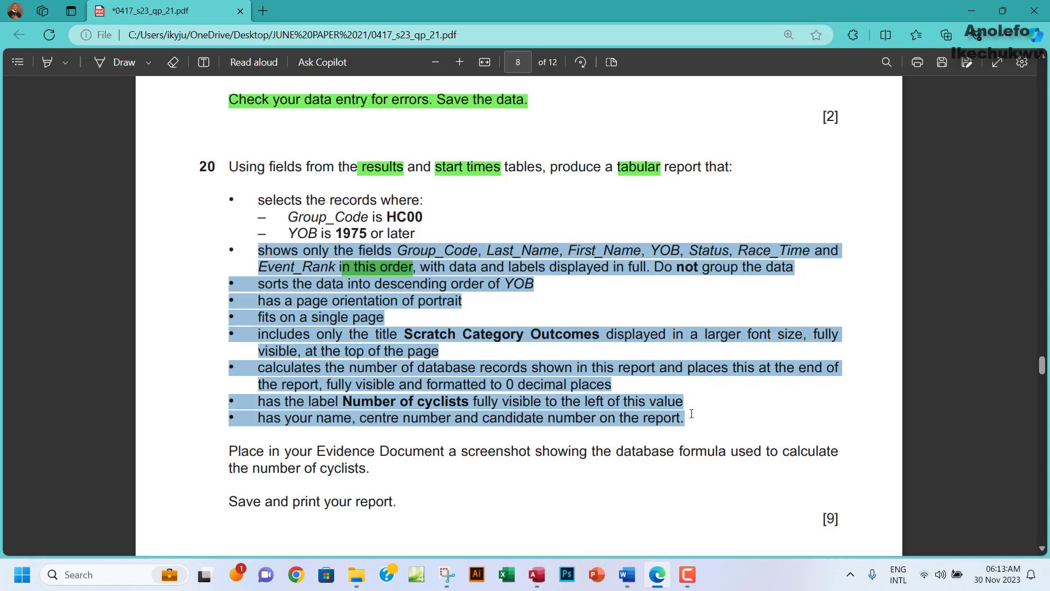
drag(692, 414, 692, 414)
click(528, 572)
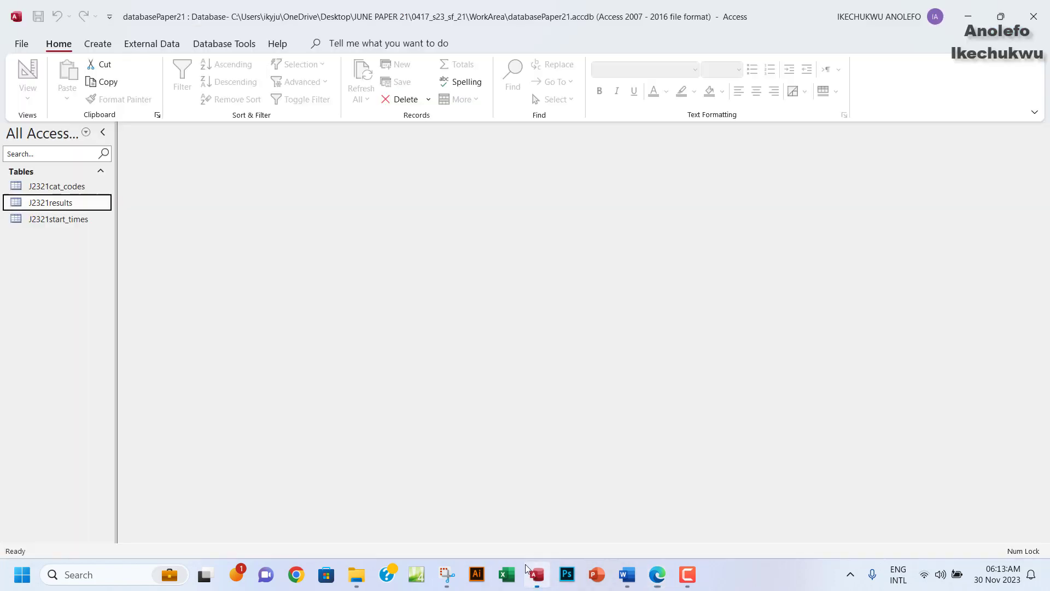
Launch the Simple Query Wizard and move every J2321results field into Selected Fields.
click(102, 47)
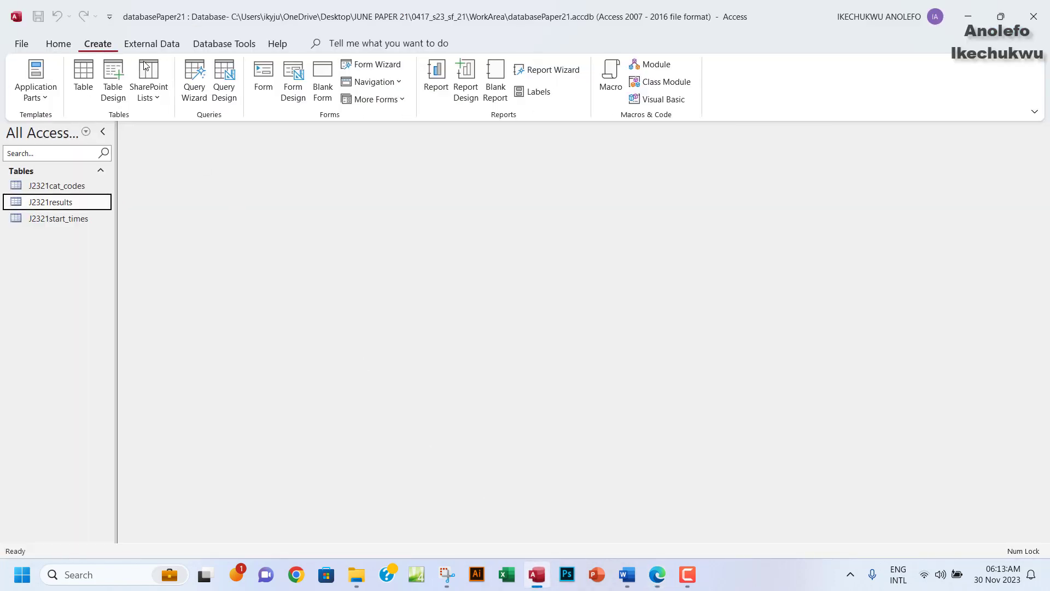
click(196, 88)
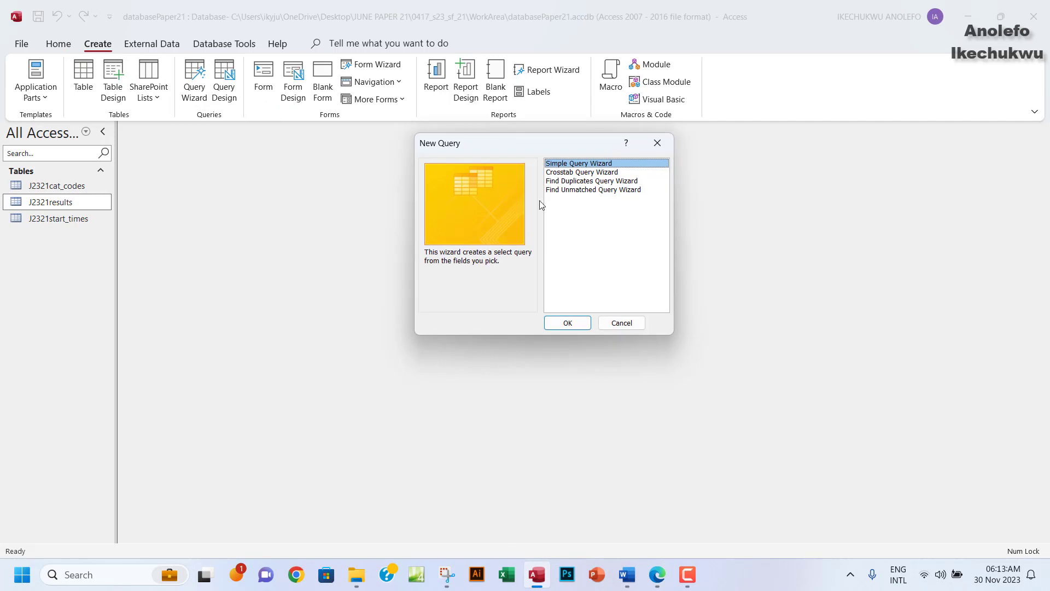
click(570, 323)
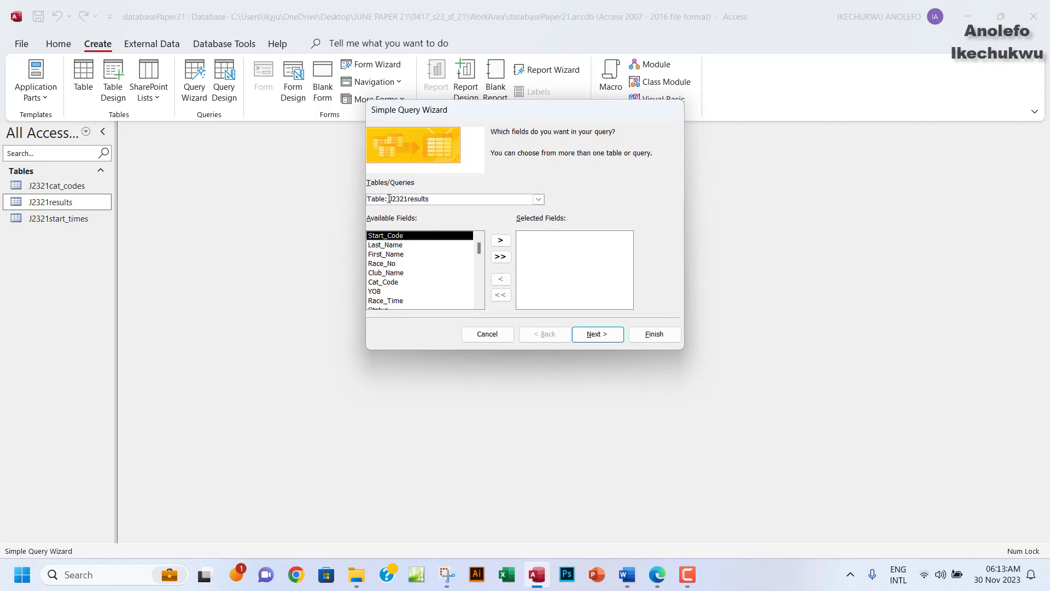
drag(387, 199, 443, 199)
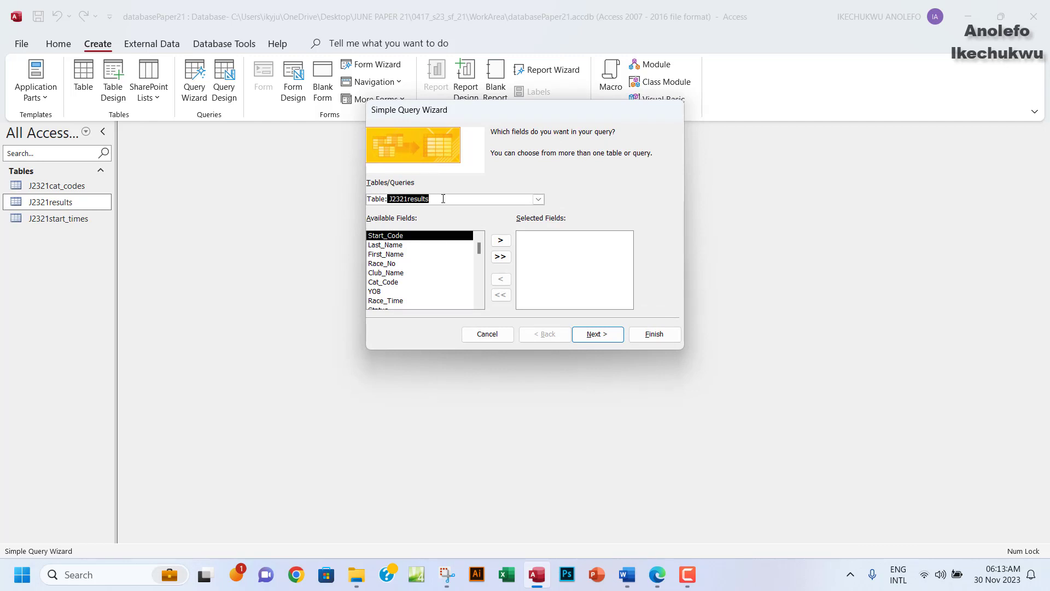
click(500, 256)
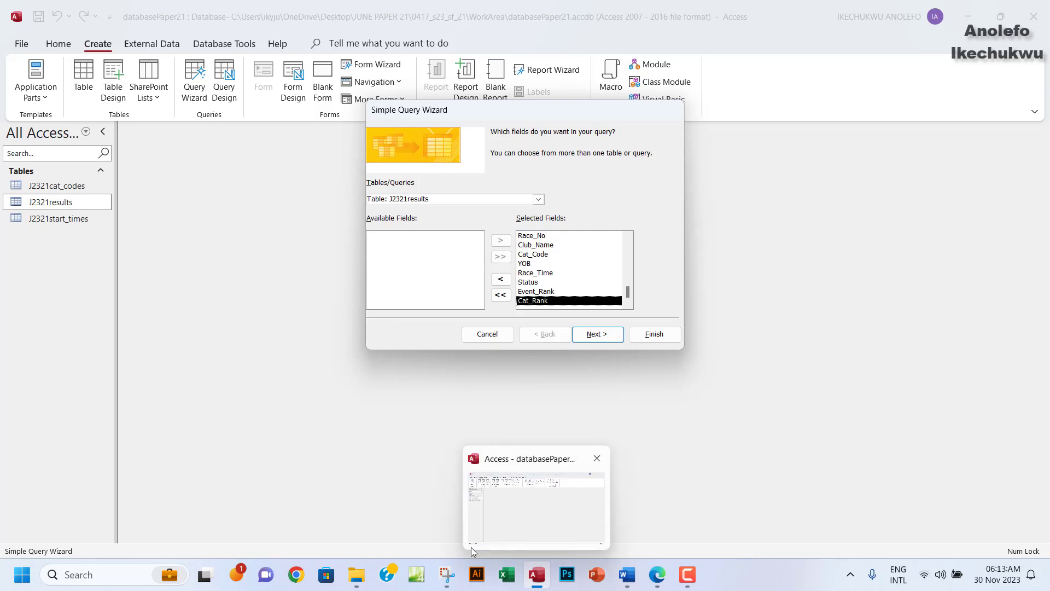
click(657, 576)
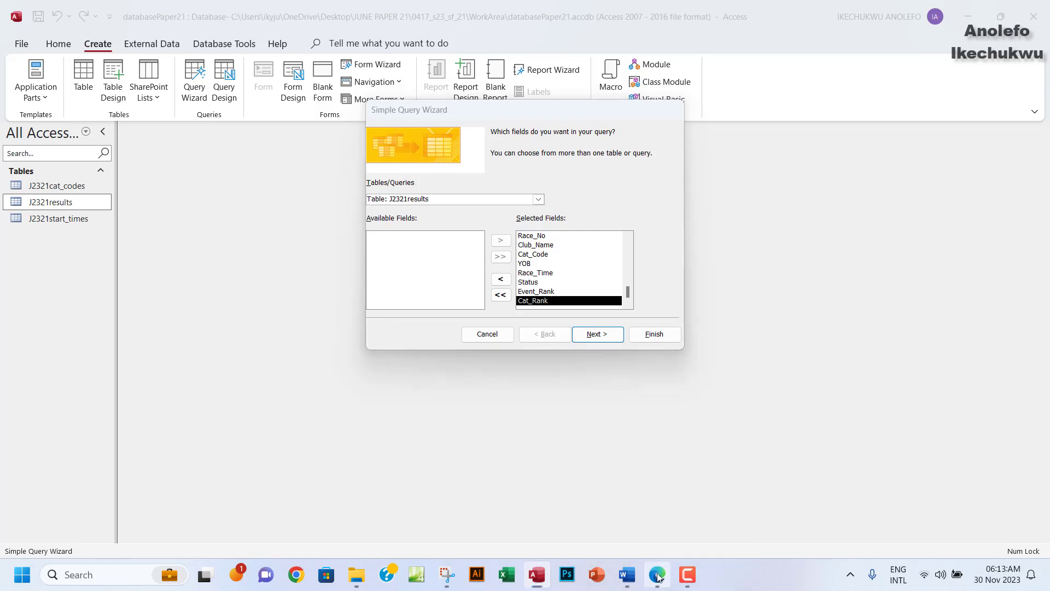
Reread question 20's 'shows only the fields' bullet, then go back to the query wizard.
double_click(272, 252)
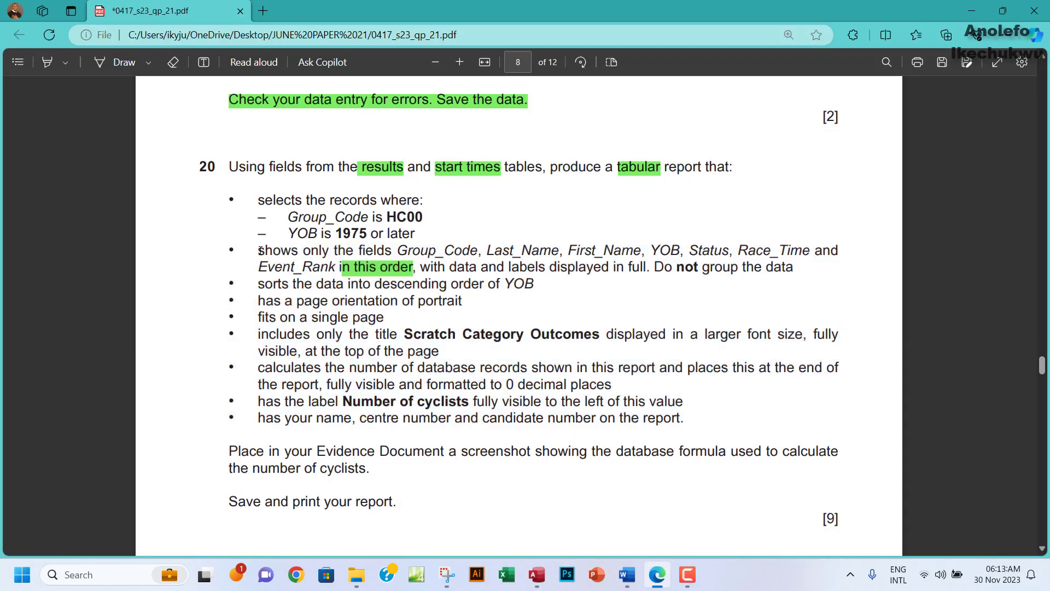
drag(258, 250, 772, 264)
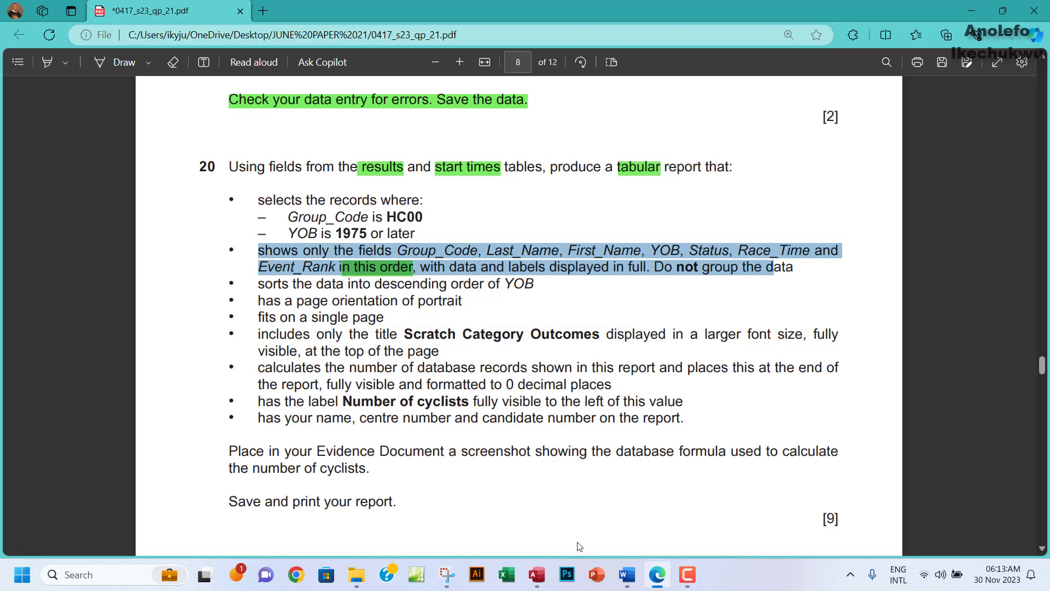
click(538, 576)
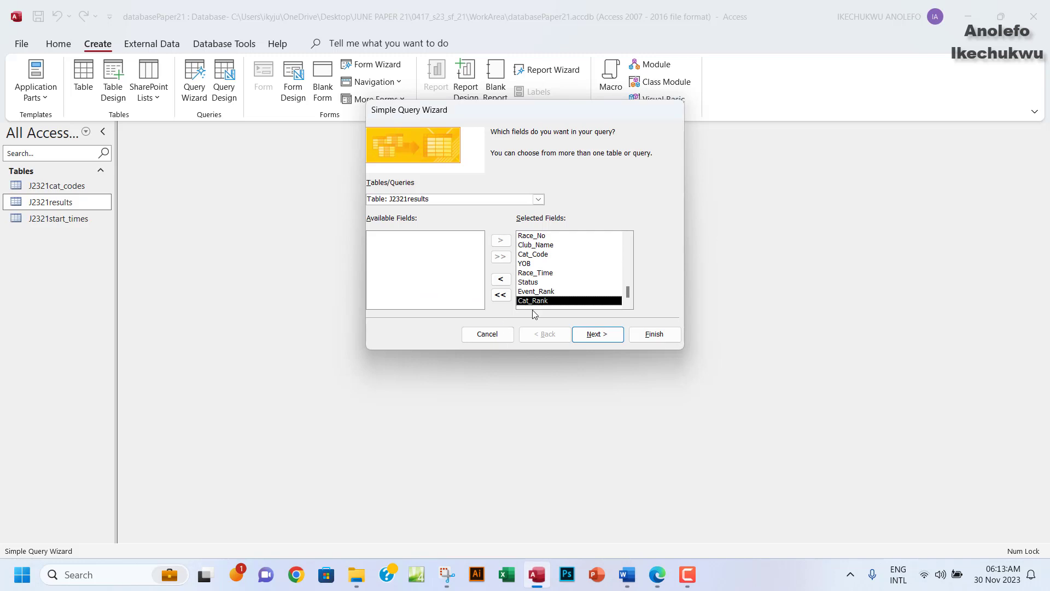
Add all J2321start_times fields, keep Detail, and select 'J2321results' in the query title.
click(539, 199)
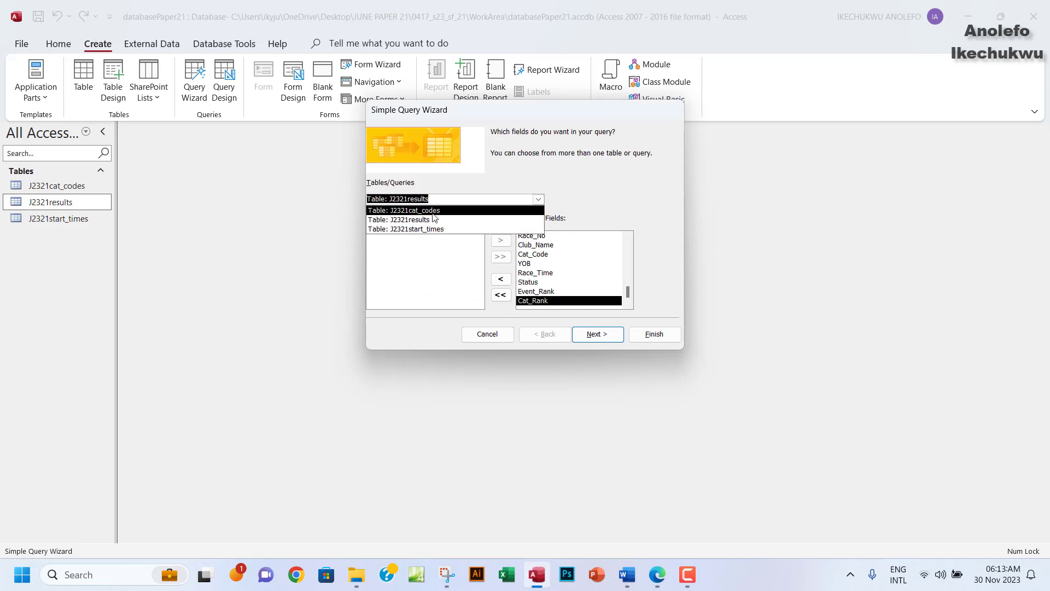
click(416, 230)
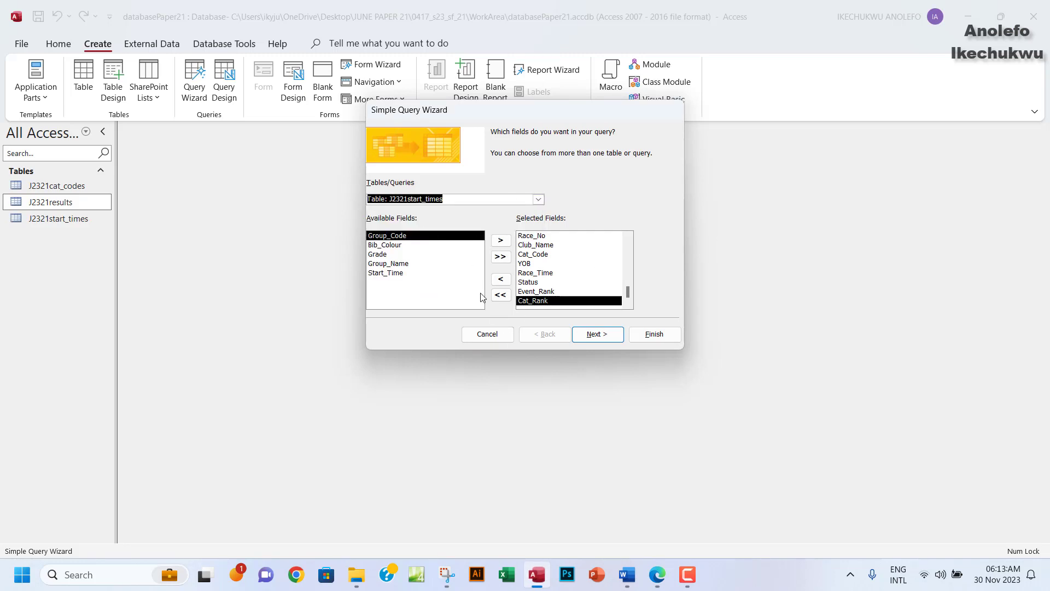
click(500, 259)
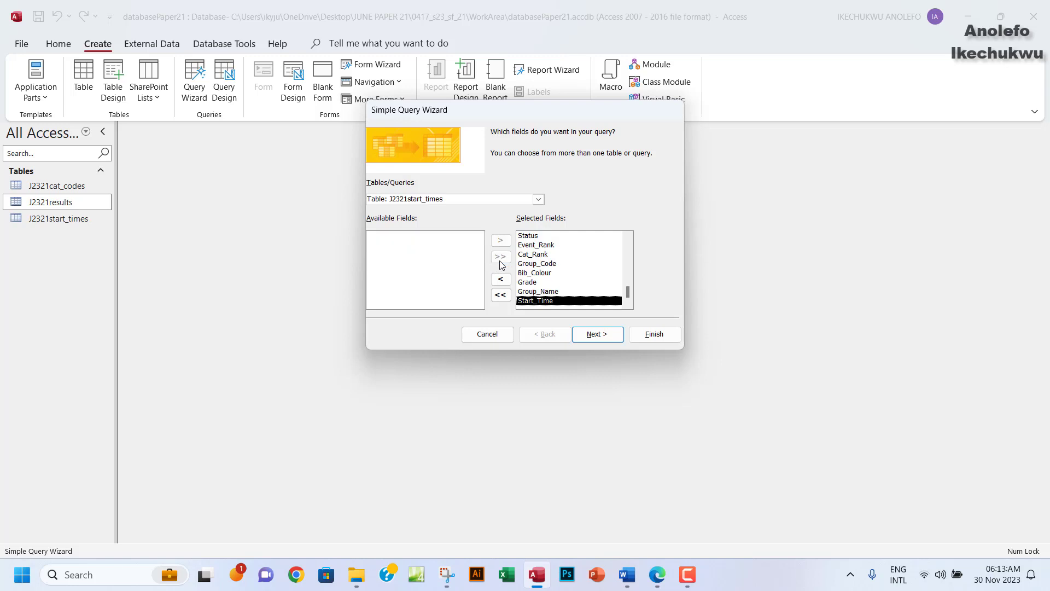
click(593, 335)
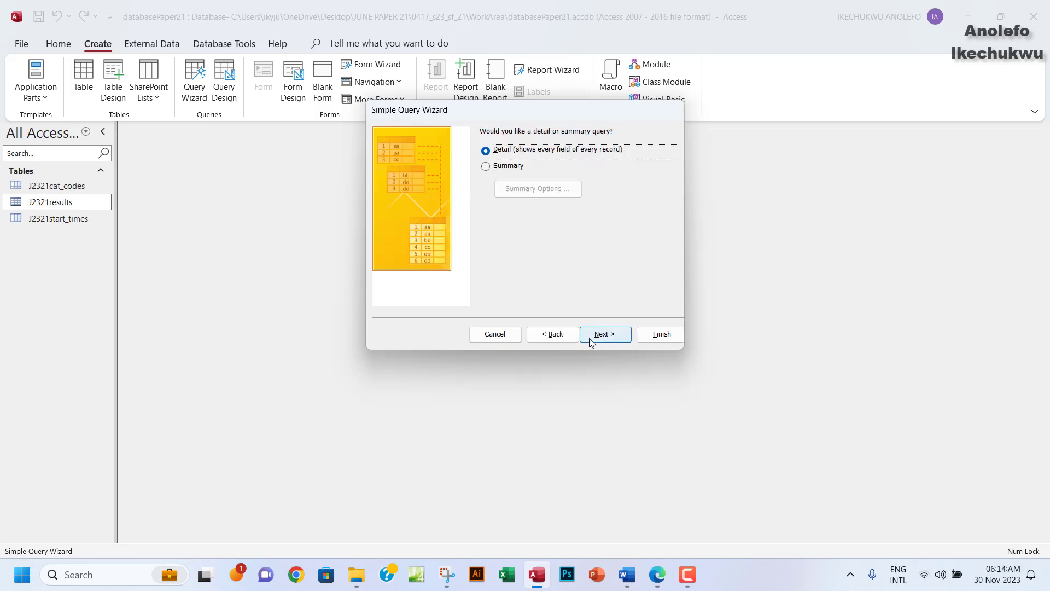
click(592, 336)
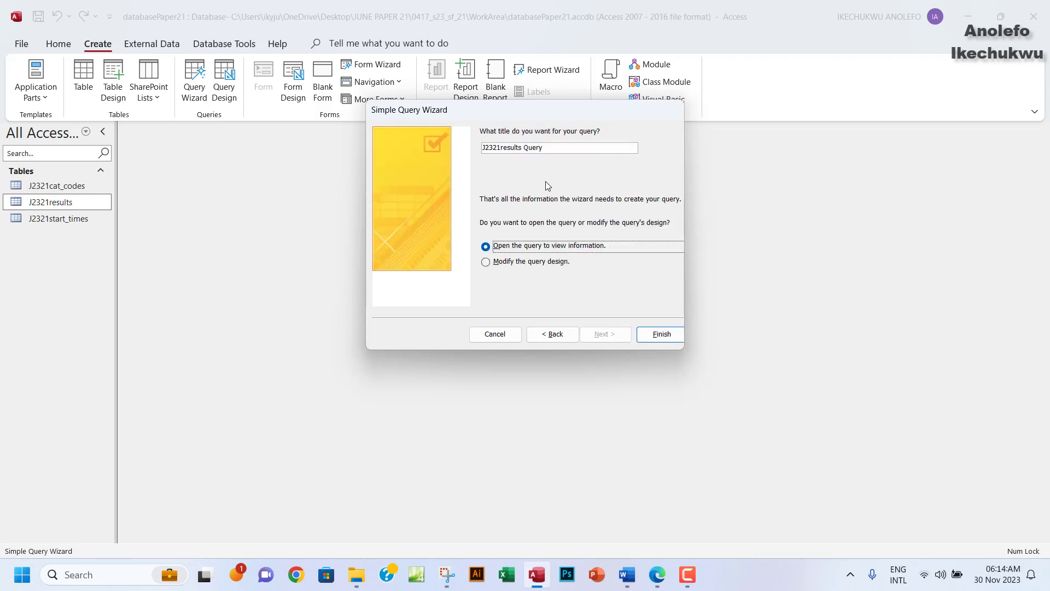
drag(523, 149, 469, 152)
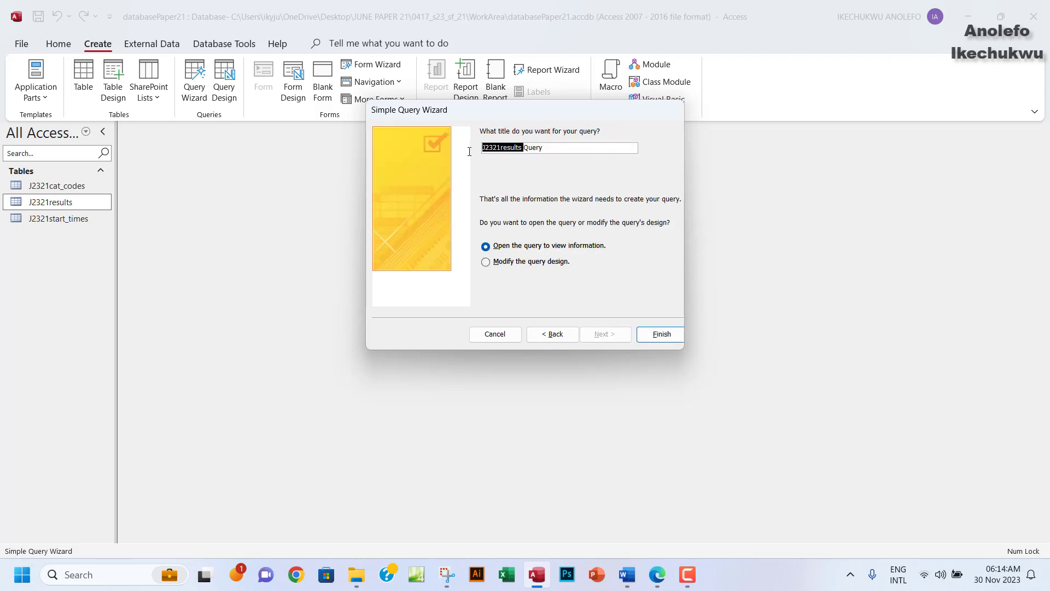
Title the query Question20_Query, finish to view its 441 records, then show question 20.
click(654, 573)
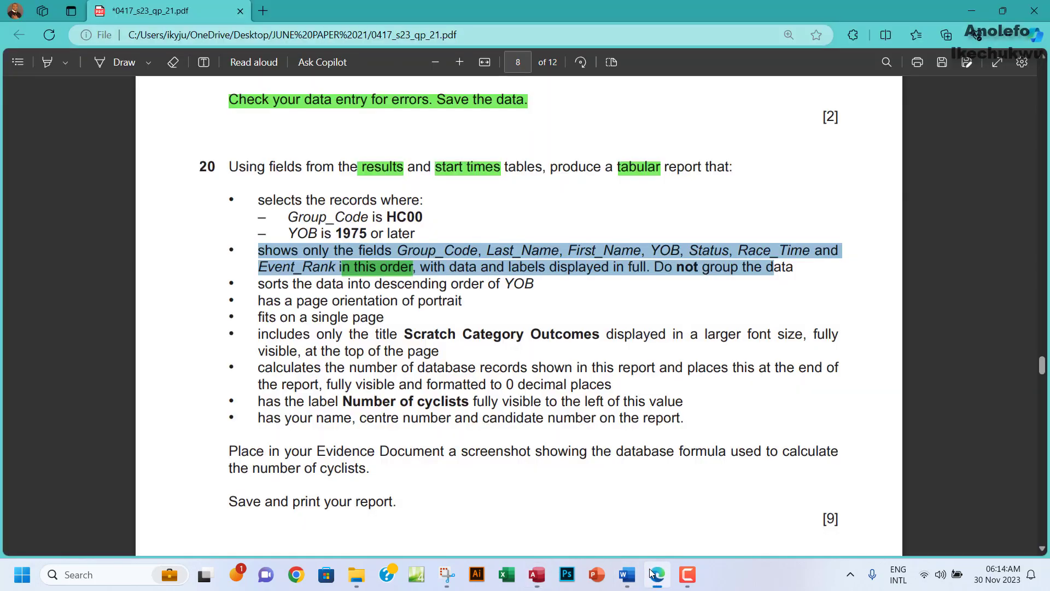
click(653, 573)
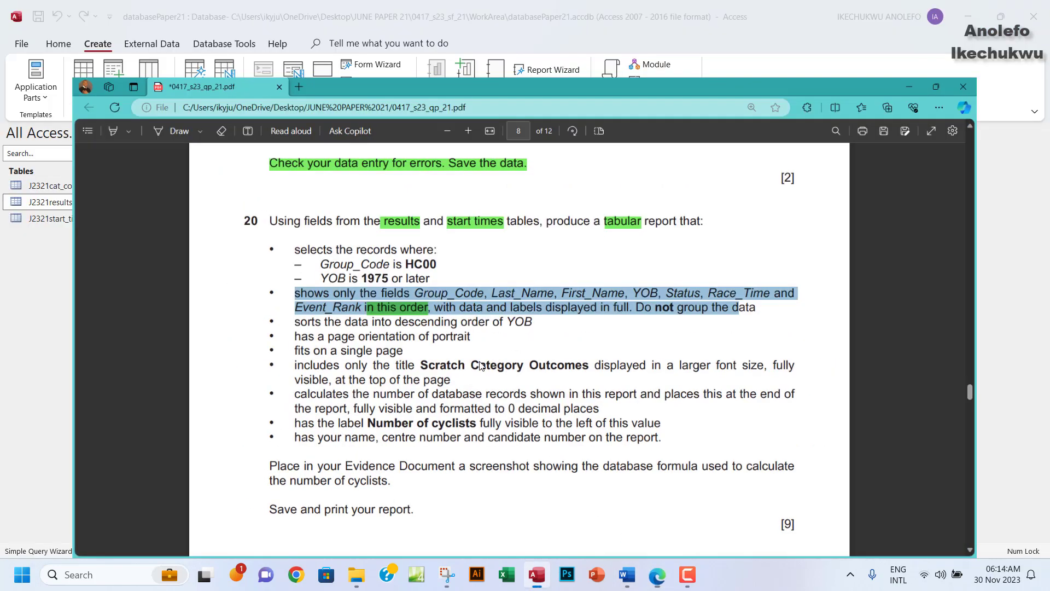
text(Question)
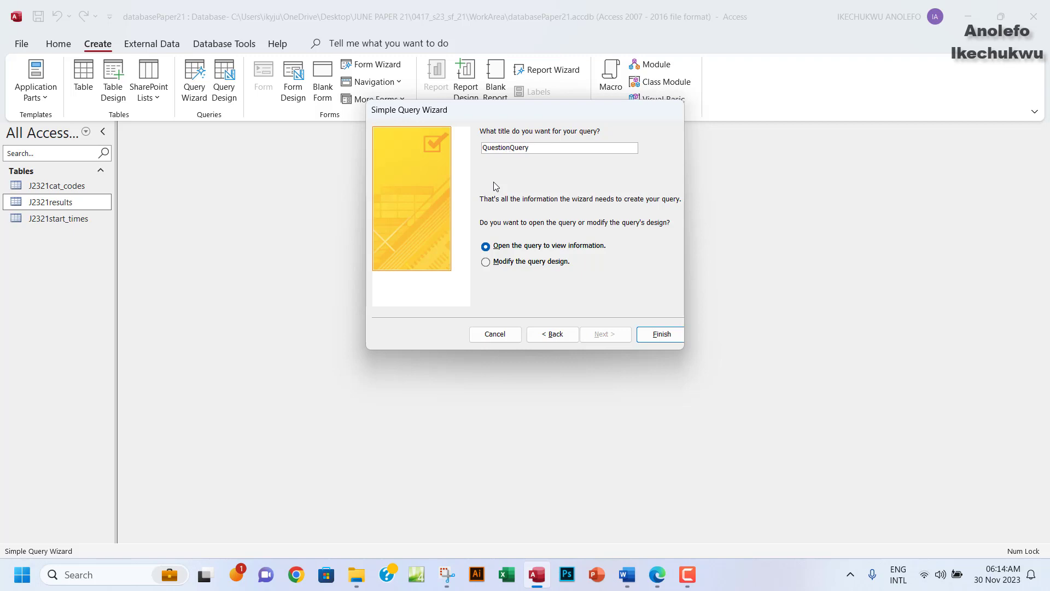
text(20_)
click(661, 336)
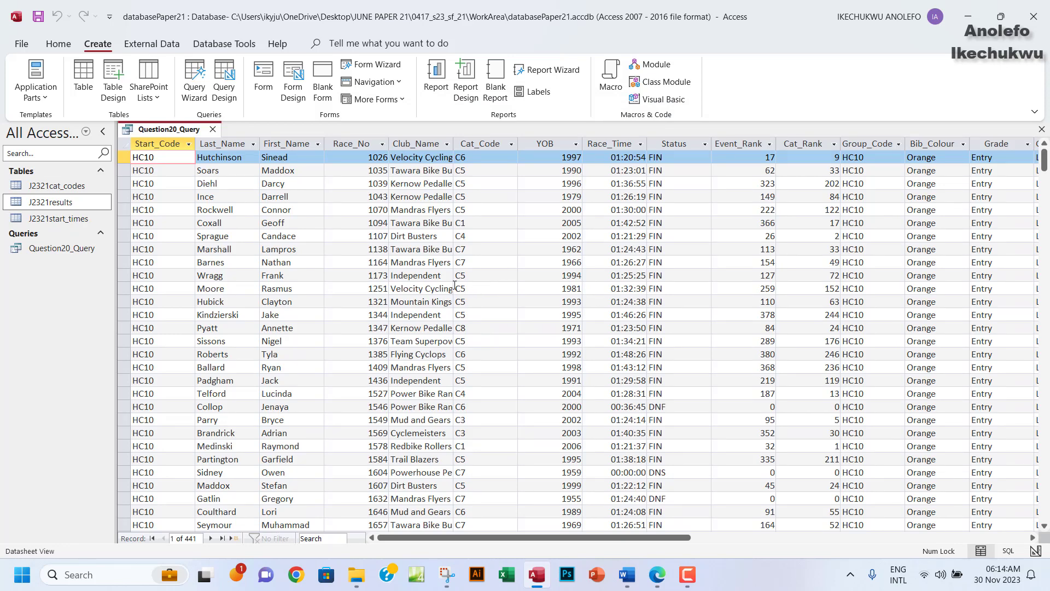
click(657, 583)
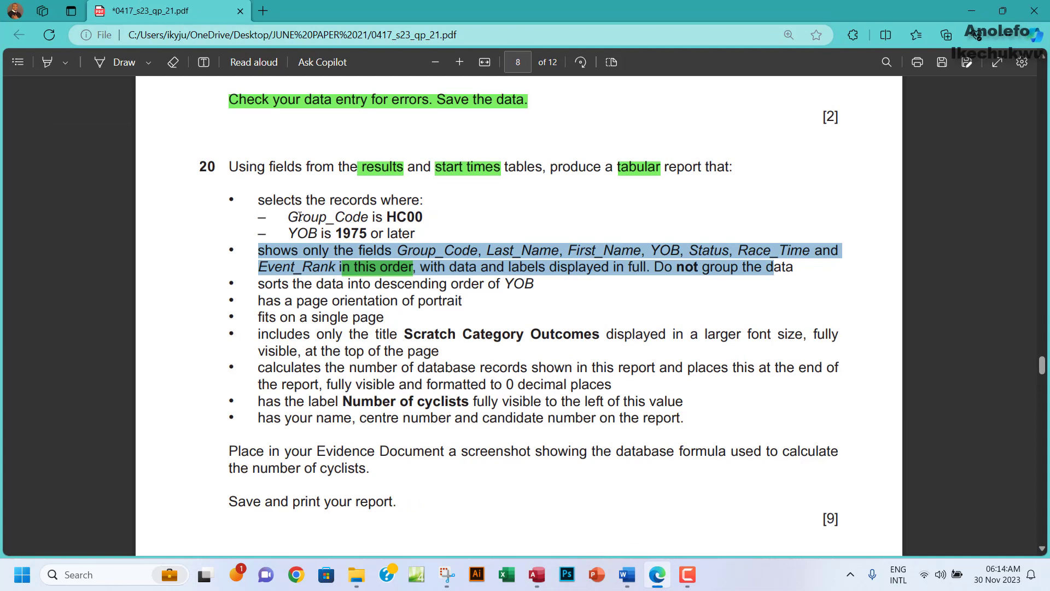
Select the Group_Code value HC00 in question 20 and switch back to Access.
drag(288, 217, 385, 217)
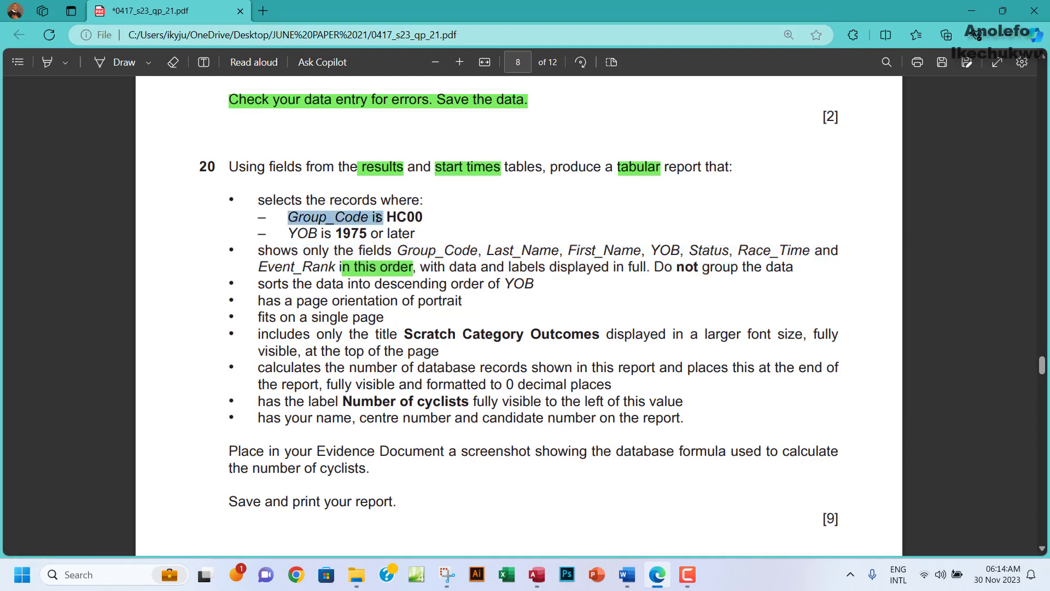
click(393, 217)
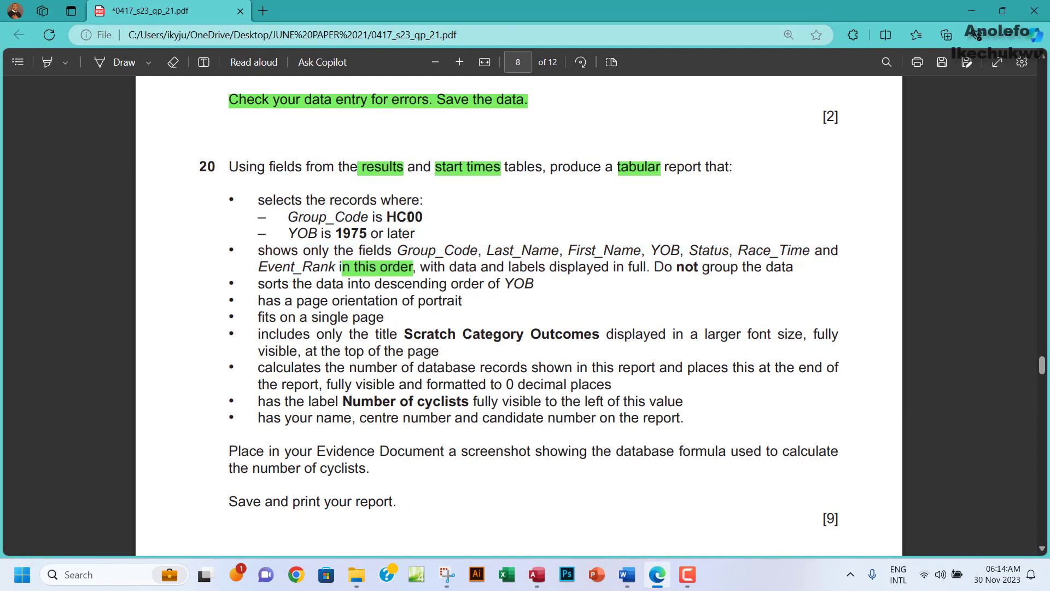
double_click(409, 217)
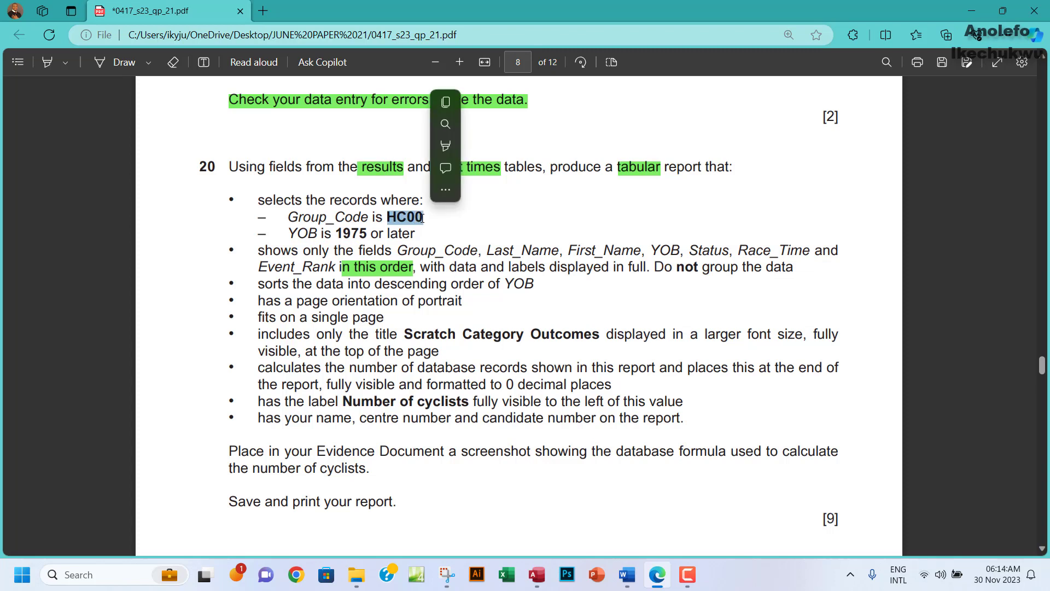
click(449, 107)
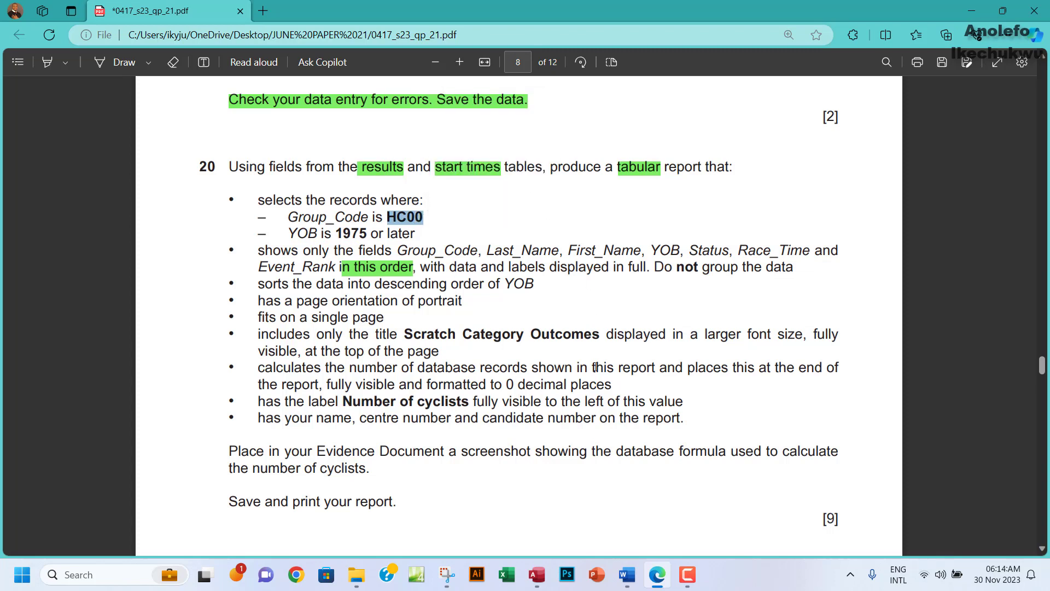
click(535, 580)
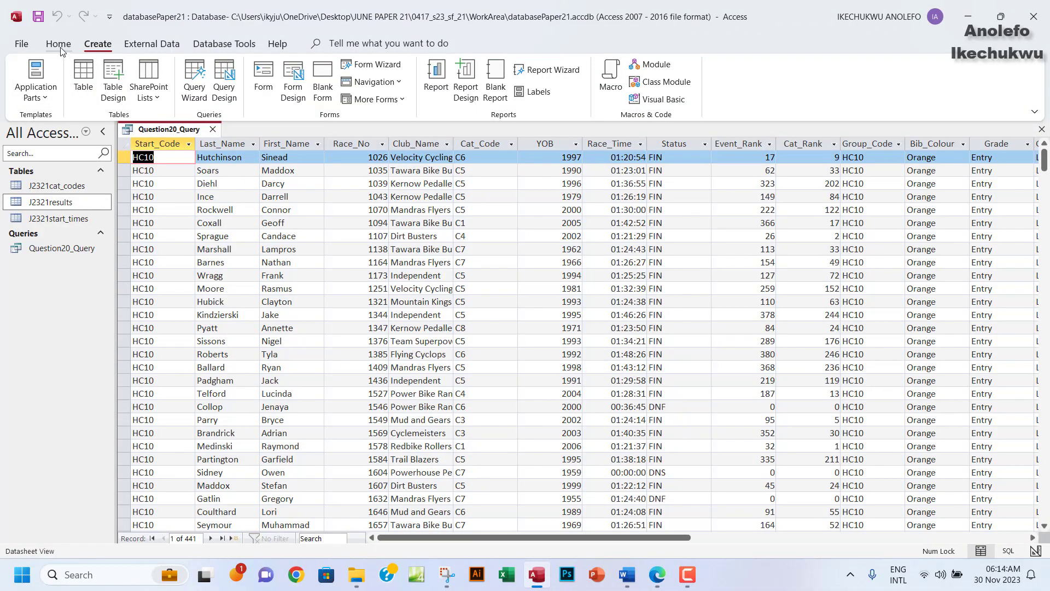
Switch Question20_Query to Design View, glancing at the exam paper along the way.
click(59, 45)
click(38, 92)
click(63, 174)
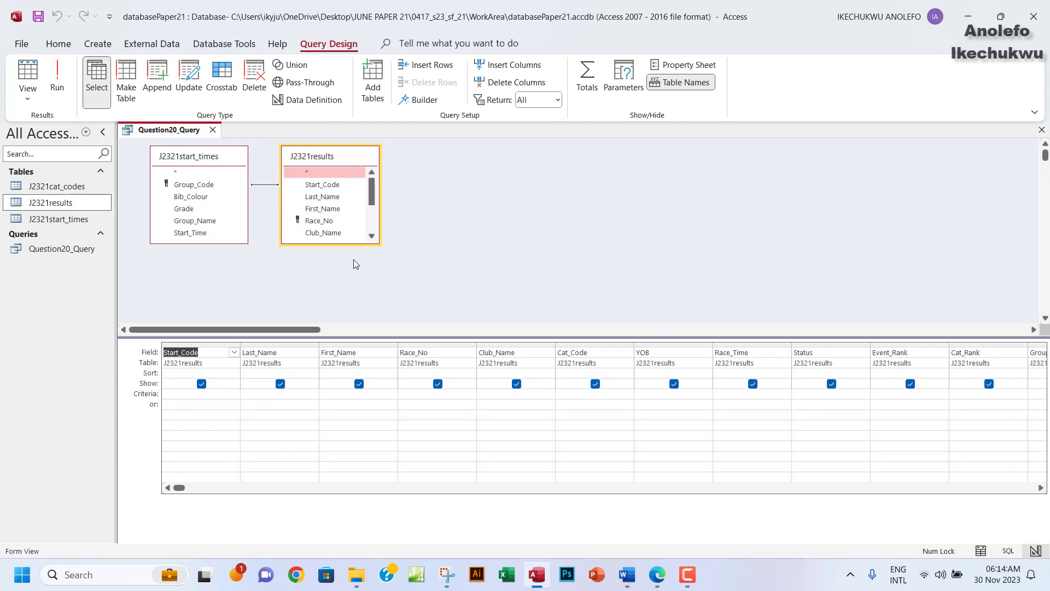
click(657, 574)
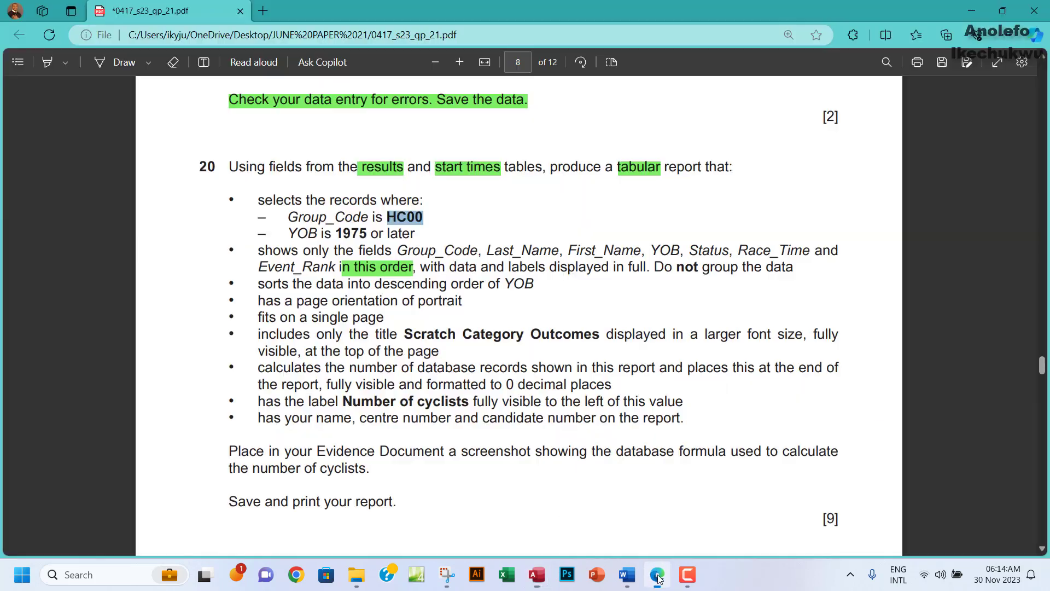
click(659, 569)
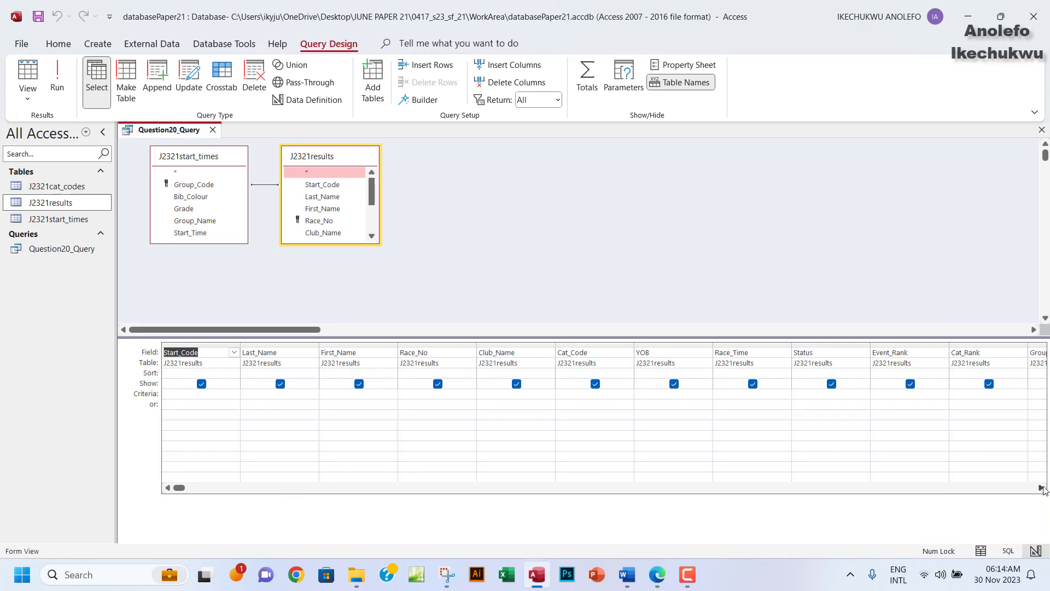
Enter HC00 as the Group_Code criterion and run the query, returning 40 records.
click(1041, 487)
click(1041, 487)
click(1041, 487)
click(1041, 487)
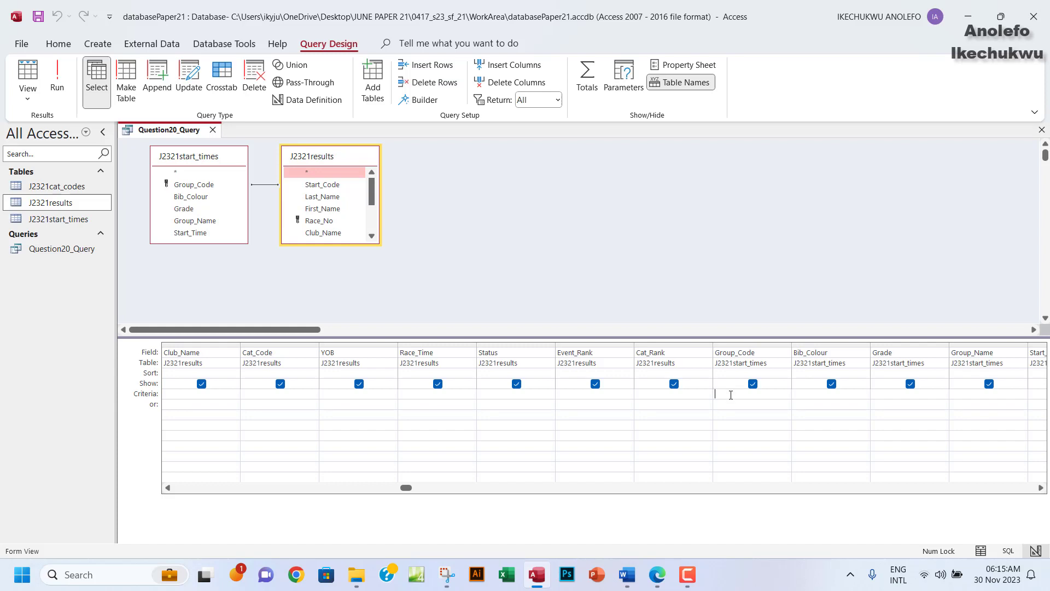
text(HC00)
drag(733, 395, 711, 395)
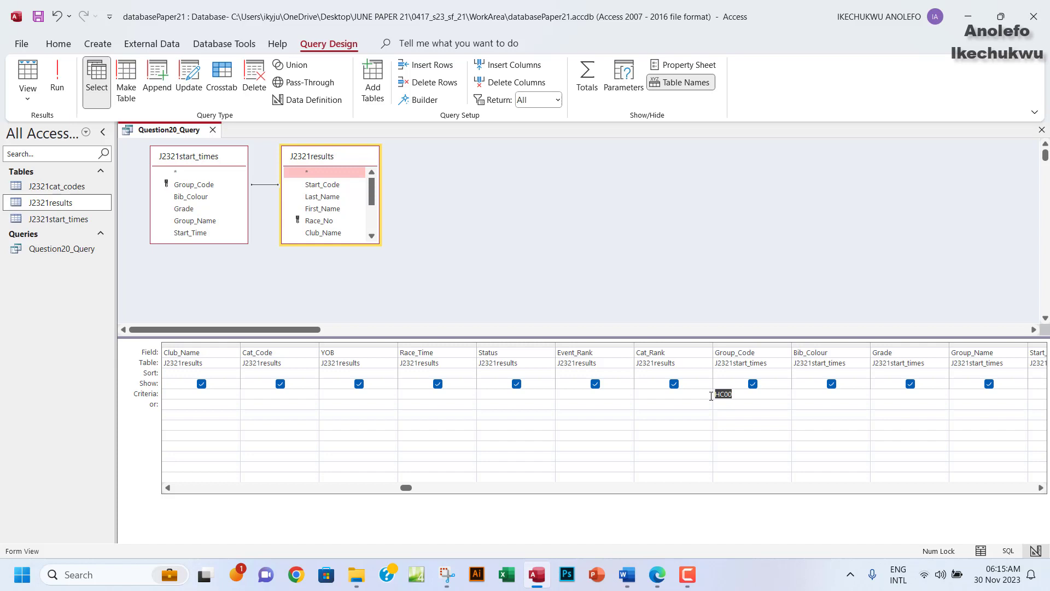
click(57, 82)
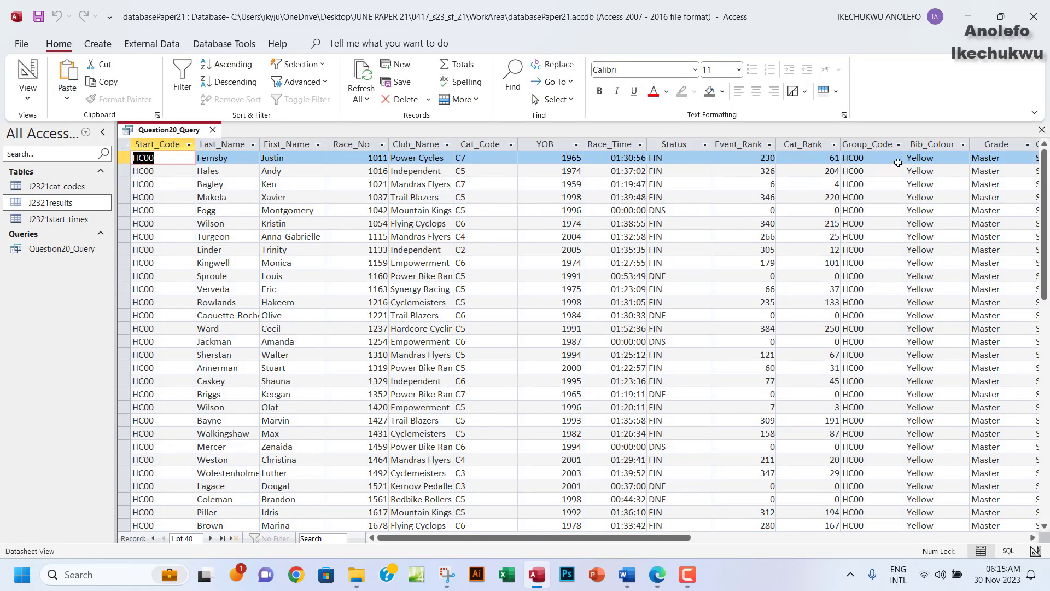
Check that every returned Group_Code value is HC00.
click(869, 145)
scroll(892, 373, down, 9)
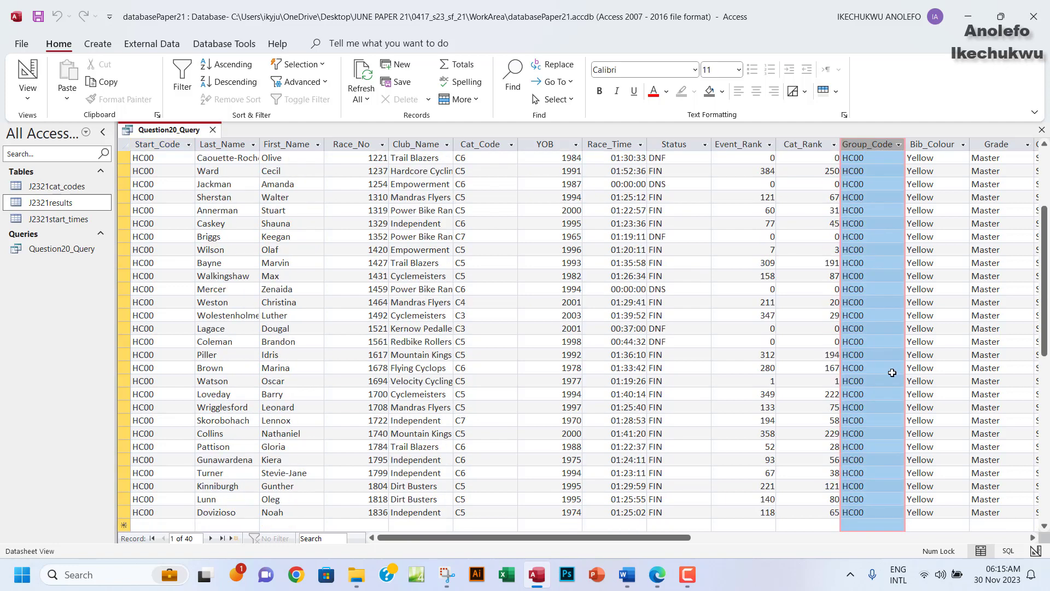
scroll(892, 372, up, 7)
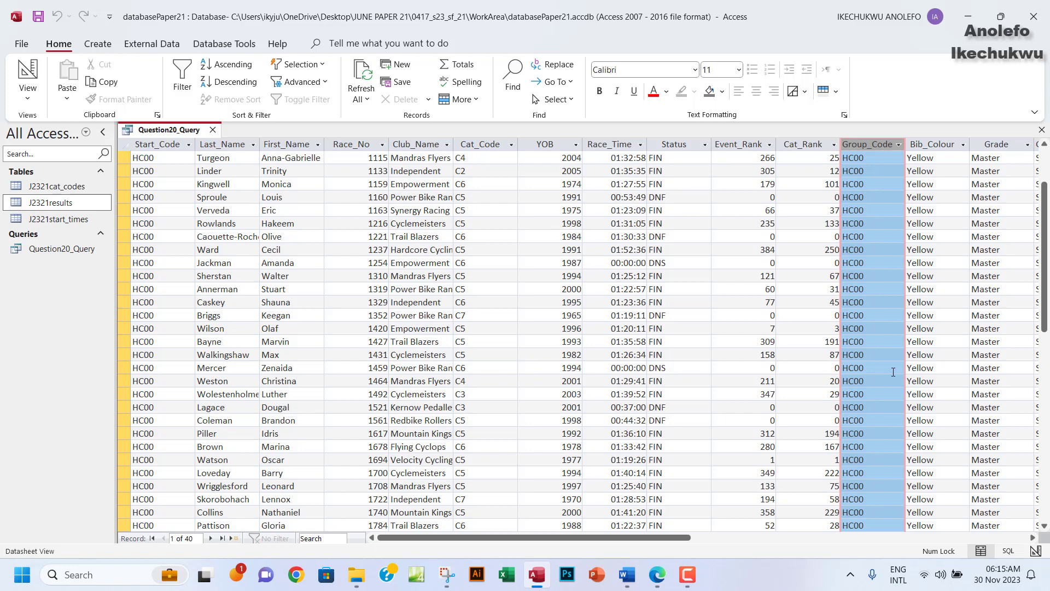
Return Question20_Query to Design View with its HC00 criterion, then bring up the exam paper.
click(28, 94)
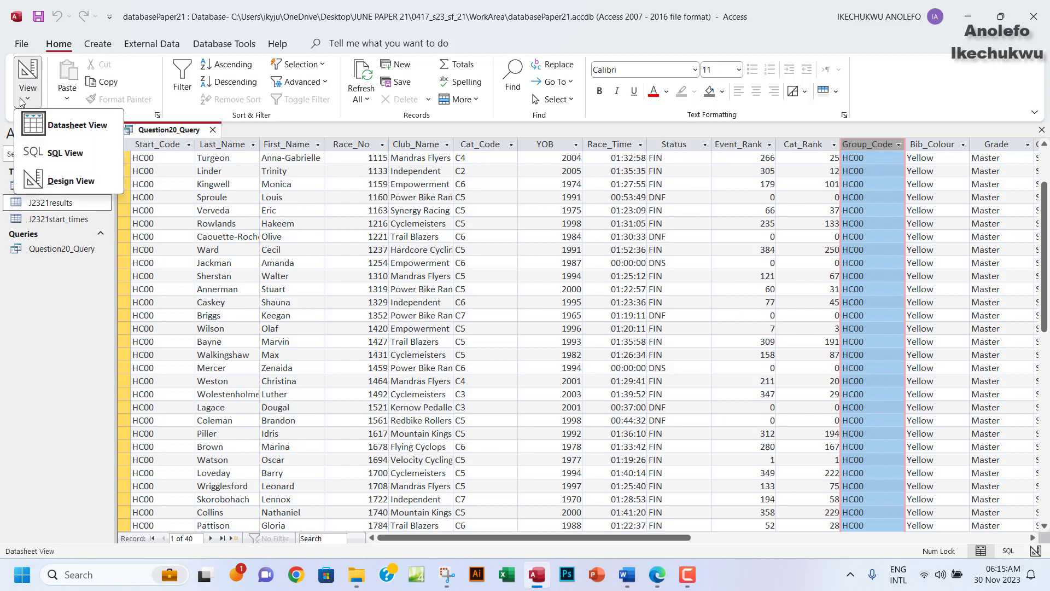
click(55, 182)
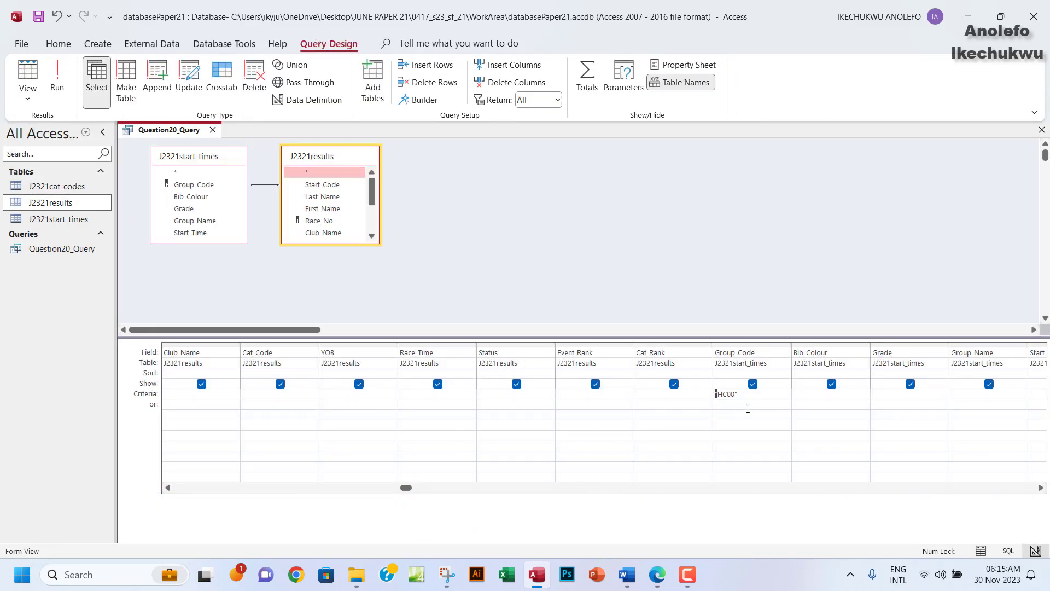
click(736, 393)
click(662, 586)
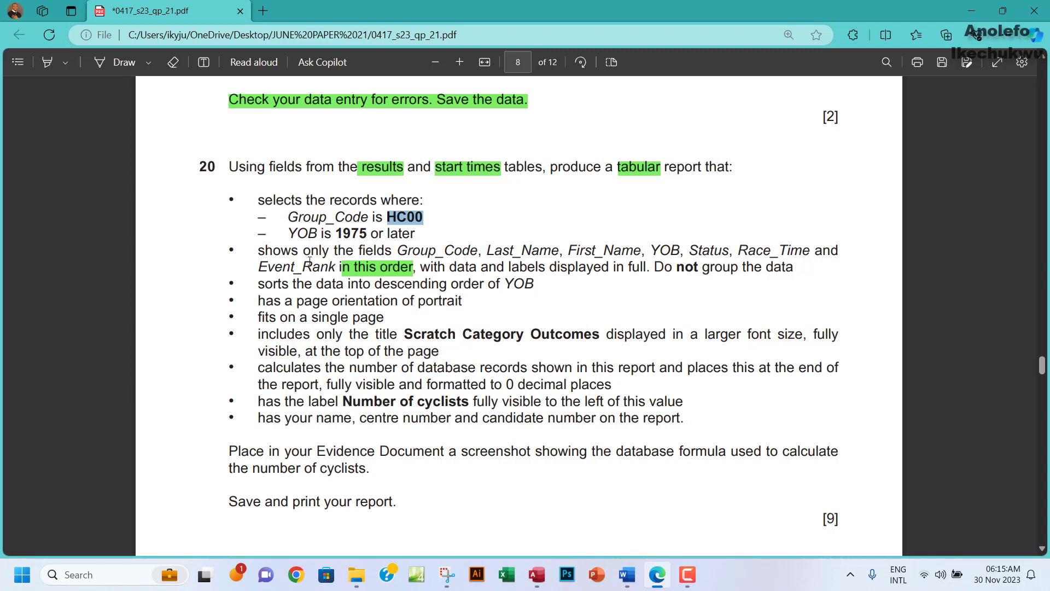
Copy the year 1975 from question 20 and return to the Access query design.
drag(337, 234, 363, 232)
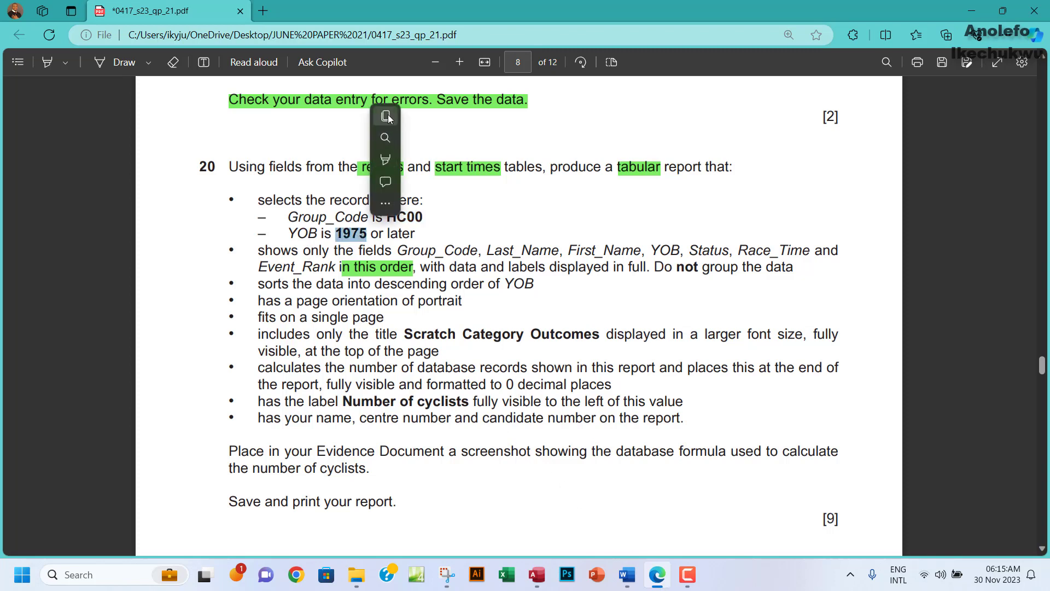
click(389, 119)
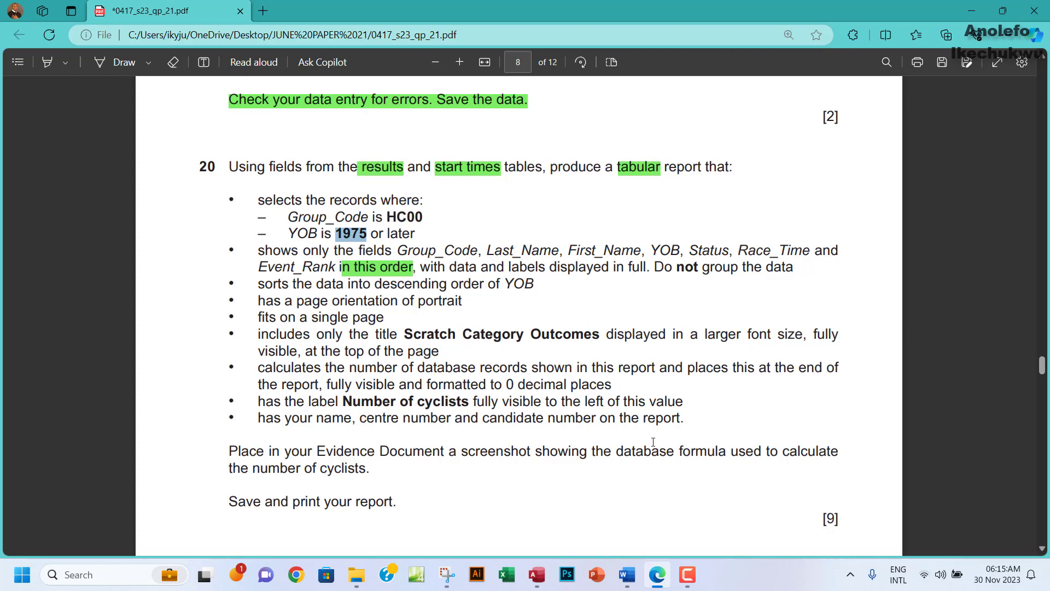
click(536, 574)
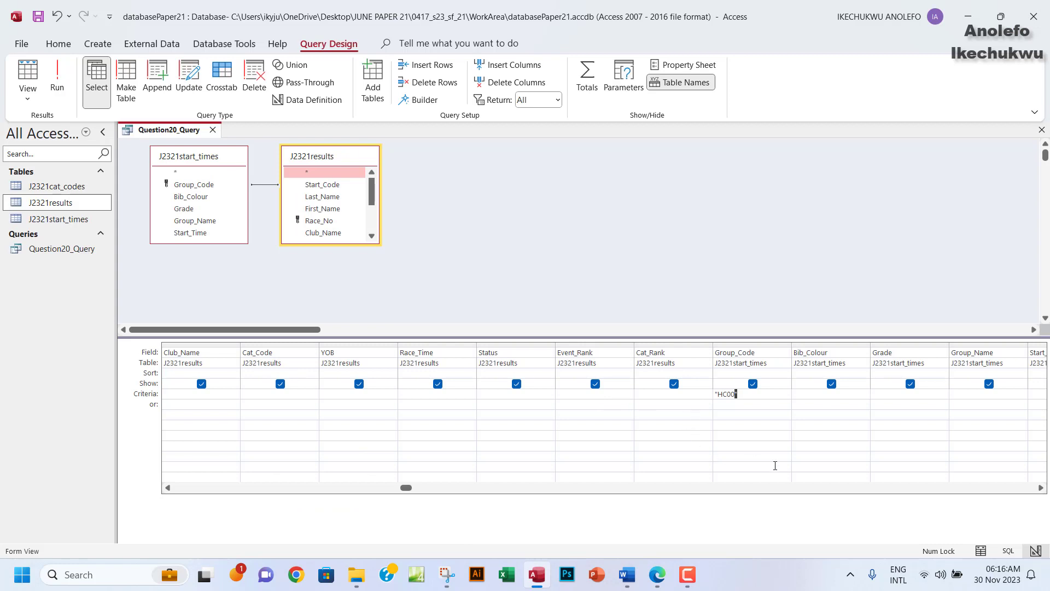
Add the YOB criterion >=1975 and run the query, leaving 32 records.
click(1041, 487)
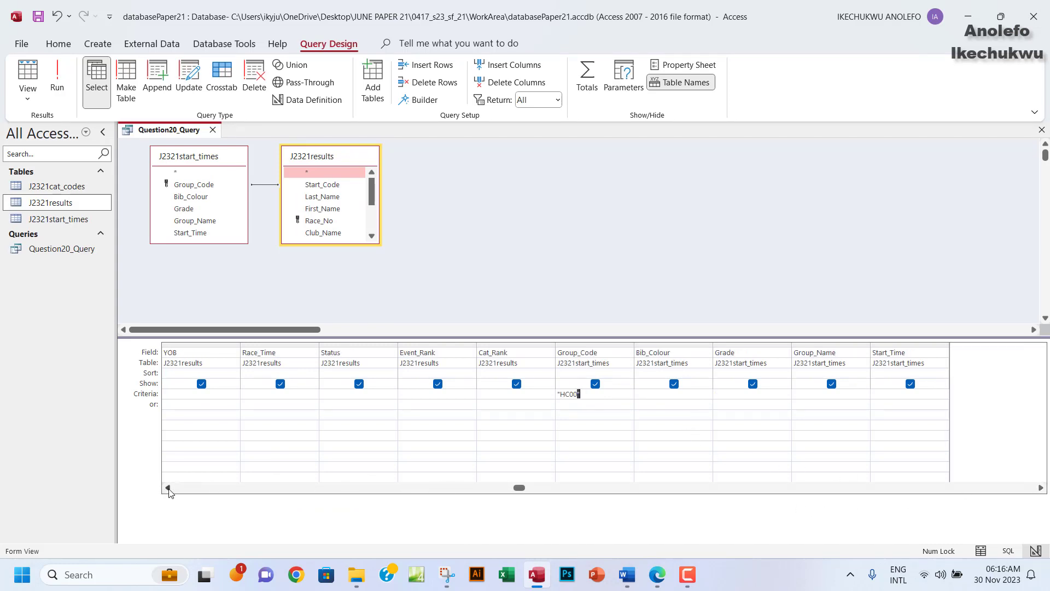
click(178, 394)
text(>=1975)
click(54, 87)
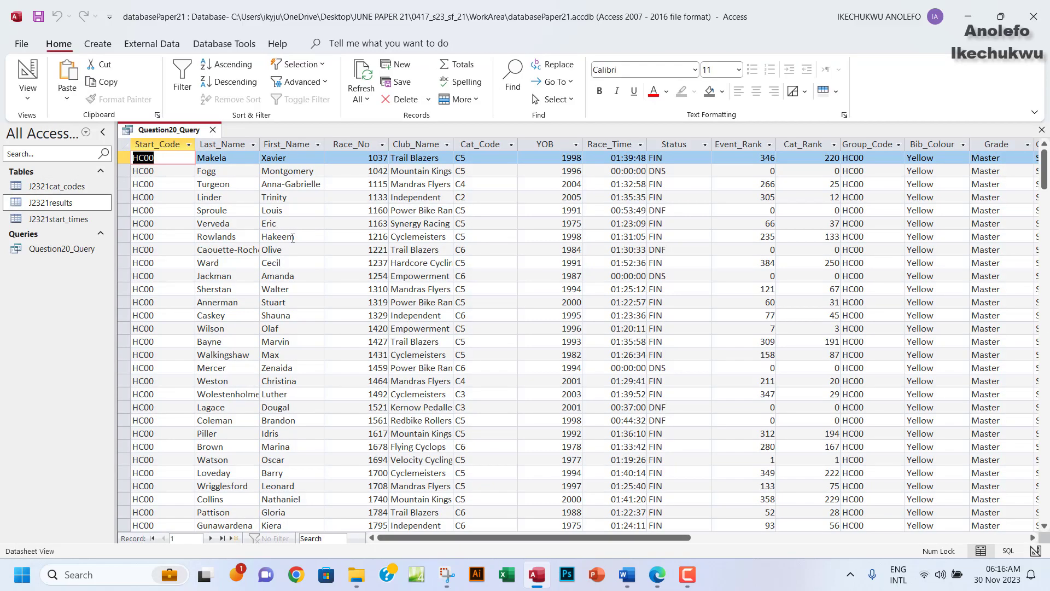
Verify the YOB values, including the 1975 record, then bring the exam PDF forward.
click(555, 144)
scroll(553, 287, down, 5)
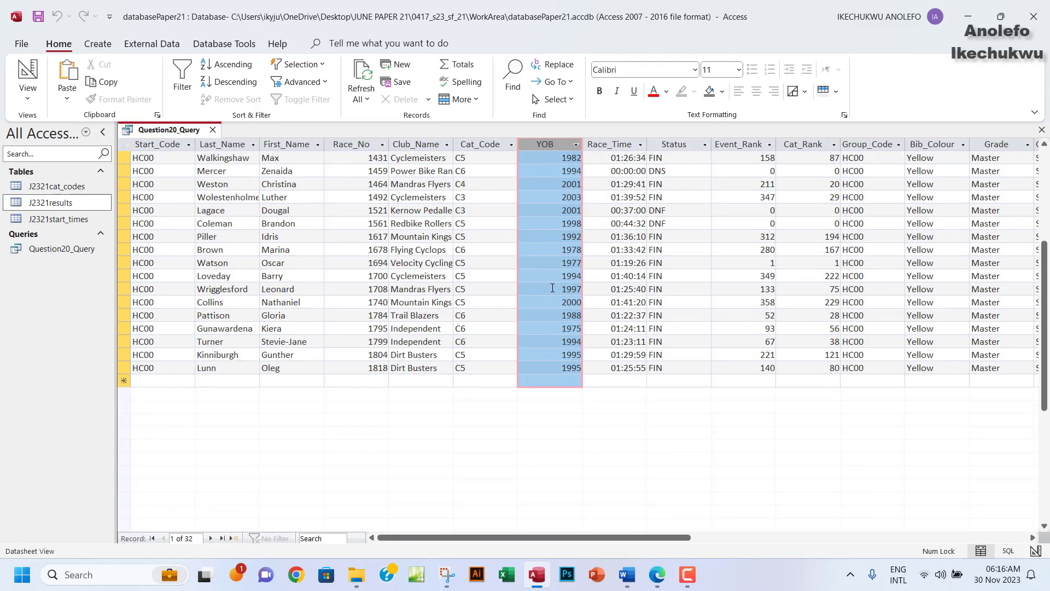
scroll(553, 288, up, 5)
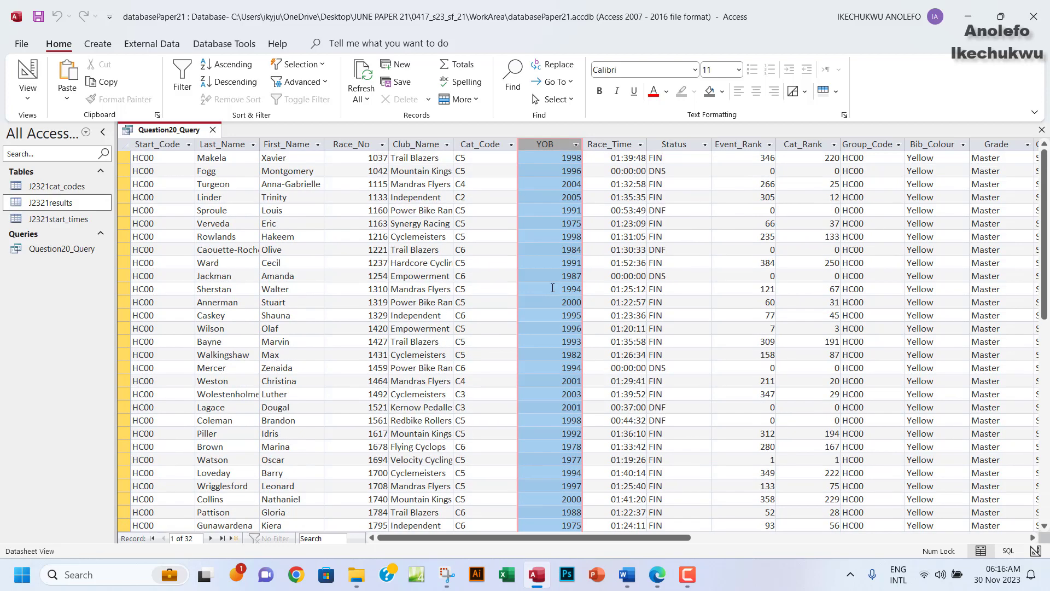
click(565, 226)
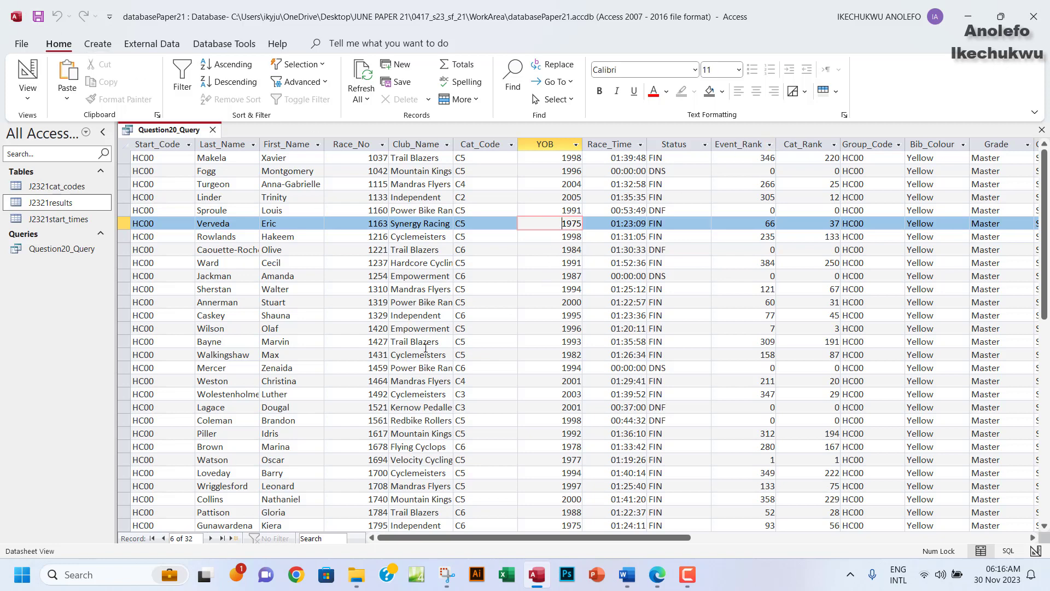
click(657, 574)
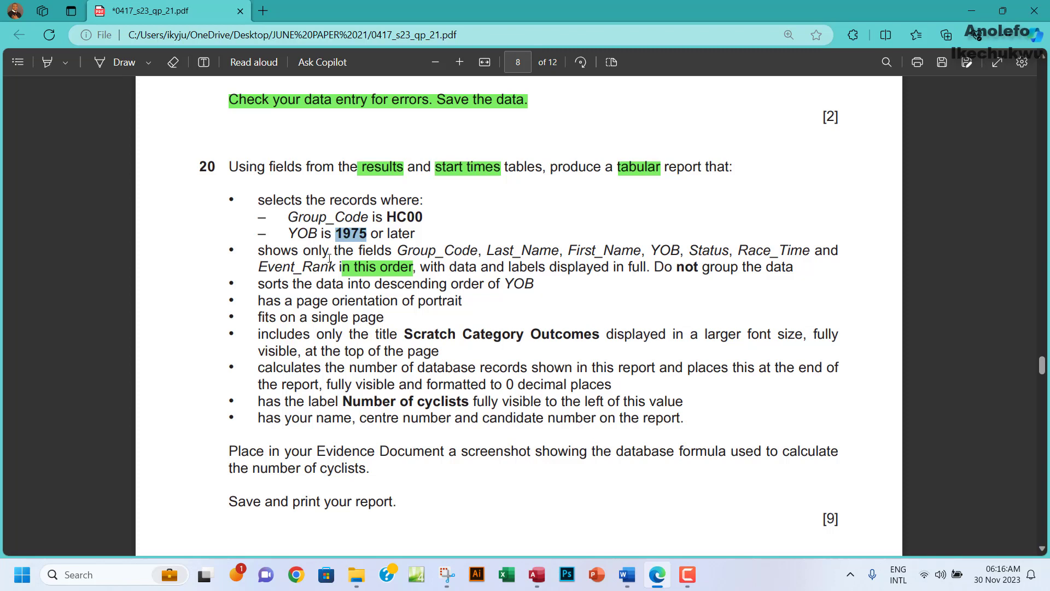
Highlight question 20's 'selects the records where' lines in green and return to Access.
drag(253, 194, 422, 232)
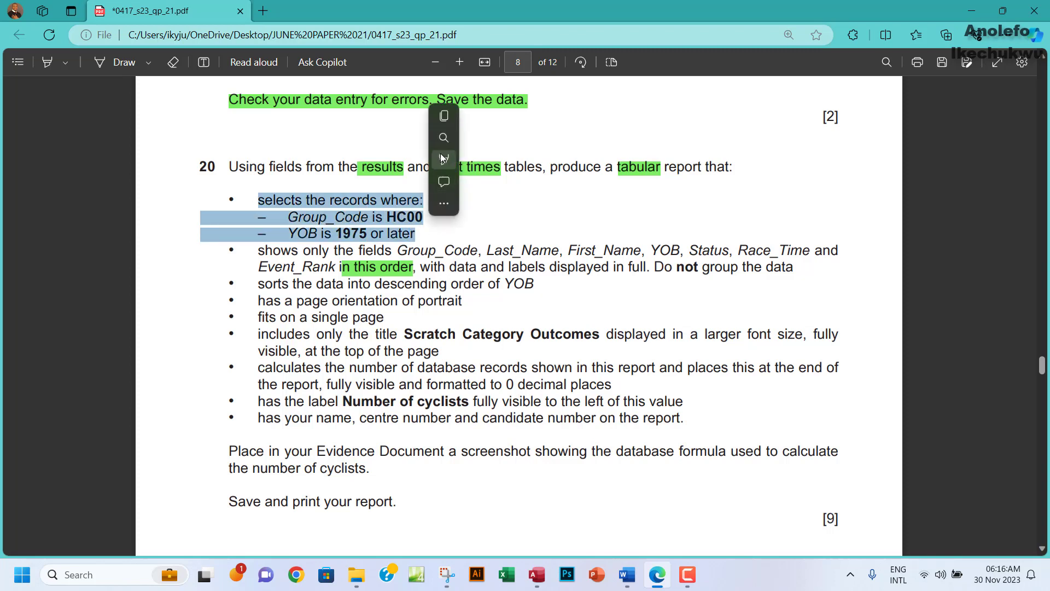
mouse_move(443, 158)
click(471, 181)
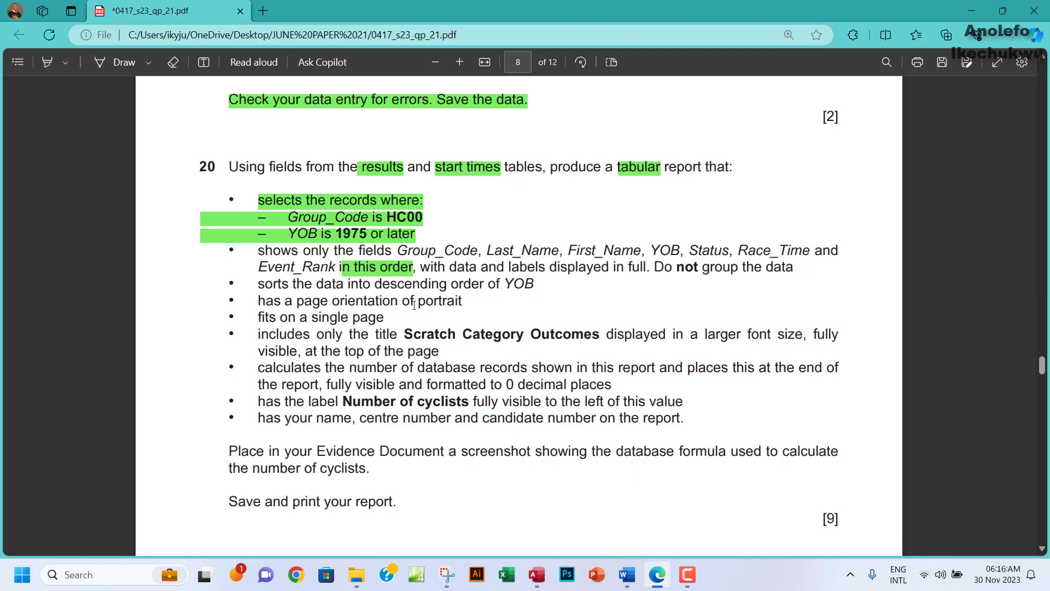
click(538, 575)
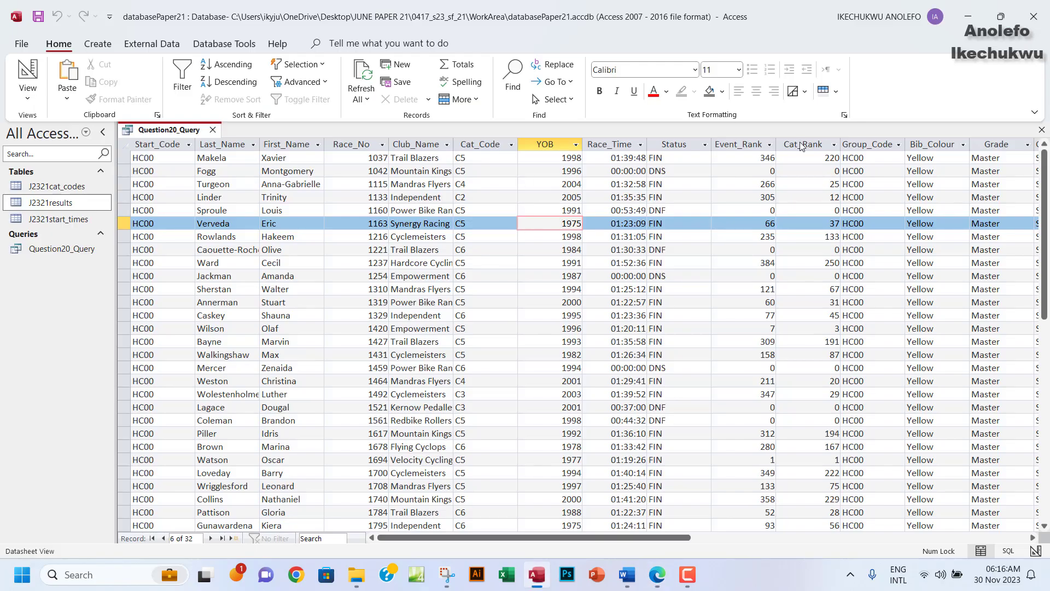
Close Question20_Query and launch the Report Wizard from the Create tab.
click(1041, 130)
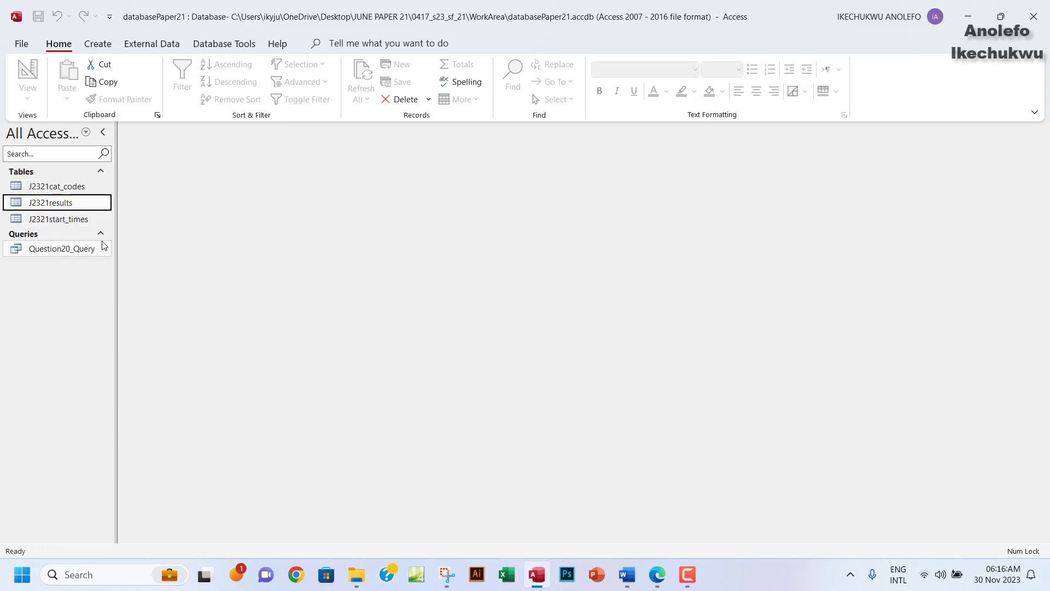
click(103, 44)
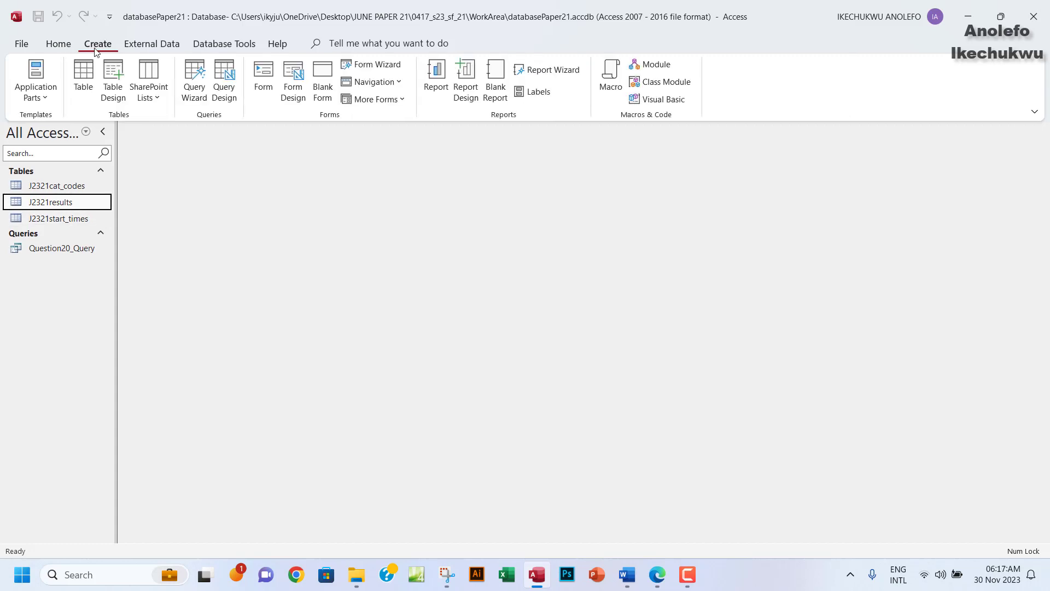
click(546, 74)
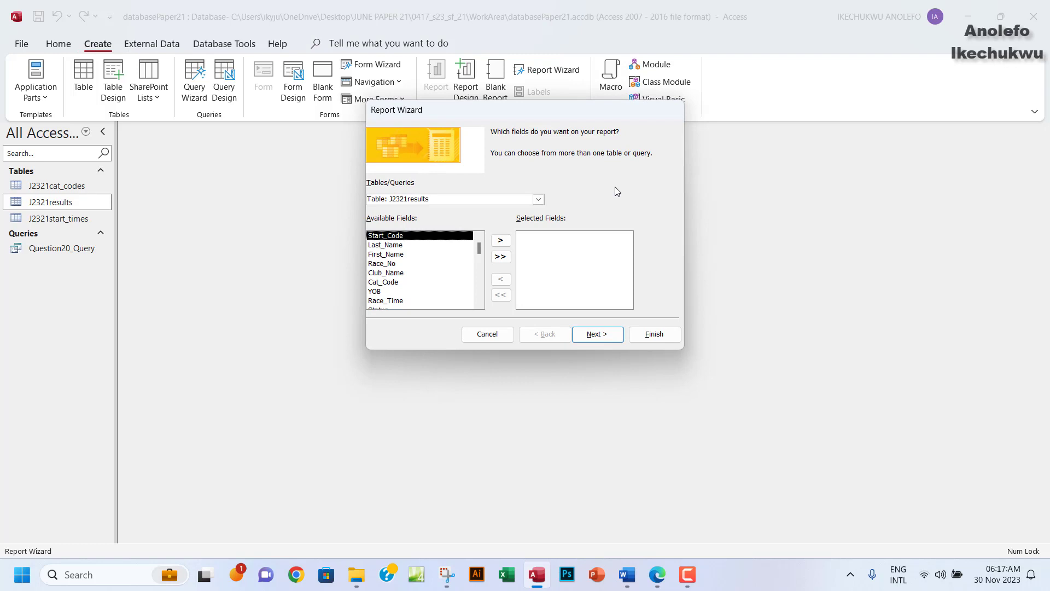
Choose Query: Question20_Query as the report's source, checking the exam question.
click(539, 200)
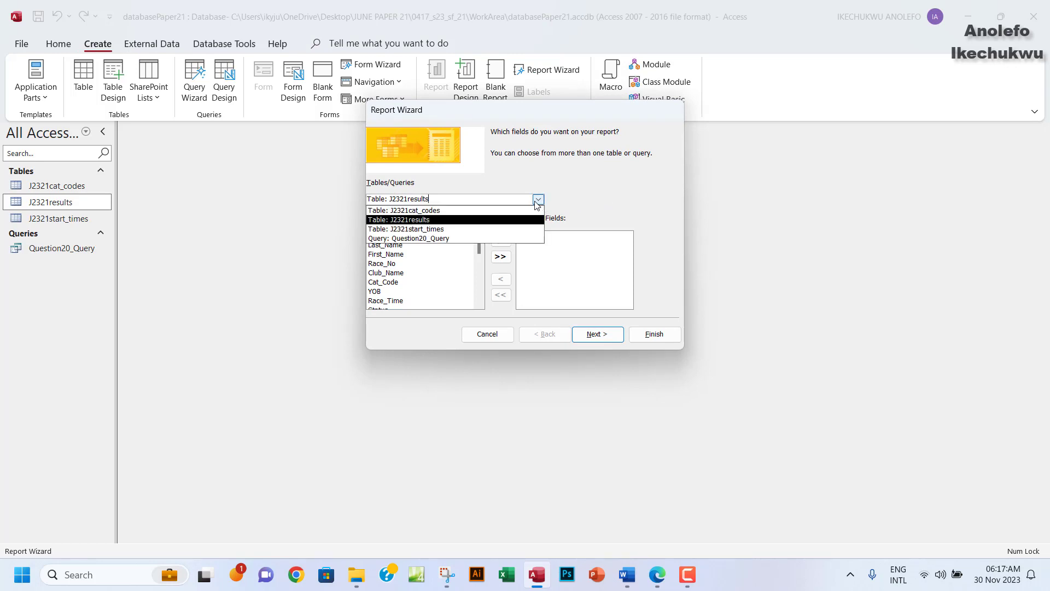
click(430, 238)
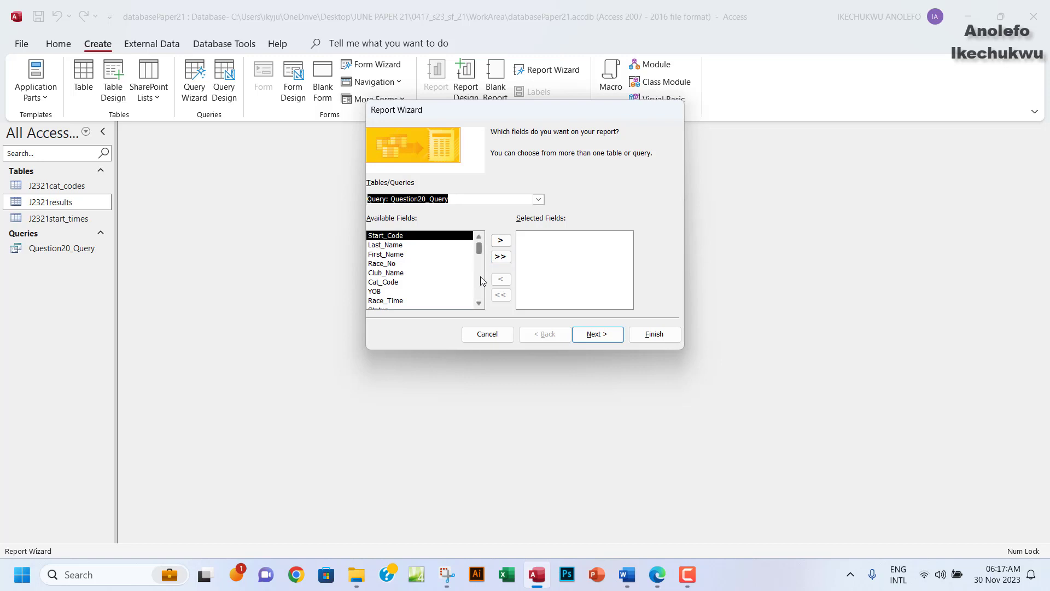
click(656, 574)
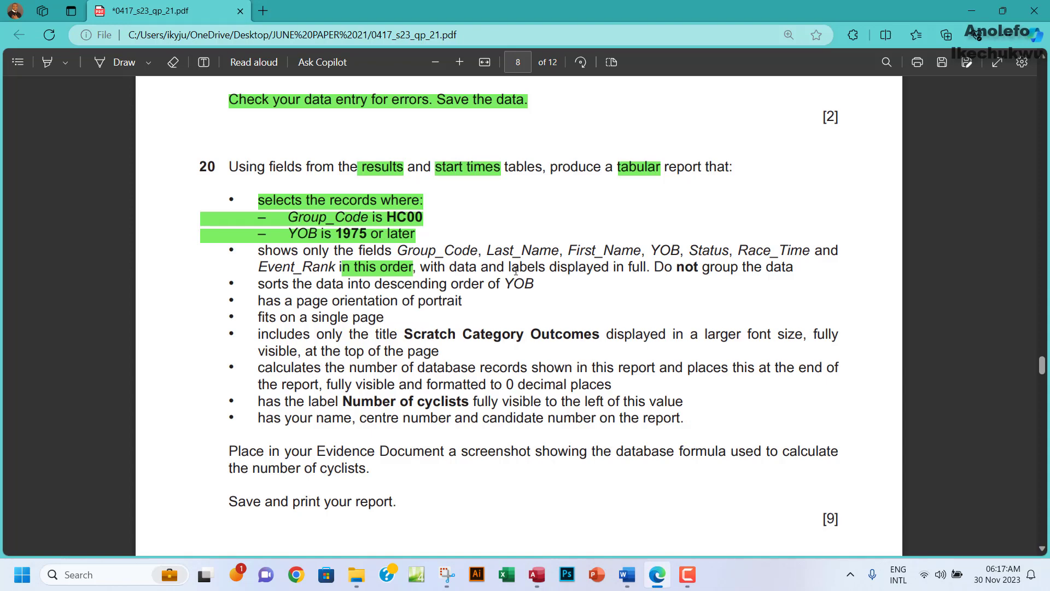
click(537, 574)
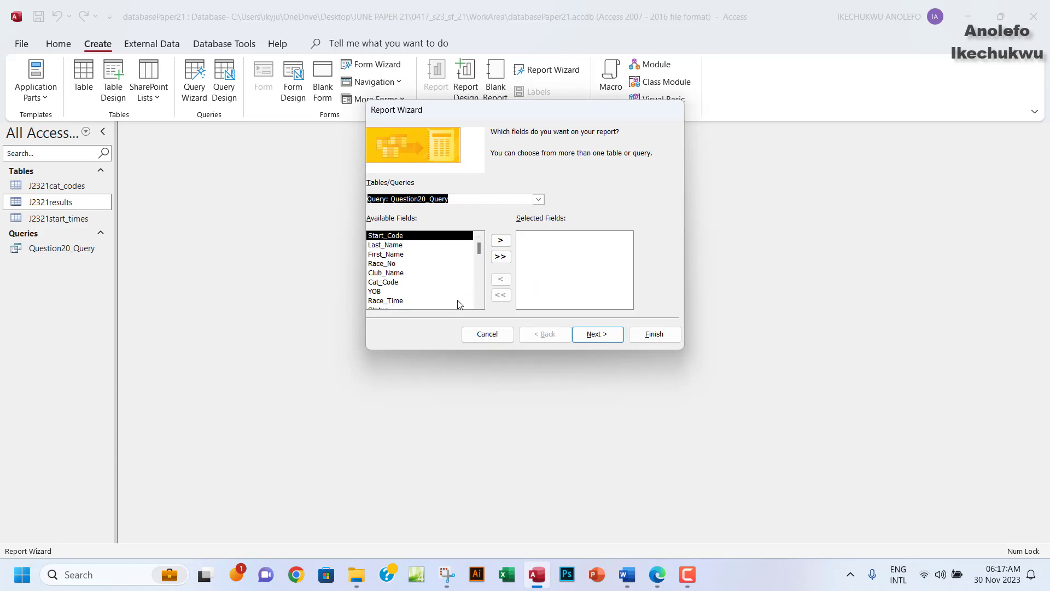
Add Group_Code, Last_Name and First_Name to the report's selected fields.
drag(477, 247, 427, 296)
click(407, 293)
click(500, 240)
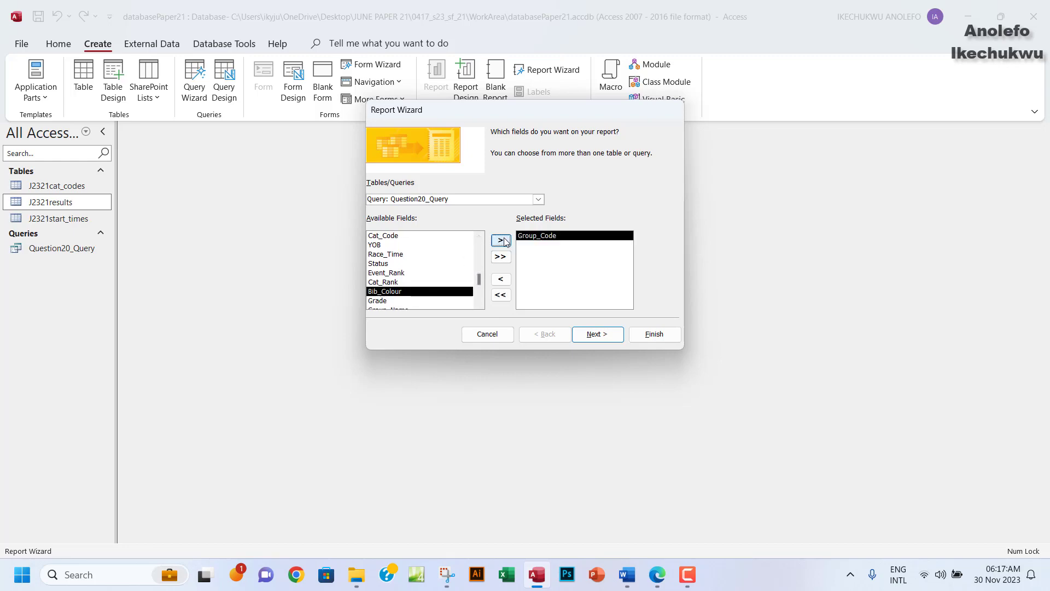
click(653, 584)
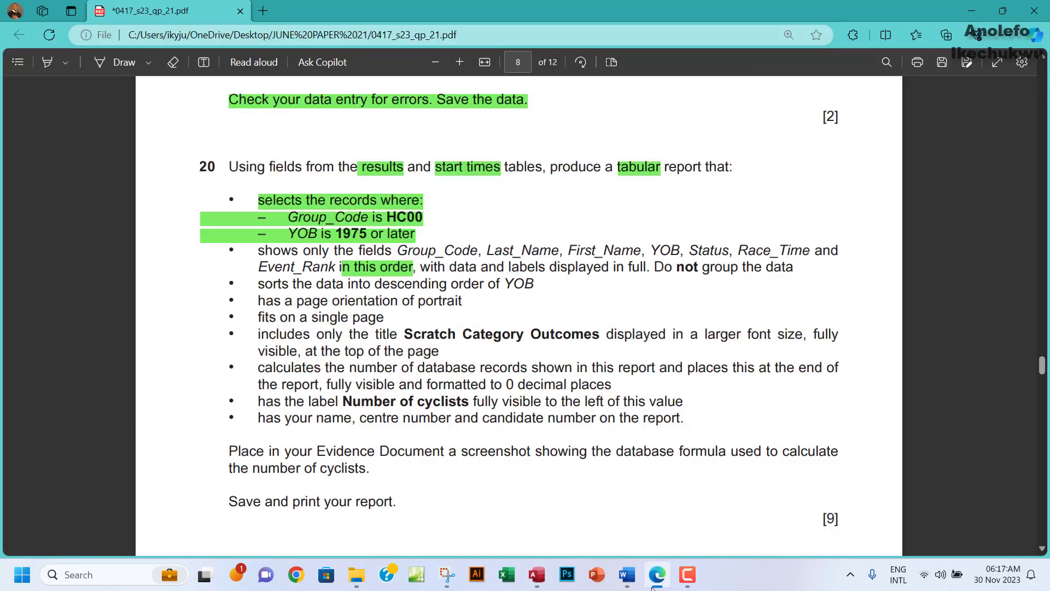
click(653, 584)
scroll(427, 290, up, 3)
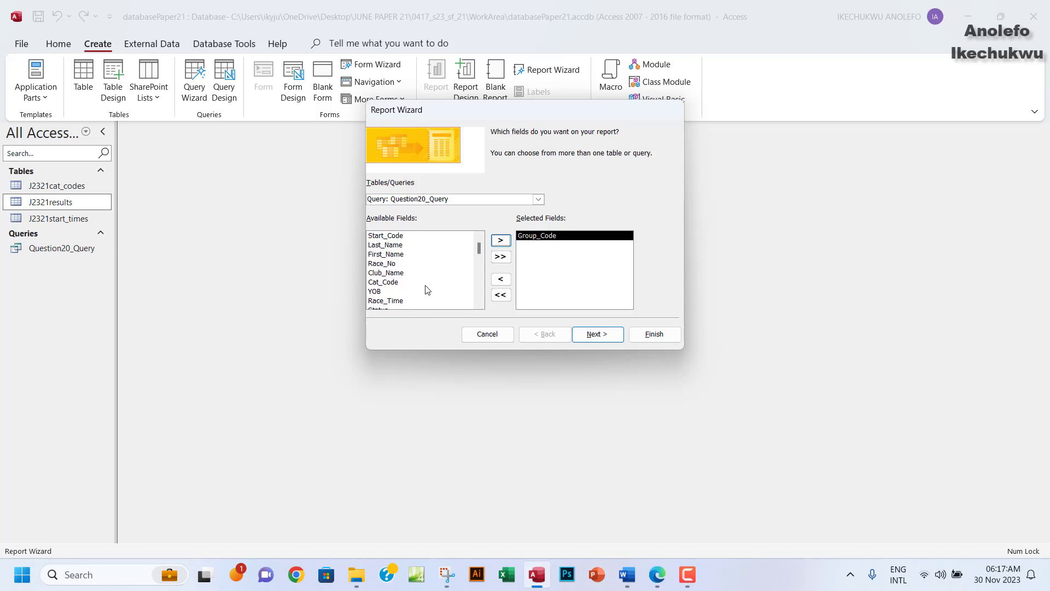
click(388, 246)
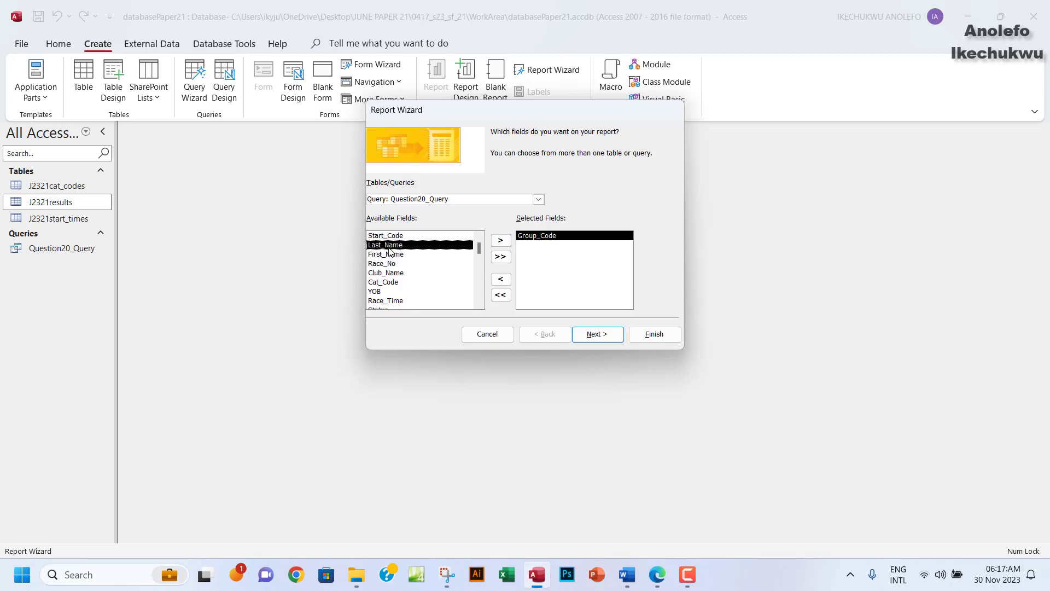
click(495, 241)
click(503, 245)
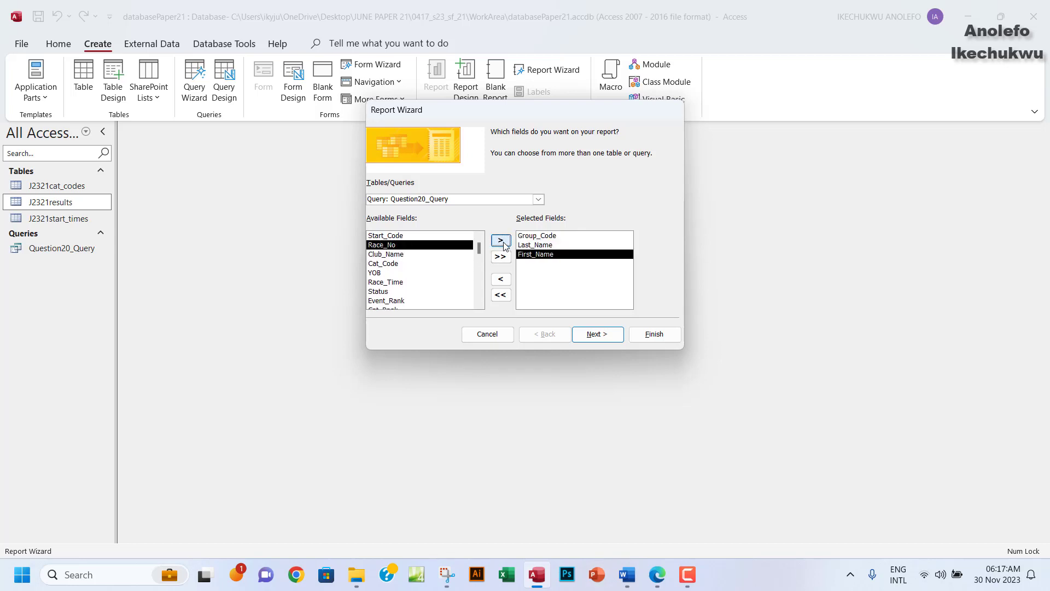
click(663, 576)
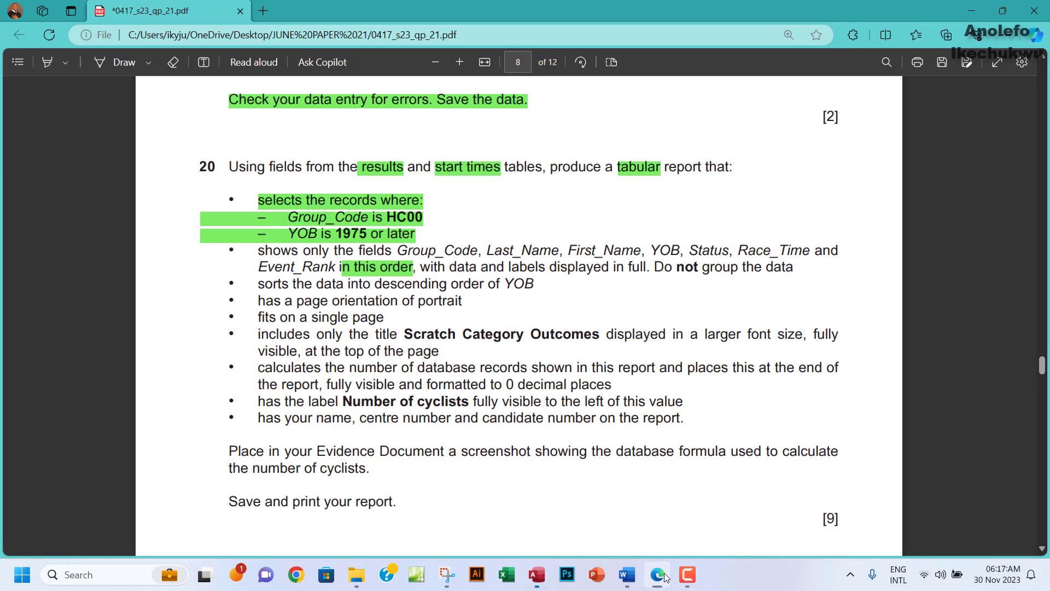
click(667, 578)
Add YOB, Status, Race_Time and Event_Rank to the selected fields, then check the question.
click(381, 273)
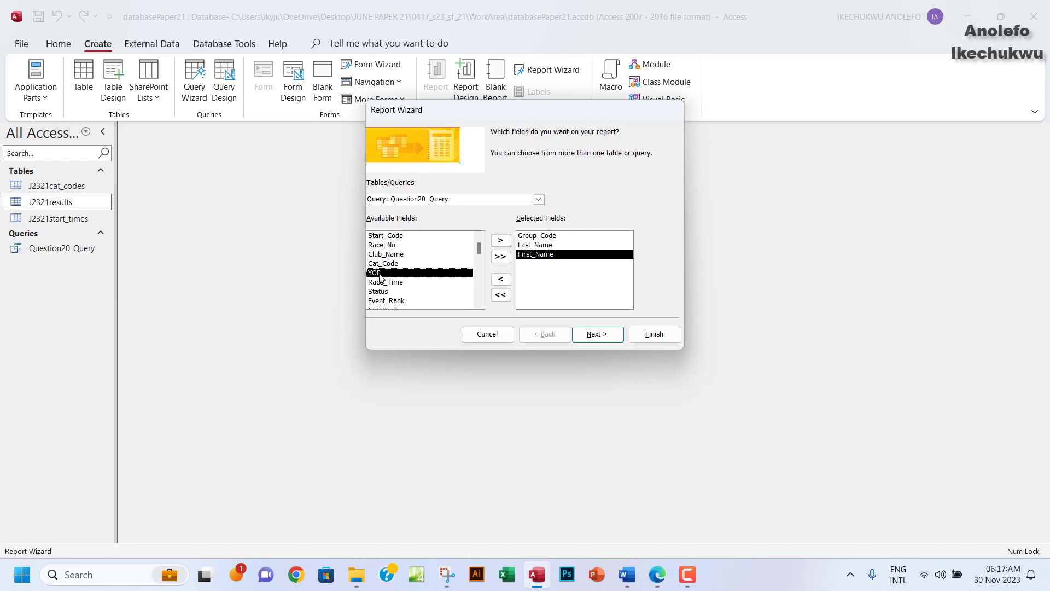
click(499, 242)
click(378, 282)
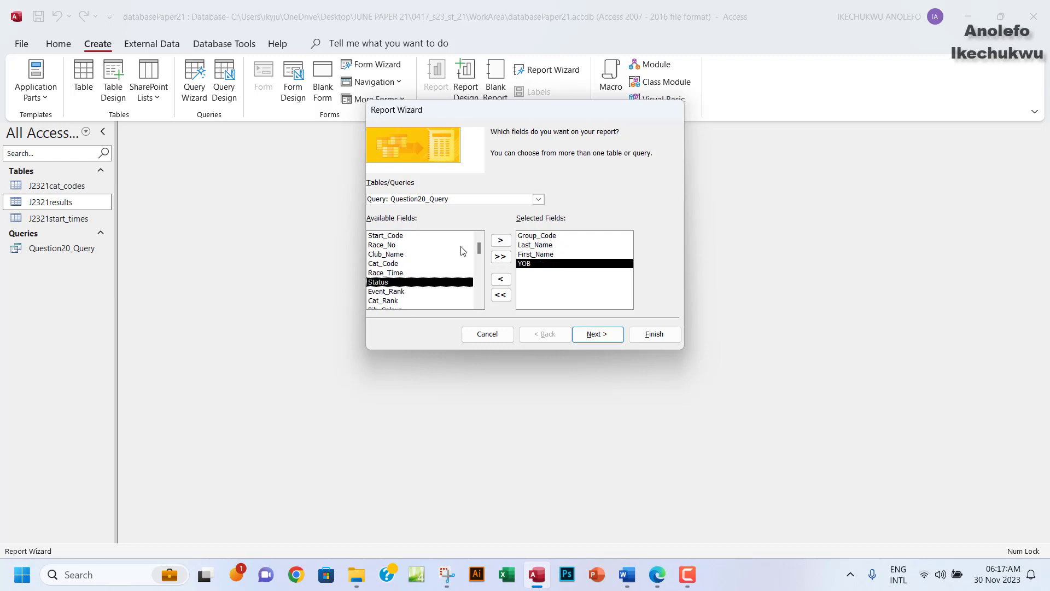
click(501, 241)
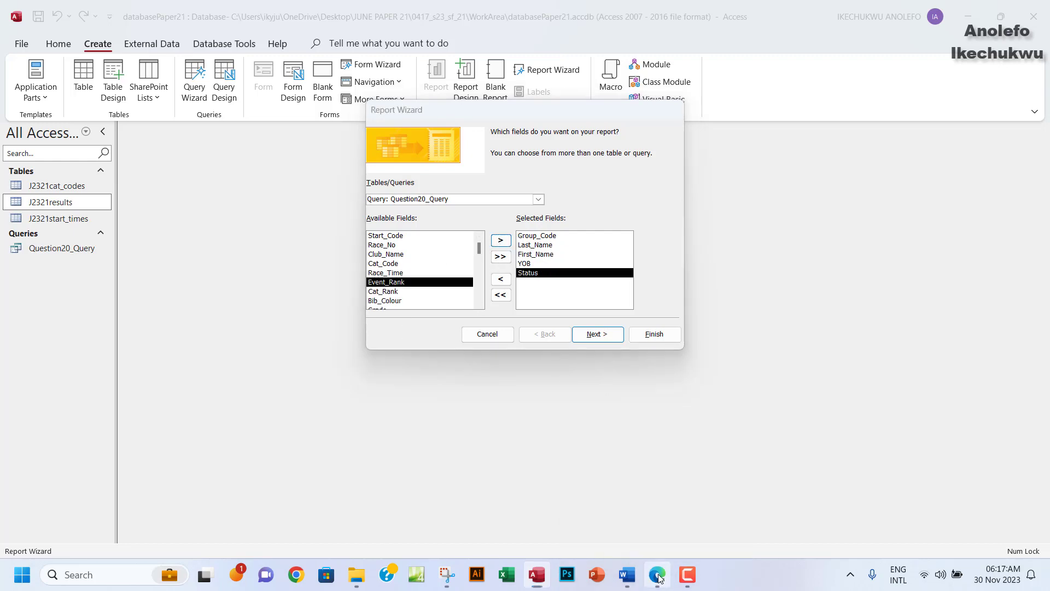
click(658, 579)
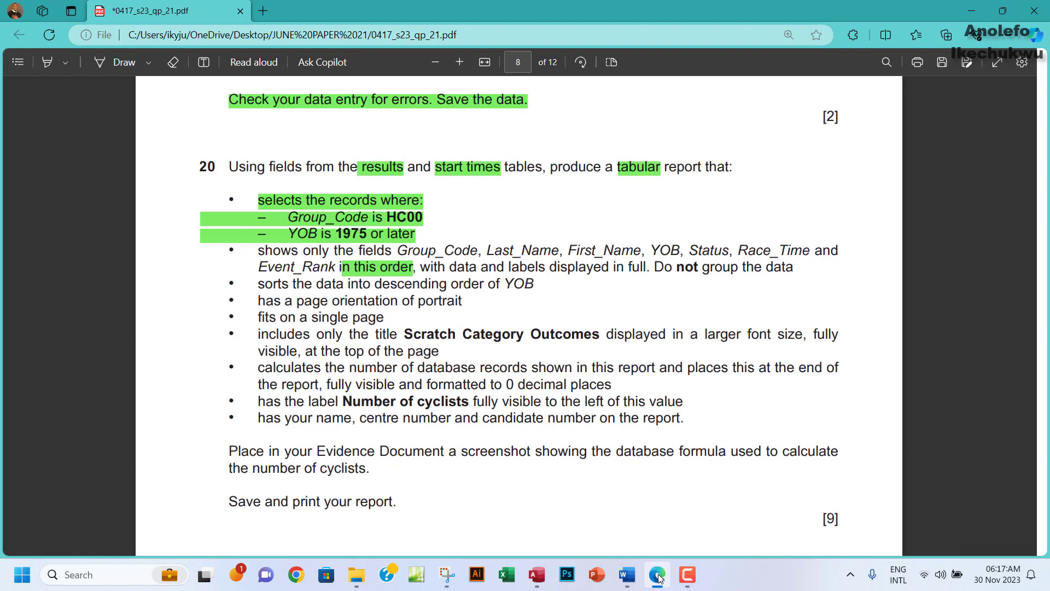
click(658, 577)
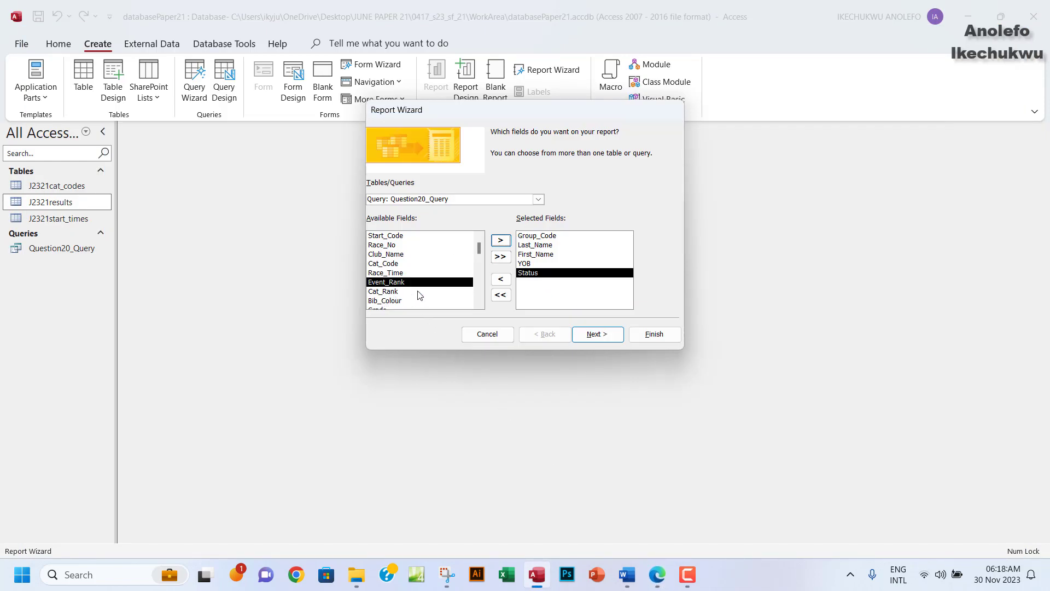
click(408, 273)
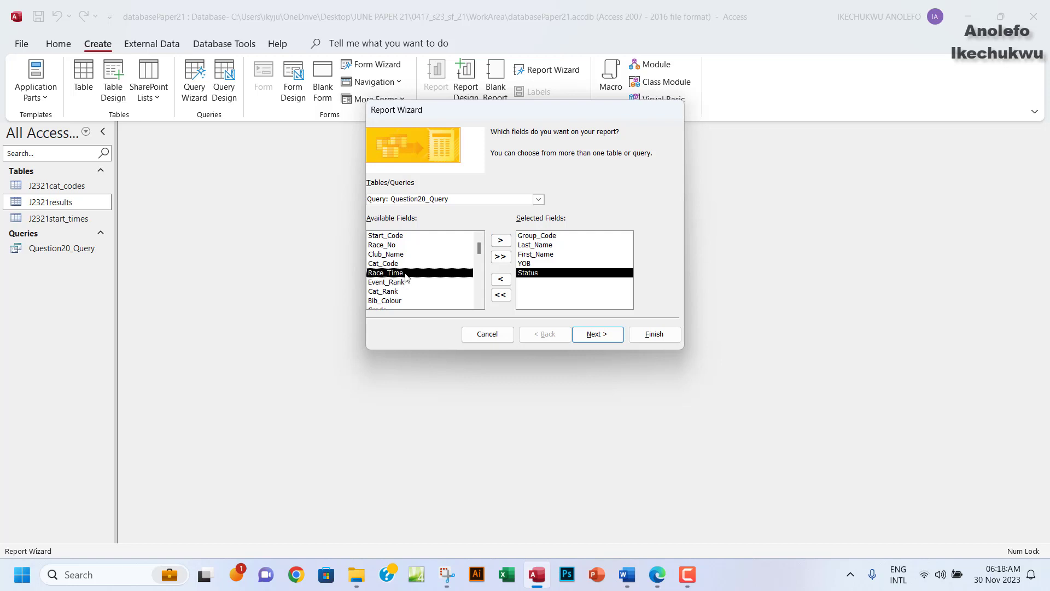
click(499, 243)
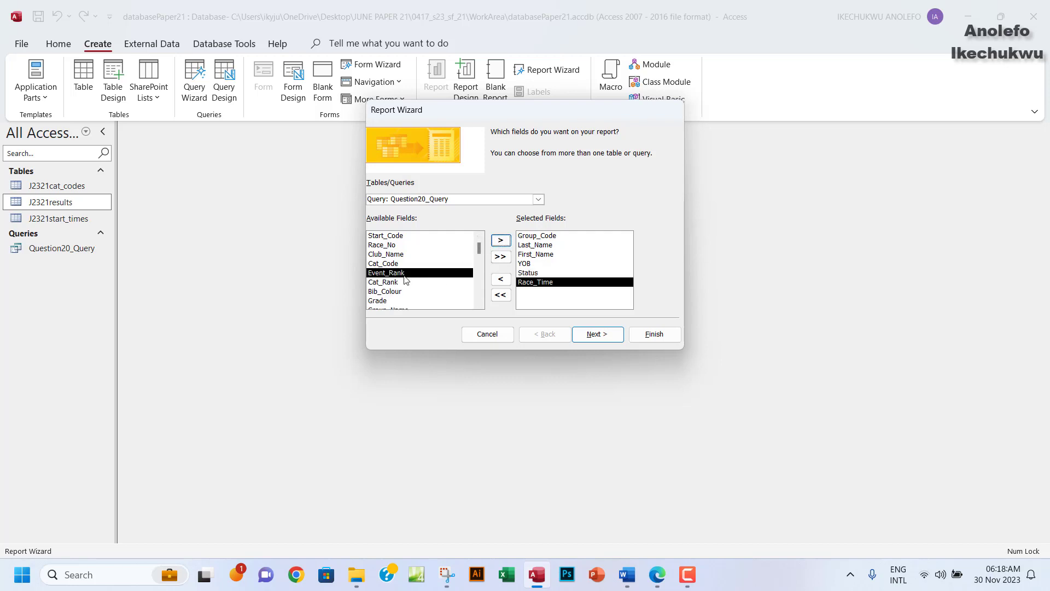
click(498, 241)
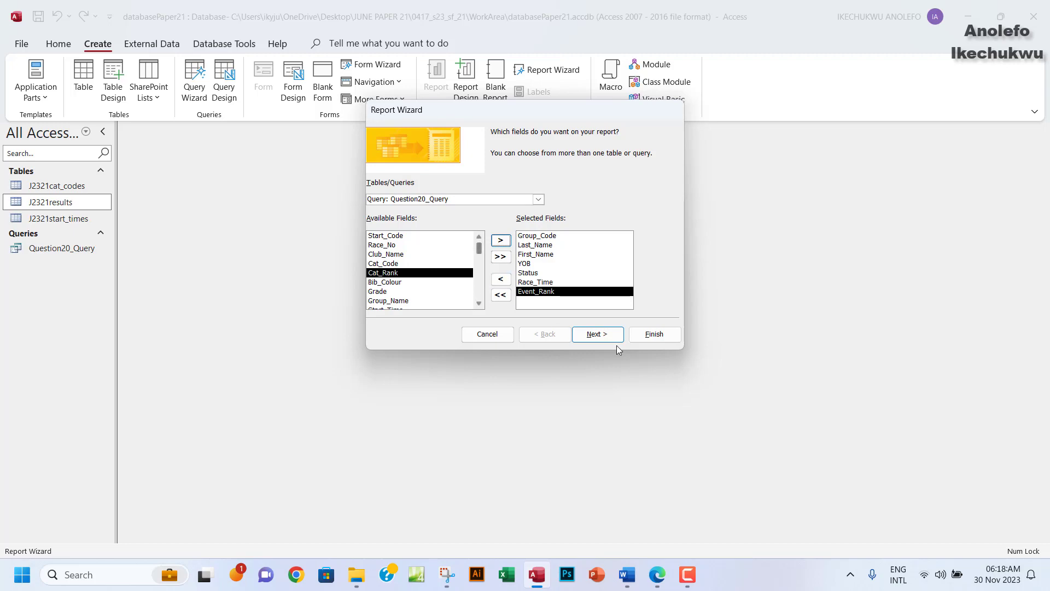
click(656, 583)
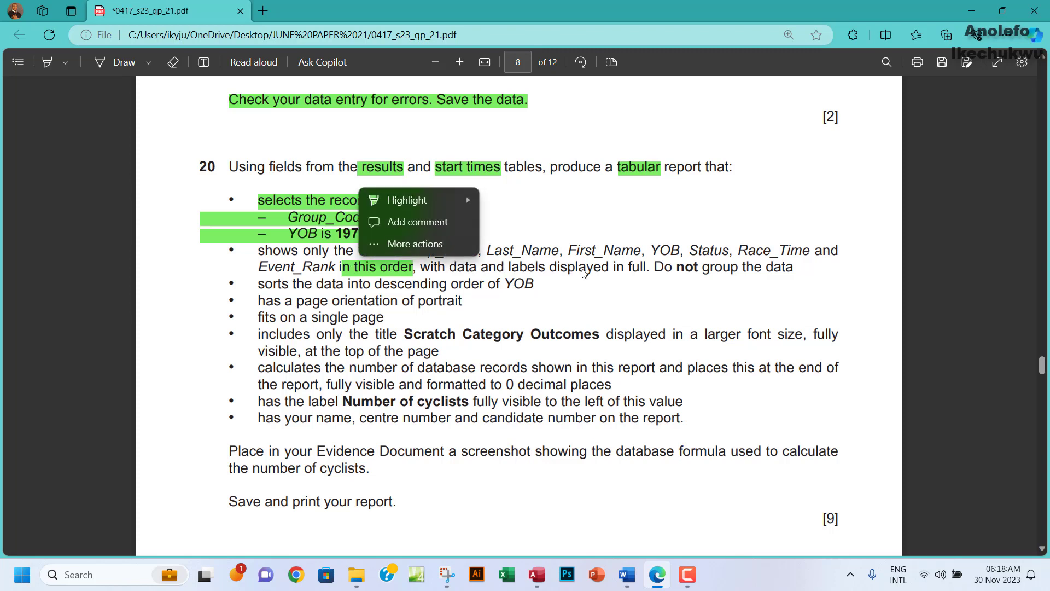
Select the required-fields bullet and the descending YOB sort line in question 20.
click(418, 280)
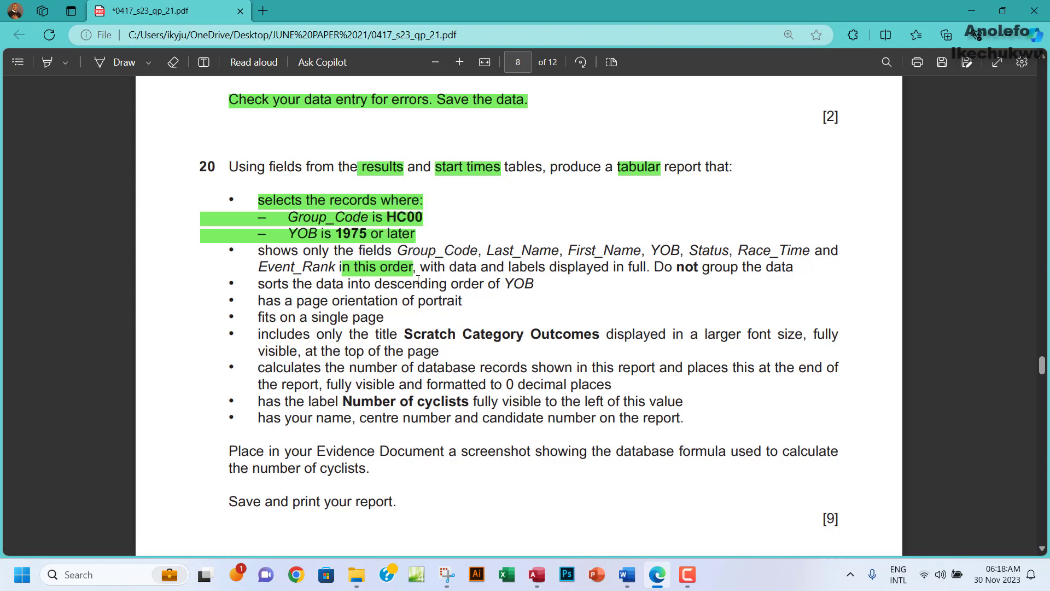
drag(258, 250, 804, 270)
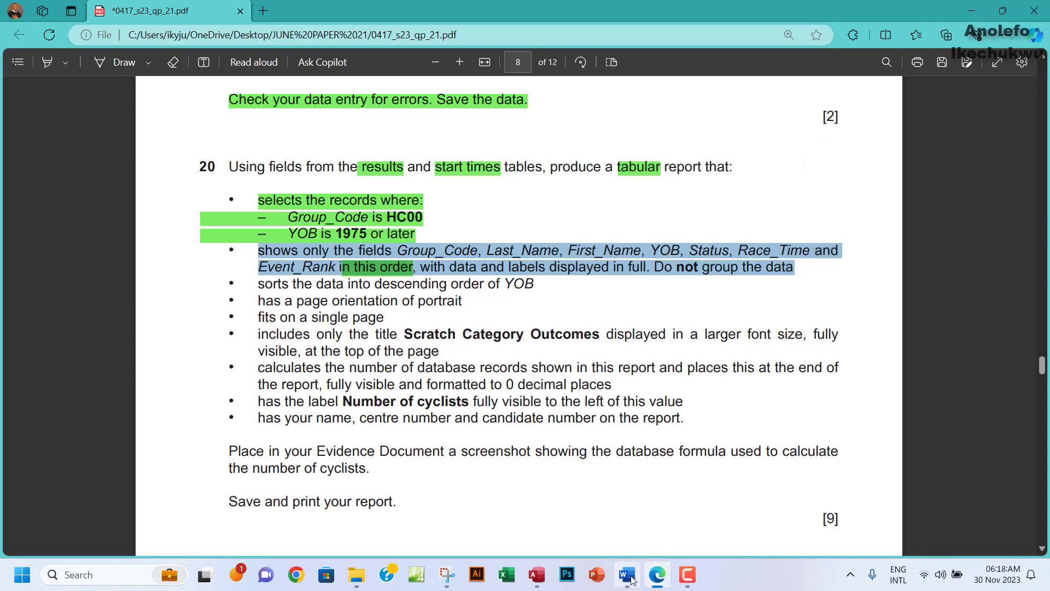
mouse_move(536, 585)
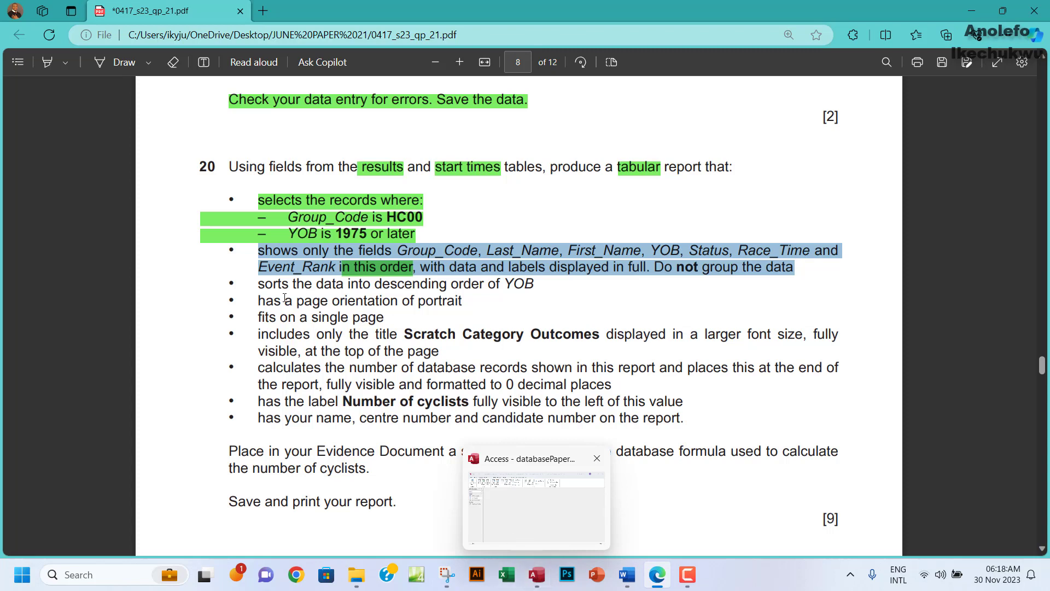
drag(257, 284, 542, 287)
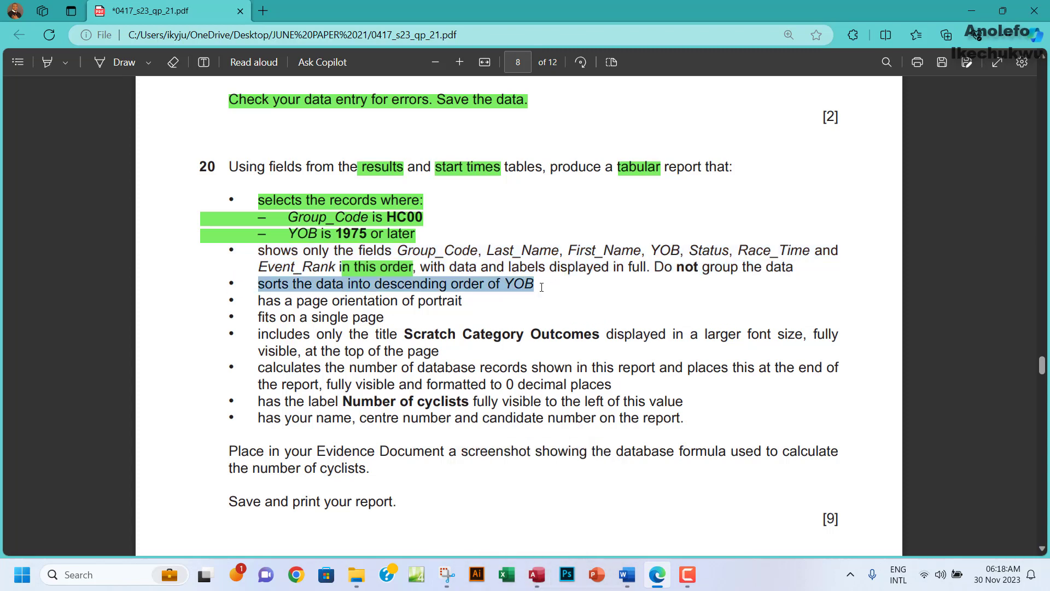
click(256, 248)
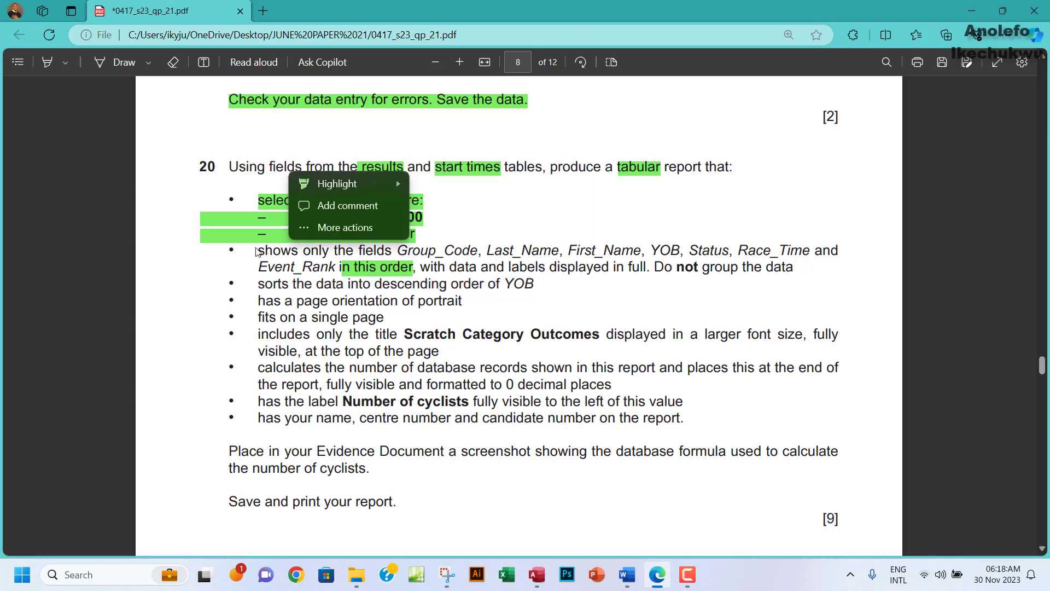
click(256, 250)
double_click(268, 250)
click(297, 263)
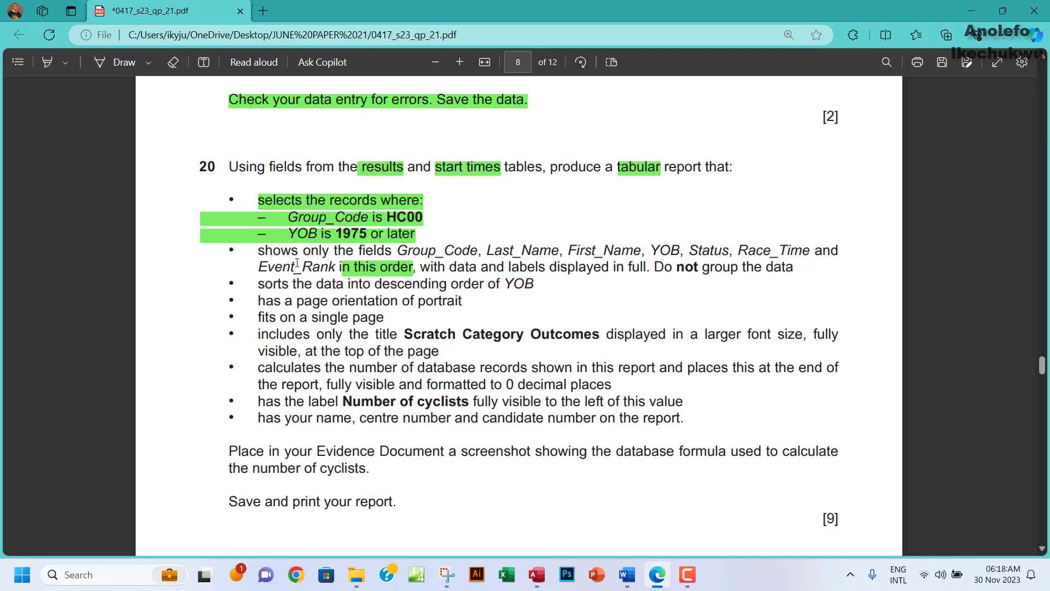
Highlight the required-fields bullet green, review the portrait and single-page requirements, and return to Access.
drag(261, 250, 788, 273)
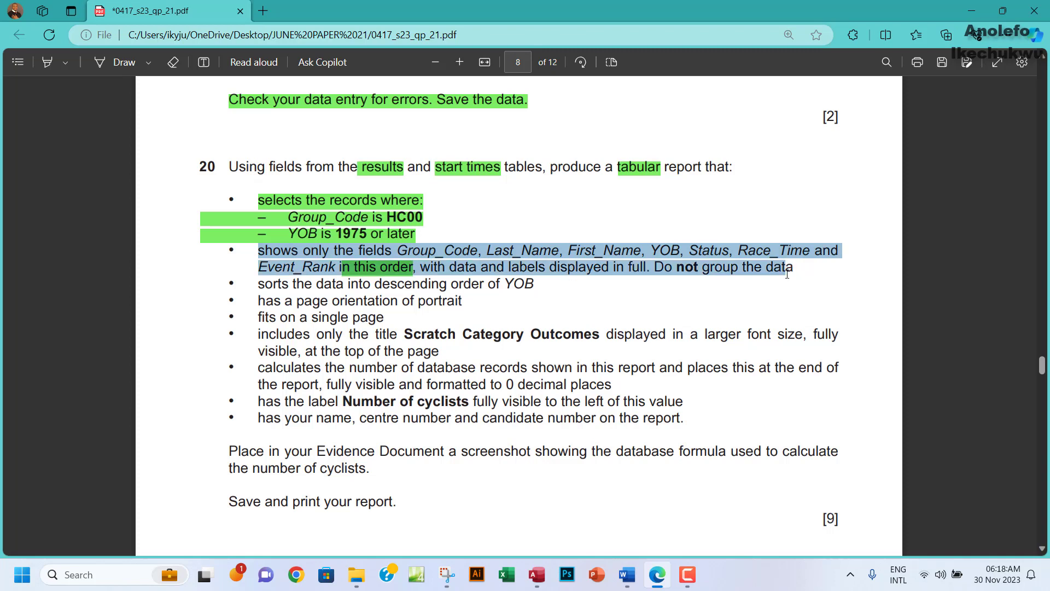
mouse_move(875, 202)
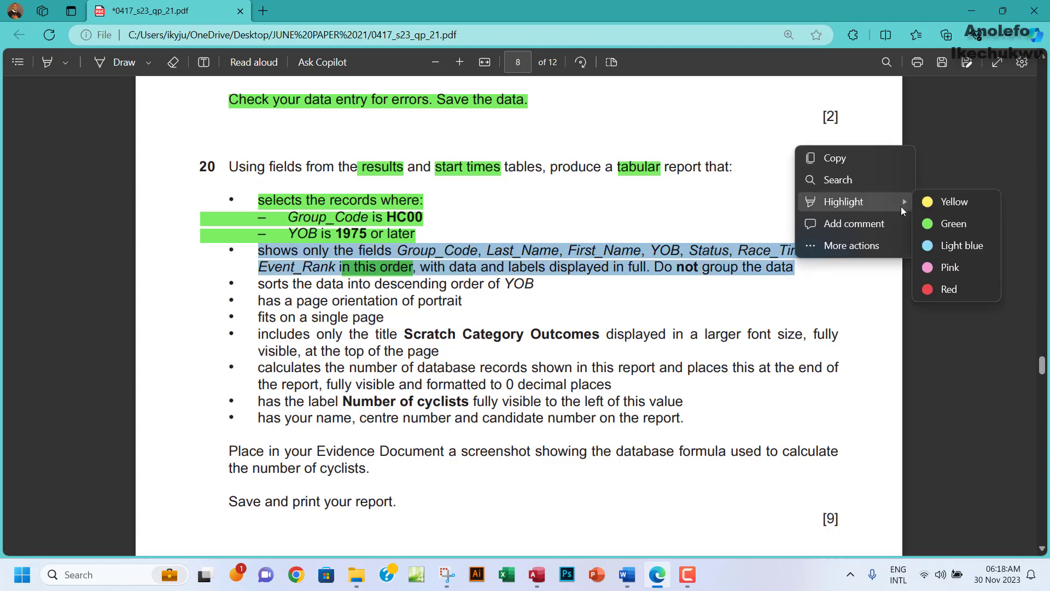
click(931, 227)
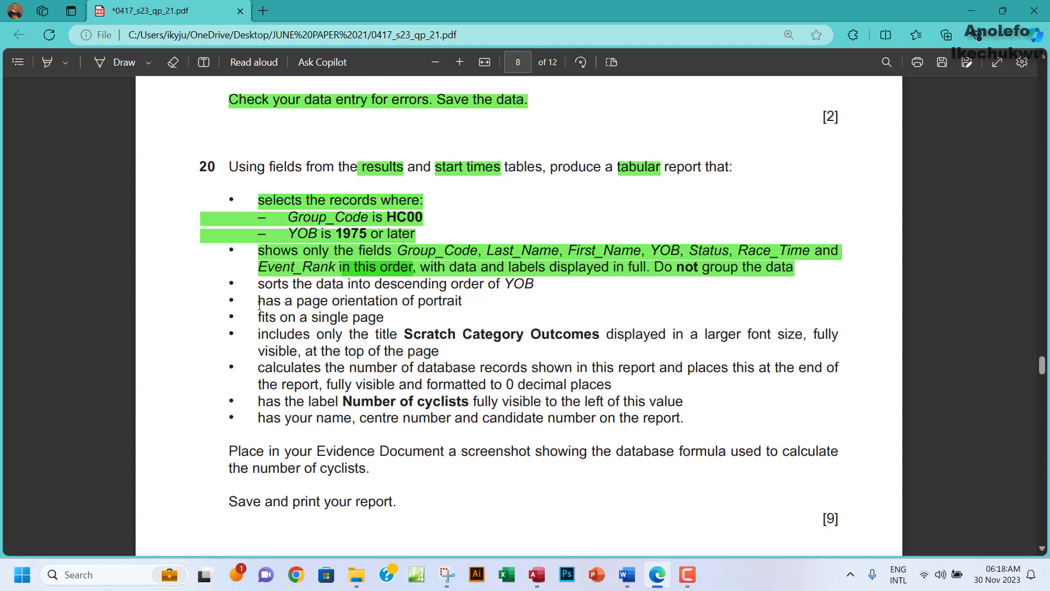
drag(259, 305, 465, 300)
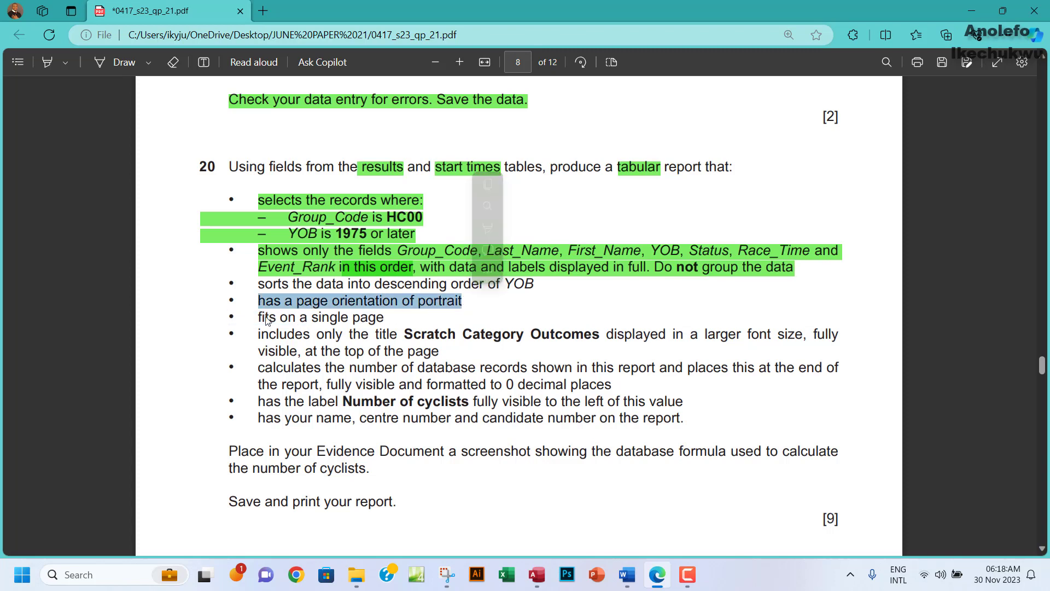
drag(259, 317, 381, 317)
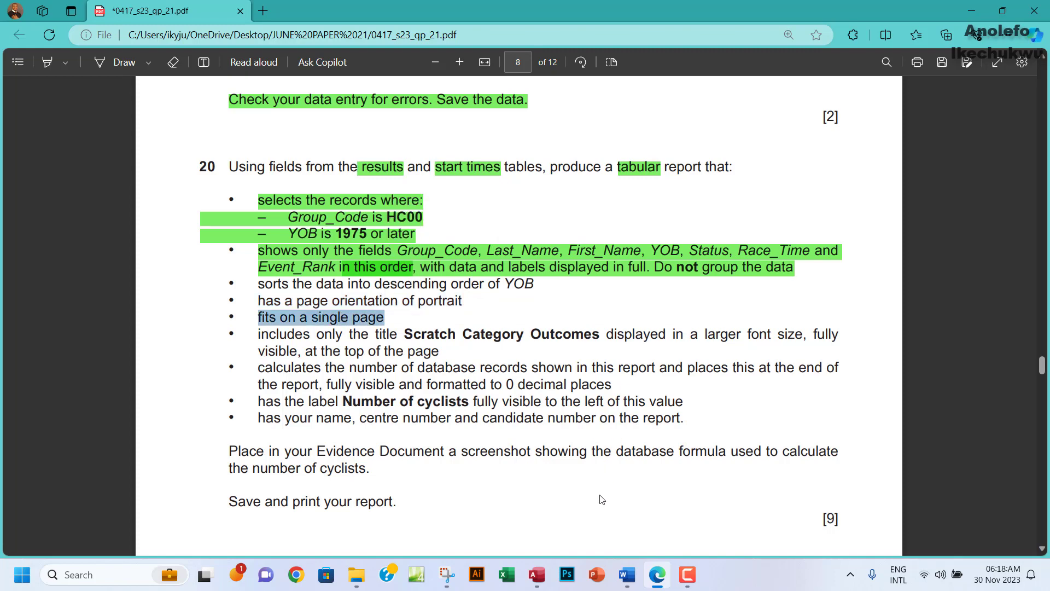
click(537, 575)
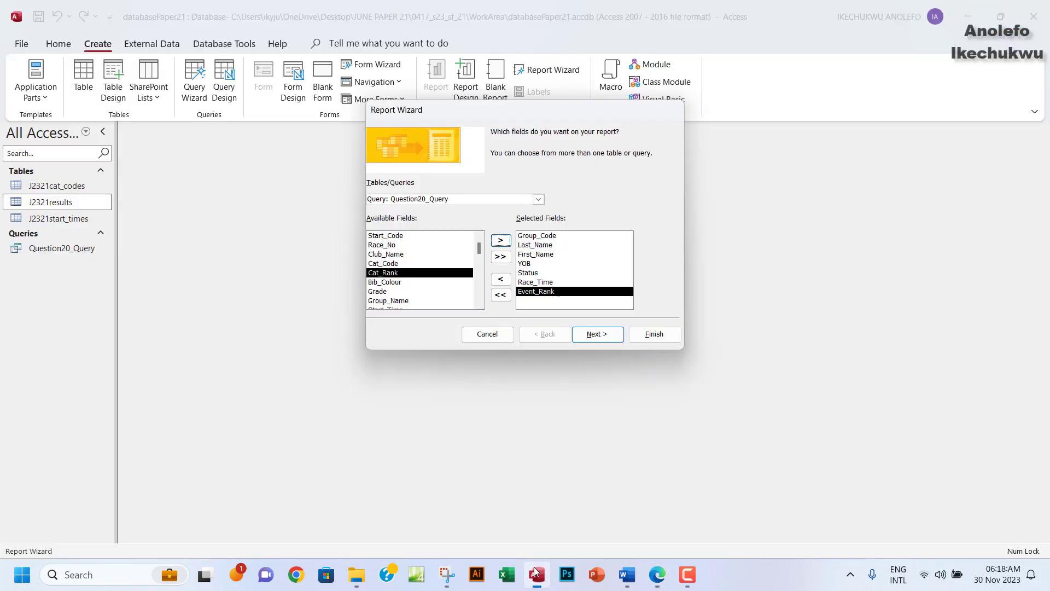
Compare J2321start_times with 'by J2321results', settle on 'by J2321results', and continue.
click(605, 334)
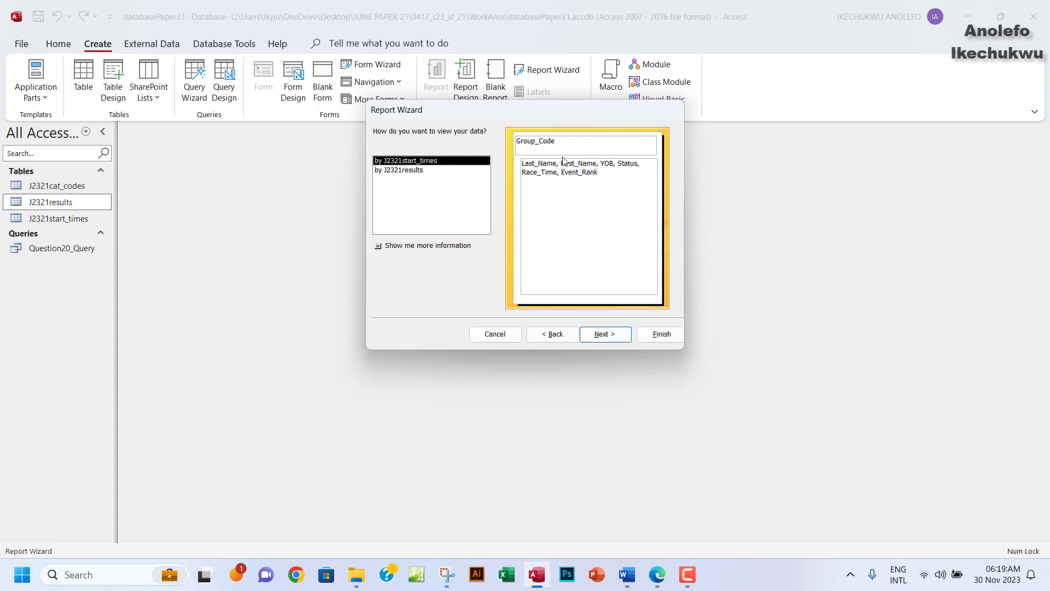
click(397, 175)
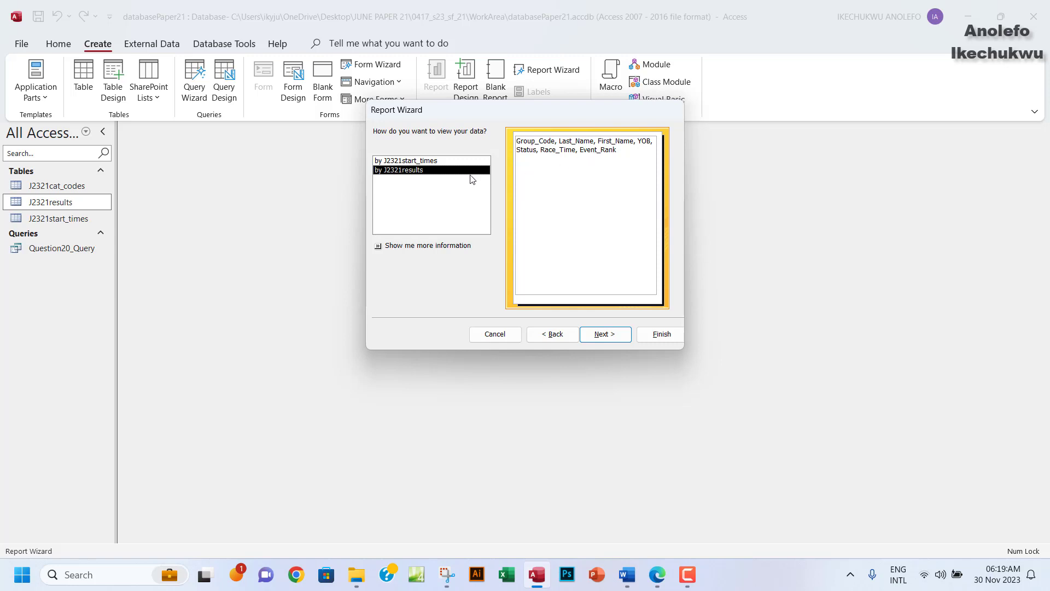
click(410, 162)
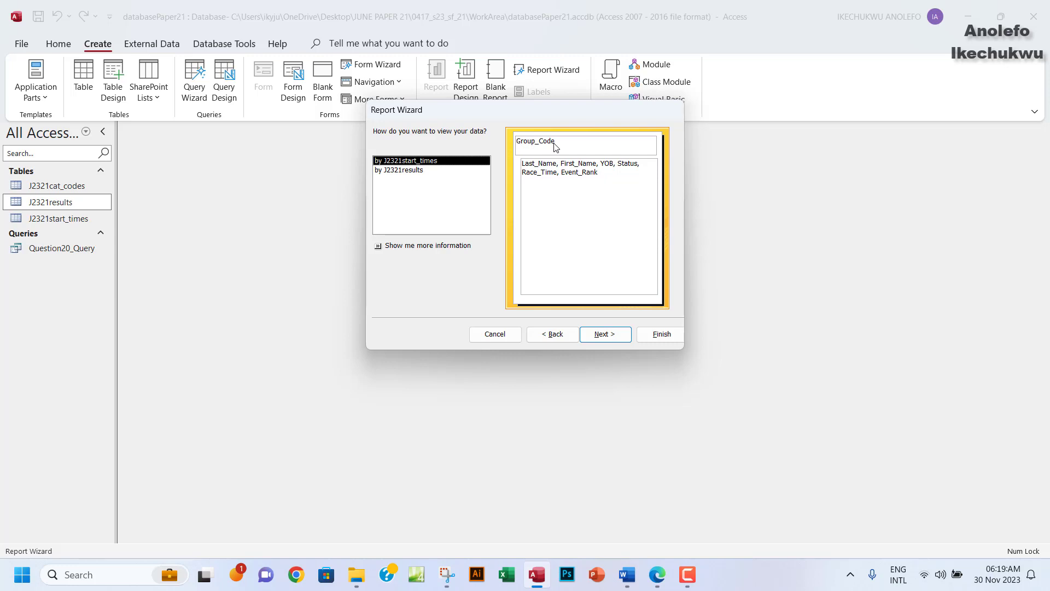
click(392, 173)
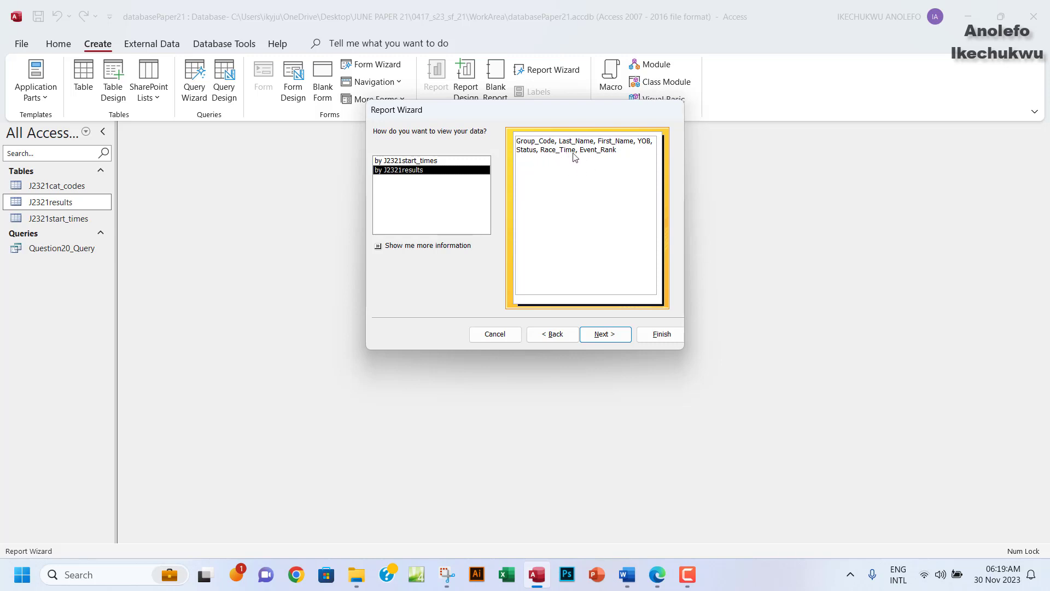
click(413, 162)
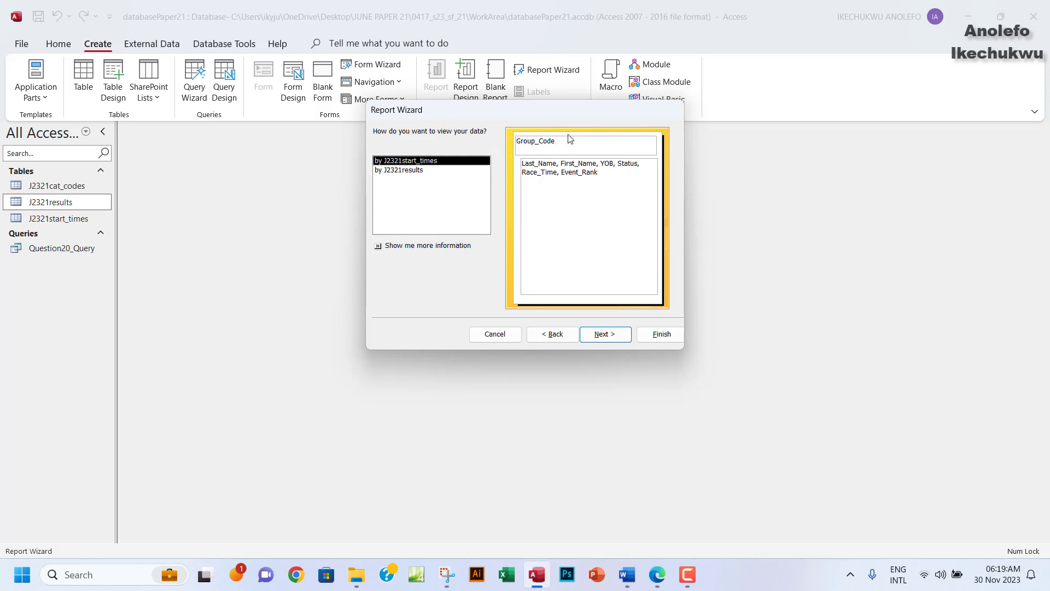
click(397, 172)
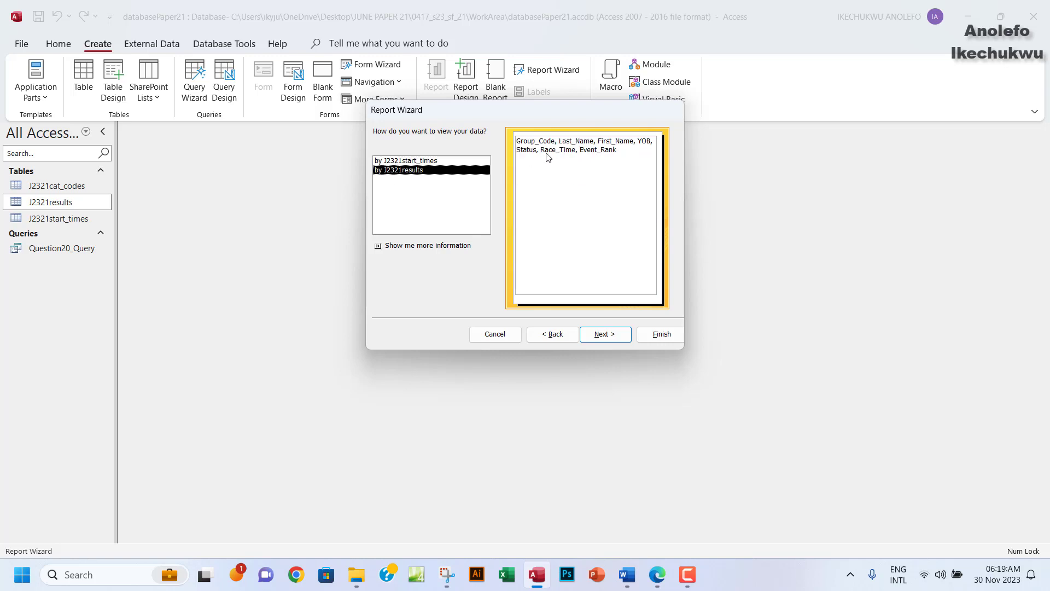
click(604, 334)
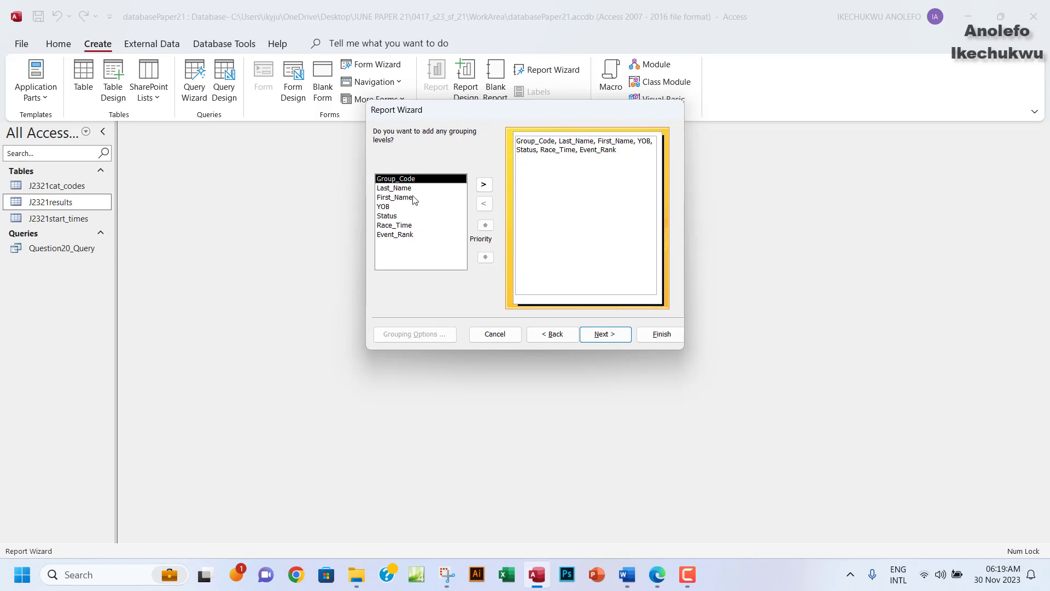
Add then remove Group_Code as a grouping level, leaving the report ungrouped, and continue to sorting.
click(483, 186)
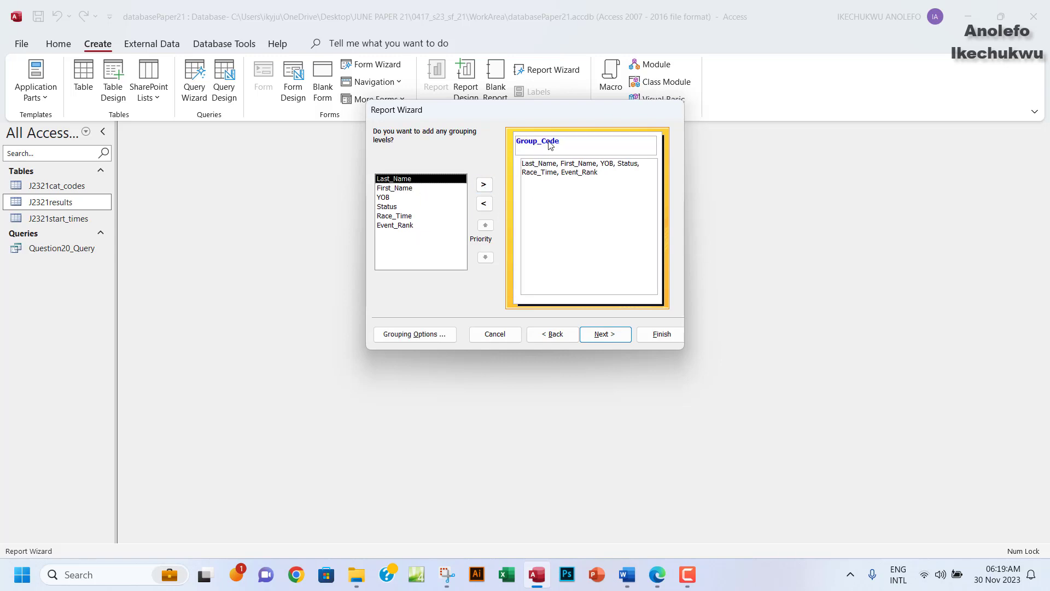
click(484, 211)
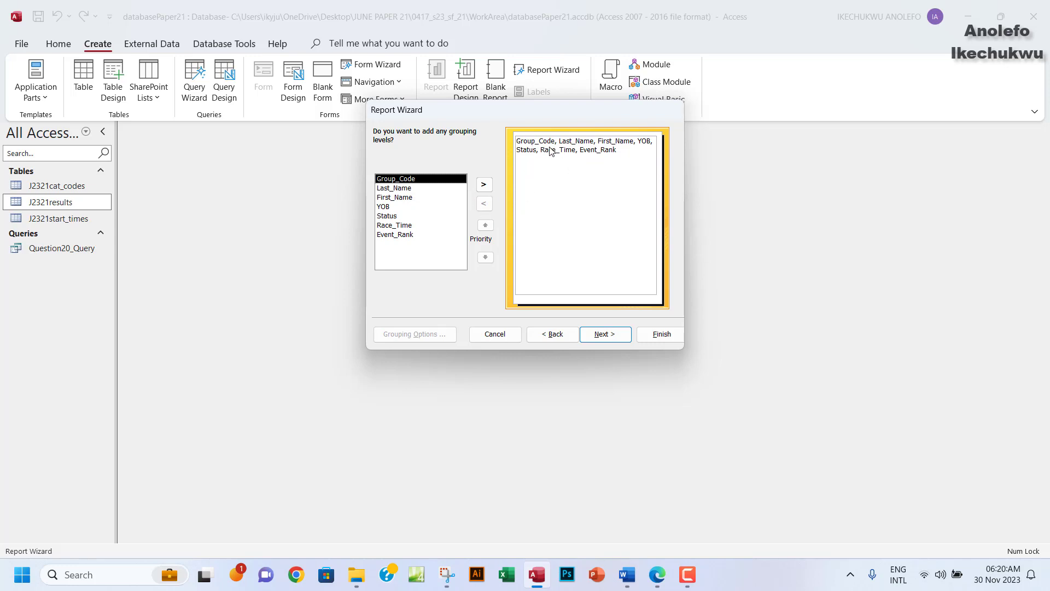
click(606, 334)
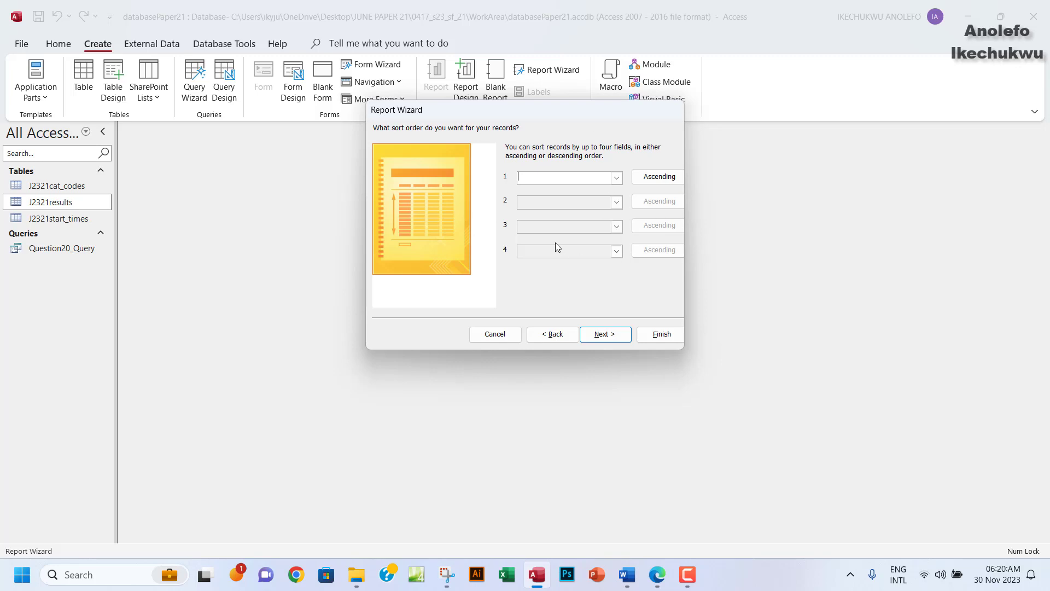
Skip sorting to reach the layout step and confirm Tabular layout with Portrait orientation.
click(608, 340)
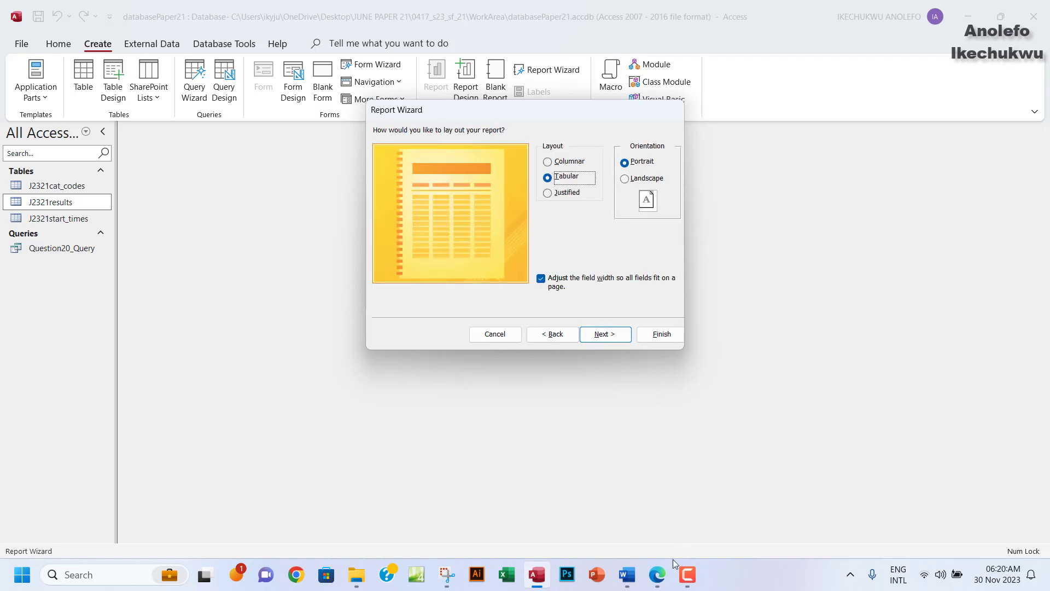
click(658, 579)
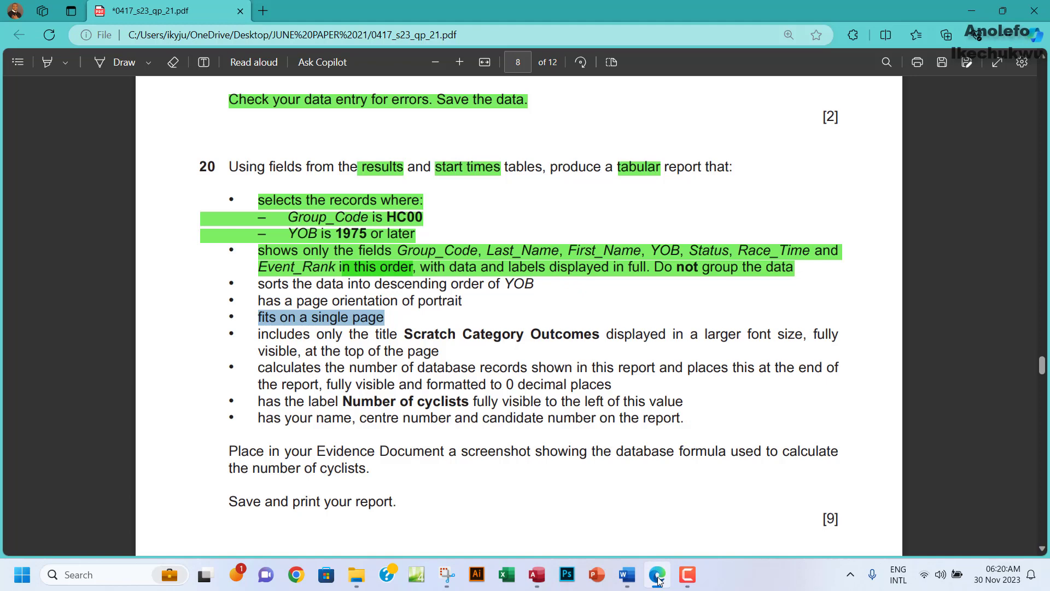
click(658, 579)
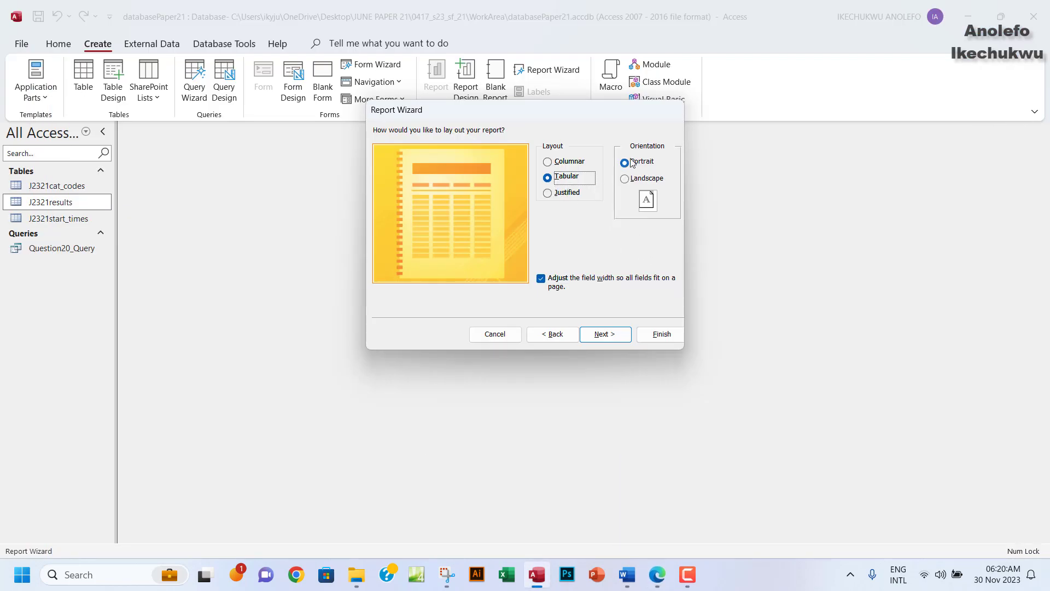
Highlight the portrait orientation requirement green in the exam PDF, then return to Access.
click(660, 585)
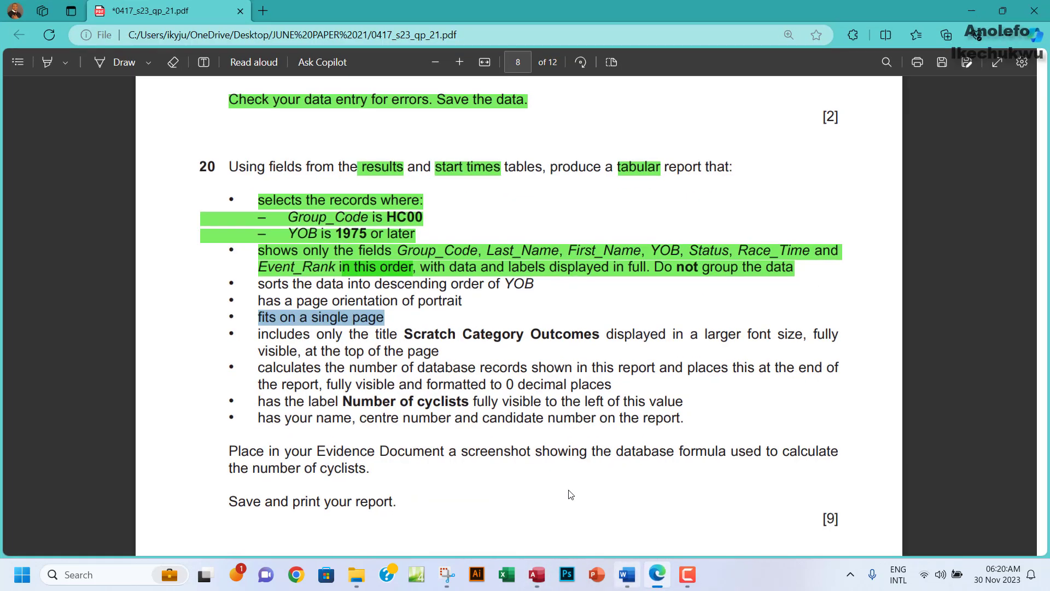
drag(258, 302, 469, 306)
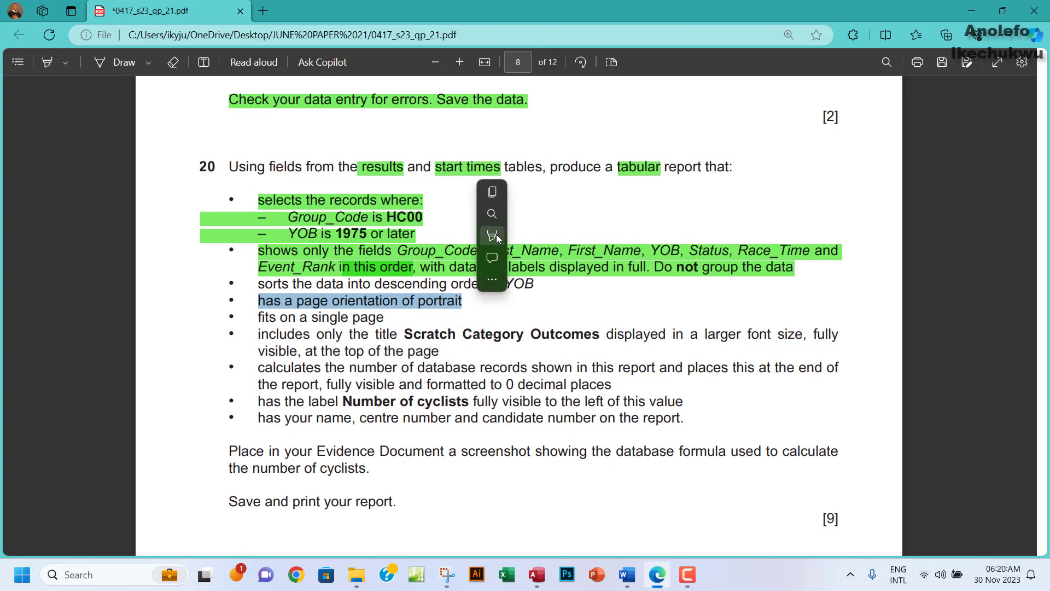
mouse_move(497, 234)
mouse_move(549, 236)
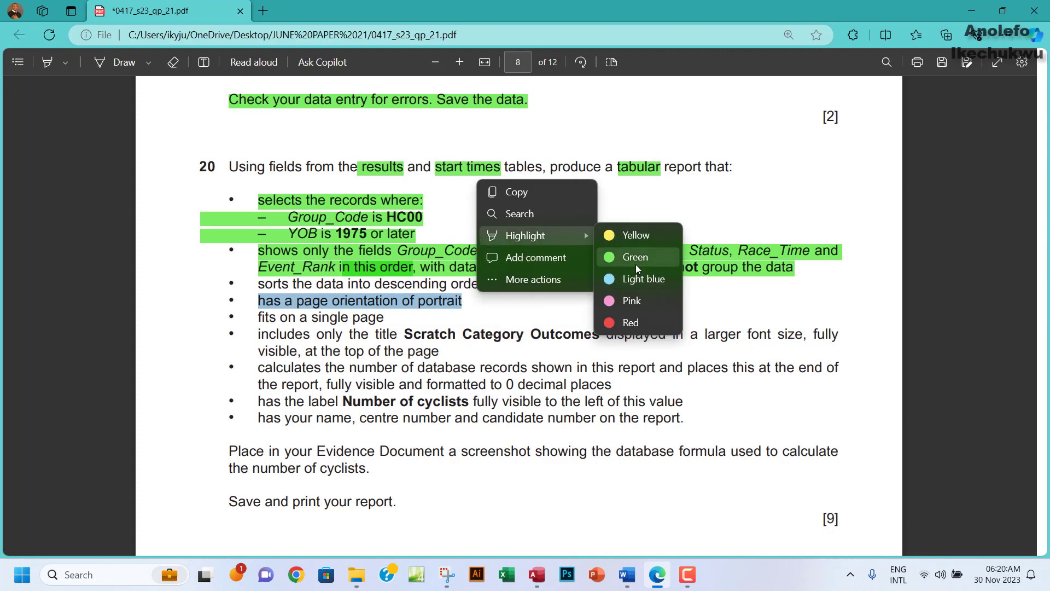
click(636, 262)
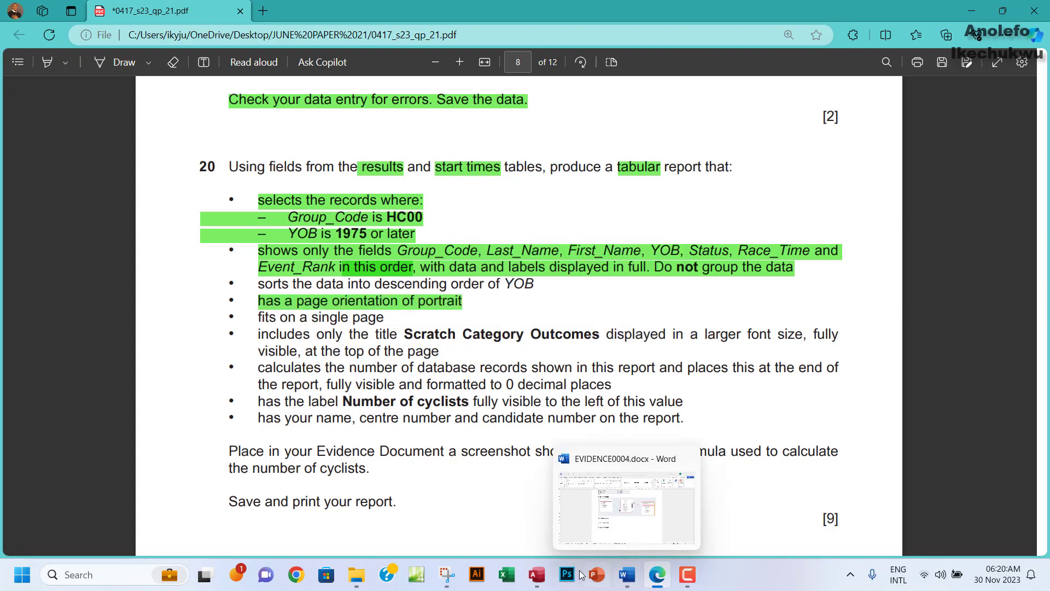
click(538, 575)
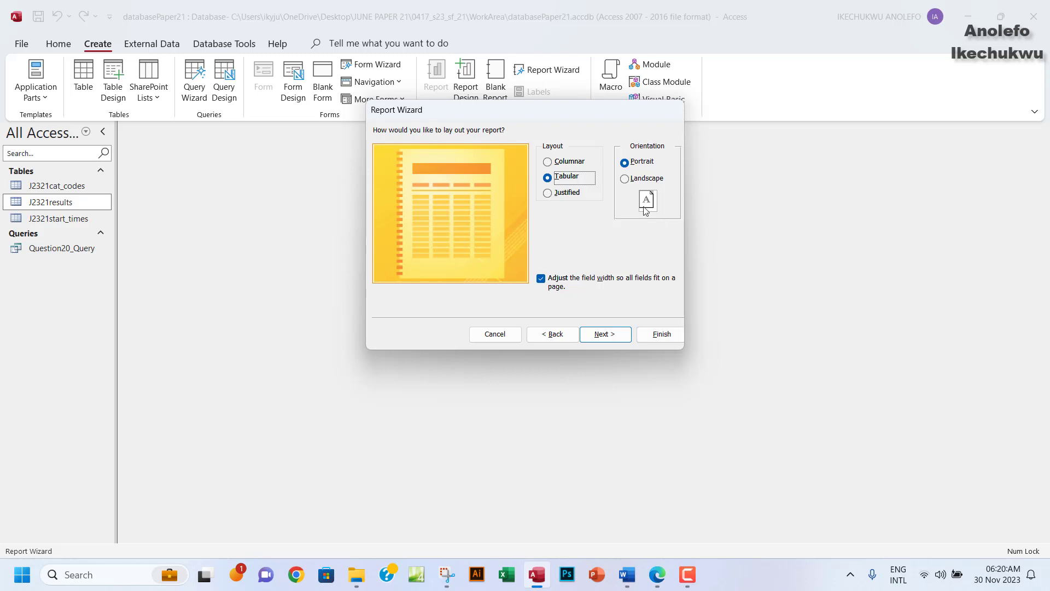
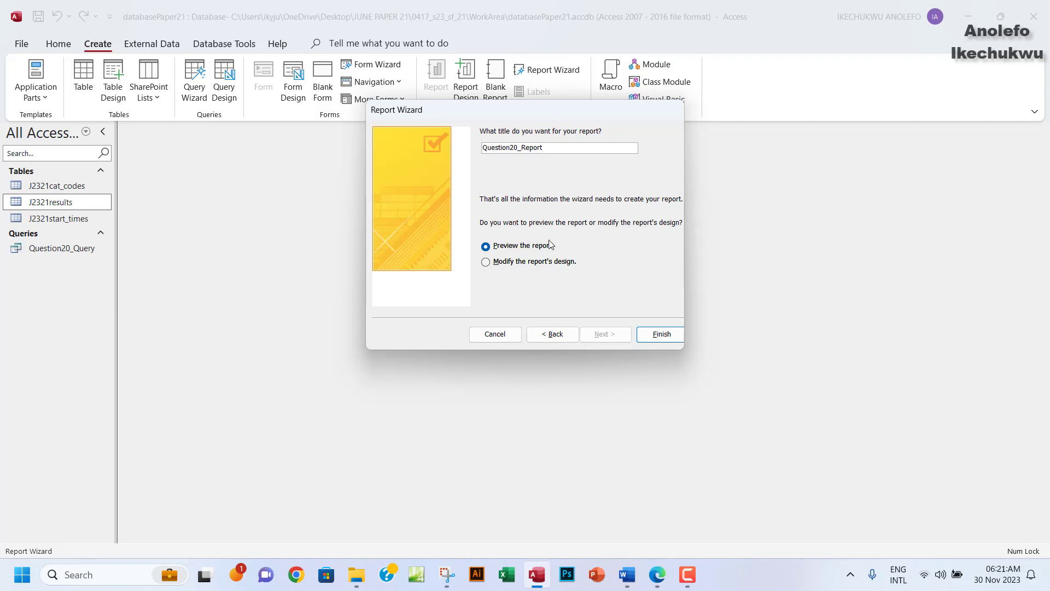
Finish the wizard, preview Question20_Report, then switch it to Layout View.
click(647, 337)
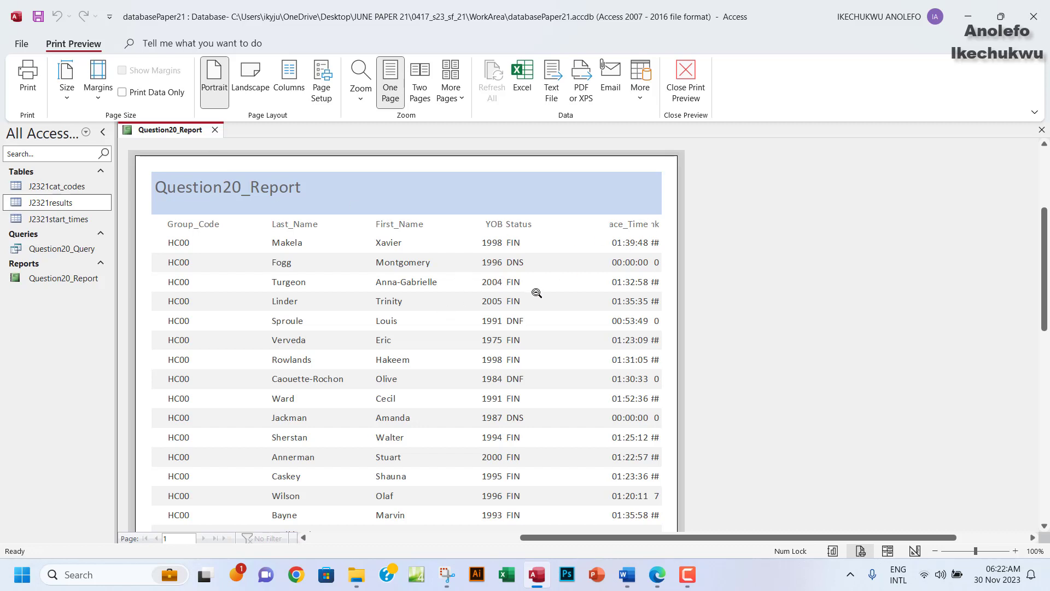
scroll(537, 293, down, 3)
scroll(537, 293, up, 3)
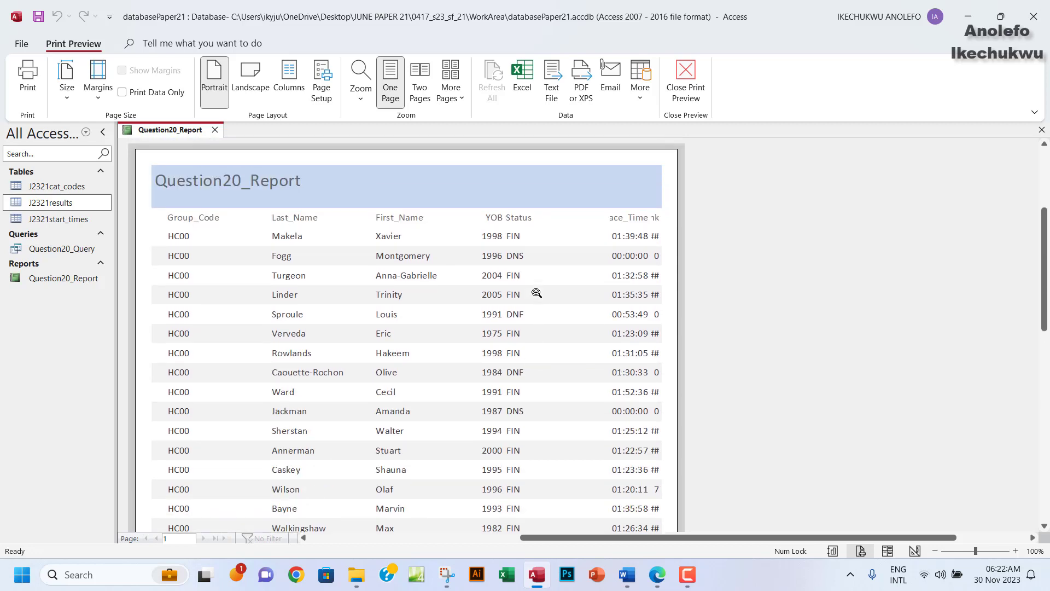
click(684, 87)
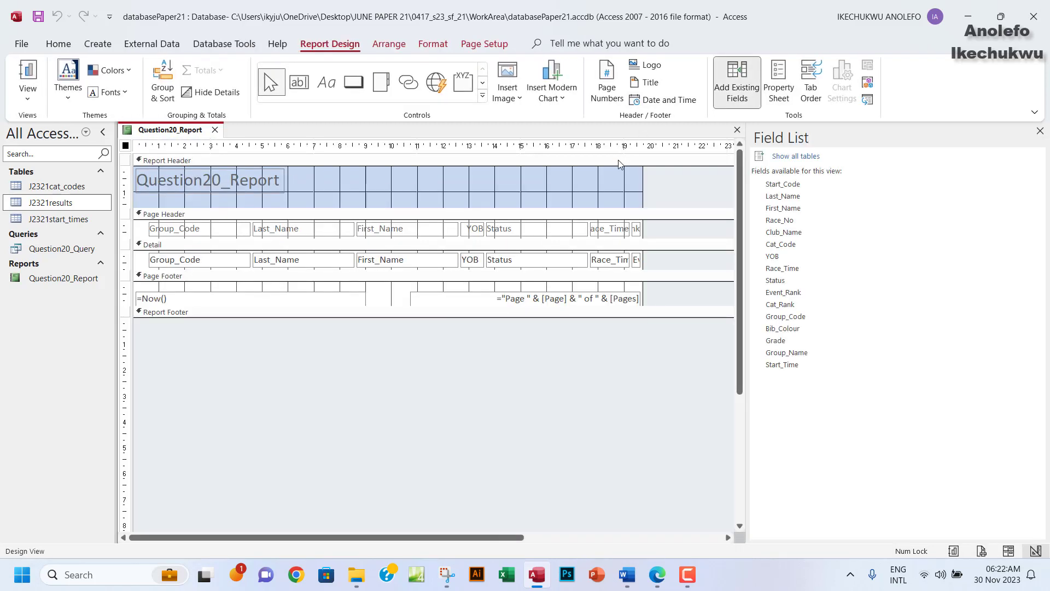
click(27, 87)
click(77, 184)
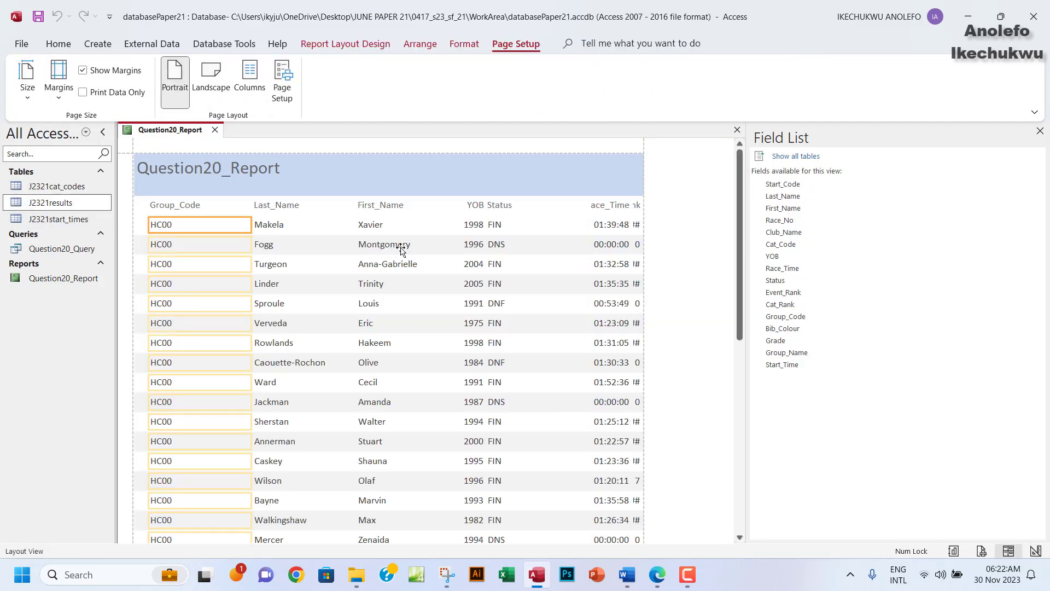
Close the Field List and narrow the Group_Code column.
click(1041, 132)
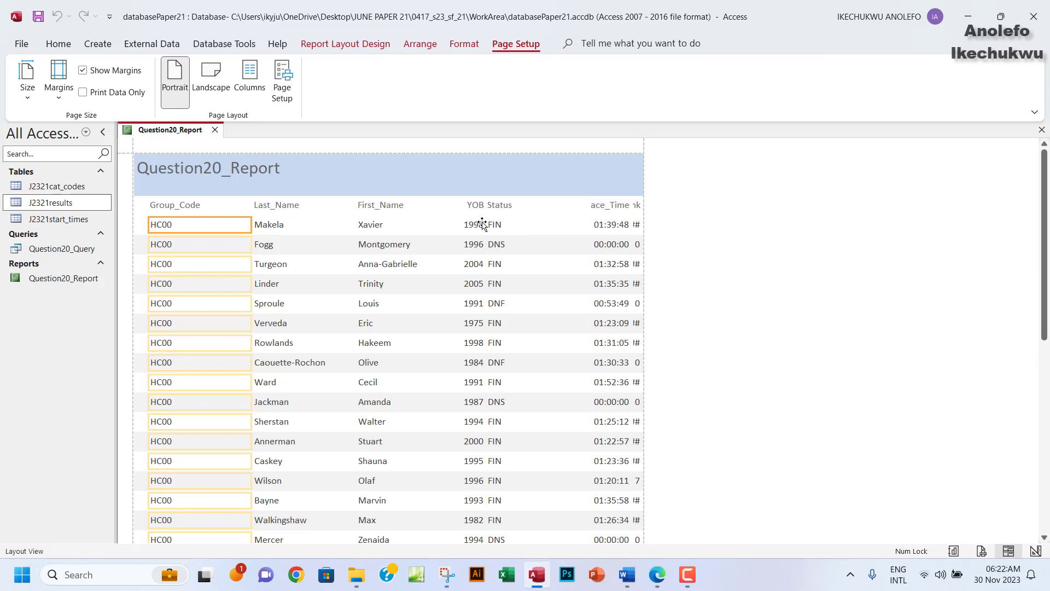
click(172, 207)
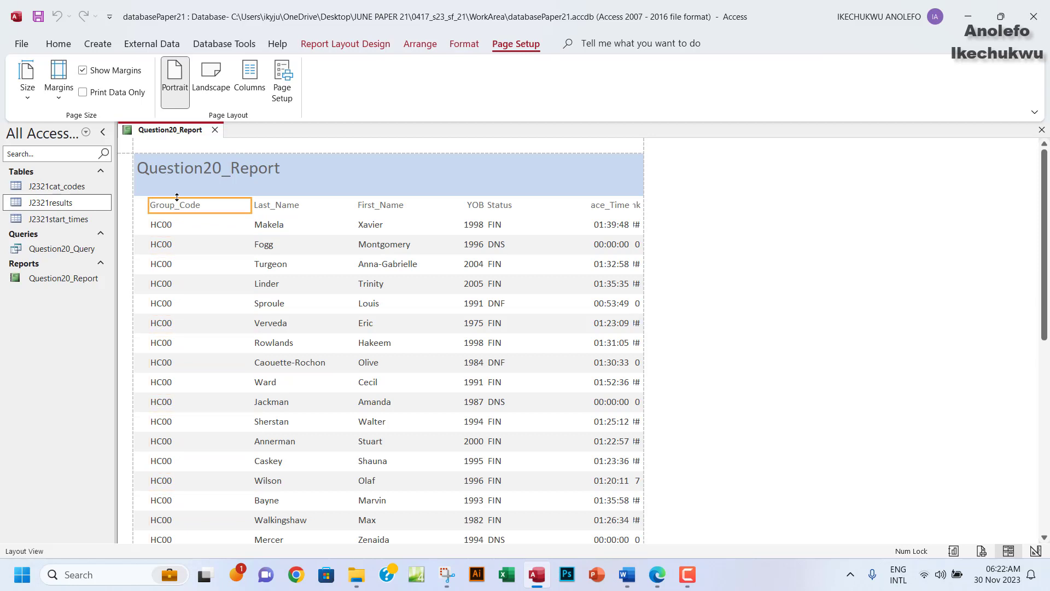
shift+click(166, 230)
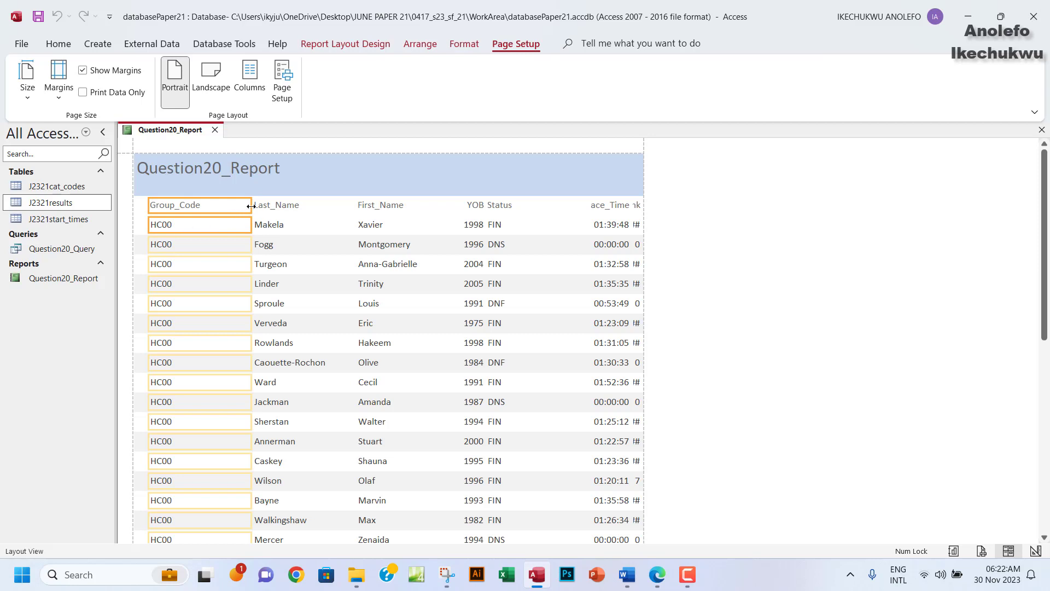
drag(251, 206, 204, 205)
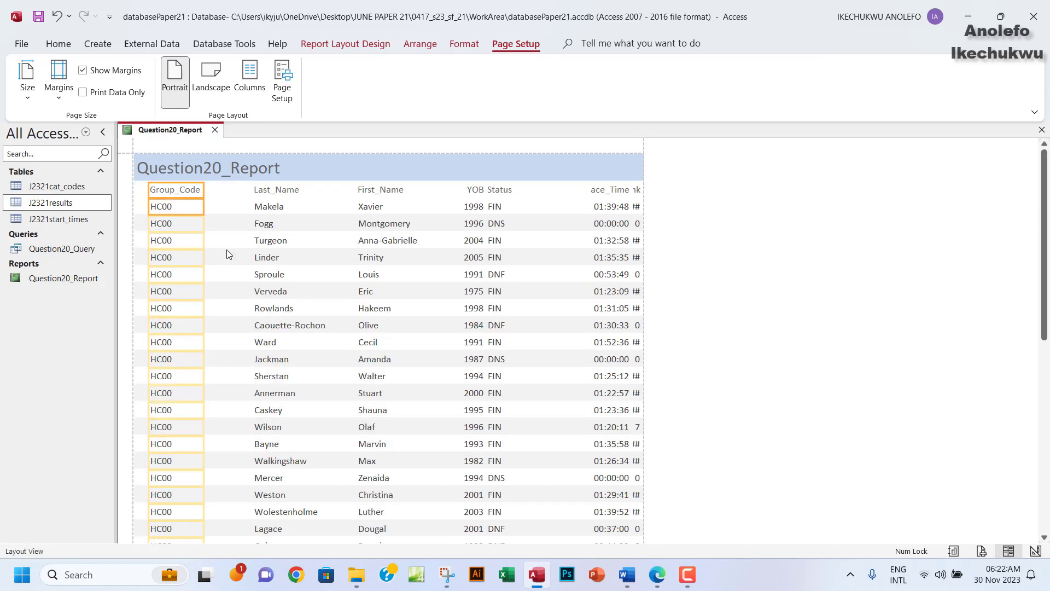
Move the Last_Name column next to Group_Code and narrow it.
click(267, 192)
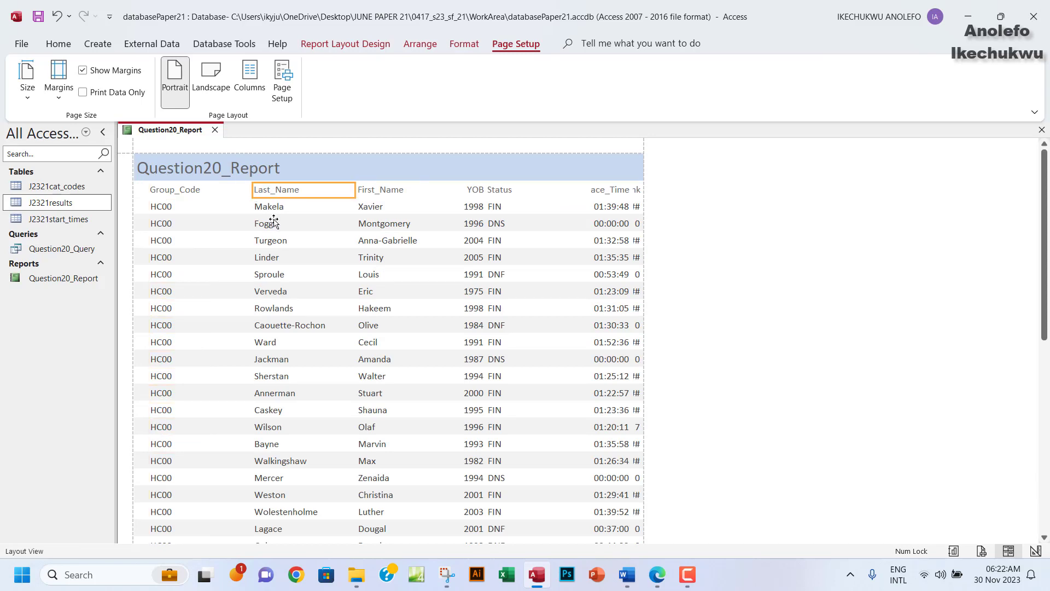
click(269, 208)
drag(251, 191, 208, 195)
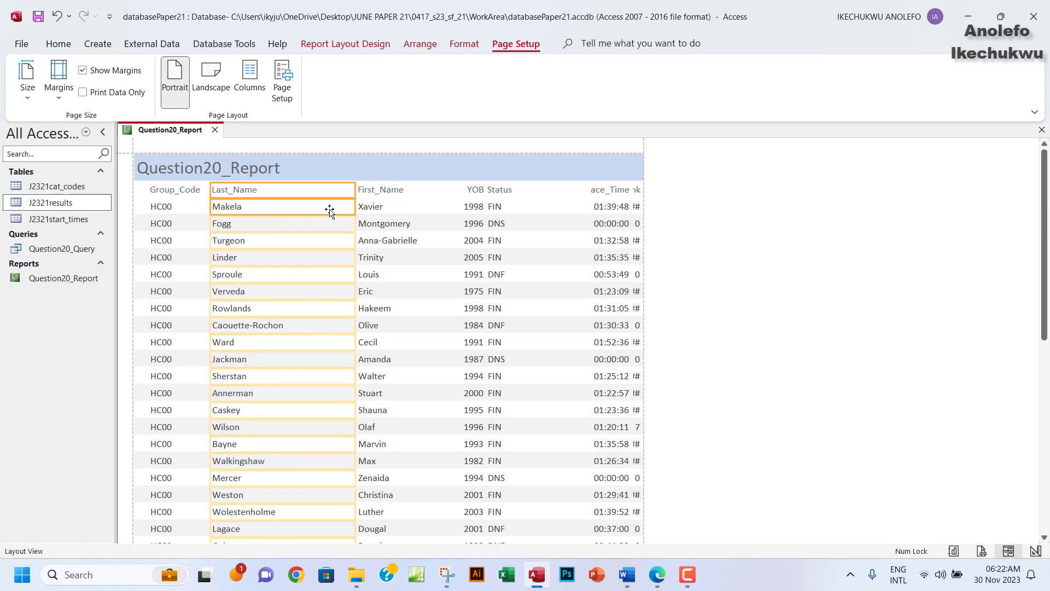
drag(354, 195, 293, 202)
scroll(350, 276, down, 5)
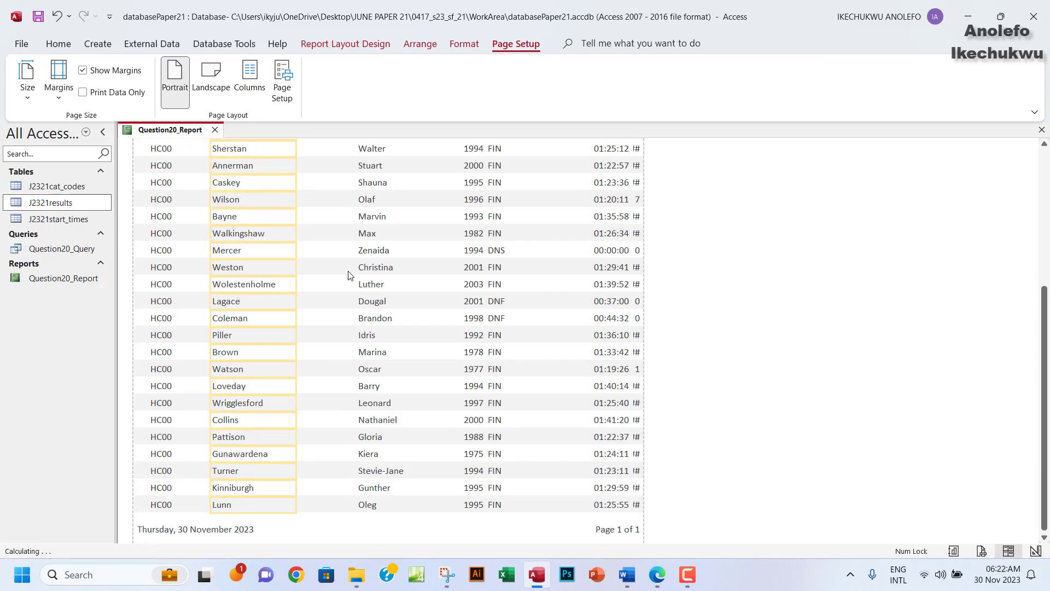
scroll(351, 275, up, 3)
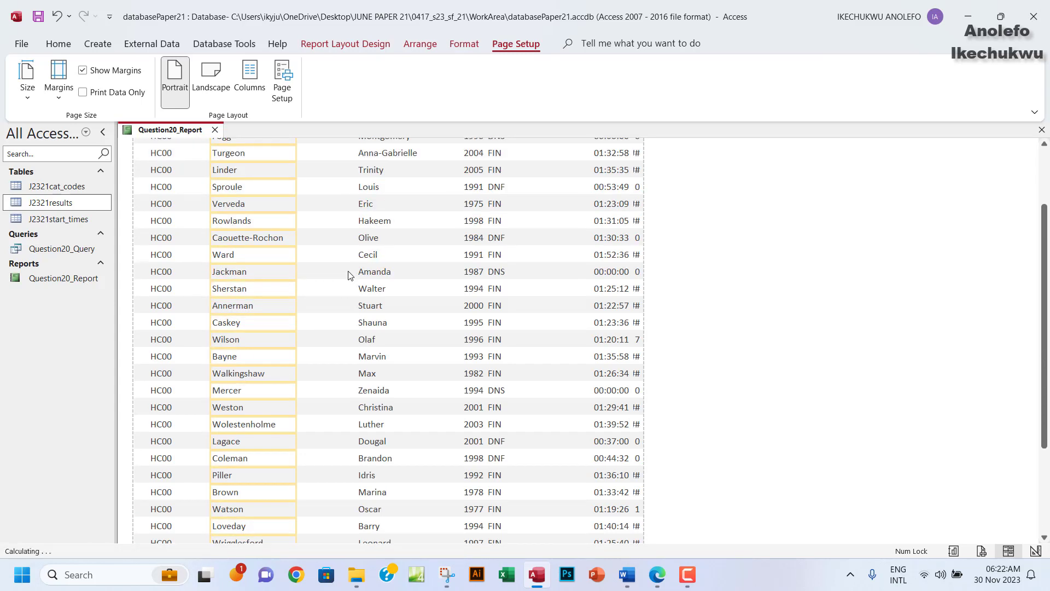
scroll(350, 275, up, 2)
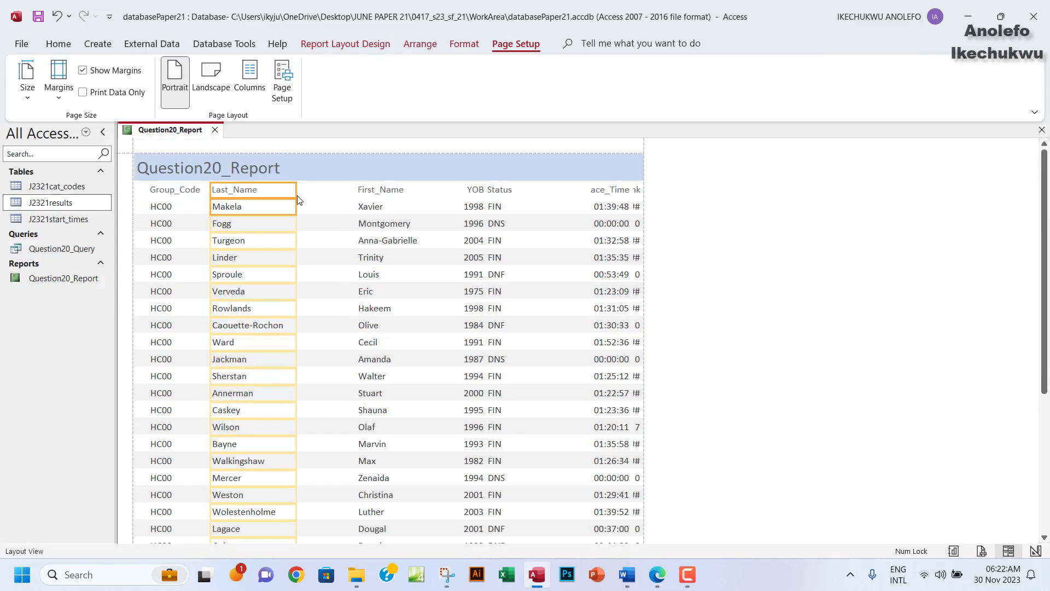
drag(297, 192, 288, 192)
Move the First_Name column next to Last_Name and narrow it.
click(375, 191)
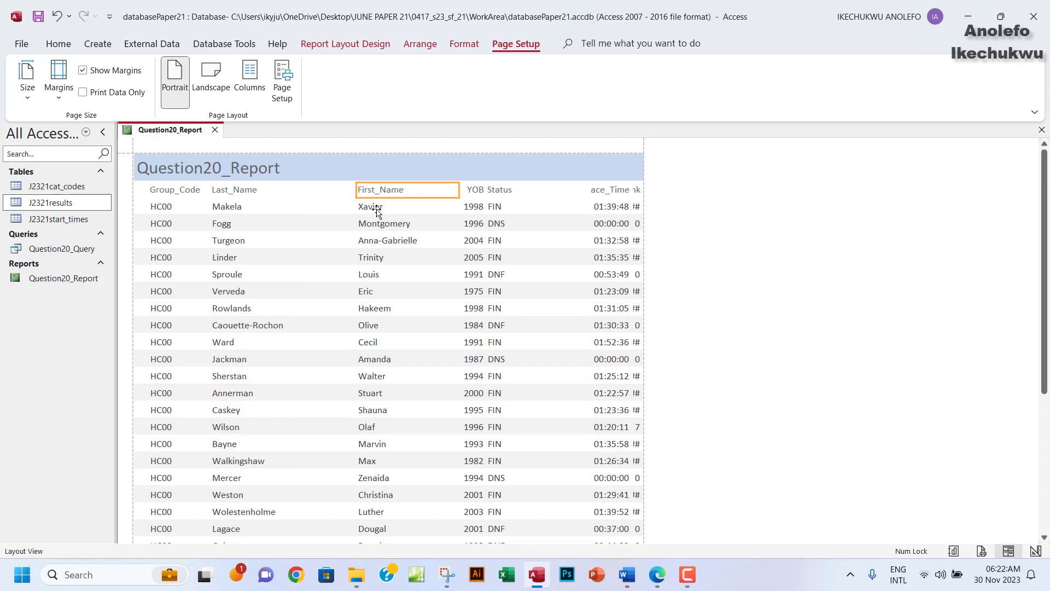
click(374, 207)
drag(357, 191, 302, 194)
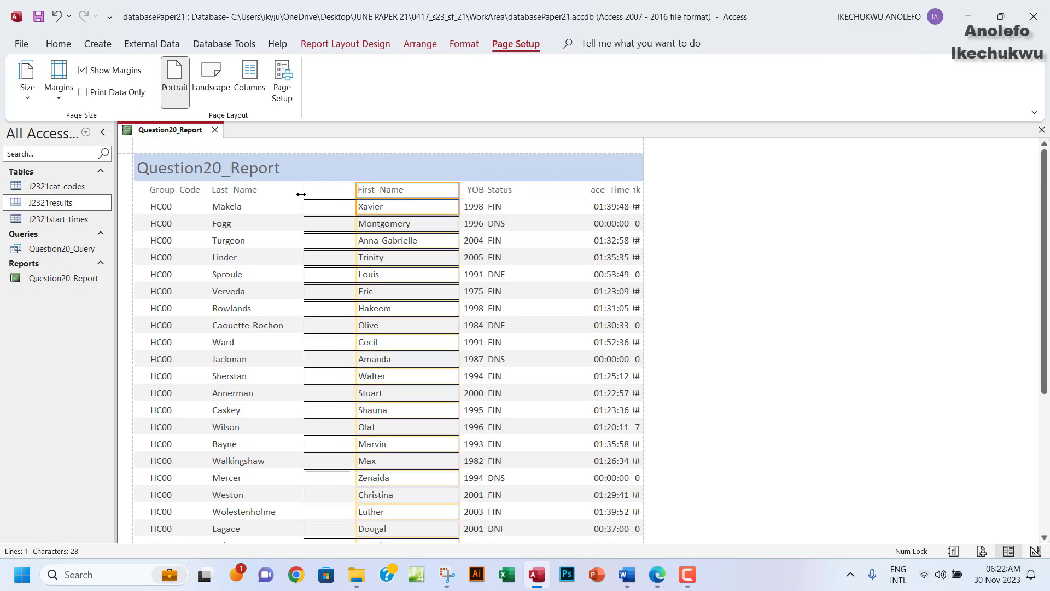
drag(458, 189, 374, 194)
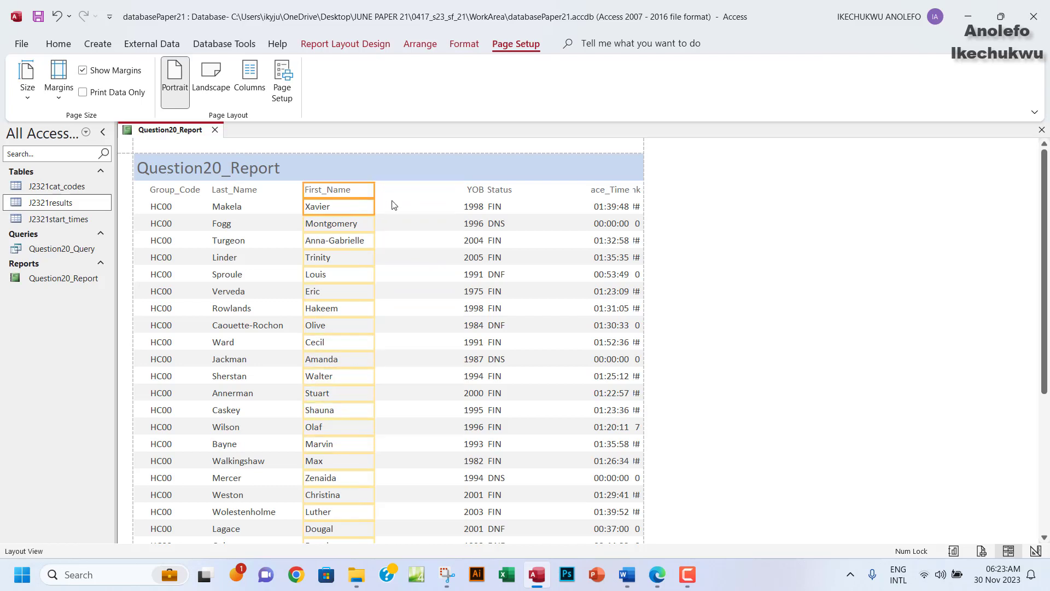
click(491, 189)
click(471, 191)
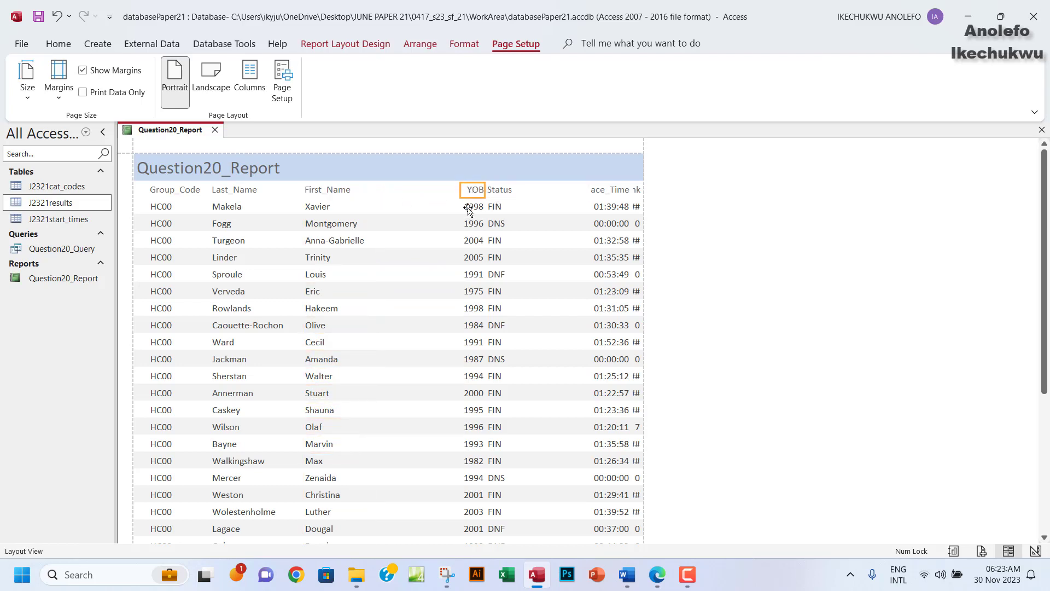
Shift the YOB column left toward First_Name and narrow it.
shift+click(468, 209)
click(458, 190)
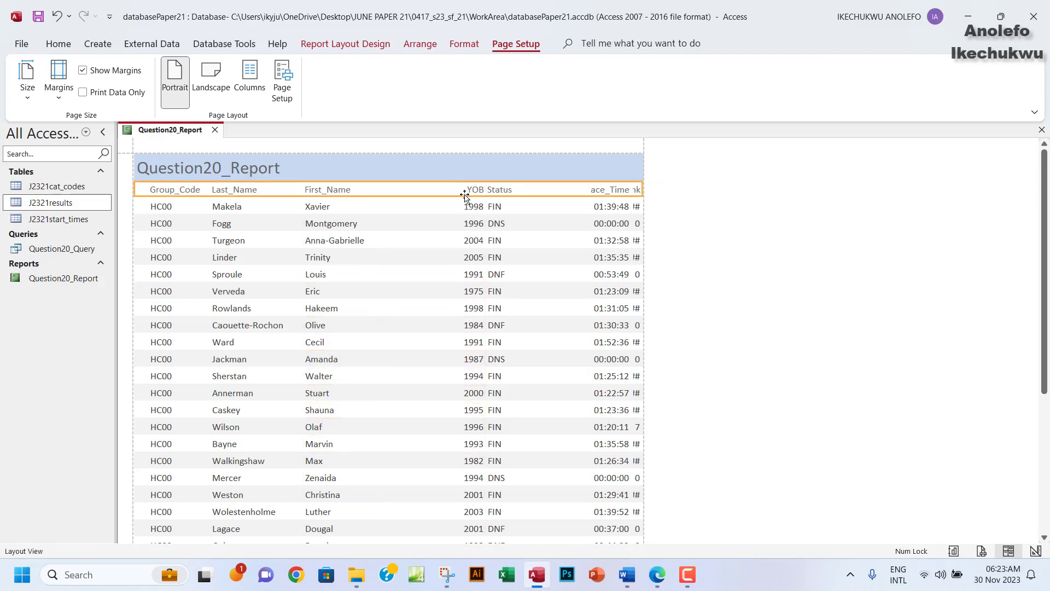
click(474, 194)
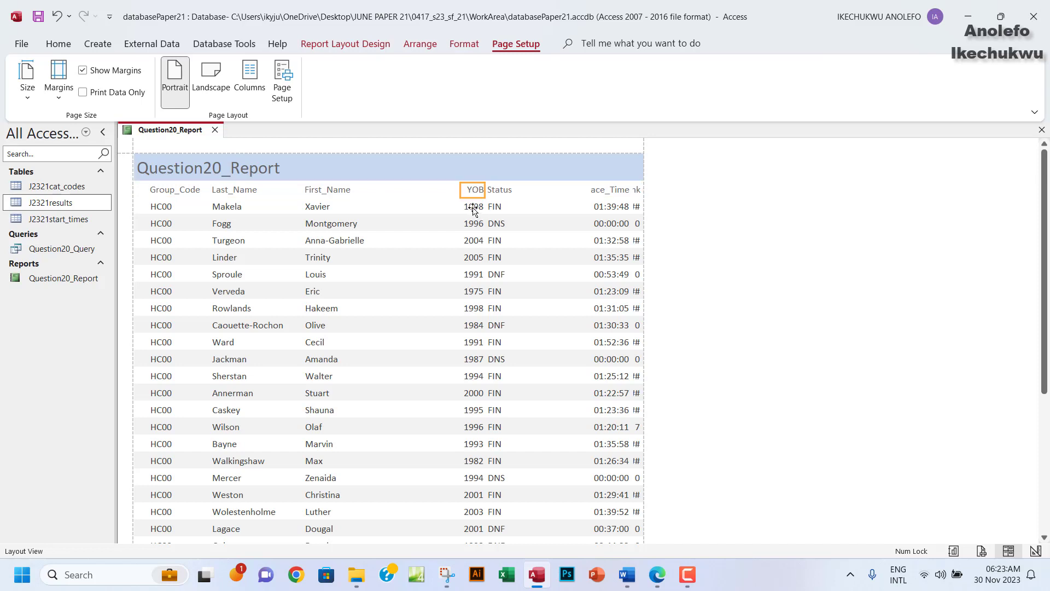
shift+click(468, 206)
drag(461, 206, 387, 206)
drag(484, 191, 436, 191)
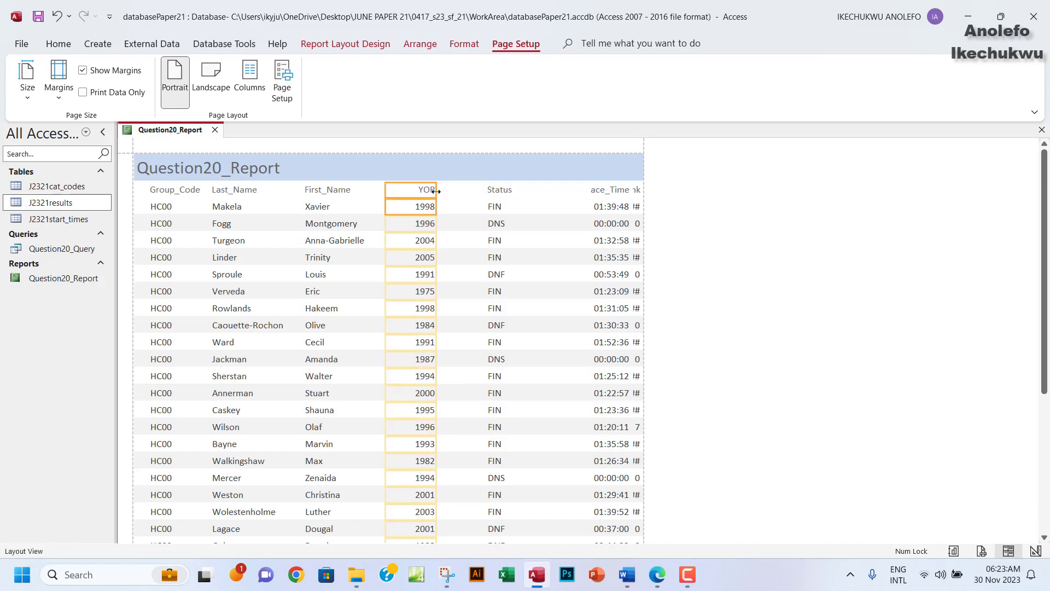
Pull the Status and Race_Time columns closer and narrow them, showing Race_Time's heading fully.
click(507, 189)
click(498, 211)
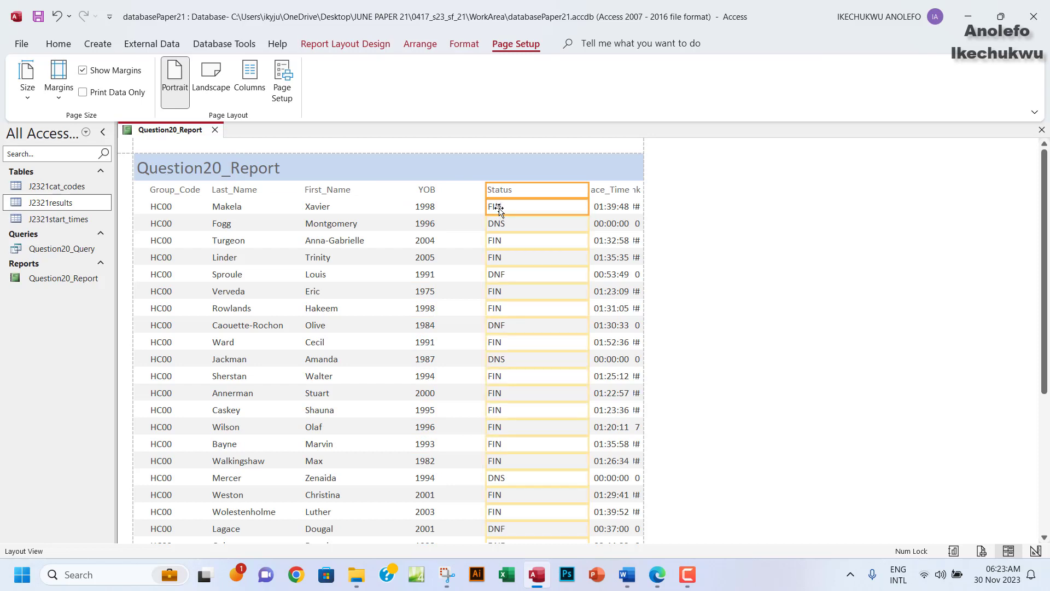
drag(486, 187, 467, 188)
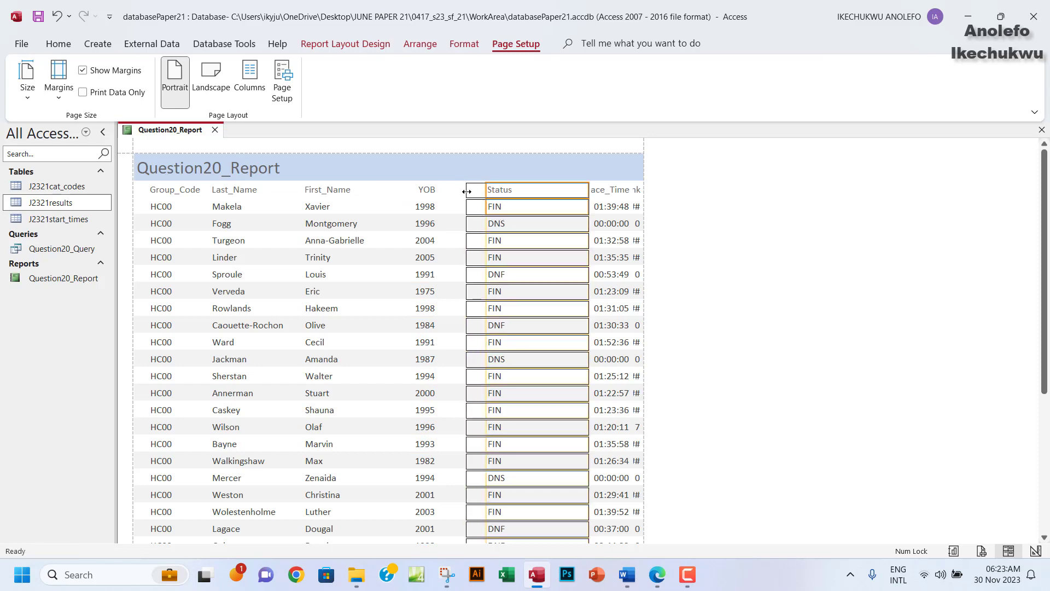
drag(589, 189, 504, 197)
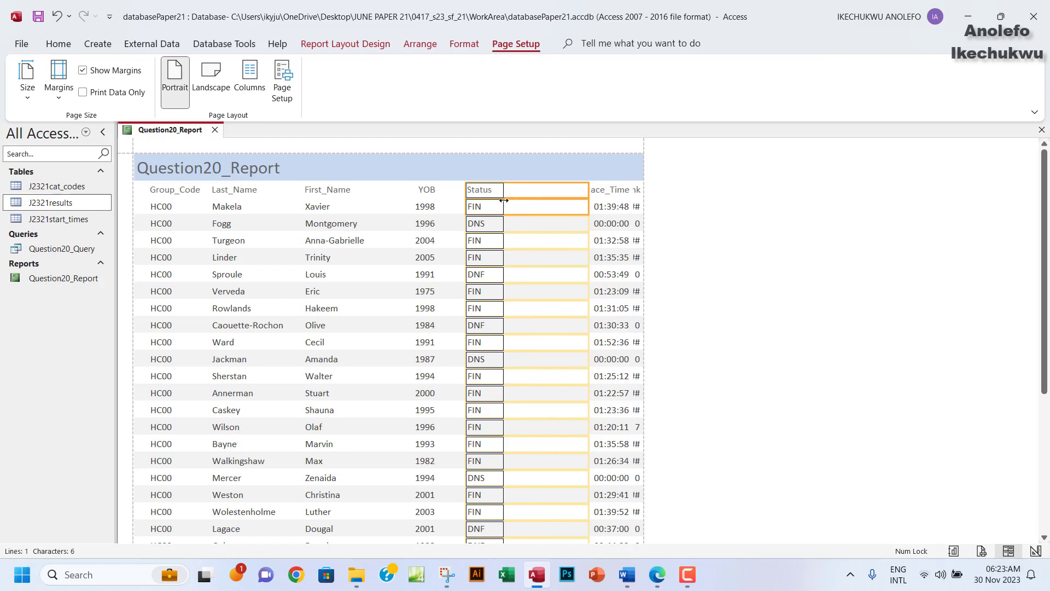
click(588, 193)
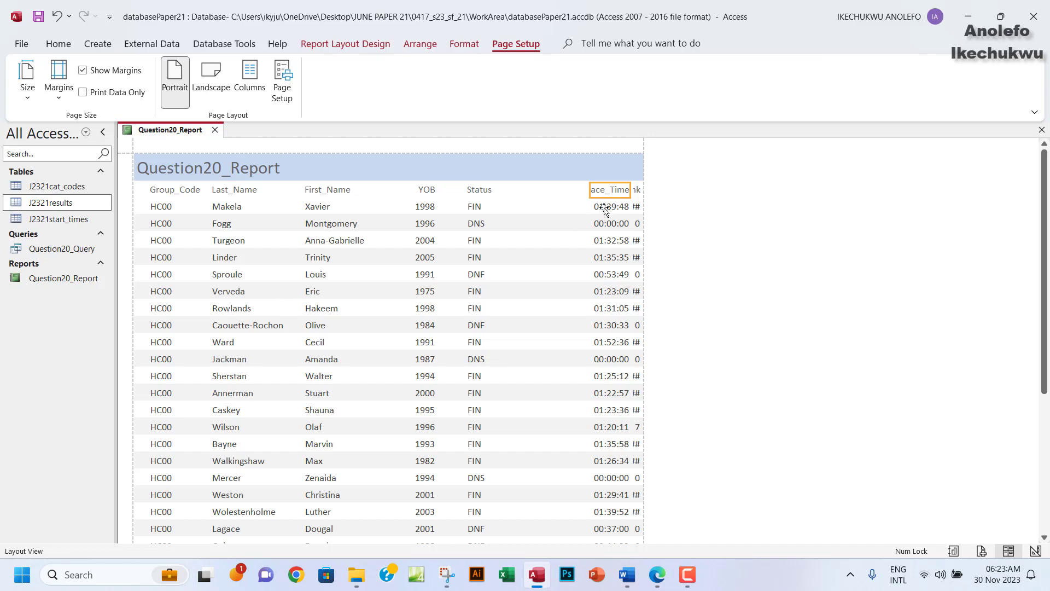
click(604, 210)
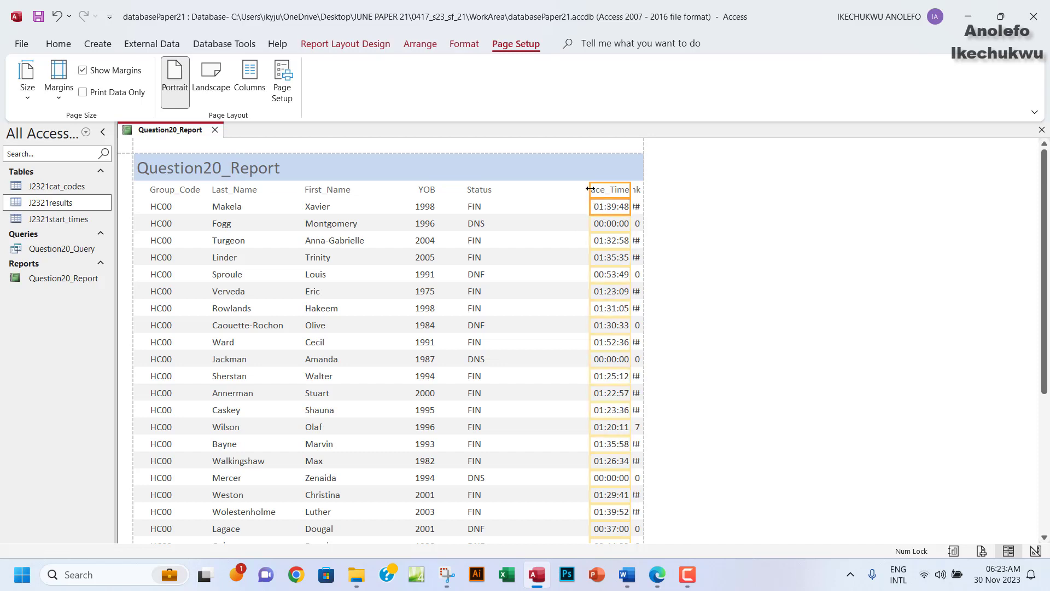
drag(589, 193, 512, 193)
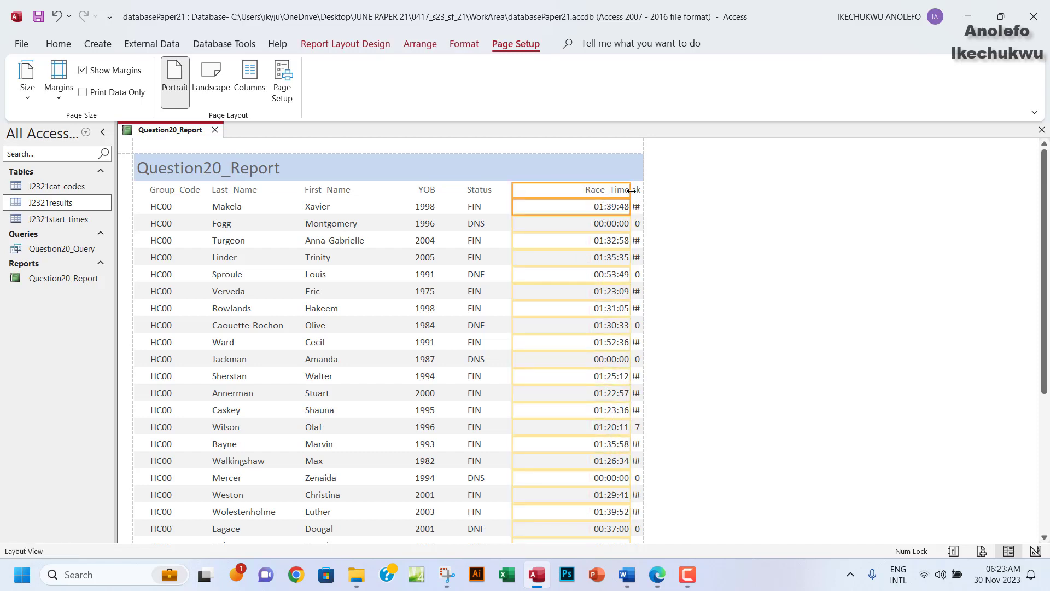
drag(636, 194, 505, 192)
Widen the Event_Rank column so its full heading and values fit within the page.
click(630, 195)
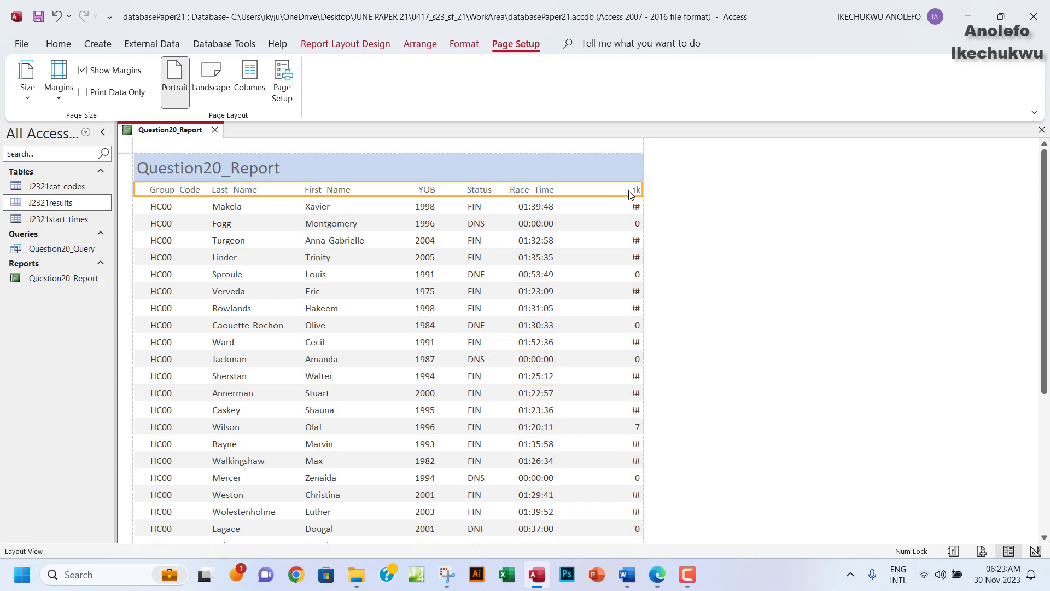
click(636, 191)
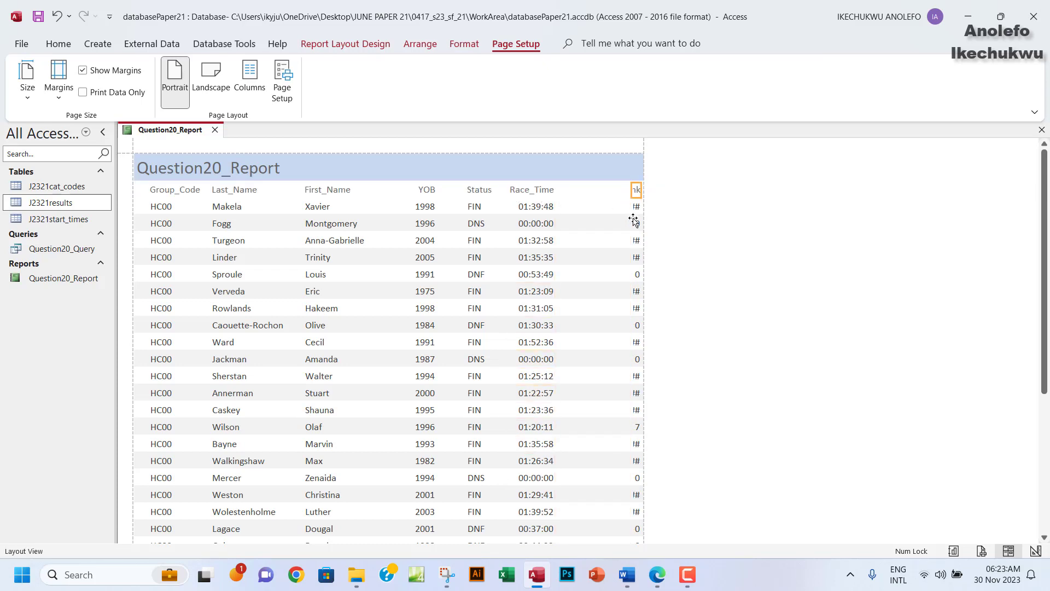
click(636, 208)
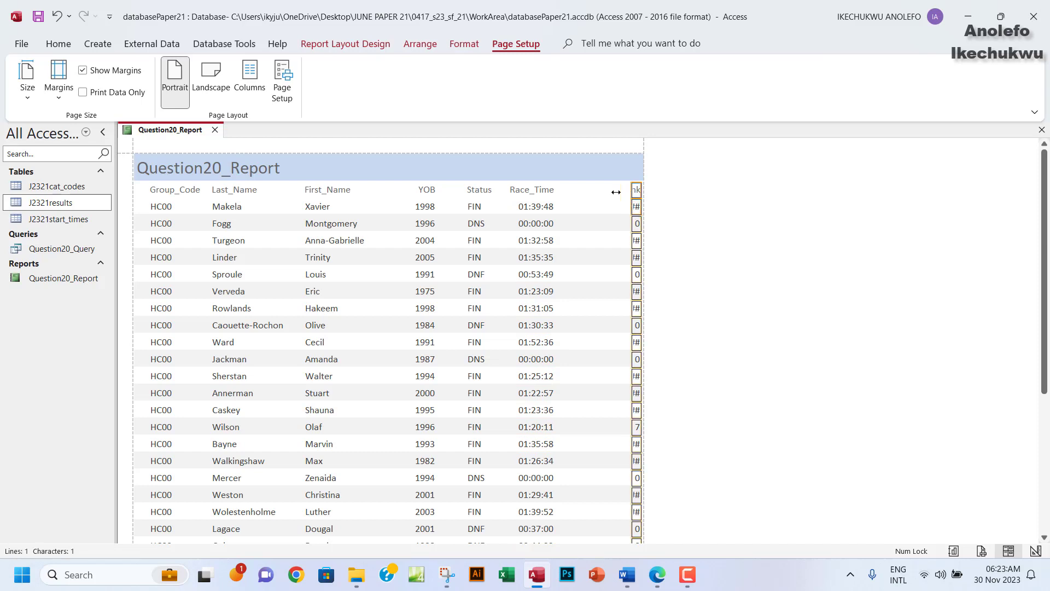
drag(630, 199, 572, 200)
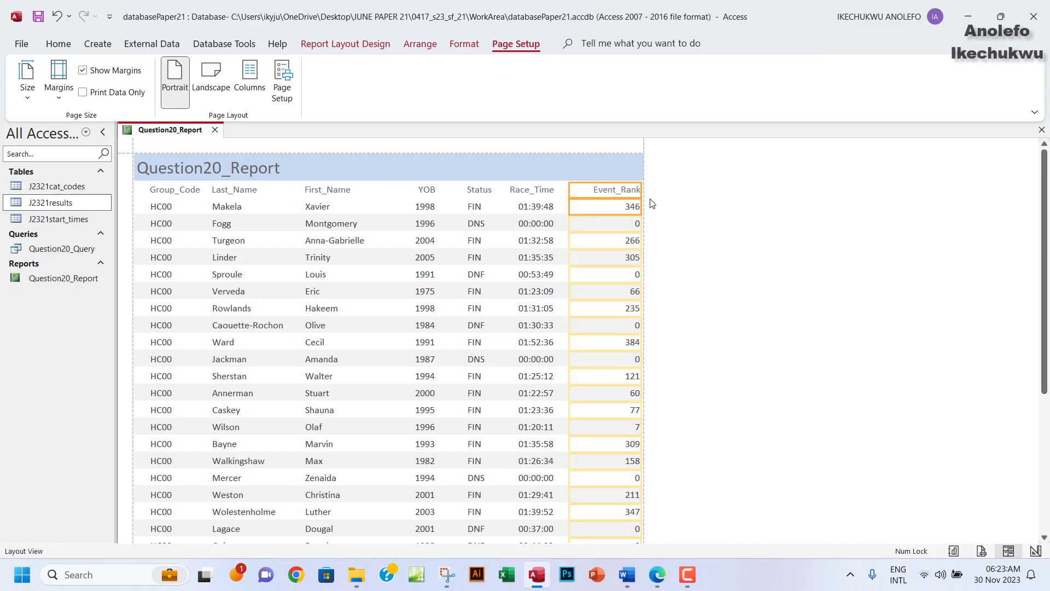
drag(640, 189, 625, 190)
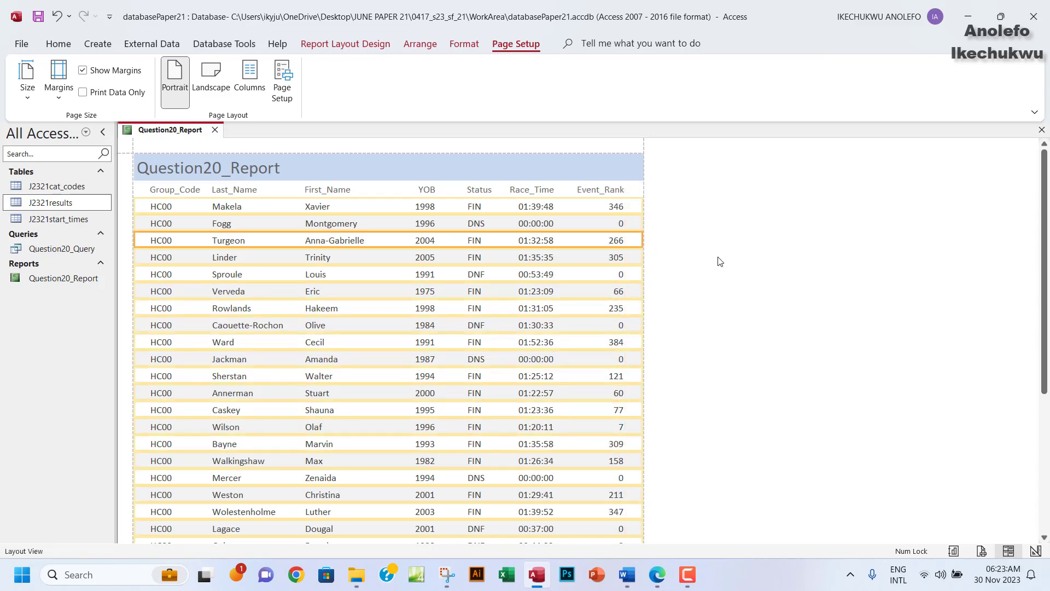
scroll(701, 300, down, 3)
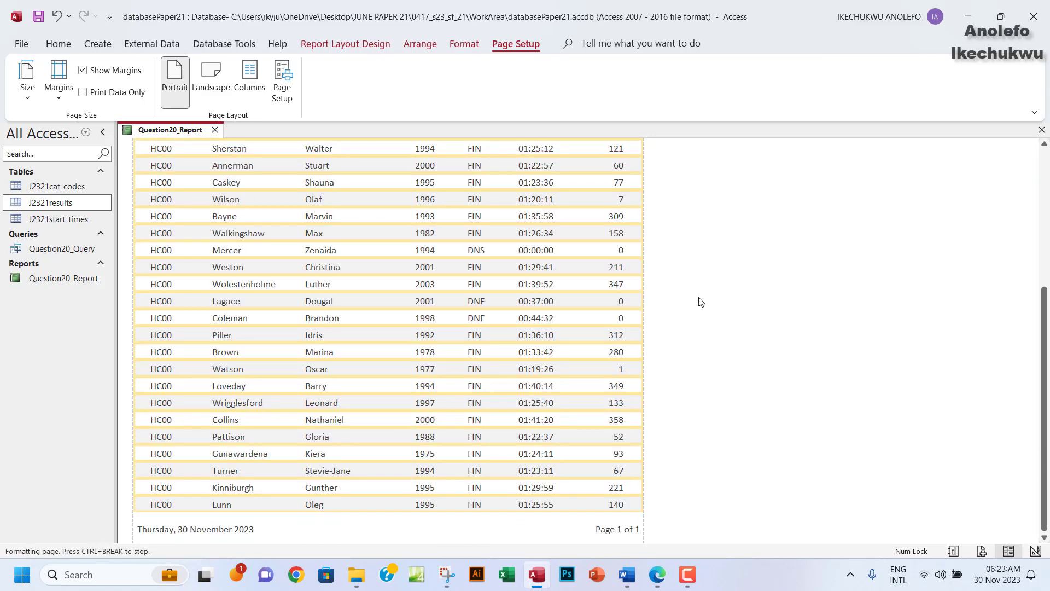
scroll(700, 302, up, 5)
scroll(701, 302, up, 1)
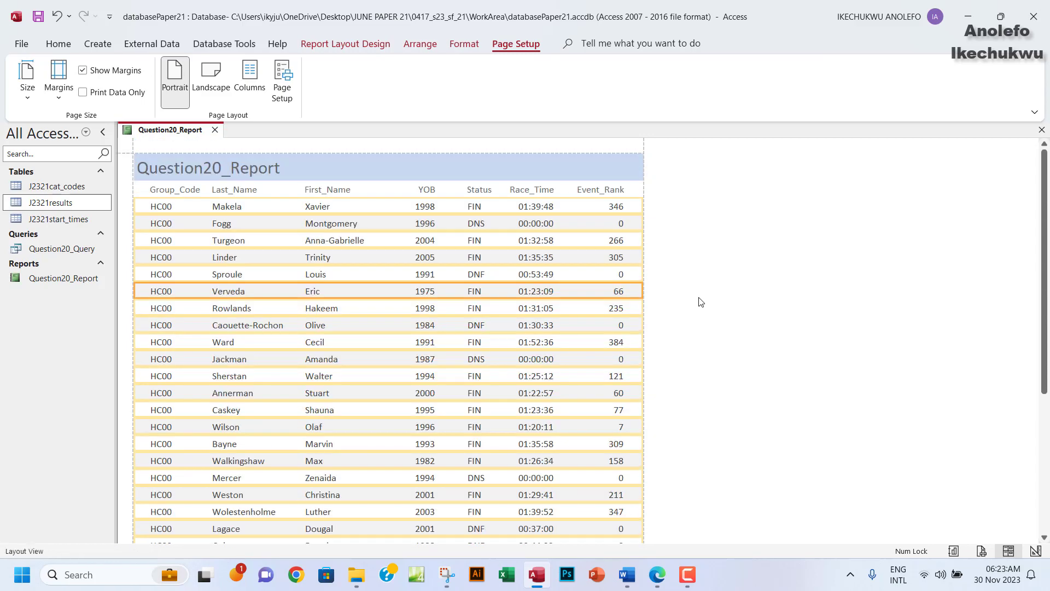
click(59, 43)
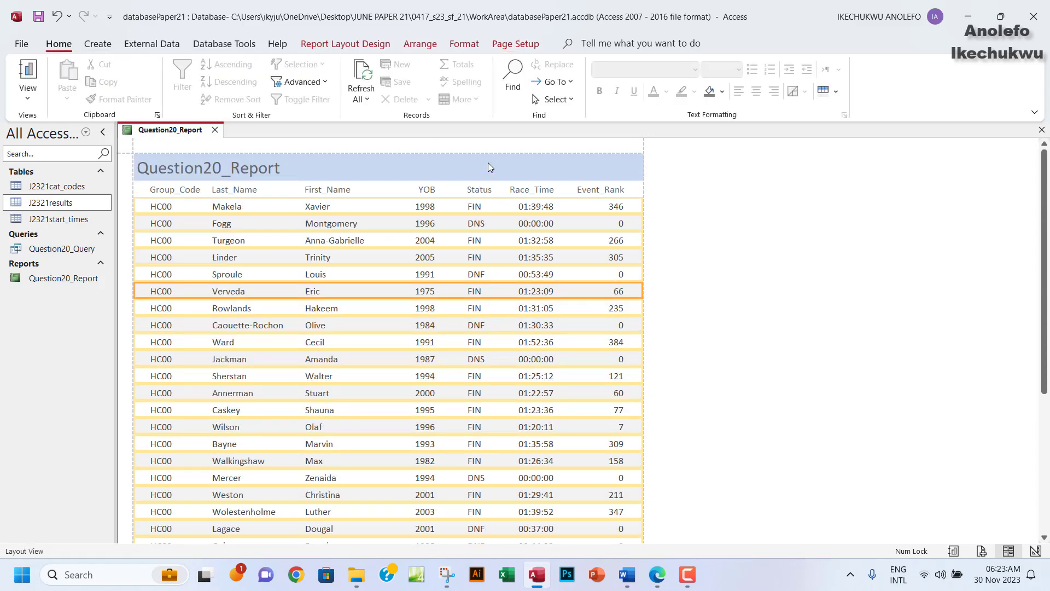
Select the word 'descending' in question 20 of the exam PDF, then return to Access.
click(657, 574)
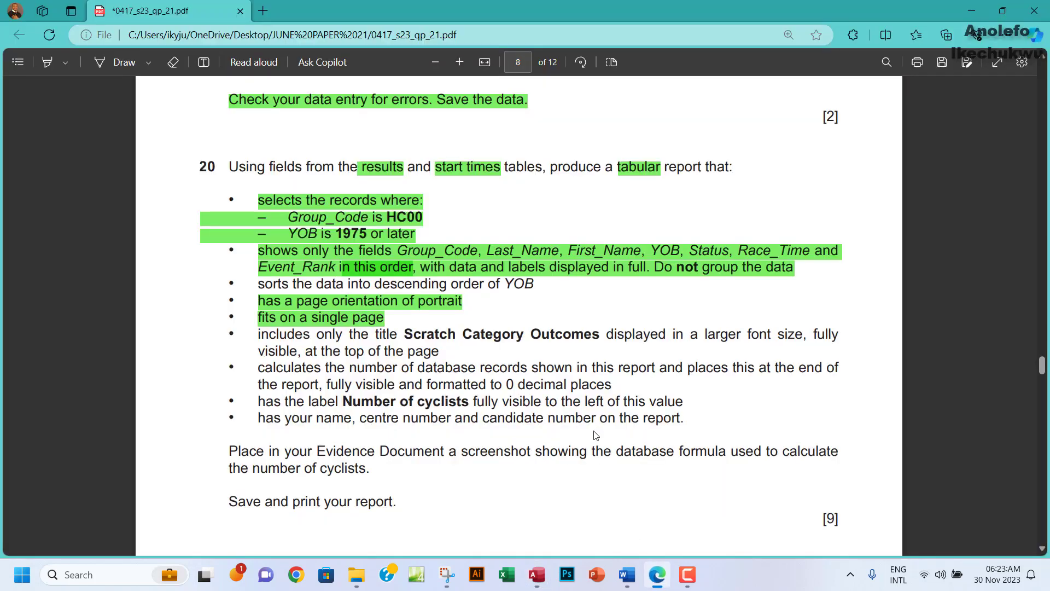
scroll(490, 323, down, 1)
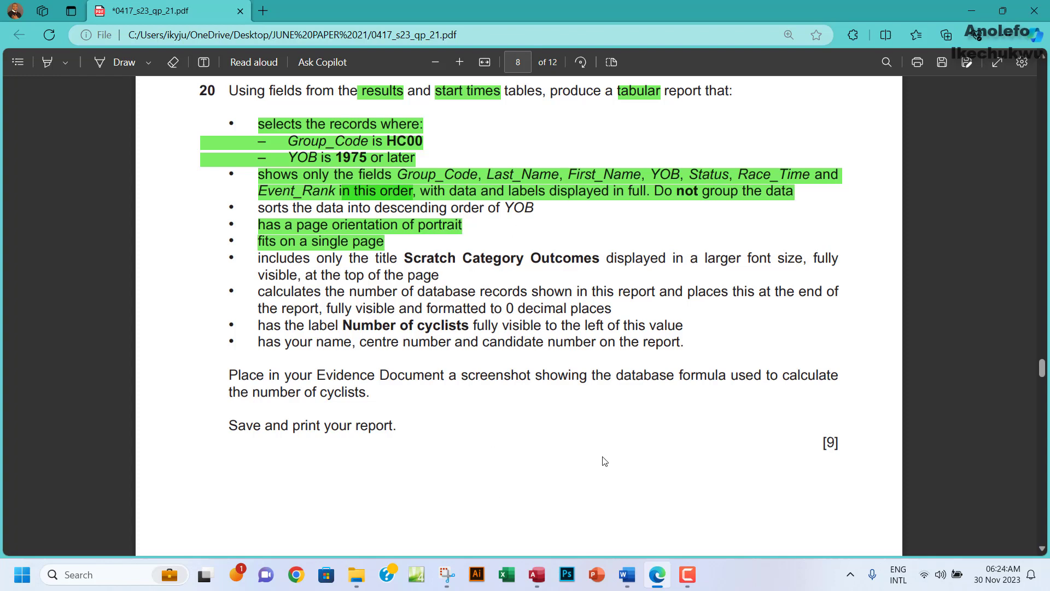
mouse_move(537, 586)
drag(375, 209, 443, 213)
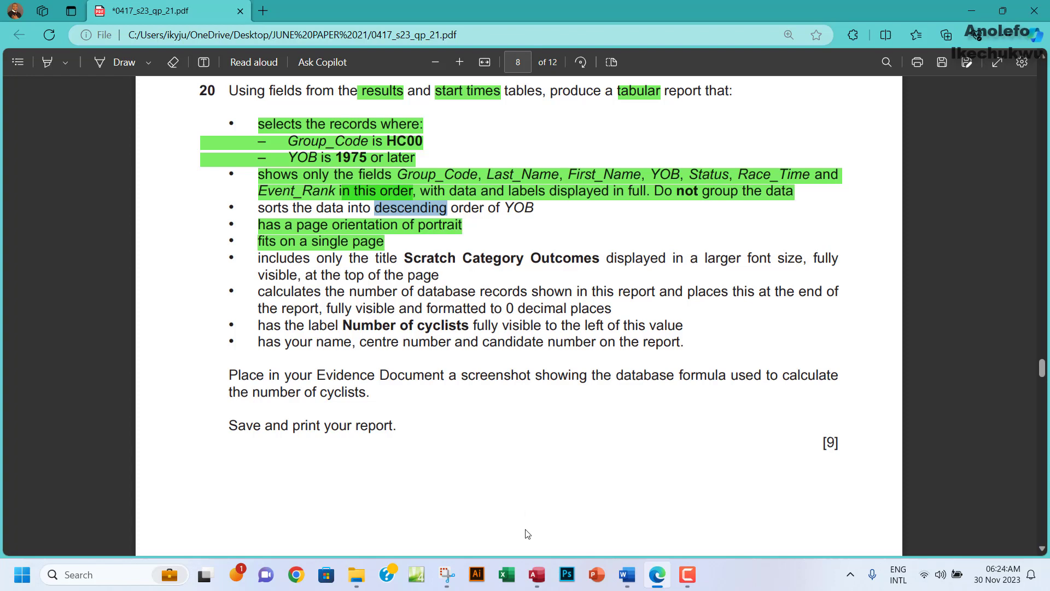
click(537, 575)
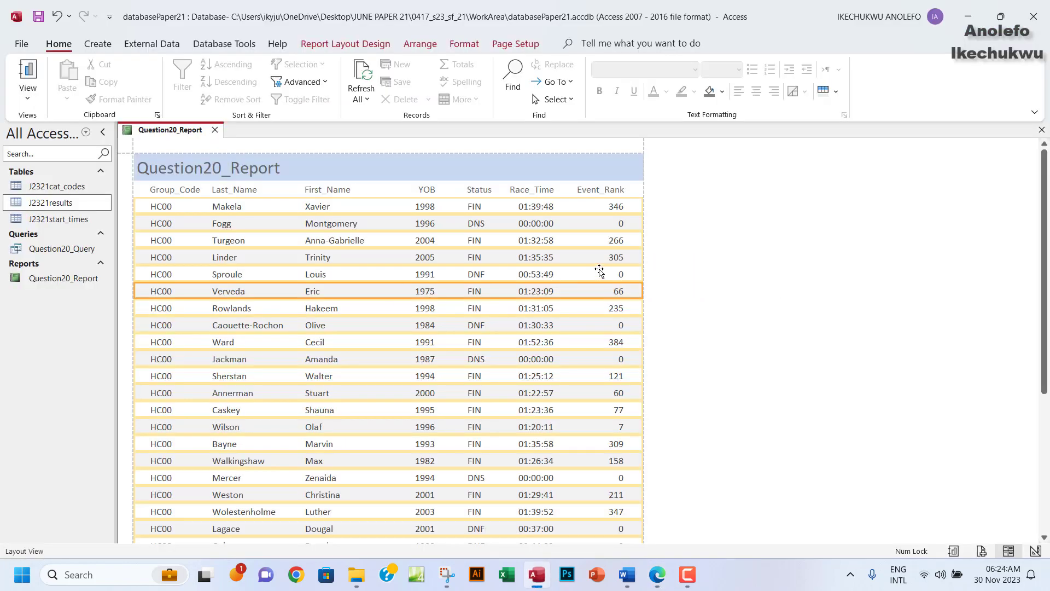
Add a Group & Sort level sorting the report by YOB from largest to smallest.
click(332, 48)
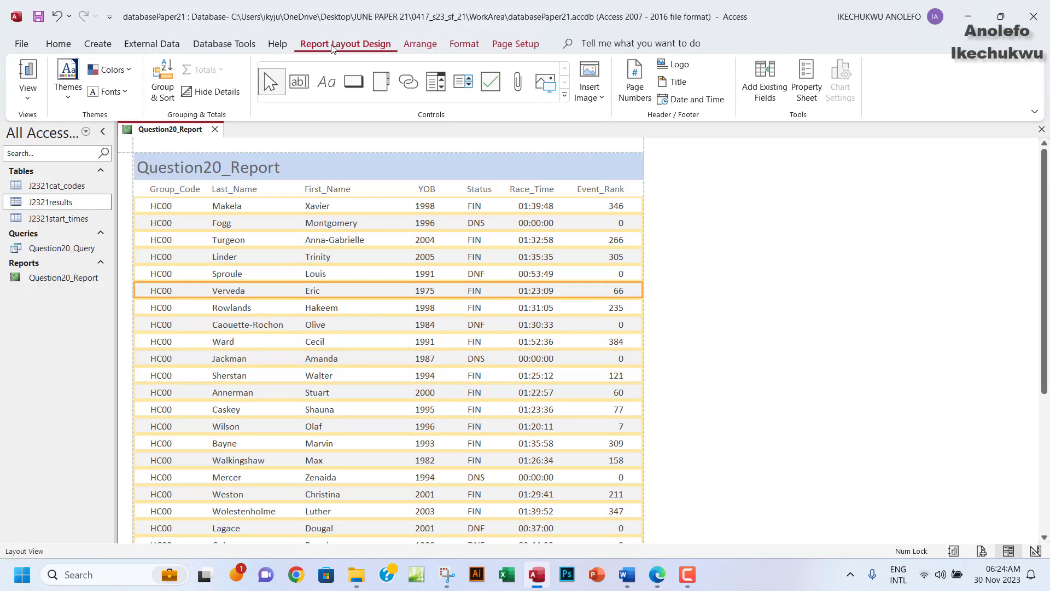
click(265, 206)
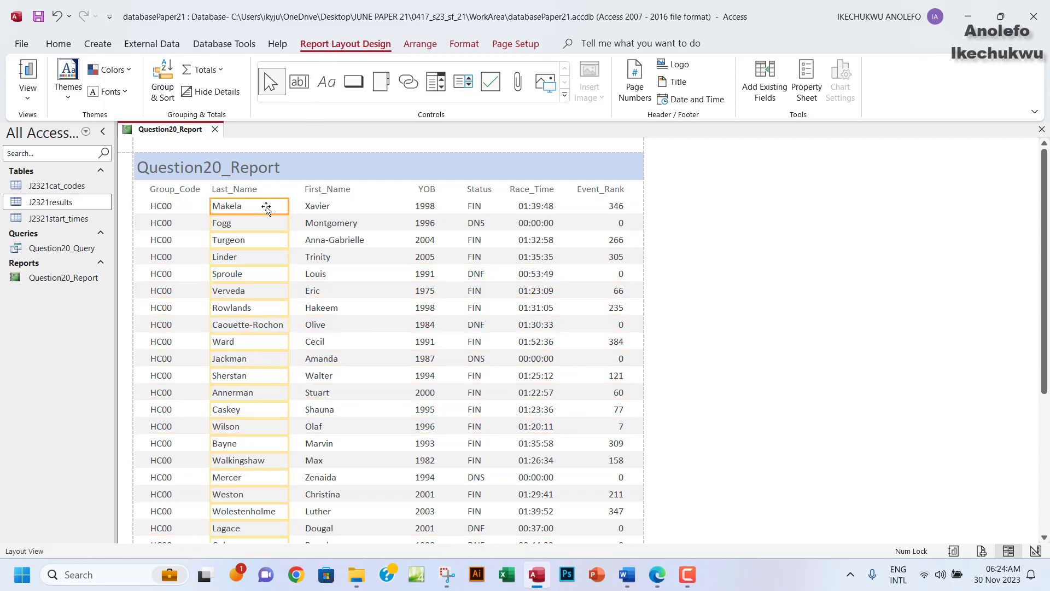
click(165, 94)
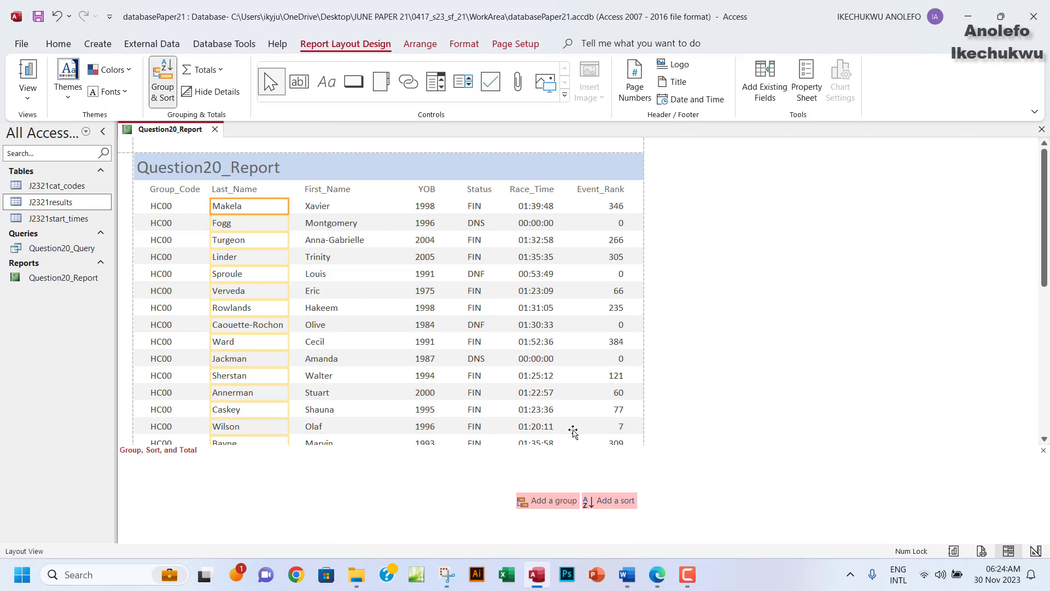
click(609, 502)
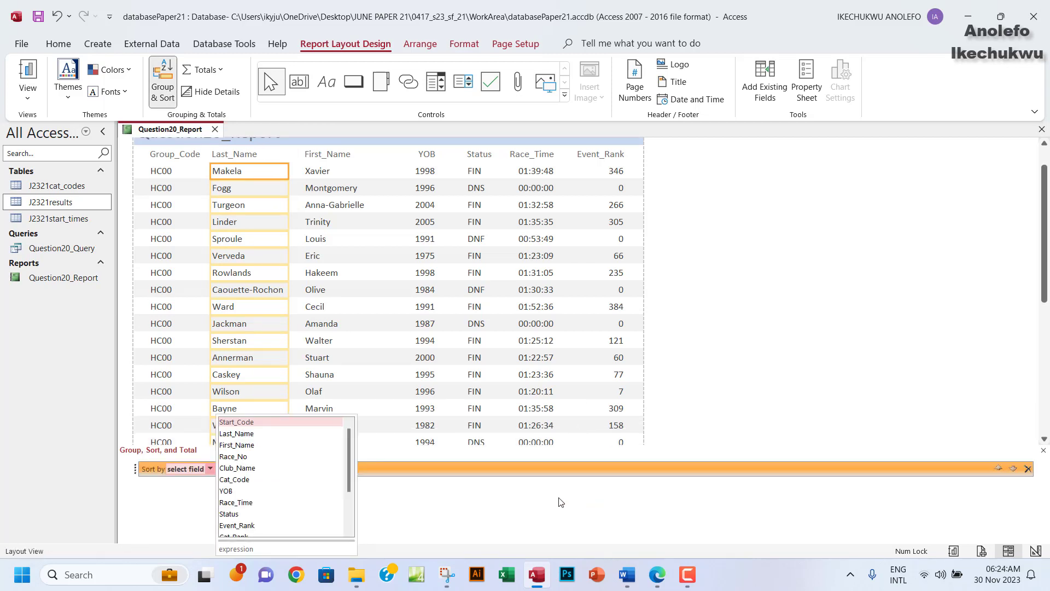
click(237, 491)
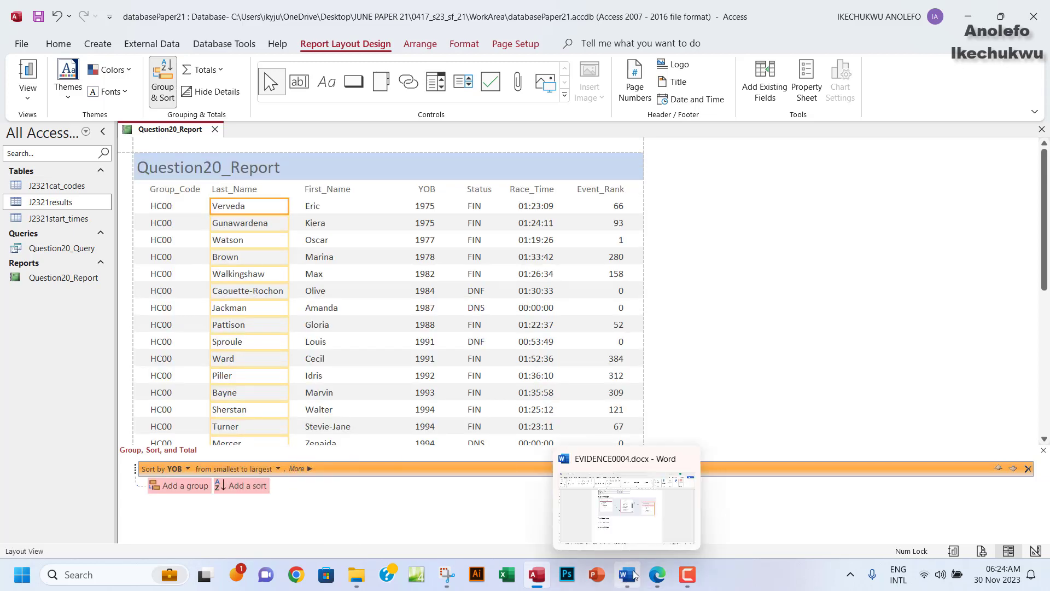
click(652, 578)
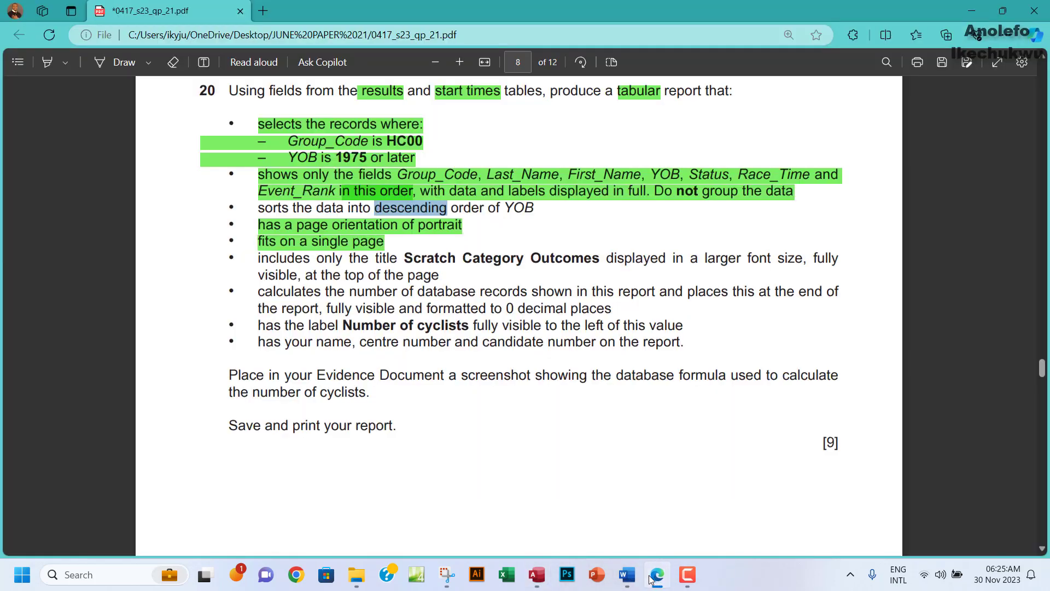
click(652, 577)
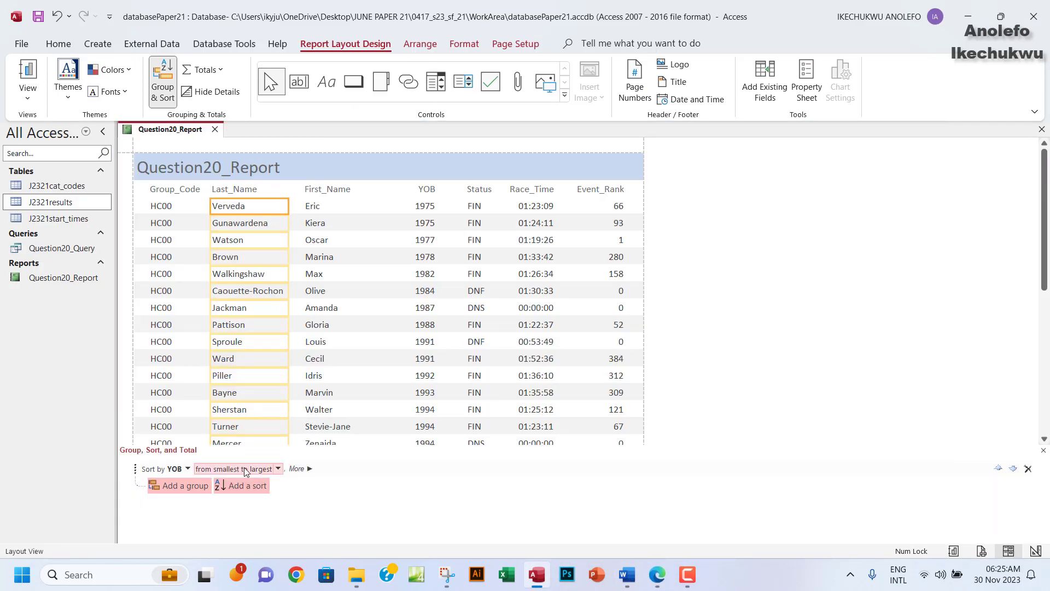
click(278, 468)
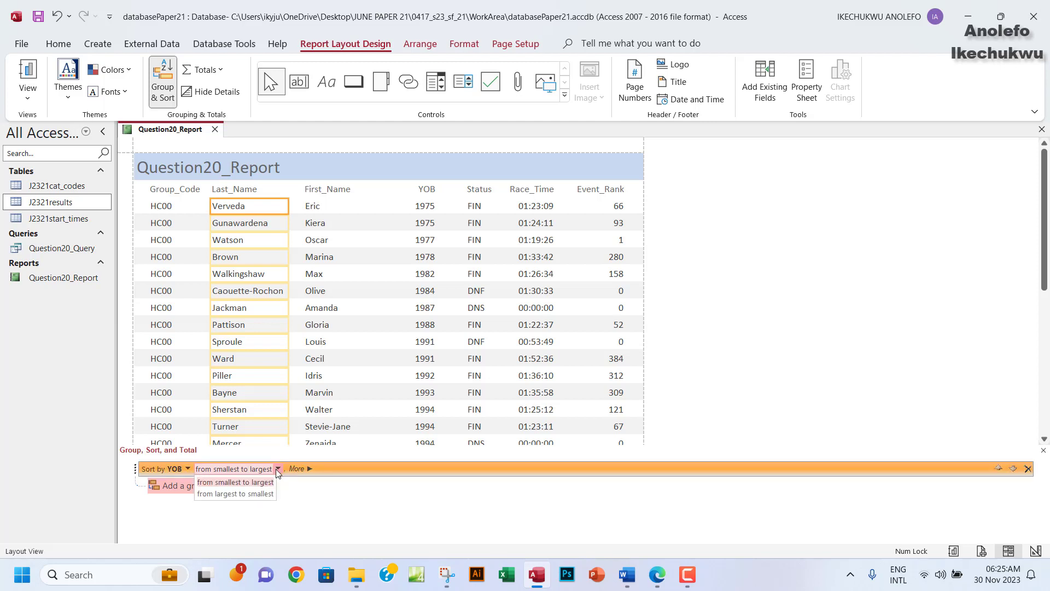
click(218, 494)
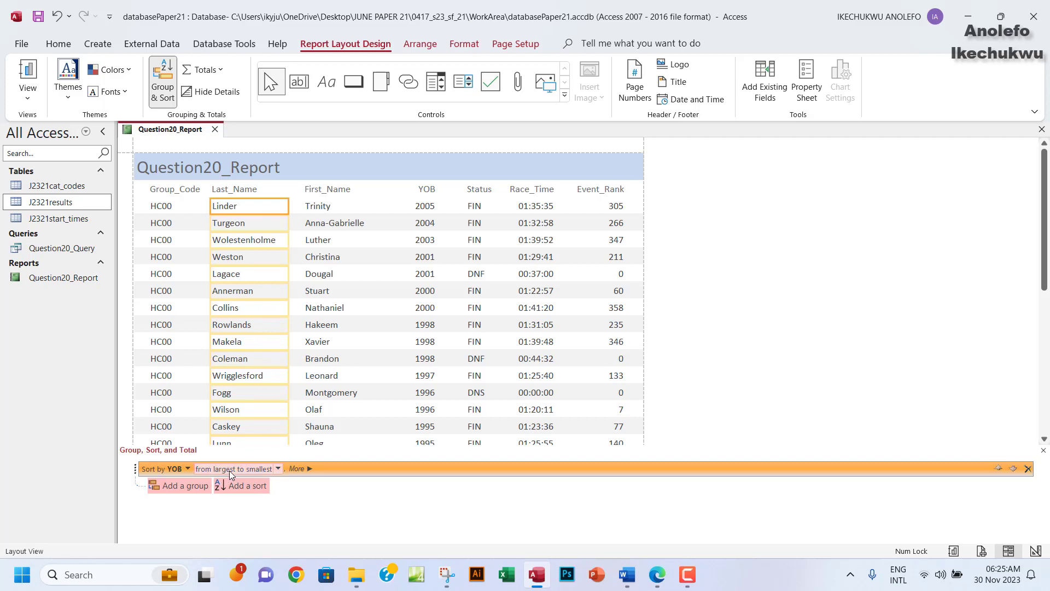
Check the YOB values are descending, then close the Group & Sort pane.
click(427, 188)
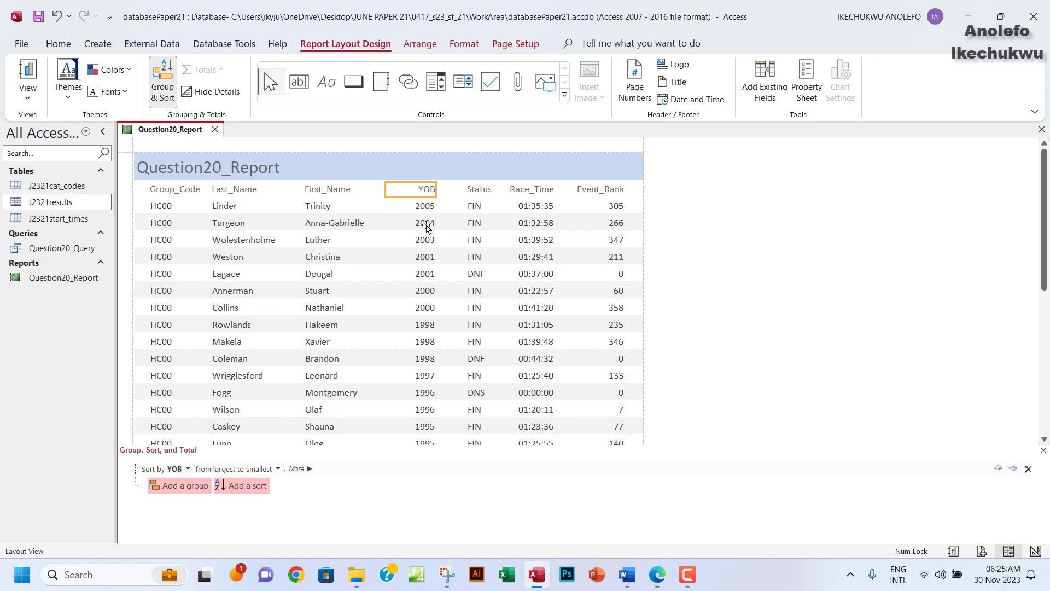
click(425, 240)
click(427, 274)
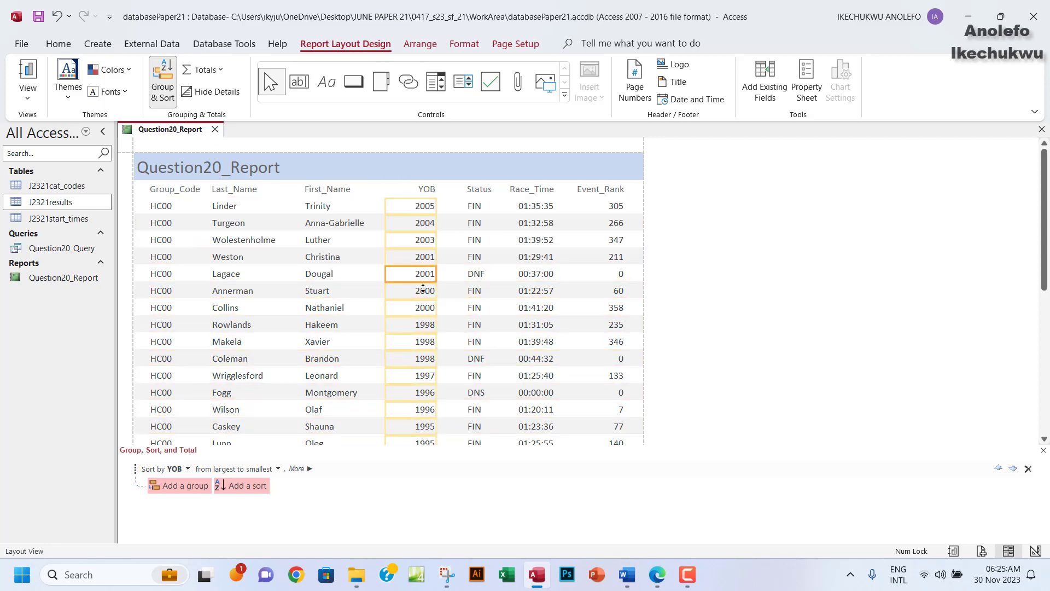
scroll(427, 374, down, 3)
scroll(427, 374, down, 5)
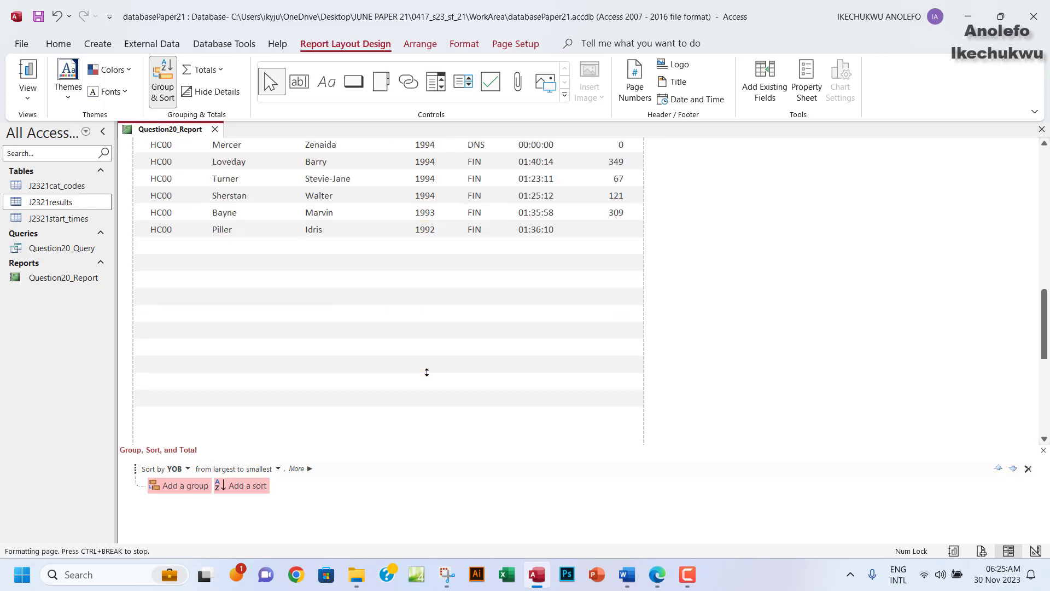
scroll(428, 388, up, 8)
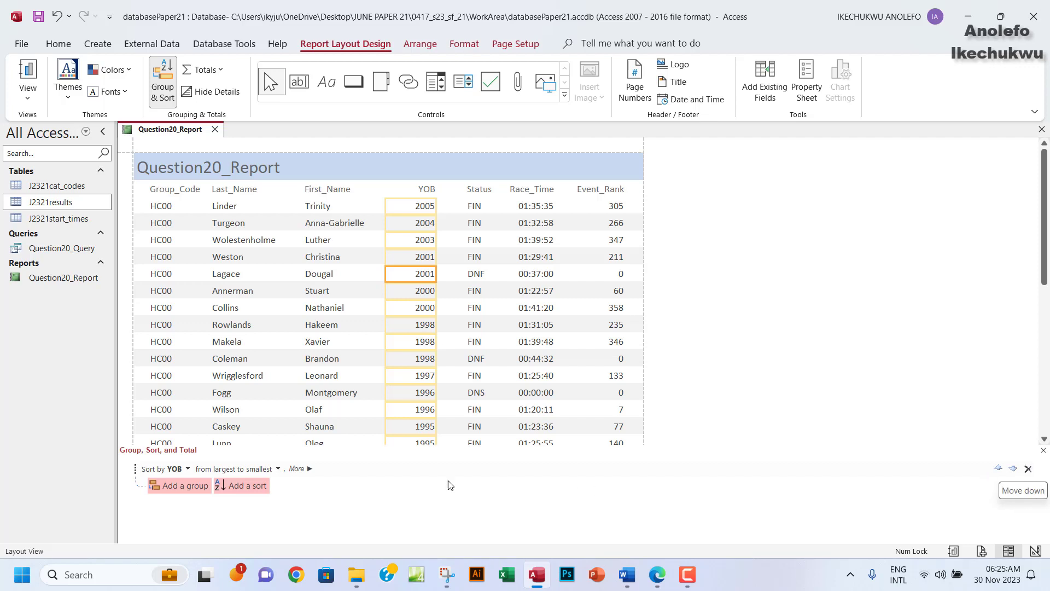
click(1045, 452)
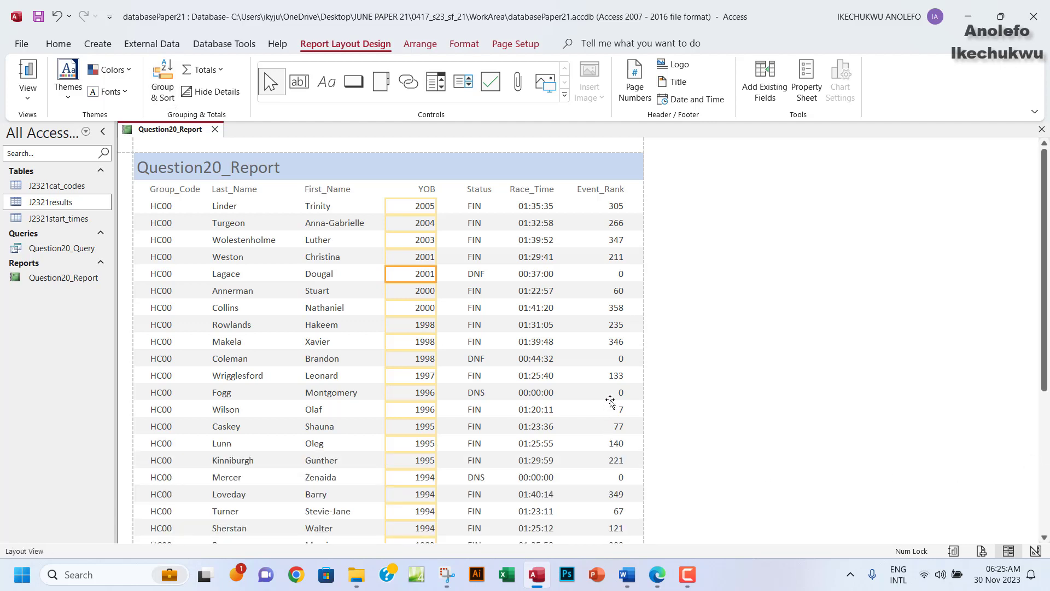
scroll(610, 402, down, 1)
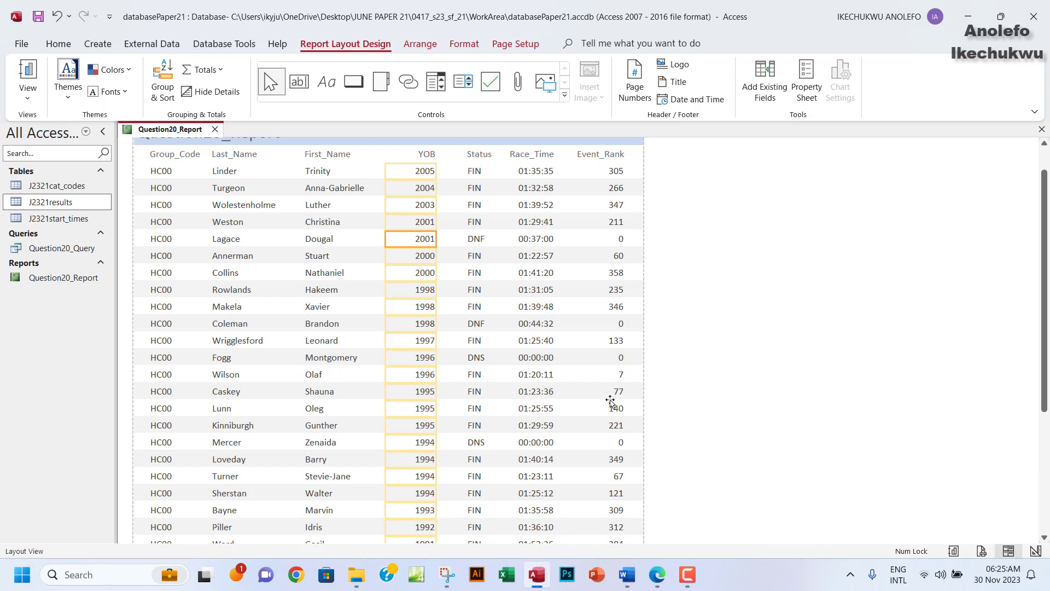
scroll(378, 309, down, 1)
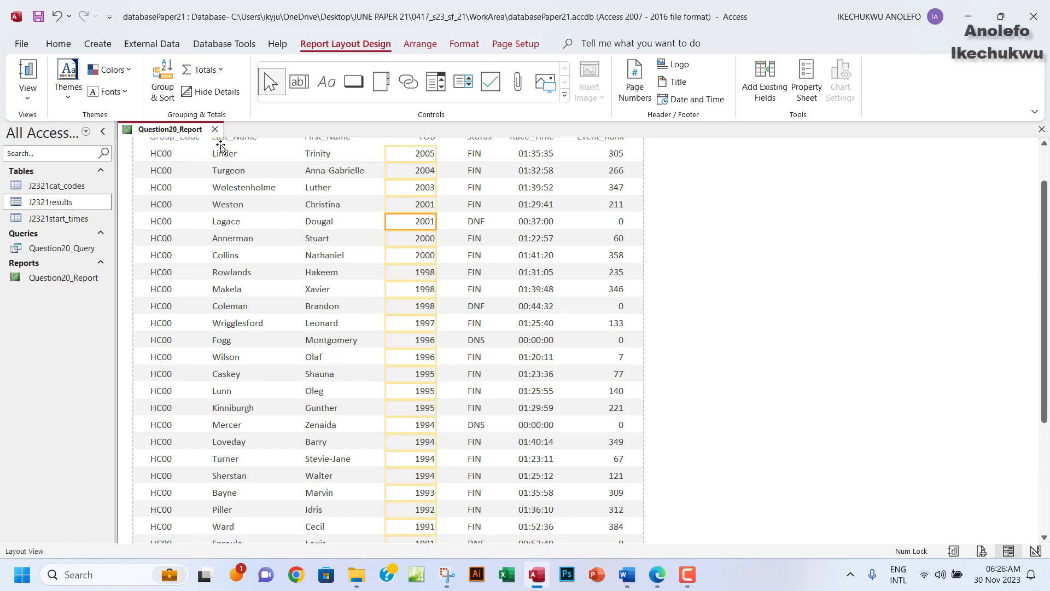
click(163, 82)
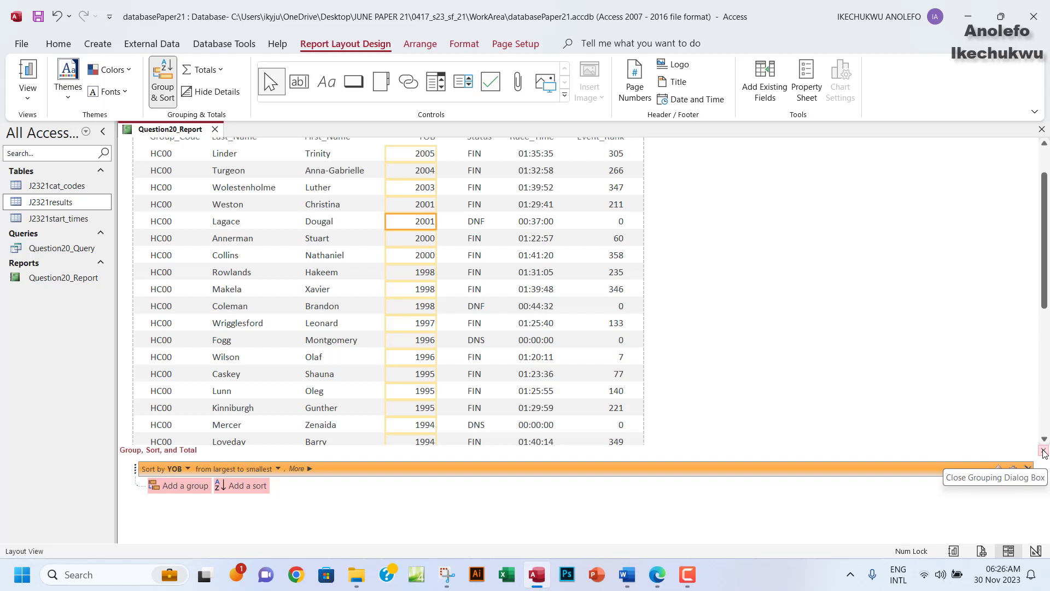
click(1044, 451)
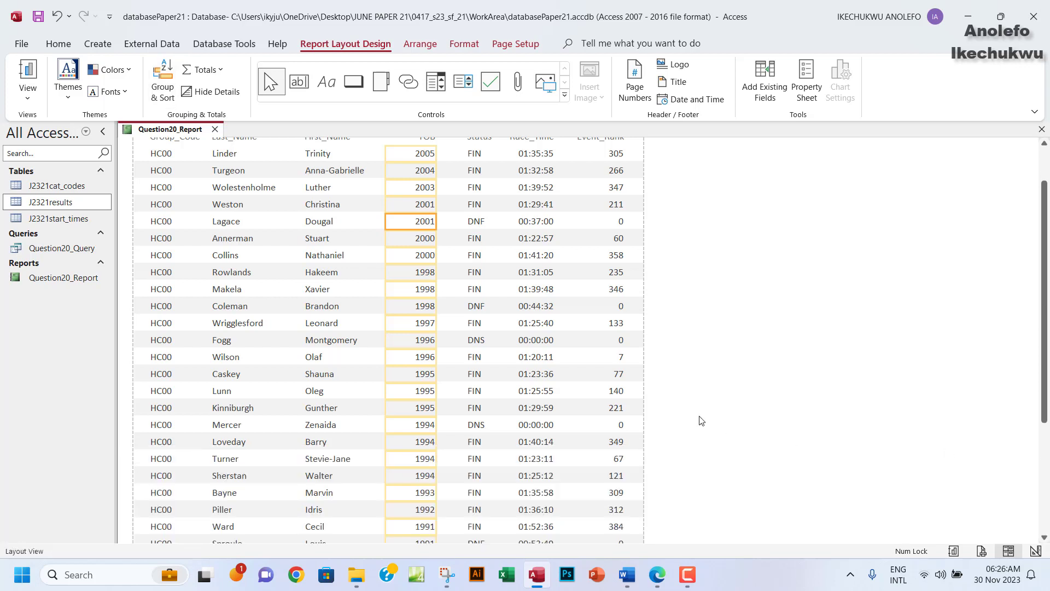
scroll(427, 358, down, 3)
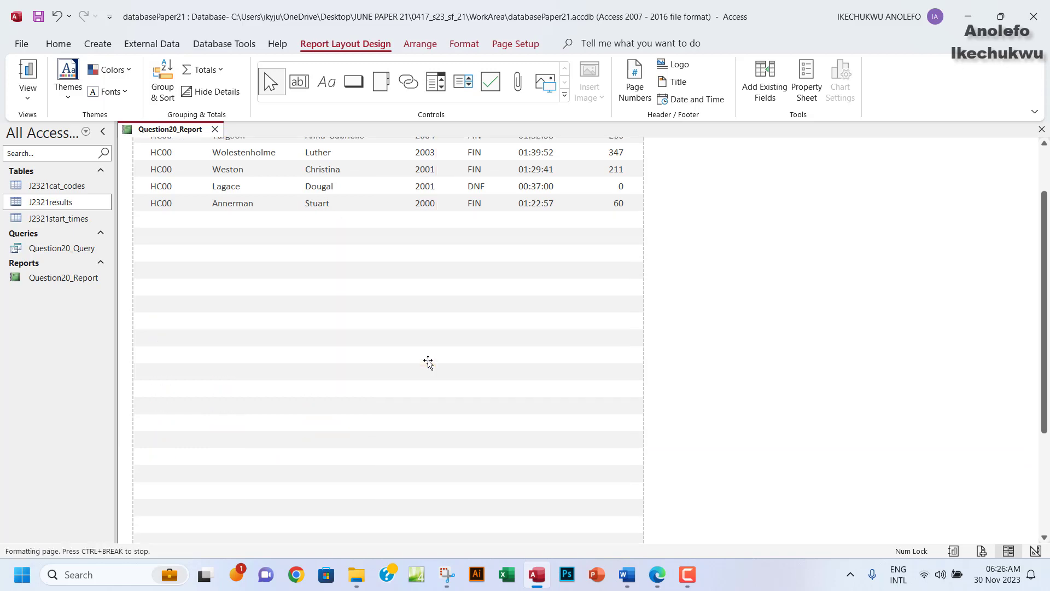
scroll(428, 364, down, 1)
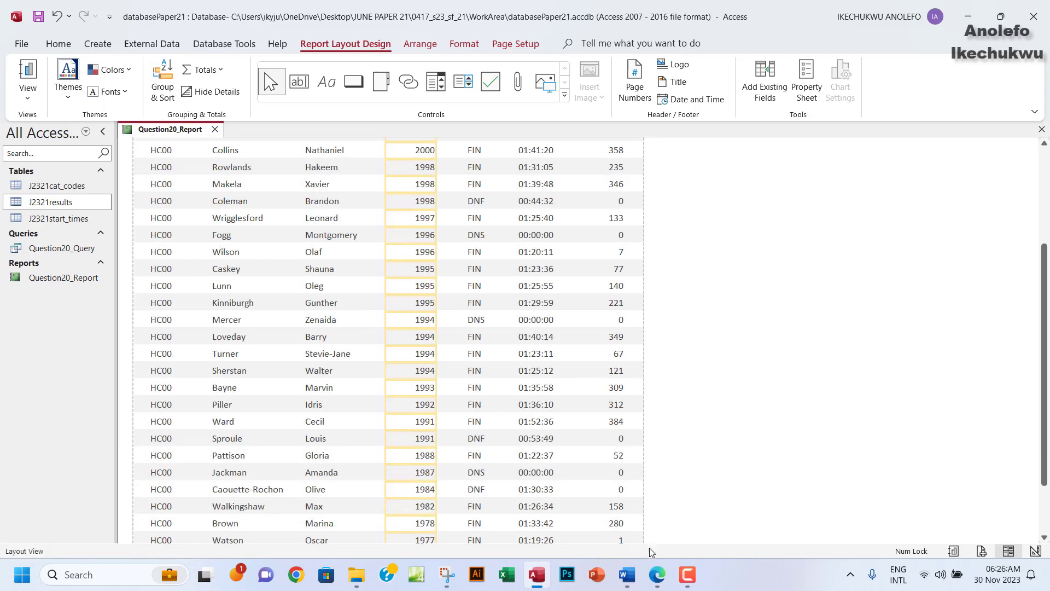
click(652, 578)
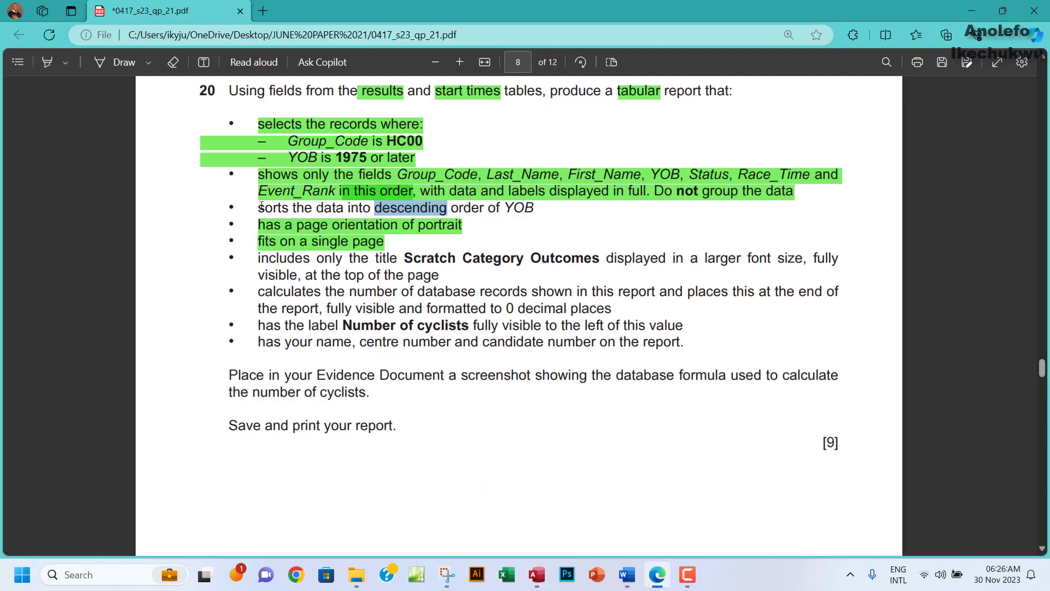
Highlight question 20's descending YOB sort requirement green in the exam PDF.
drag(260, 208, 534, 211)
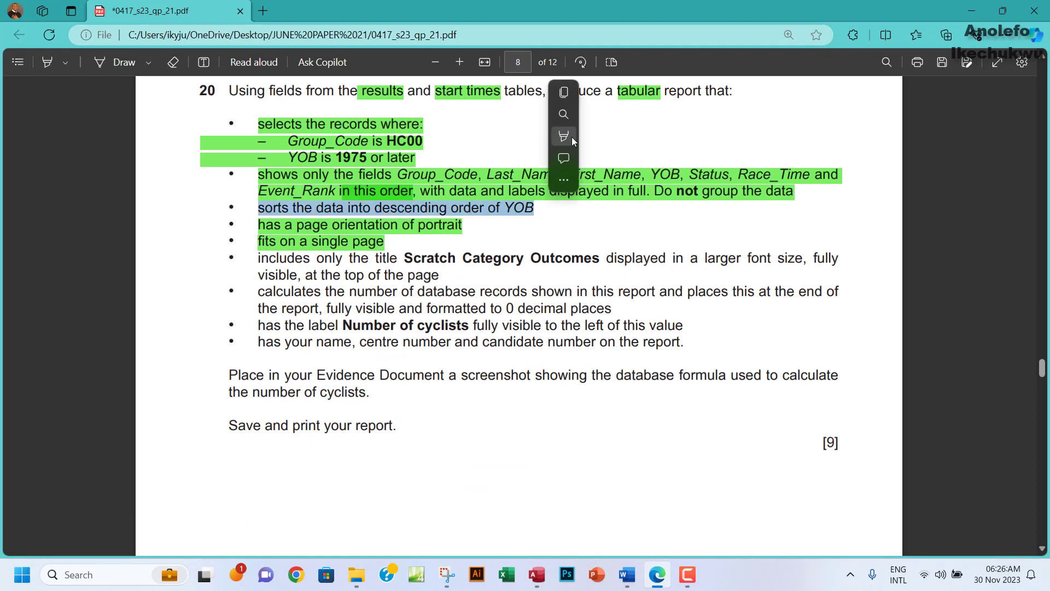
mouse_move(645, 141)
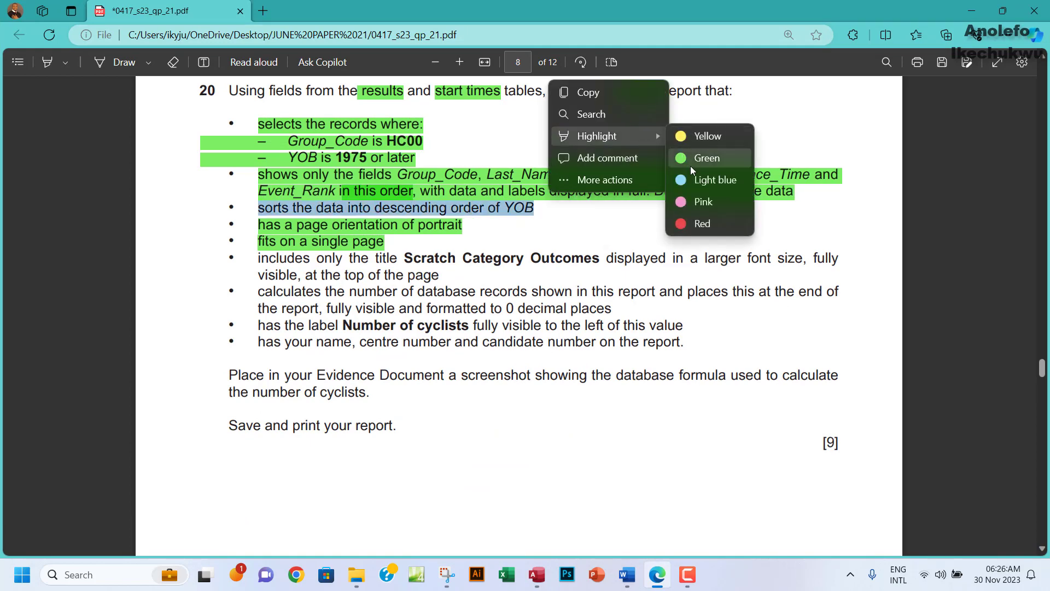
click(696, 165)
scroll(394, 323, down, 3)
scroll(394, 322, up, 3)
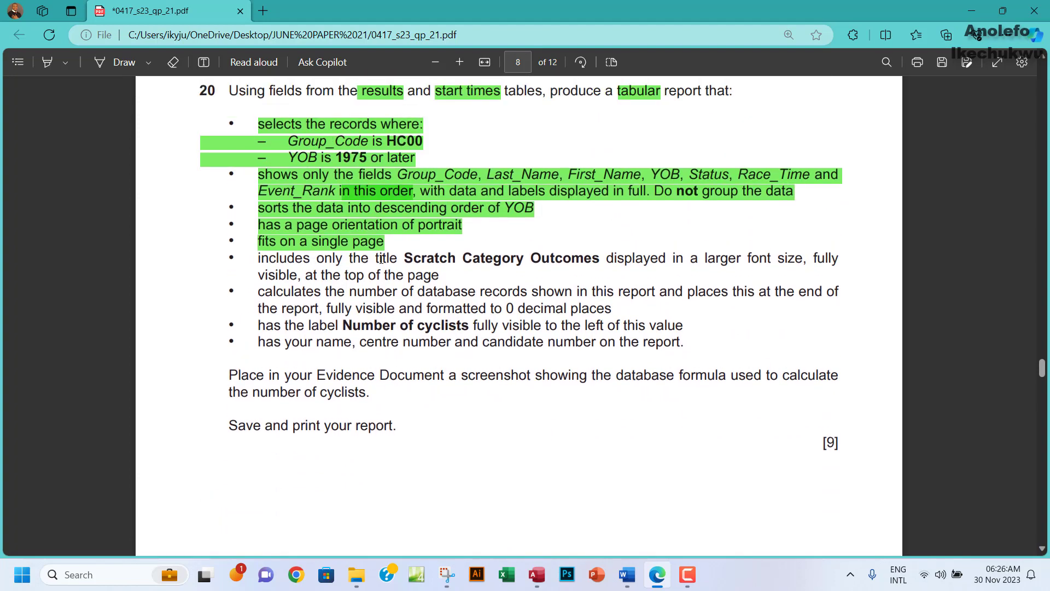
Copy the title 'Scratch Category Outcomes' from the exam paper.
drag(404, 257, 600, 258)
key(ctrl+c)
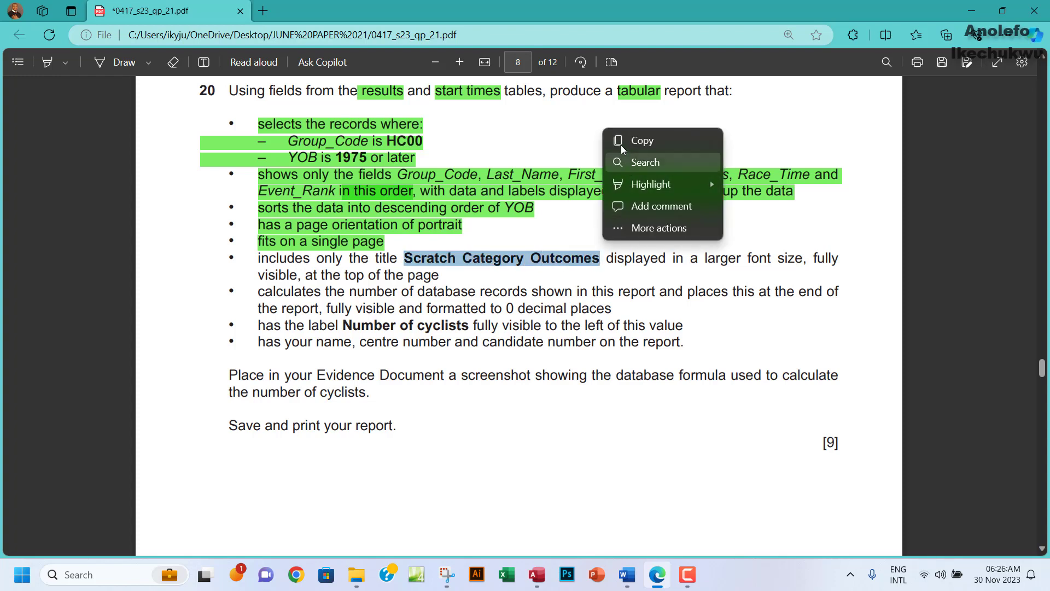
click(622, 141)
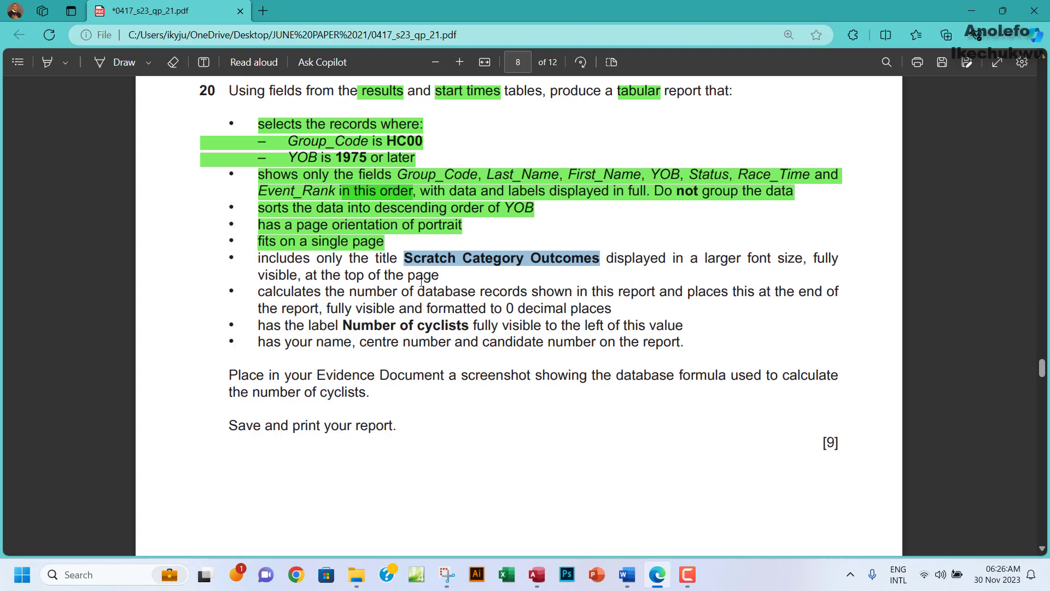
click(537, 575)
In Design View, replace the report's title text with the pasted 'Scratch Category Outcomes'.
click(28, 93)
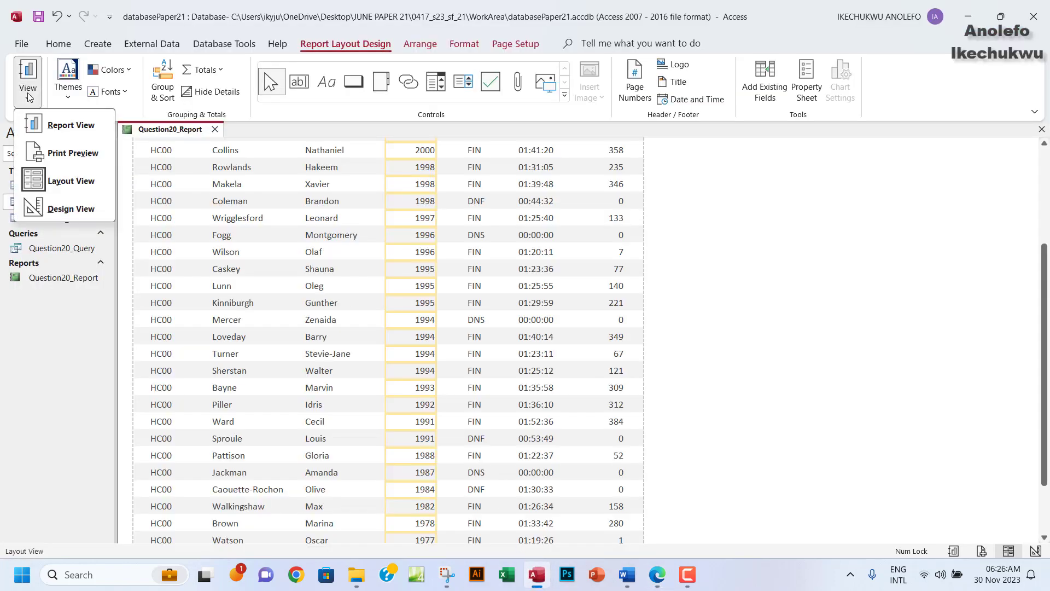
click(61, 208)
click(219, 179)
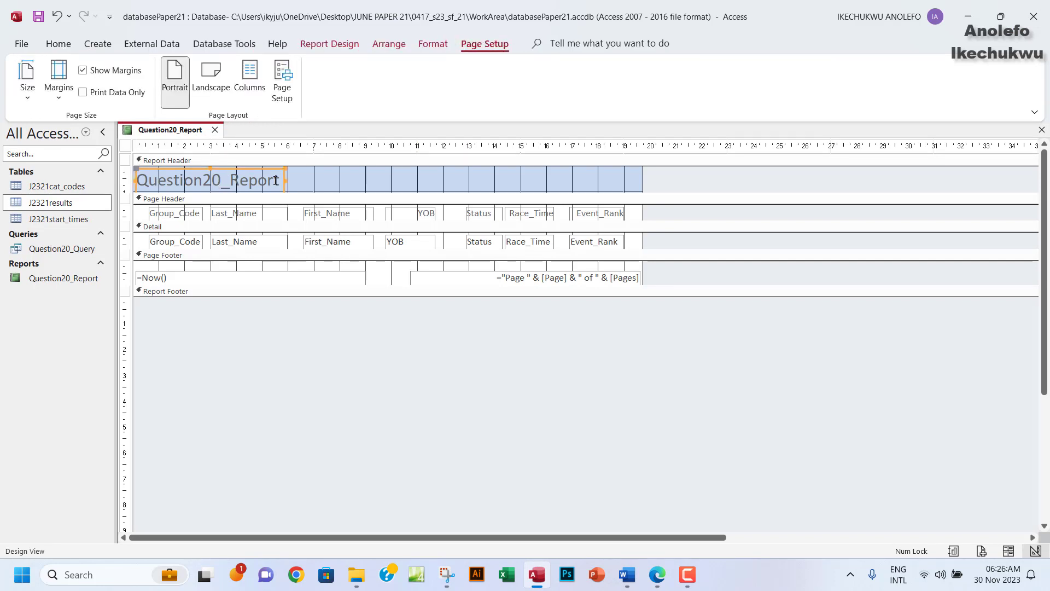
click(275, 181)
drag(279, 181, 139, 180)
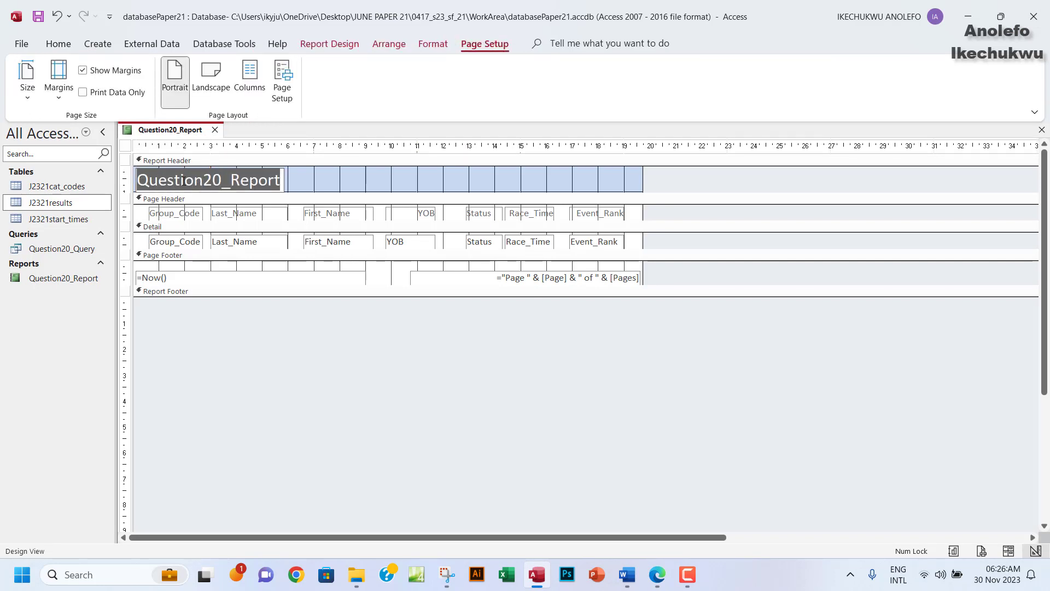
key(ctrl+v)
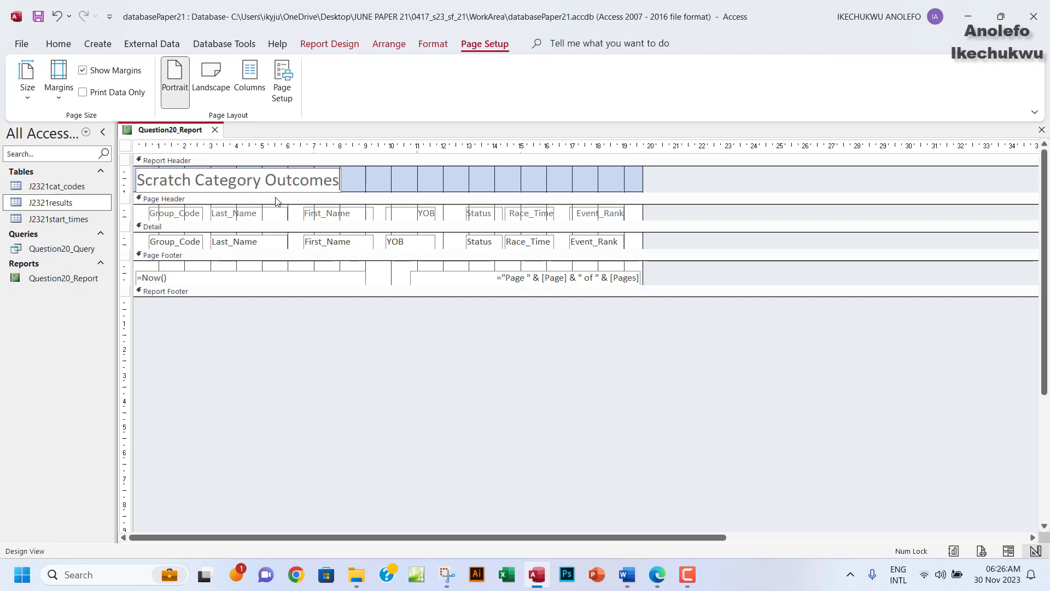
click(320, 181)
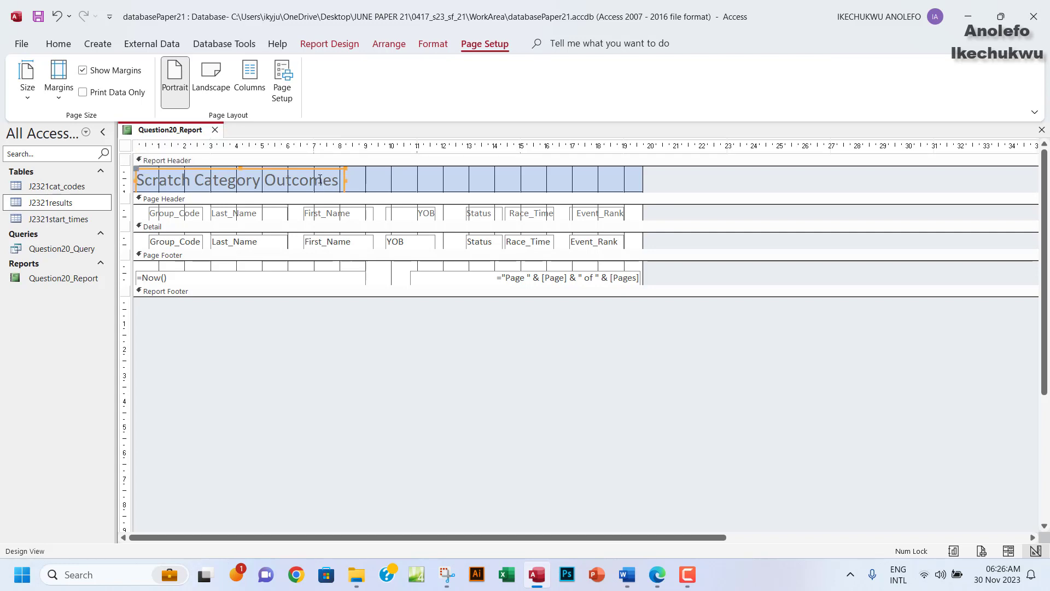
drag(343, 179, 140, 184)
Set the title to 24-point, nudge it up and widen it to show in full.
click(354, 176)
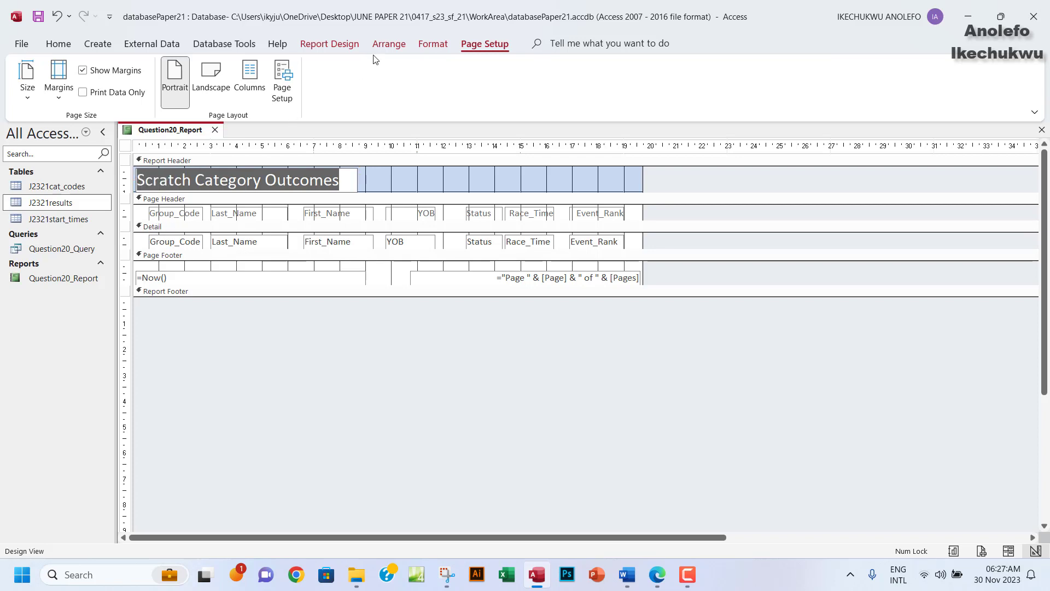
click(433, 44)
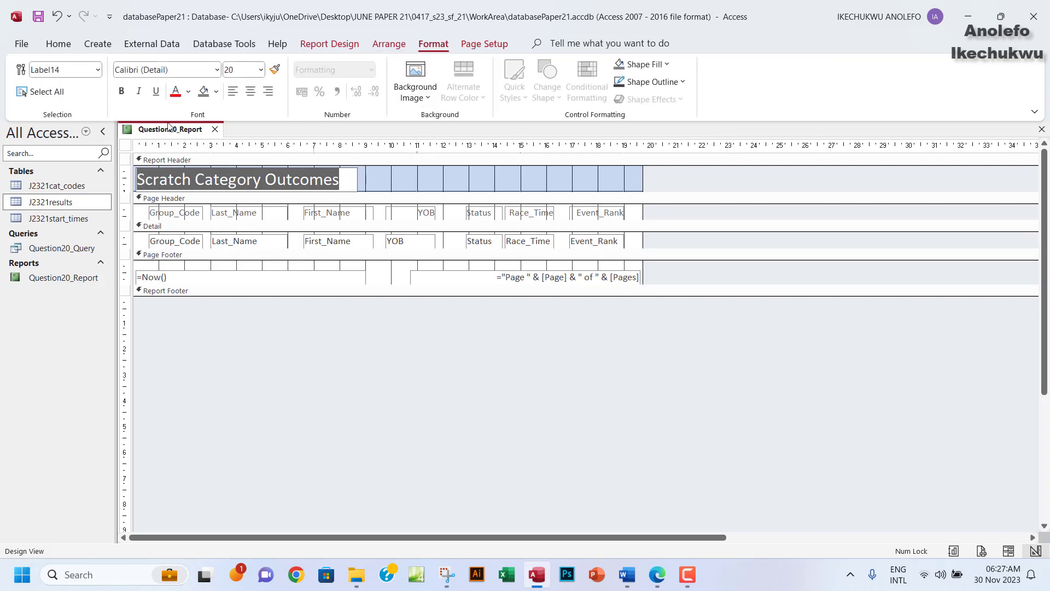
click(261, 70)
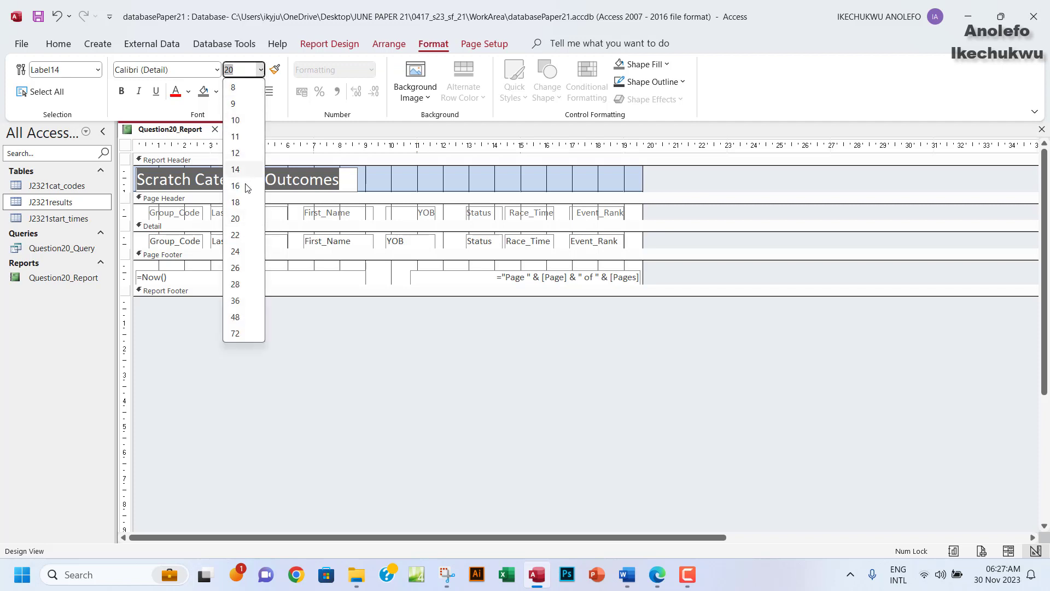
click(240, 251)
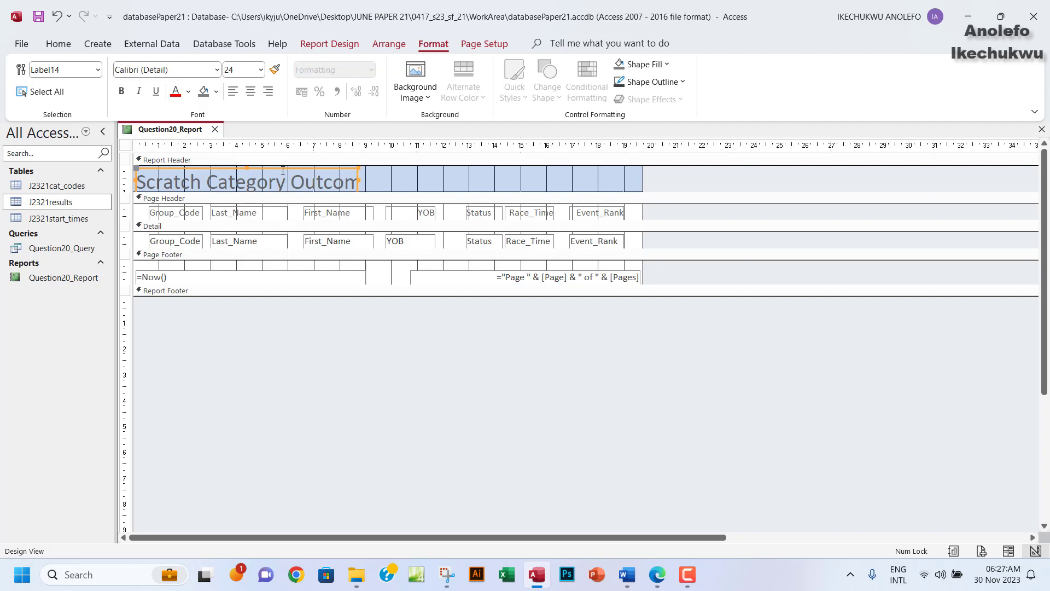
key(Up)
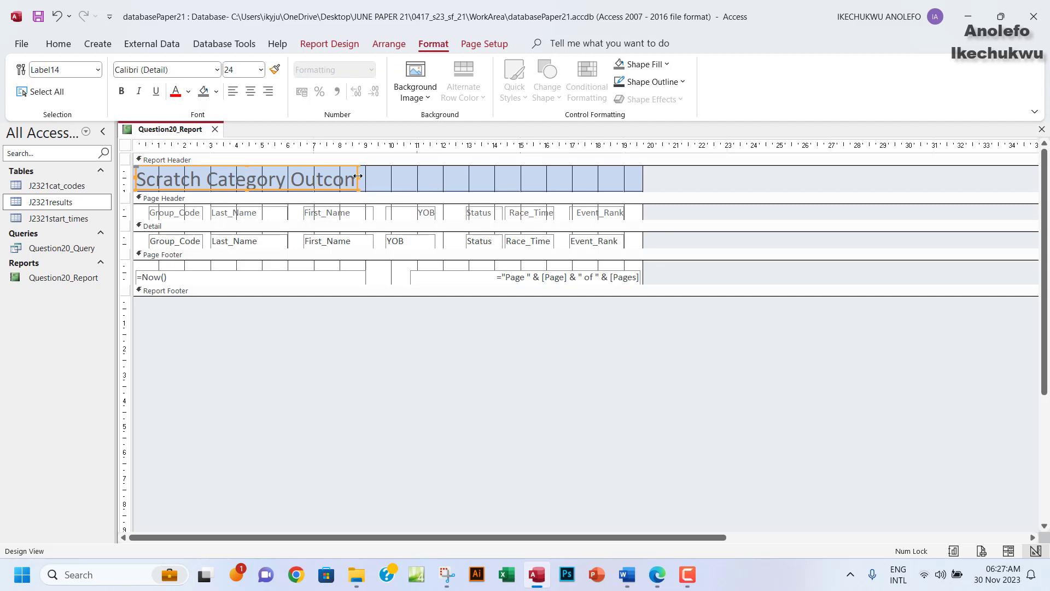
drag(357, 175, 395, 179)
click(657, 574)
Highlight the report-title bullet green and select the record-count requirement text.
drag(254, 259, 441, 281)
right_click(441, 279)
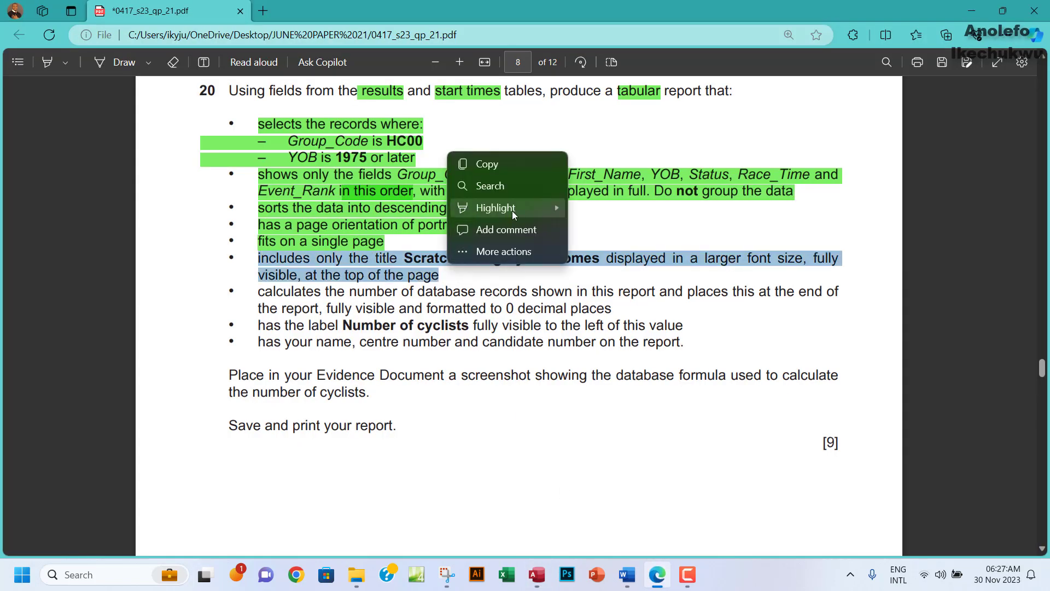
mouse_move(514, 214)
click(607, 230)
scroll(318, 290, down, 3)
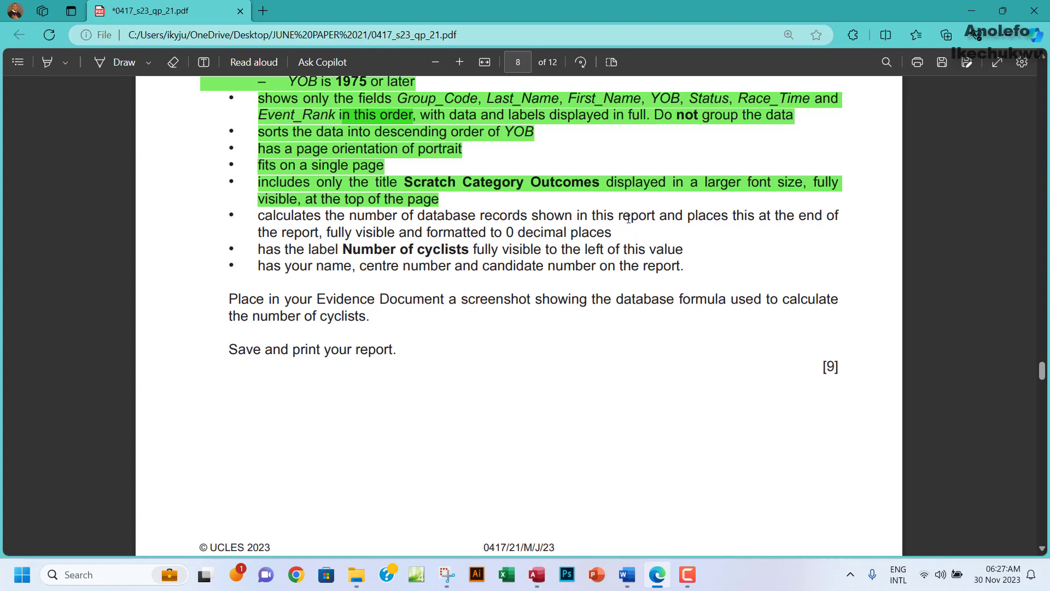
drag(620, 218, 649, 218)
In Layout View, add a Count Records total (32) beneath the YOB column.
click(537, 575)
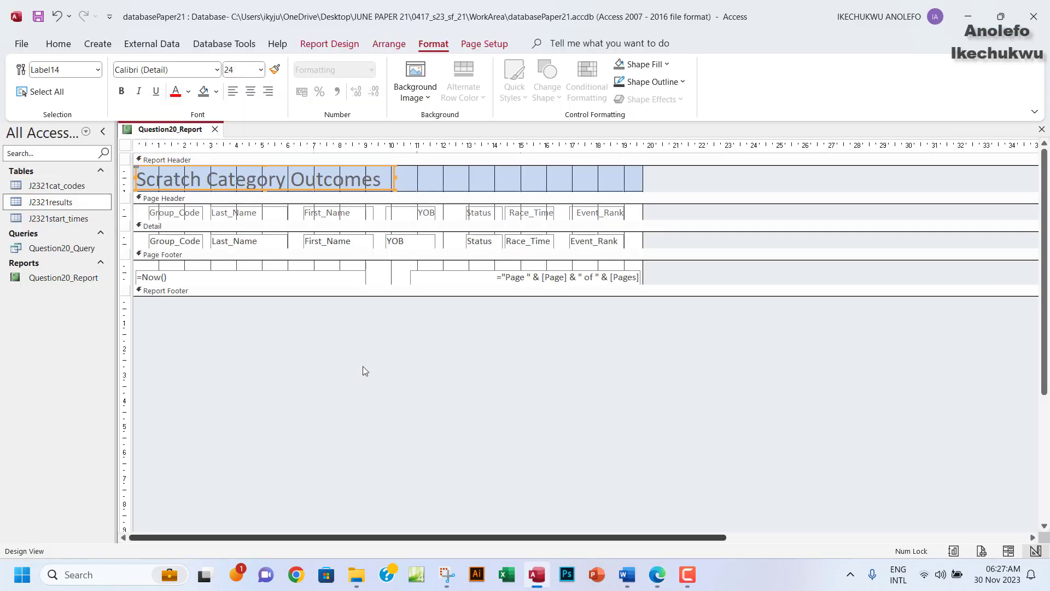
click(345, 47)
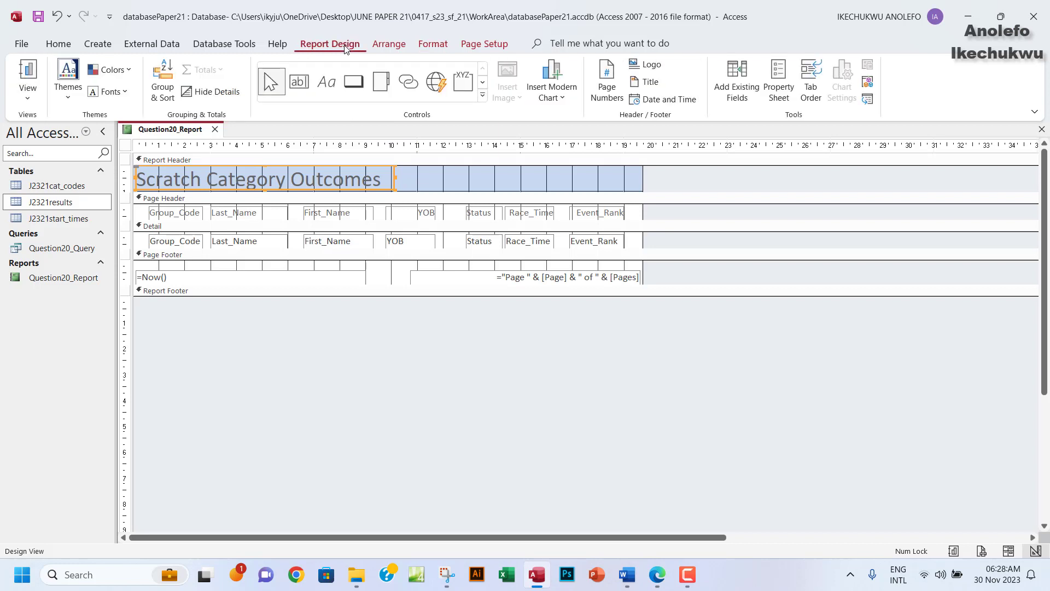
click(28, 96)
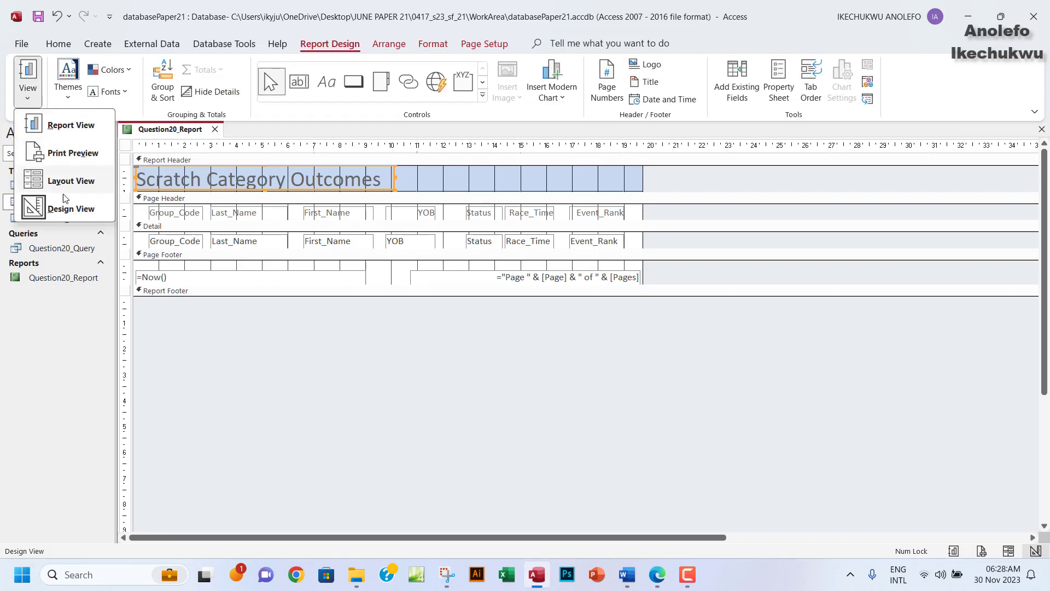
click(71, 182)
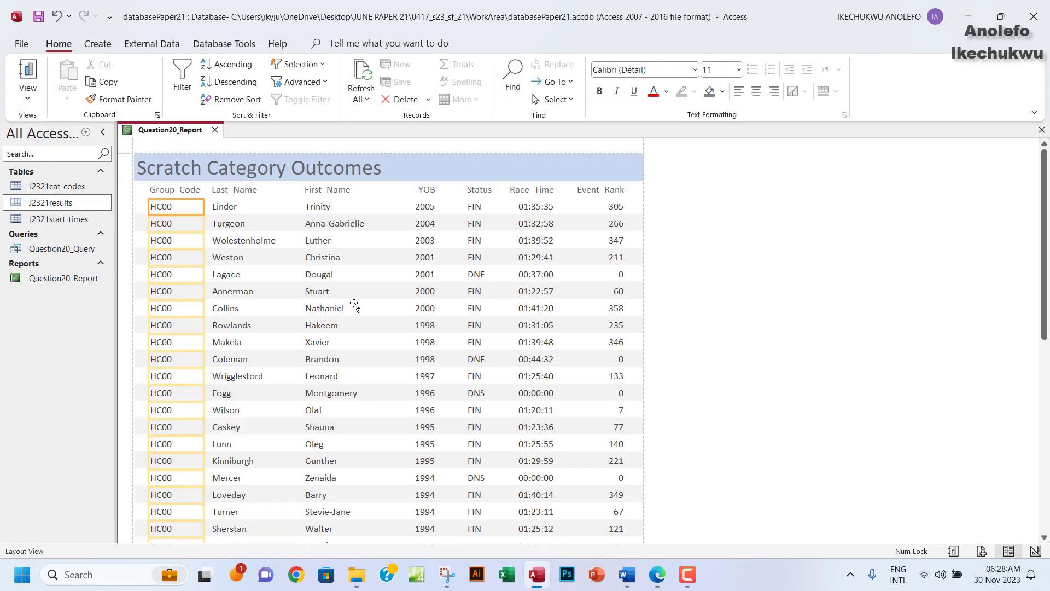
click(426, 294)
right_click(425, 294)
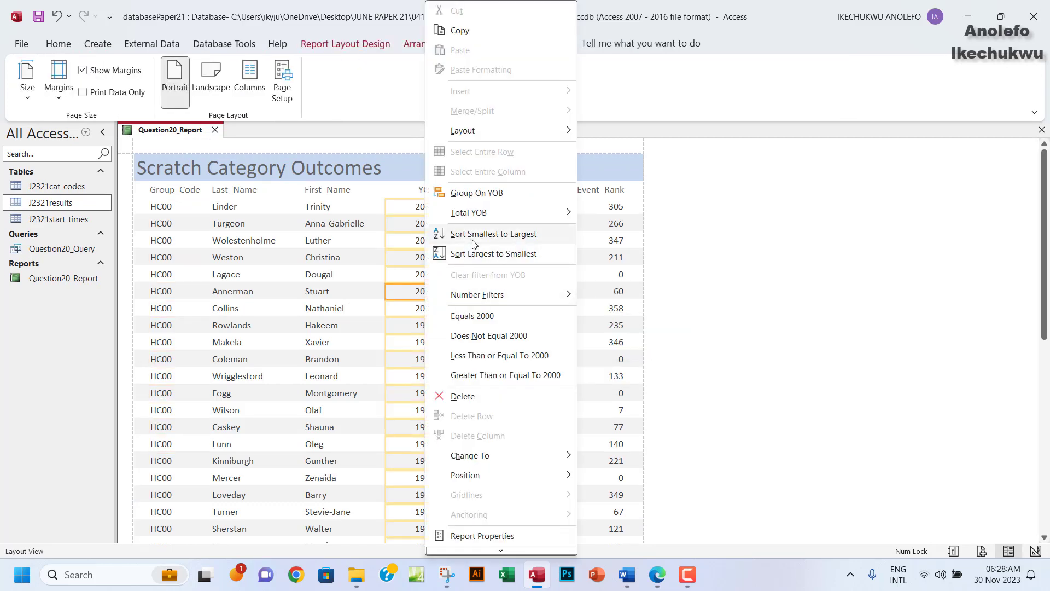
mouse_move(490, 215)
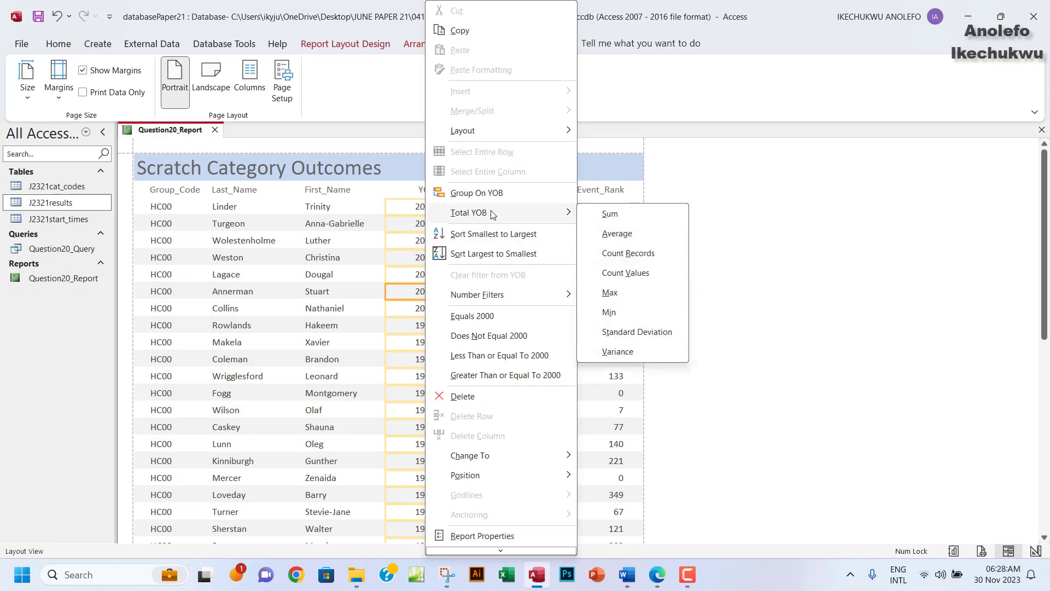
click(634, 254)
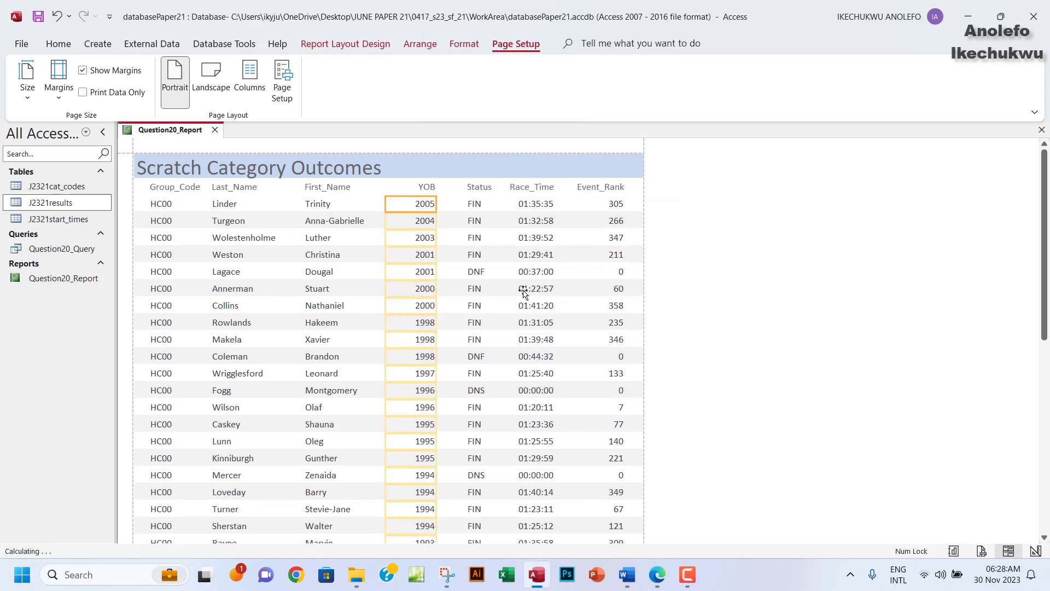
scroll(522, 293, down, 5)
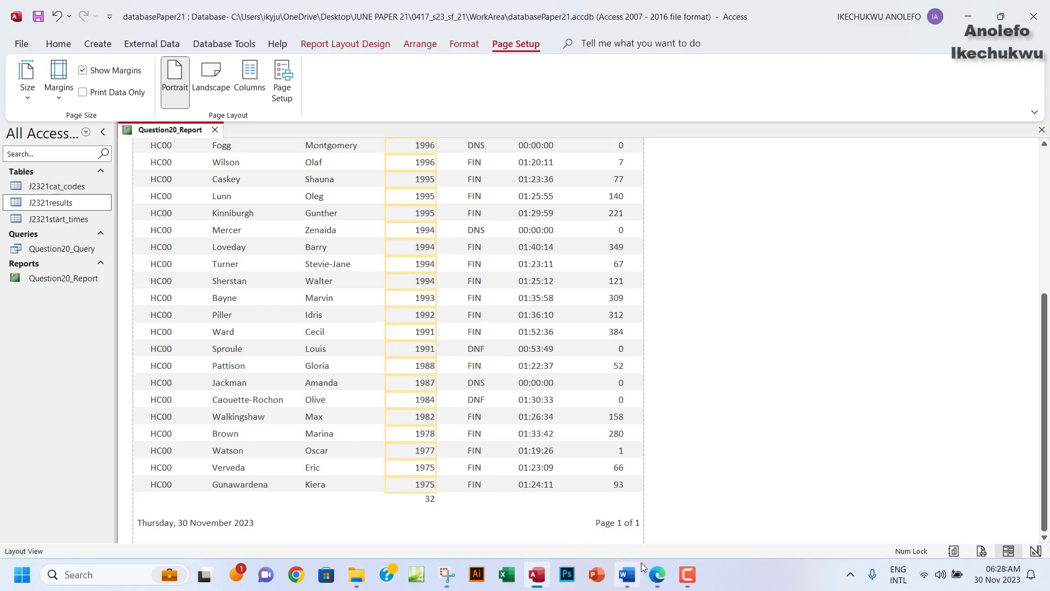
Mark the 0 decimal places requirement in the exam paper, then return to Access.
click(657, 574)
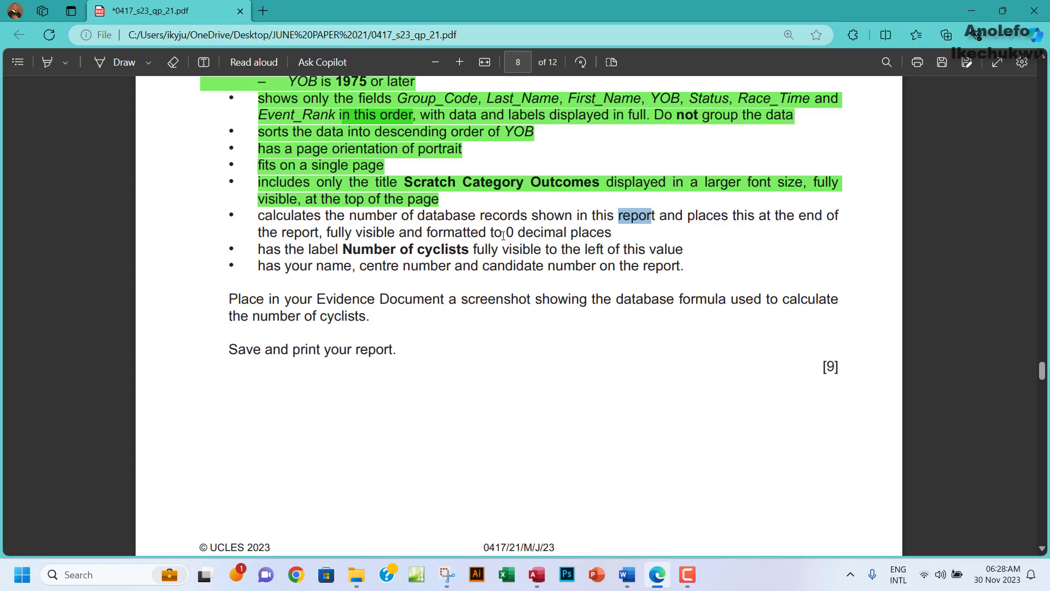
drag(494, 232, 613, 231)
click(537, 574)
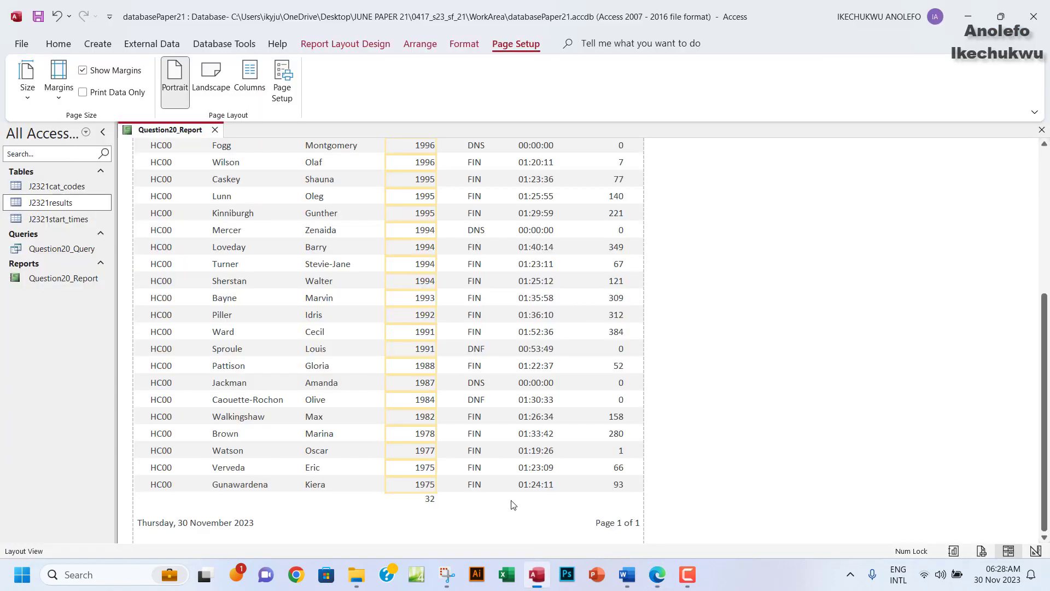
Set the YOB record count box's Decimal Places property to 0 in the Property Sheet.
click(430, 501)
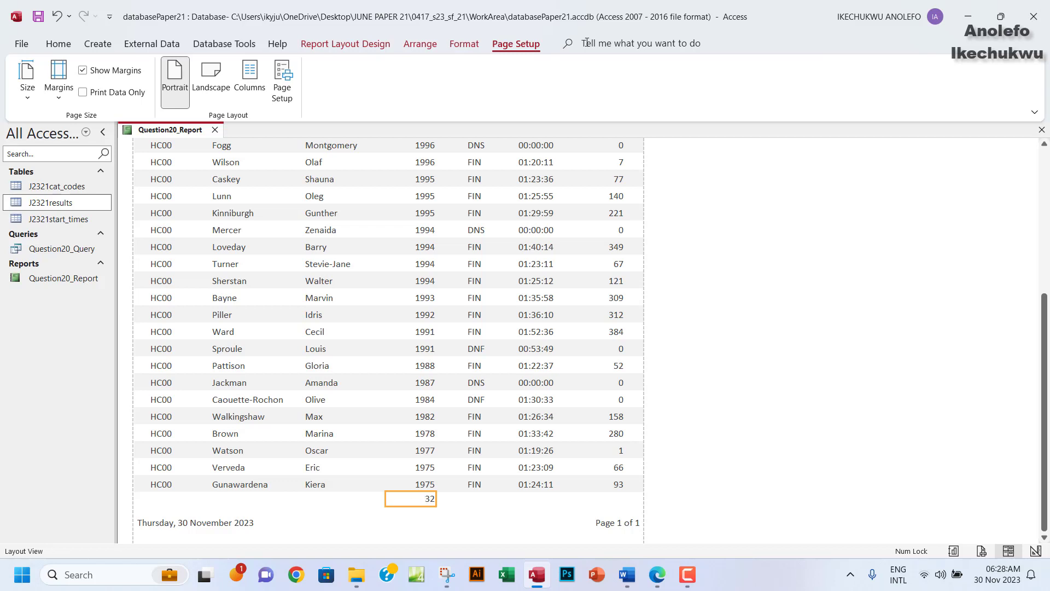
click(346, 48)
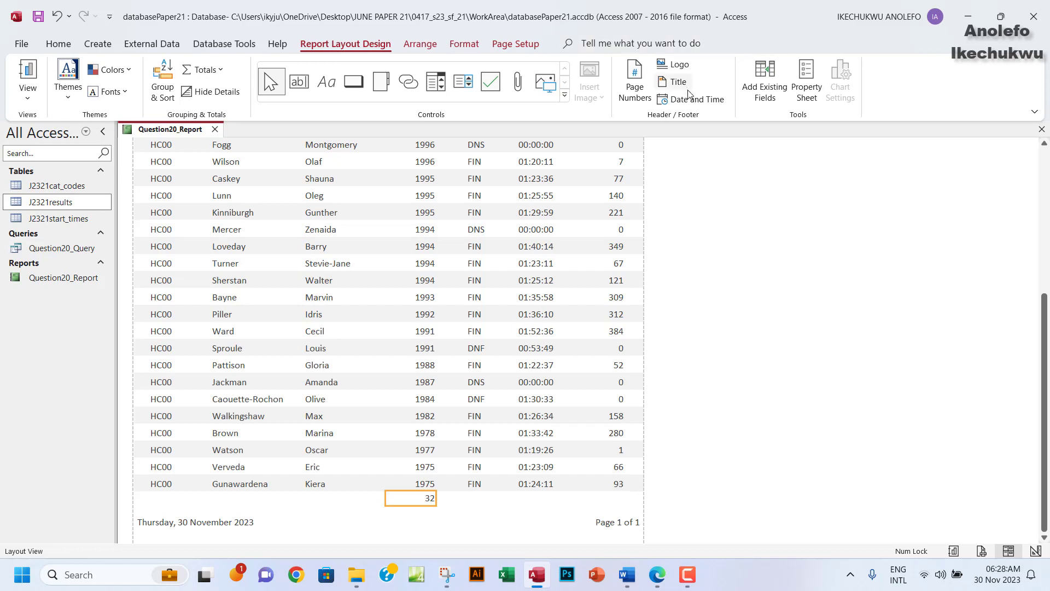
click(804, 101)
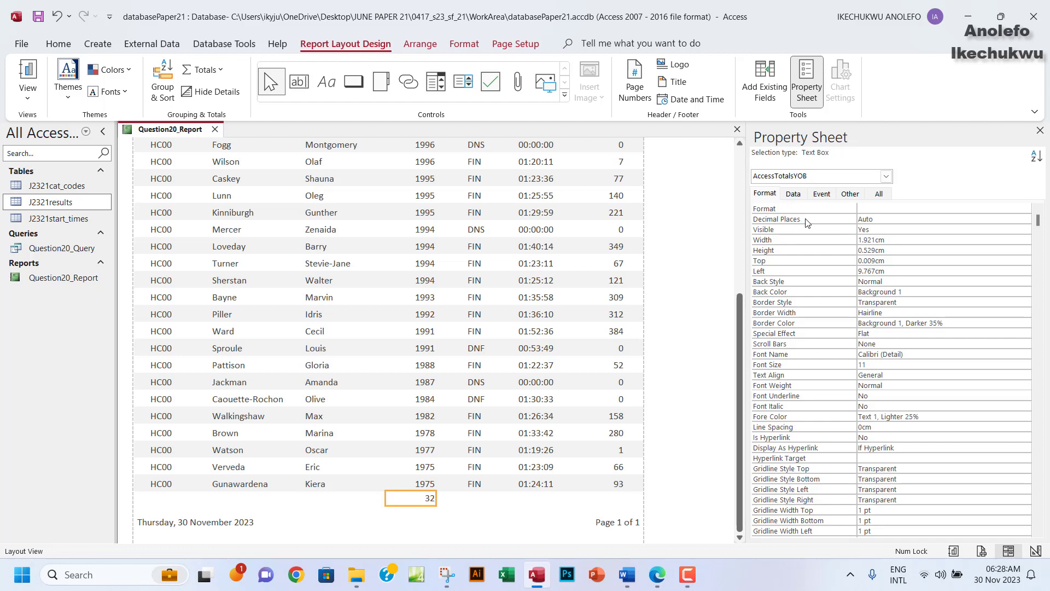
click(876, 207)
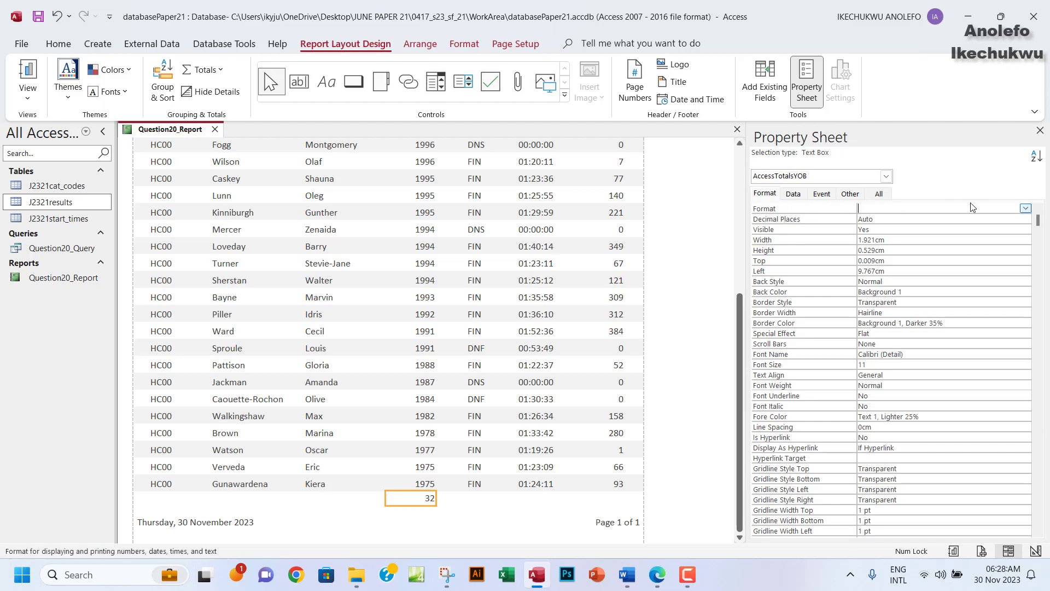
click(893, 220)
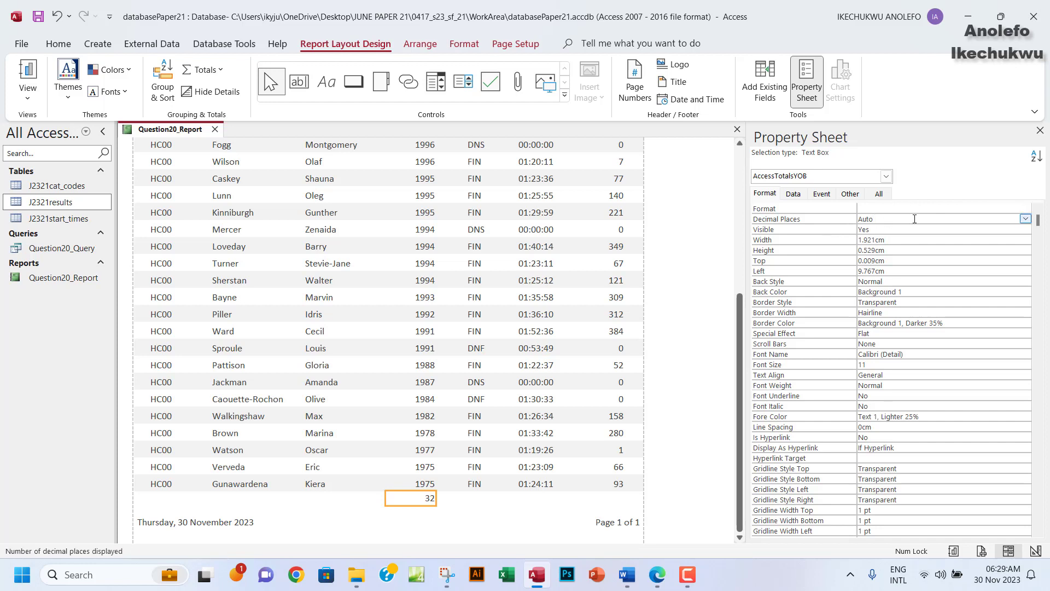
click(1025, 220)
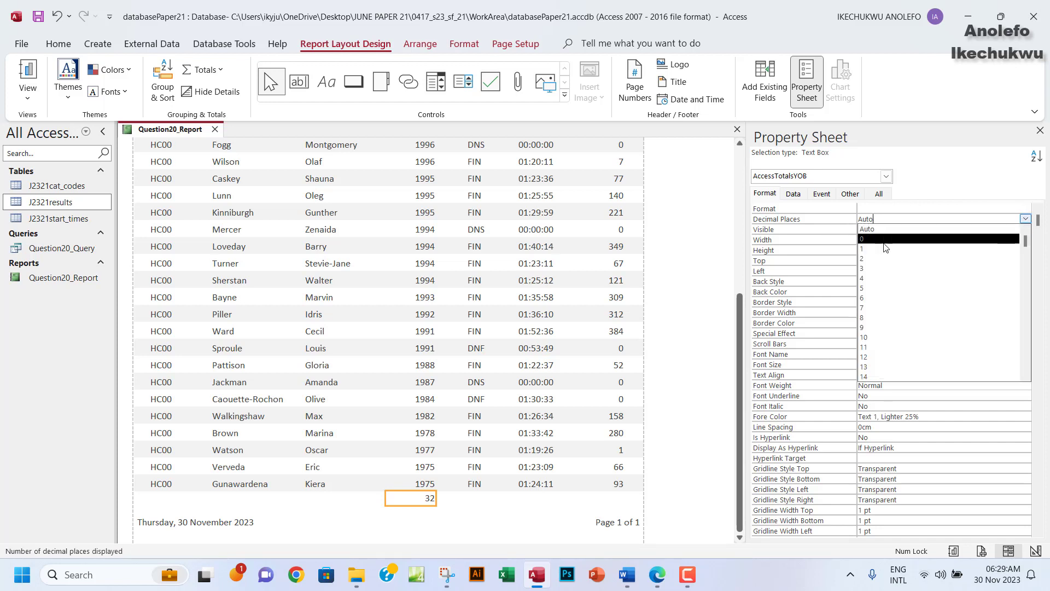
click(866, 240)
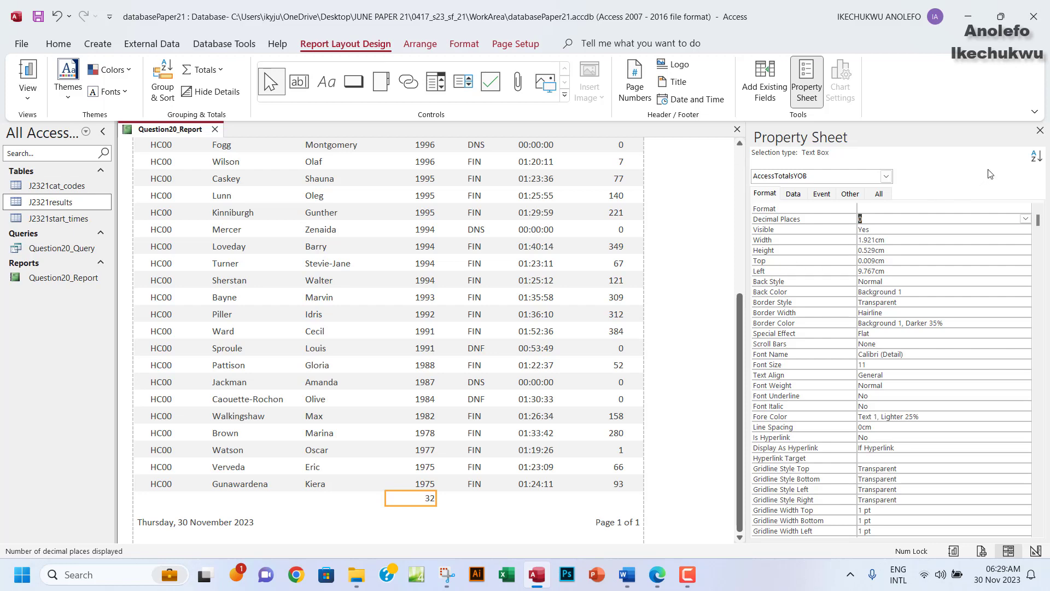
click(1040, 131)
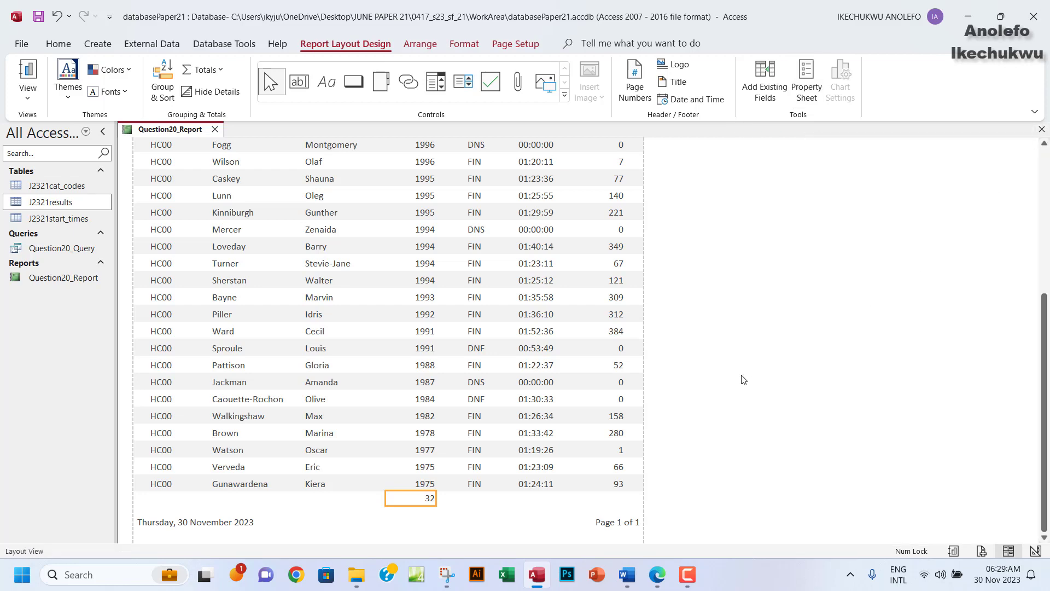
Highlight the record-count requirement bullet green in the exam PDF.
click(658, 575)
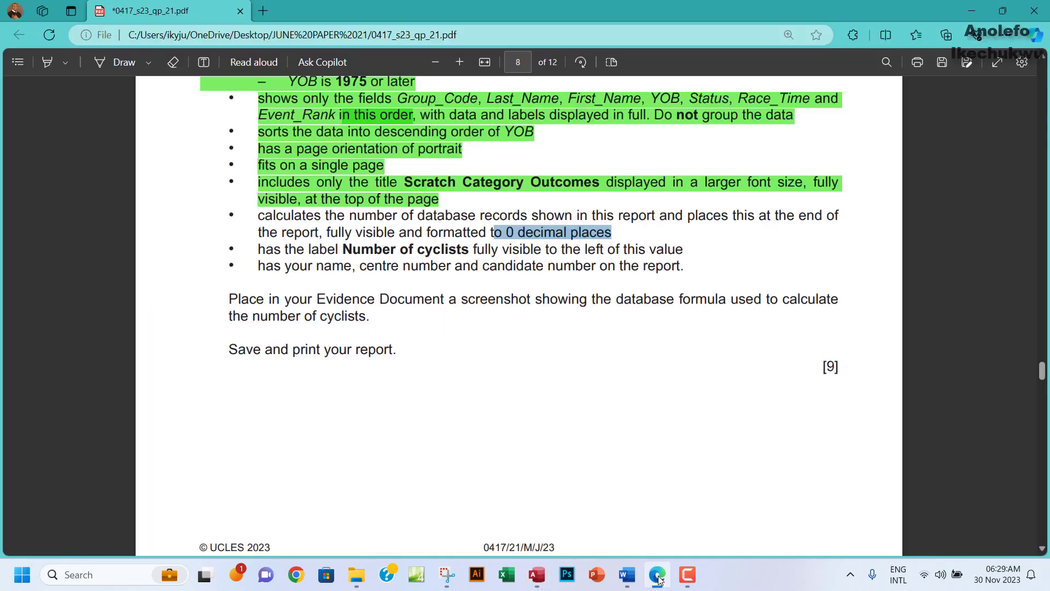
drag(255, 215, 611, 233)
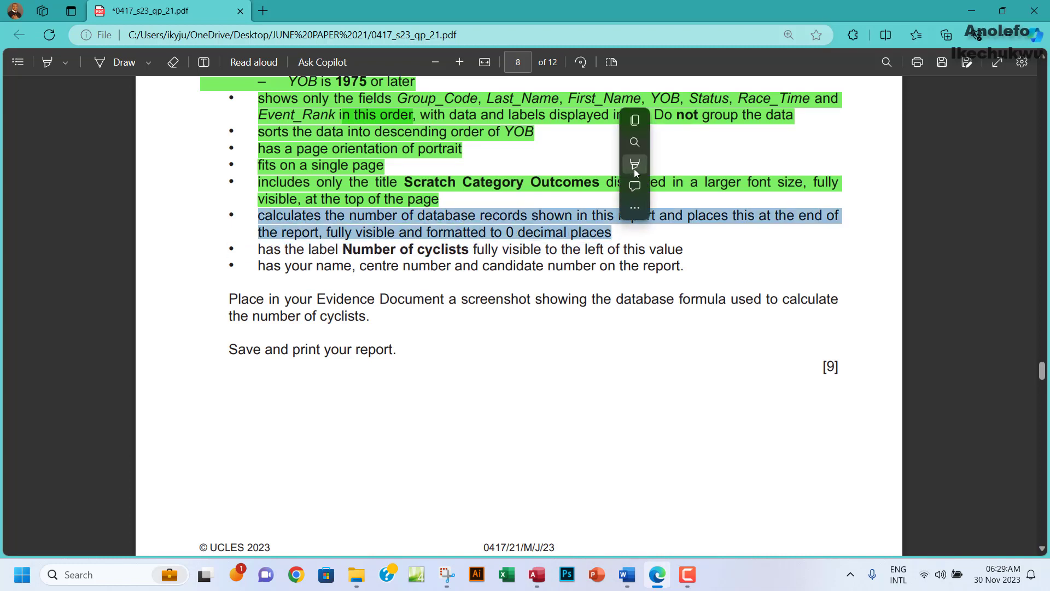
mouse_move(724, 167)
click(766, 183)
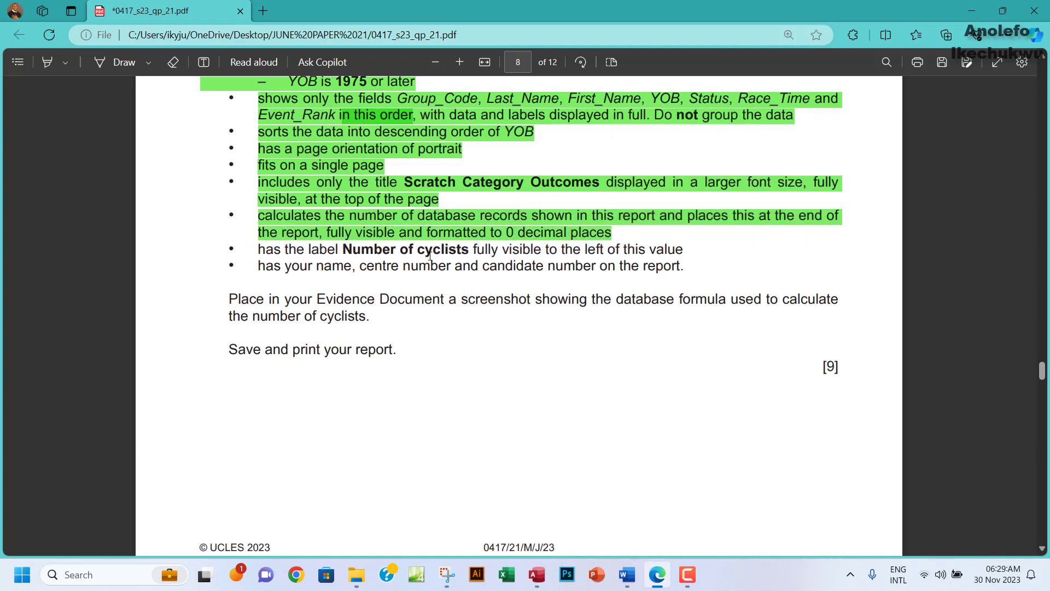
Copy the phrase 'Number of cyclists' from the exam PDF and return to Access.
scroll(430, 256, down, 2)
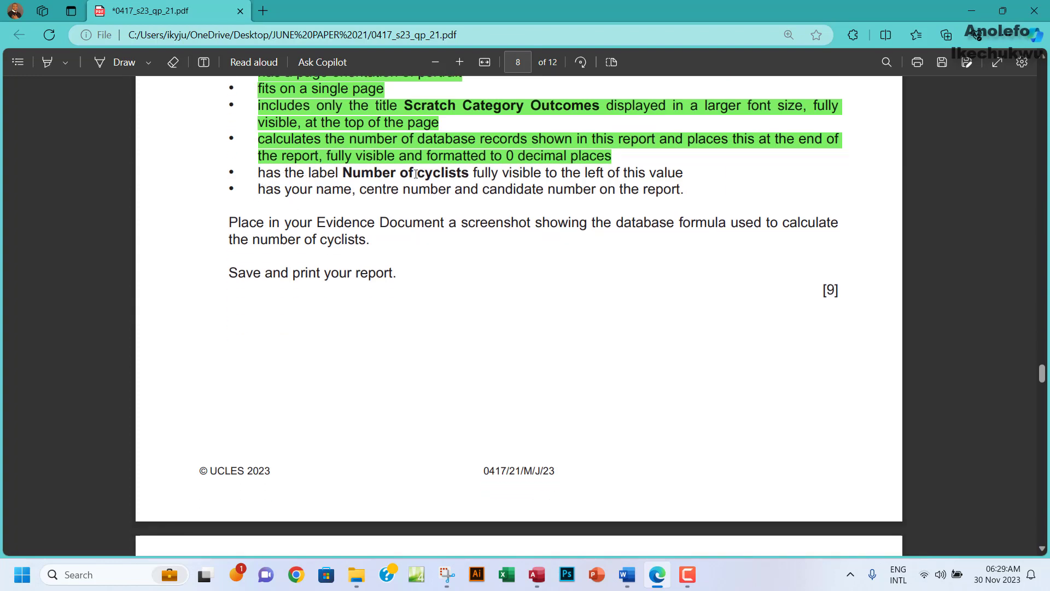
drag(342, 173, 469, 174)
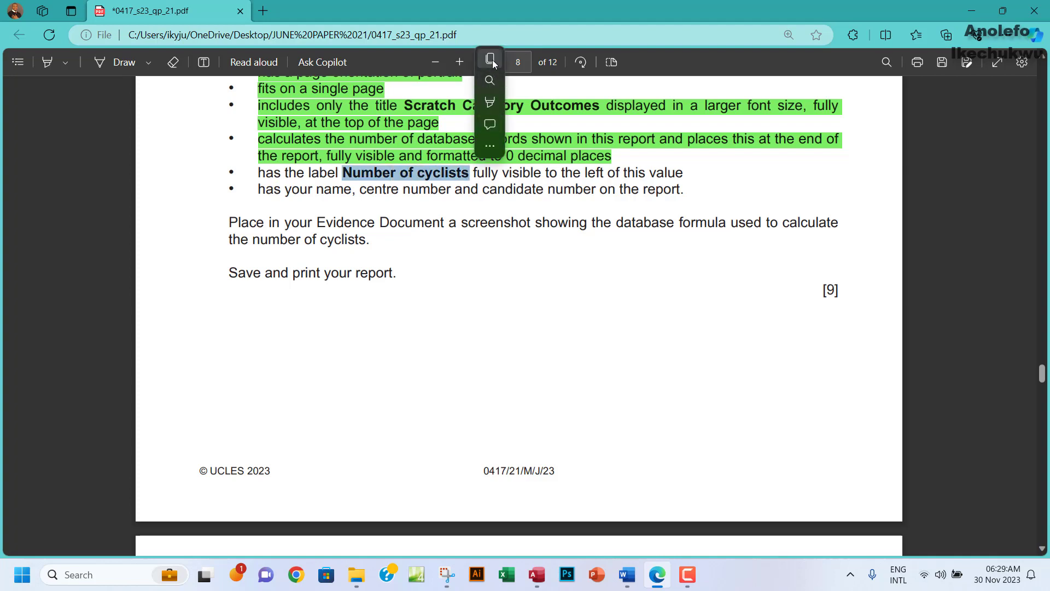
click(494, 59)
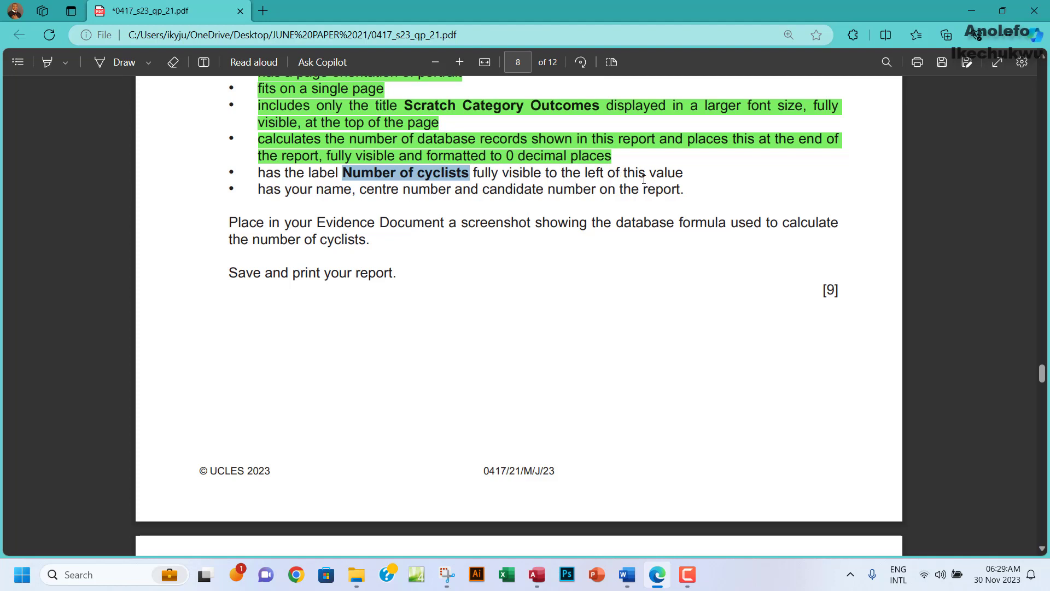
drag(650, 176, 684, 174)
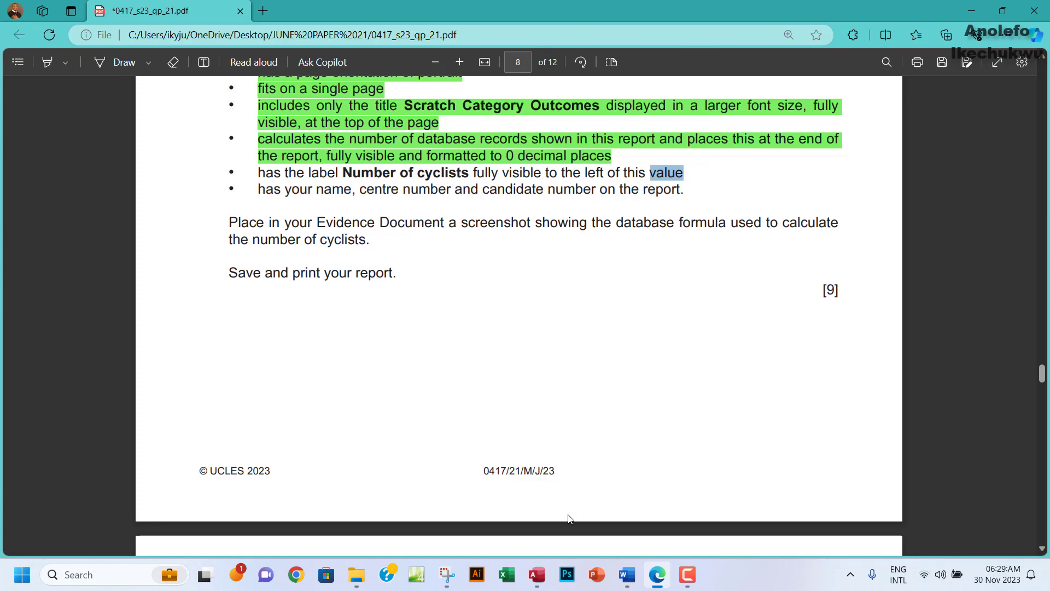
click(536, 575)
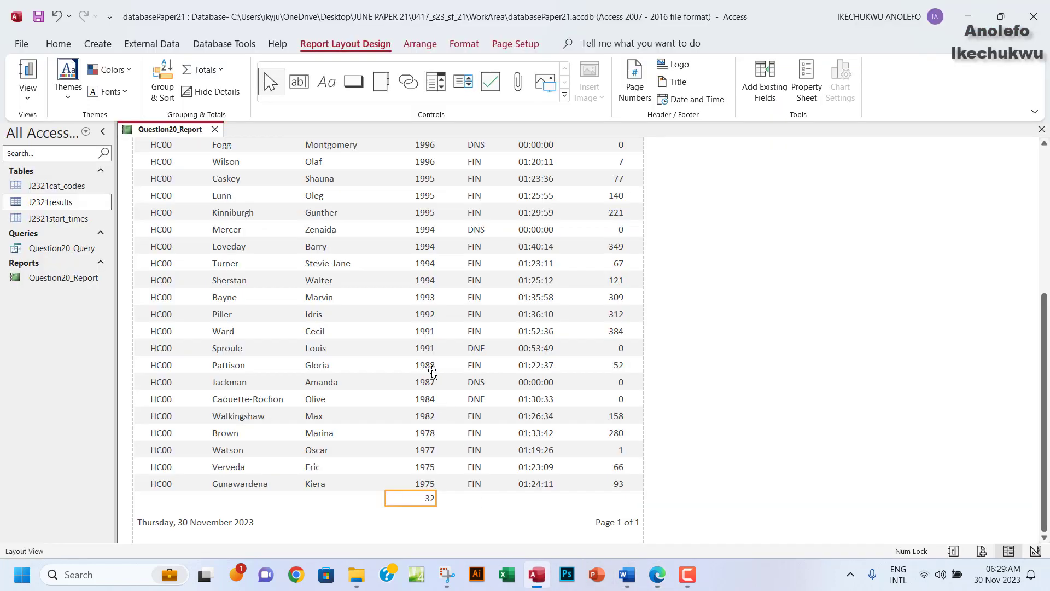
Narrow the total box and add a caption label reading 'Number of cyclists' beside it.
drag(386, 499, 415, 498)
right_click(426, 498)
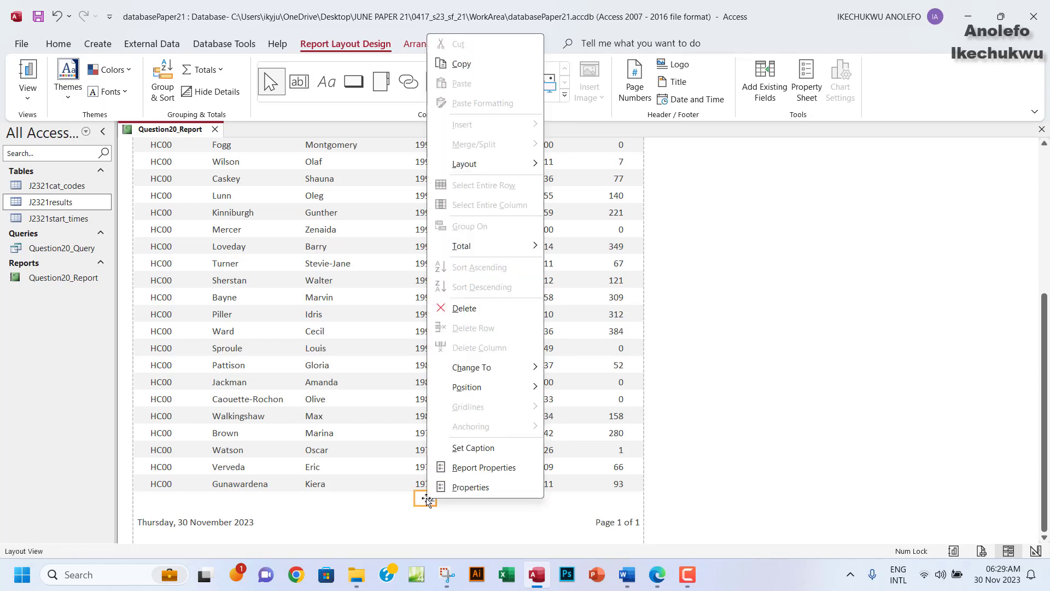
click(472, 448)
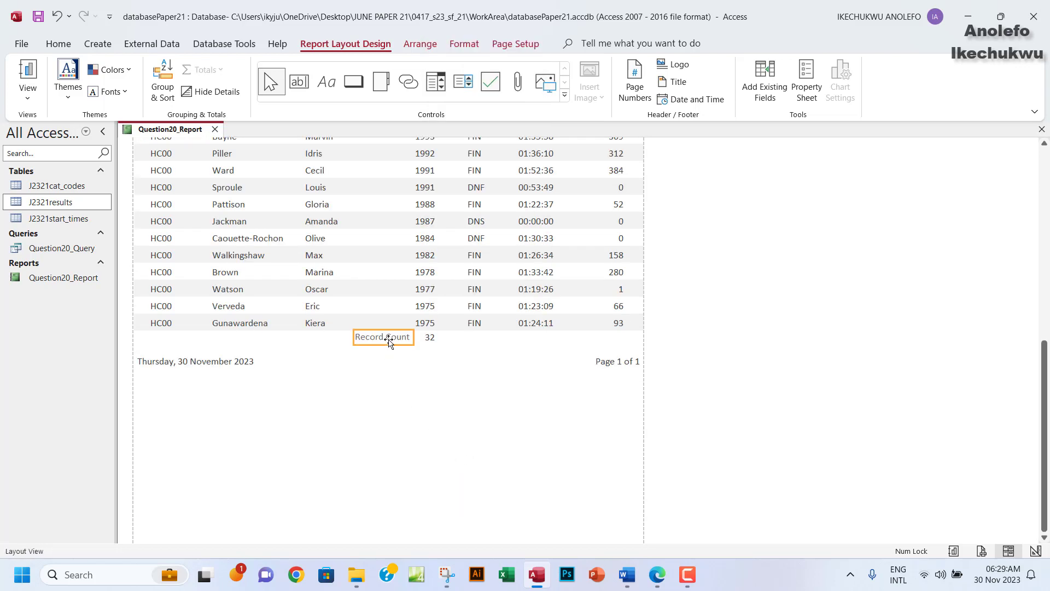
click(389, 339)
drag(412, 338, 359, 342)
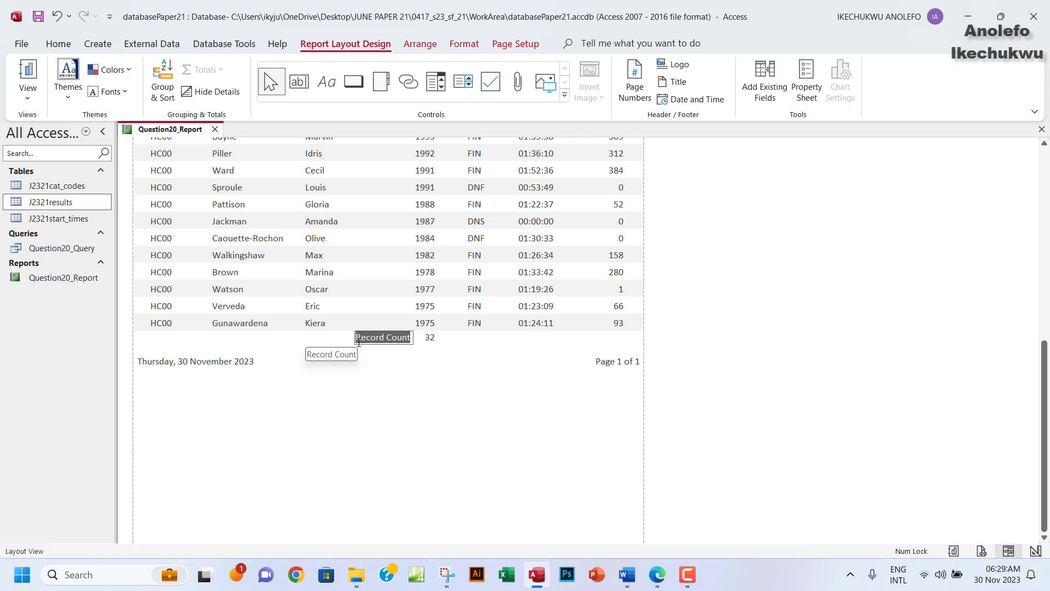
key(ctrl+v)
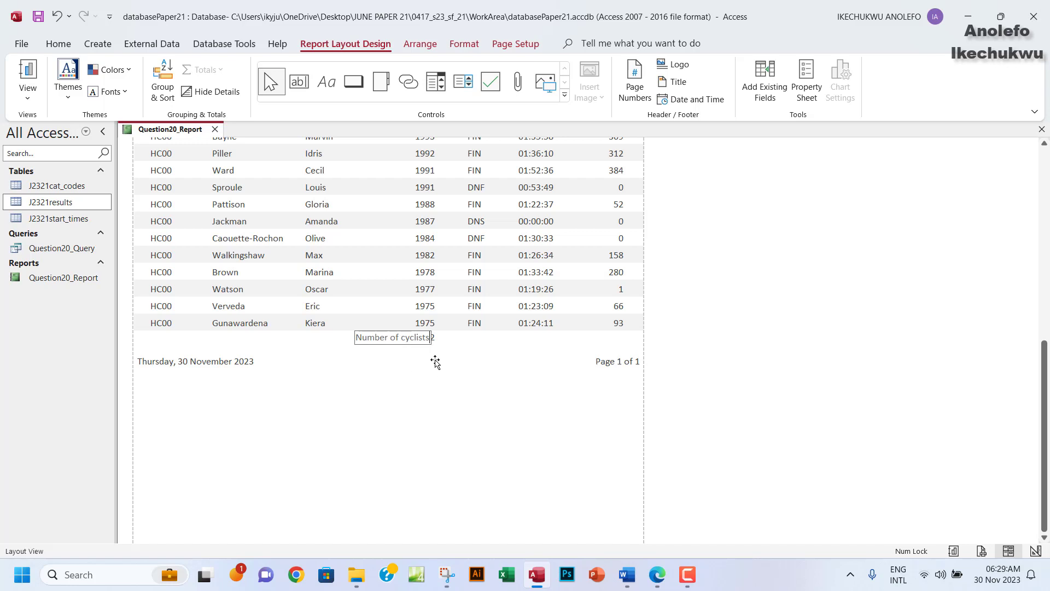
click(432, 362)
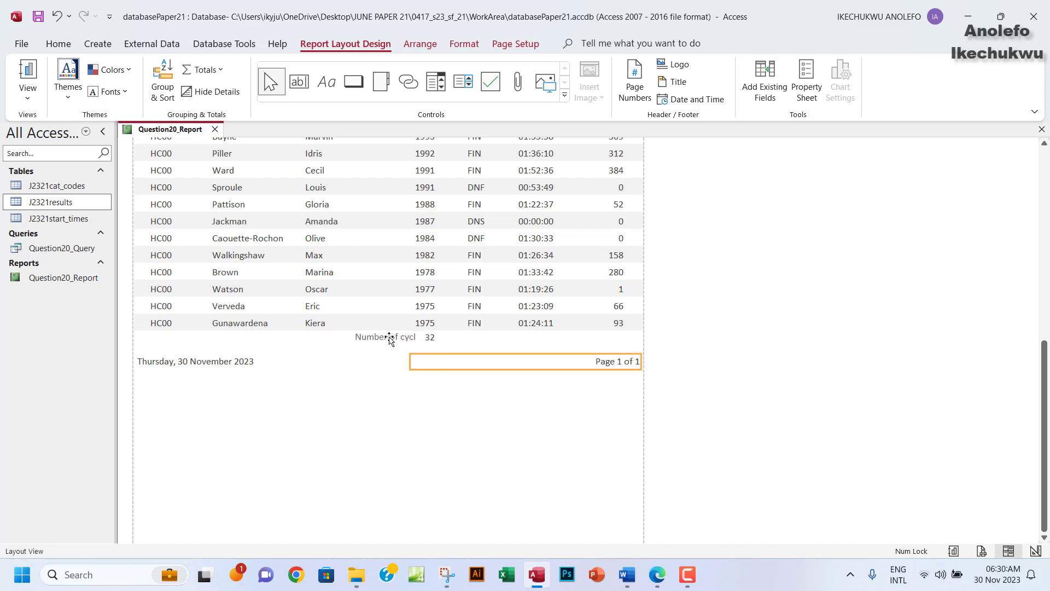
Resize the Number of cyclists label so it and 32 both show, then view the report.
click(404, 338)
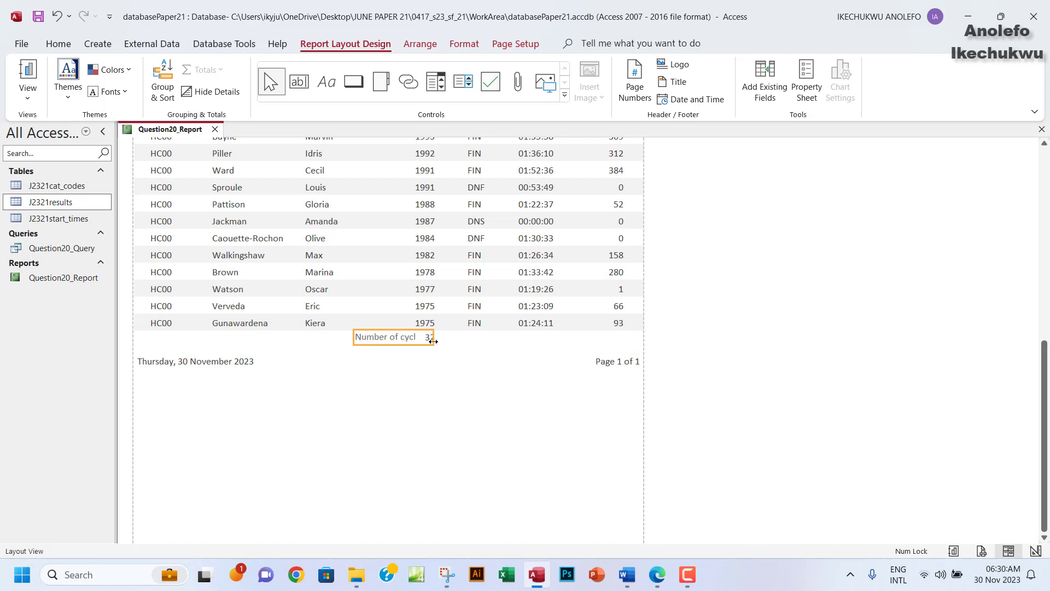
drag(355, 338, 331, 337)
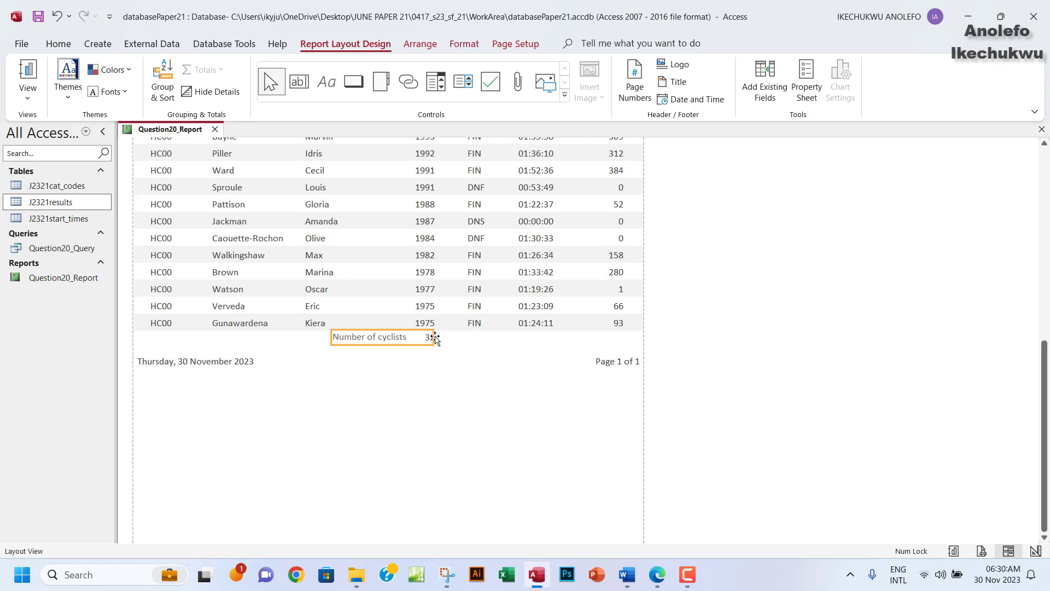
drag(433, 336, 418, 341)
click(28, 98)
click(87, 126)
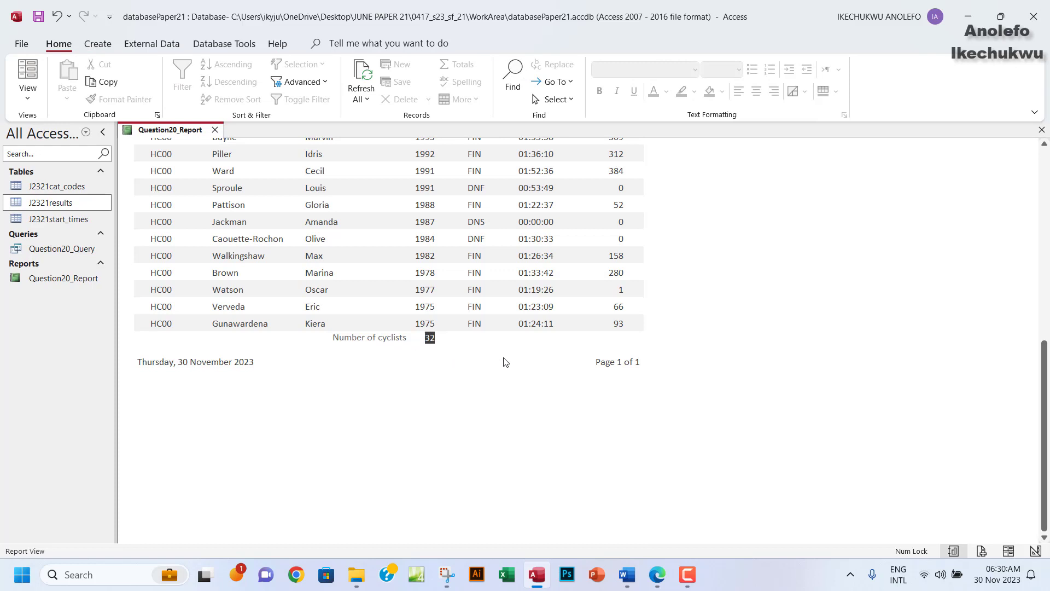
Highlight the 'has the label Number of cyclists' requirement line green in the exam PDF.
click(657, 574)
drag(258, 172, 685, 173)
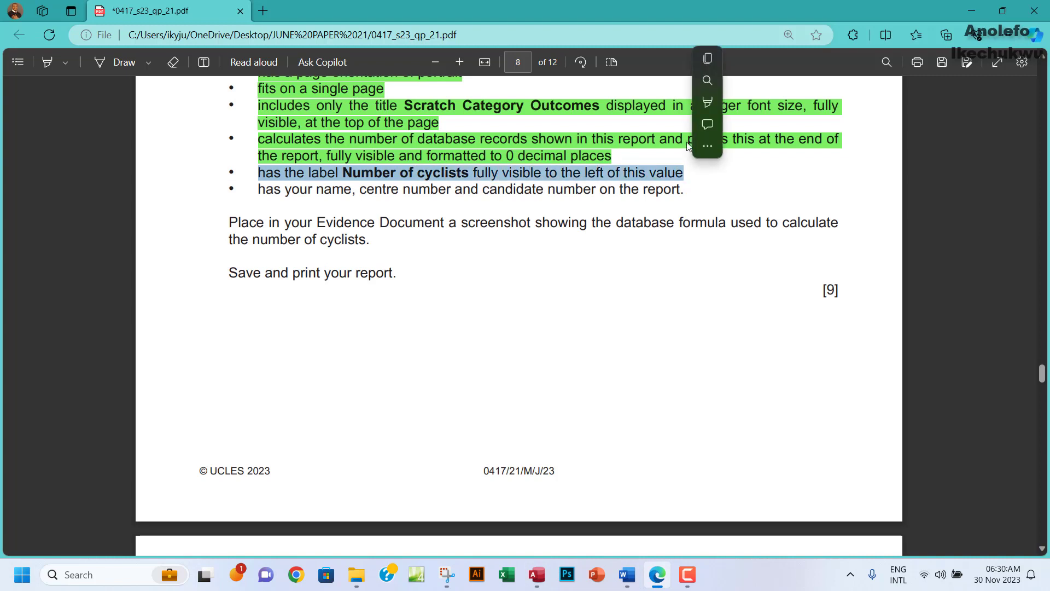
mouse_move(707, 103)
mouse_move(754, 105)
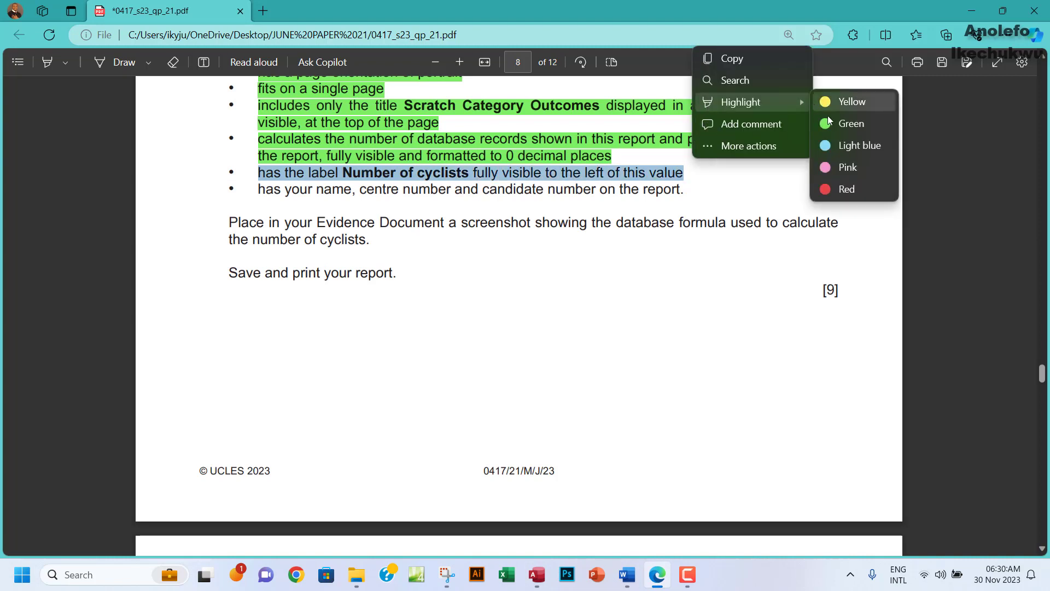
click(845, 122)
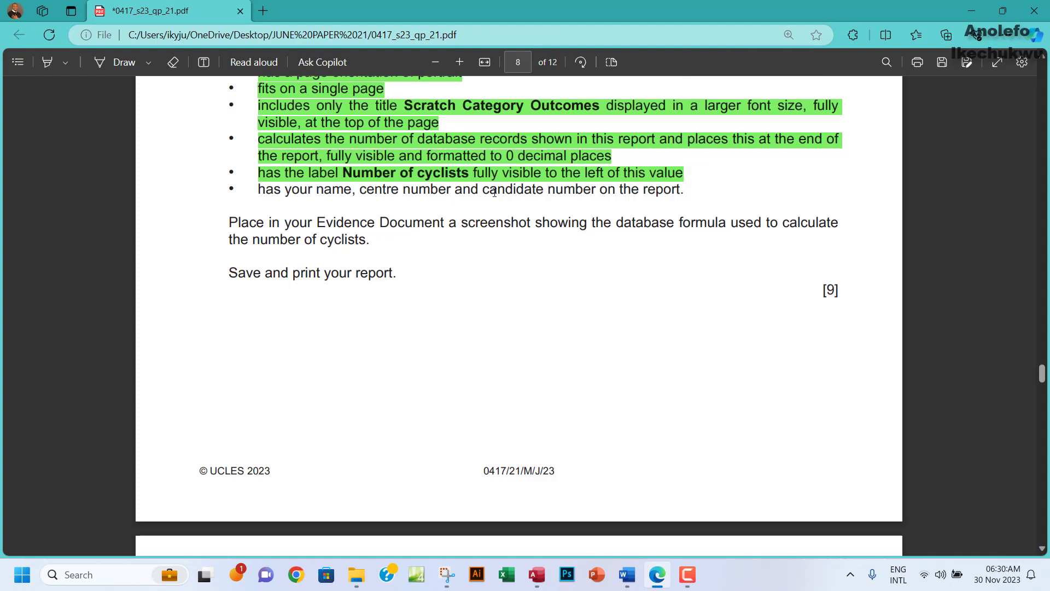
drag(480, 192, 554, 201)
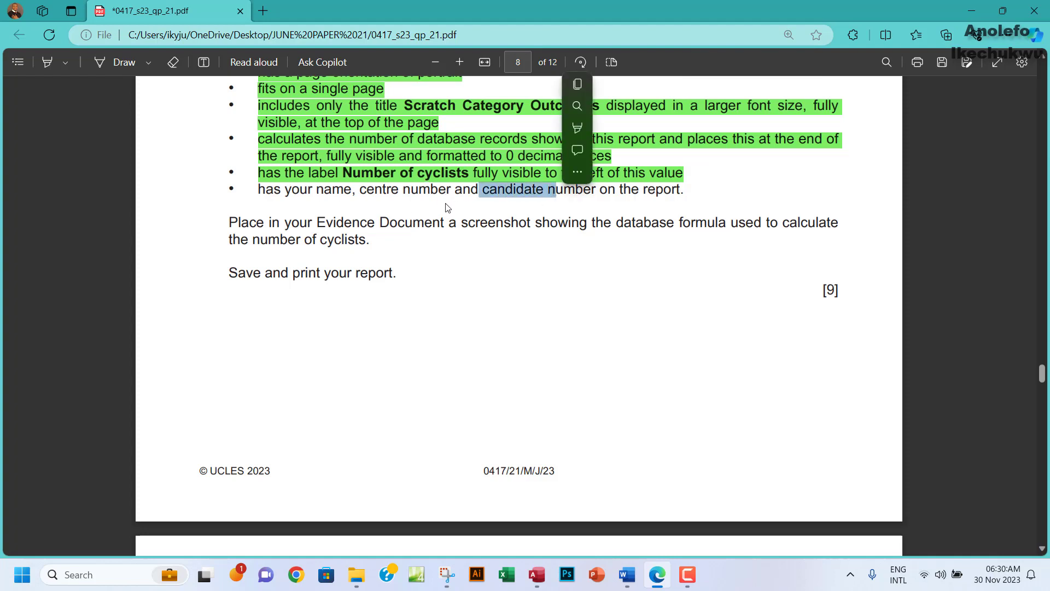
click(404, 190)
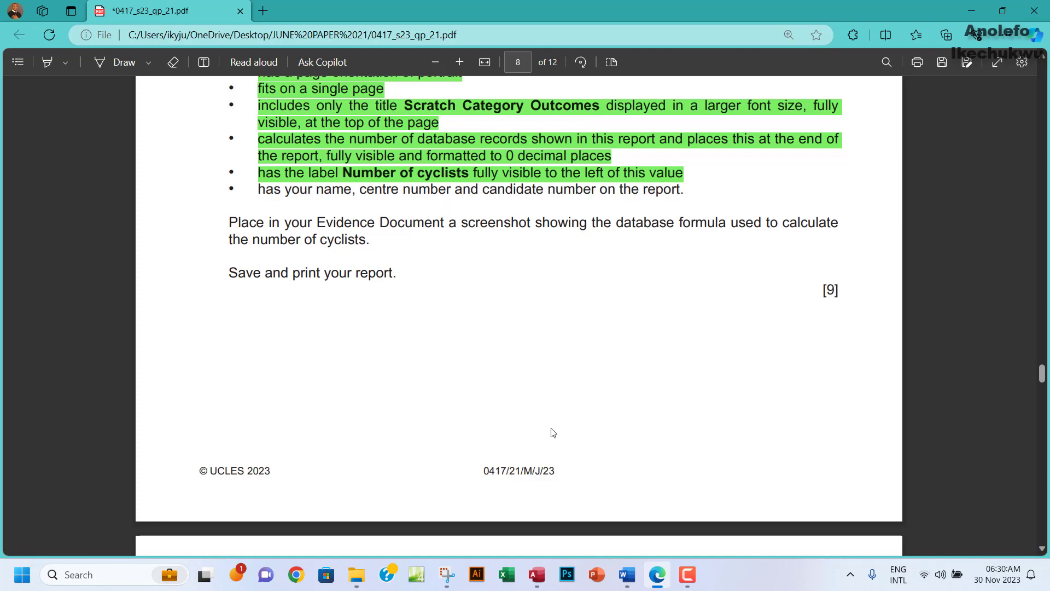
click(538, 576)
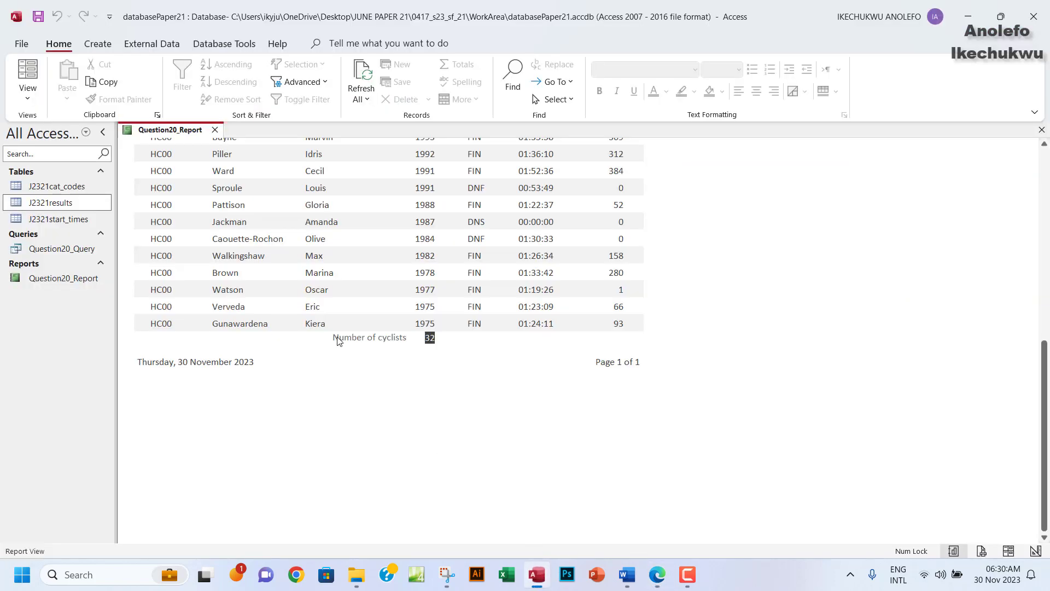
In Design View, delete the page-number and date boxes from the page footer.
click(28, 94)
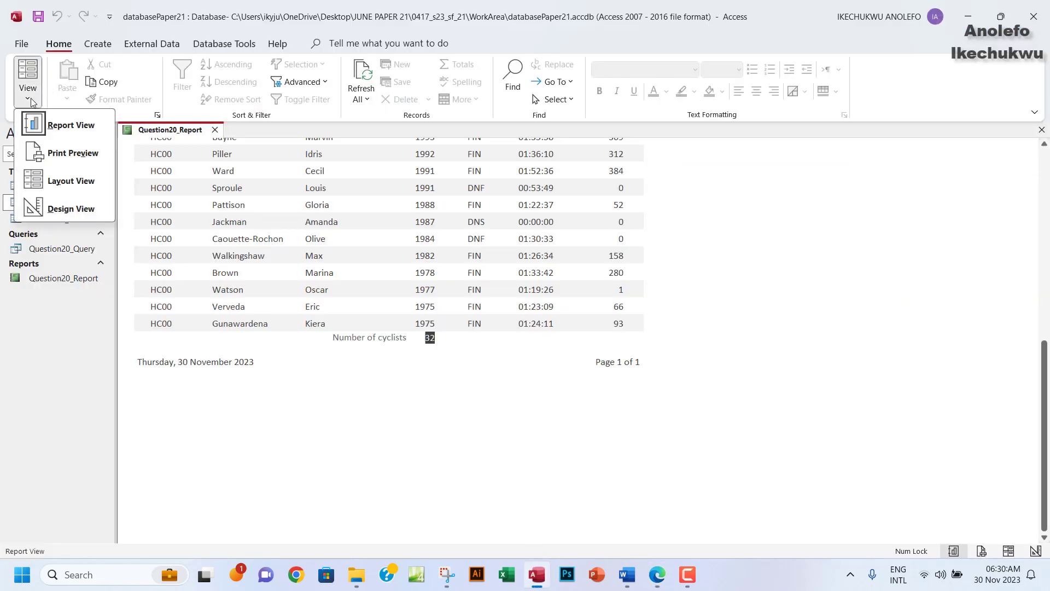
click(52, 206)
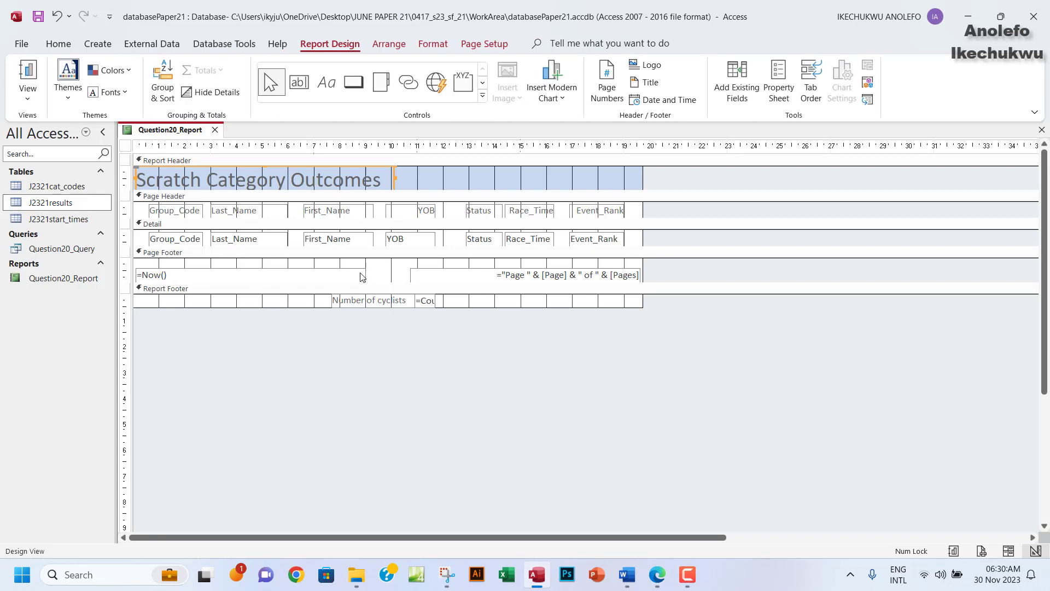
click(429, 279)
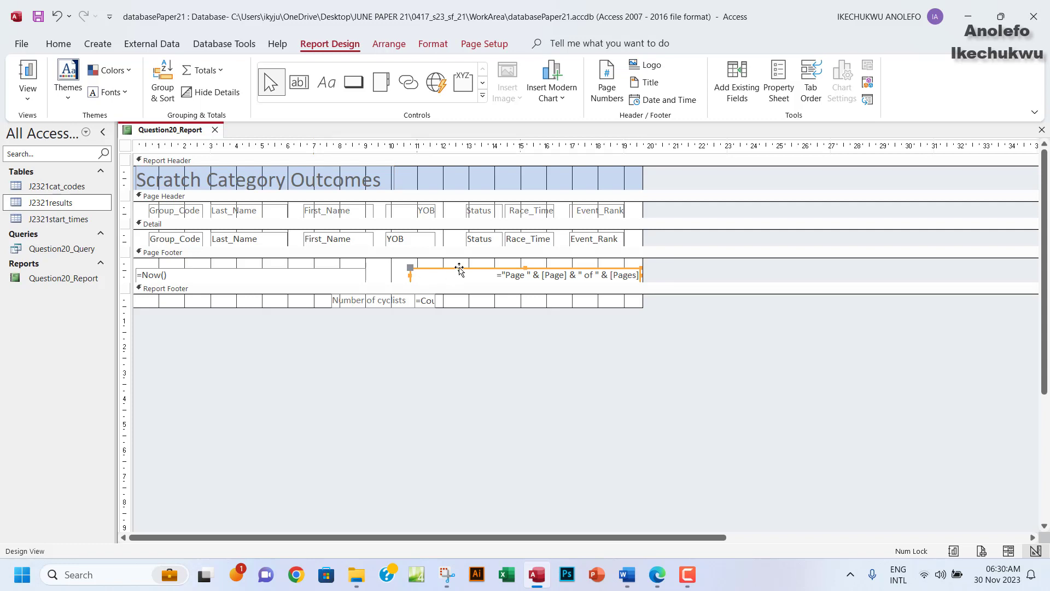
key(Delete)
click(229, 274)
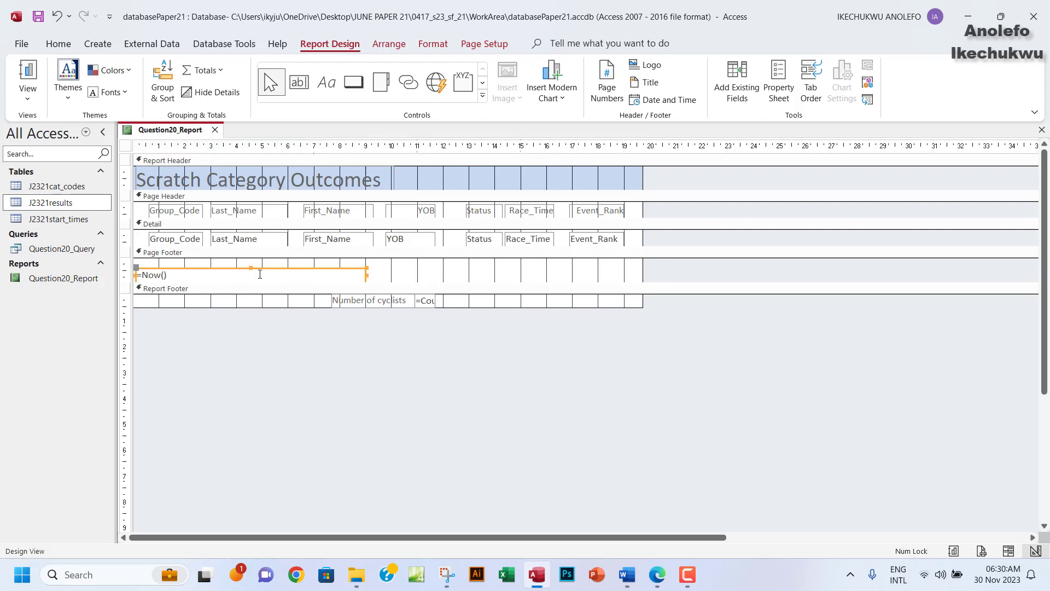
key(Delete)
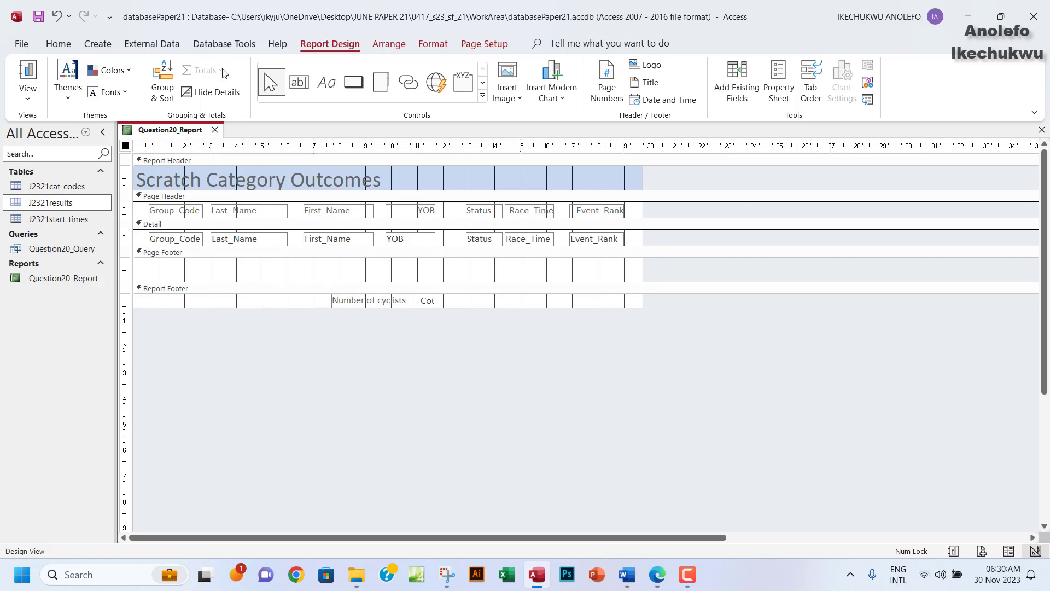
Add a page-footer label with the candidate's name, centre number and candidate number.
click(326, 83)
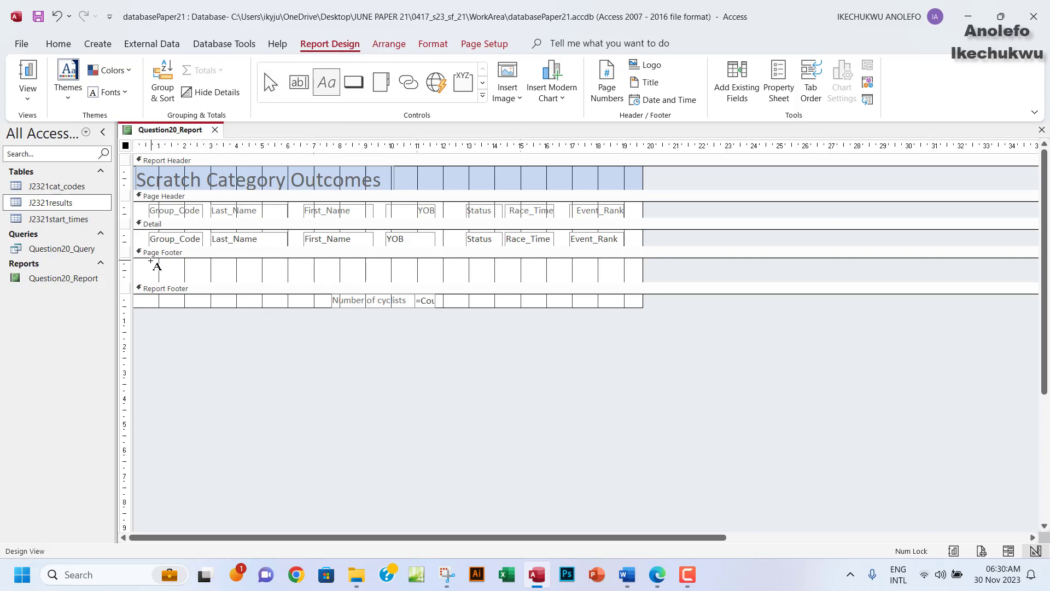
mouse_move(152, 261)
mouse_down()
mouse_move(268, 283)
mouse_move(389, 280)
mouse_up()
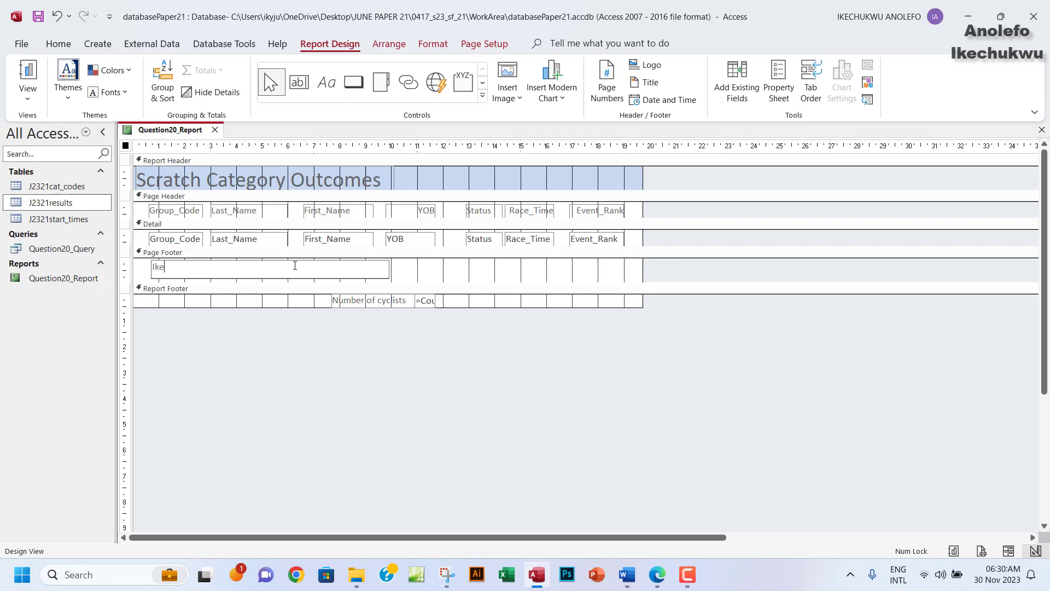
key(Caps_Lock)
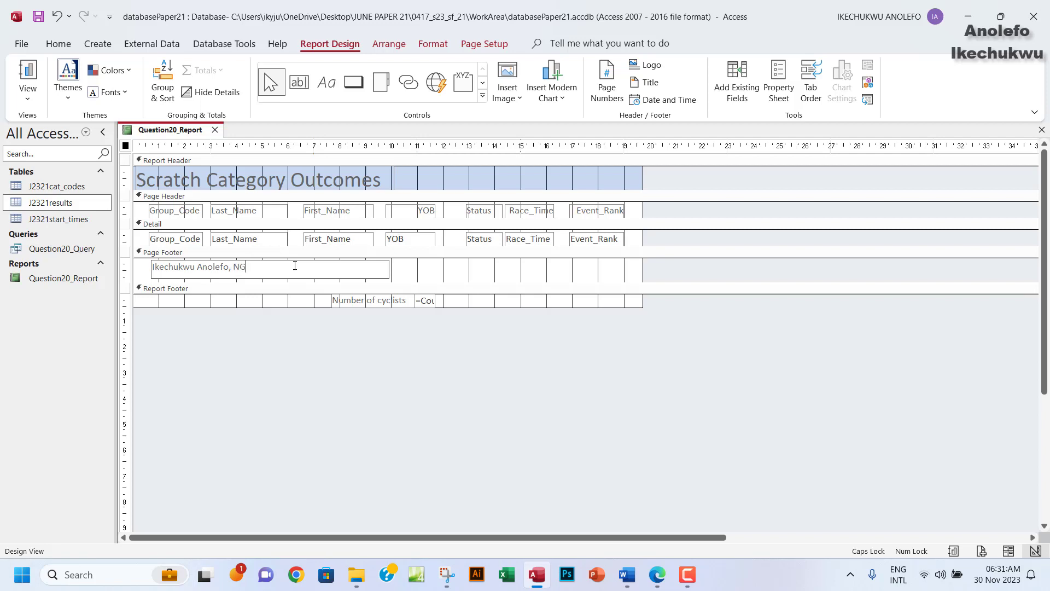
key(Caps_Lock)
click(27, 99)
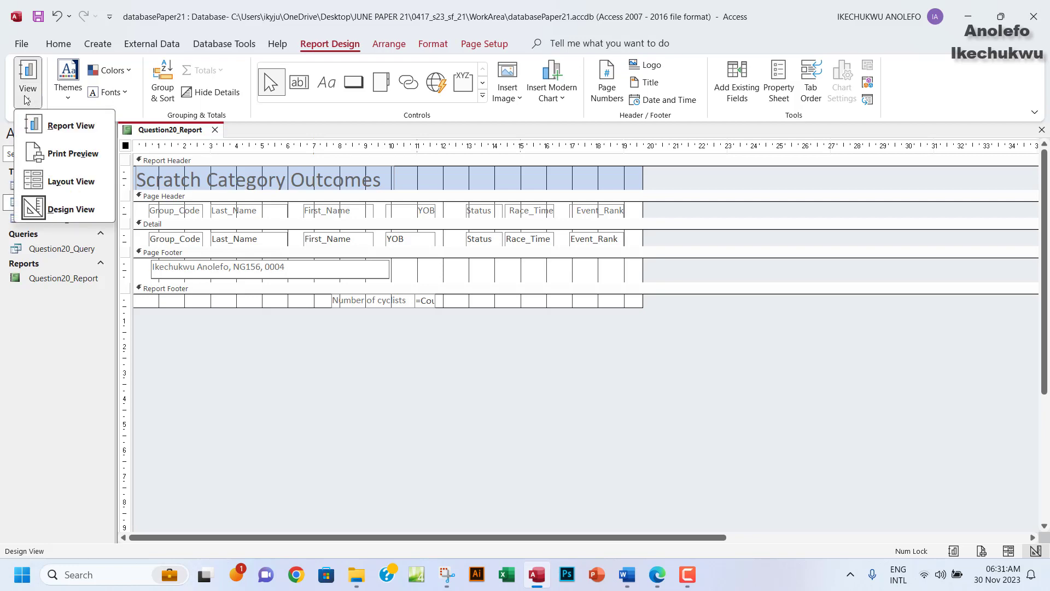
click(68, 127)
scroll(419, 357, down, 5)
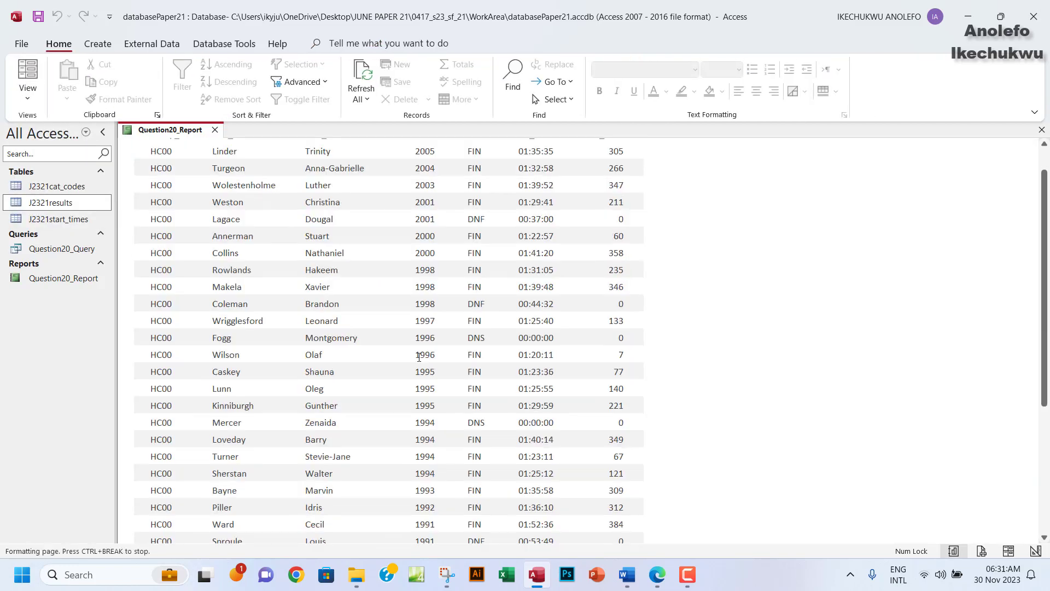
scroll(419, 356, down, 3)
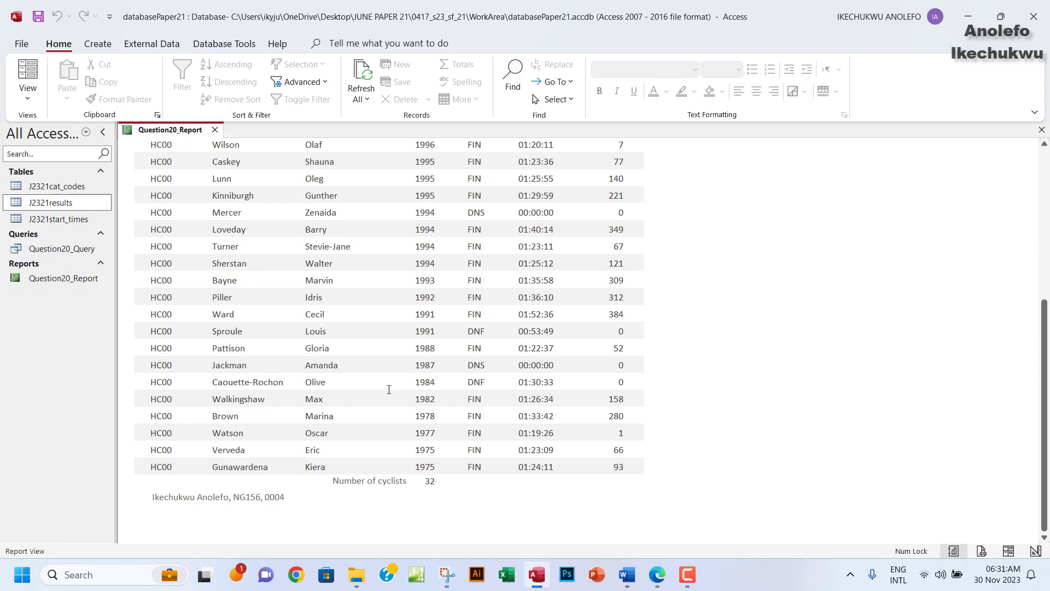
scroll(389, 389, up, 3)
scroll(401, 425, down, 3)
click(22, 44)
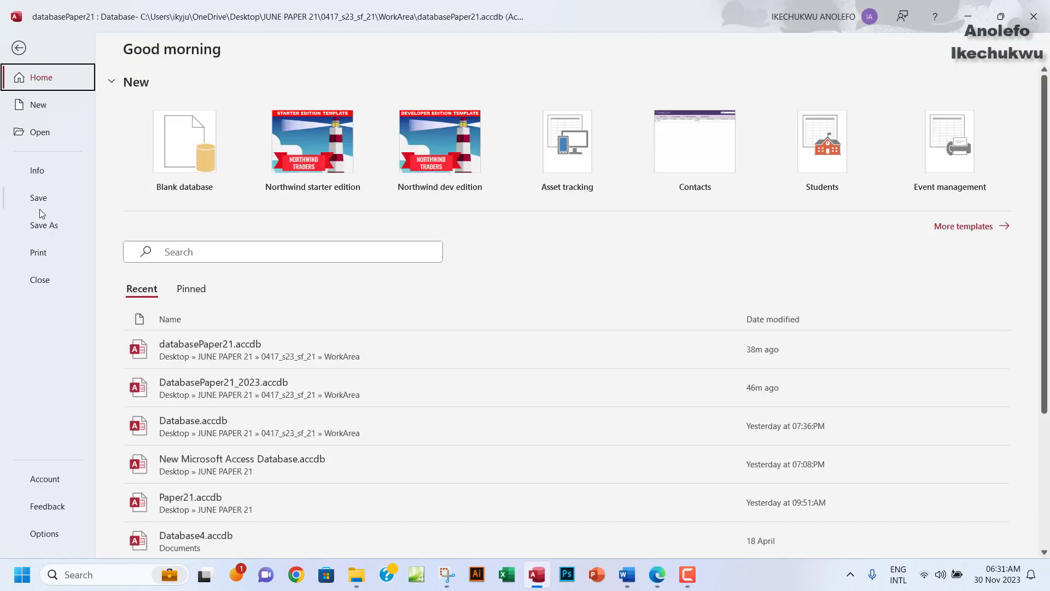
click(50, 252)
click(181, 194)
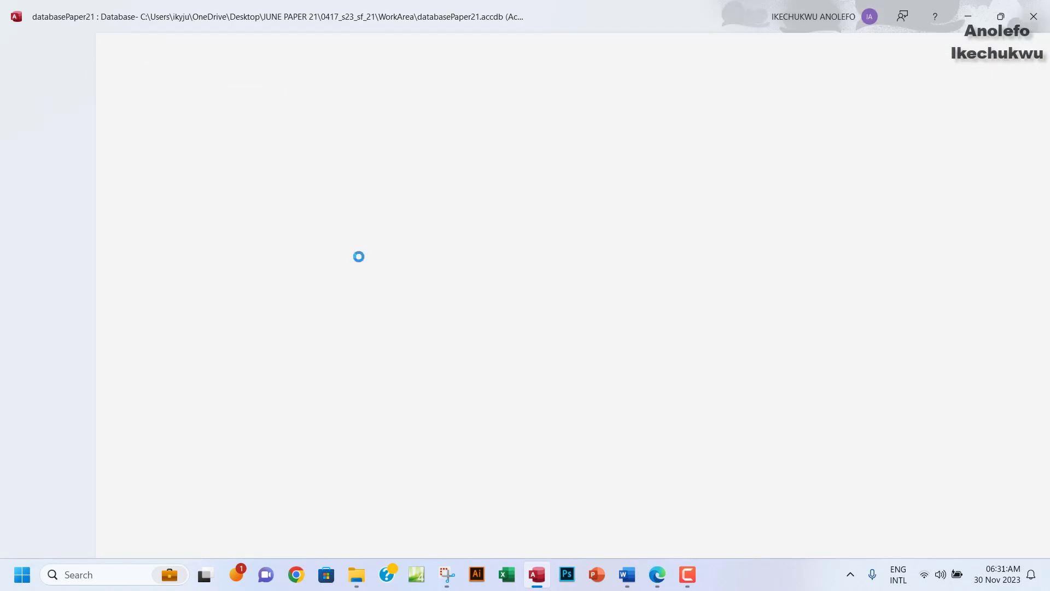
scroll(591, 354, down, 5)
scroll(573, 356, down, 10)
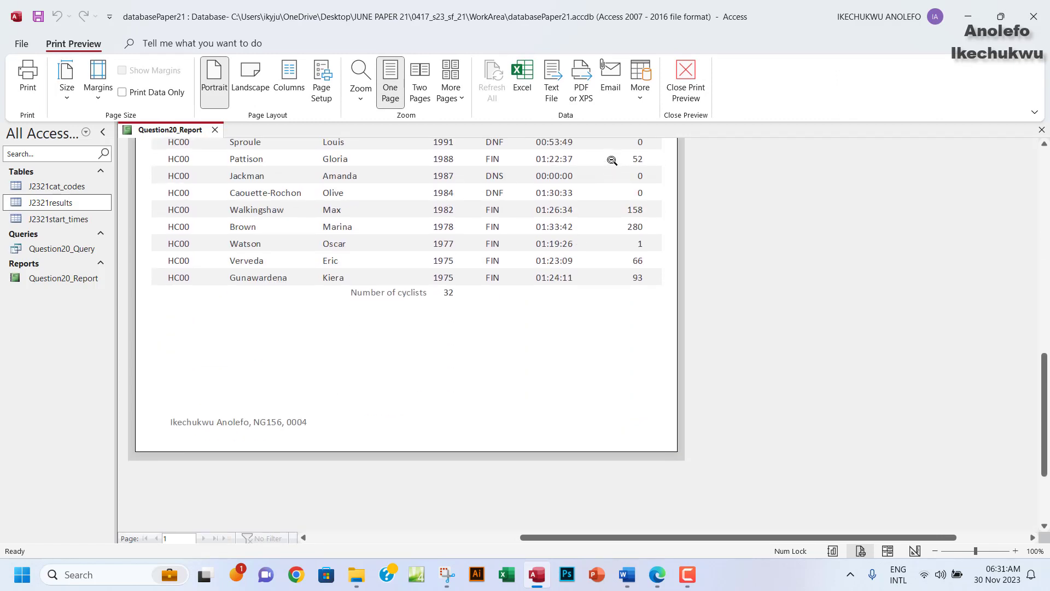
click(686, 82)
click(657, 575)
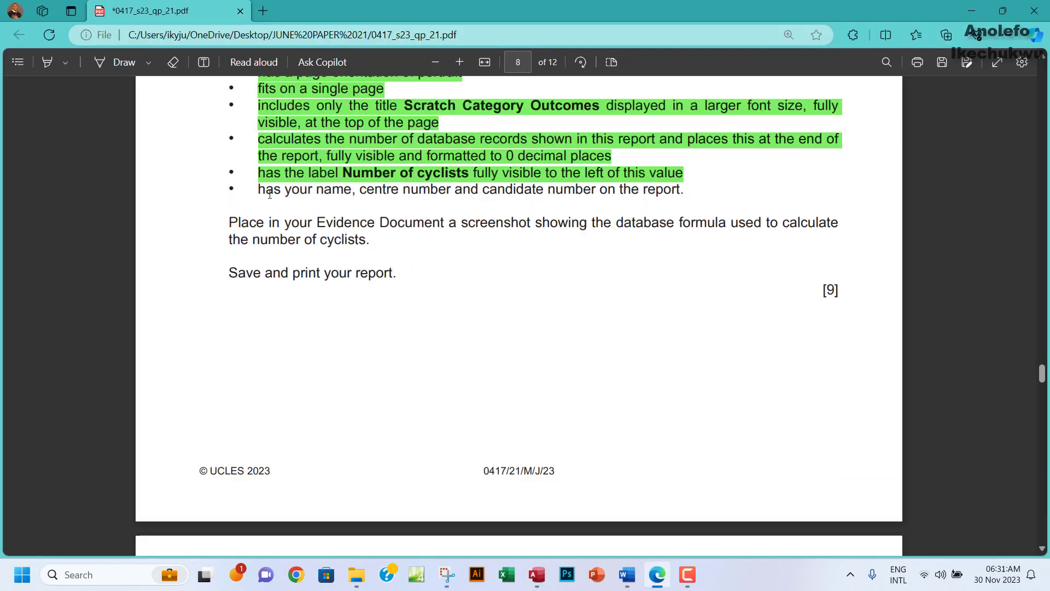
Highlight the last bullet about name, centre and candidate number green in the exam PDF.
drag(262, 189, 684, 186)
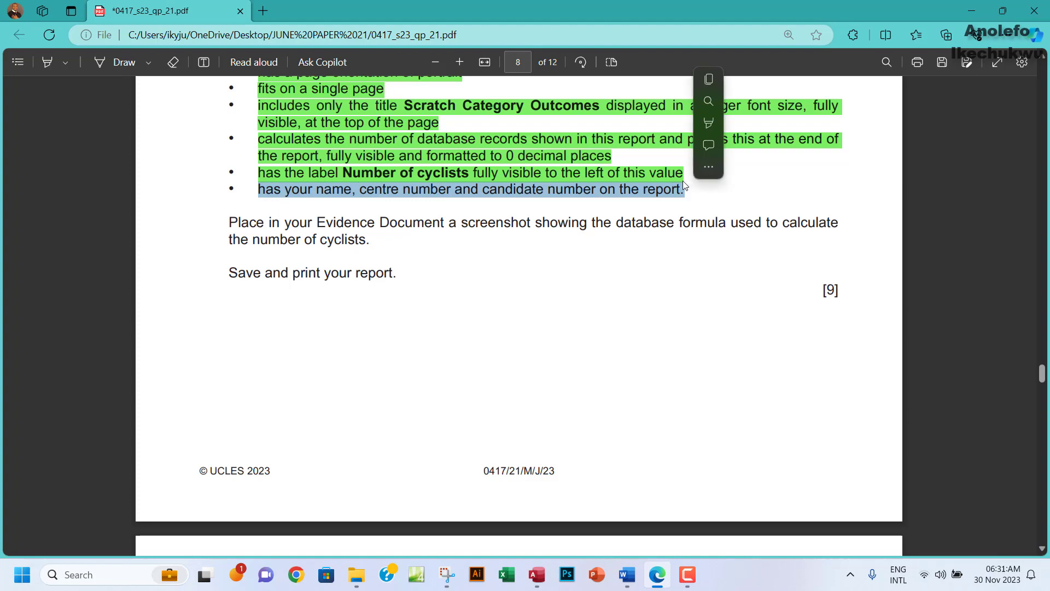
mouse_move(787, 127)
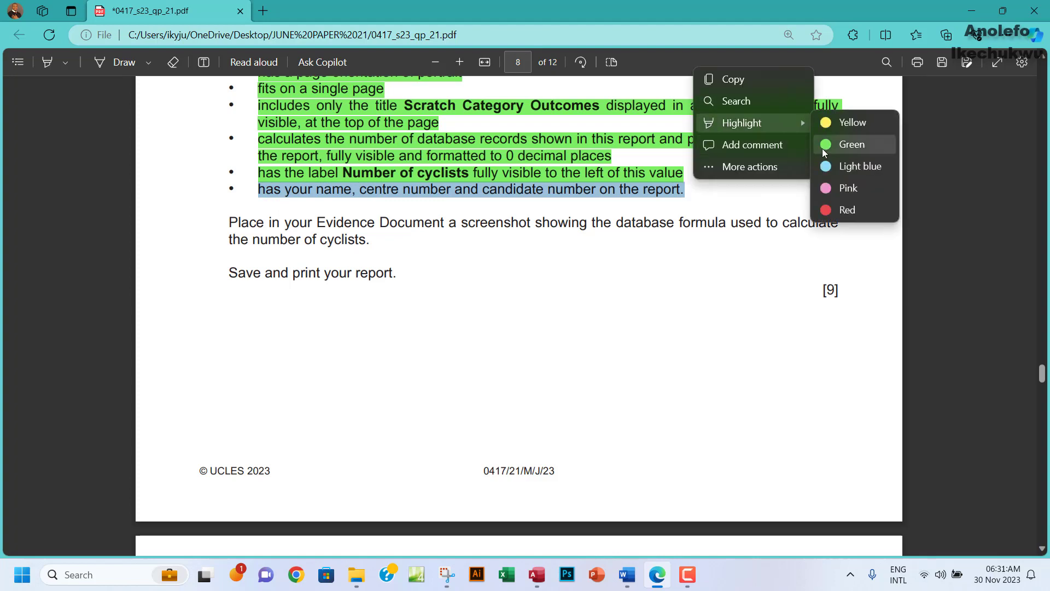
click(854, 143)
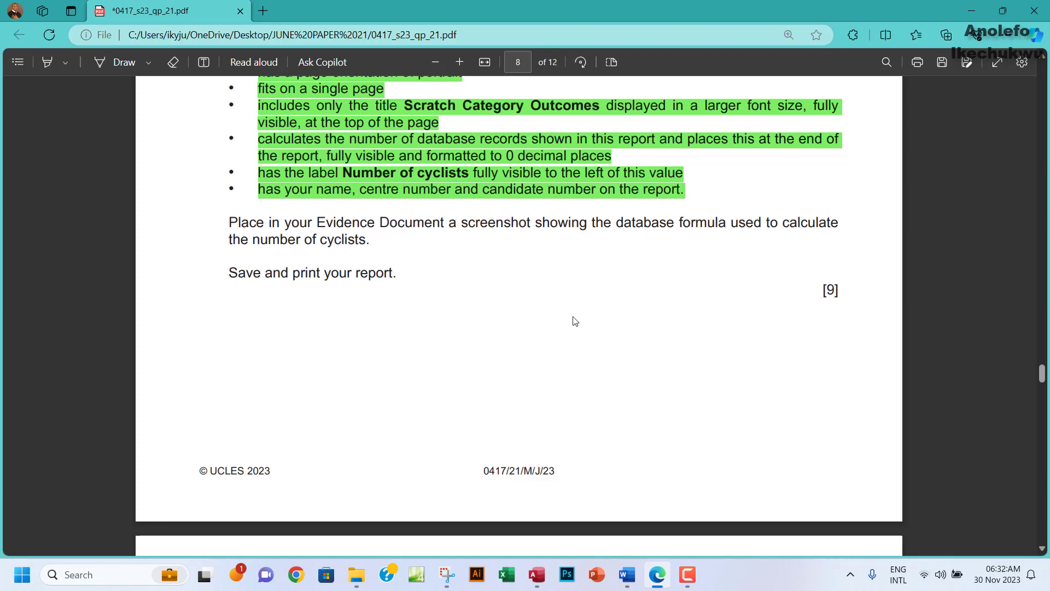
In Design View, make the Report Footer taller and widen the =Count(*) box to read fully.
click(537, 574)
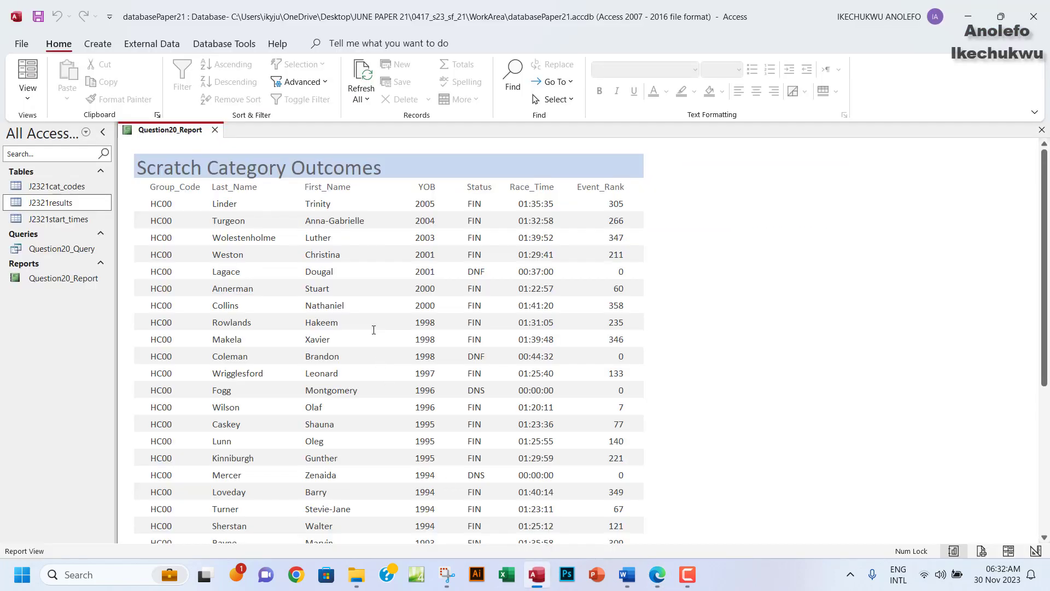
scroll(373, 328, down, 5)
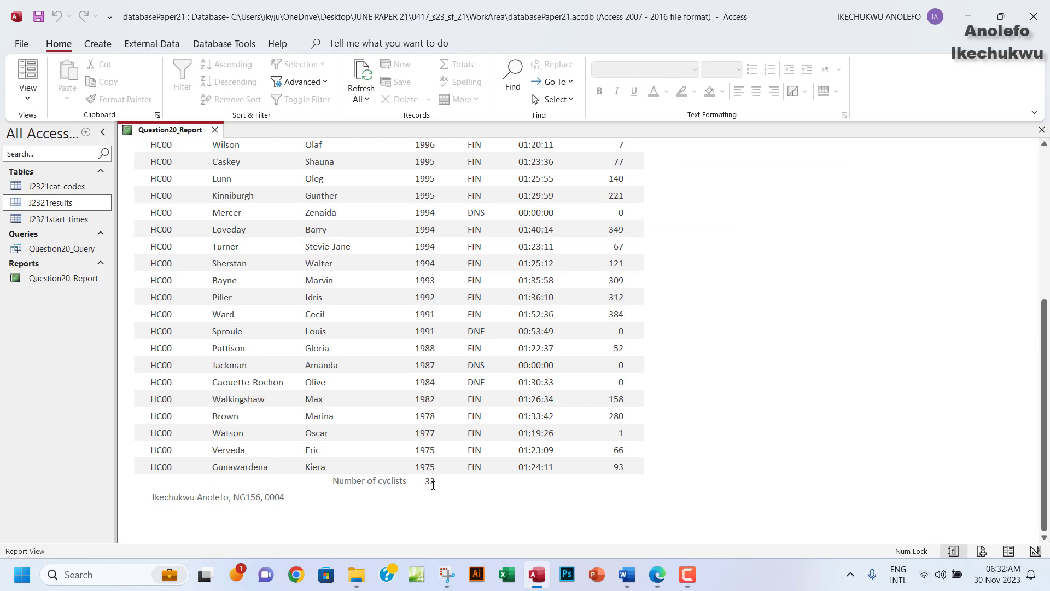
click(27, 98)
click(55, 209)
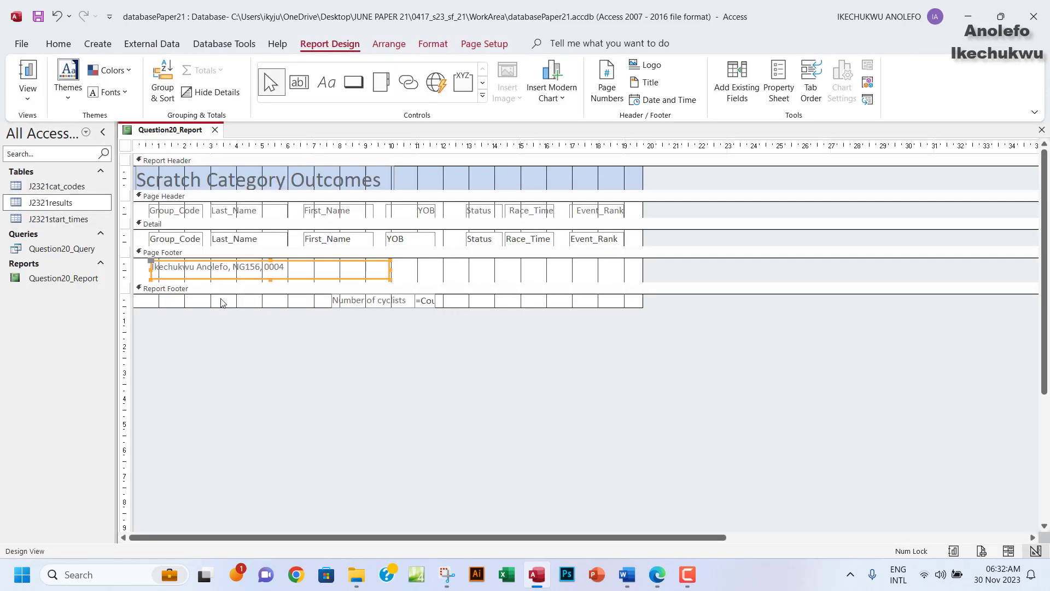
drag(369, 307, 368, 320)
click(435, 305)
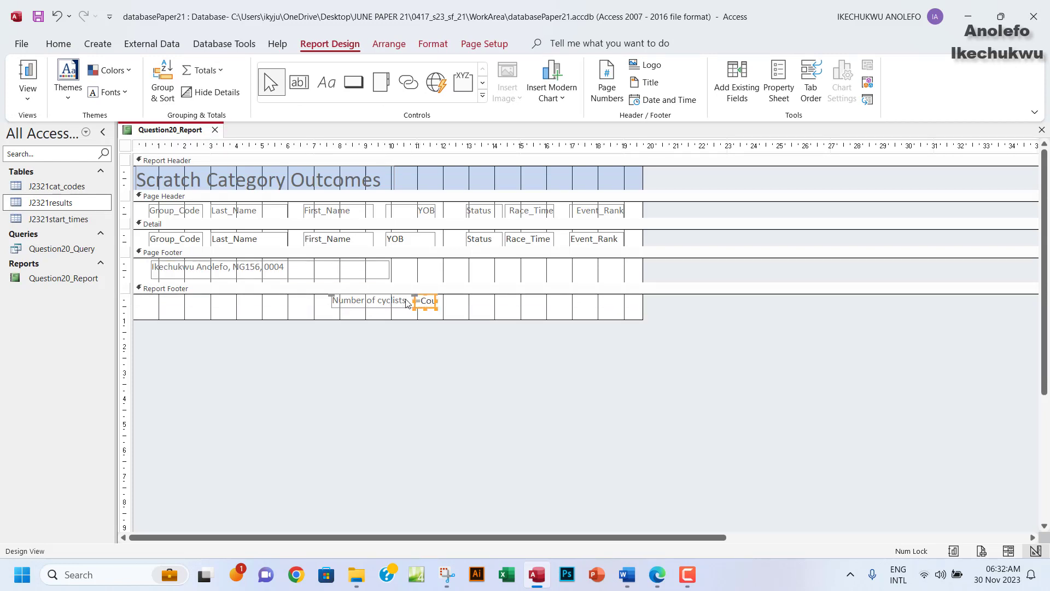
drag(437, 302, 463, 300)
Snip the Number of cyclists label with its =Count(*) box and copy the capture.
click(447, 574)
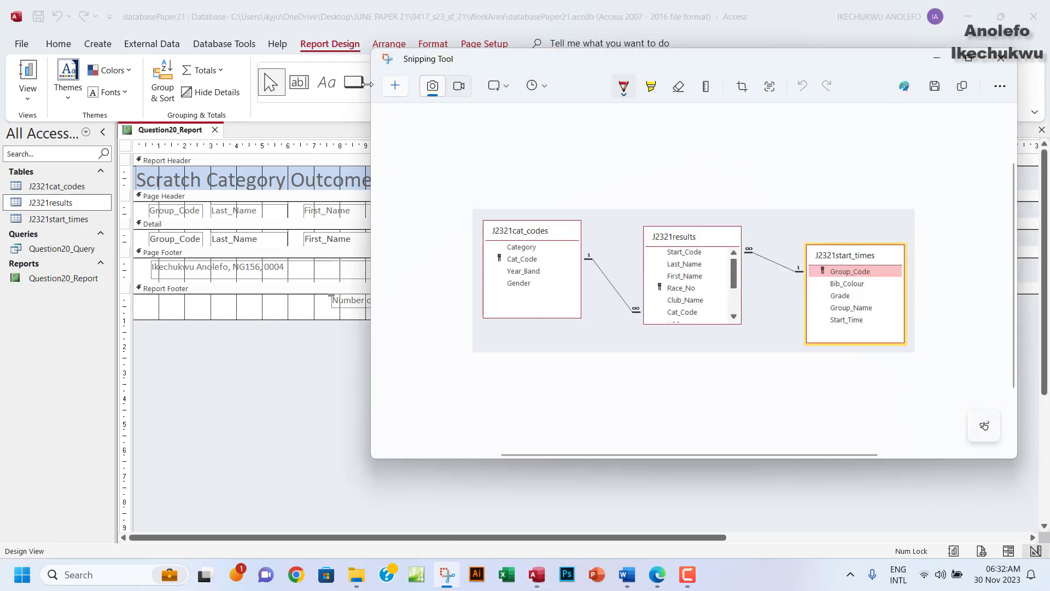
click(389, 87)
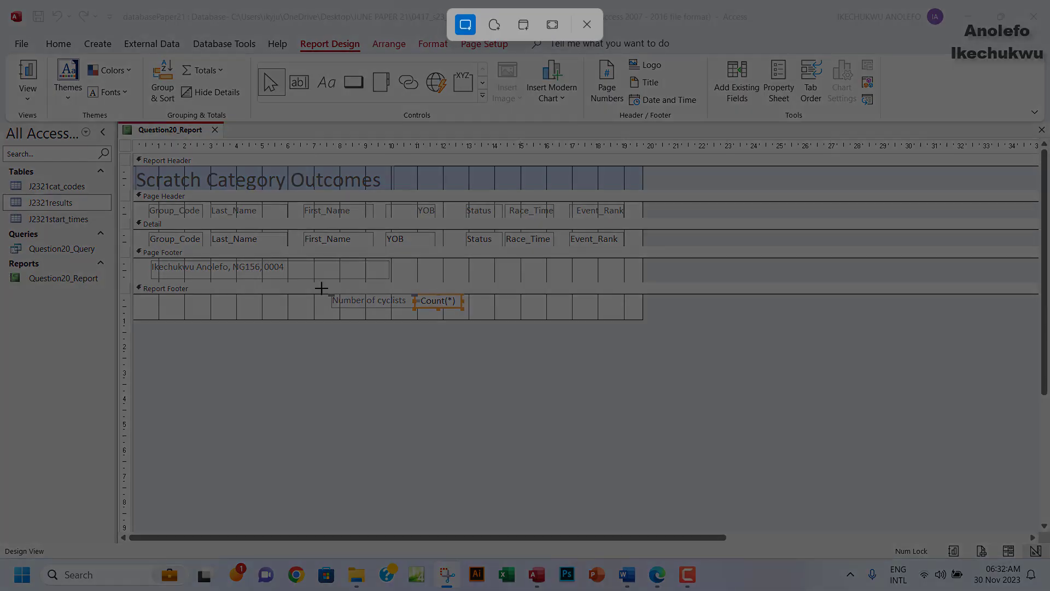
drag(347, 301, 473, 316)
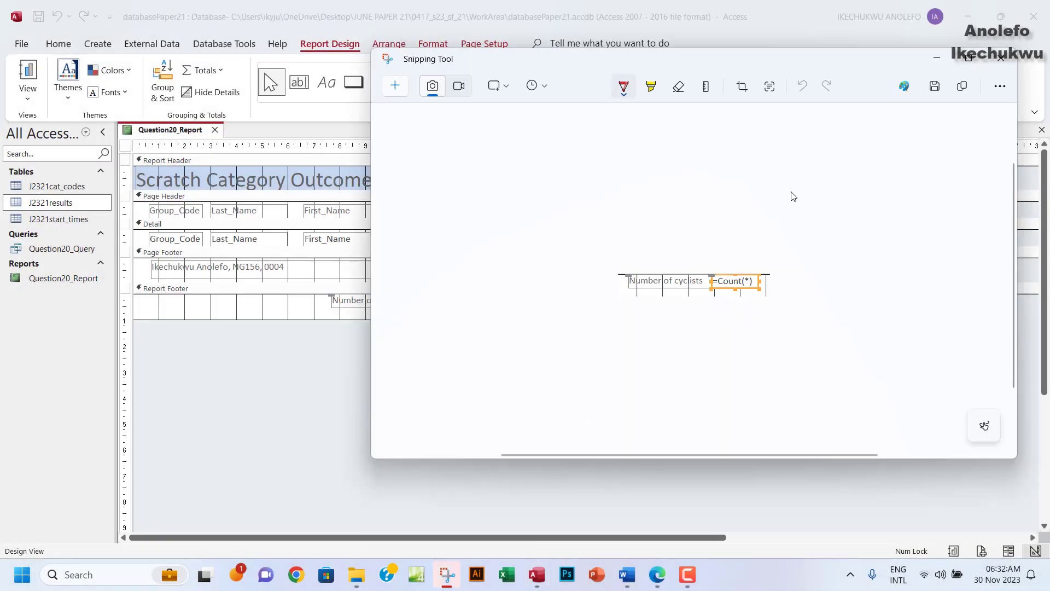
click(962, 86)
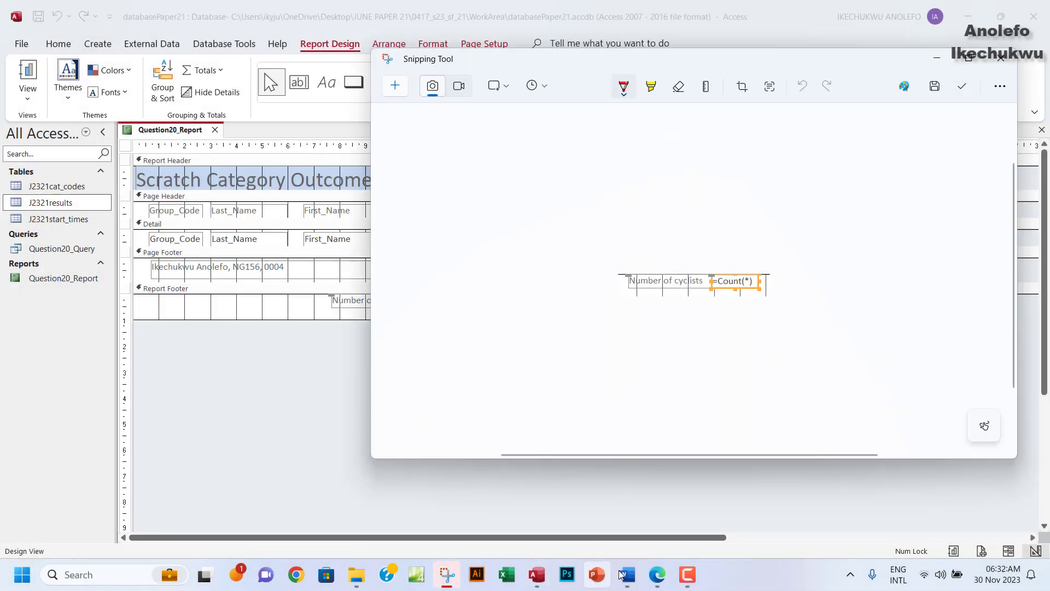
click(654, 577)
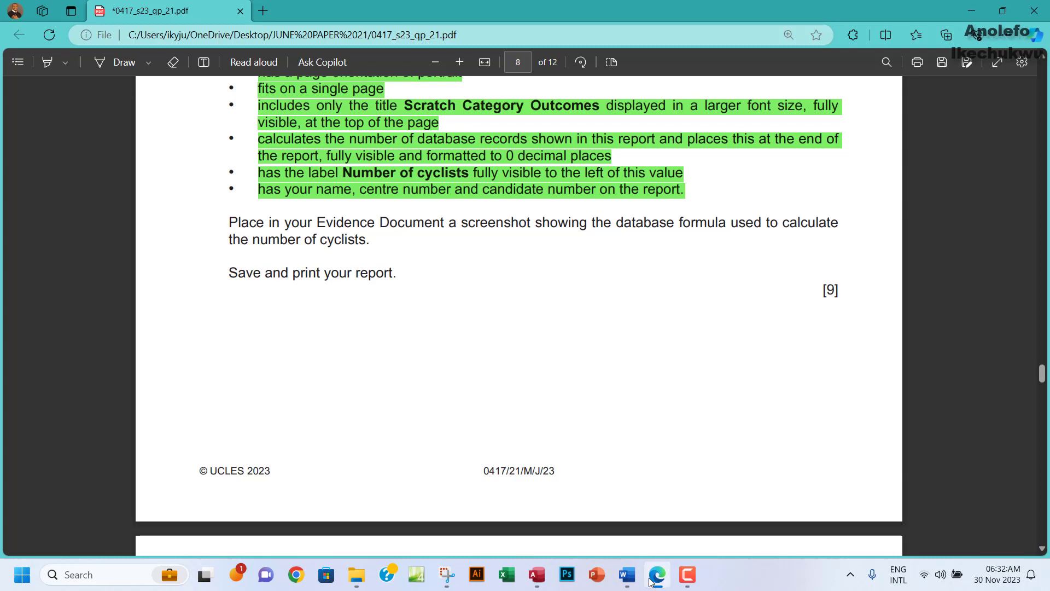
scroll(547, 328, up, 7)
scroll(574, 305, down, 5)
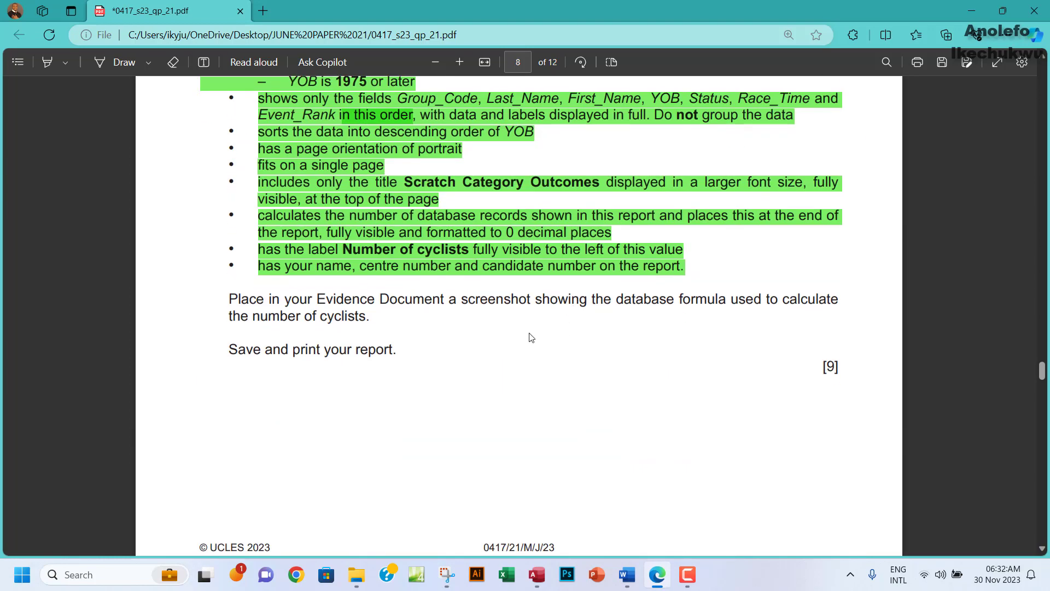
Paste the =Count(*) screenshot under 'Step 20 evidence:' in EVIDENCE0004.docx.
click(626, 574)
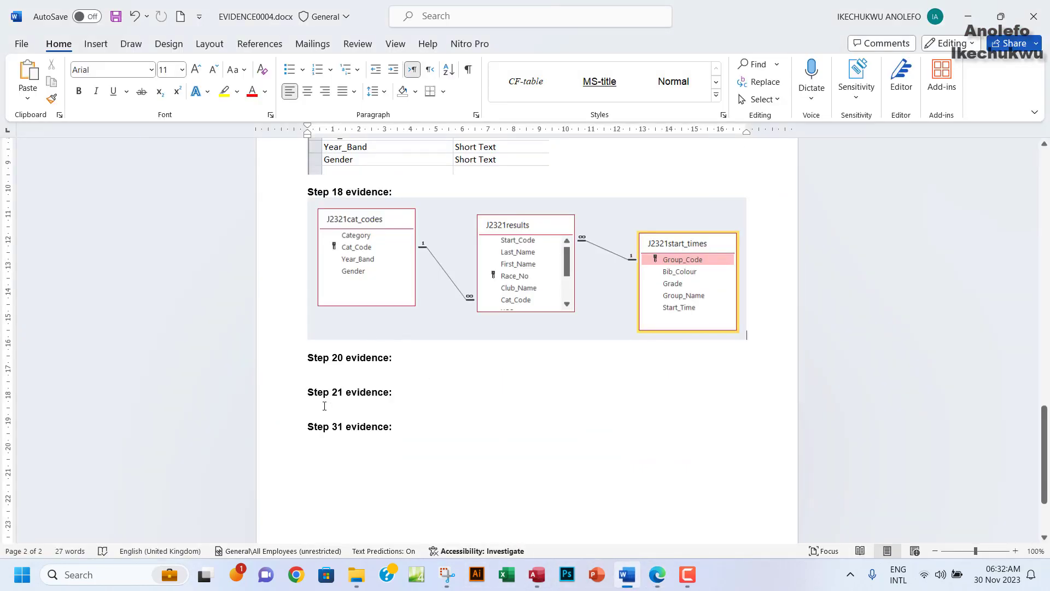
click(324, 368)
key(ctrl+v)
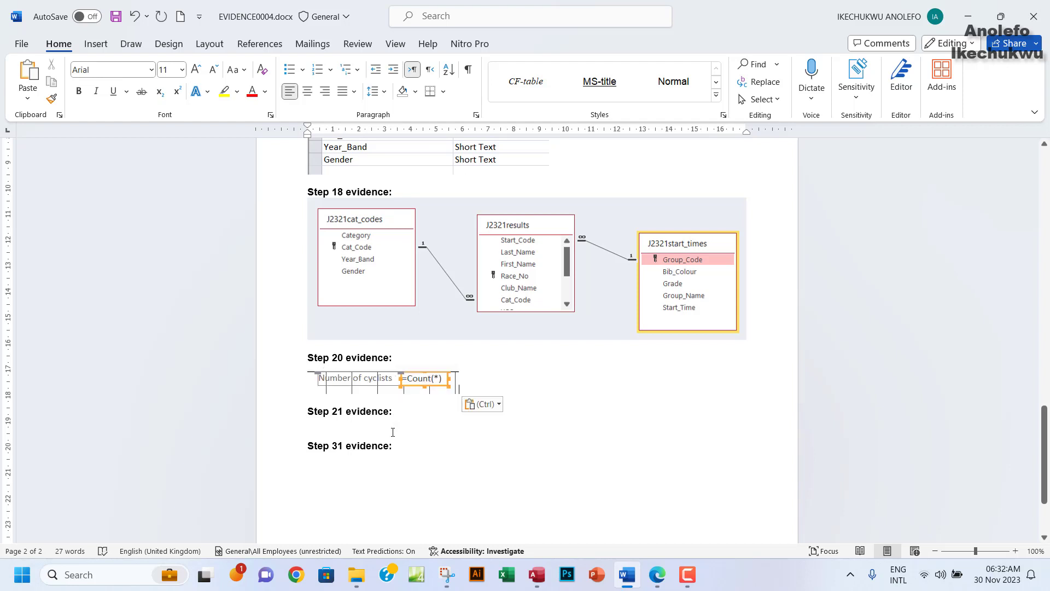
click(536, 575)
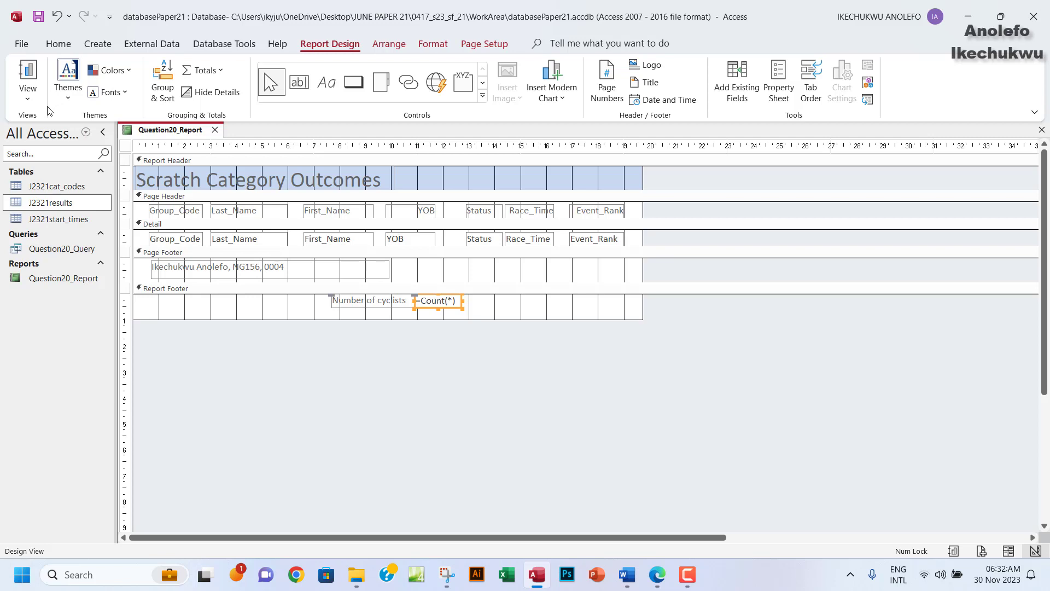
Enlarge the report header and title label, nudging the Scratch Category Outcomes title down.
click(28, 94)
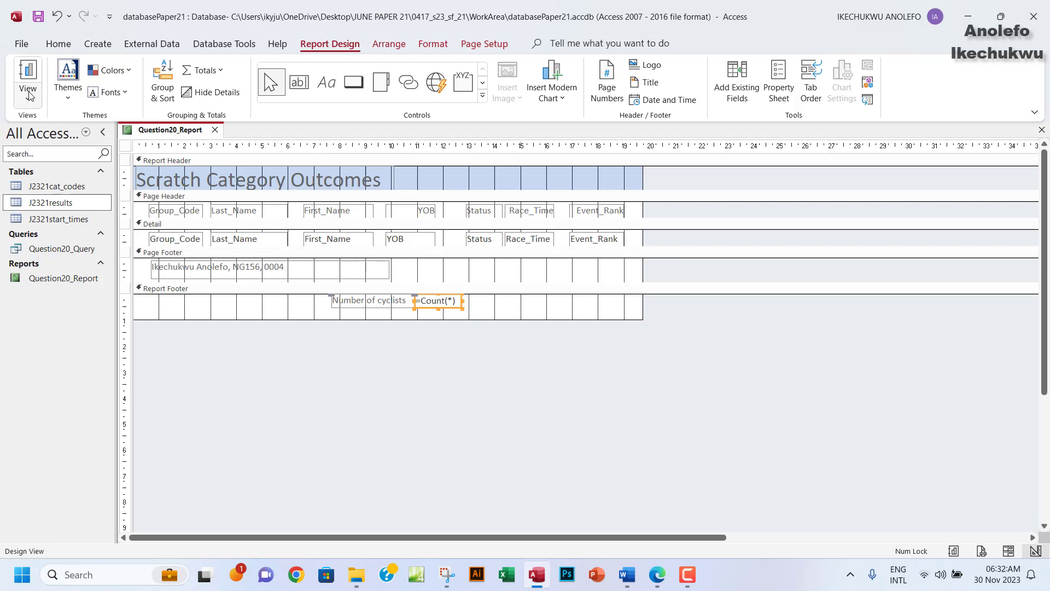
click(40, 130)
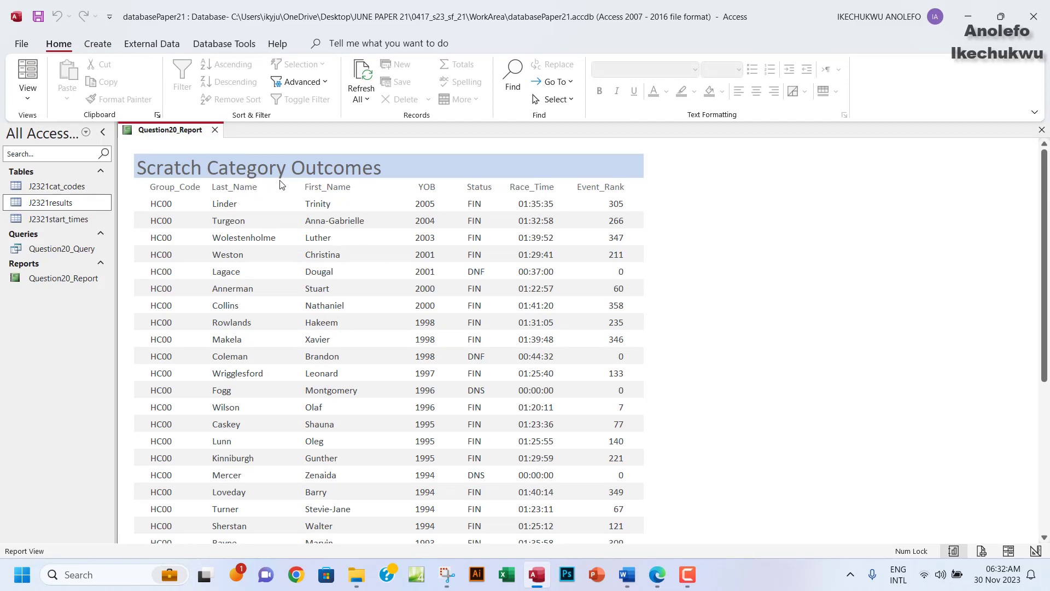
click(28, 93)
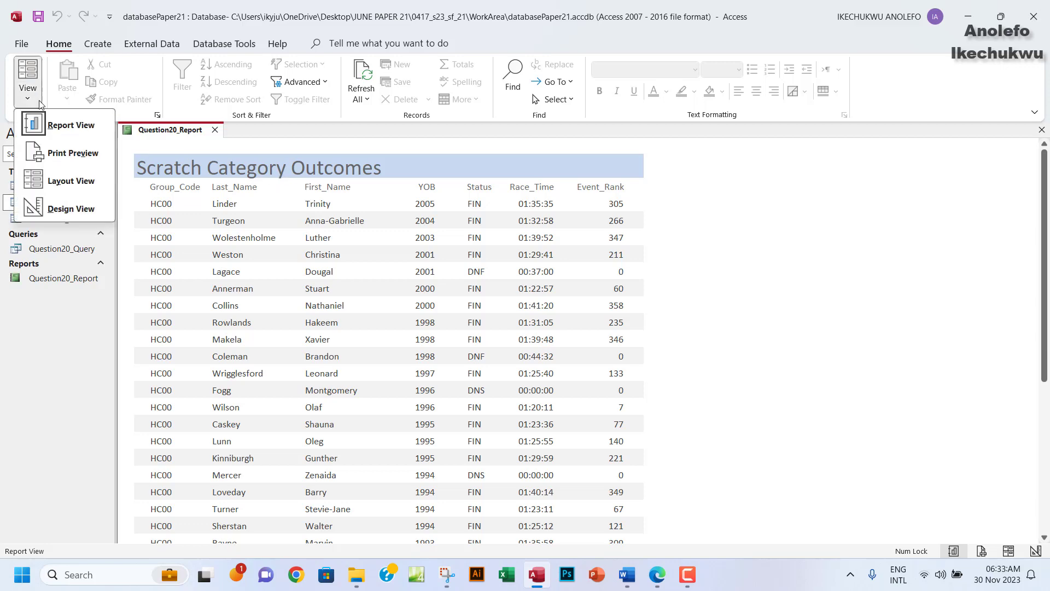
click(63, 209)
click(290, 188)
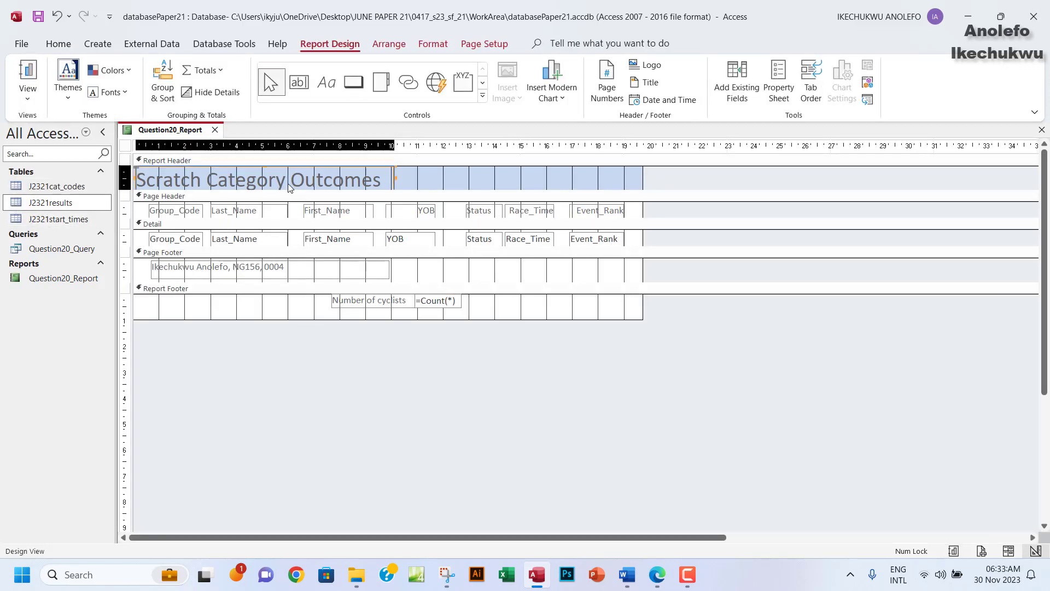
click(289, 187)
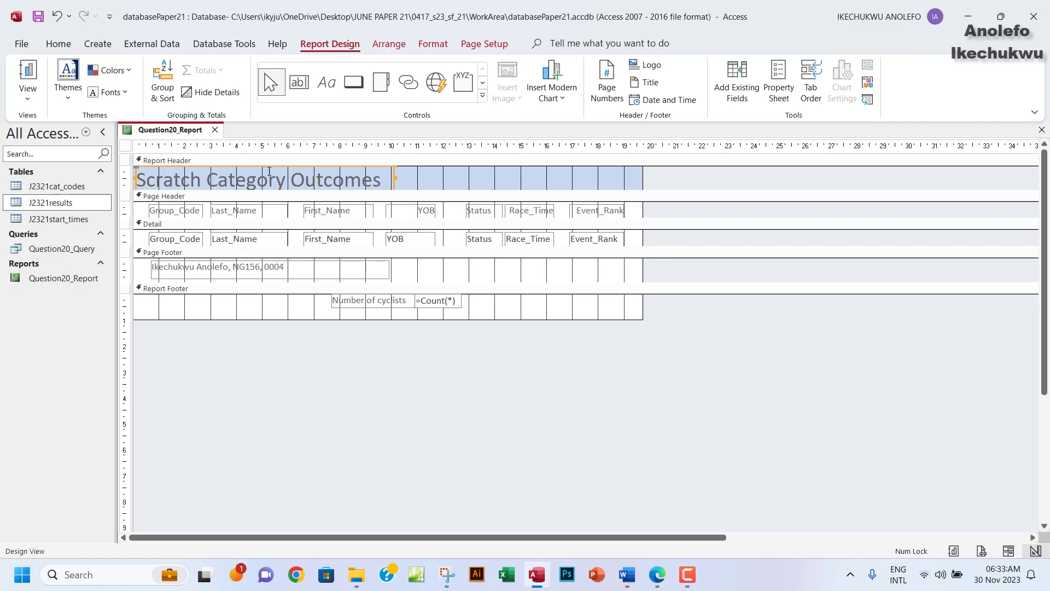
drag(272, 191, 276, 200)
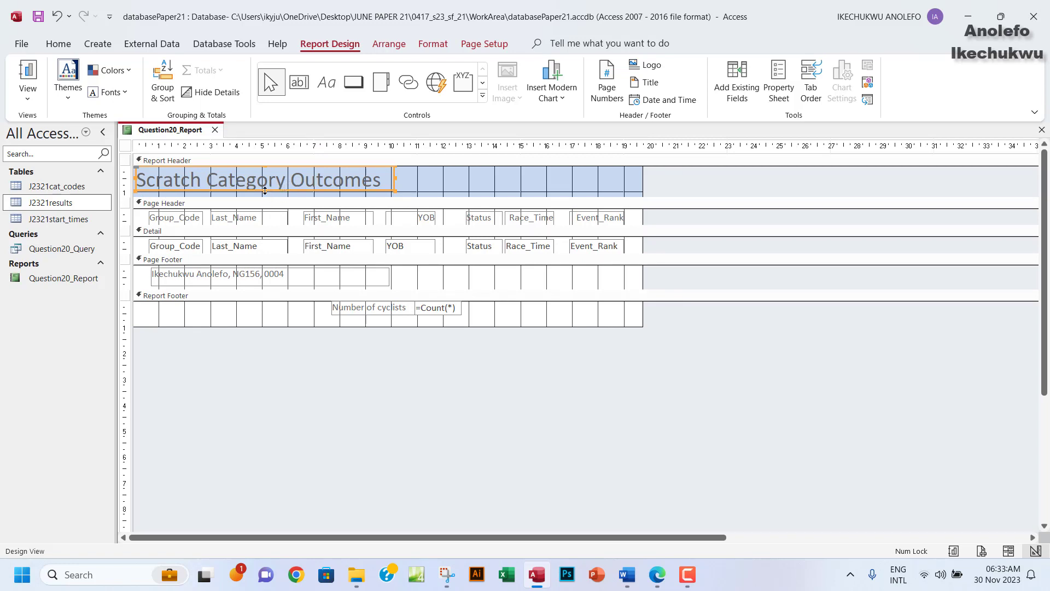
drag(265, 190, 266, 193)
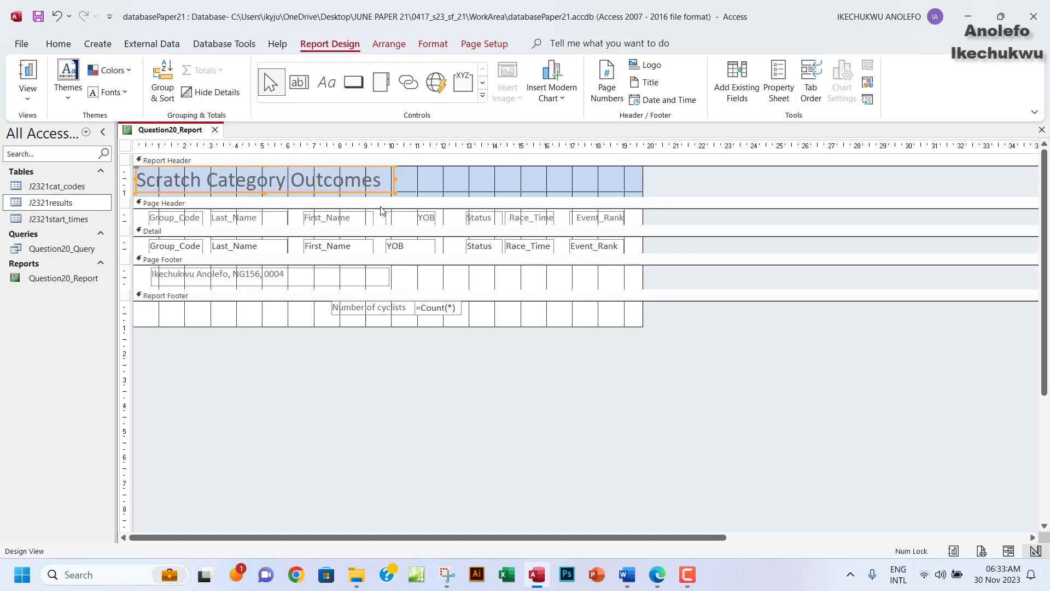
key(Down)
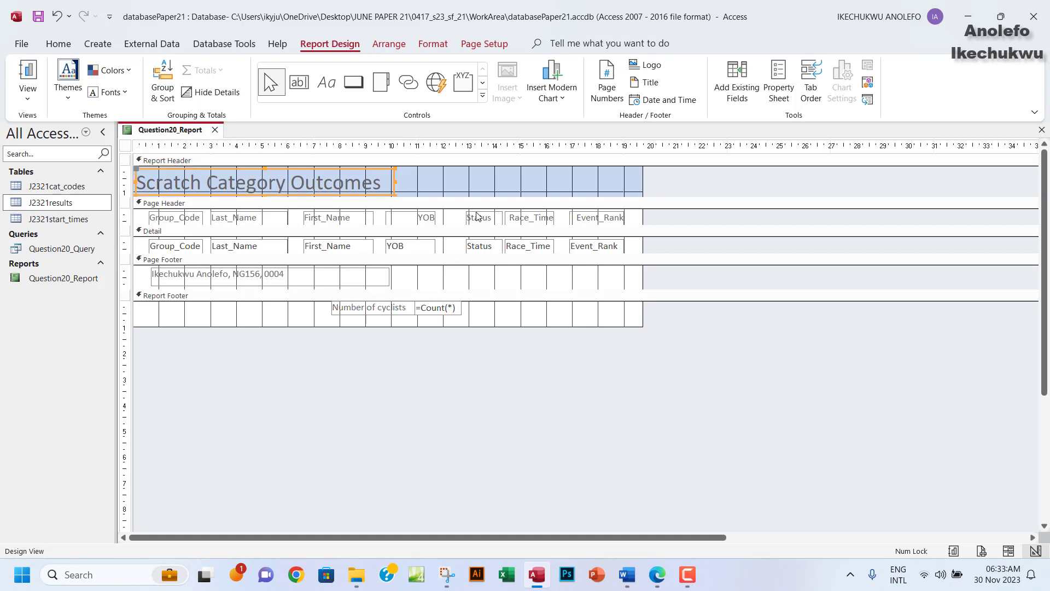
Show Question20_Report in Report View, scrolled up to its title.
click(28, 98)
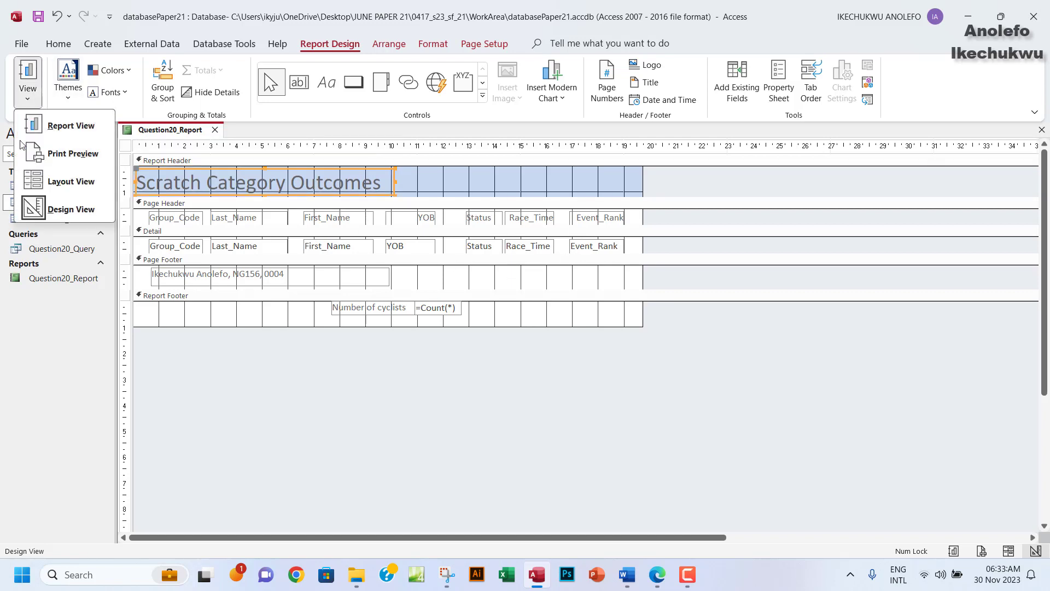
click(48, 123)
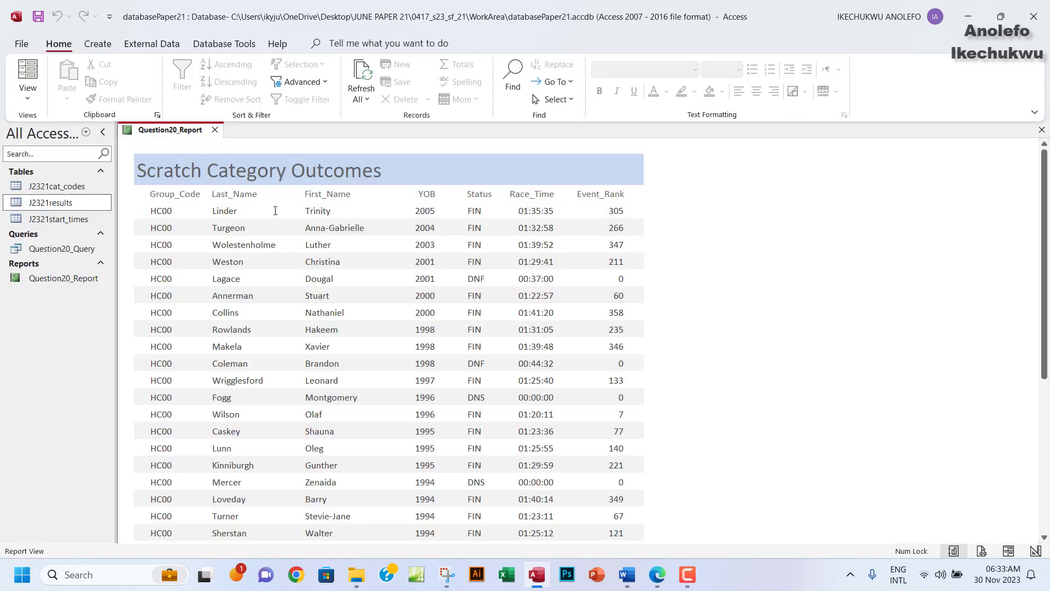
scroll(335, 259, down, 5)
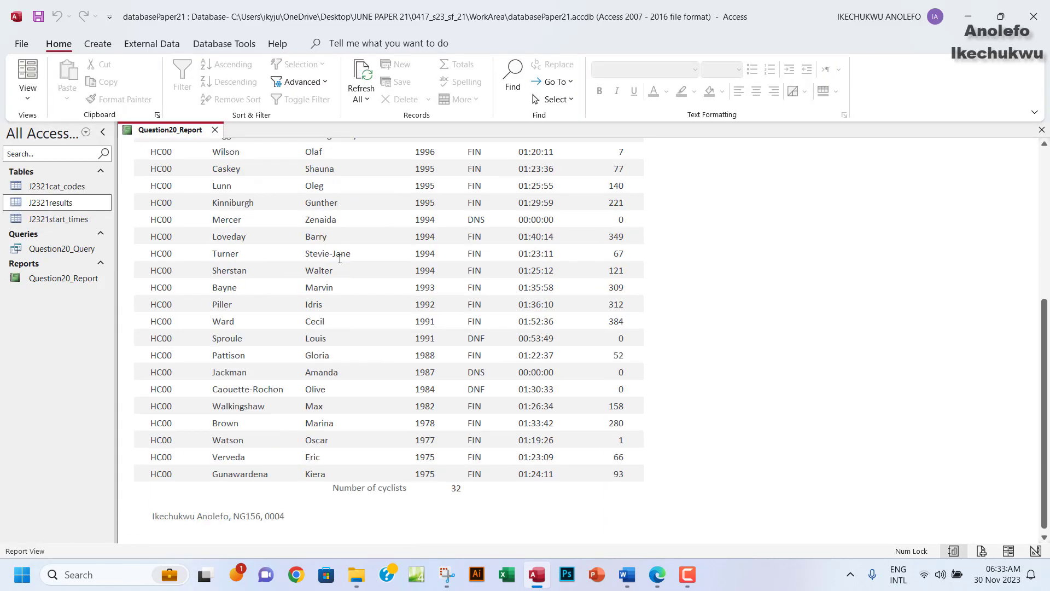
scroll(340, 258, up, 10)
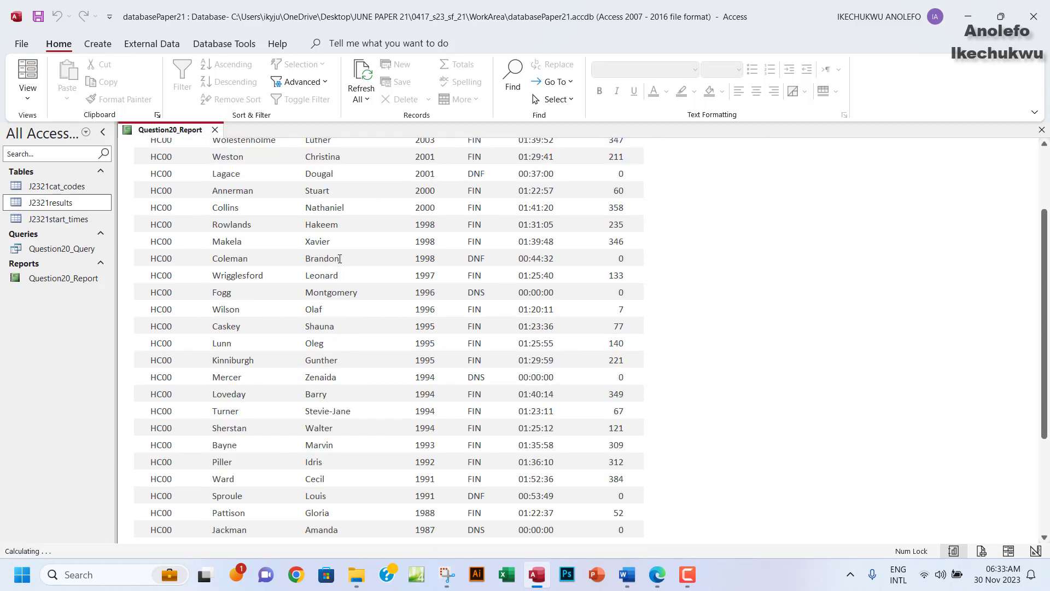
scroll(340, 258, up, 2)
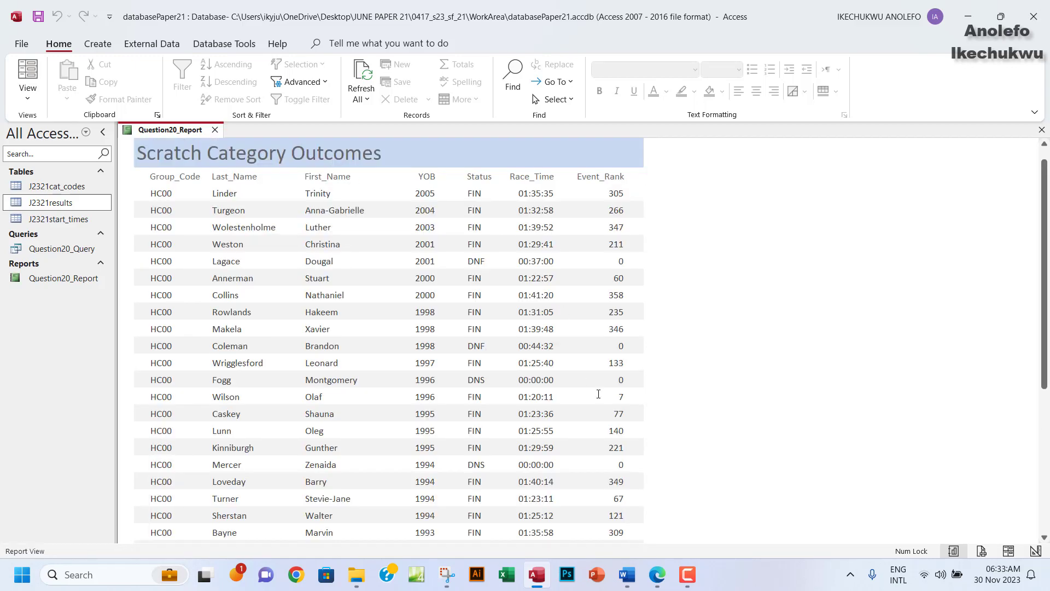
Highlight the 'Place in your Evidence Document… Save and print your report.' instructions green.
click(657, 575)
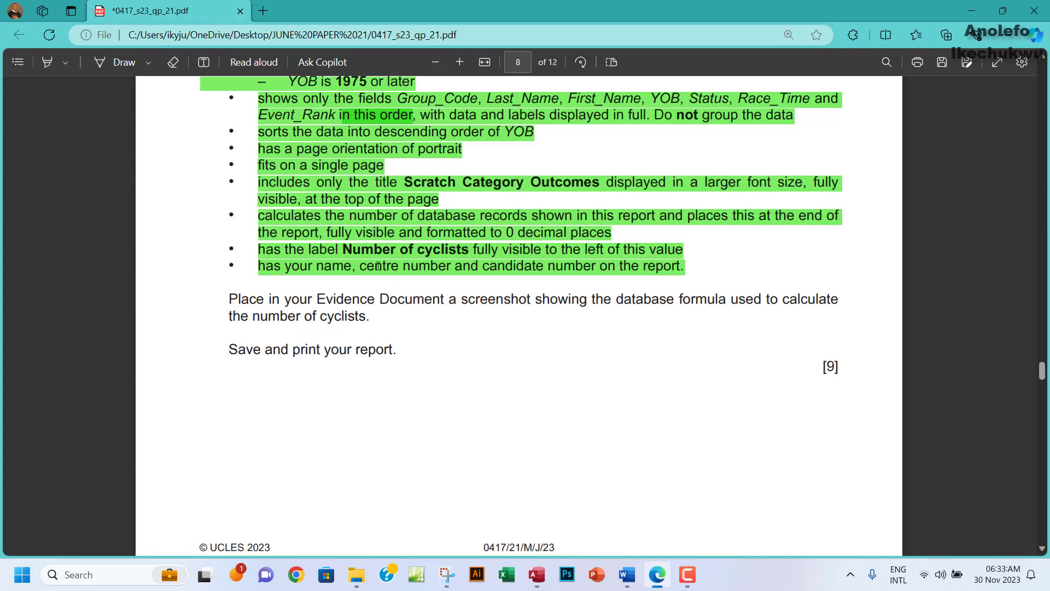
scroll(234, 188, down, 3)
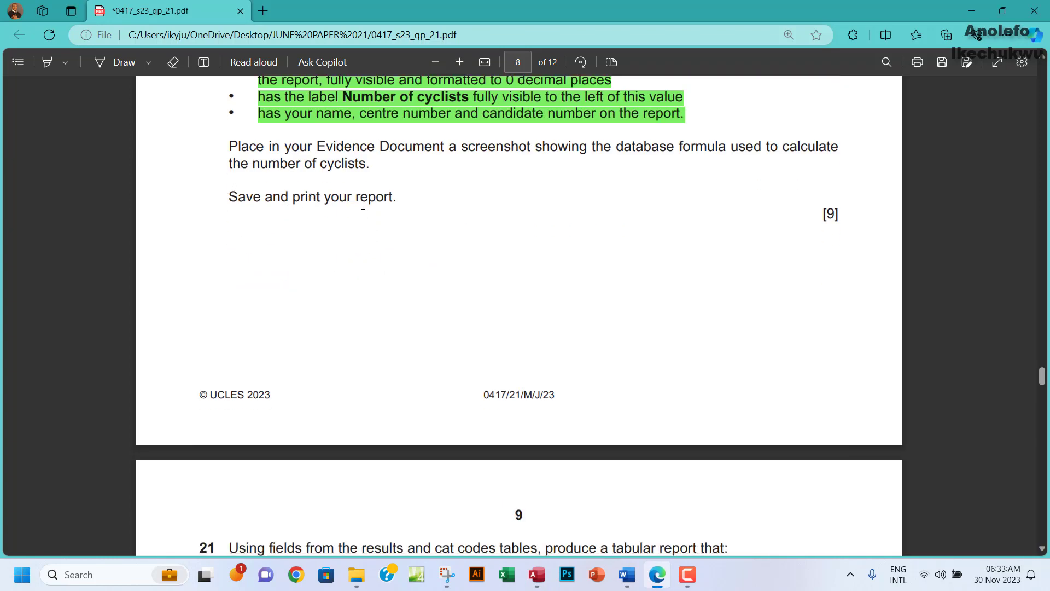
drag(230, 145, 400, 198)
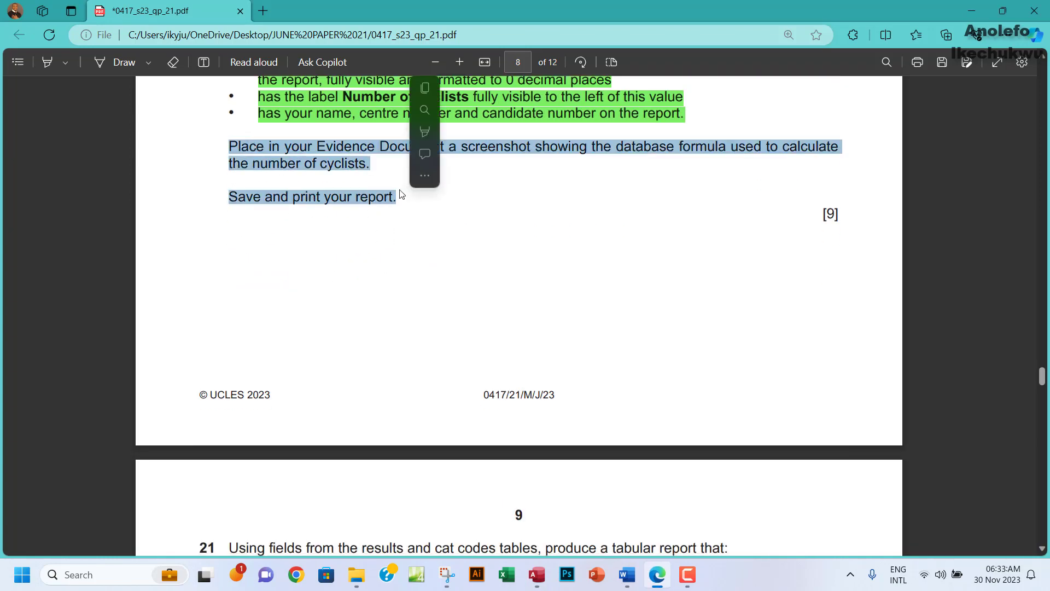
mouse_move(517, 140)
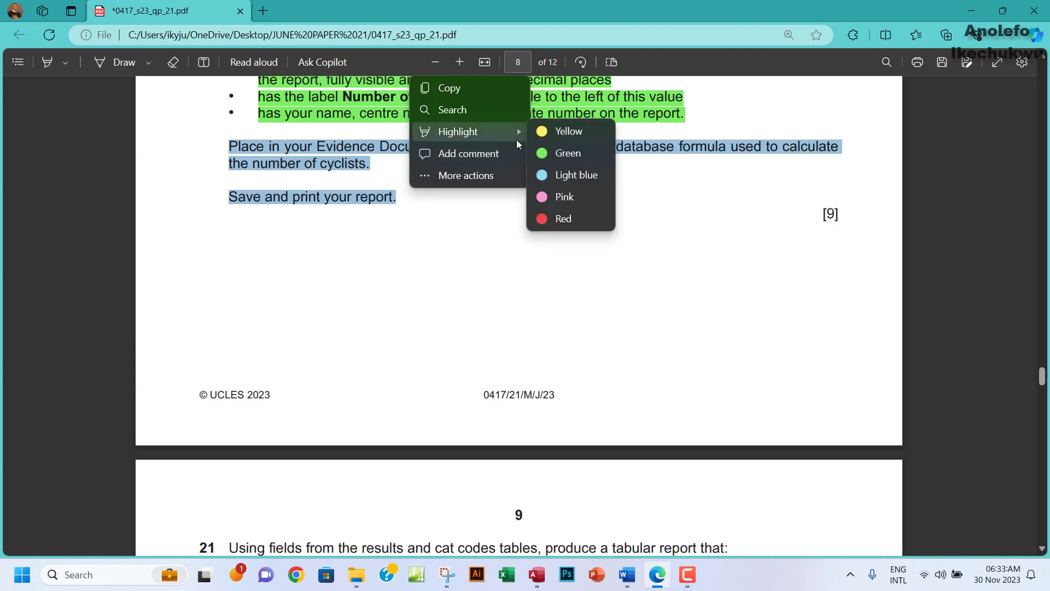
click(569, 154)
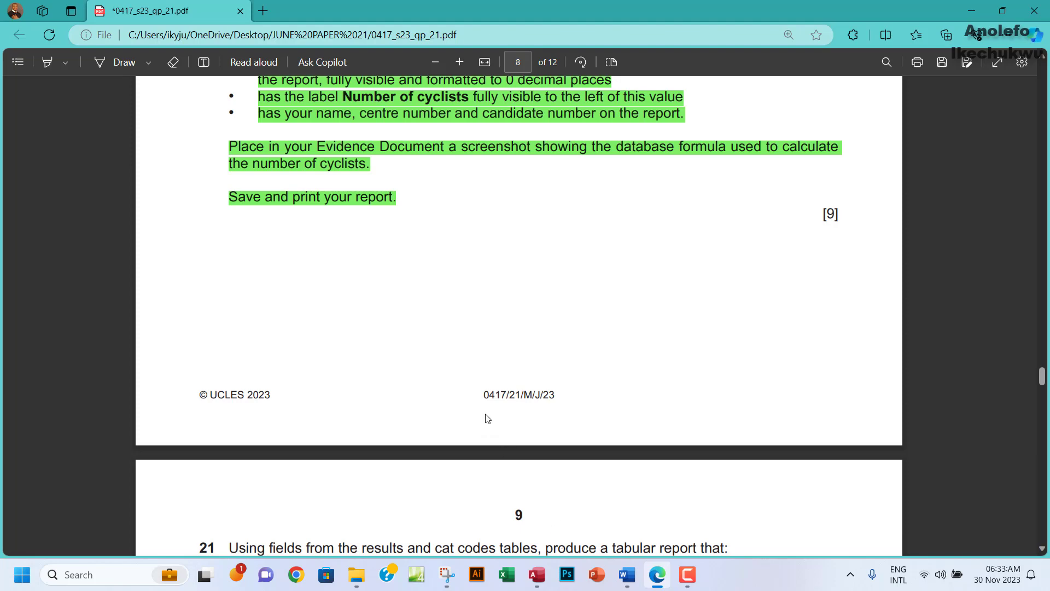
Show Question20_Report in Print Preview and scroll to confirm it fits one page with Number of cyclists 32.
click(538, 571)
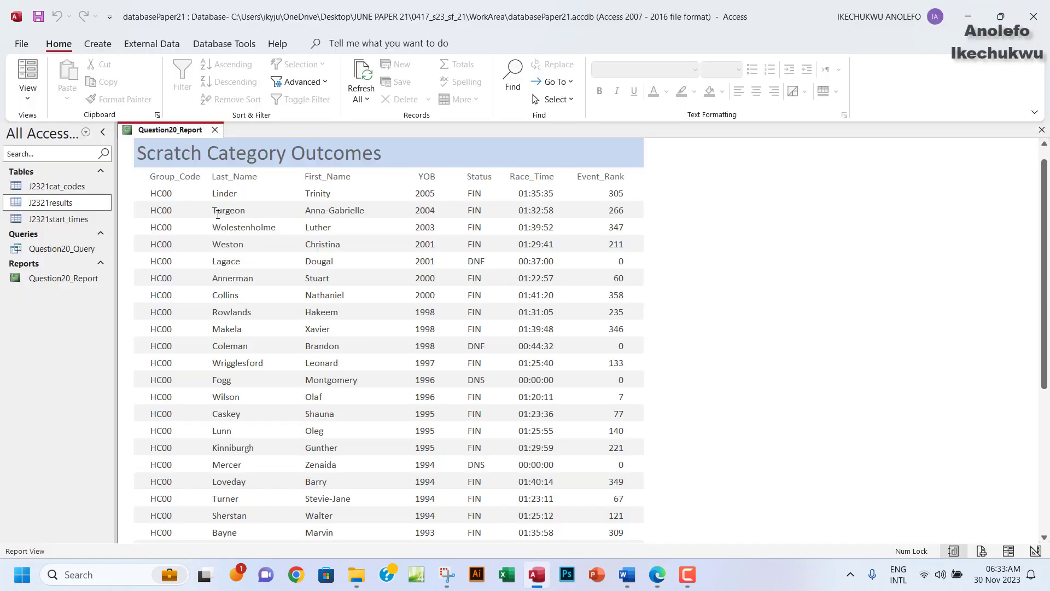
click(27, 98)
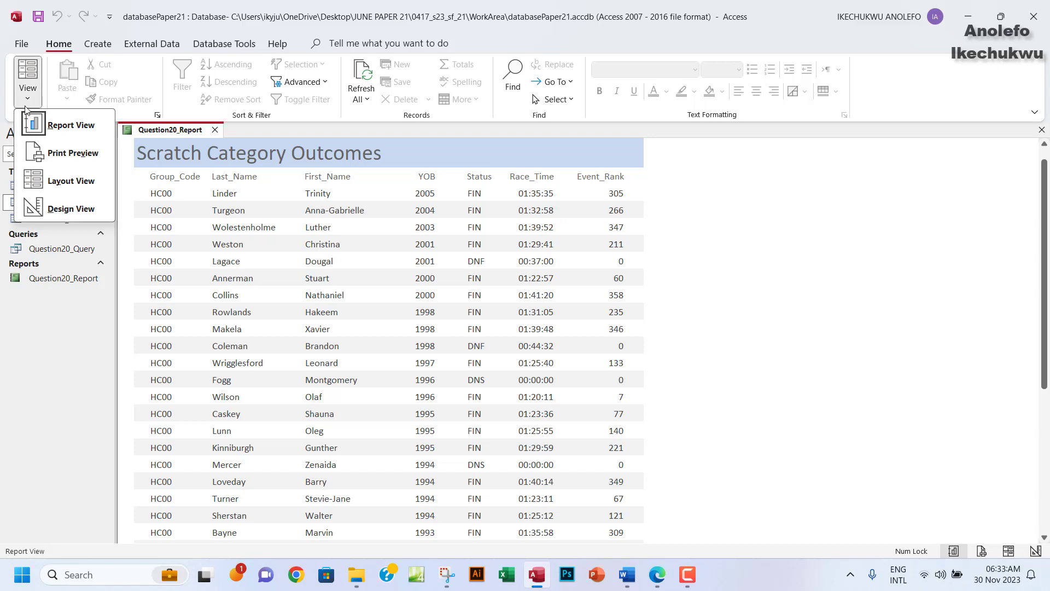
click(21, 44)
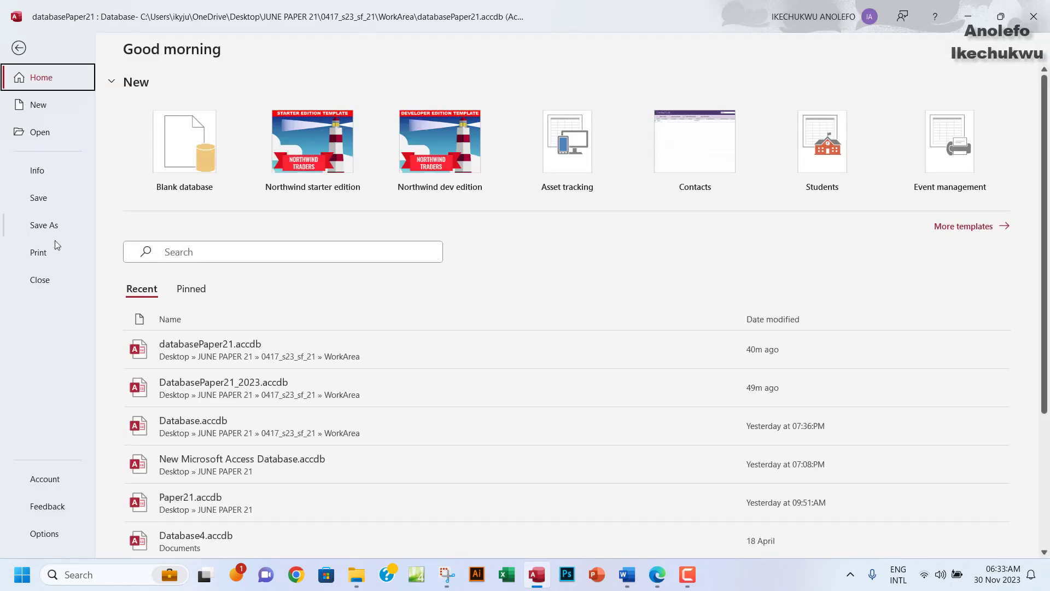
click(39, 252)
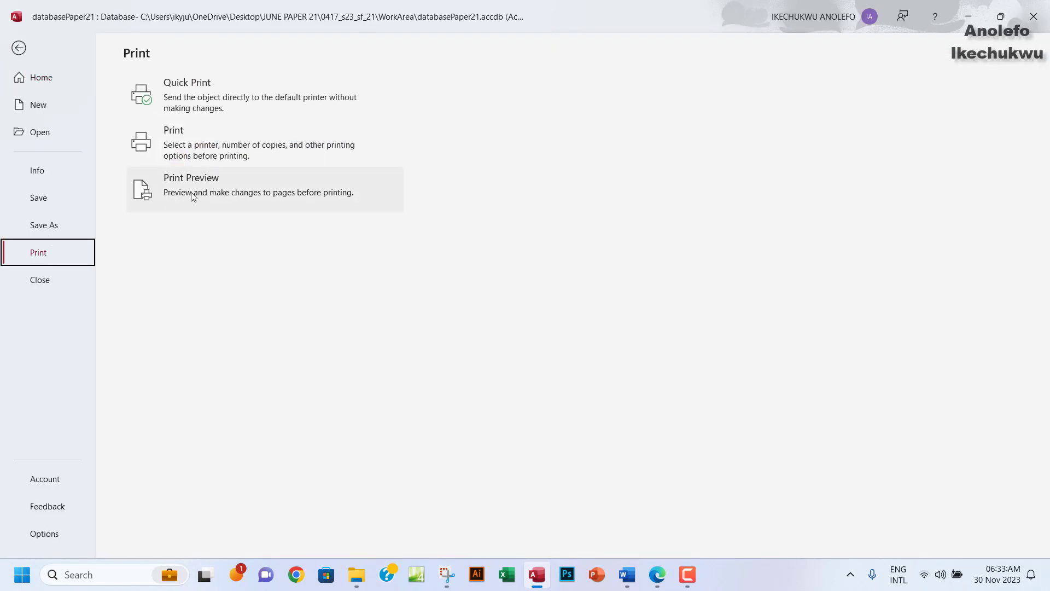
click(192, 197)
scroll(539, 332, up, 1)
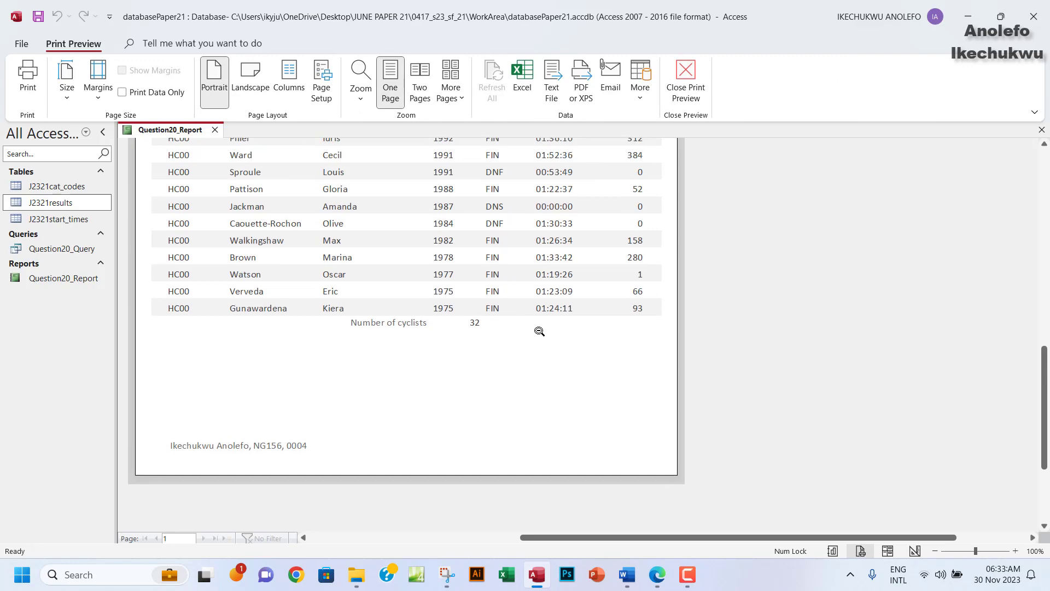
scroll(539, 331, up, 20)
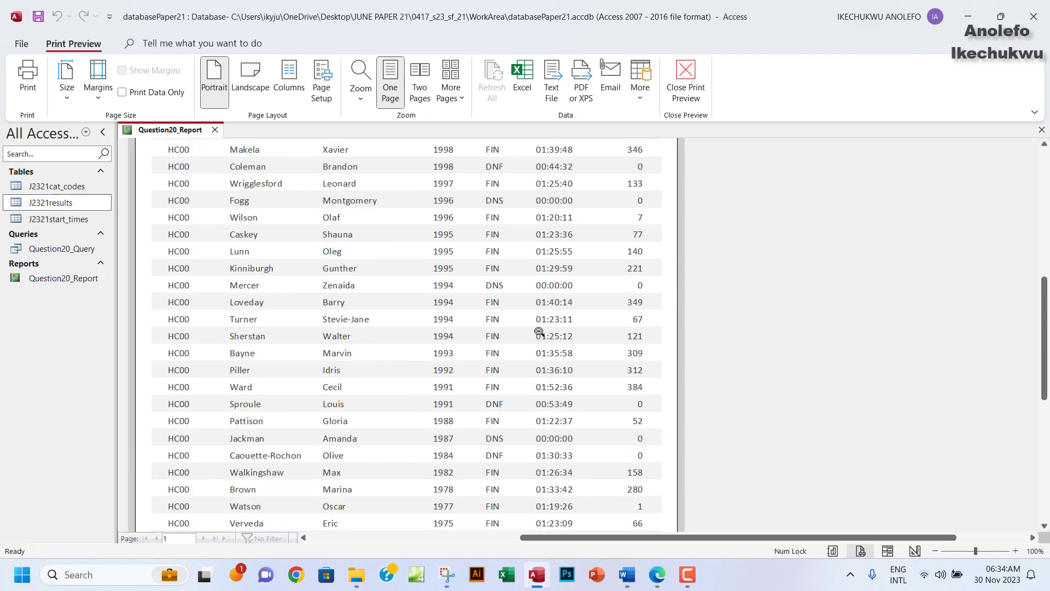
scroll(539, 332, down, 19)
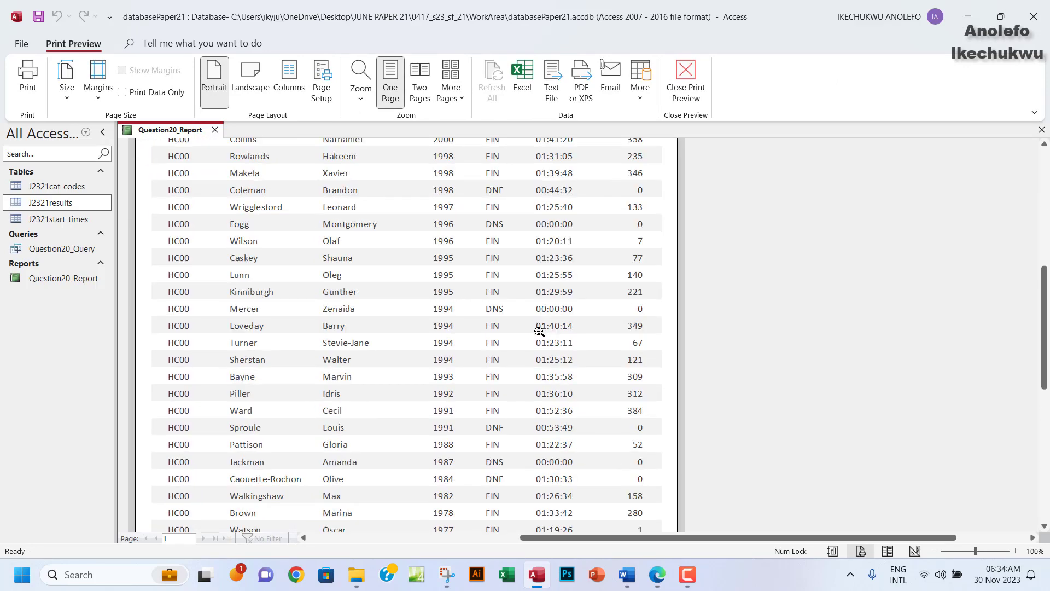
scroll(540, 331, down, 3)
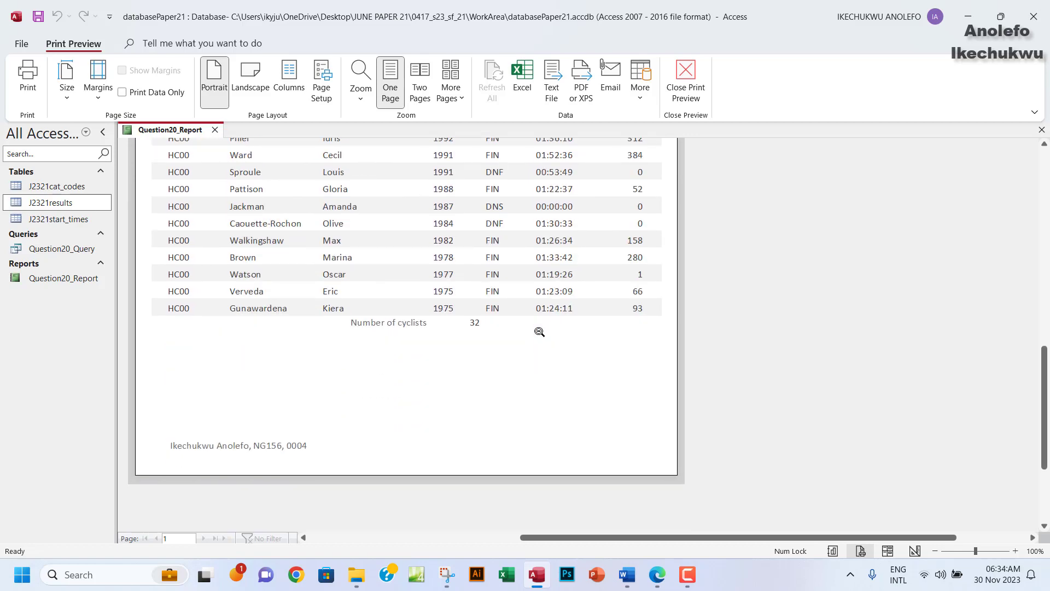
scroll(539, 332, up, 20)
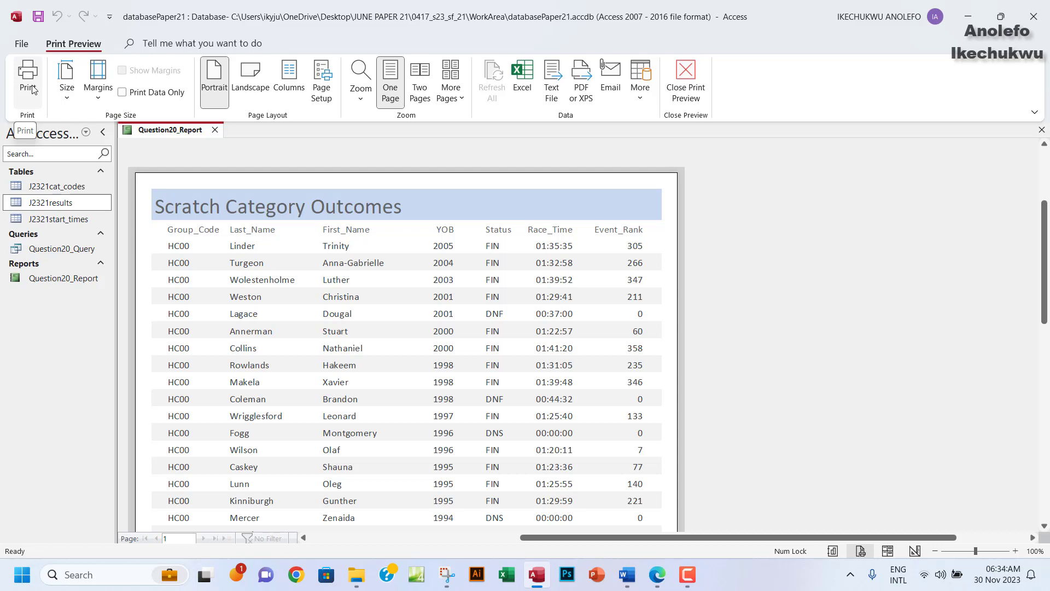
scroll(450, 342, down, 3)
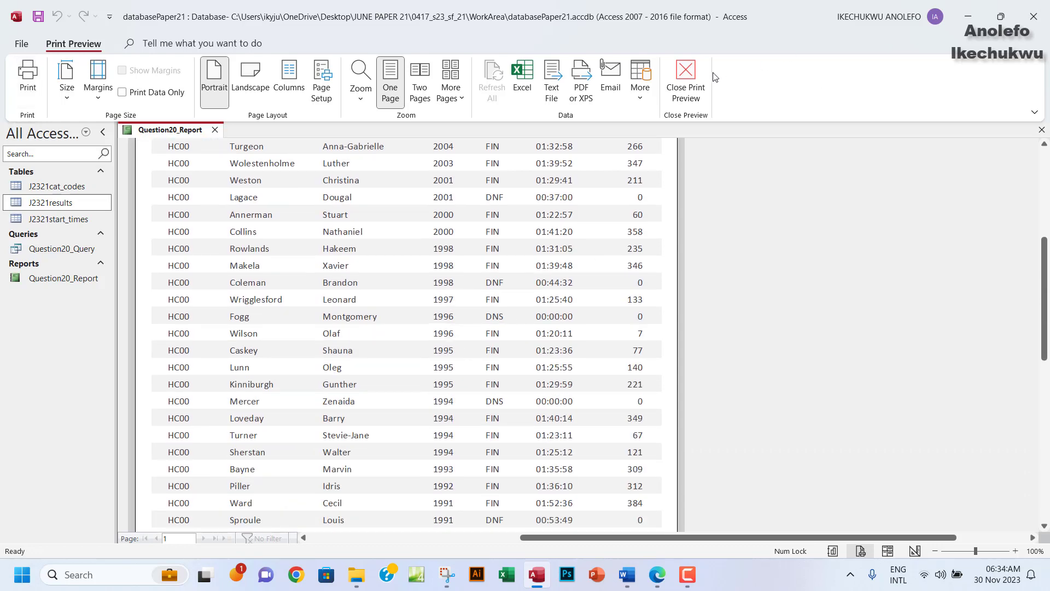
Close the print preview and Question20_Report, saving its design, then return to the exam PDF.
click(695, 91)
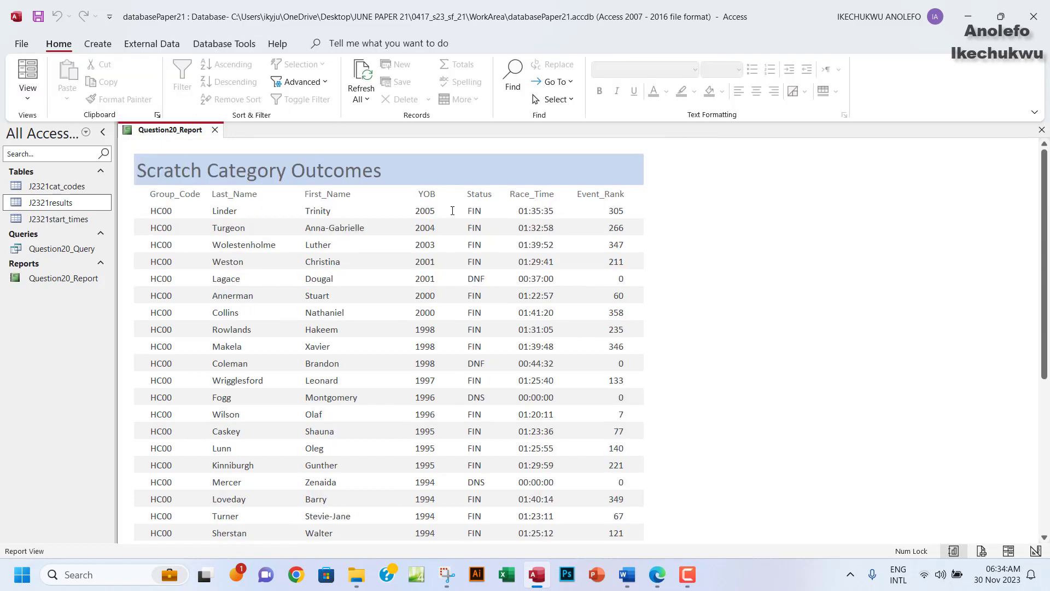
click(1042, 130)
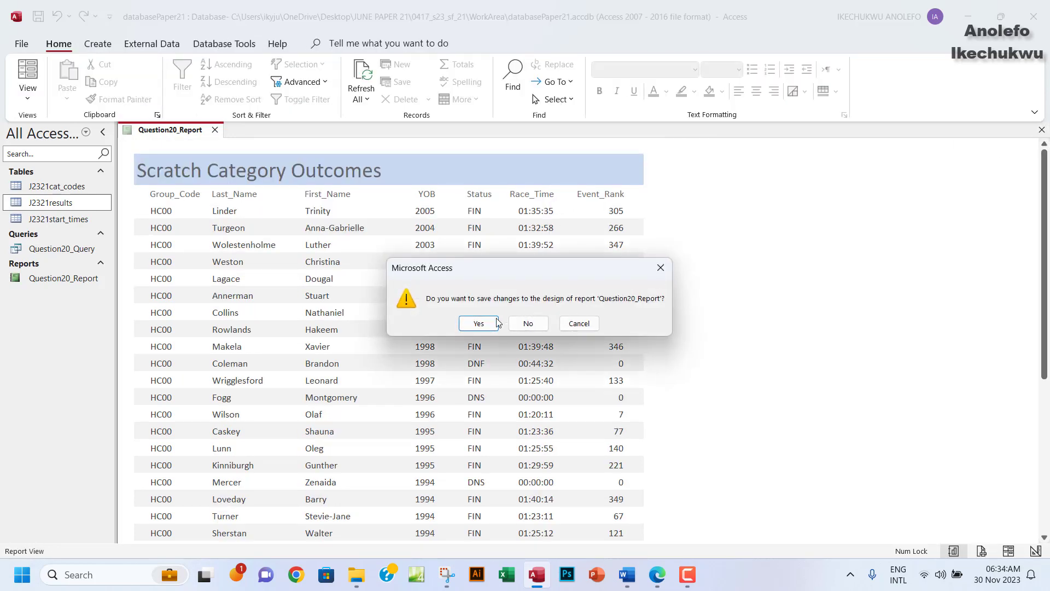
click(488, 321)
click(657, 573)
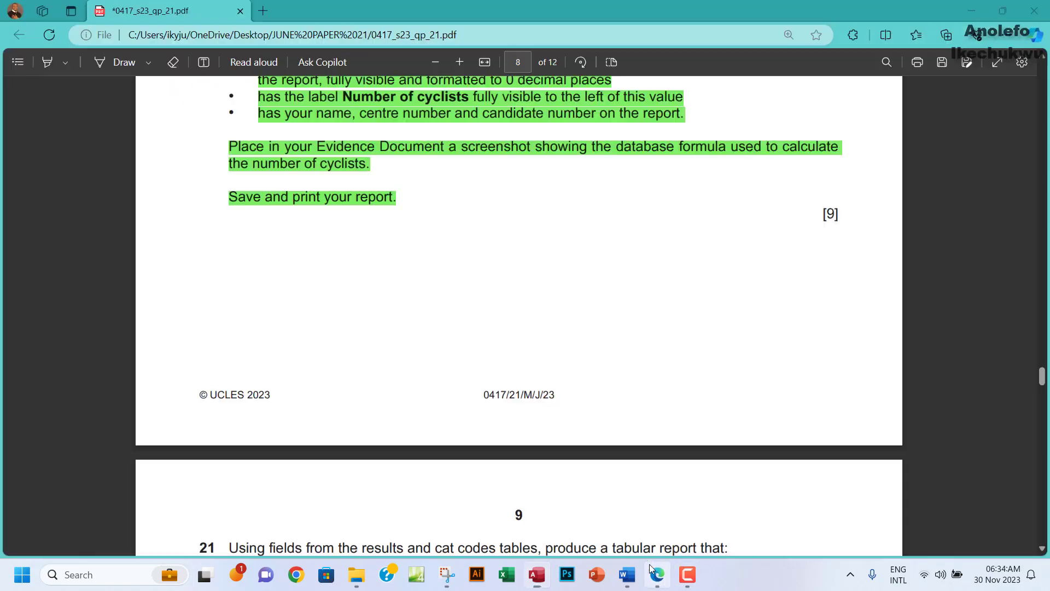
Highlight 'results', 'cat codes' and 'tabular' in green in question 21.
scroll(394, 184, down, 7)
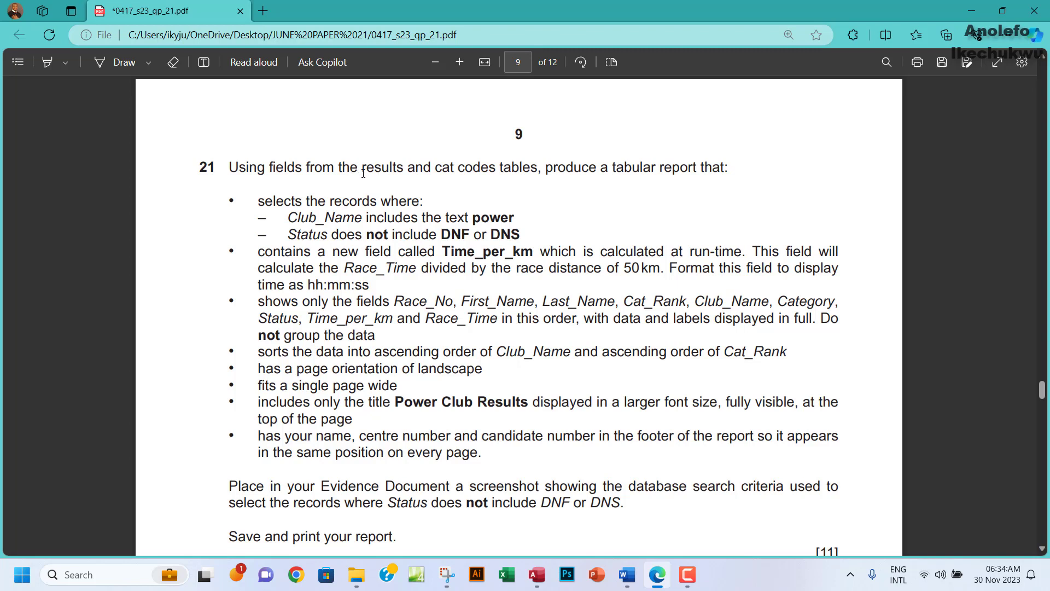
drag(363, 173, 408, 173)
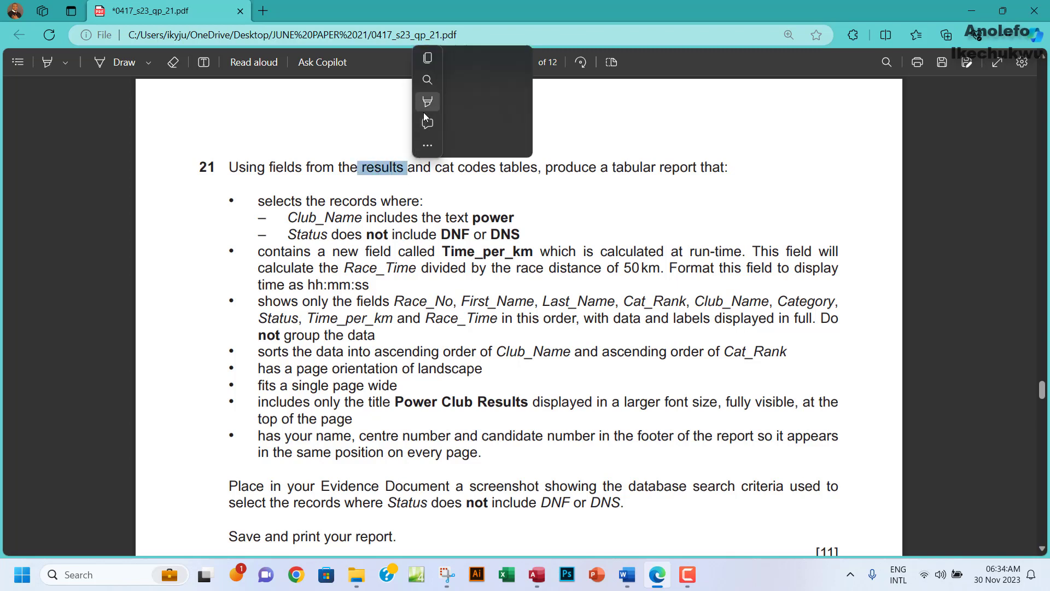
mouse_move(424, 113)
mouse_move(498, 103)
click(569, 122)
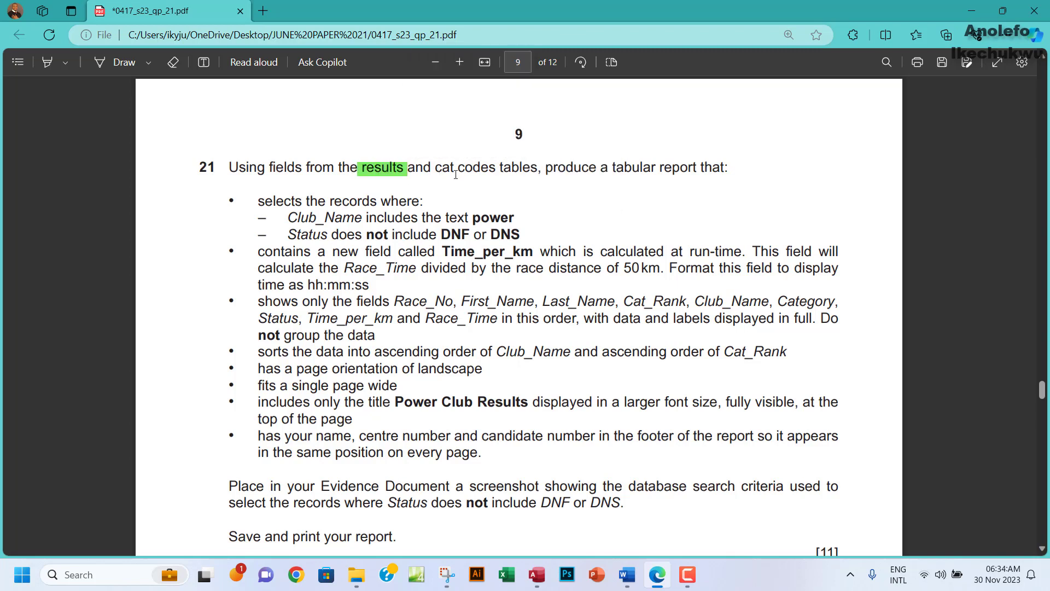
drag(438, 169, 491, 171)
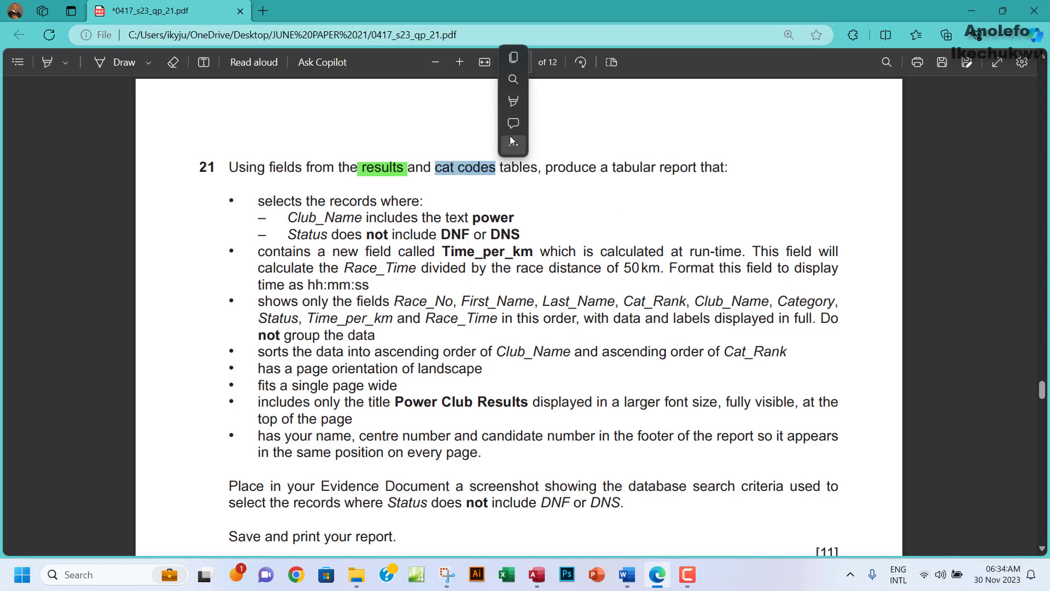
mouse_move(592, 108)
click(636, 123)
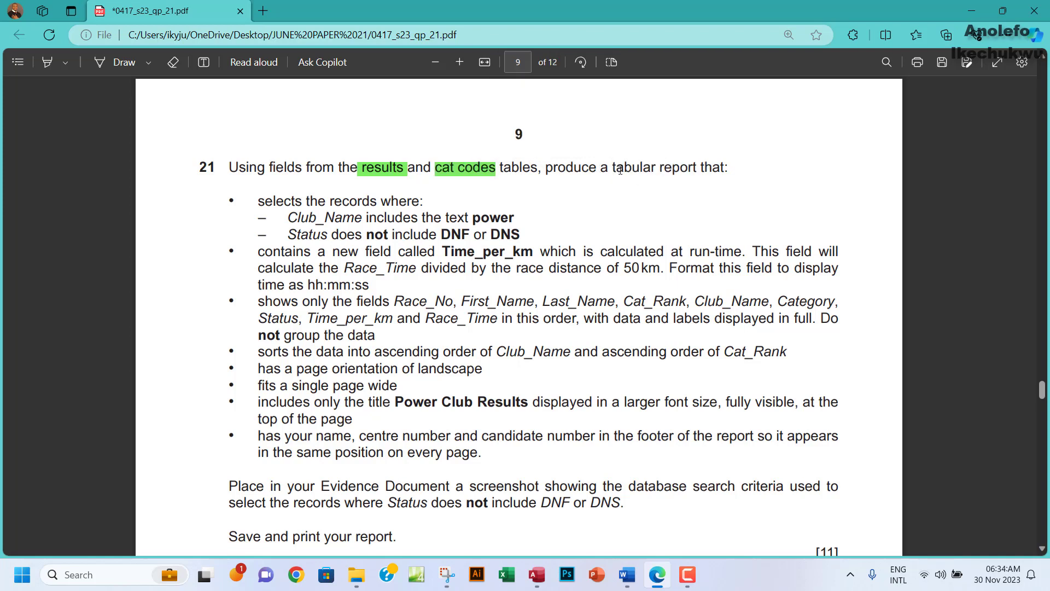
drag(612, 169, 658, 169)
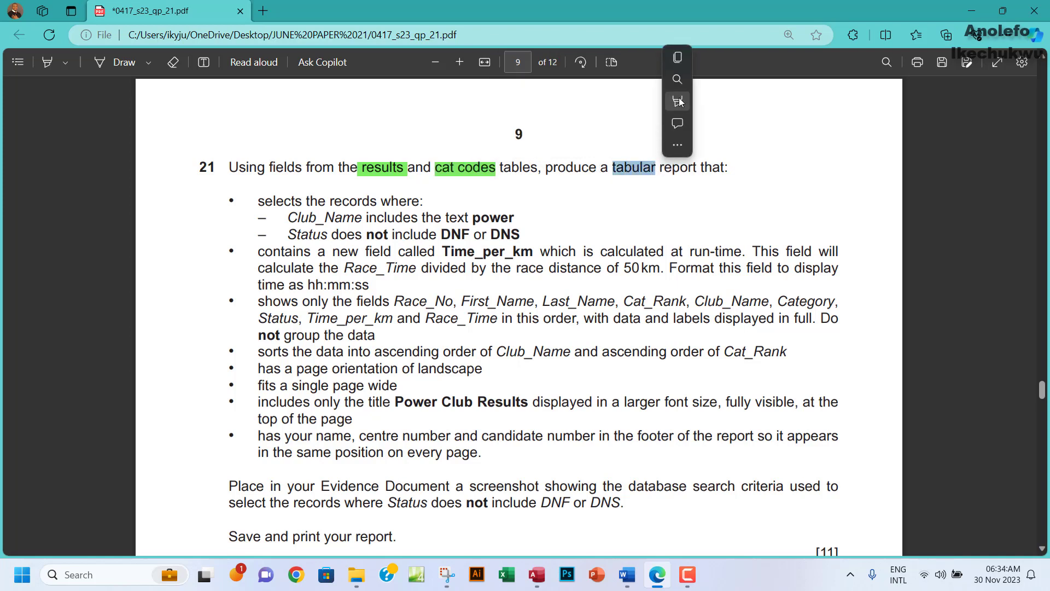
mouse_move(737, 105)
click(822, 126)
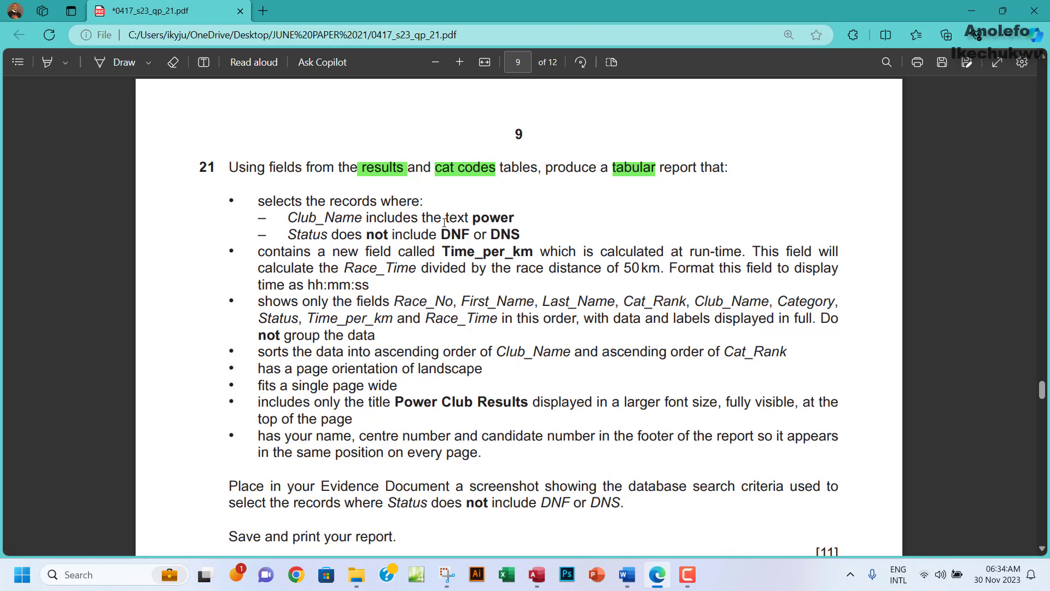
Select and deselect 'power', the required field names and the Time_per_km bullet while reading question 21.
drag(472, 217, 513, 217)
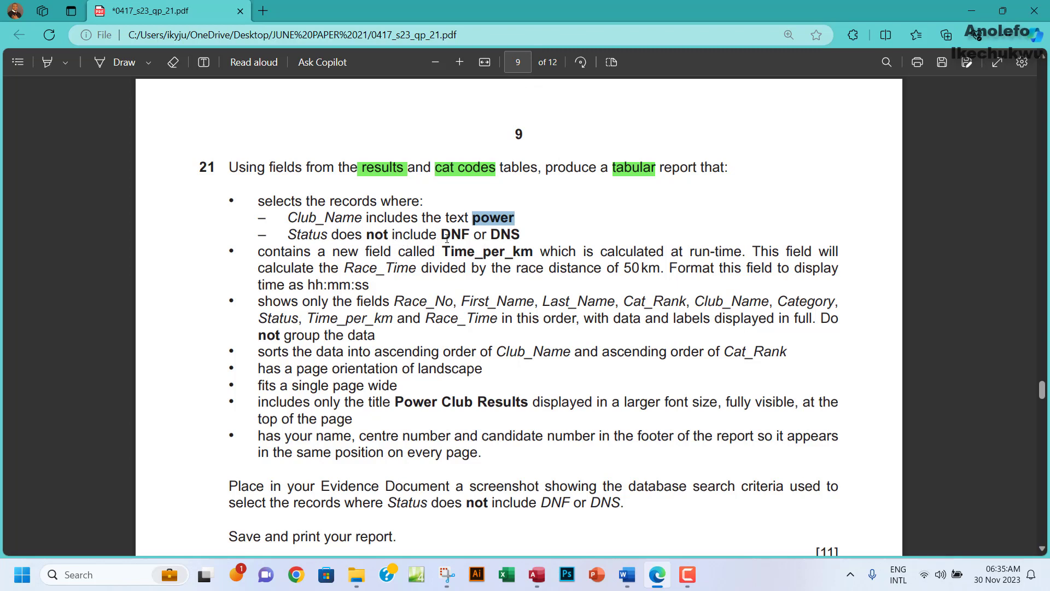
click(478, 247)
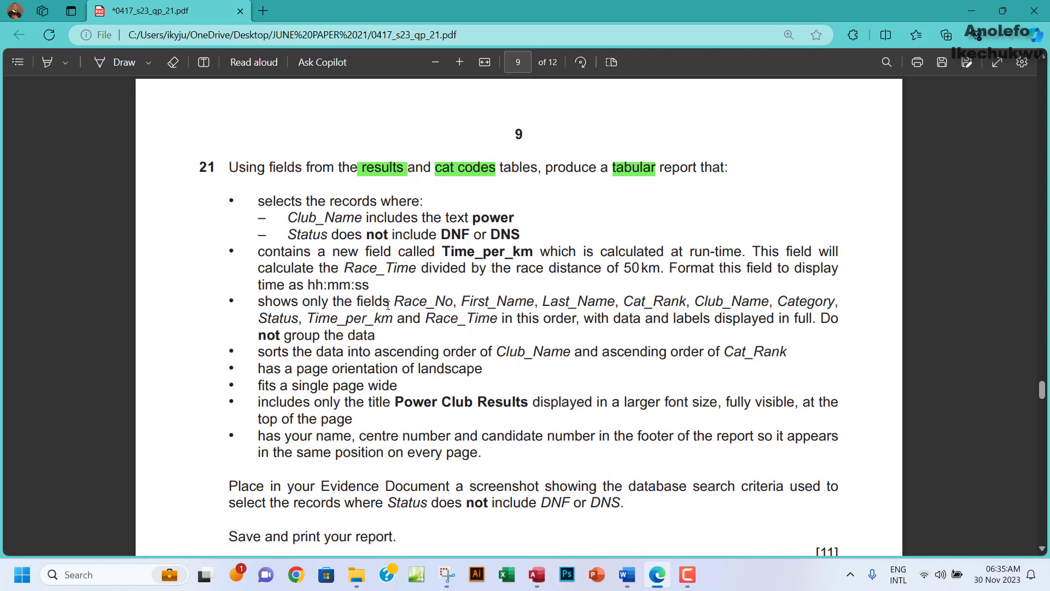
drag(395, 302, 506, 302)
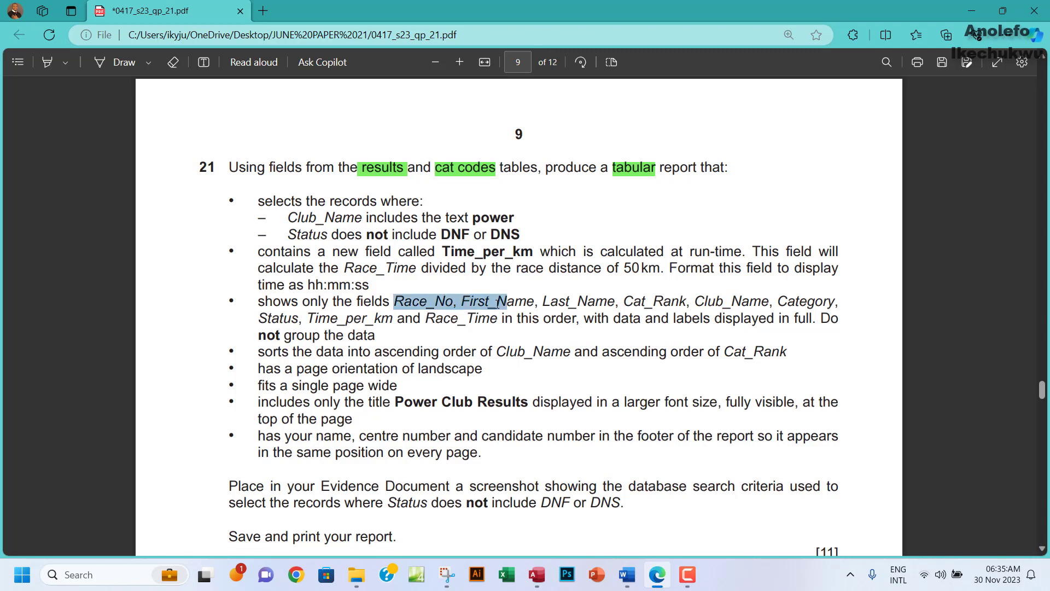
click(307, 289)
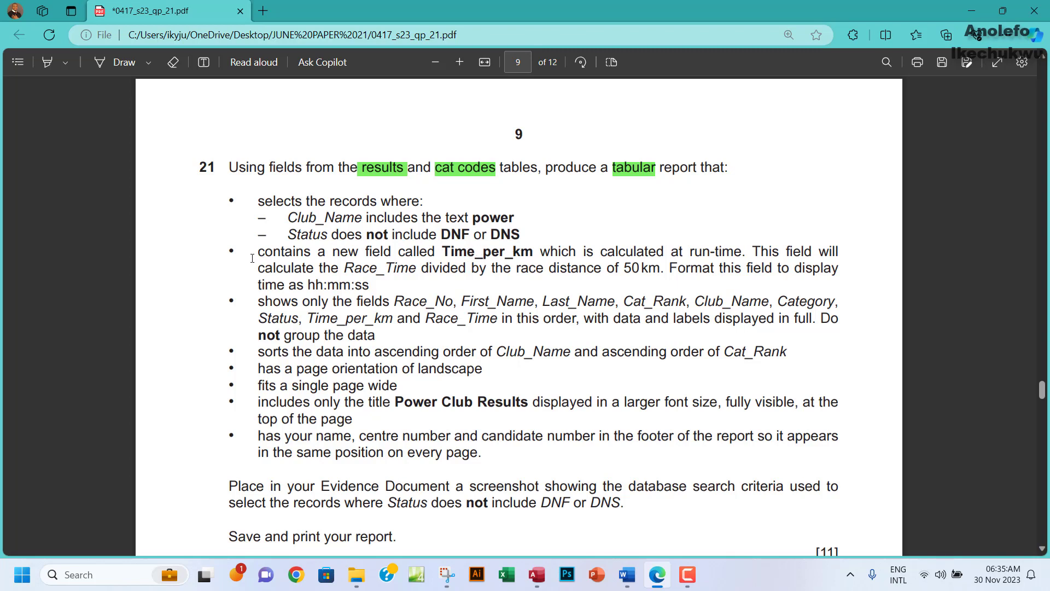
drag(252, 258, 378, 286)
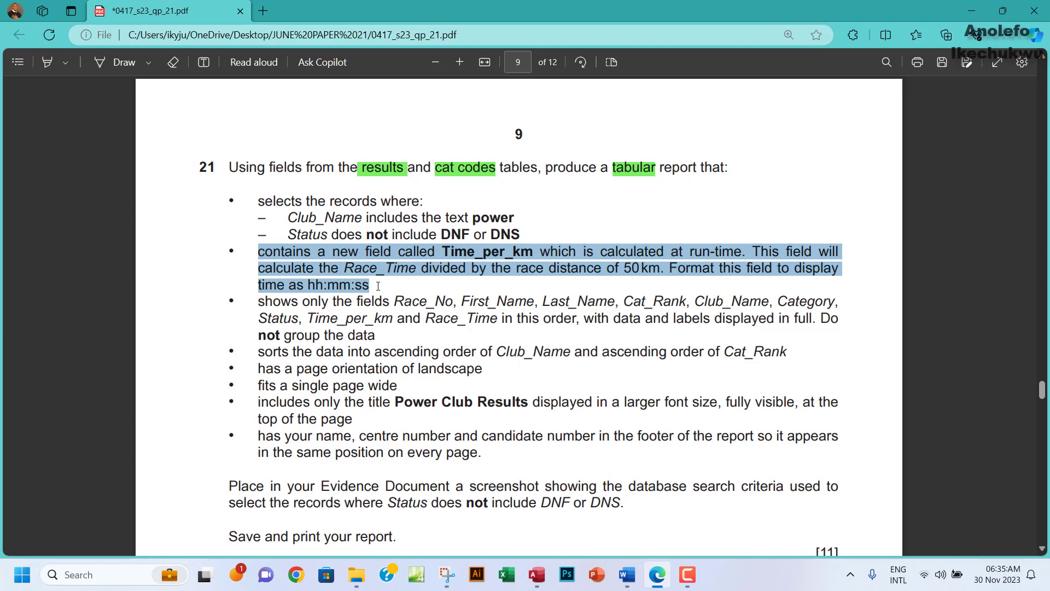
click(310, 239)
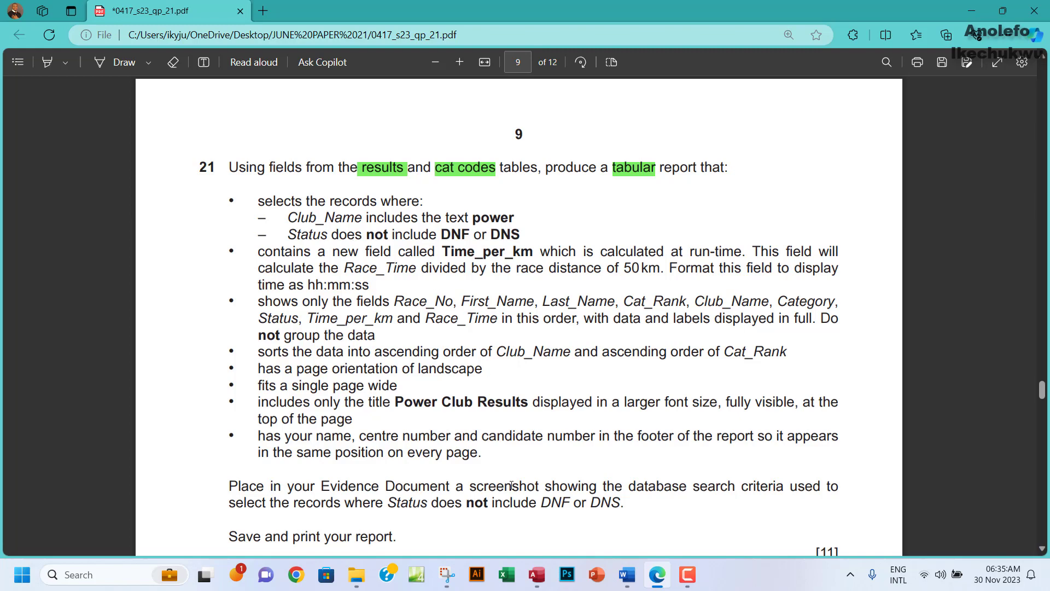
Start the Simple Query Wizard in Access and add all fields from J2321results.
click(536, 584)
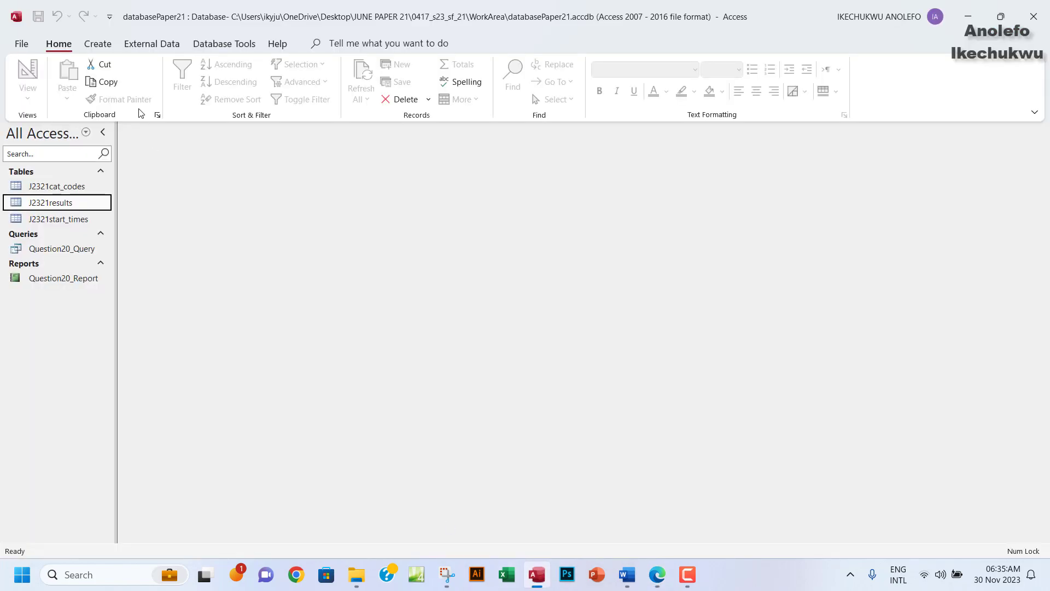
click(98, 44)
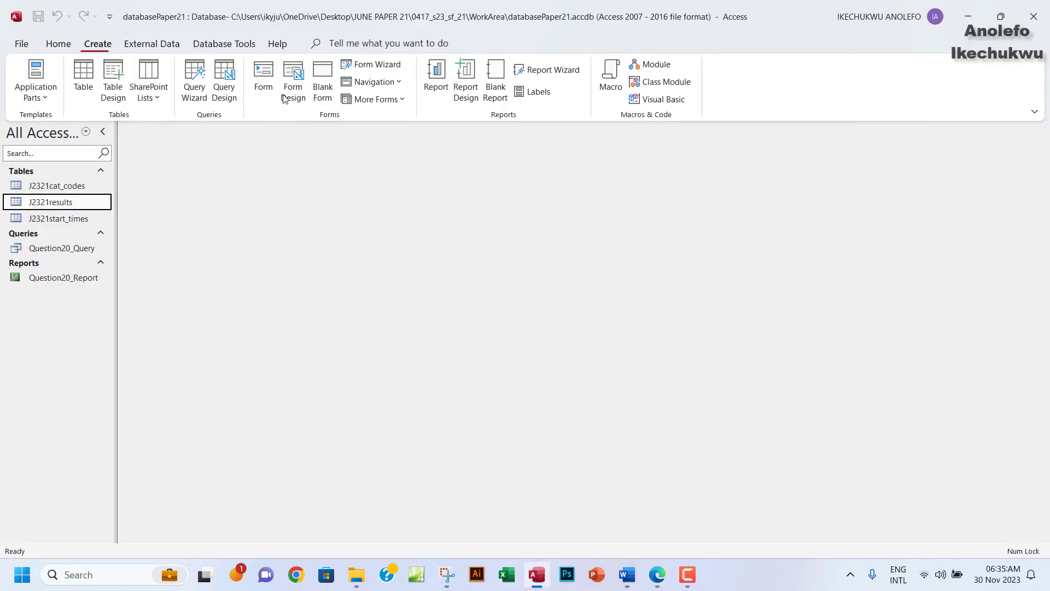
click(195, 90)
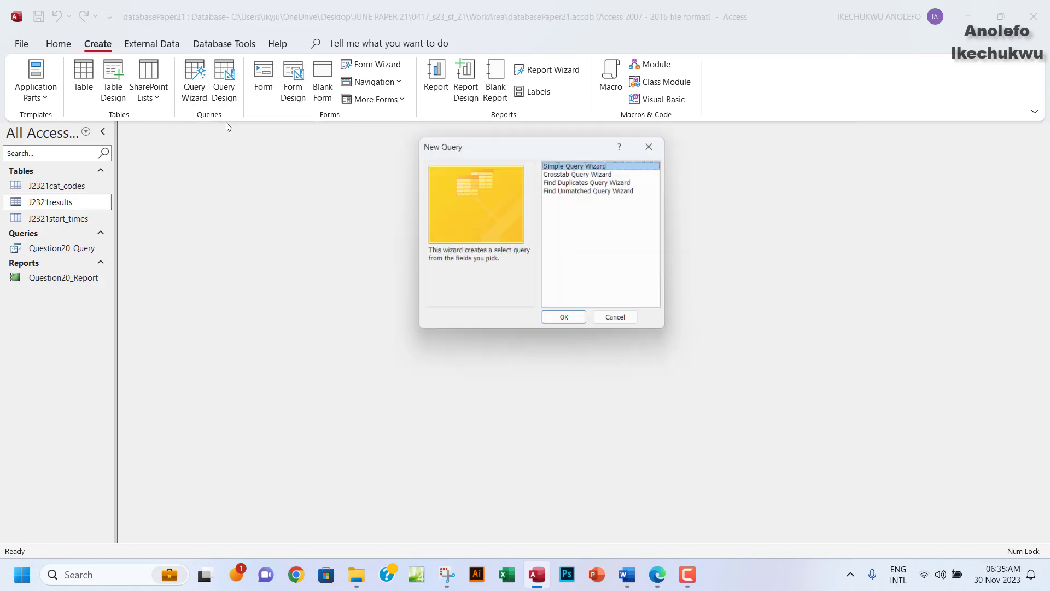
click(567, 323)
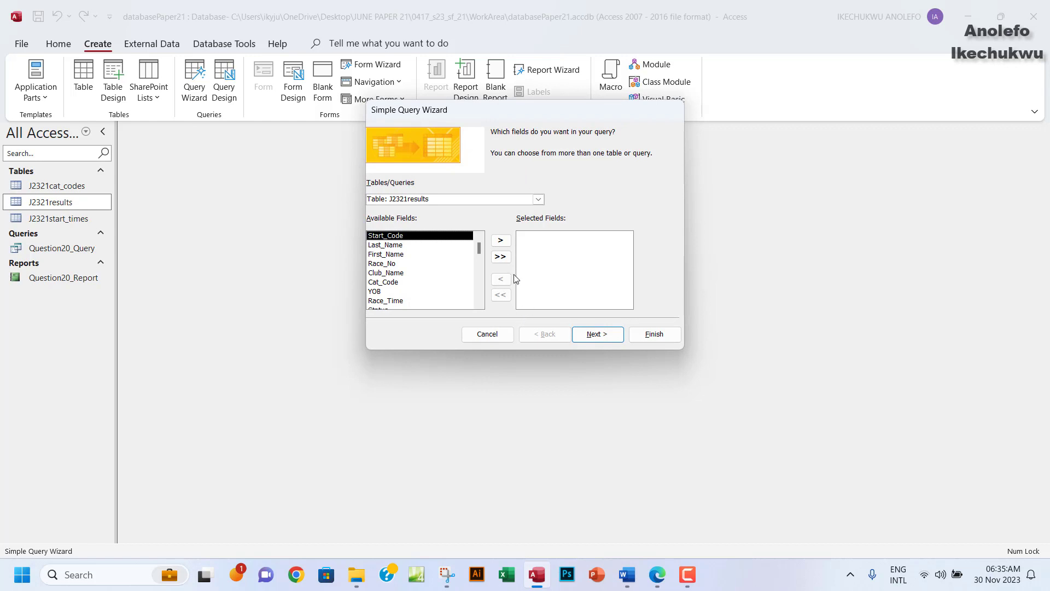
click(501, 259)
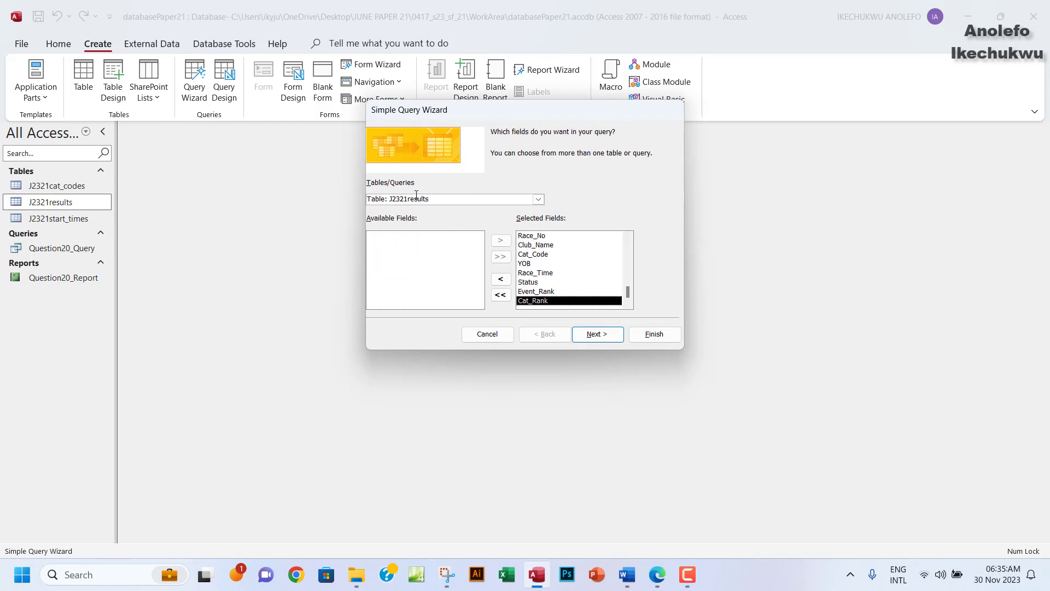
Switch the field source to J2321cat_codes and add all of its fields.
click(390, 203)
drag(366, 204, 352, 201)
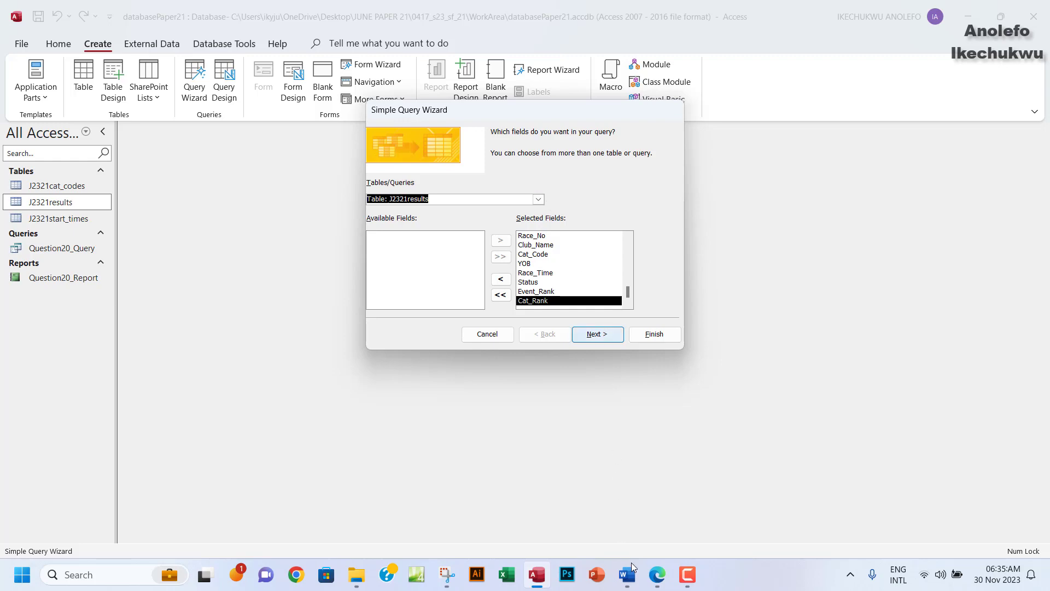
click(658, 574)
click(658, 574)
click(539, 200)
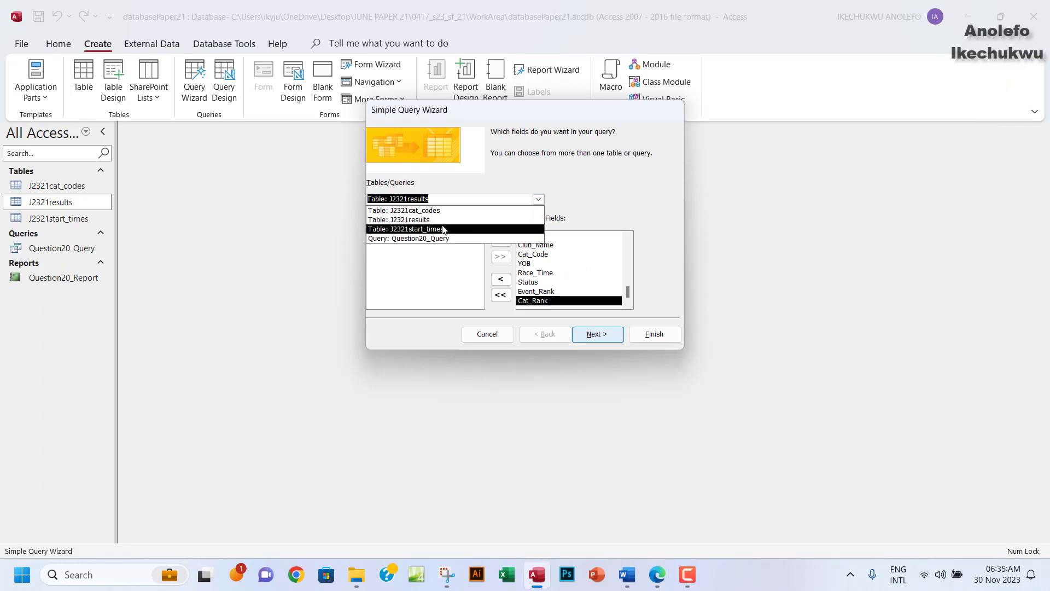
click(414, 215)
click(501, 257)
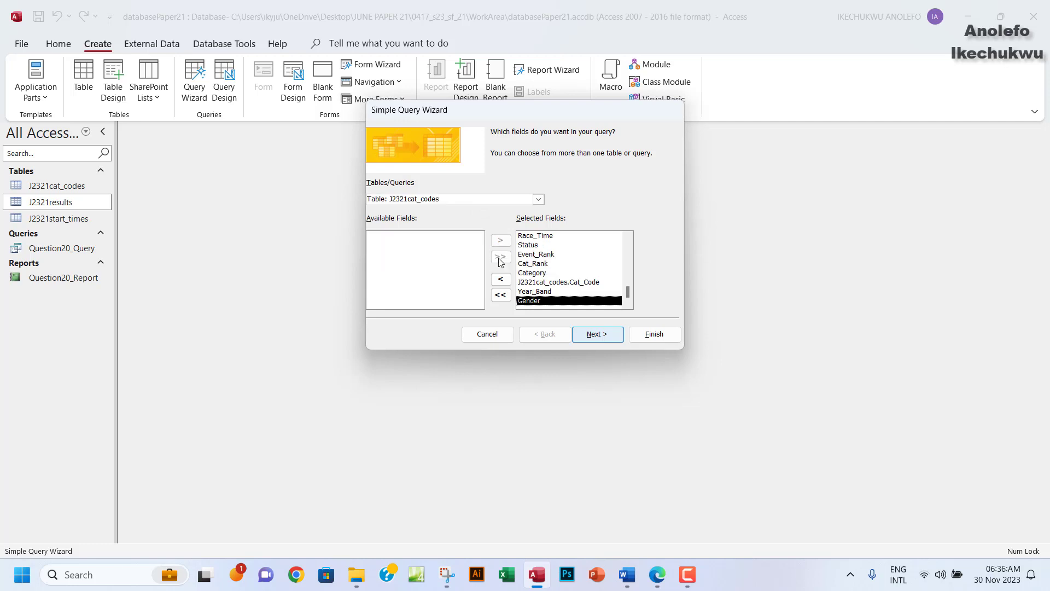
Keep it a detail query and title it Question21_Query.
click(595, 336)
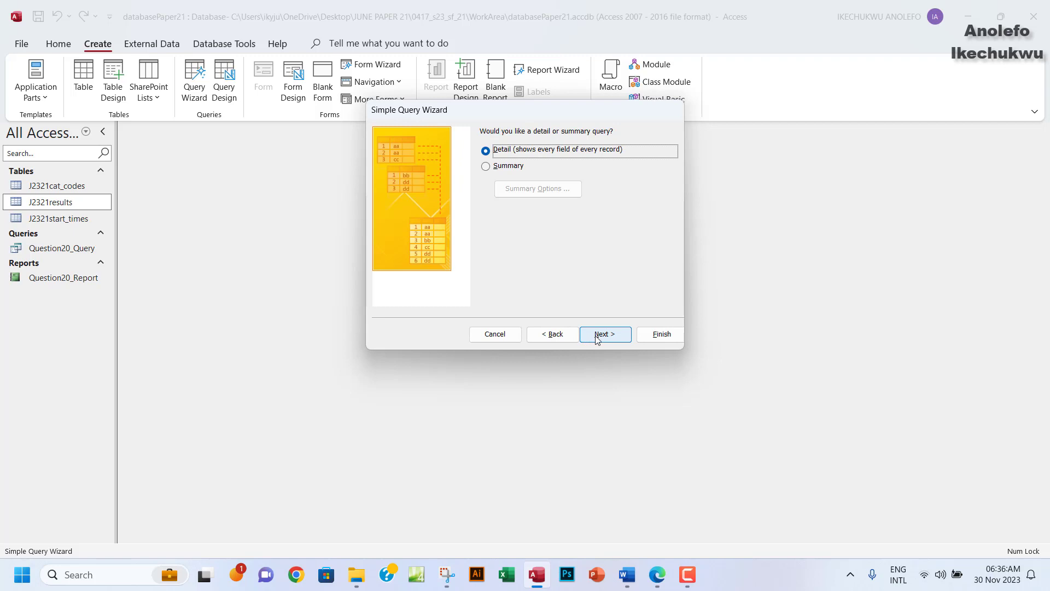
click(597, 336)
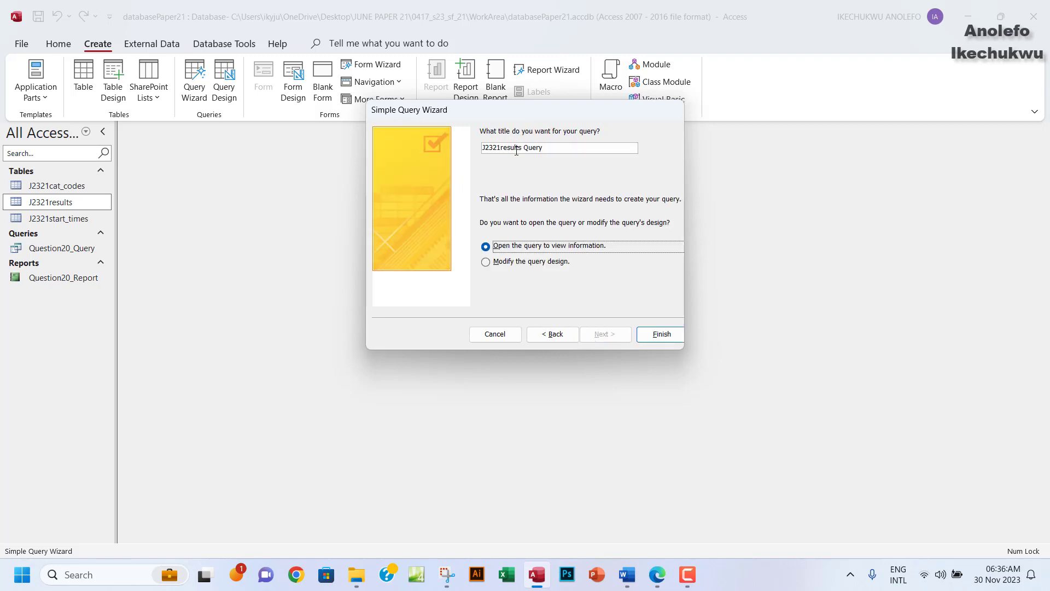
drag(525, 148, 471, 148)
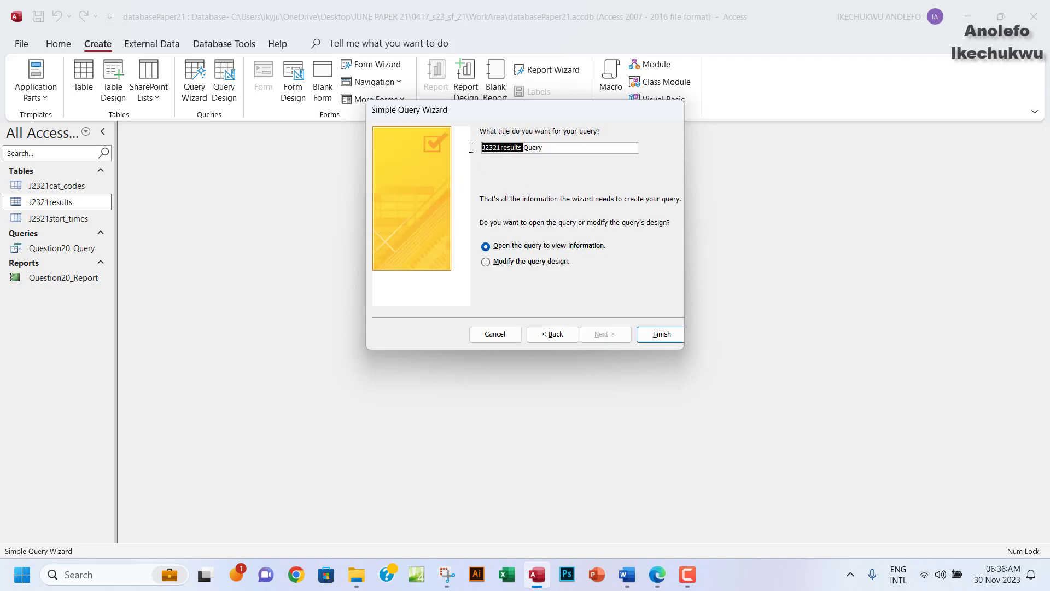
text(Question)
click(658, 575)
click(658, 574)
text(21_)
click(660, 585)
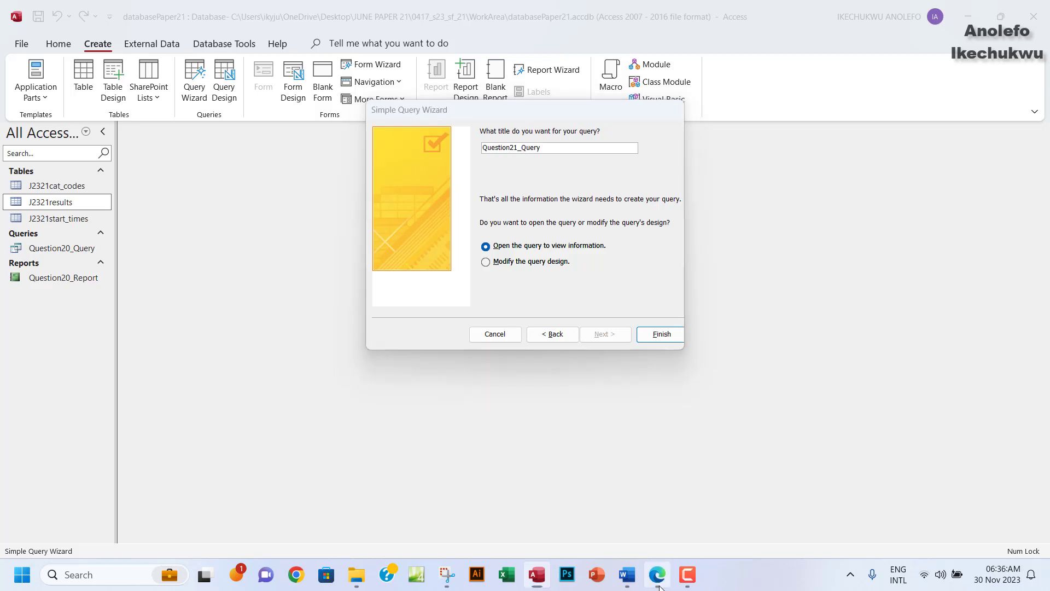
click(659, 584)
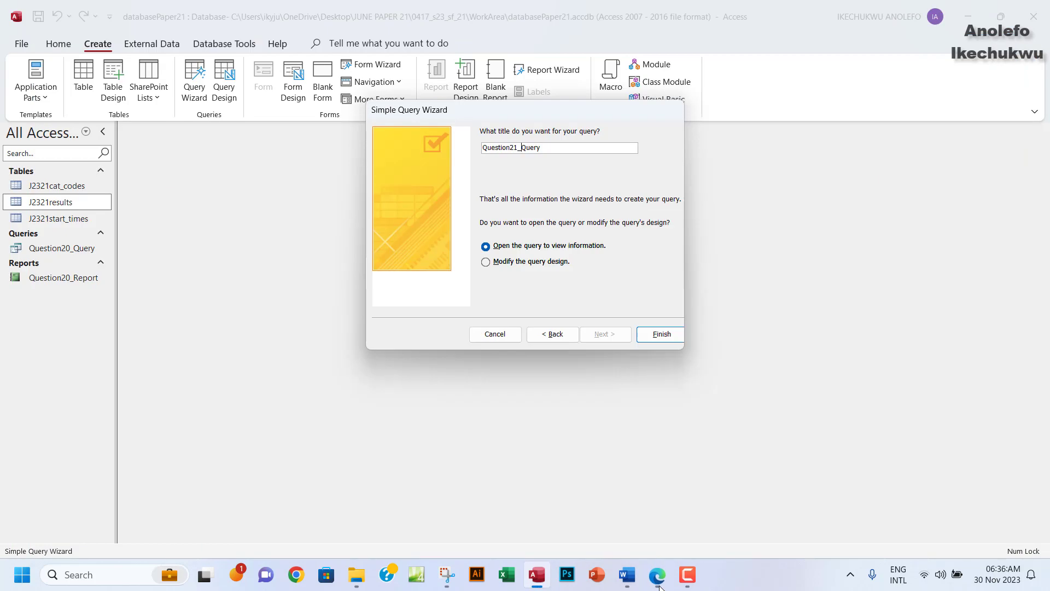
Finish the wizard to create Question21_Query and look over its datasheet.
click(645, 336)
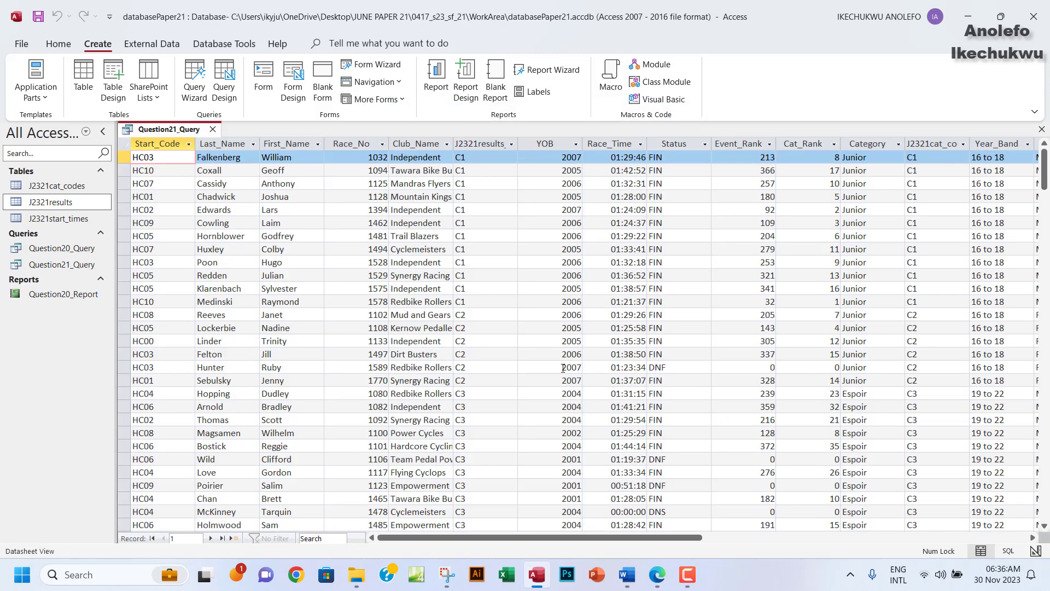
scroll(533, 355, down, 1)
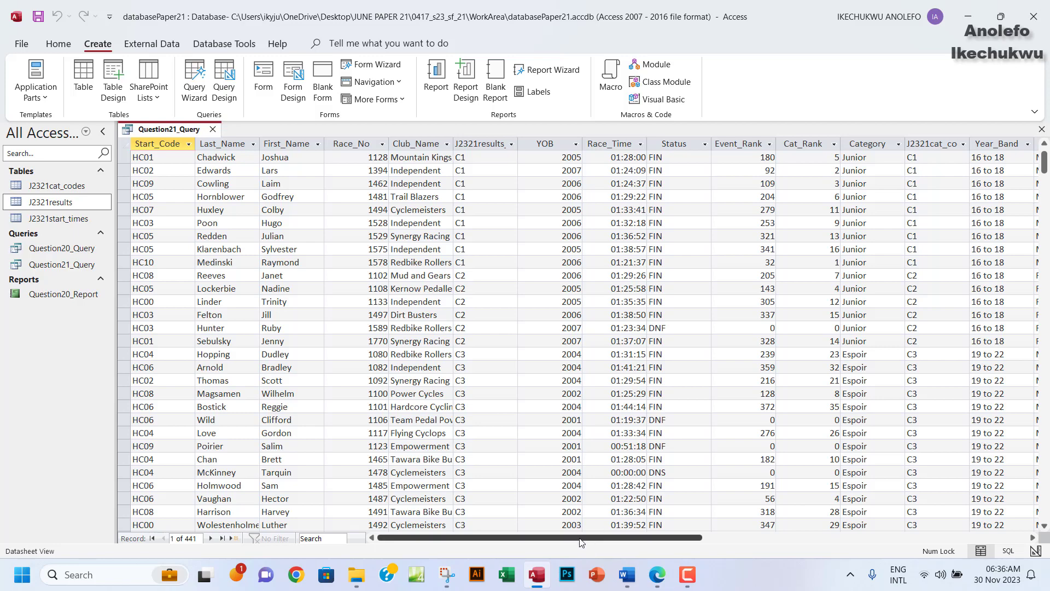
click(657, 576)
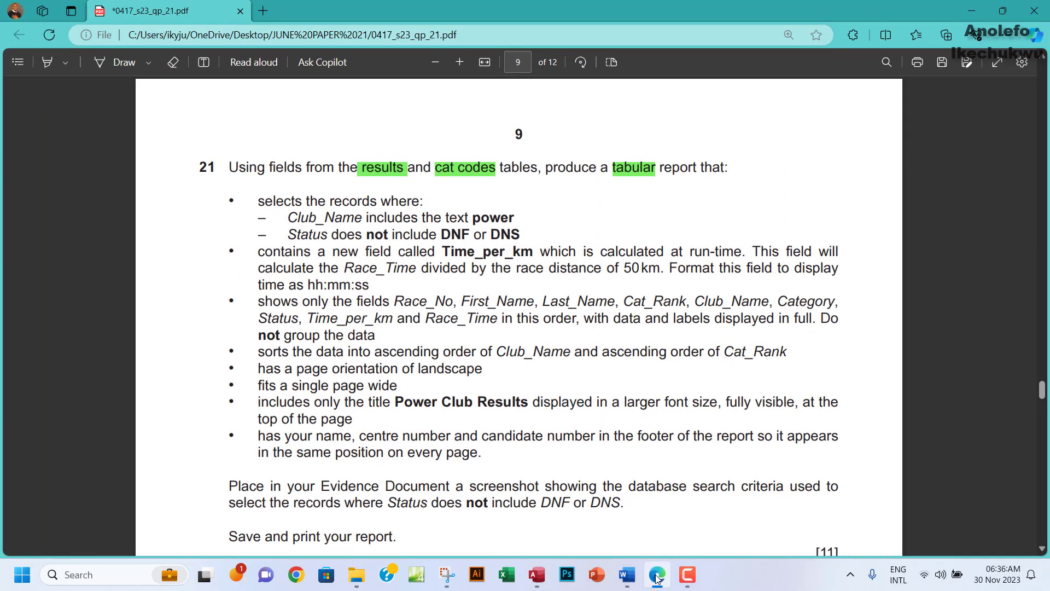
click(657, 577)
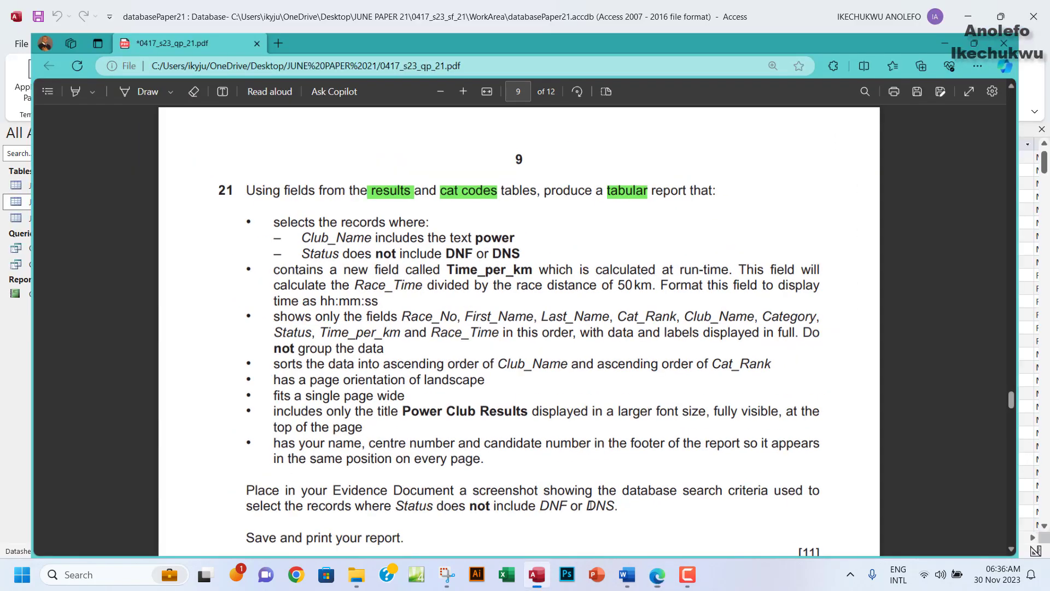
Put Question21_Query in Design View, then bring question 21 back up in Edge.
click(52, 44)
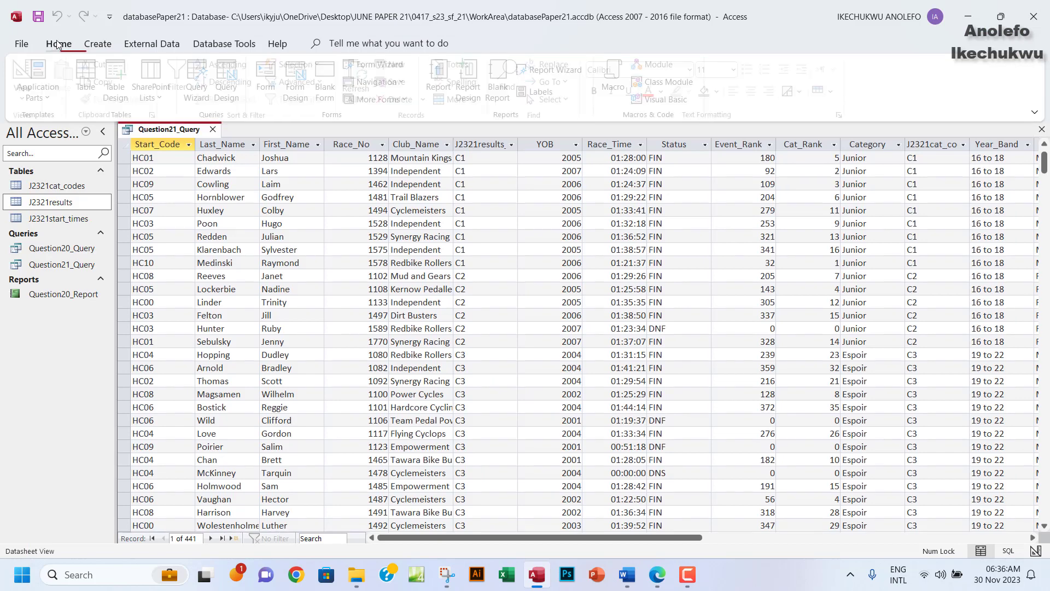
click(28, 82)
click(72, 180)
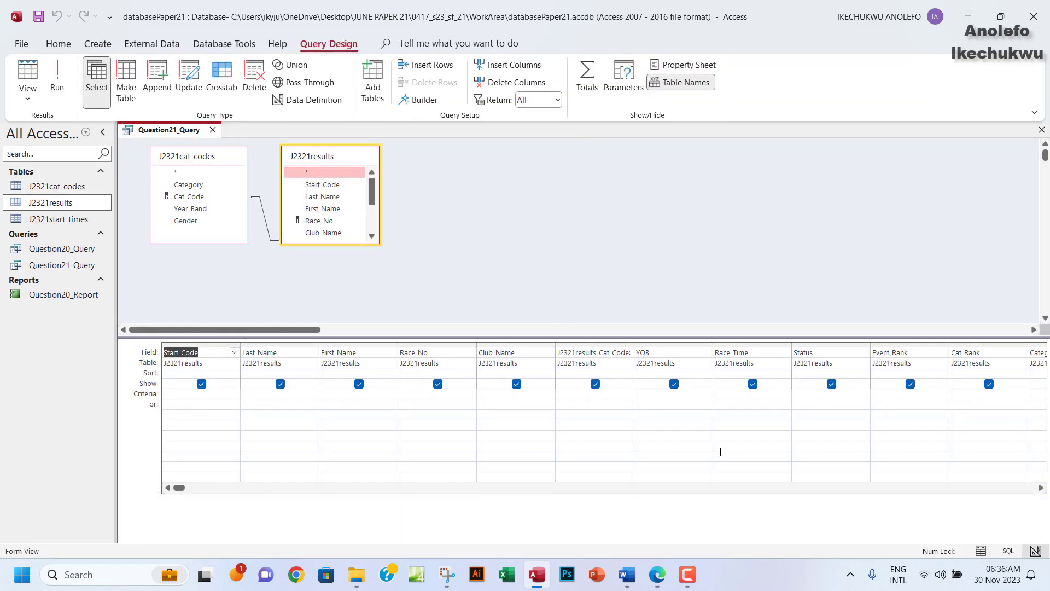
click(660, 580)
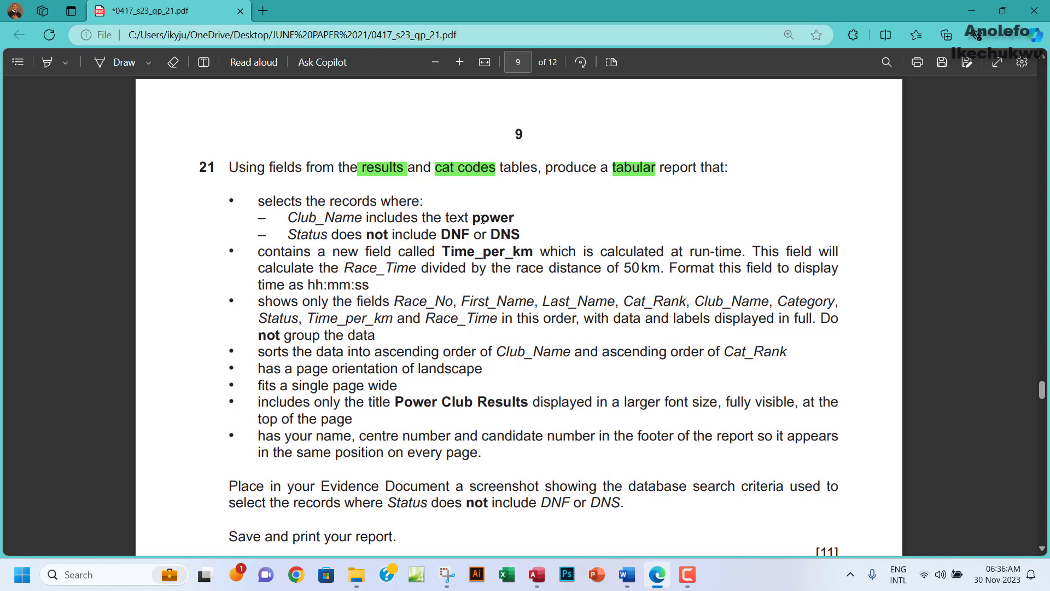
Add a text note reading 'Include - *Power*' beside the question 21 heading.
drag(482, 219, 513, 215)
click(395, 218)
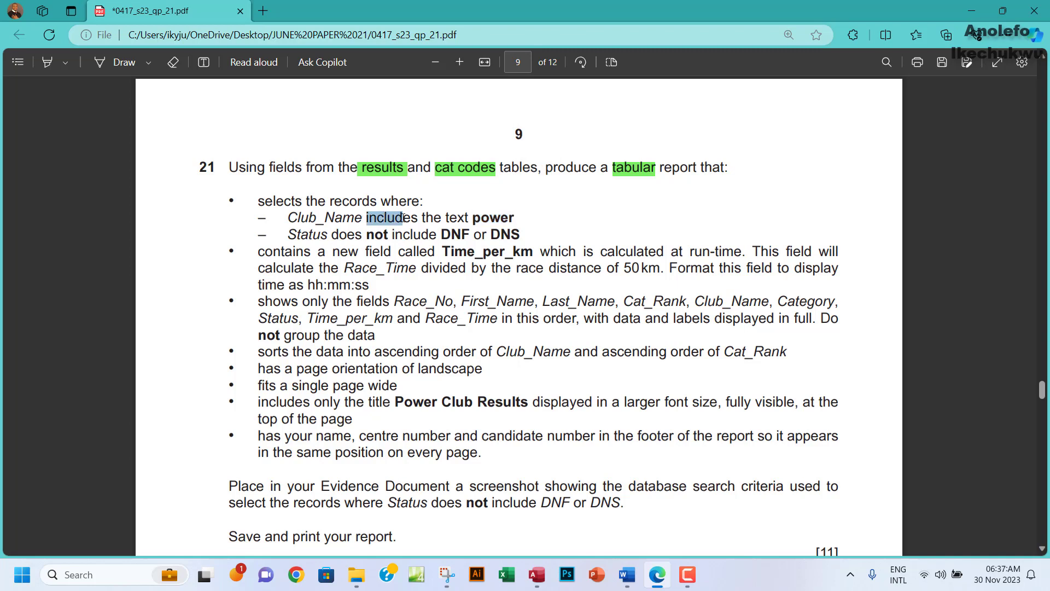
click(204, 62)
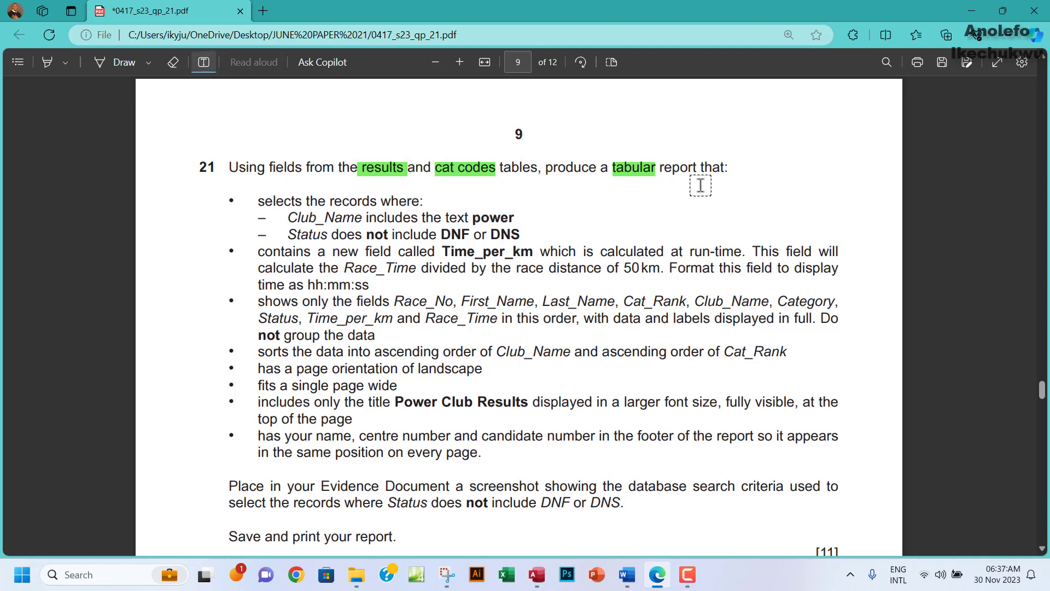
click(786, 193)
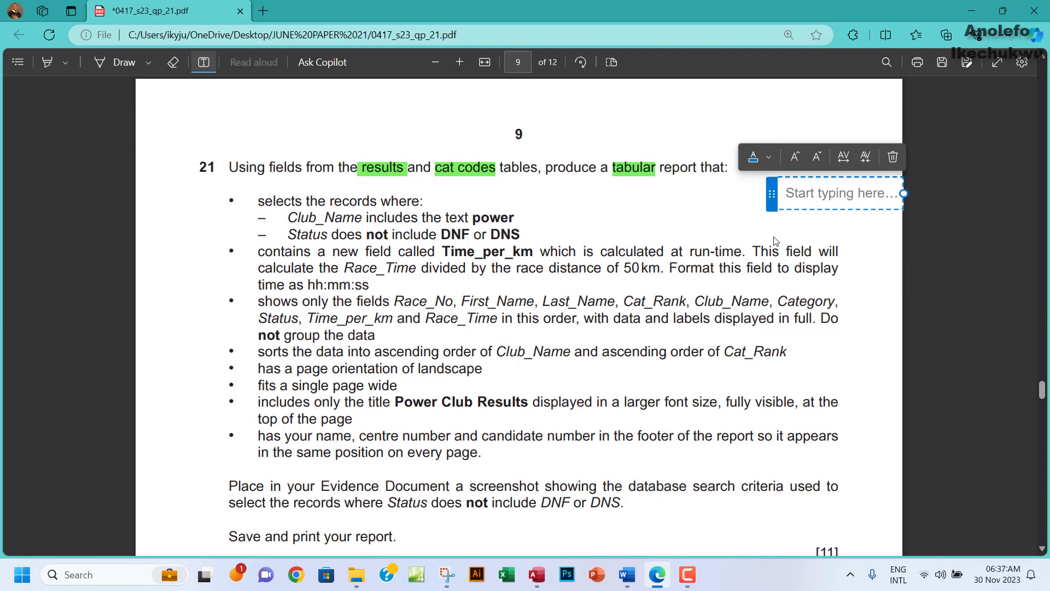
drag(801, 210, 739, 208)
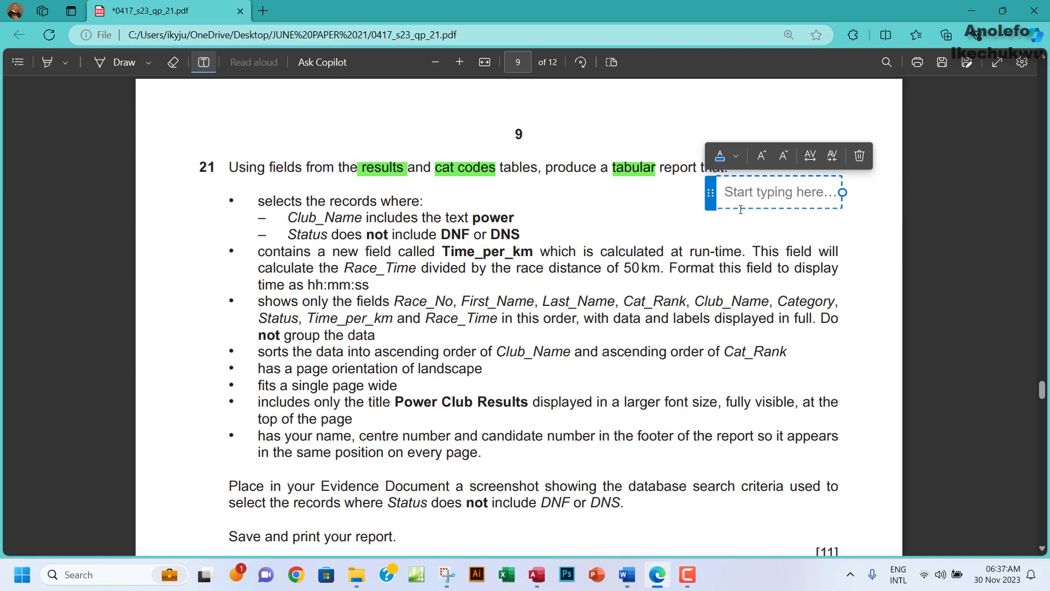
text(Incl)
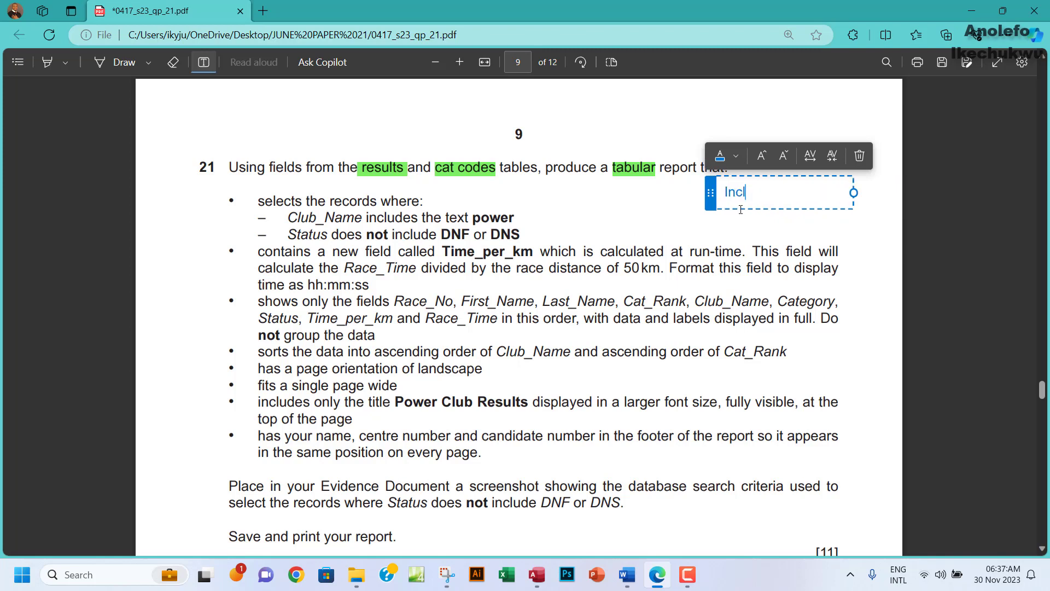
text(ude - *)
text(Power*)
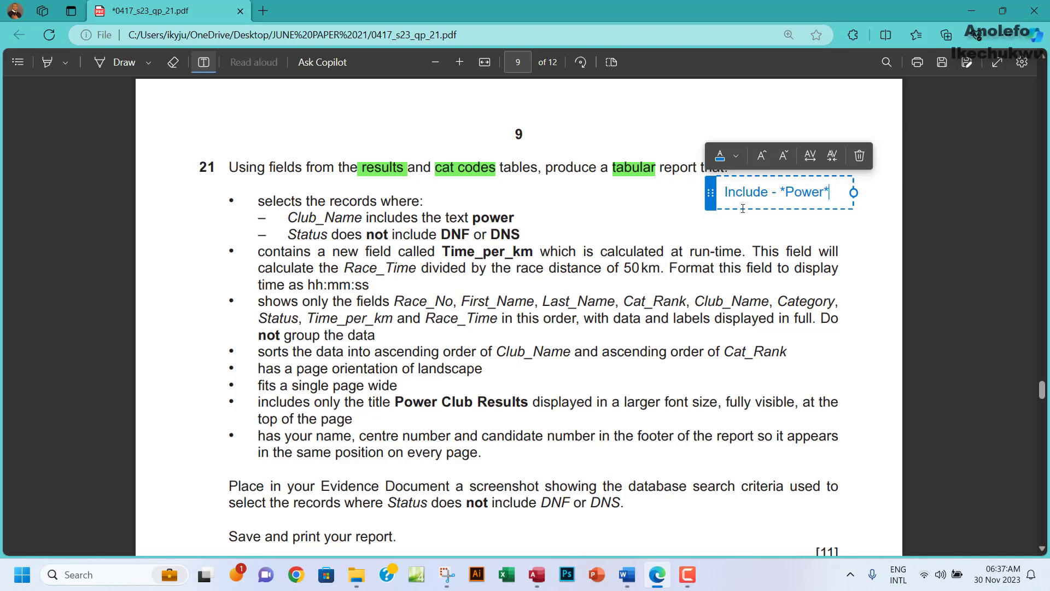
Add the lines 'ends with - *power', 'start -power*' and 'not contain - <> power' to the blue note.
key(Return)
text(ends with)
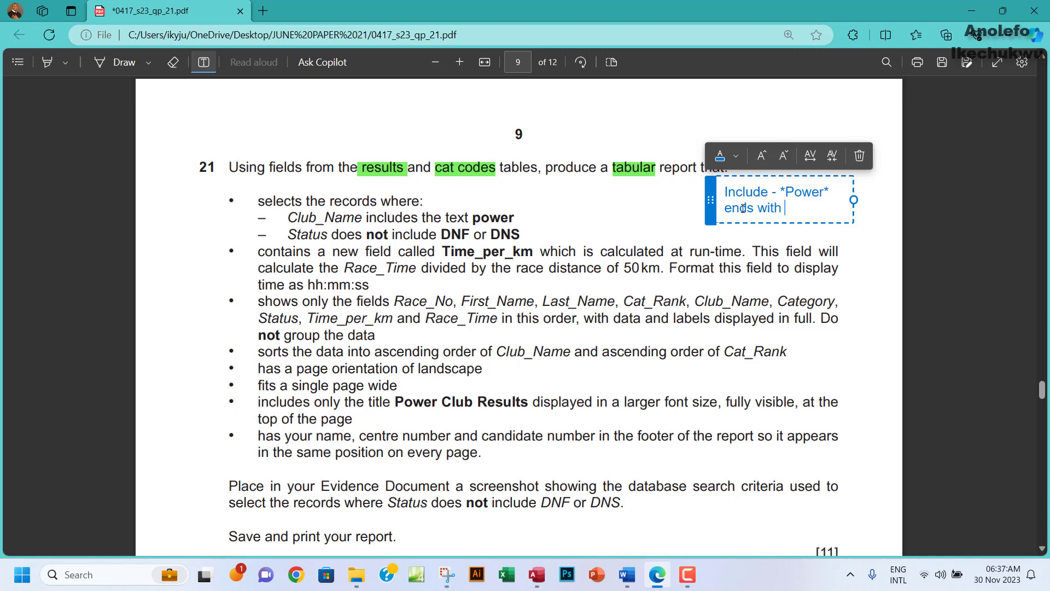
text( - *power)
key(Return)
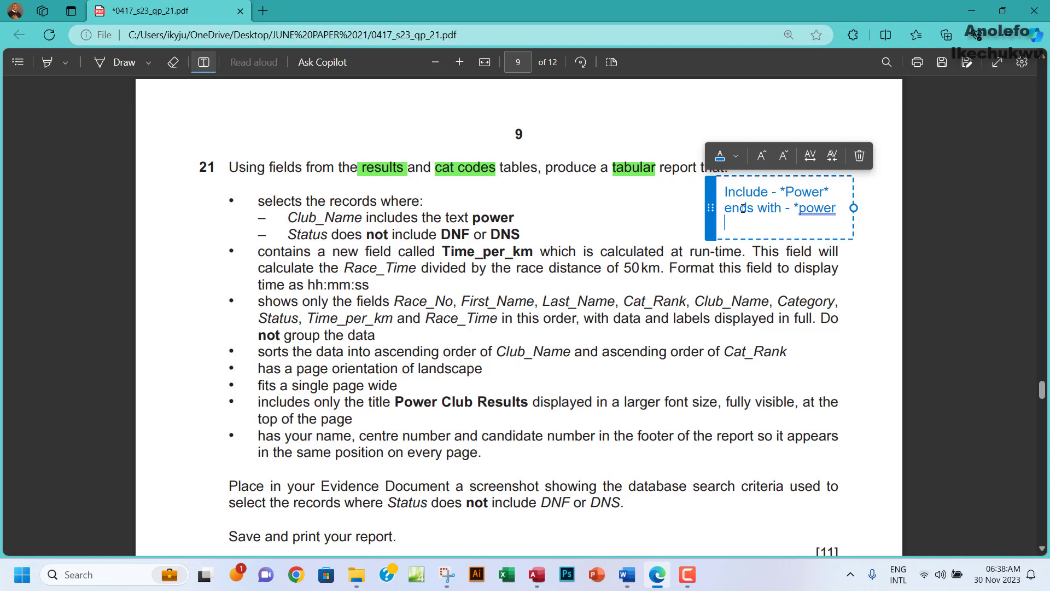
text(start -power*)
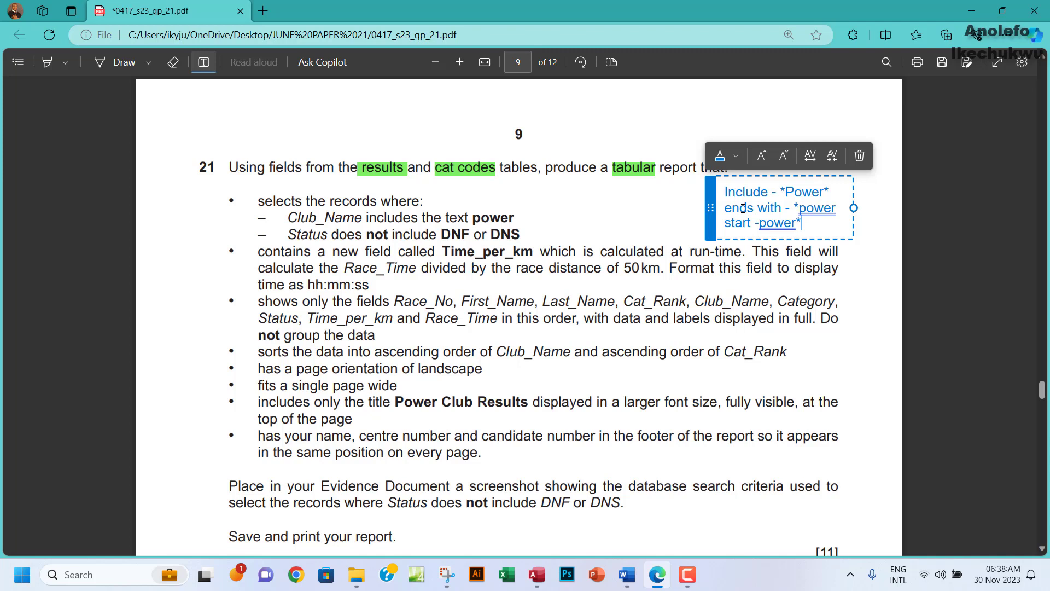
key(Return)
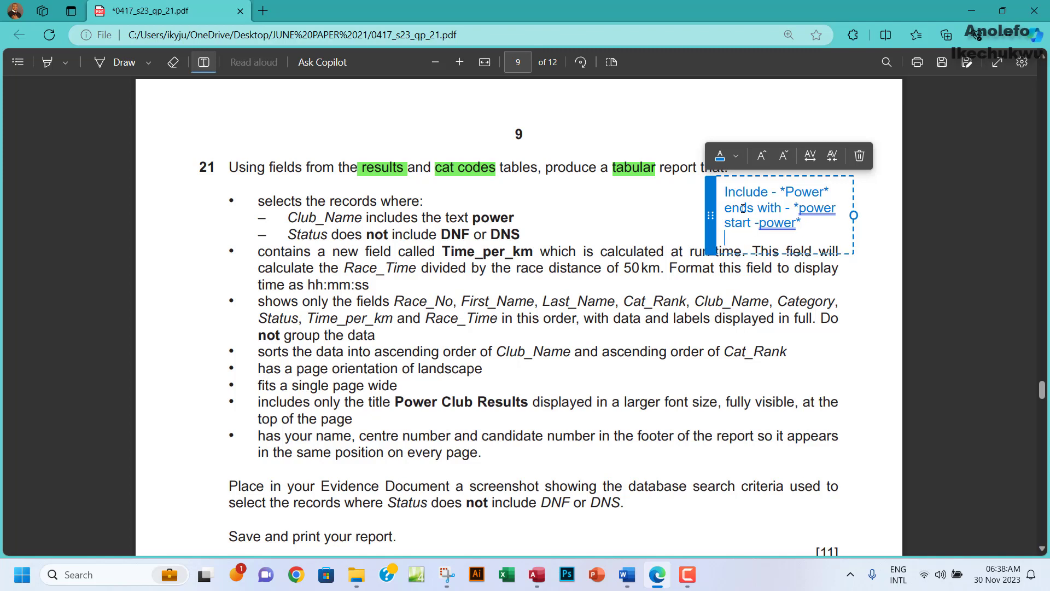
text(not contain)
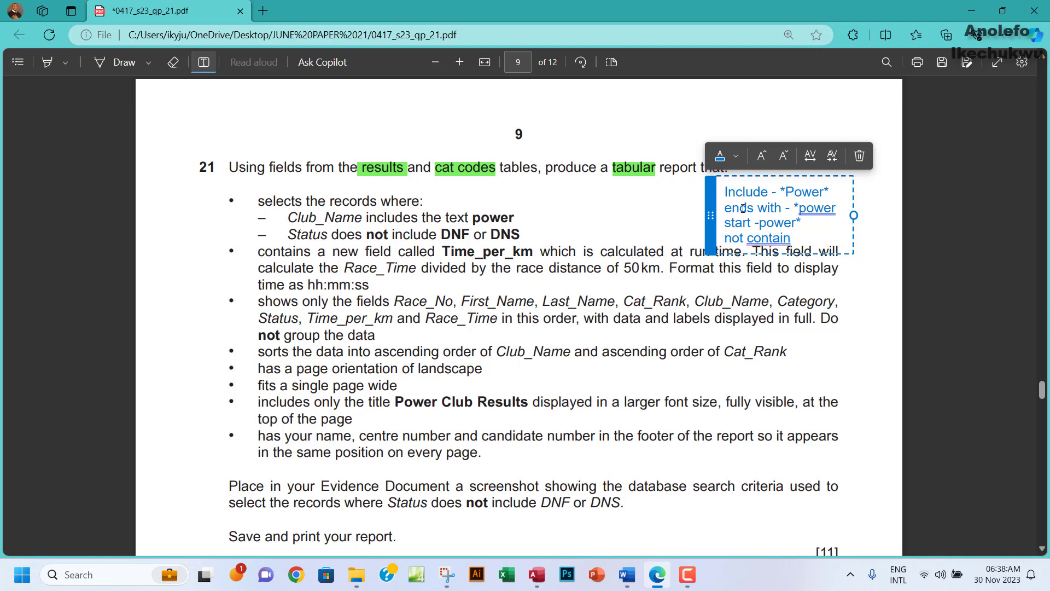
text( - Not)
text( ower)
key(BackSpace)
key(BackSpace)
key(BackSpace)
key(BackSpace)
text(power* not)
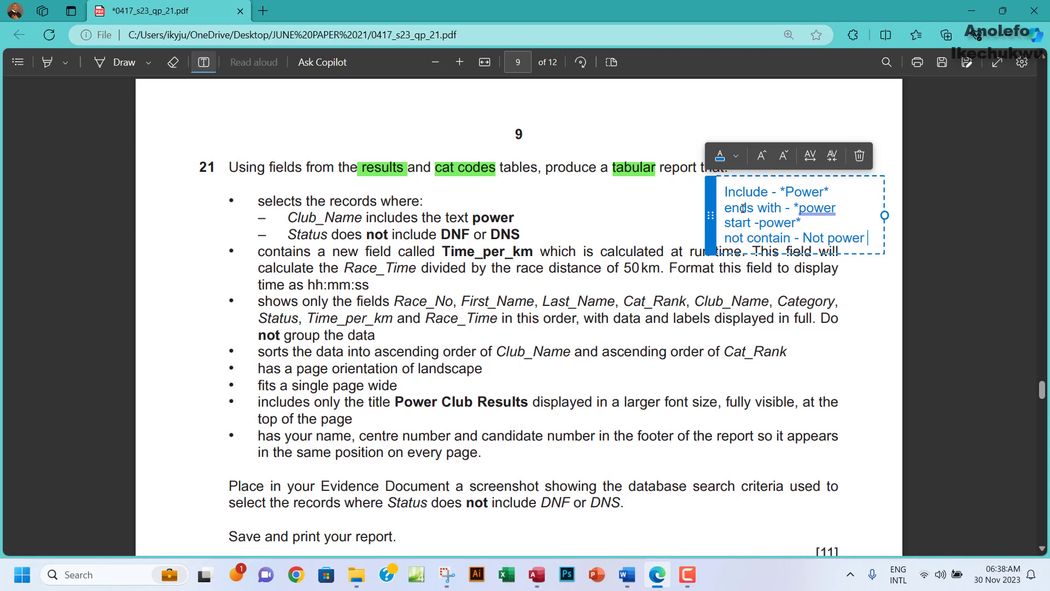
drag(825, 239, 803, 241)
text(<)
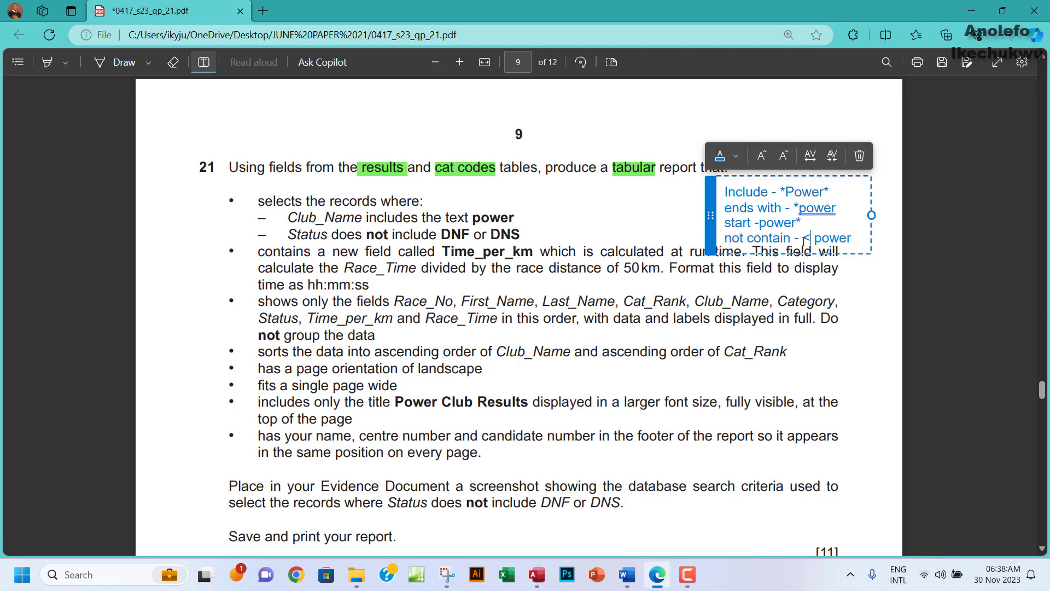
text(>)
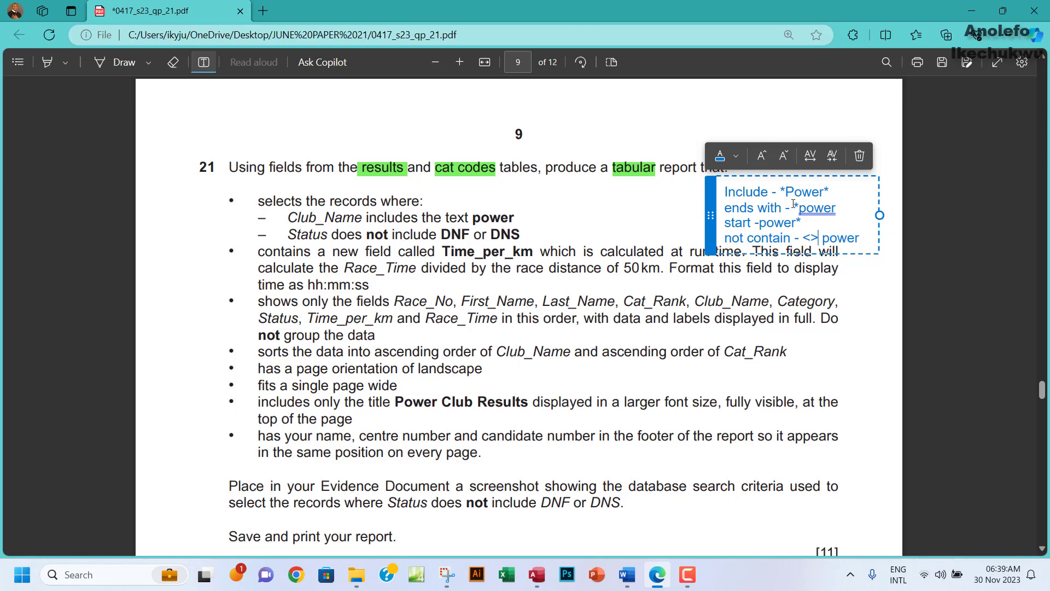
click(372, 217)
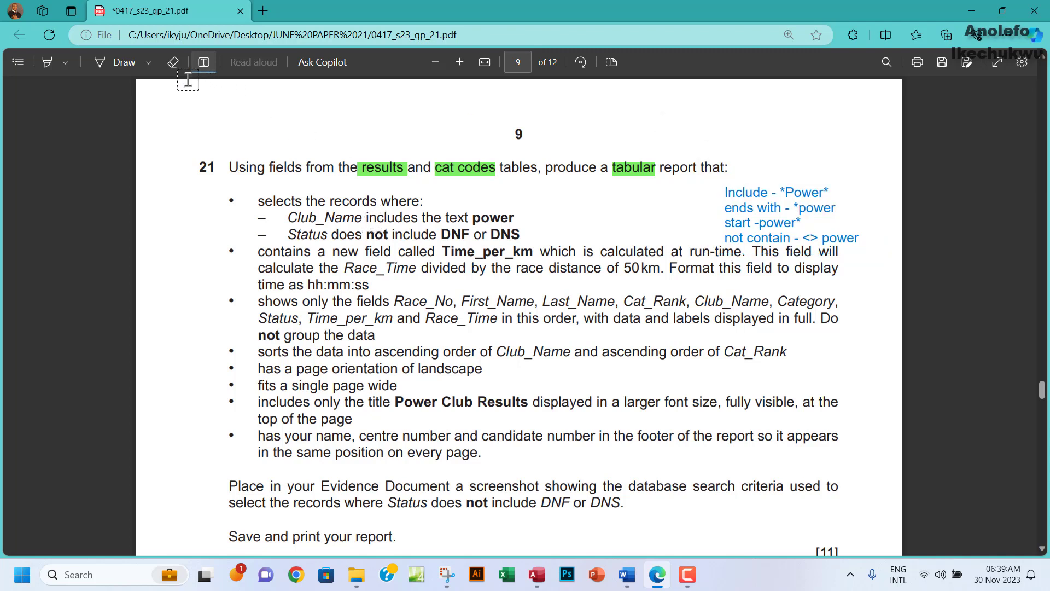
click(203, 62)
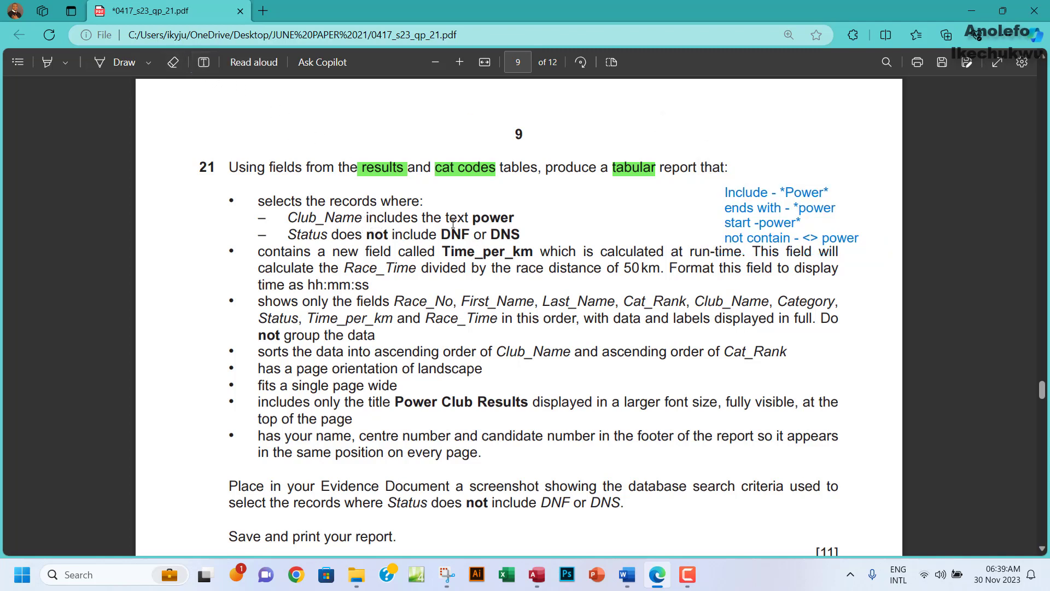
Copy the word 'power' from the Club_Name requirement in question 21.
double_click(486, 217)
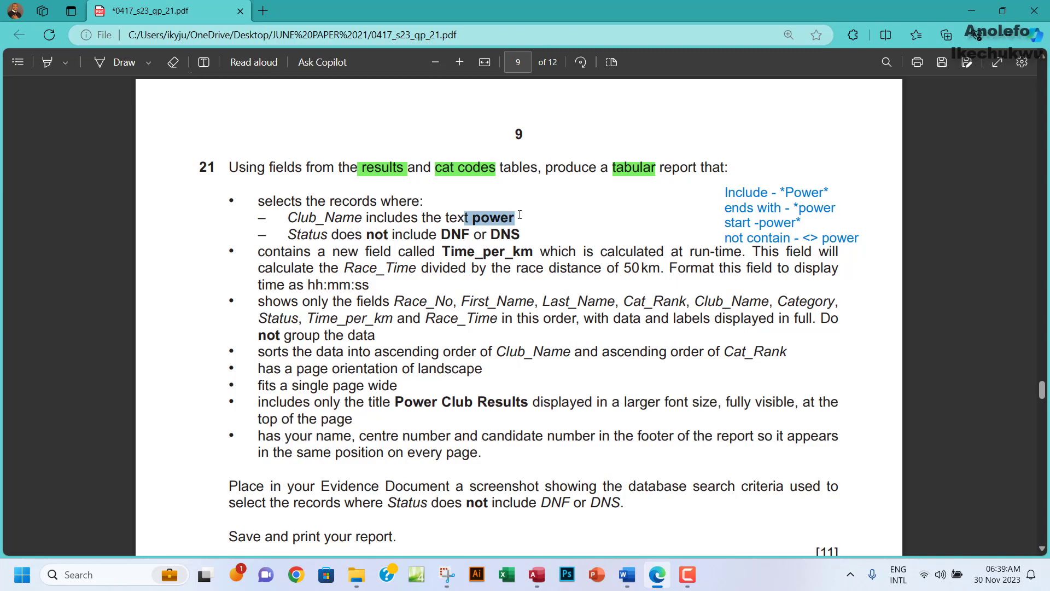
click(795, 196)
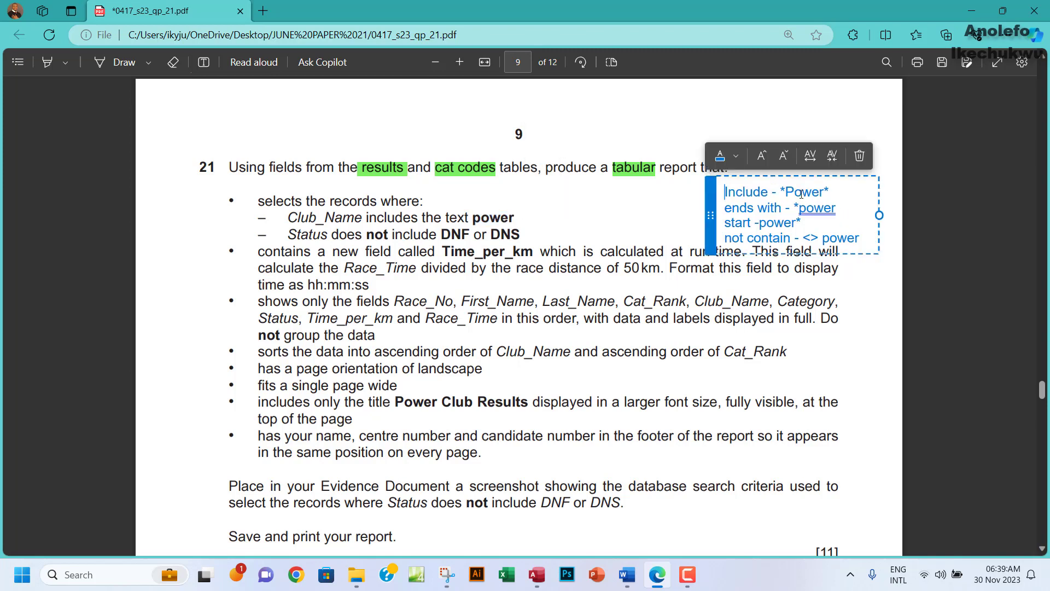
click(588, 274)
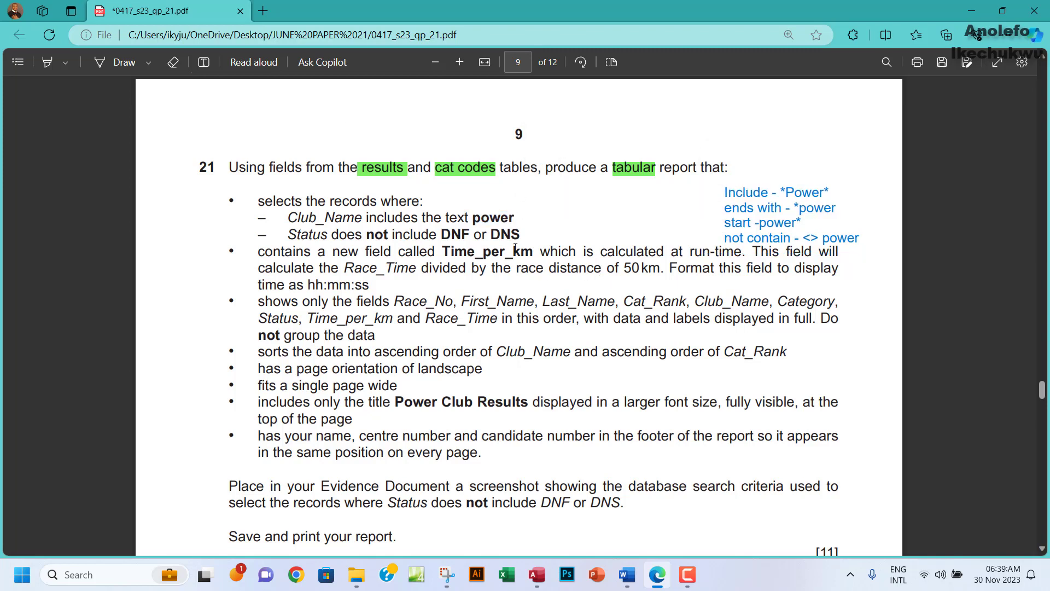
mouse_move(535, 578)
drag(514, 219, 472, 218)
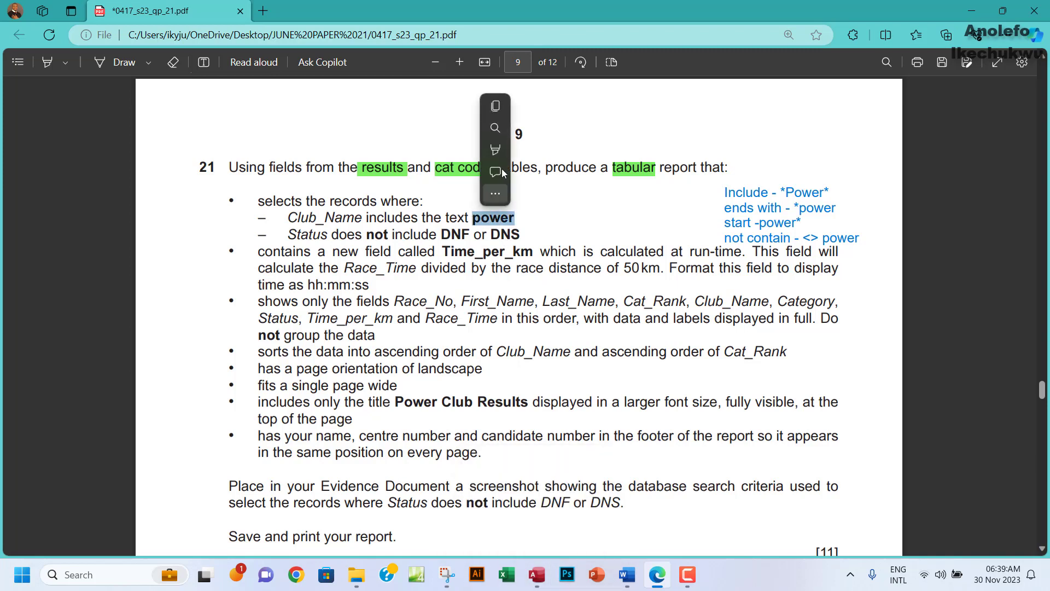
click(496, 107)
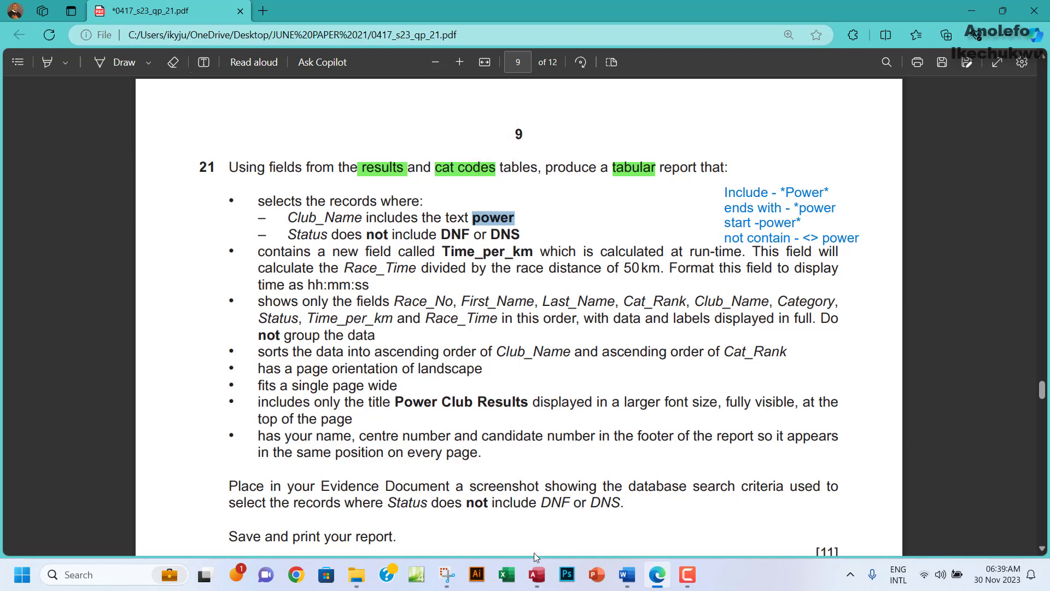
In Access, enter *power* as the Club_Name criterion in Question21_Query's design grid.
click(538, 581)
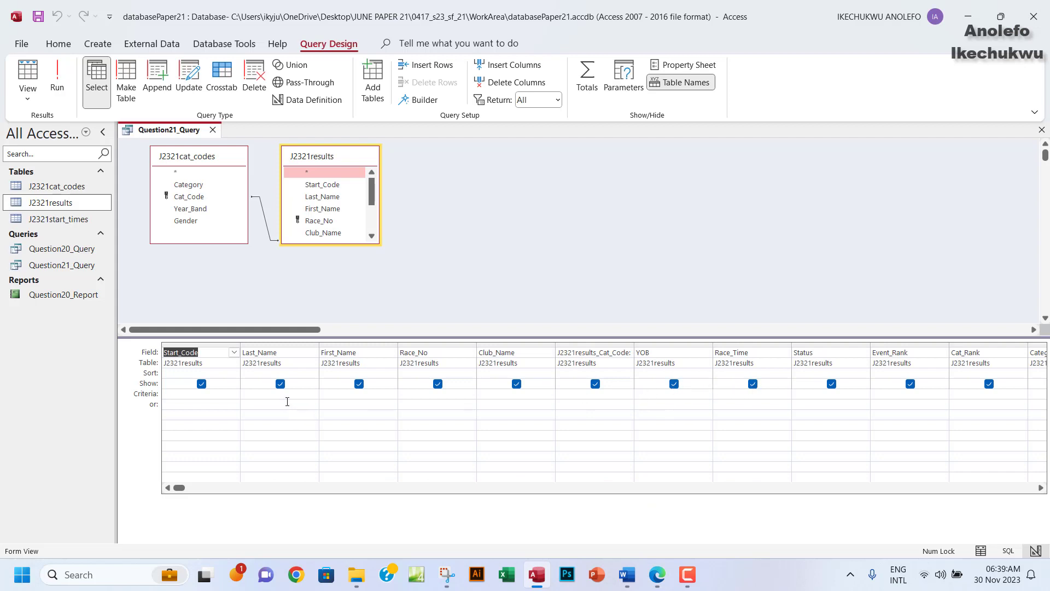
click(1039, 489)
click(1039, 488)
click(1039, 488)
click(1039, 489)
click(1040, 488)
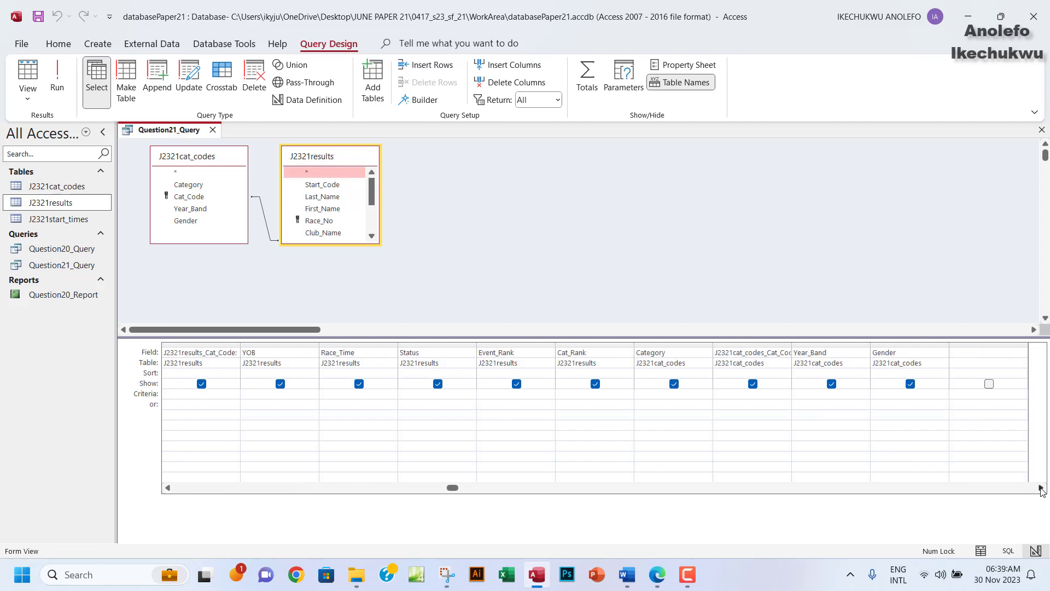
click(1040, 488)
click(166, 488)
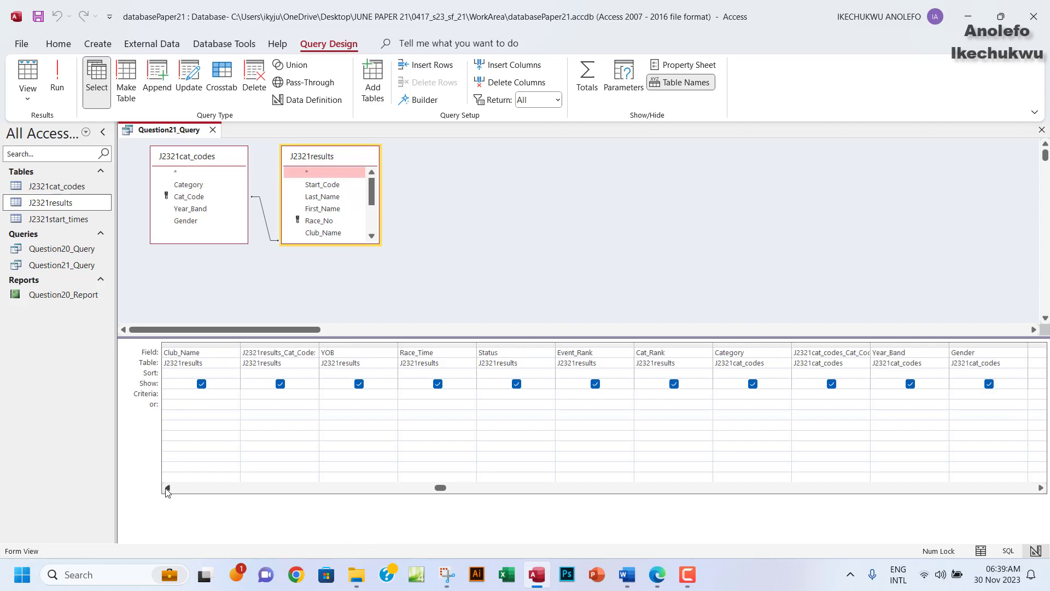
click(168, 489)
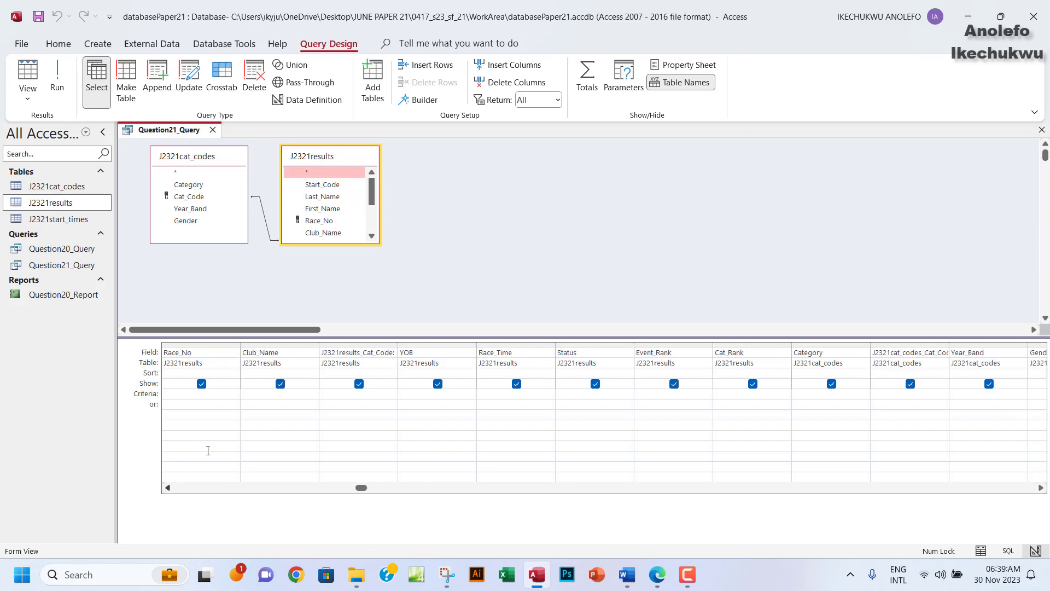
click(265, 394)
text(*power*)
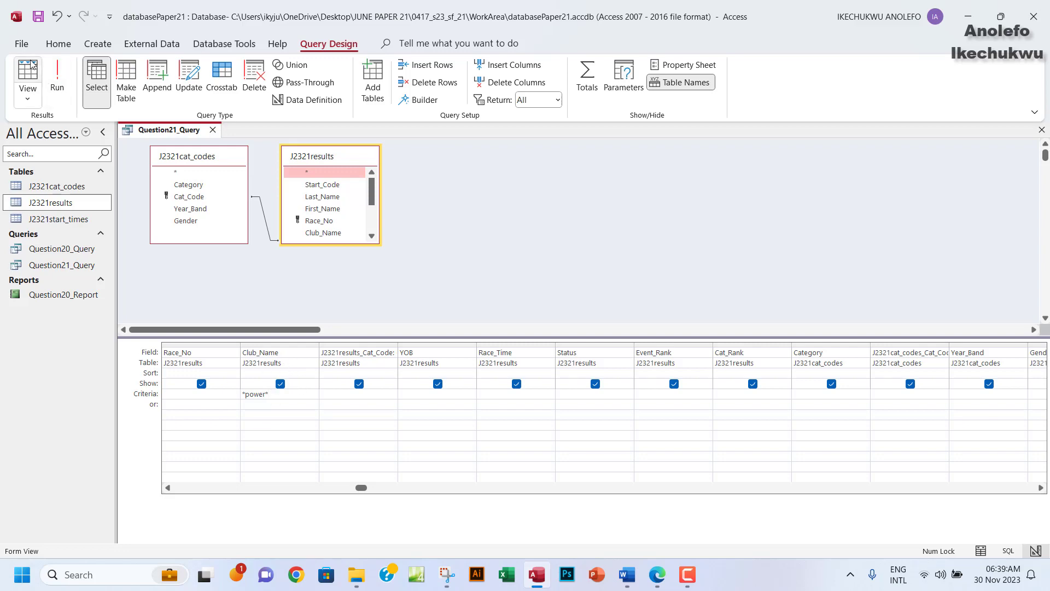
Run the query, widen Club_Name, and confirm names like Power Cycles and Empowerment Racing contain power.
click(57, 82)
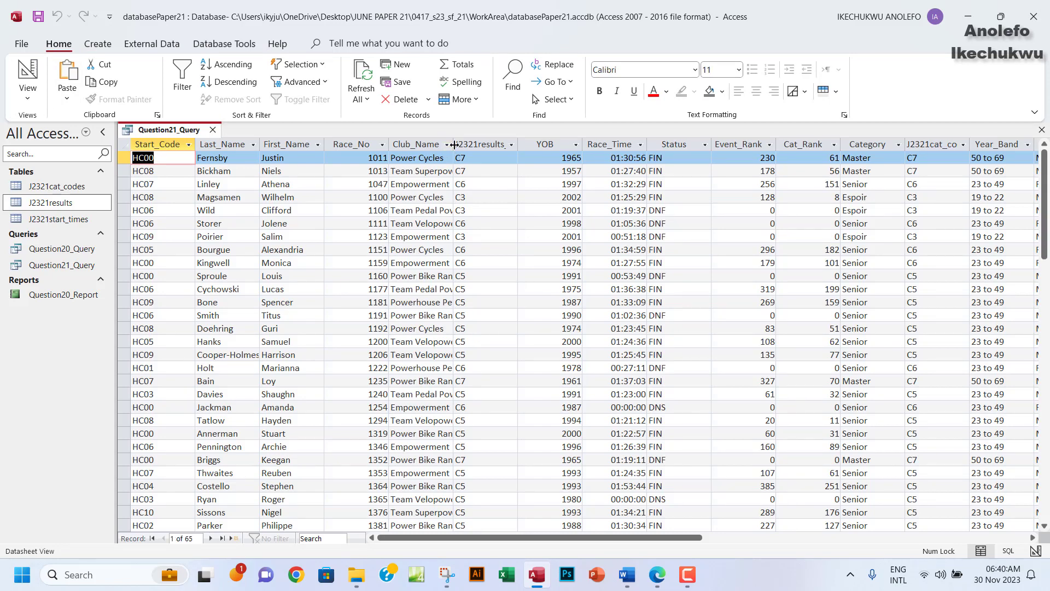
drag(454, 144, 524, 144)
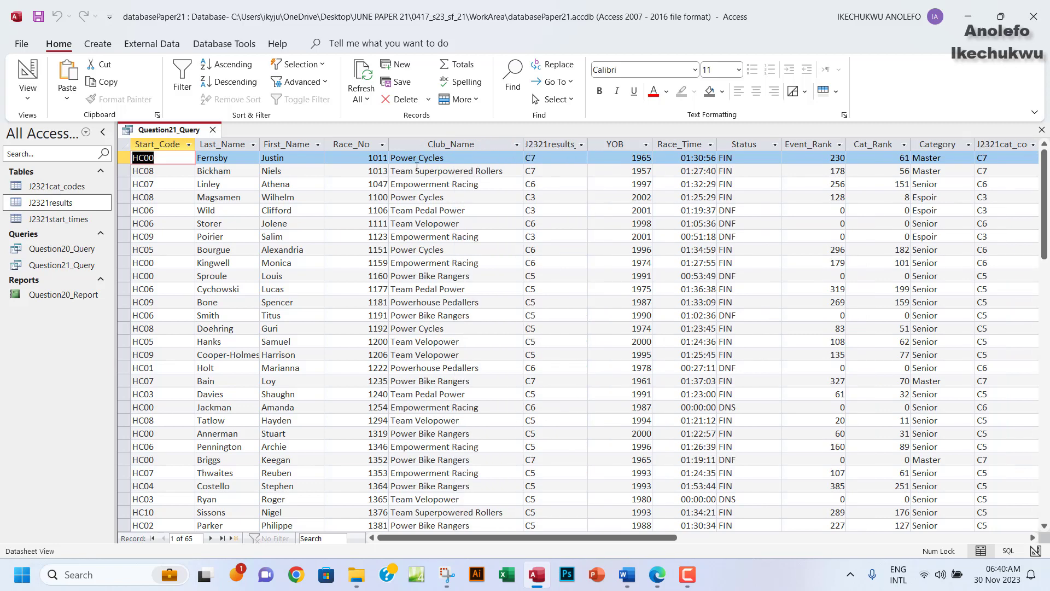
click(412, 160)
drag(417, 160, 395, 160)
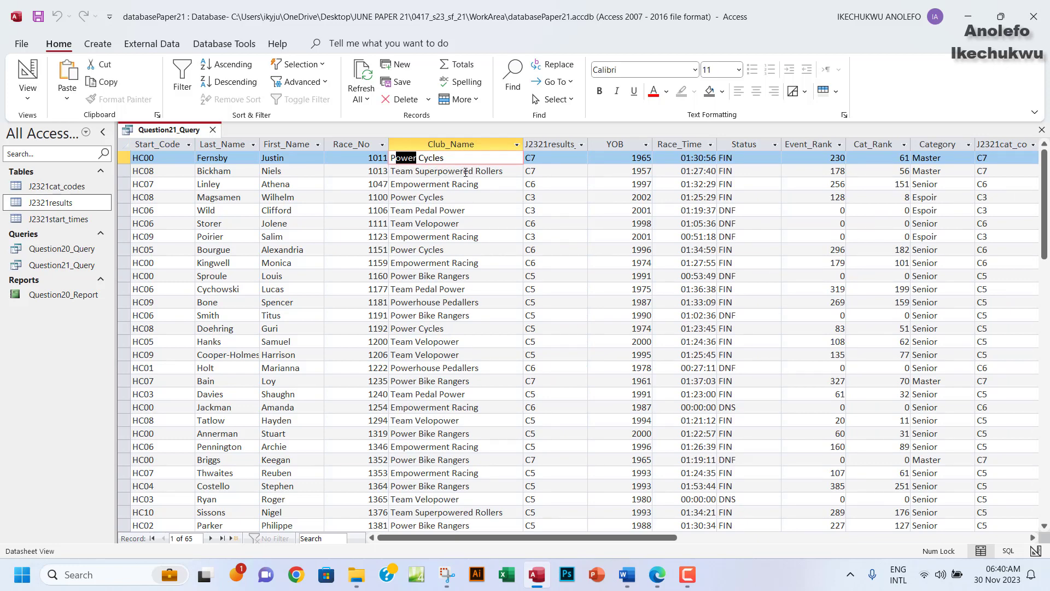
click(441, 173)
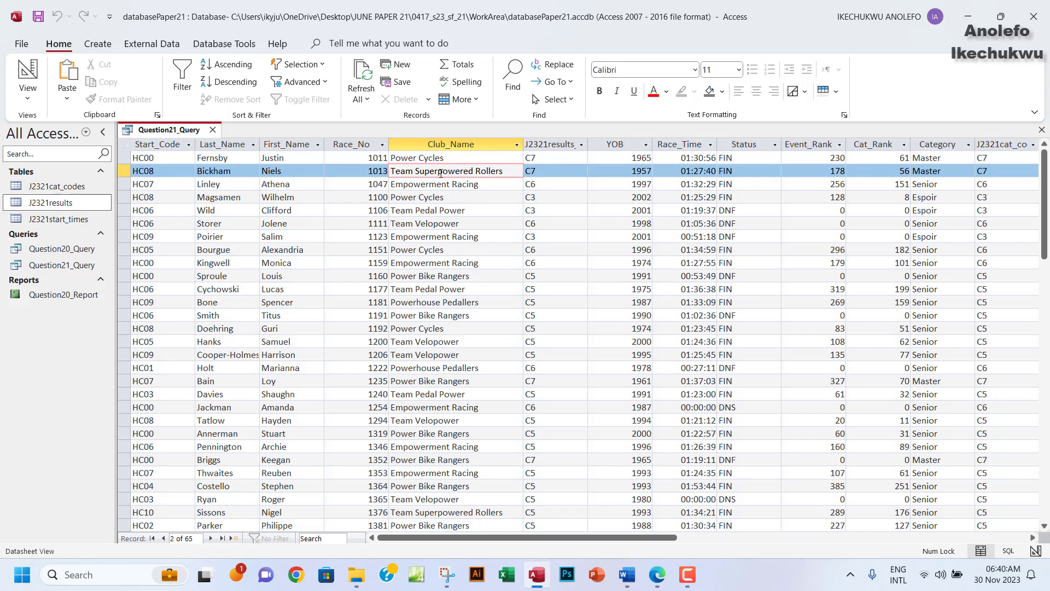
drag(439, 173, 465, 173)
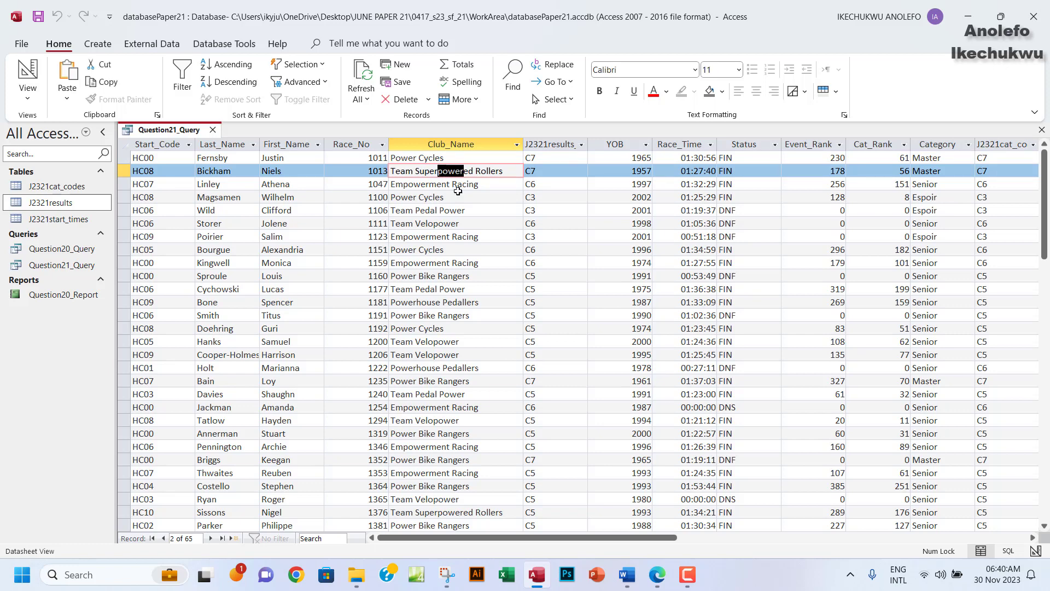
drag(401, 198, 414, 197)
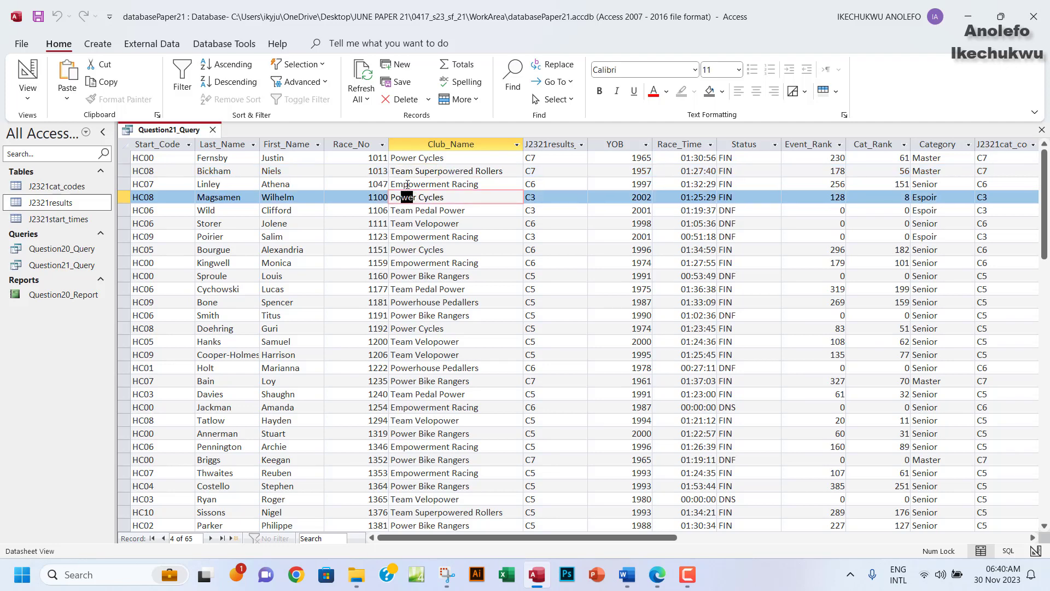
click(407, 185)
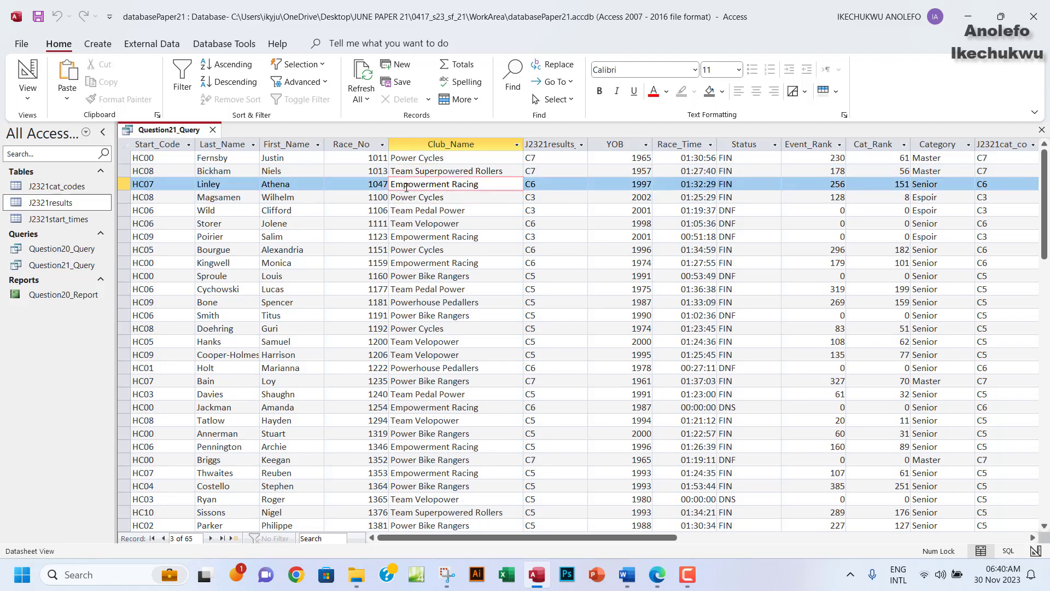
drag(403, 185, 427, 185)
click(455, 218)
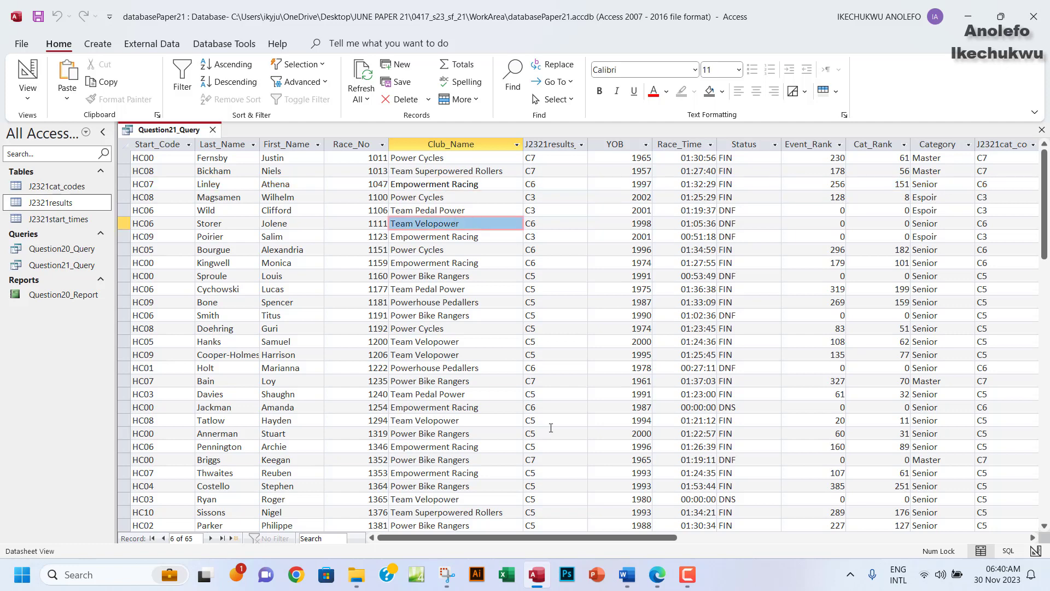
click(657, 574)
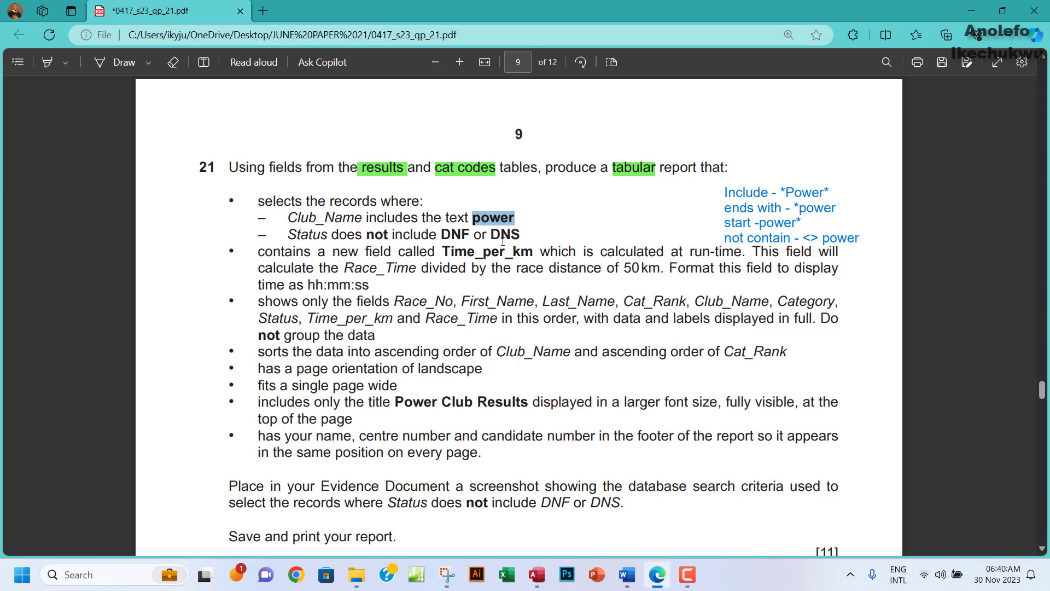
Reread and select the 'Status does not include DNF or DNS' requirement in the PDF.
drag(431, 234, 515, 233)
click(459, 239)
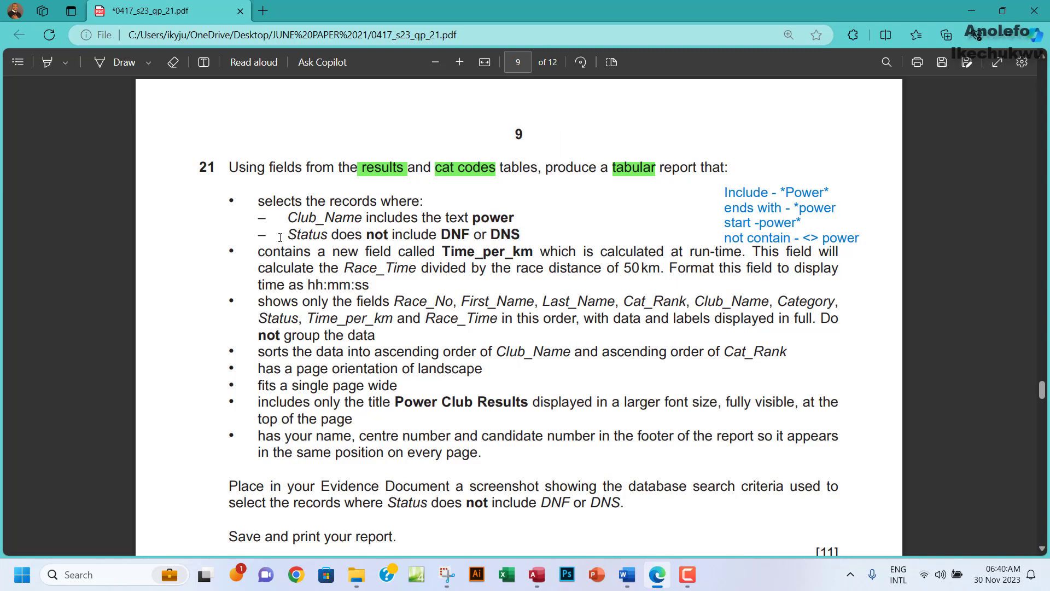
drag(257, 235, 520, 235)
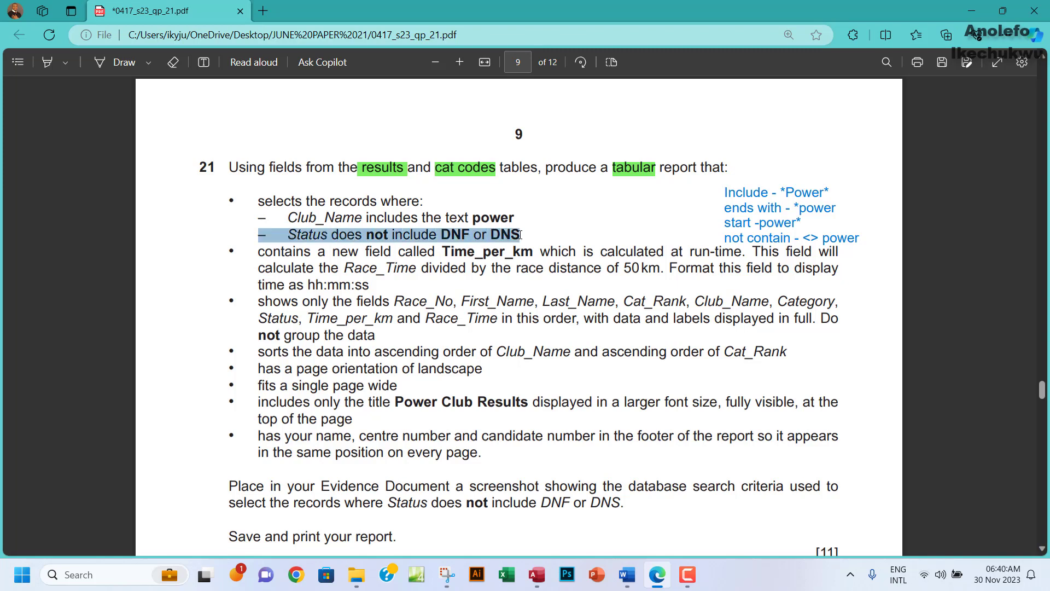
click(442, 234)
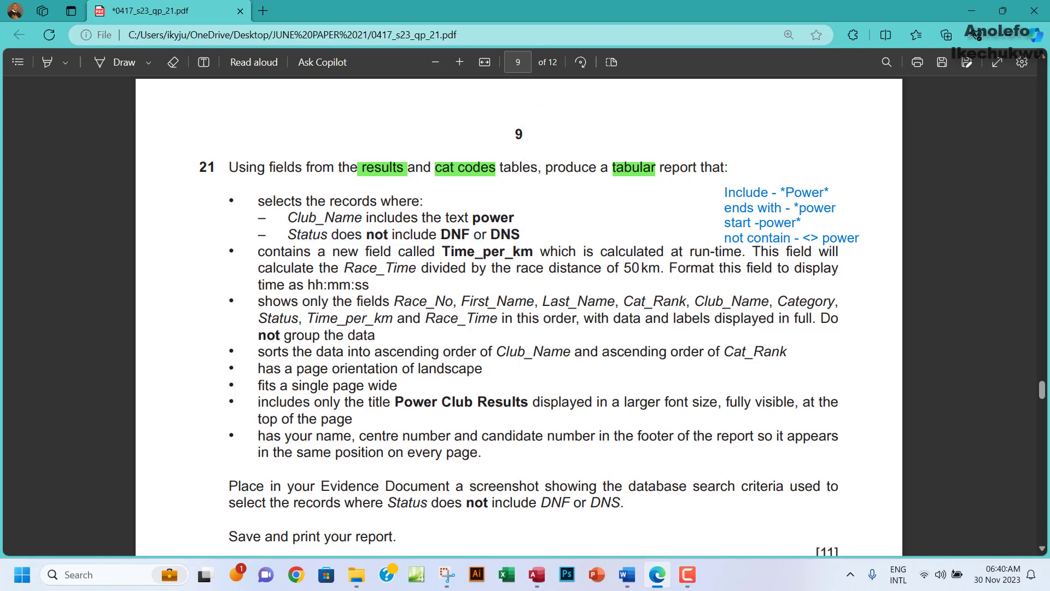
drag(439, 234, 517, 232)
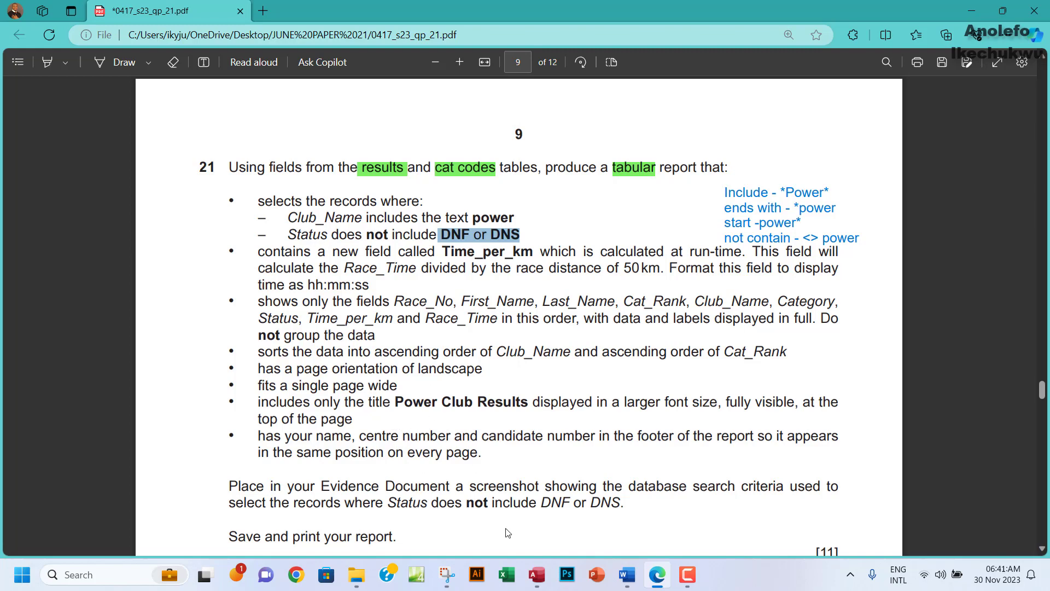
click(544, 573)
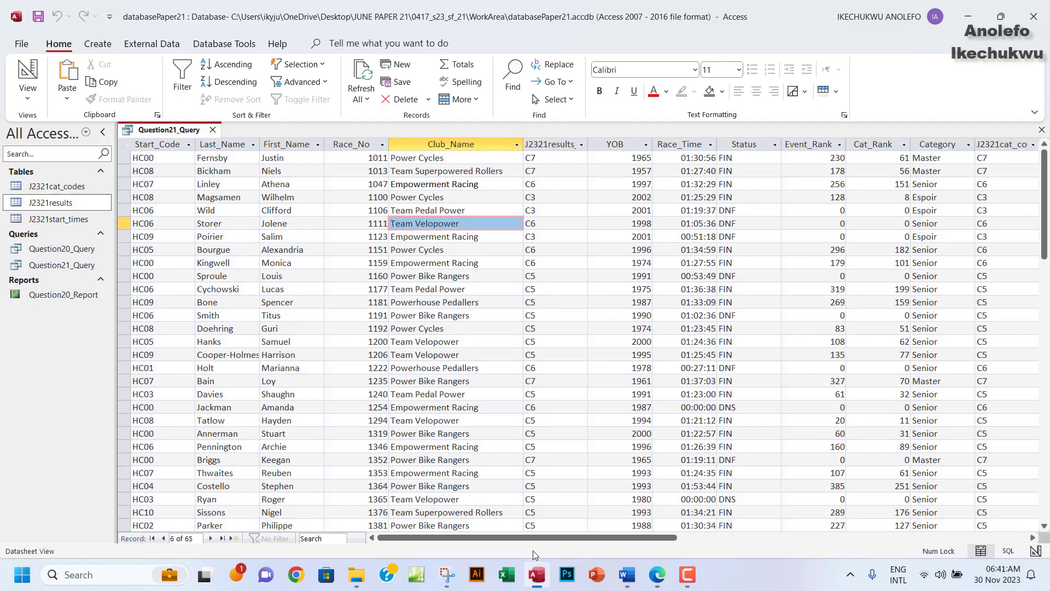
Switch the query to Design View and enter Not DNF or DNS as the Status criterion.
click(27, 91)
click(70, 181)
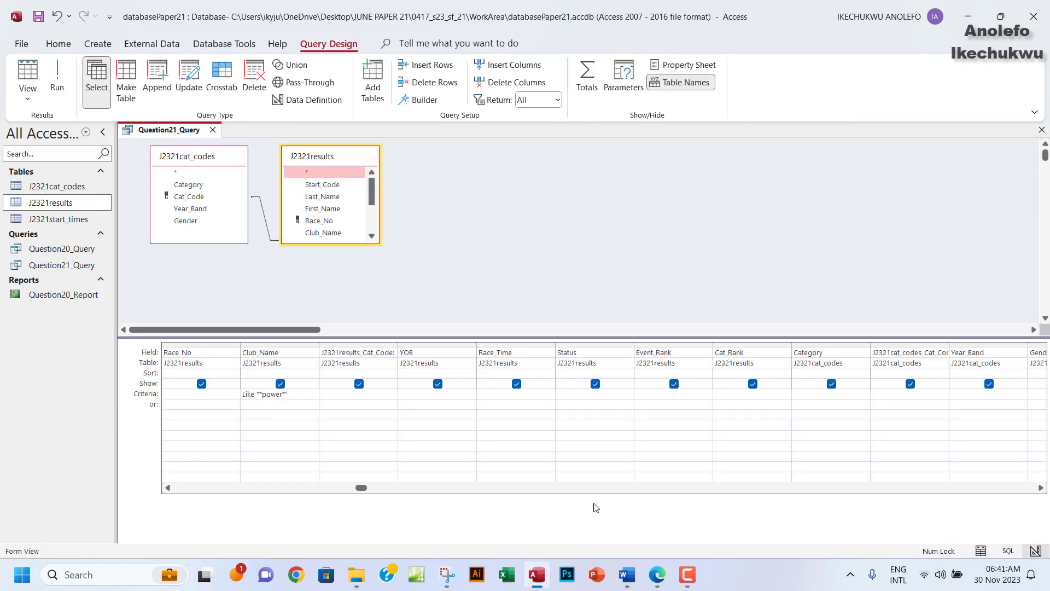
click(662, 578)
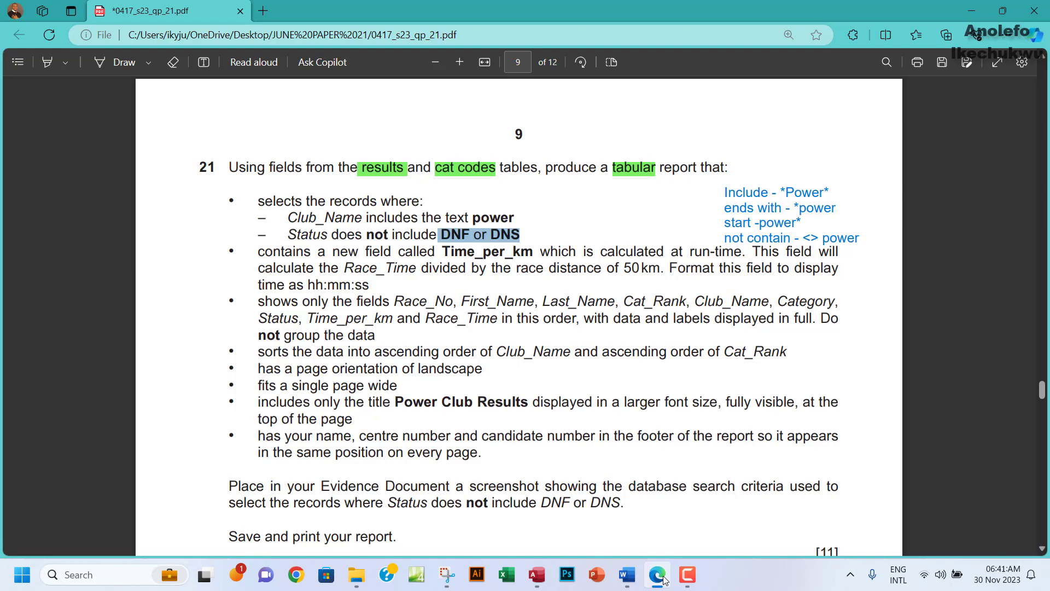
click(662, 576)
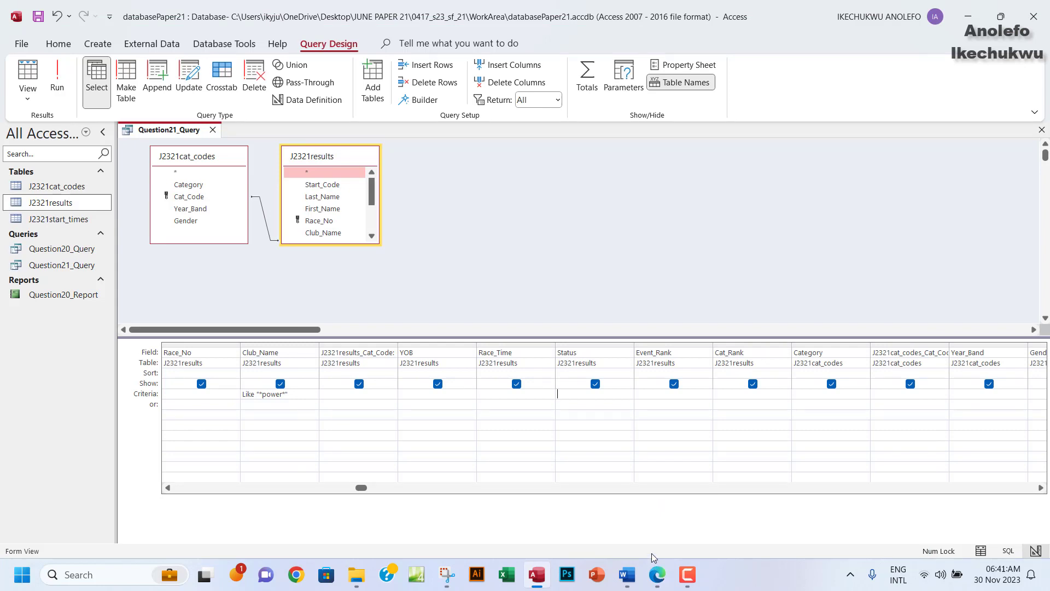
text(Not)
key(ctrl+n)
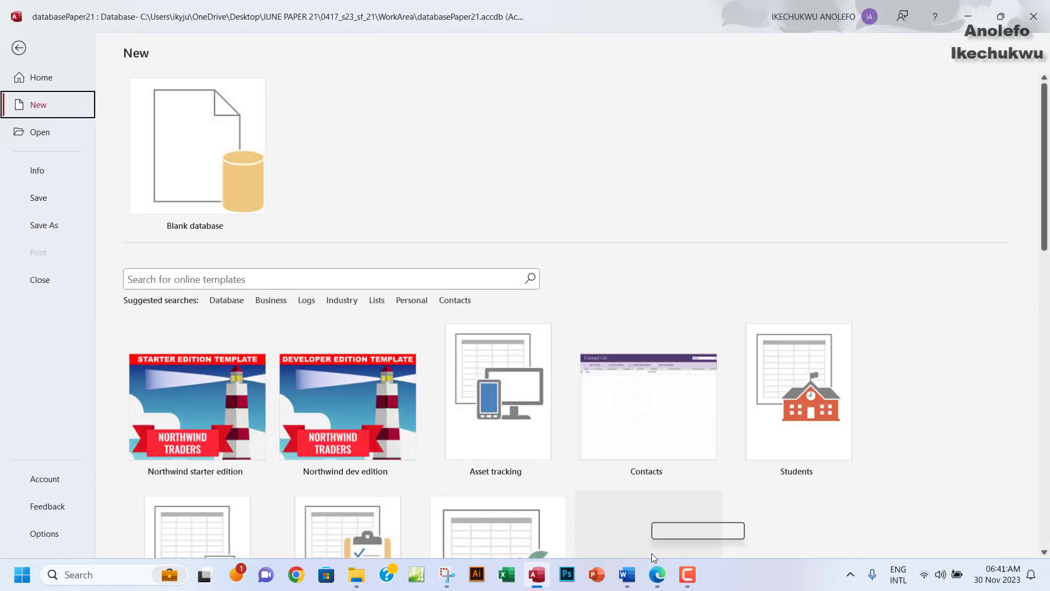
key(Escape)
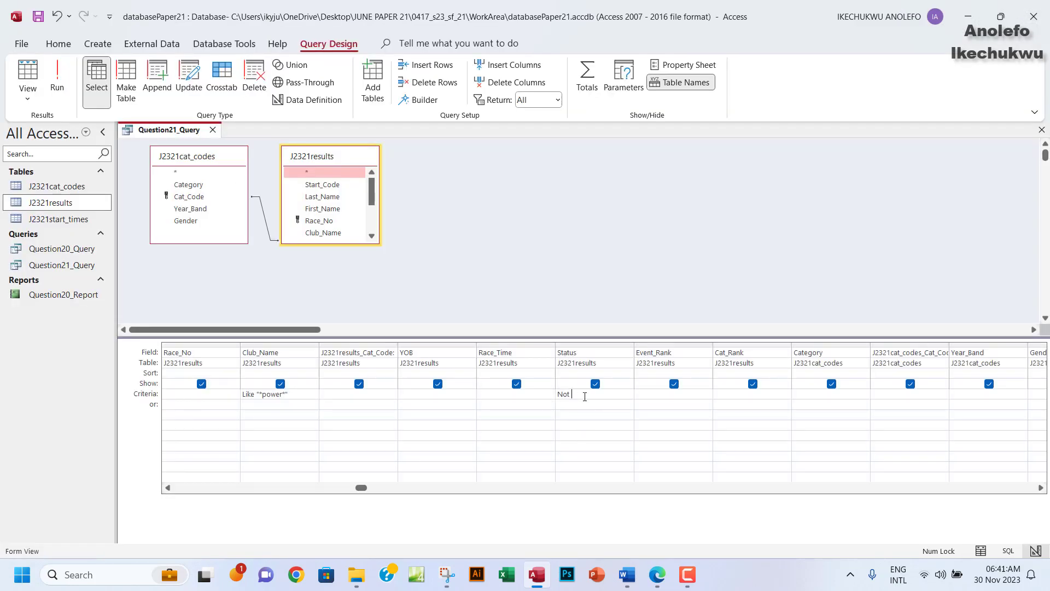
text(DNF or DNS)
Run the query and check that DNF and DNS values still appear under Status.
click(505, 390)
drag(579, 395, 625, 395)
click(58, 82)
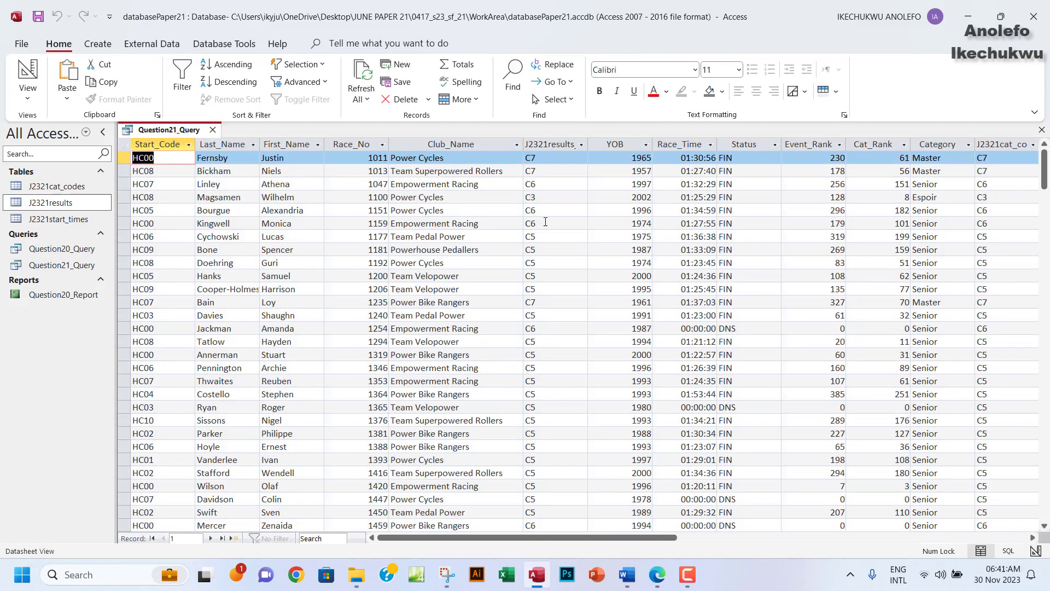
click(752, 149)
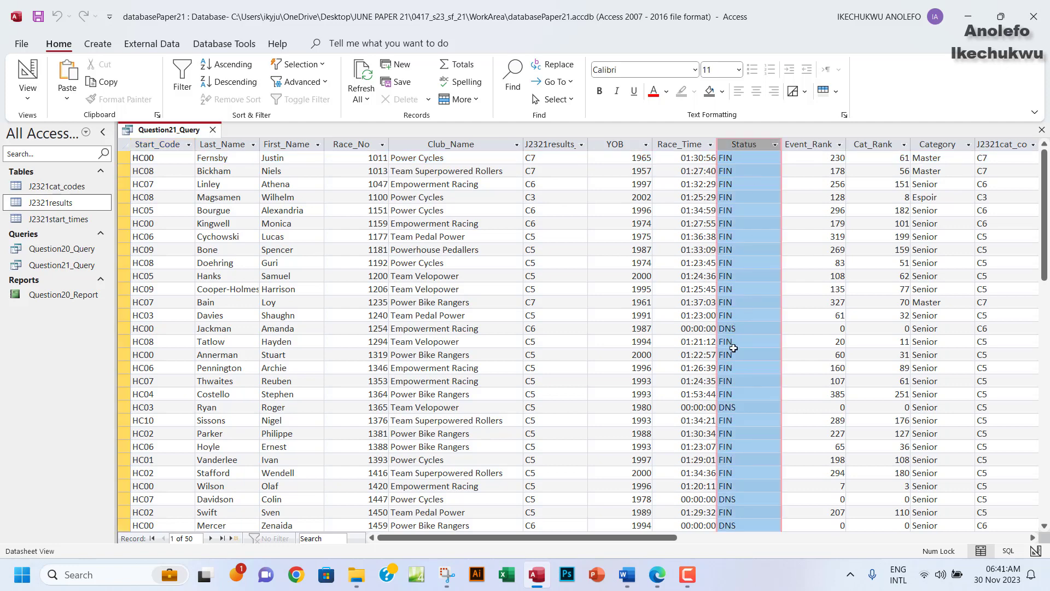
click(737, 395)
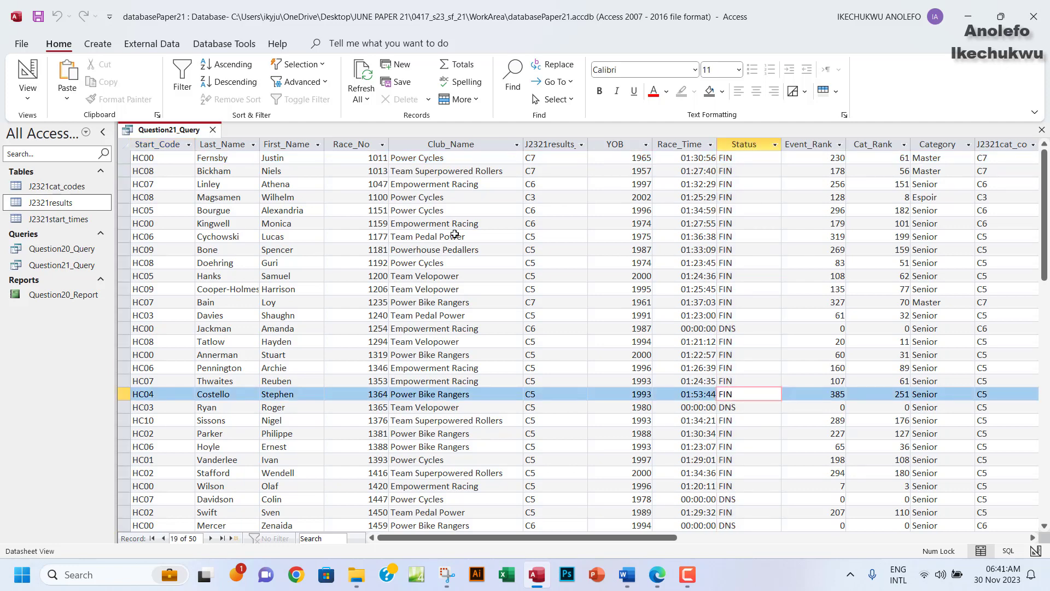
Revise the Status criterion to Not "DNF" Or Not "DNS", rerun it, and return to Design View.
click(39, 91)
click(60, 183)
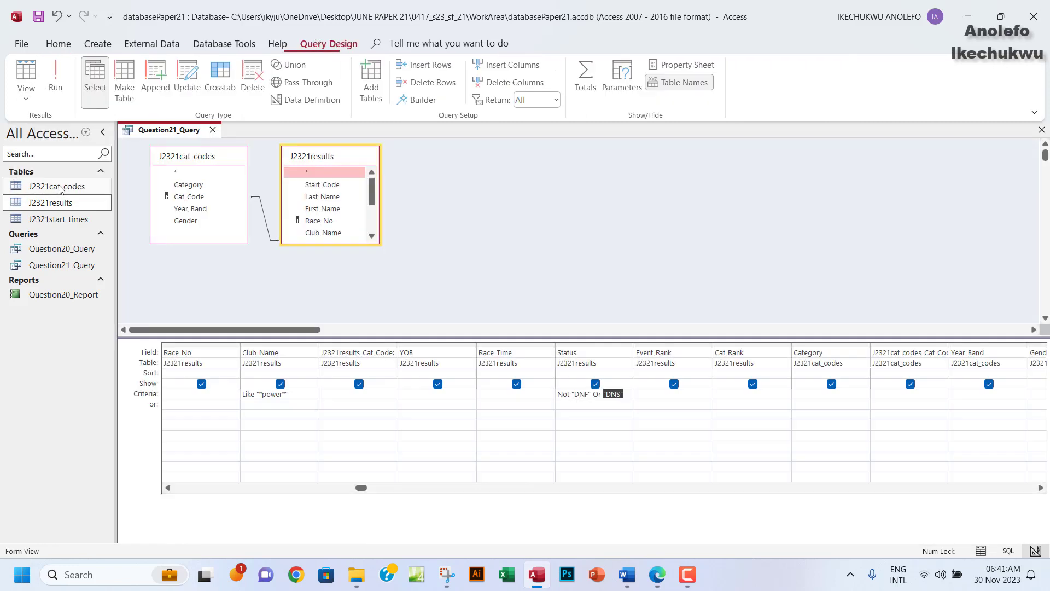
click(604, 394)
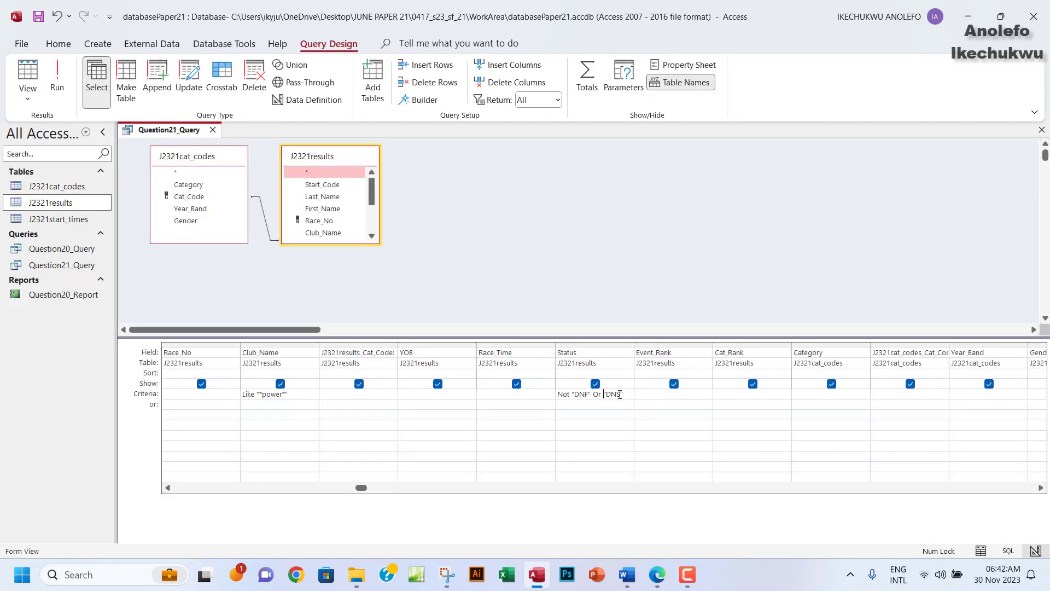
text(Not)
click(57, 77)
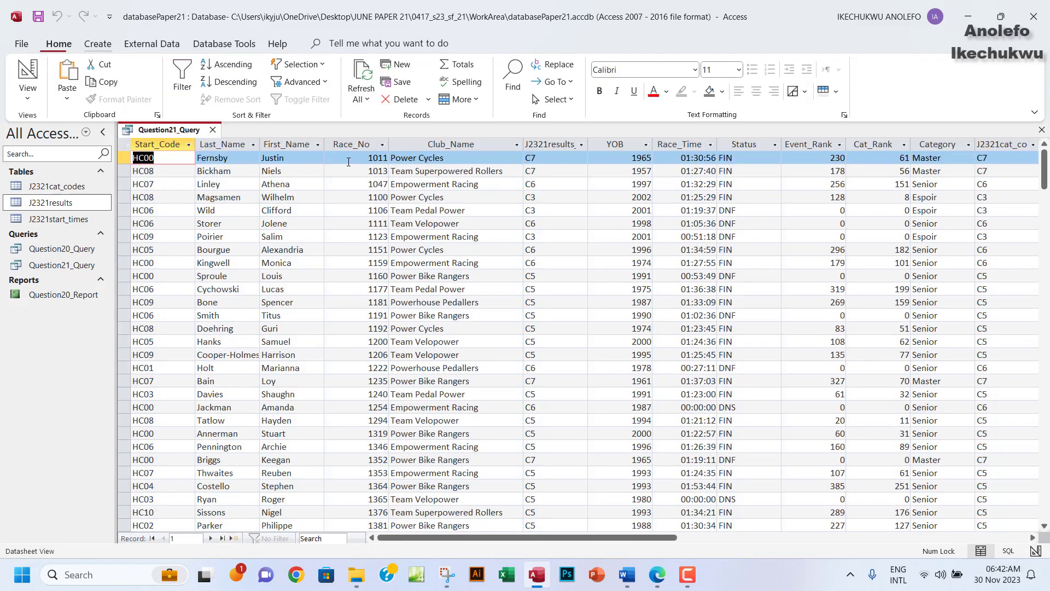
click(721, 210)
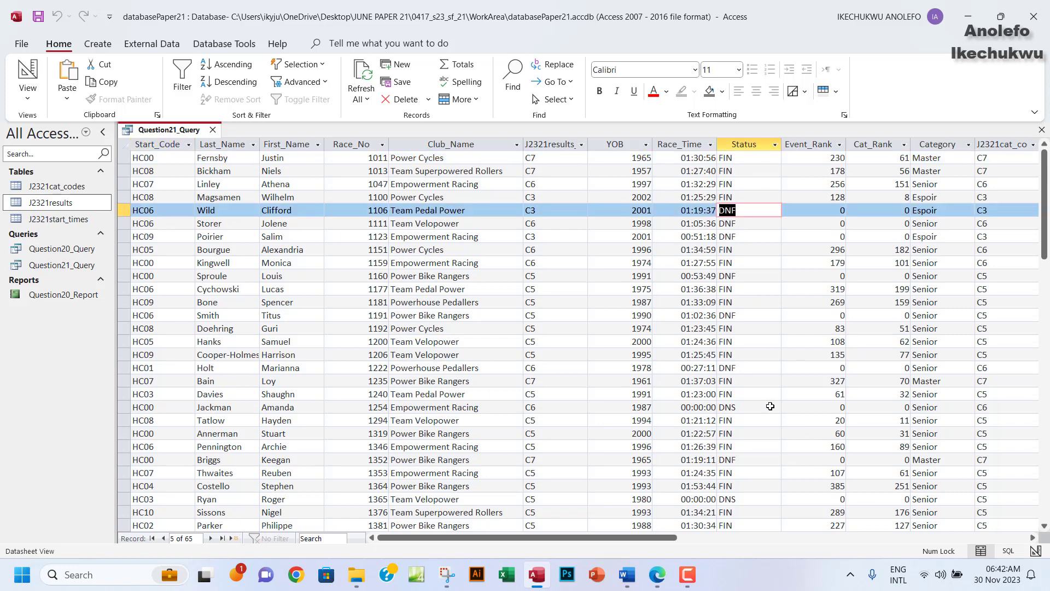
drag(739, 409, 708, 409)
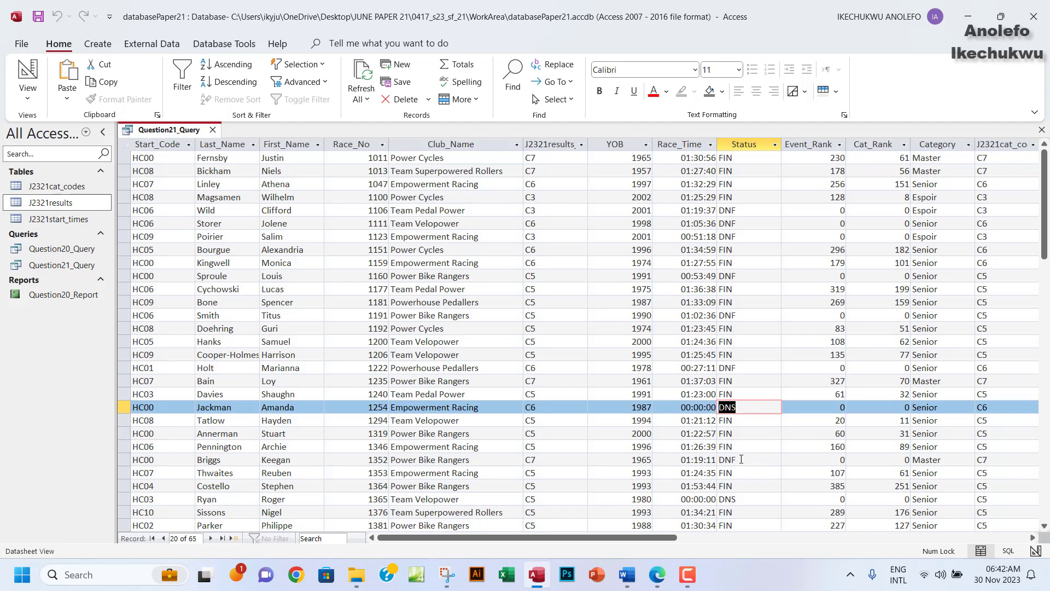
drag(741, 459, 718, 460)
click(28, 98)
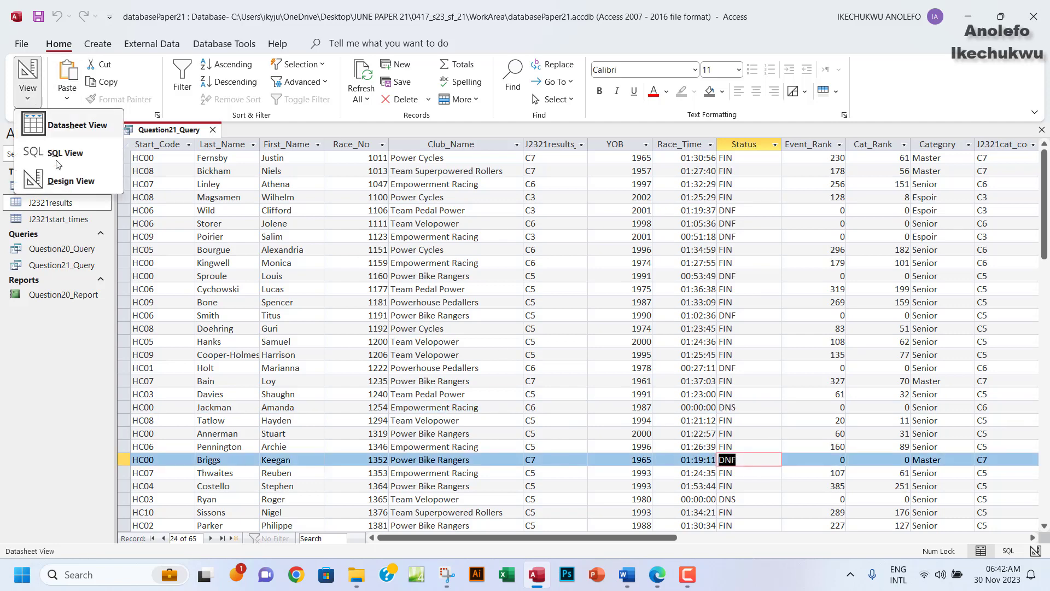
click(66, 183)
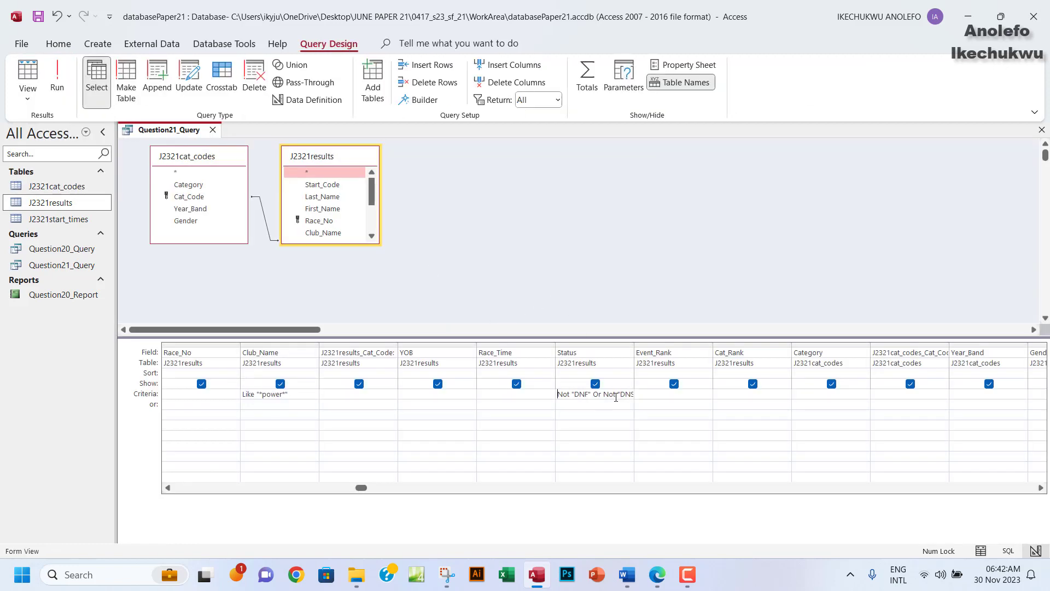
Change the Or in the Status criterion to And, run the query, and review the results.
click(617, 394)
double_click(595, 395)
text(And)
click(57, 88)
scroll(752, 373, down, 5)
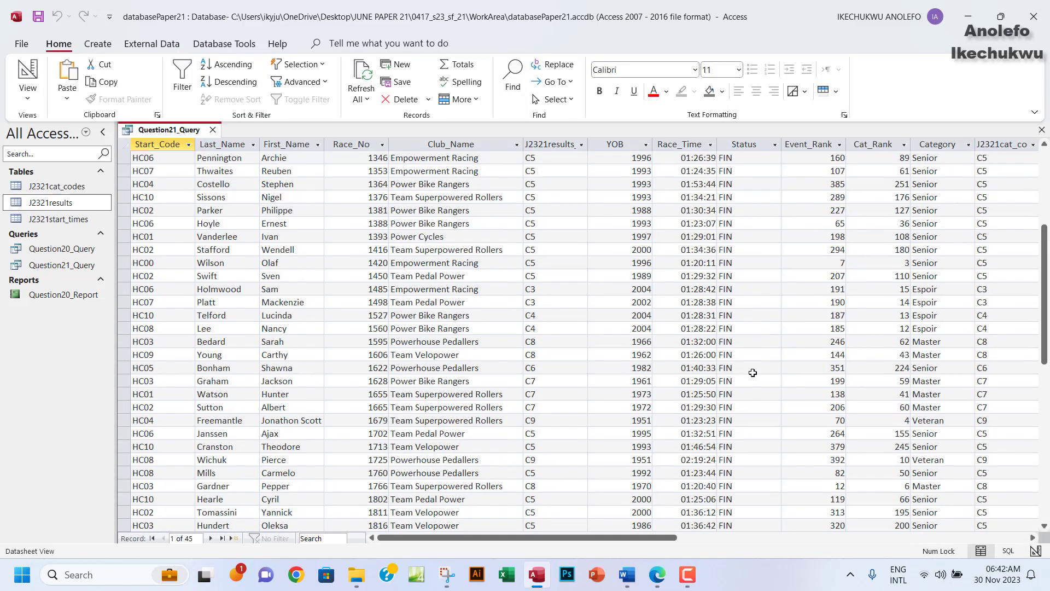
scroll(753, 372, down, 4)
scroll(752, 372, up, 8)
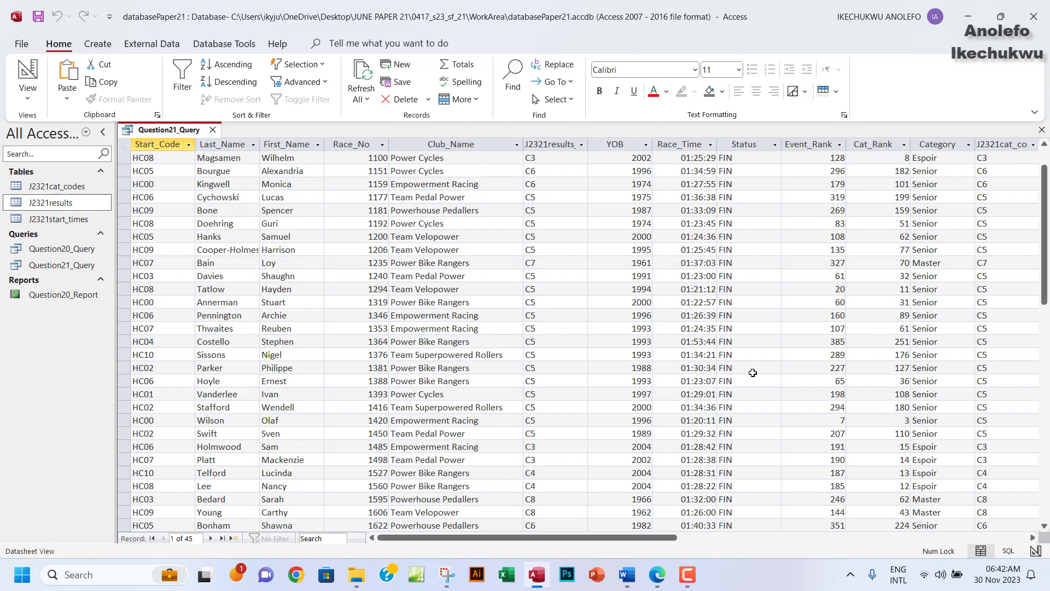
scroll(752, 372, up, 1)
click(28, 98)
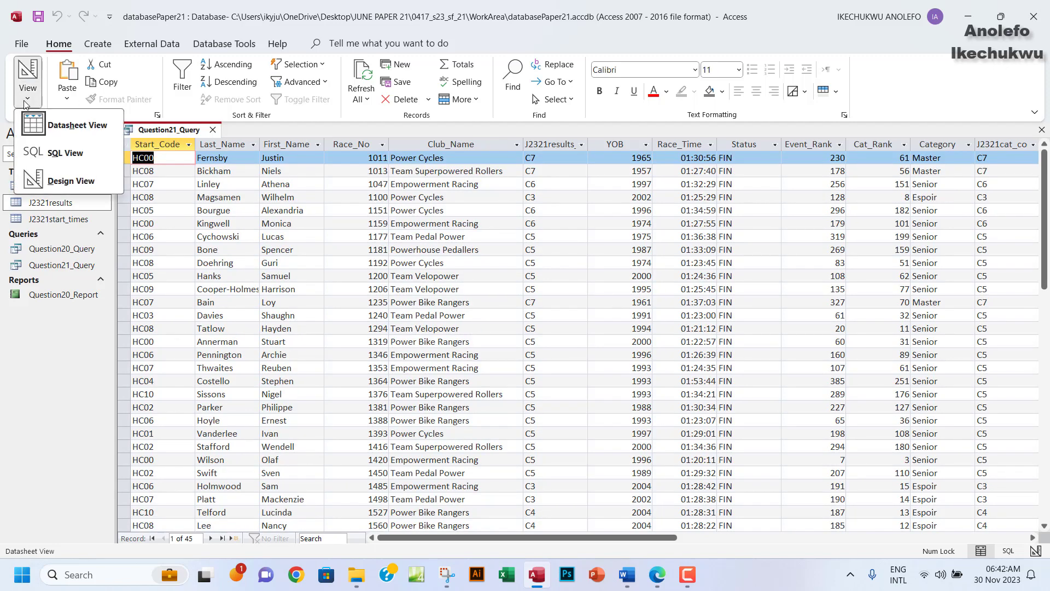
click(65, 184)
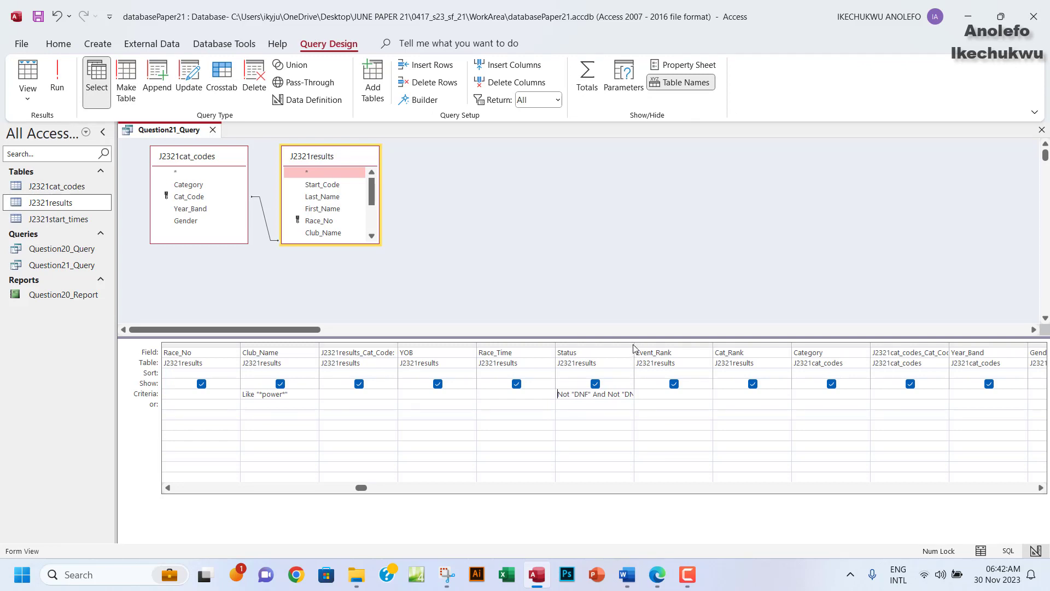
Rewrite the Status criterion as <>"DNF" And <>"DNS" and run the query for 45 records.
drag(633, 344, 645, 345)
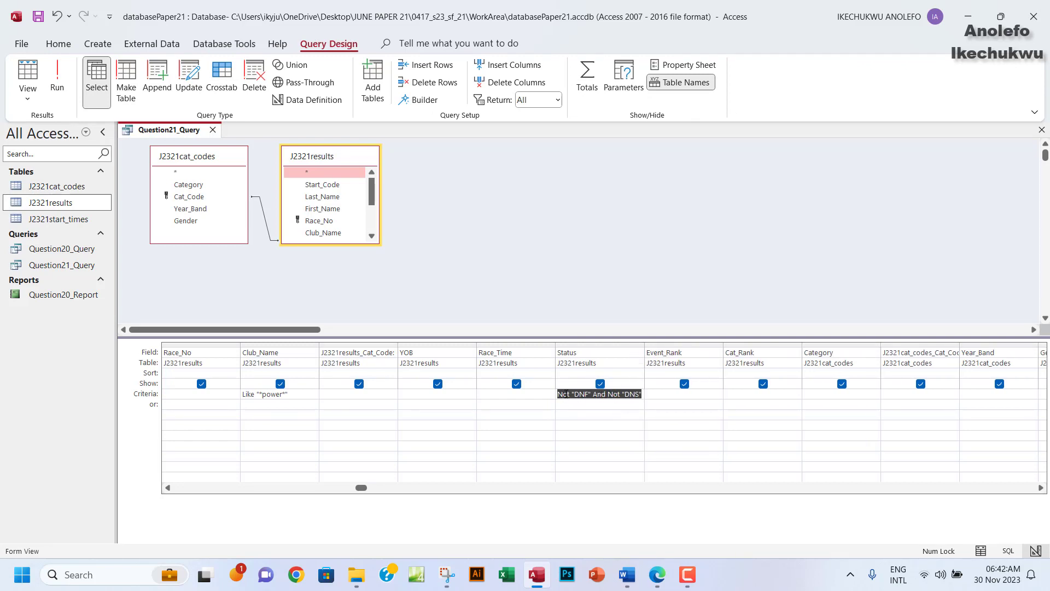
click(570, 399)
drag(568, 395, 554, 397)
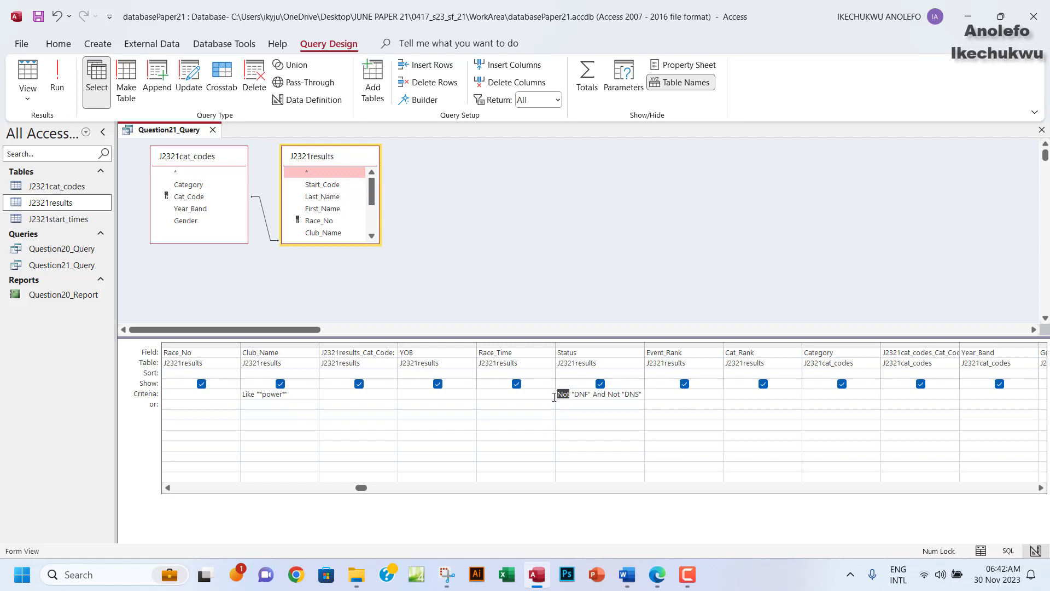
text(<>)
drag(619, 395, 606, 395)
text(<>)
click(57, 80)
scroll(684, 252, down, 5)
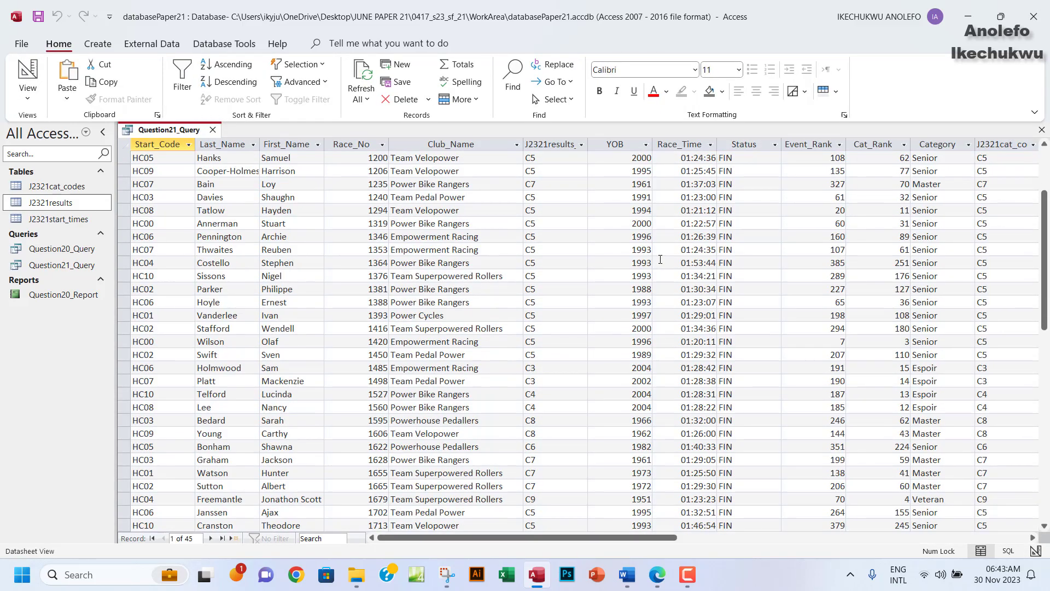
Verify every Status value is FIN, then go back to Design View and select the And.
scroll(759, 234, up, 3)
click(747, 146)
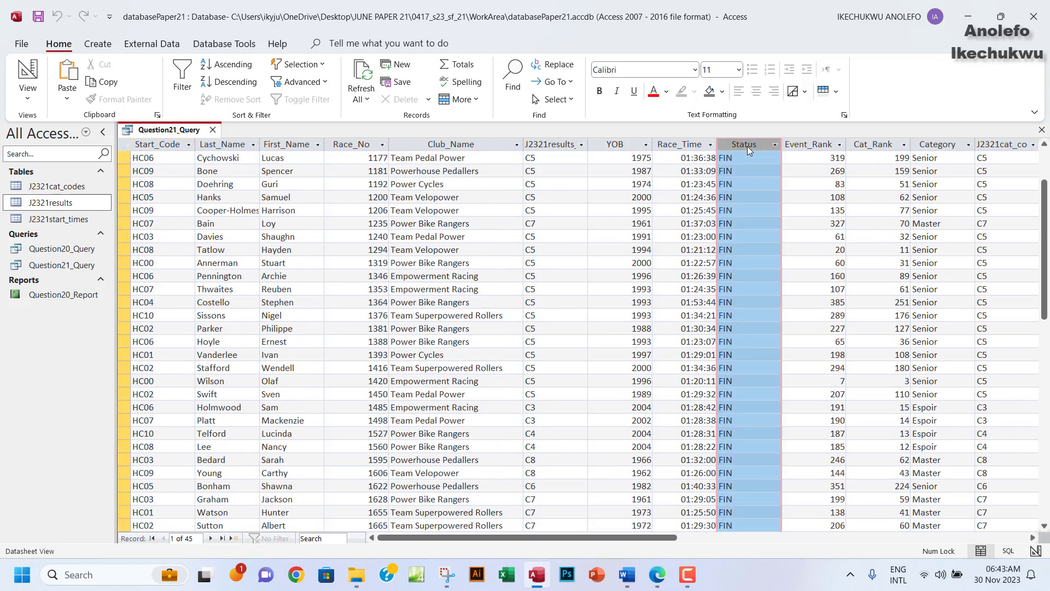
scroll(754, 258, down, 7)
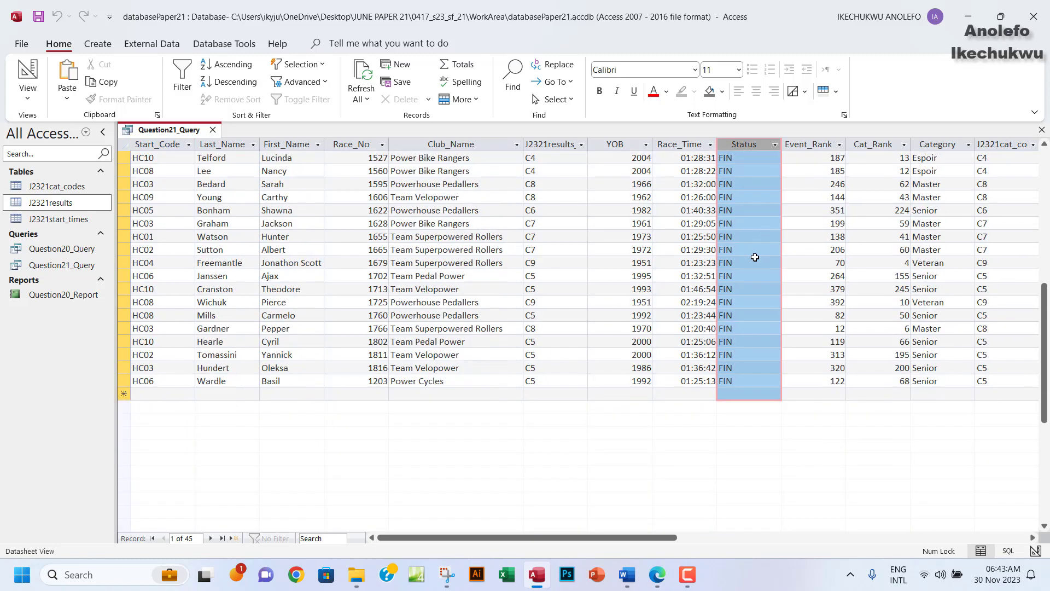
scroll(755, 257, up, 5)
scroll(755, 257, up, 4)
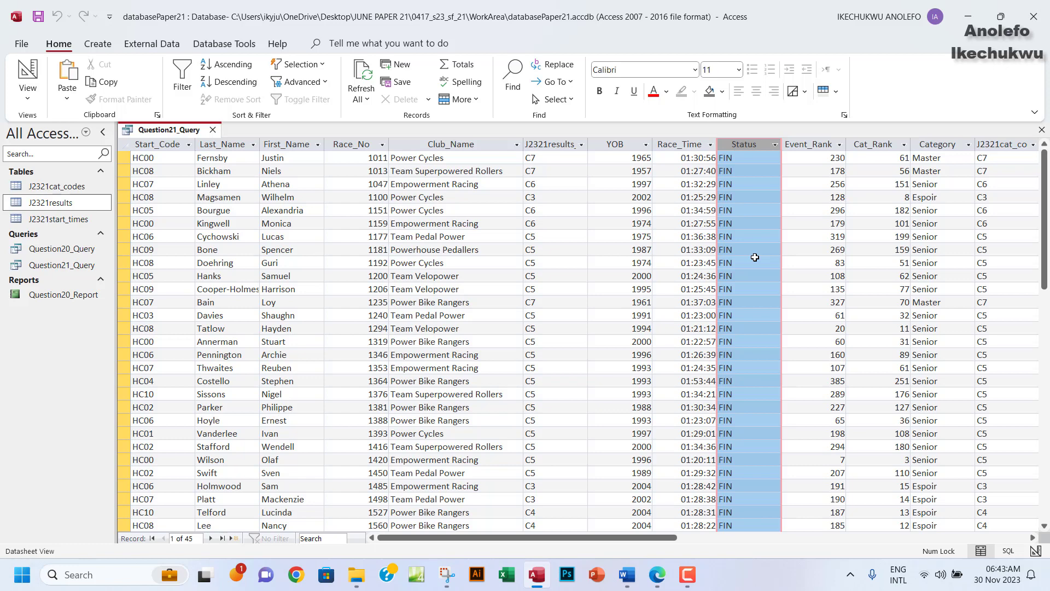
click(28, 95)
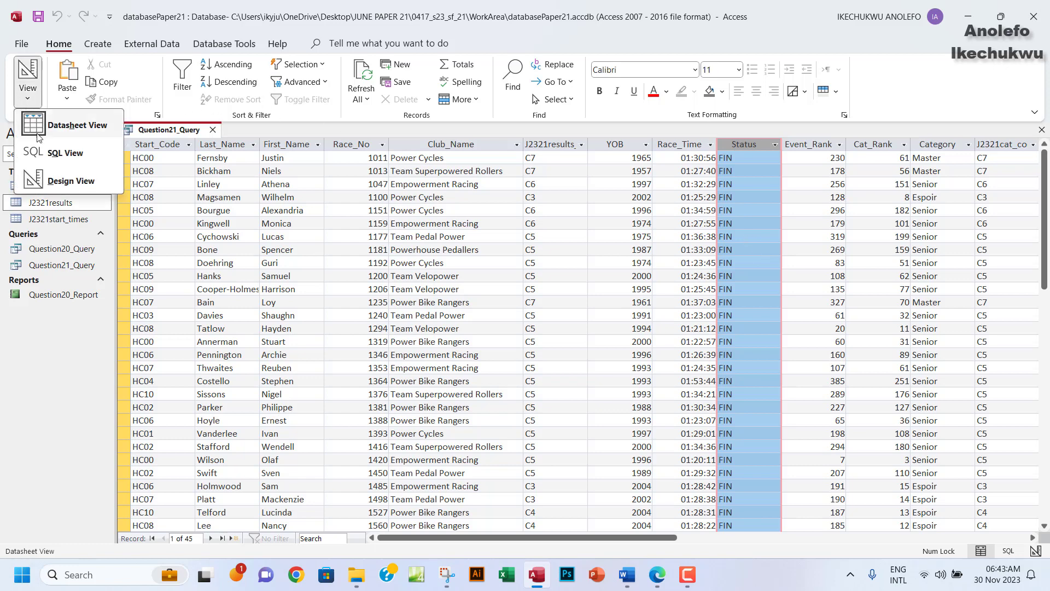
click(67, 181)
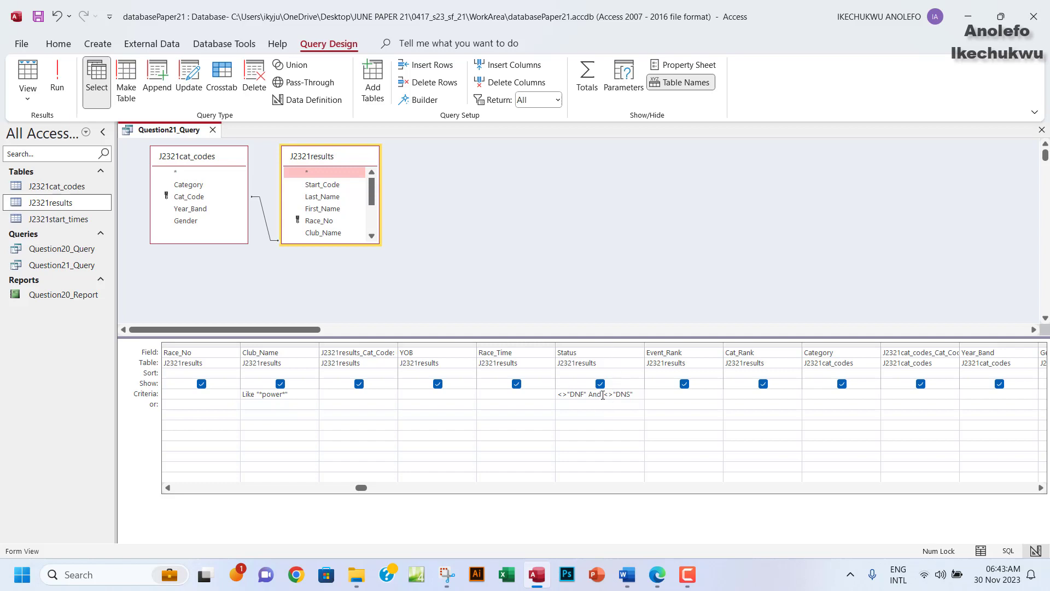
drag(602, 395, 589, 396)
Highlight the 'selects the records where' requirements in green in the question paper.
click(656, 574)
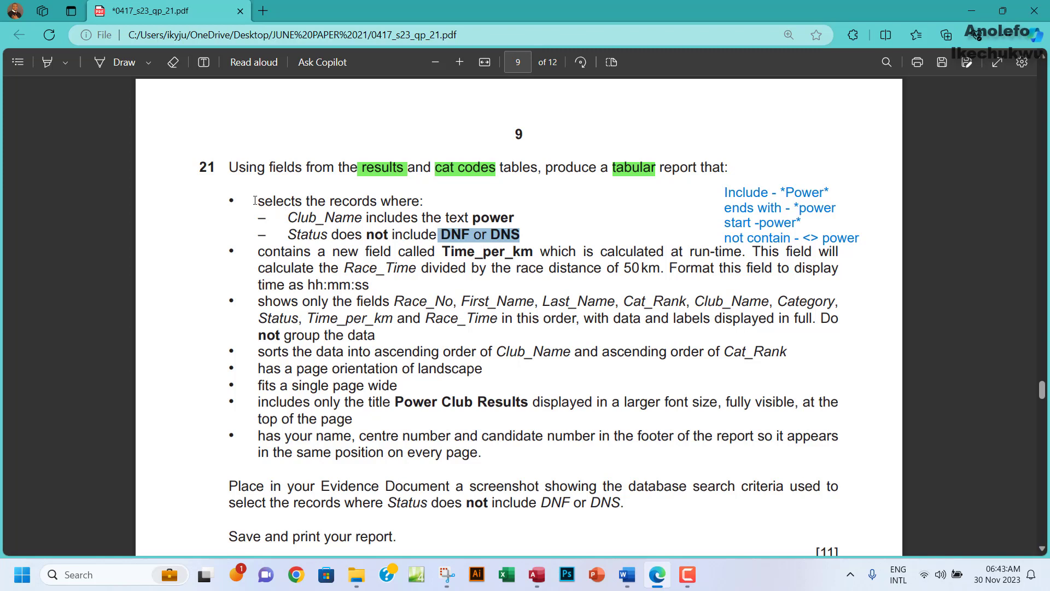
drag(255, 201, 523, 239)
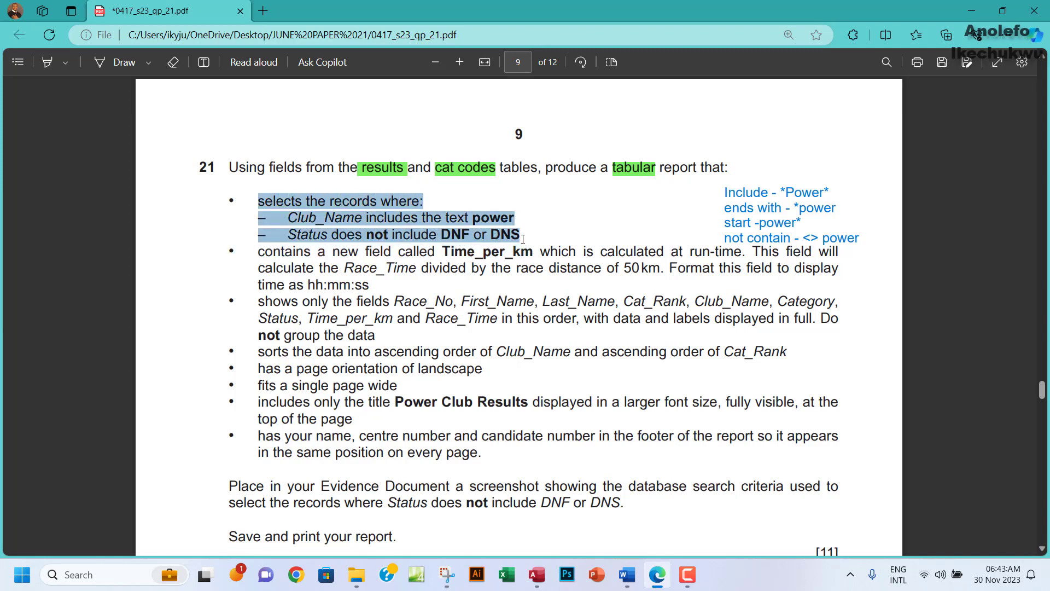
mouse_move(610, 167)
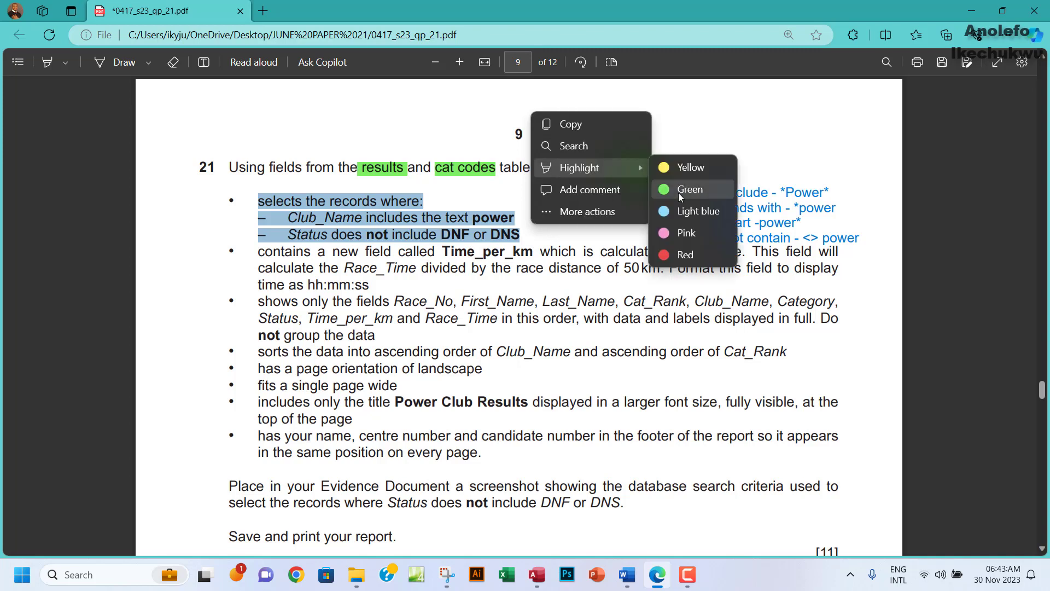
click(679, 192)
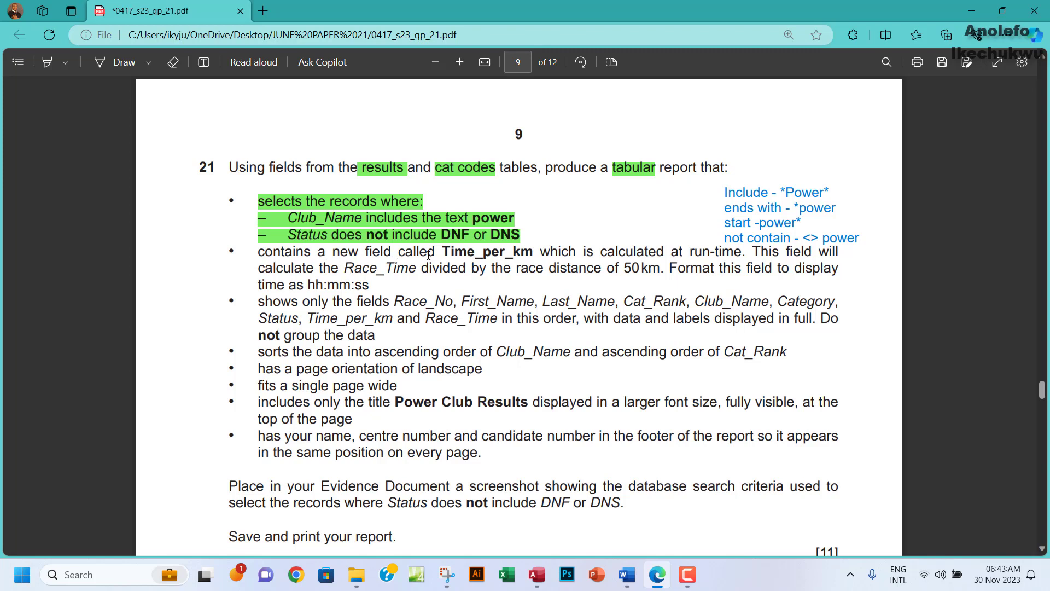
Copy the field name Time_per_km from the question.
drag(441, 252, 532, 253)
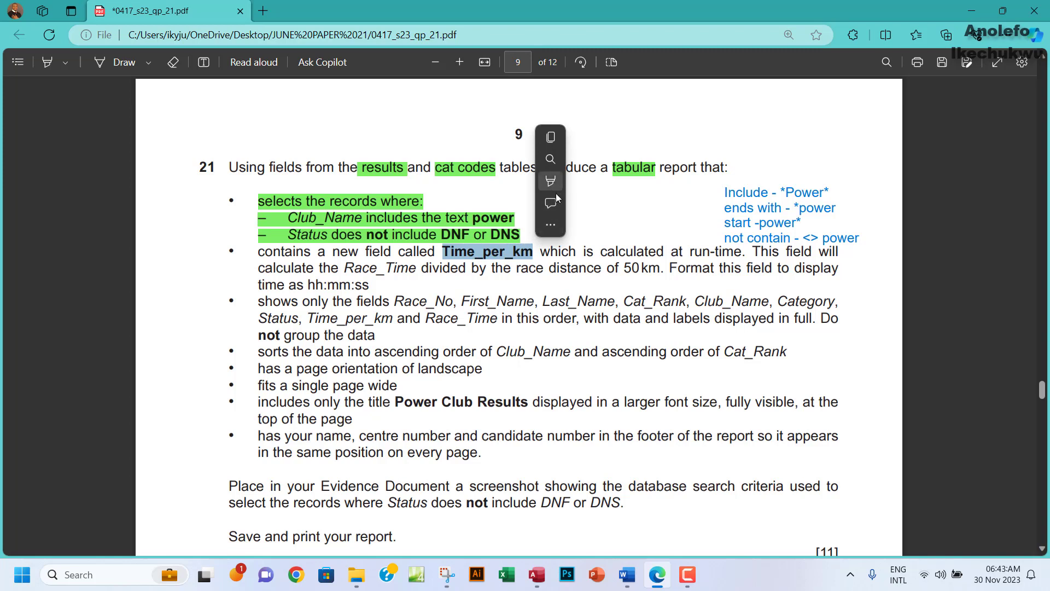
click(571, 141)
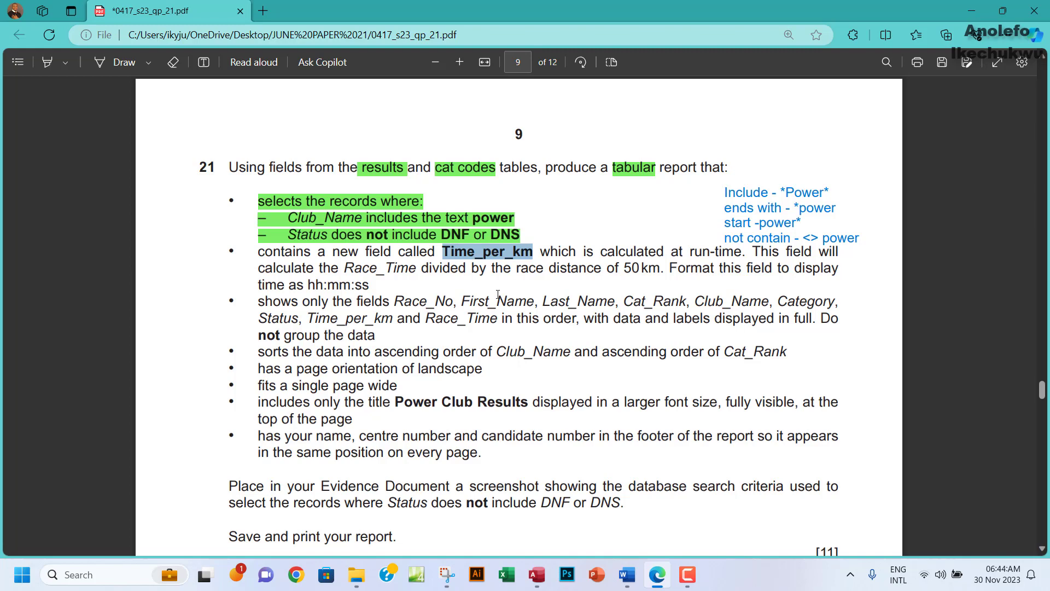
click(536, 575)
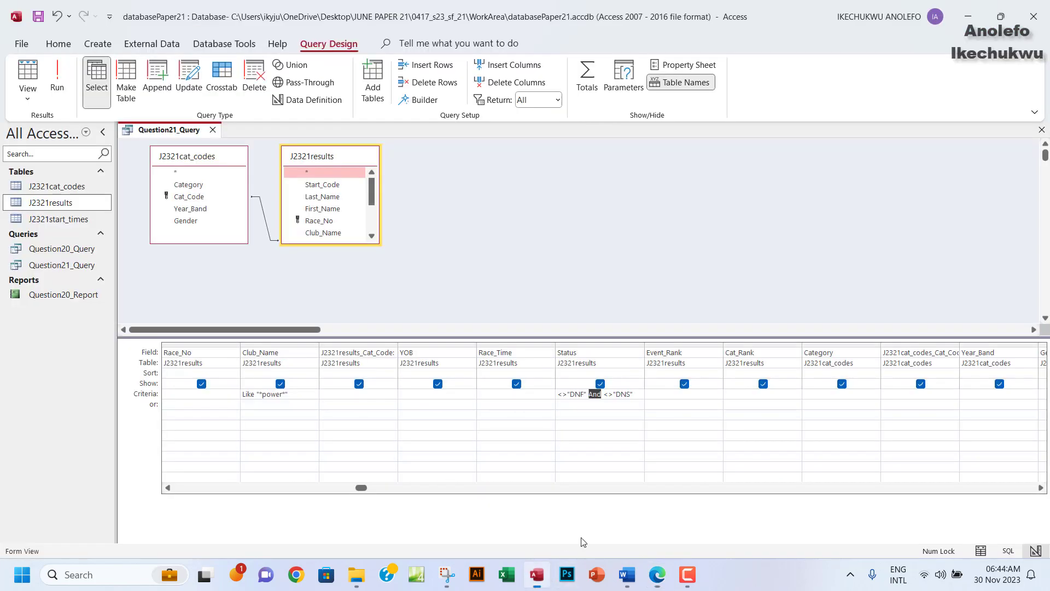
Add a new field after Gender with the expression [Race_Time]/50 using the Expression Builder.
click(1041, 488)
click(1041, 489)
click(1041, 489)
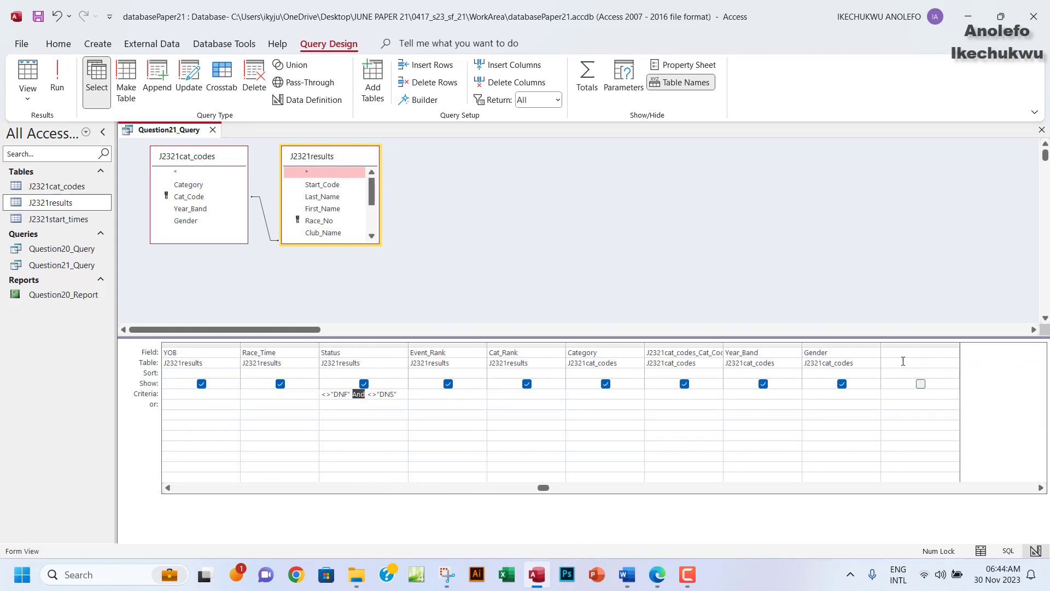
click(893, 353)
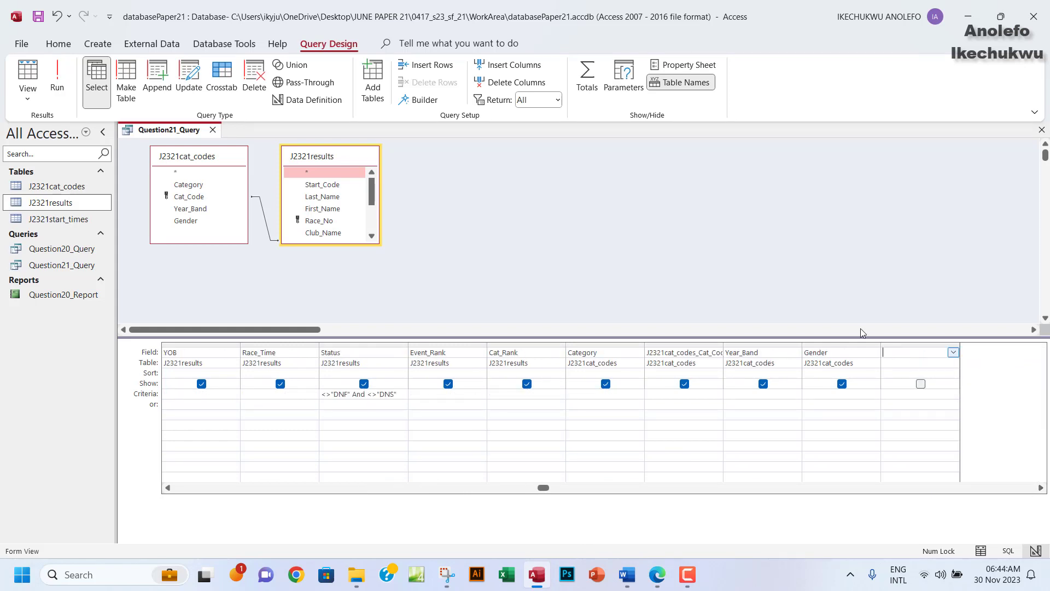
click(425, 100)
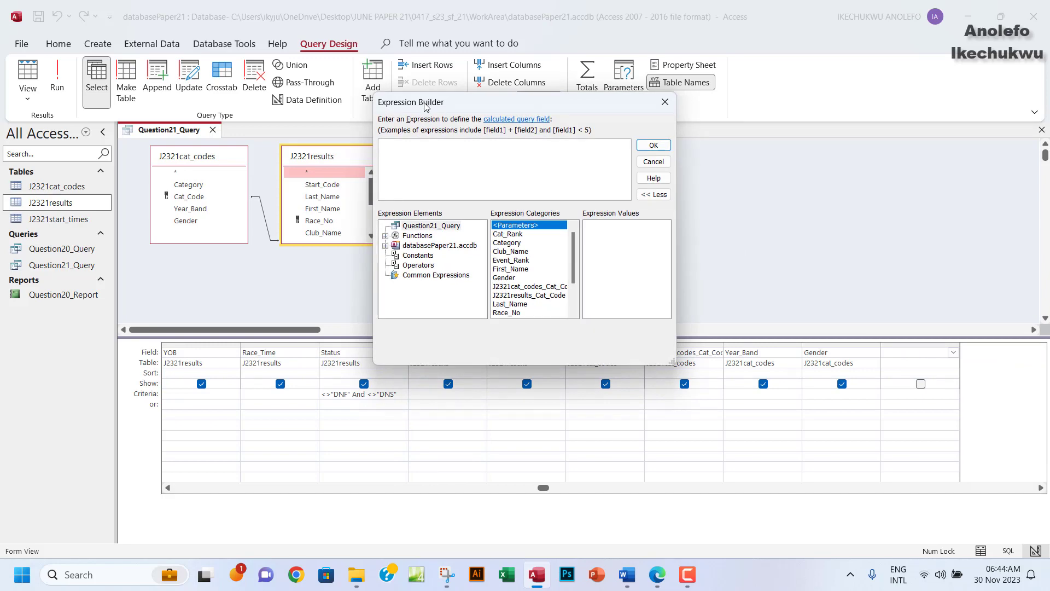
click(658, 574)
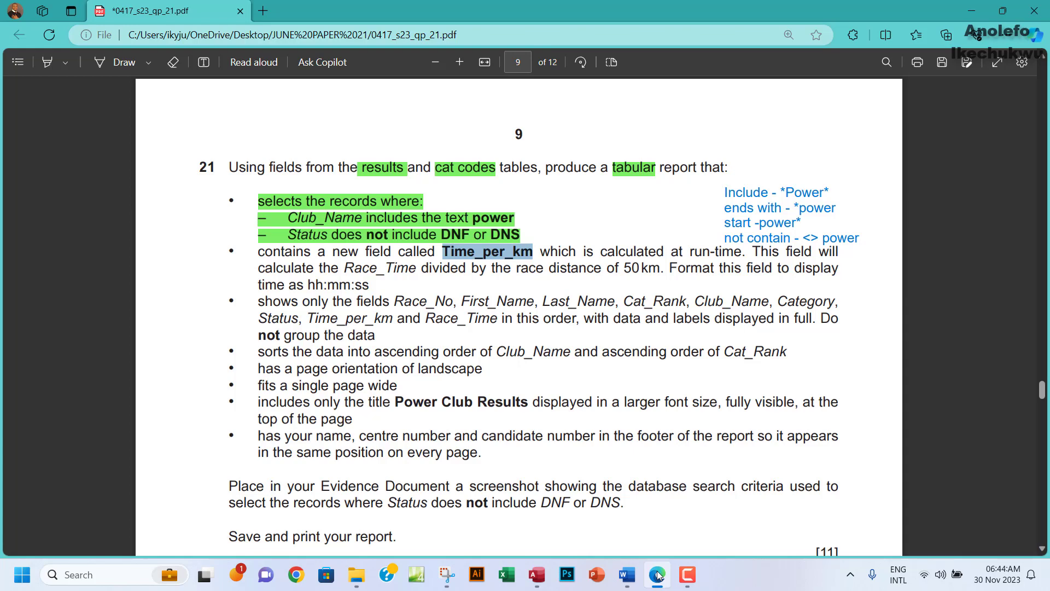
click(658, 574)
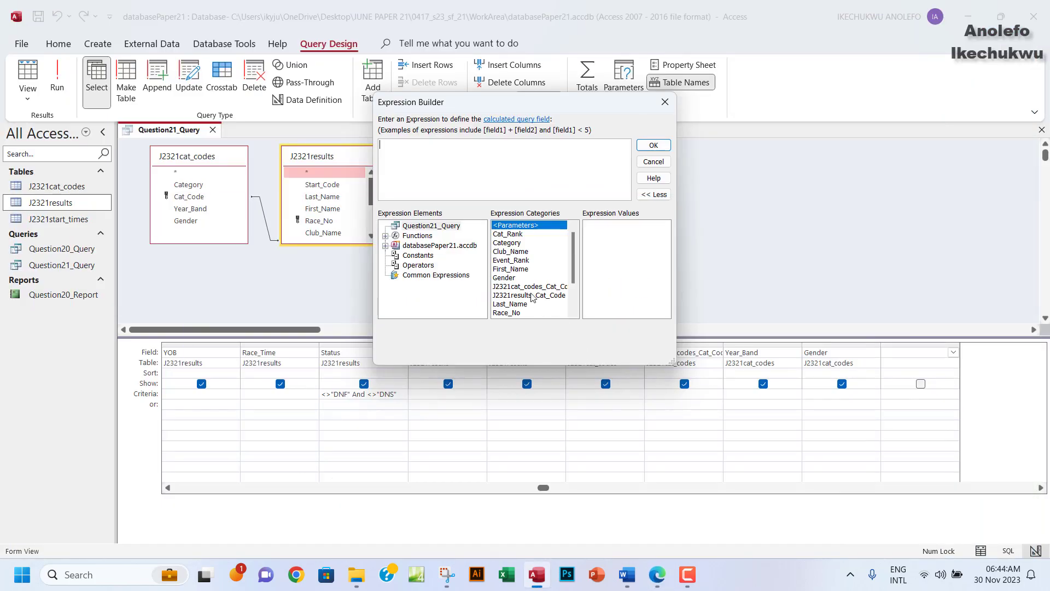
scroll(525, 275, down, 2)
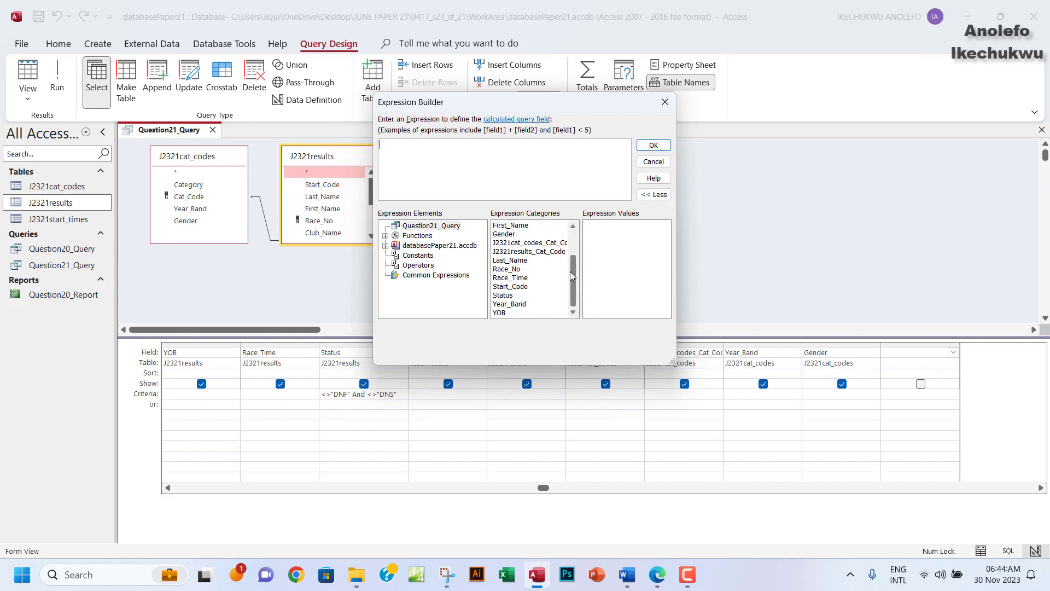
click(509, 279)
double_click(510, 279)
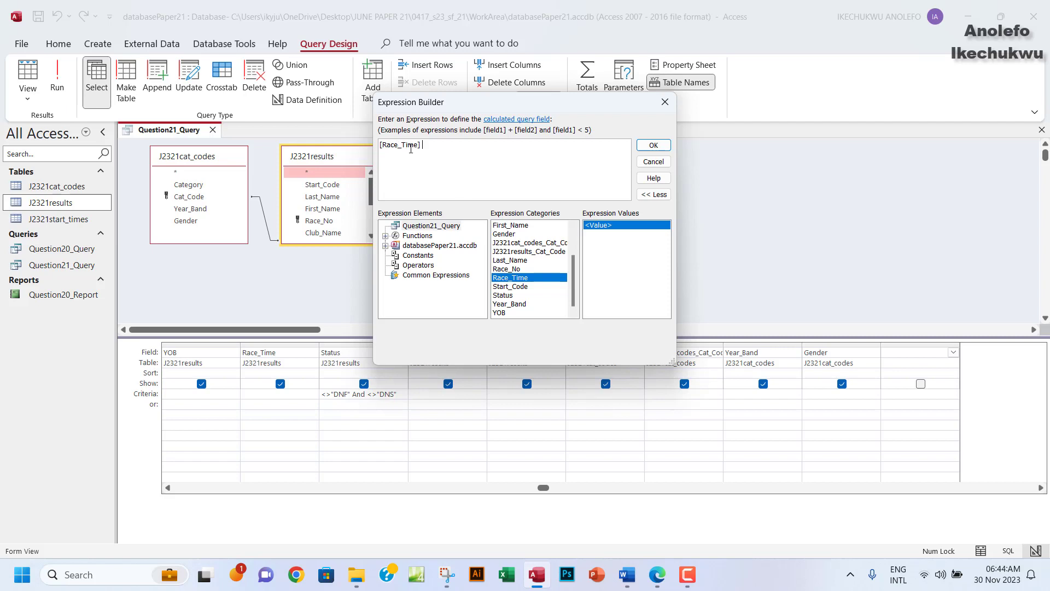
click(420, 145)
text(/50)
click(653, 145)
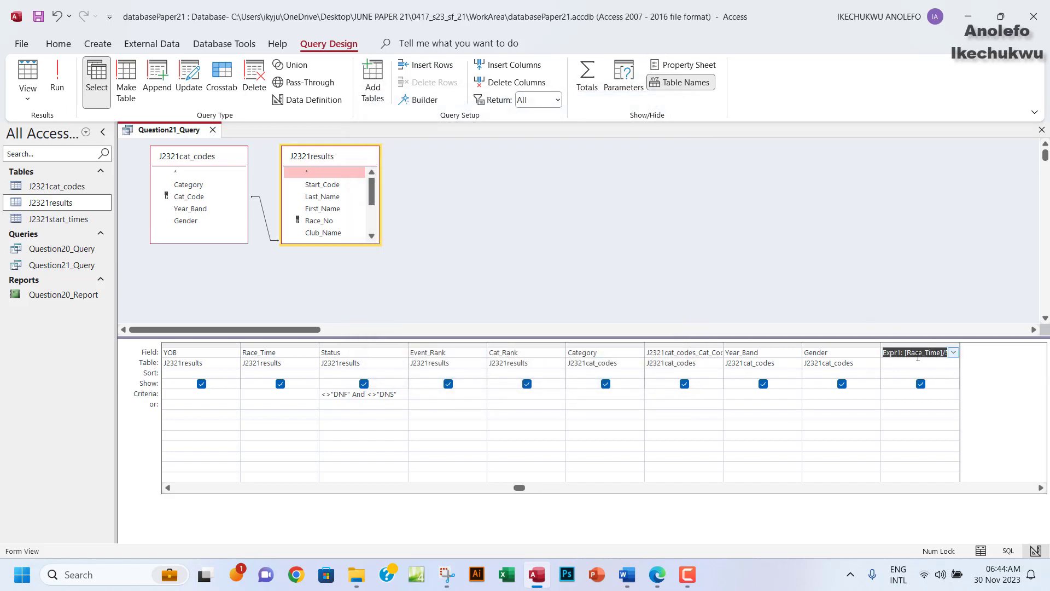
Rename the Expr1 field to Time_per_km and widen its column.
click(1041, 487)
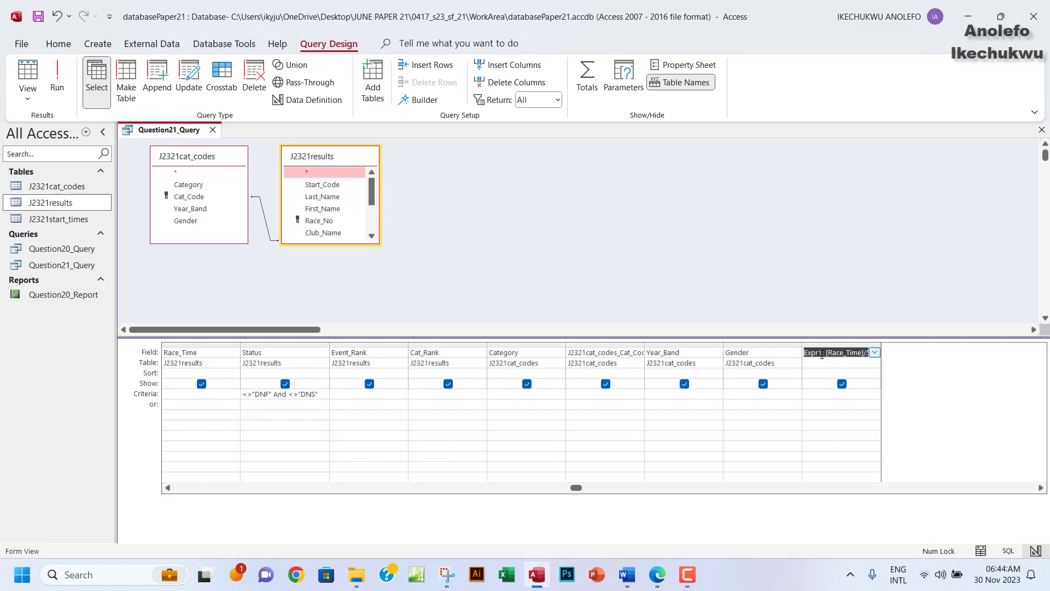
drag(823, 354, 797, 356)
click(818, 352)
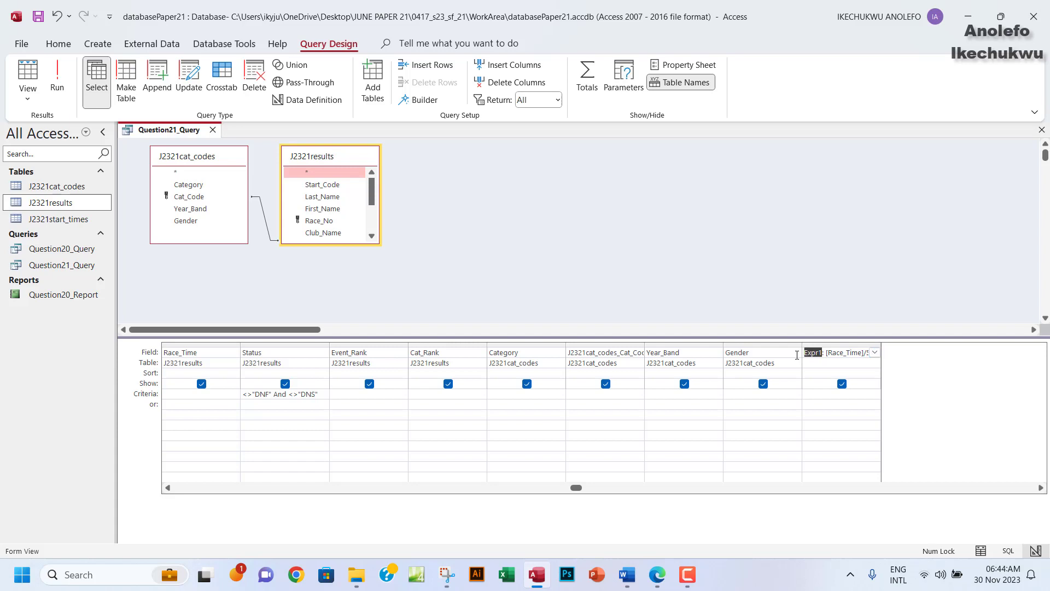
text(Time_per_km)
drag(882, 348, 912, 347)
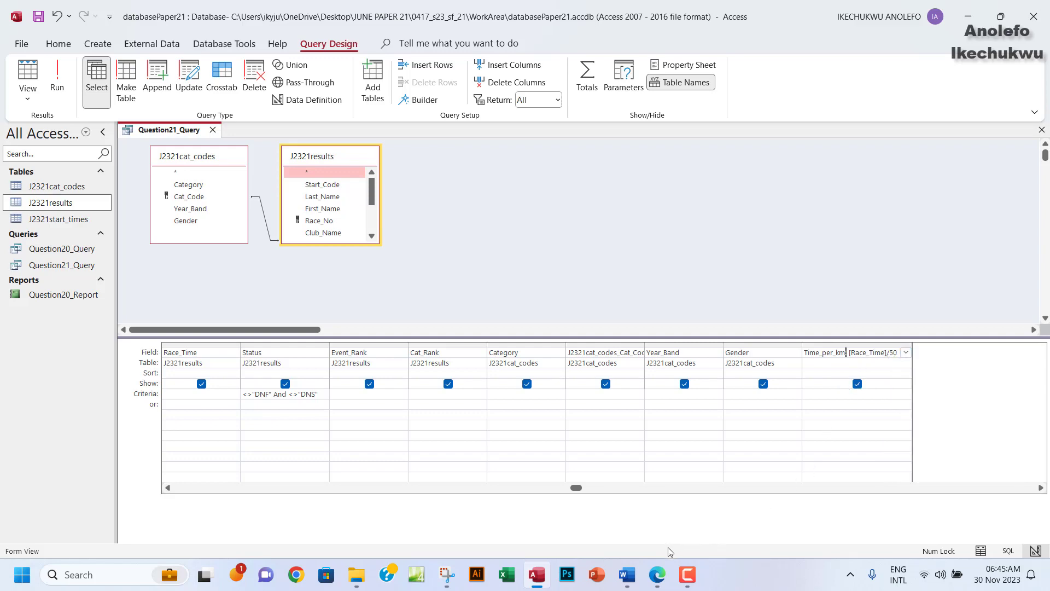
click(657, 574)
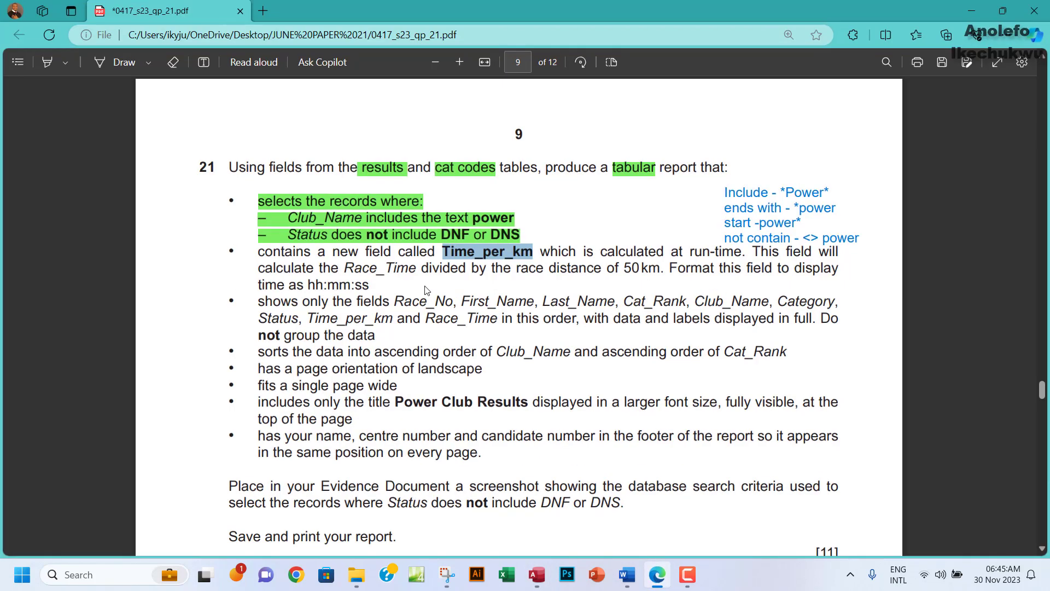
Confirm the required hh:mm:ss format in the PDF, then select the Time_per_km field in Access.
drag(305, 285, 370, 286)
click(317, 288)
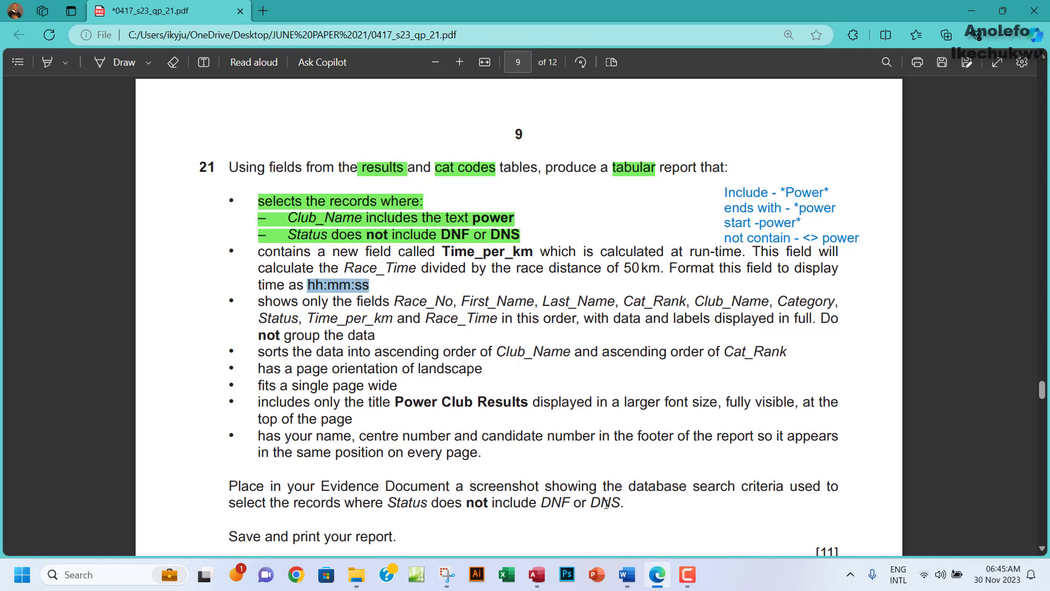
click(547, 572)
click(875, 352)
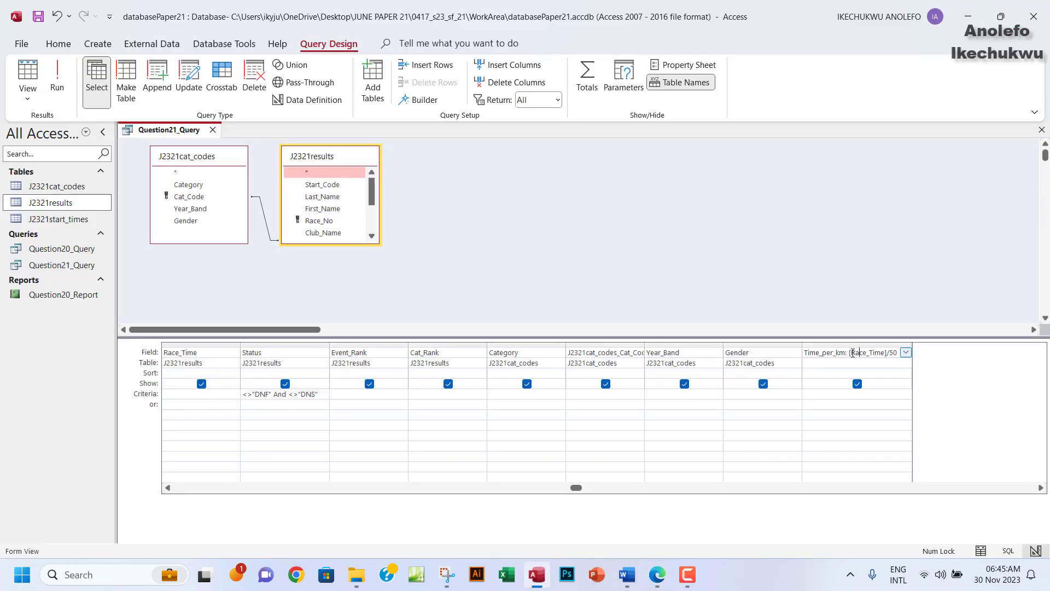
Give Time_per_km the hh:mm:ss display format in its field properties and save the query.
click(678, 66)
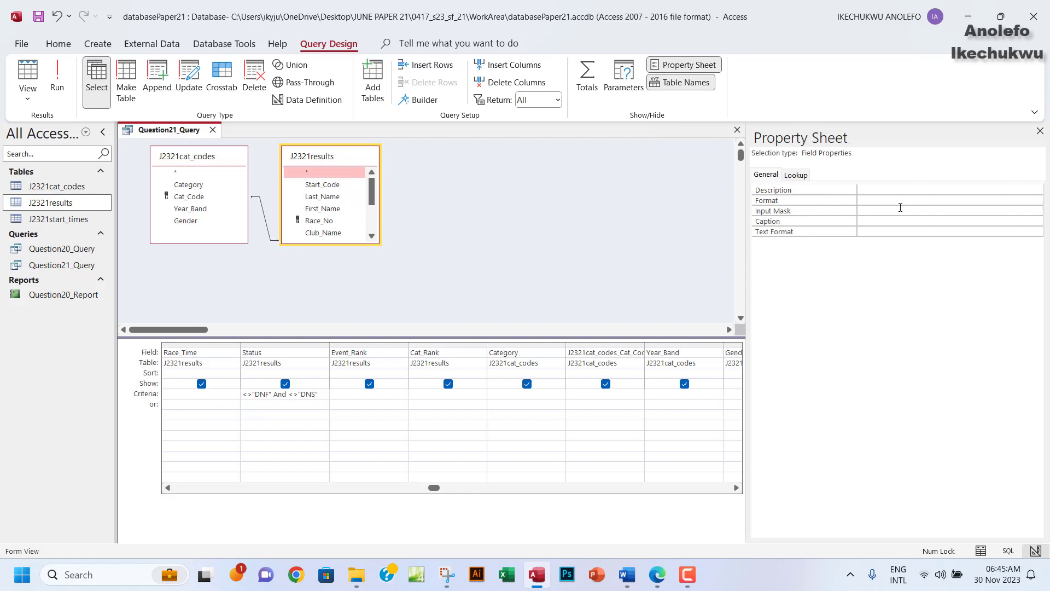
click(1012, 196)
click(1037, 201)
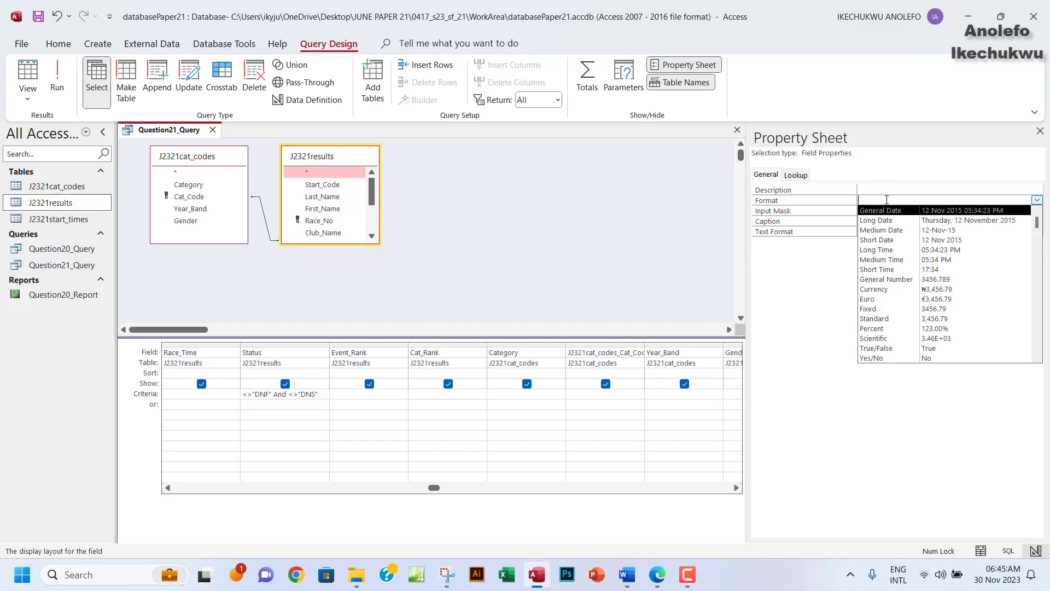
text(hh:mm:ss)
click(41, 24)
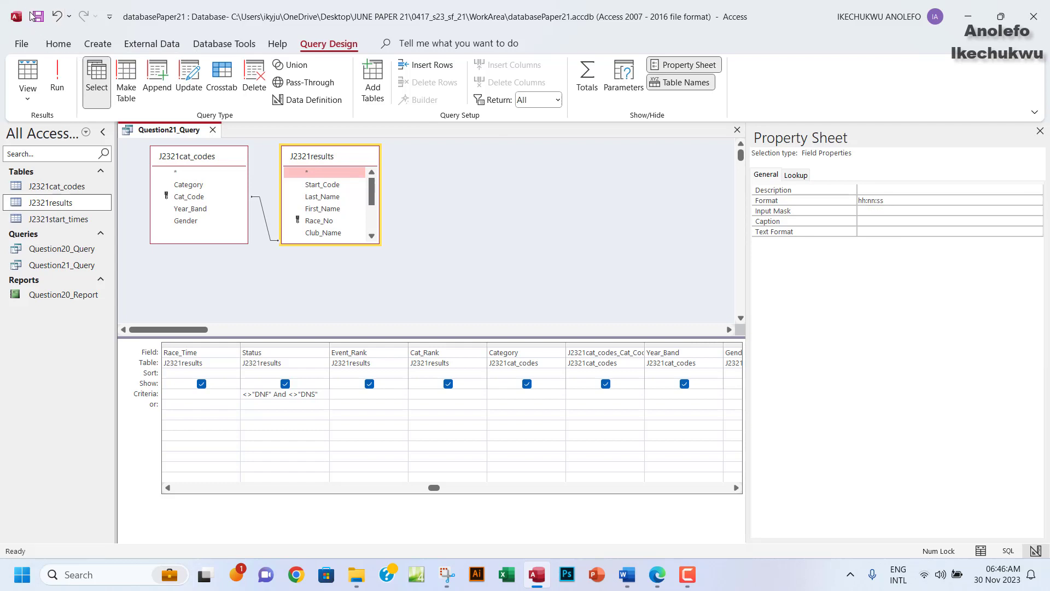
click(34, 14)
drag(874, 201, 868, 201)
Run Question21_Query and widen the Time_per_km column so its heading shows fully.
click(57, 82)
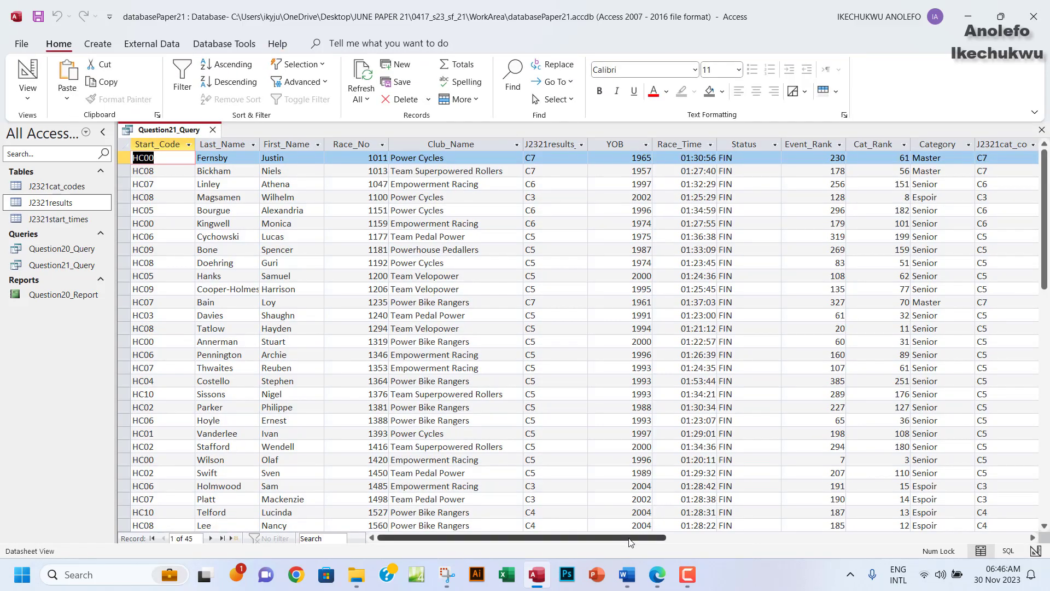
drag(630, 543, 769, 538)
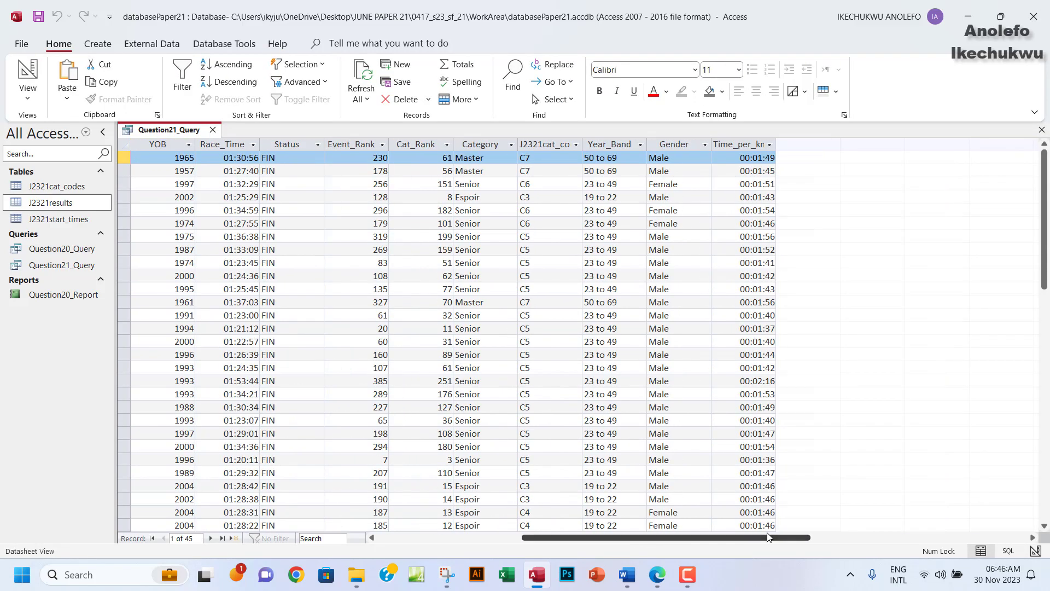
click(738, 144)
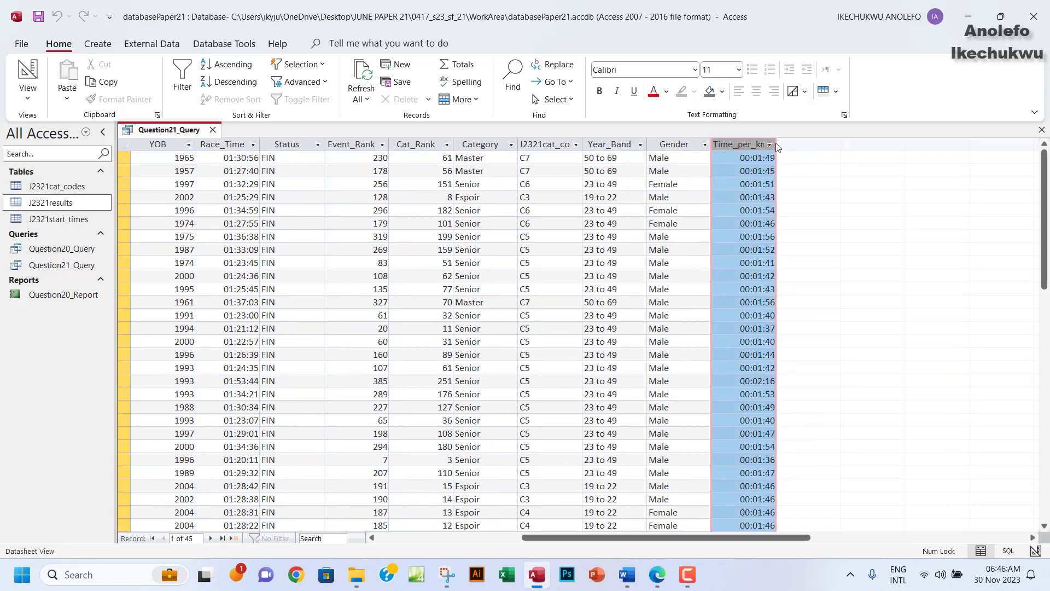
drag(776, 146, 808, 144)
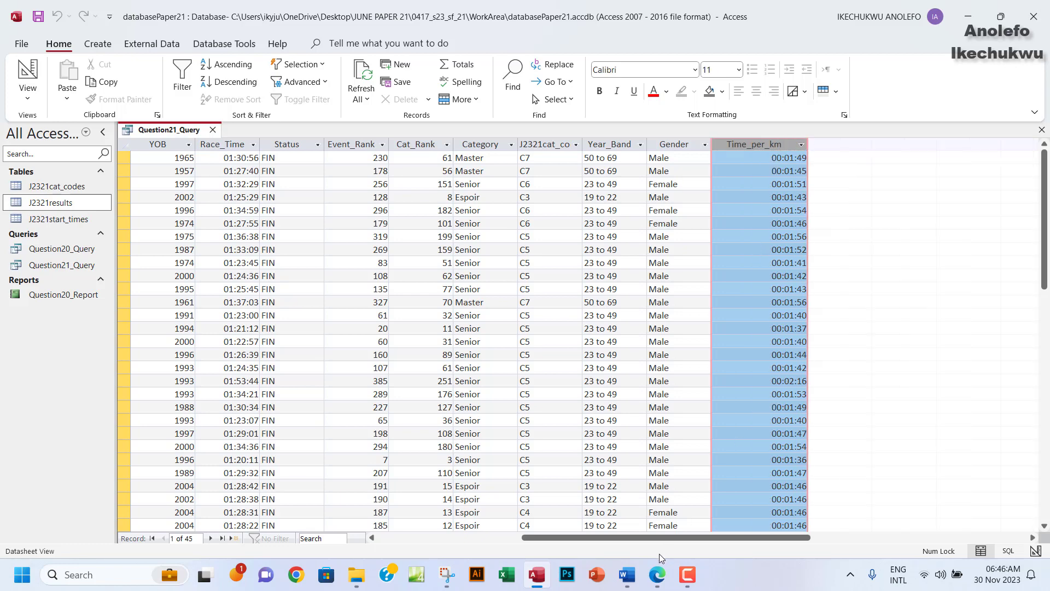
click(658, 576)
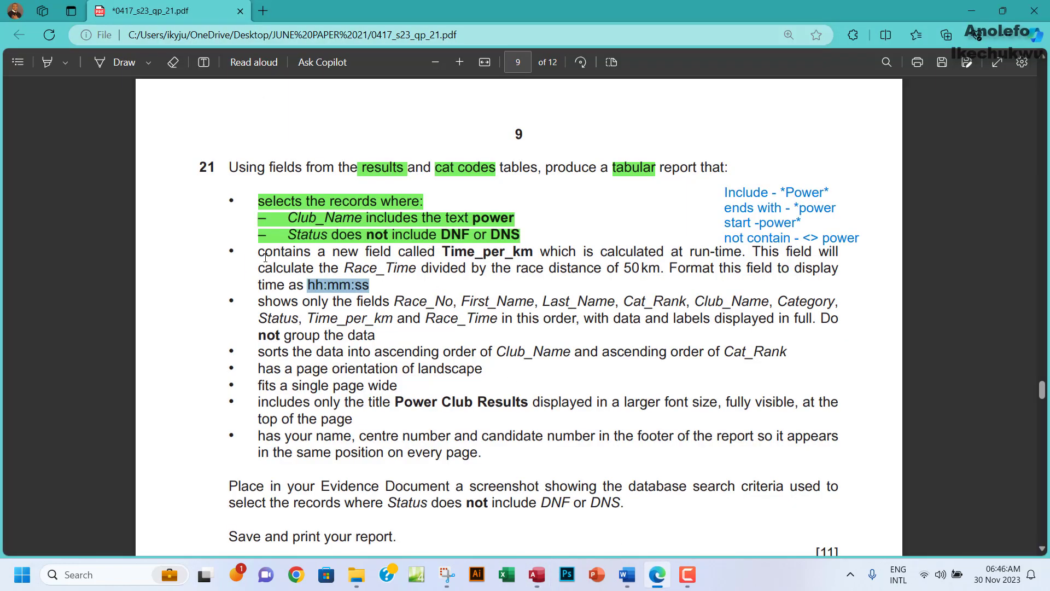
Highlight the Time_per_km calculation requirement in green in the question PDF.
drag(258, 253, 371, 282)
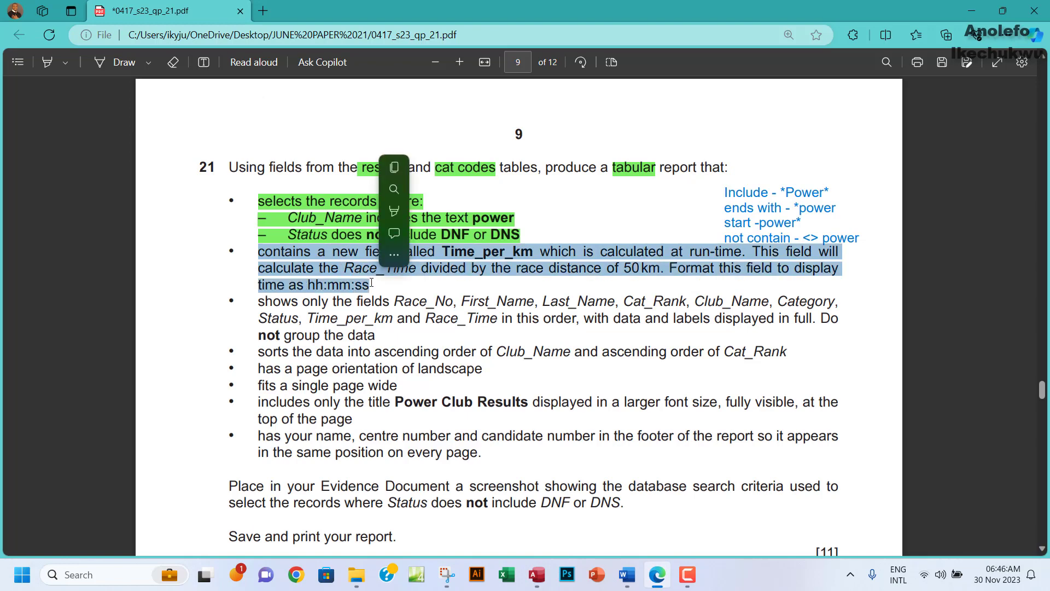
mouse_move(394, 211)
mouse_move(487, 211)
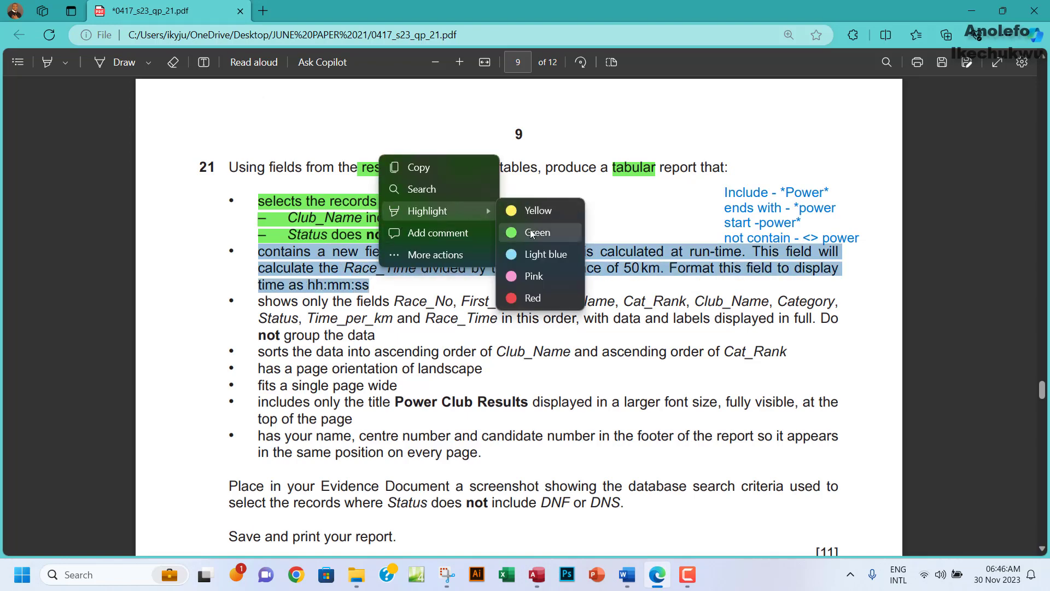
click(531, 232)
scroll(531, 278, down, 1)
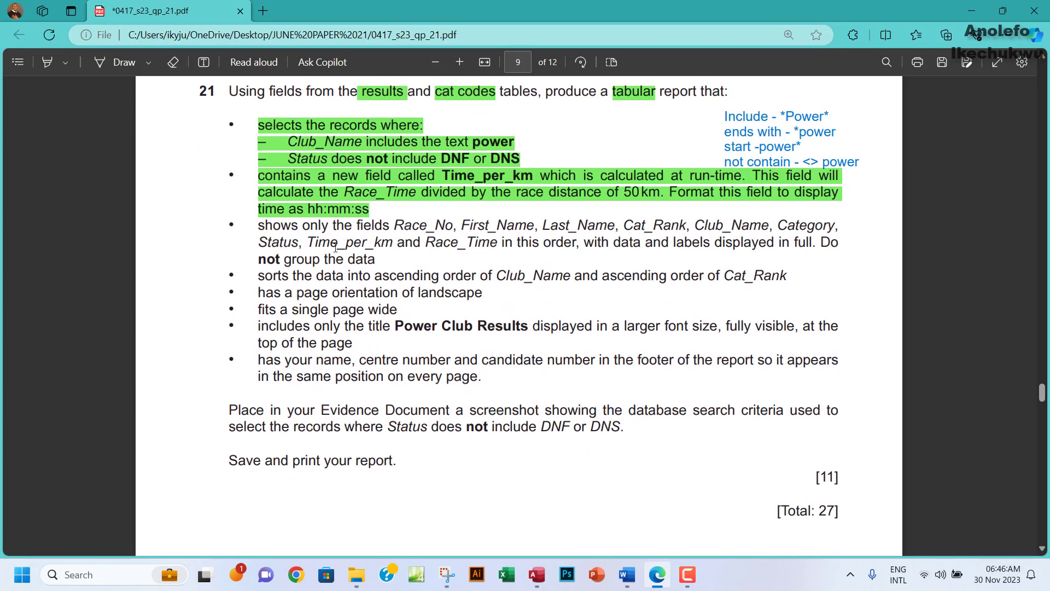
Review the report field-list requirement and its required order, then go back to Access.
drag(258, 224, 303, 257)
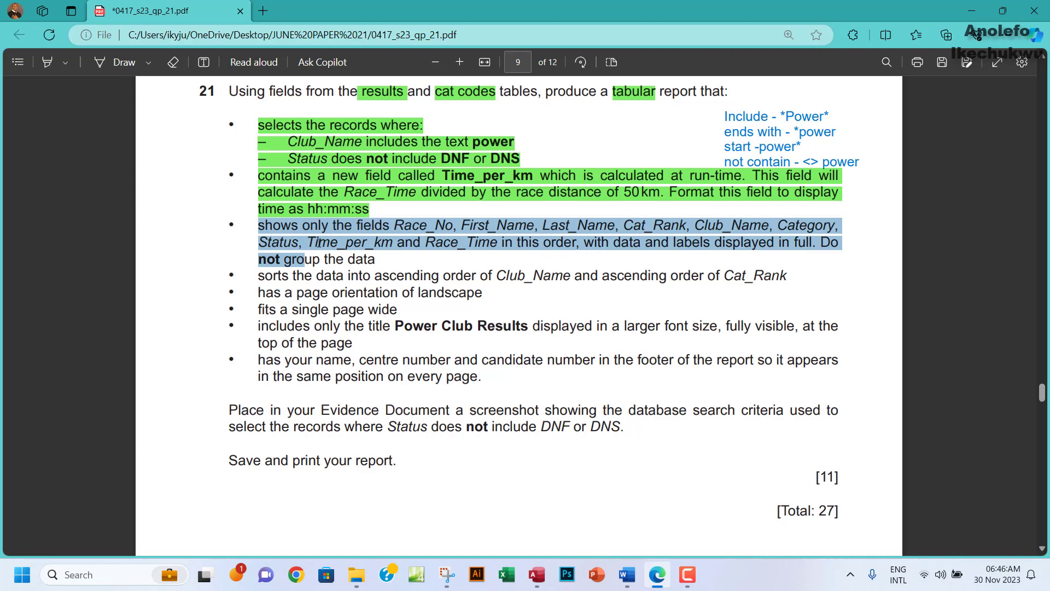
click(516, 244)
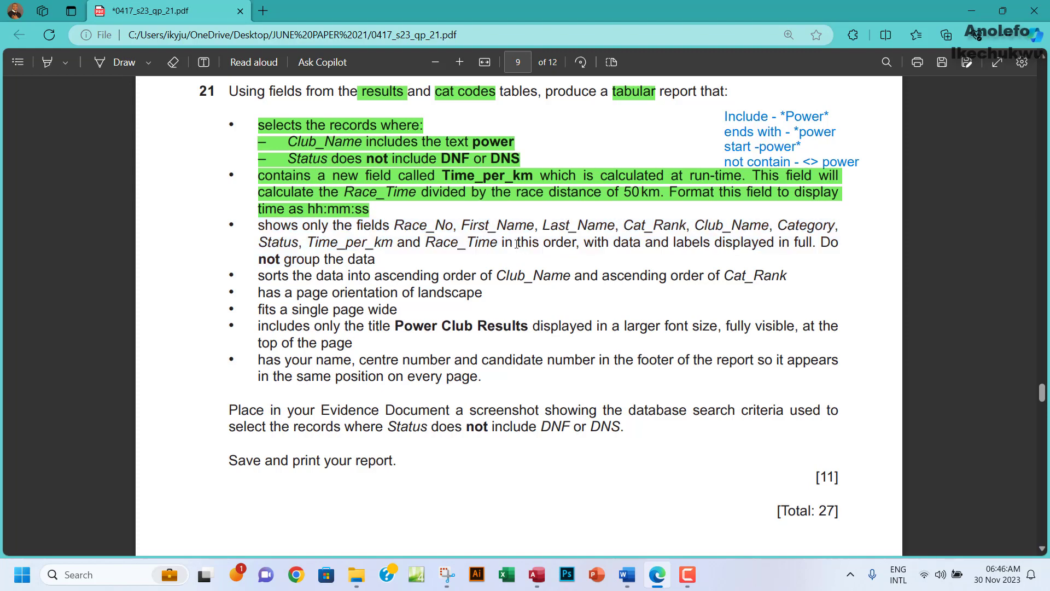
drag(504, 243, 577, 243)
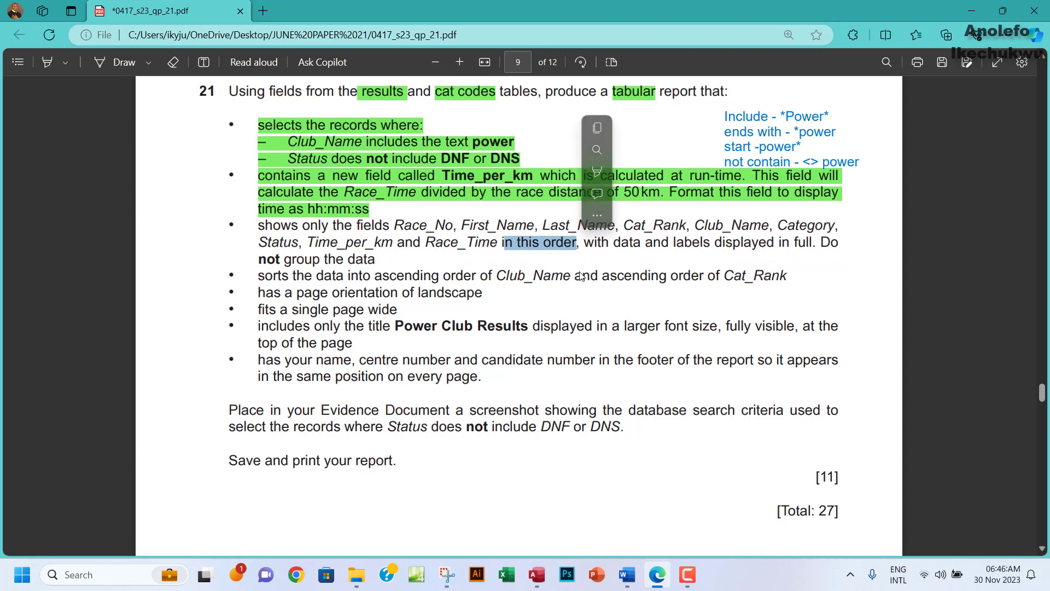
click(588, 242)
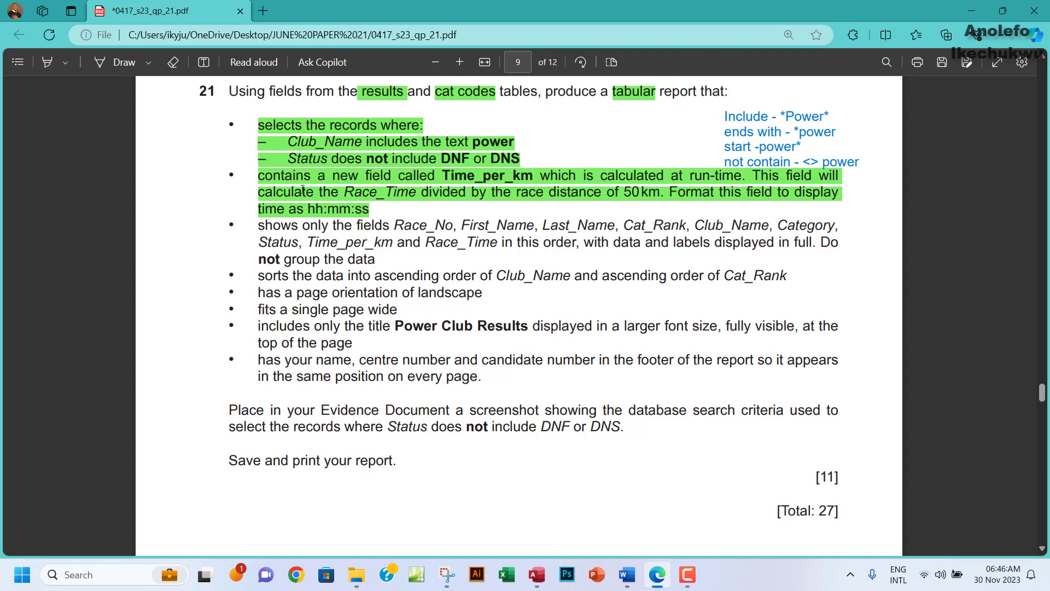
click(537, 574)
Close the Question21_Query results, answering the save prompt, and launch the Report Wizard.
click(1041, 130)
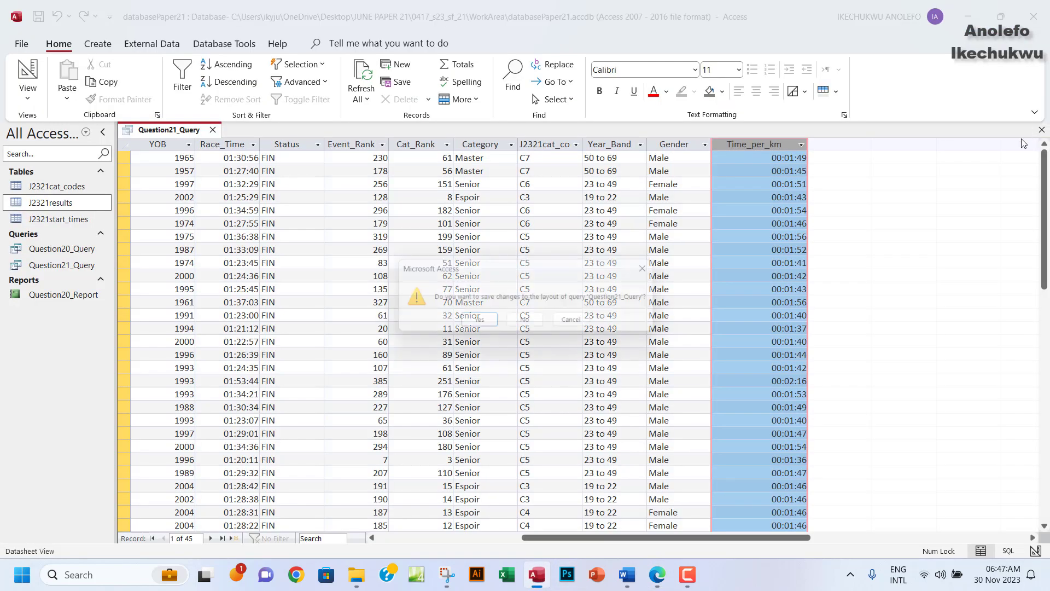
click(476, 323)
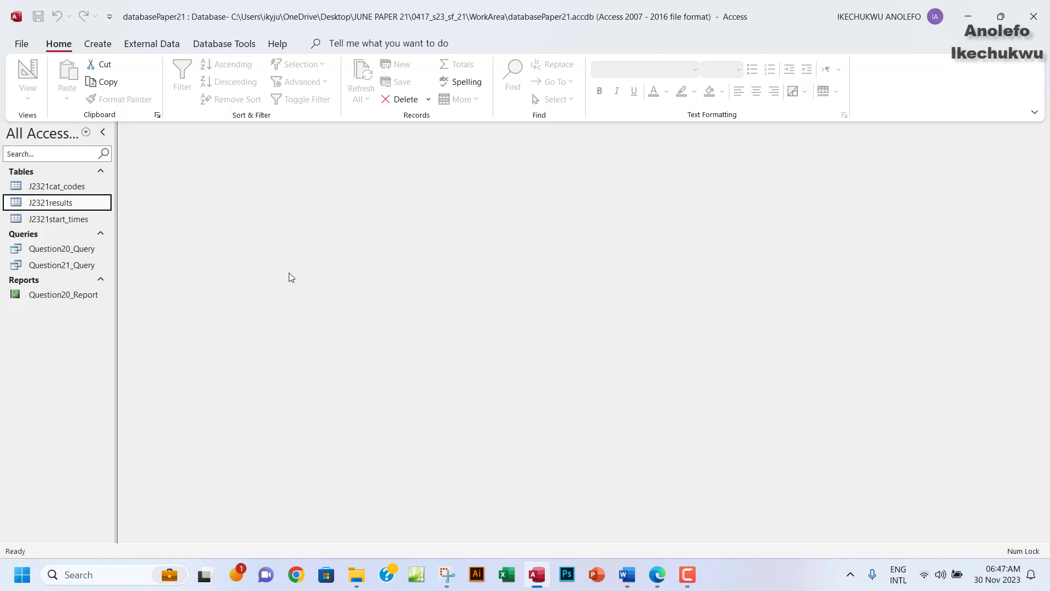
click(100, 45)
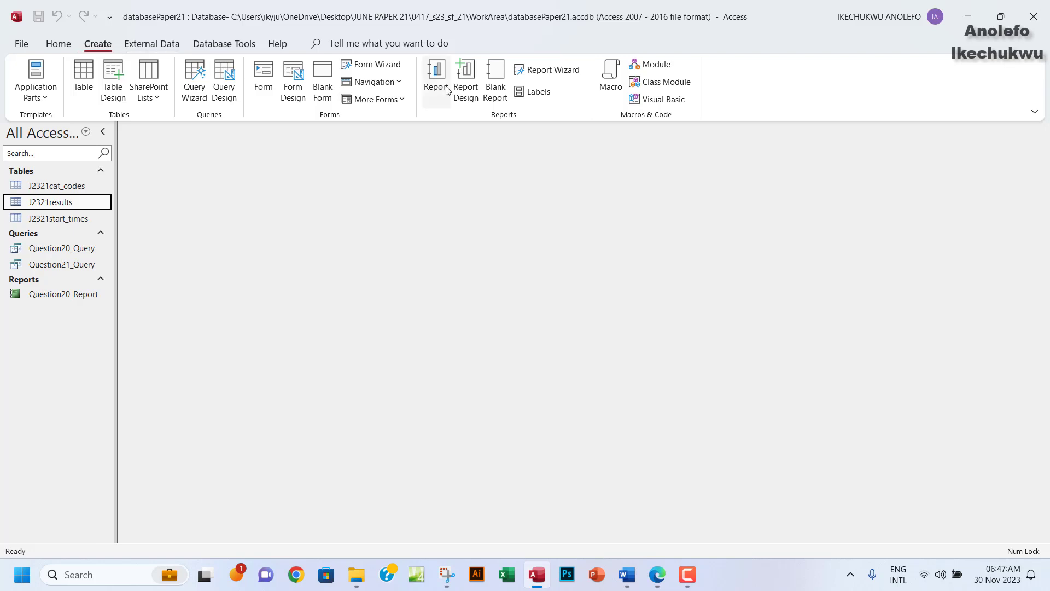
click(547, 70)
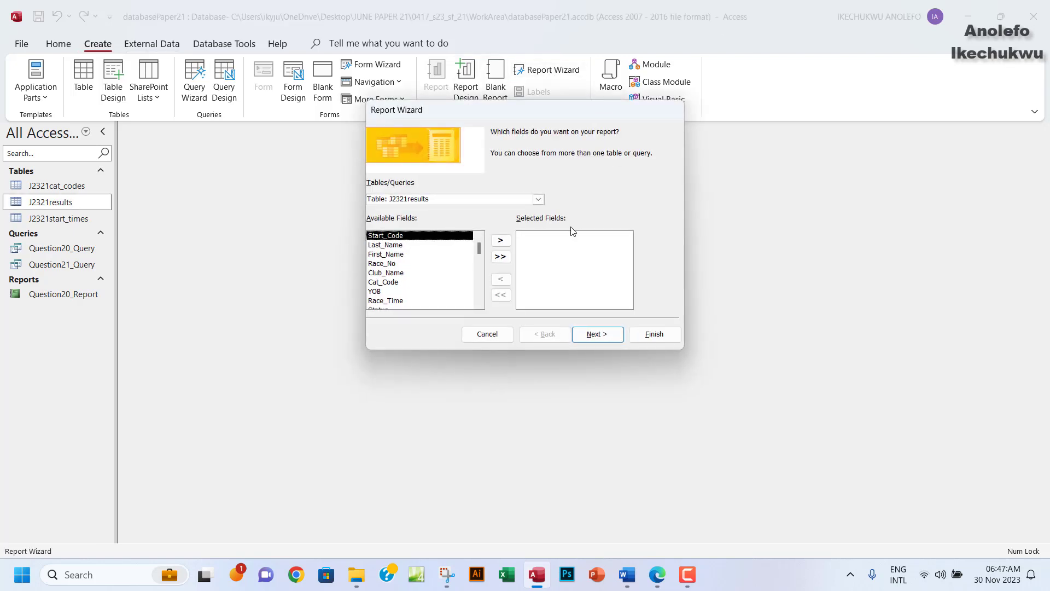
Choose Query: Question21_Query as the report's source and pick the Race_No field.
click(538, 199)
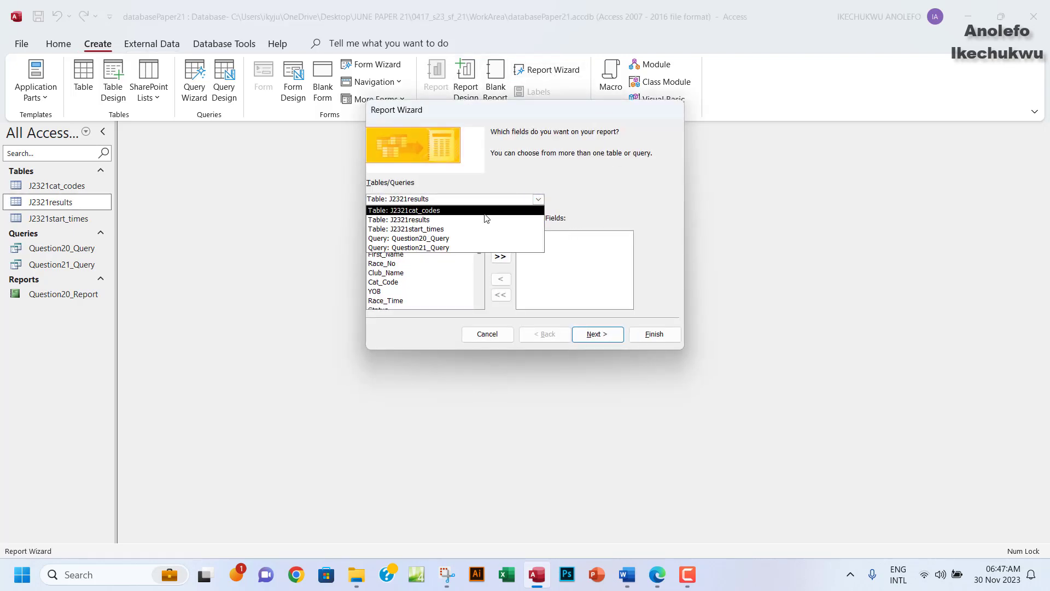
click(422, 247)
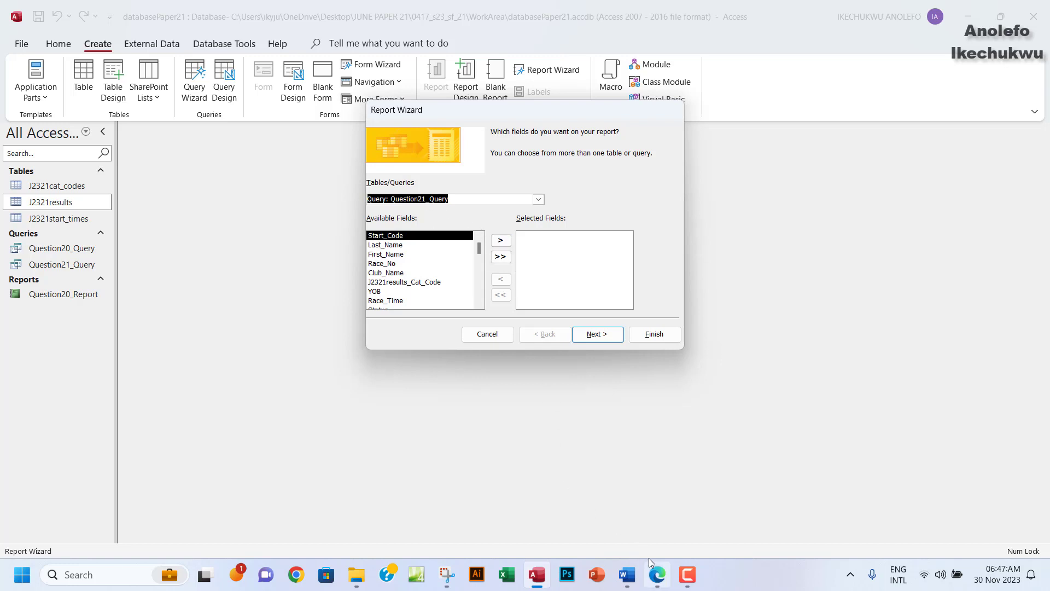
click(656, 575)
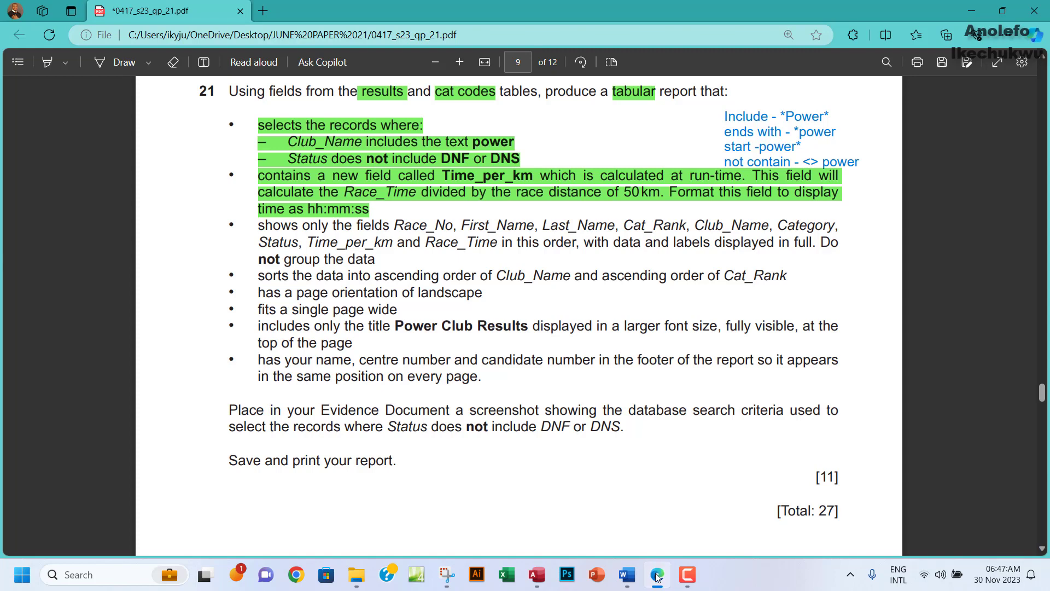
click(536, 575)
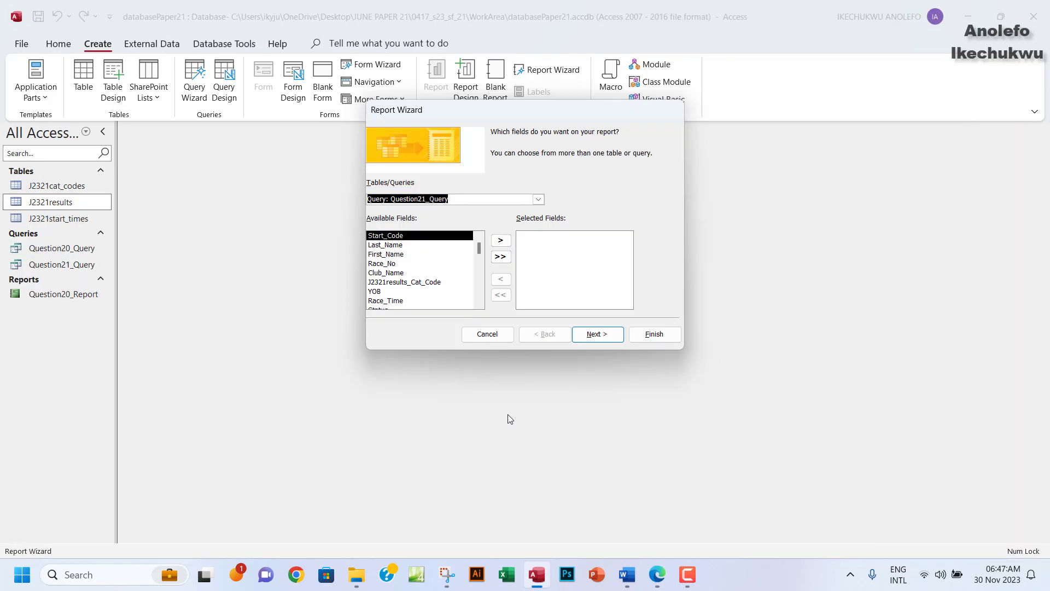
click(385, 264)
Add Race_No, First_Name and Last_Name to the report's selected fields.
click(500, 241)
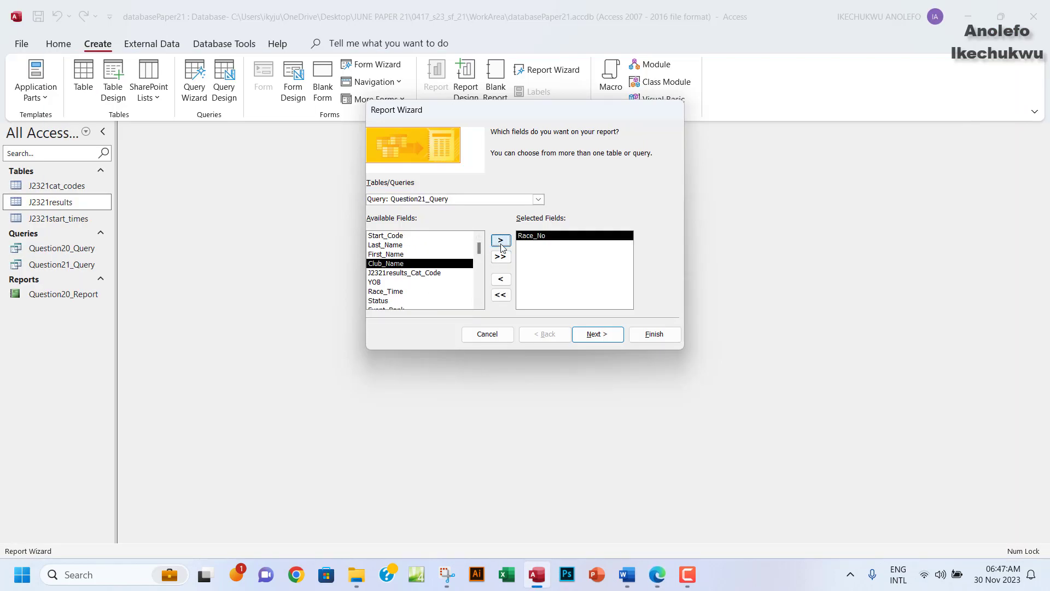
click(385, 245)
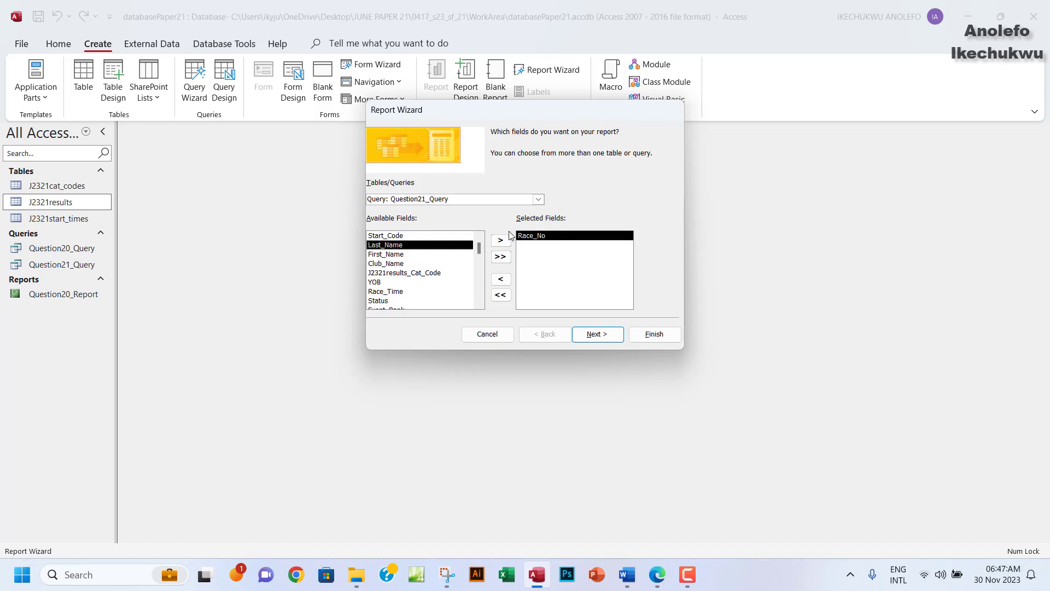
click(392, 254)
click(501, 241)
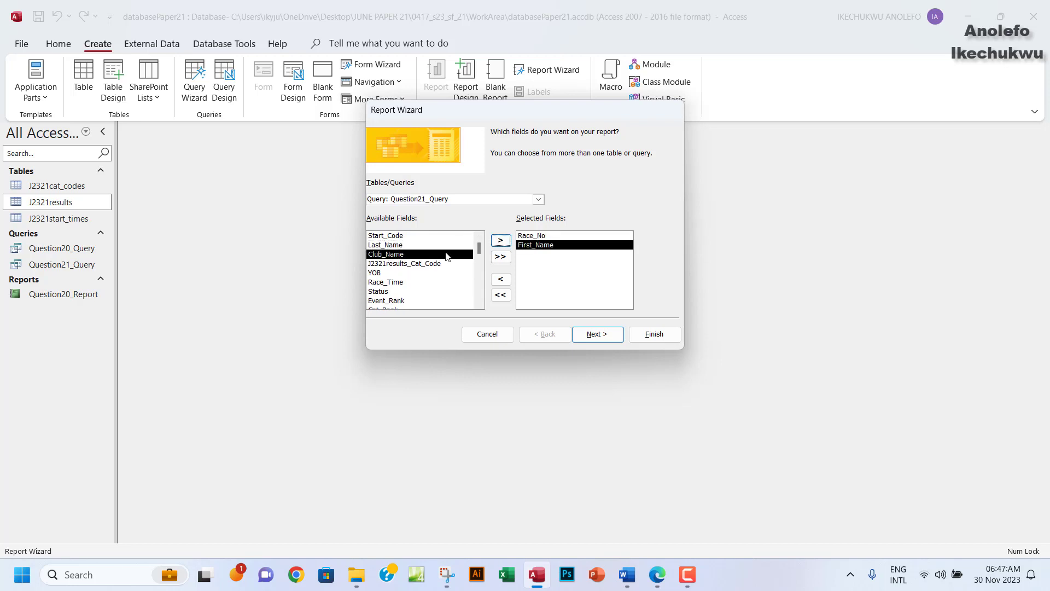
click(391, 246)
click(500, 241)
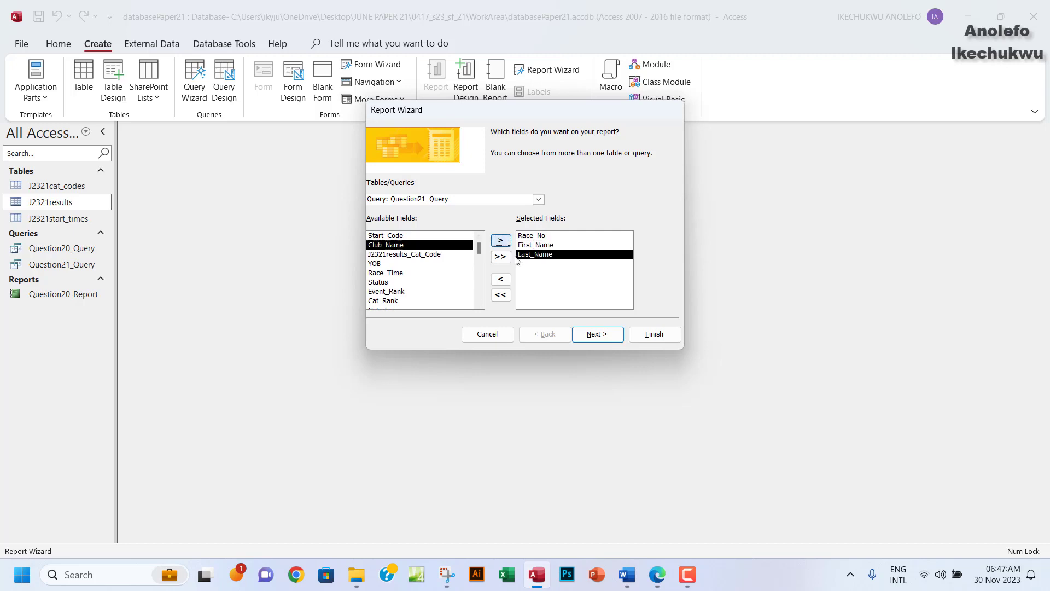
click(659, 575)
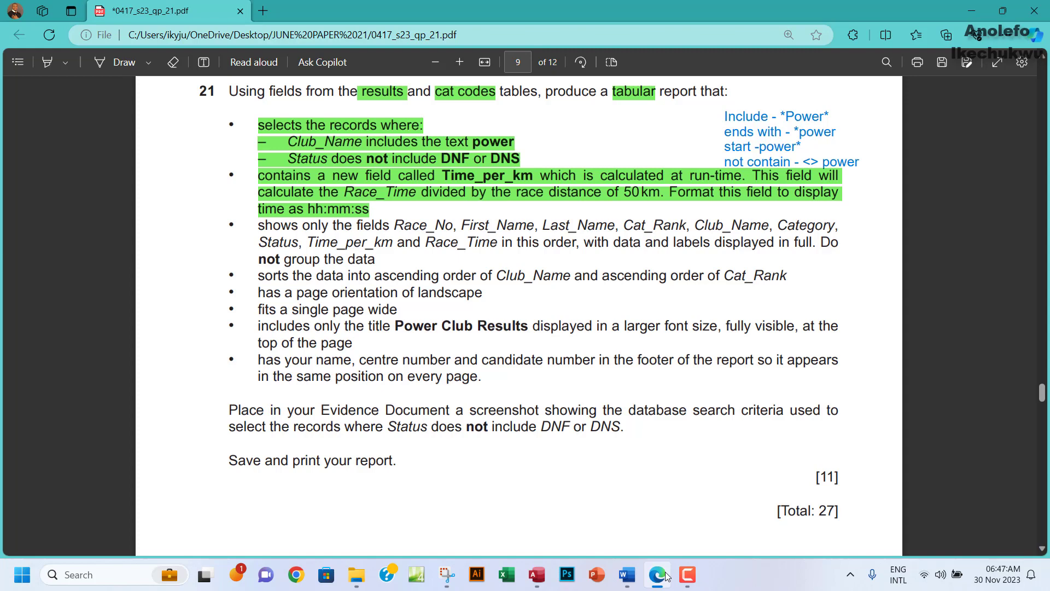
click(666, 576)
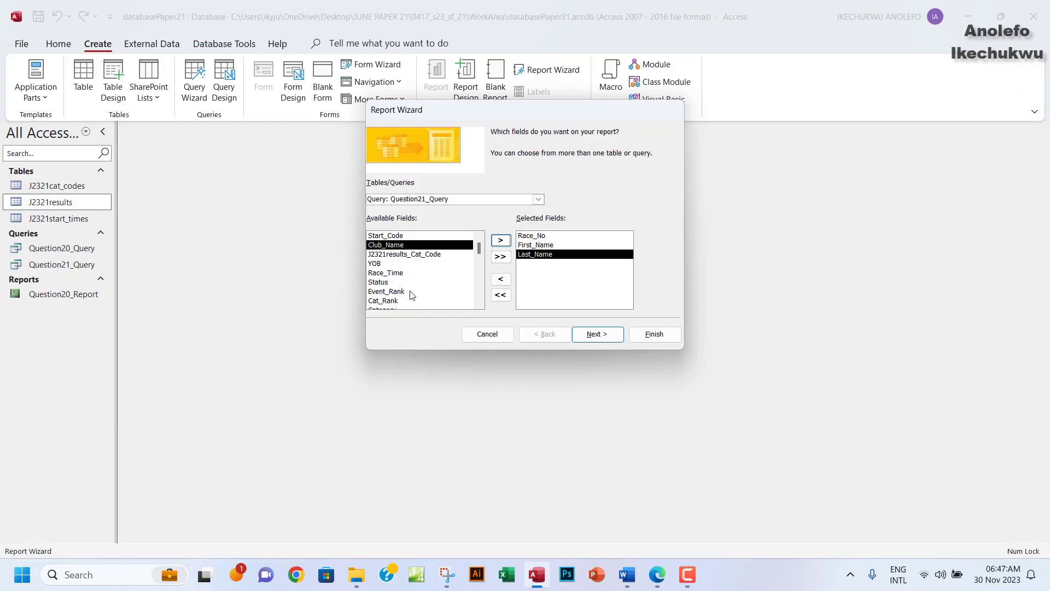
Add Cat_Rank, Club_Name, Category and Status, checking the question paper's field order.
click(388, 301)
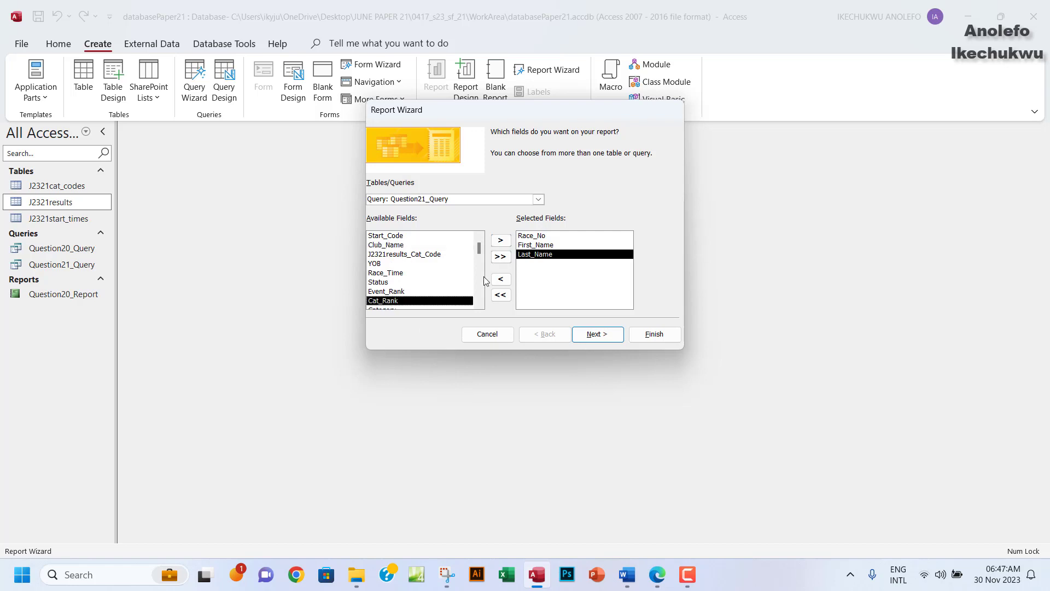
click(499, 241)
click(391, 246)
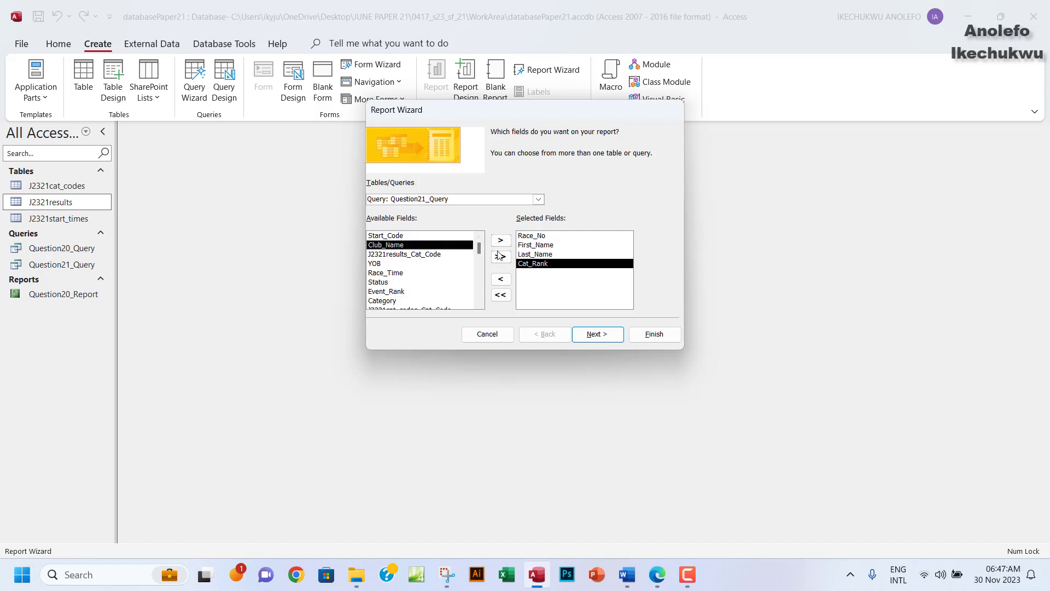
click(501, 240)
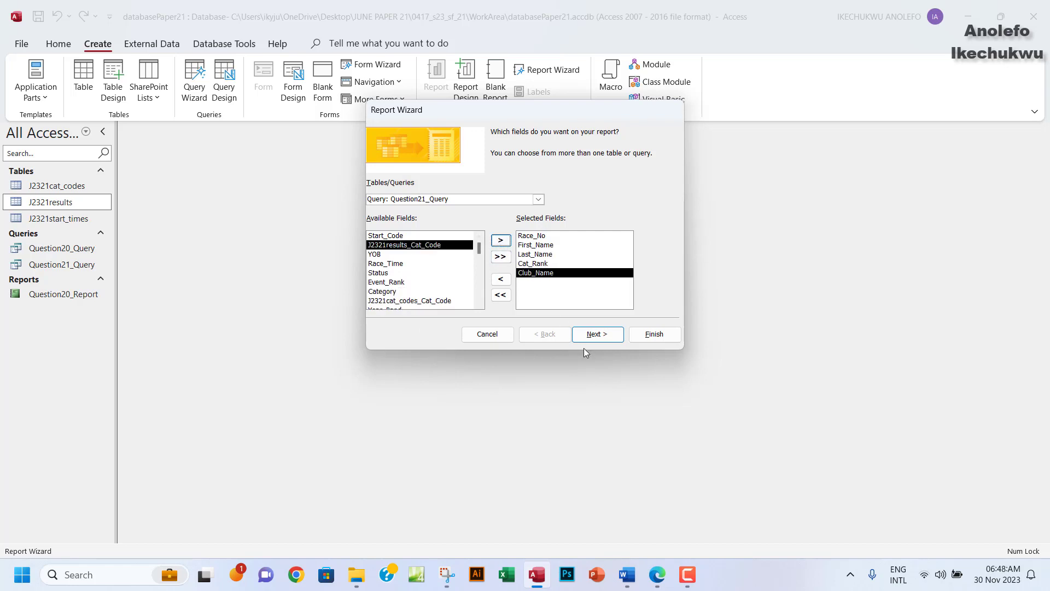
click(658, 575)
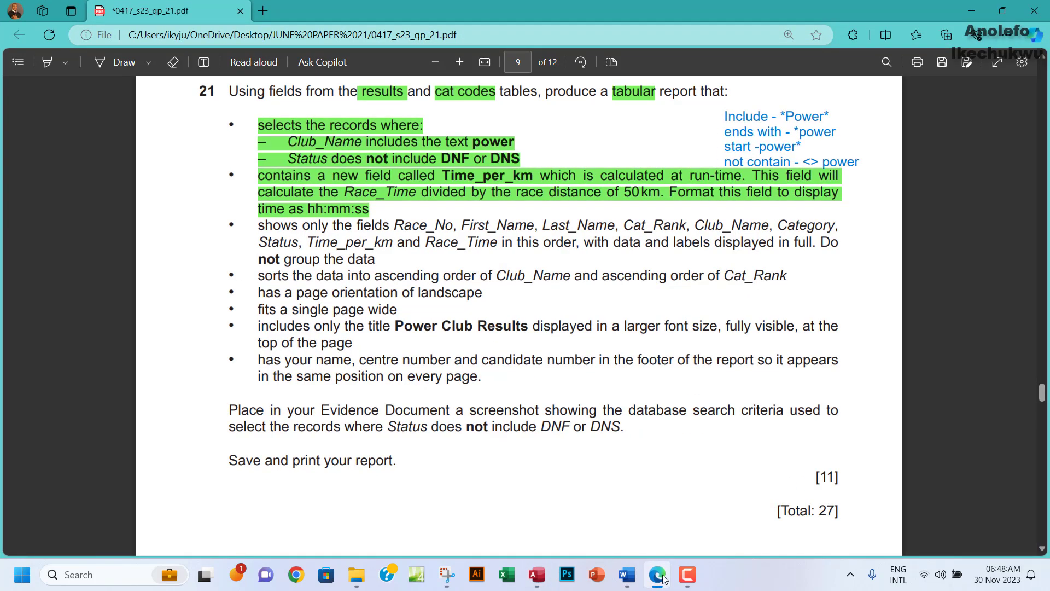
click(662, 577)
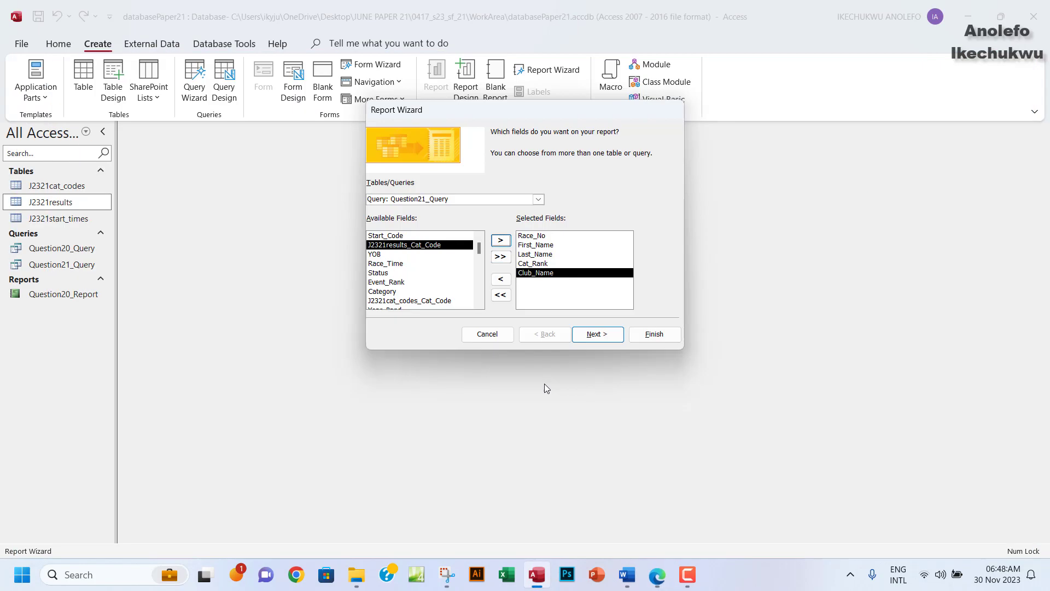
click(390, 293)
click(500, 240)
click(384, 273)
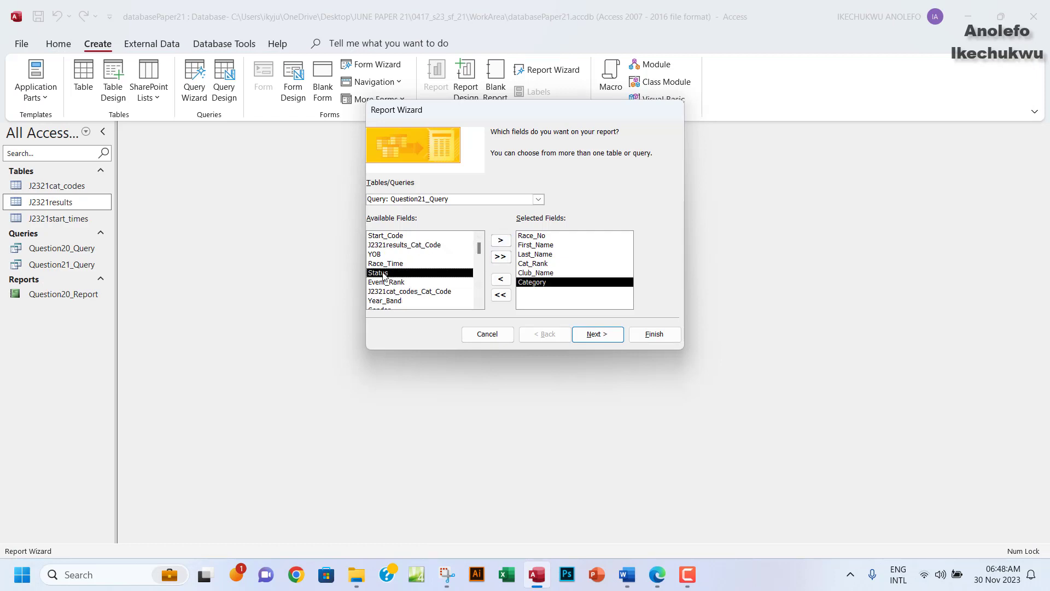
click(500, 241)
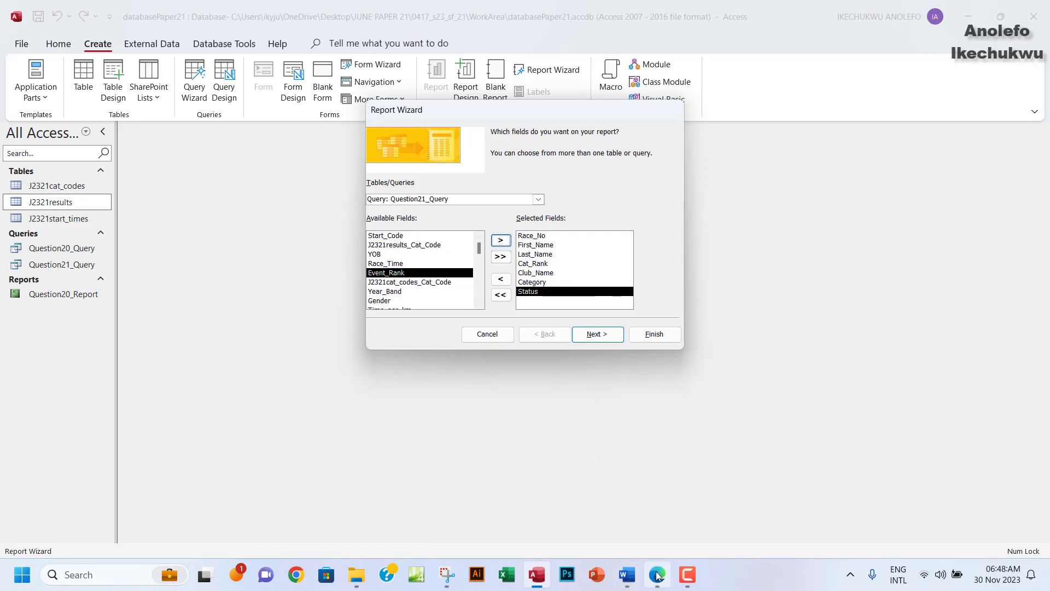
click(658, 576)
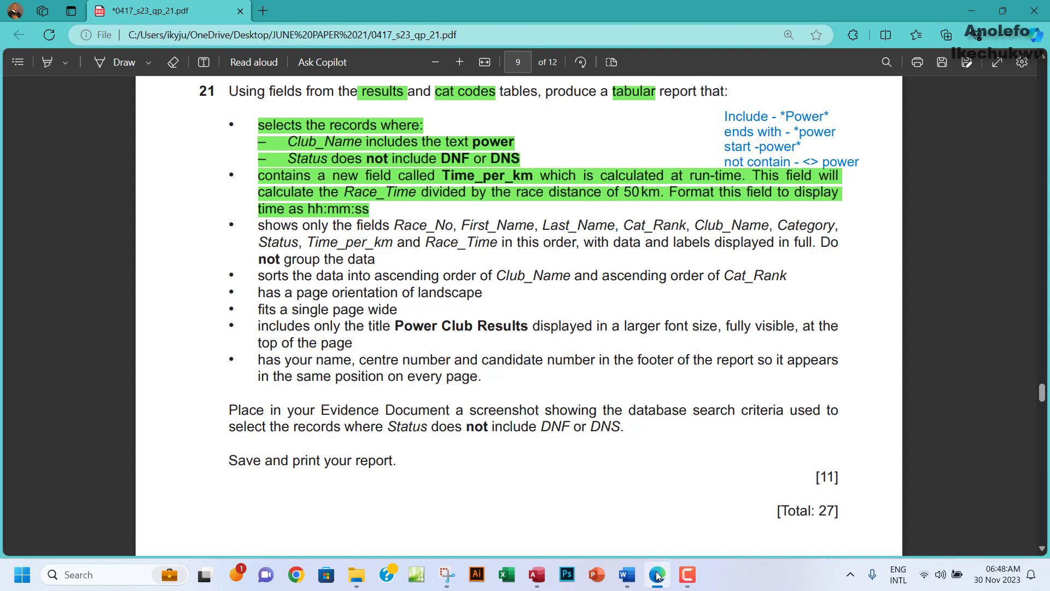
Add Time_per_km and then Race_Time as the last report fields.
click(658, 575)
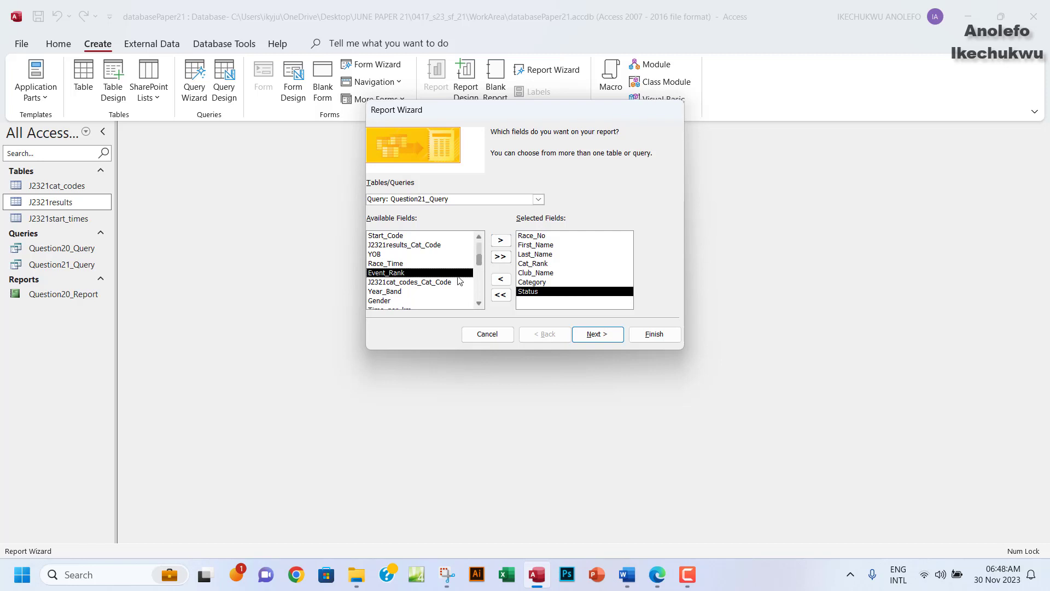
scroll(445, 290, down, 1)
click(385, 302)
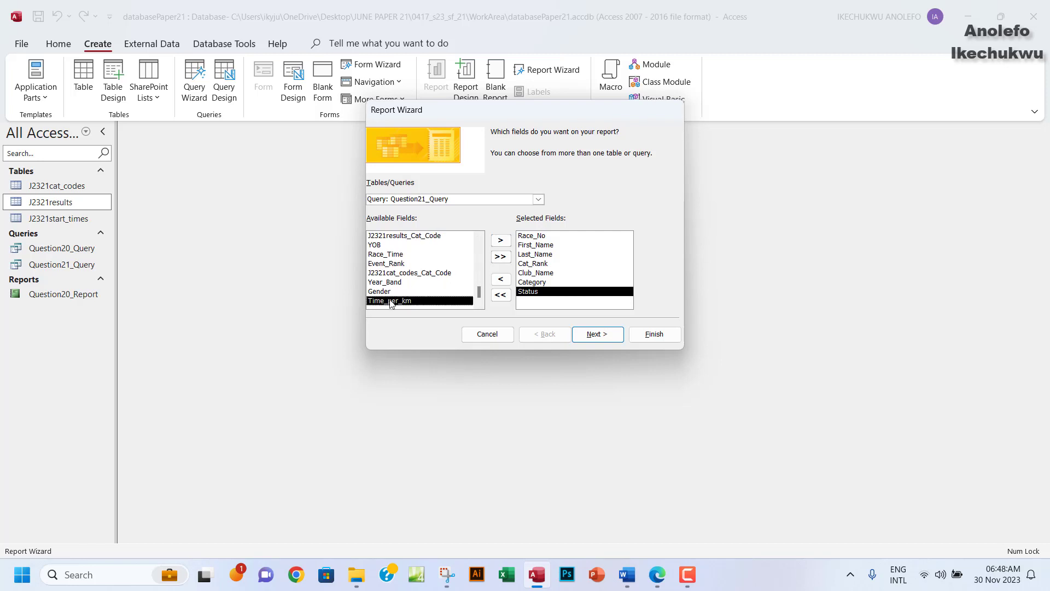
click(500, 240)
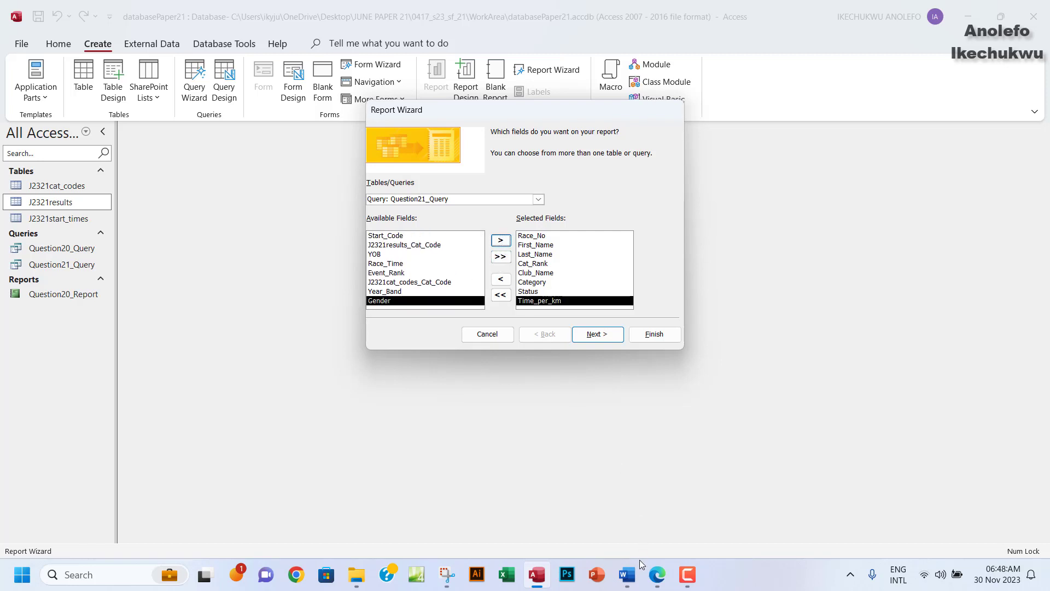
click(653, 580)
click(652, 580)
click(393, 264)
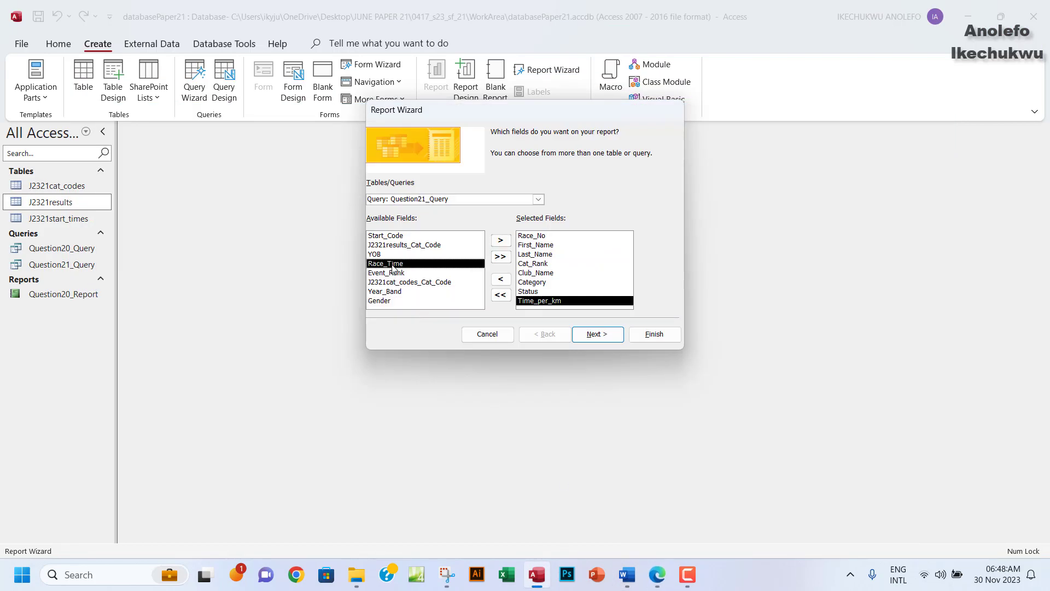
click(502, 242)
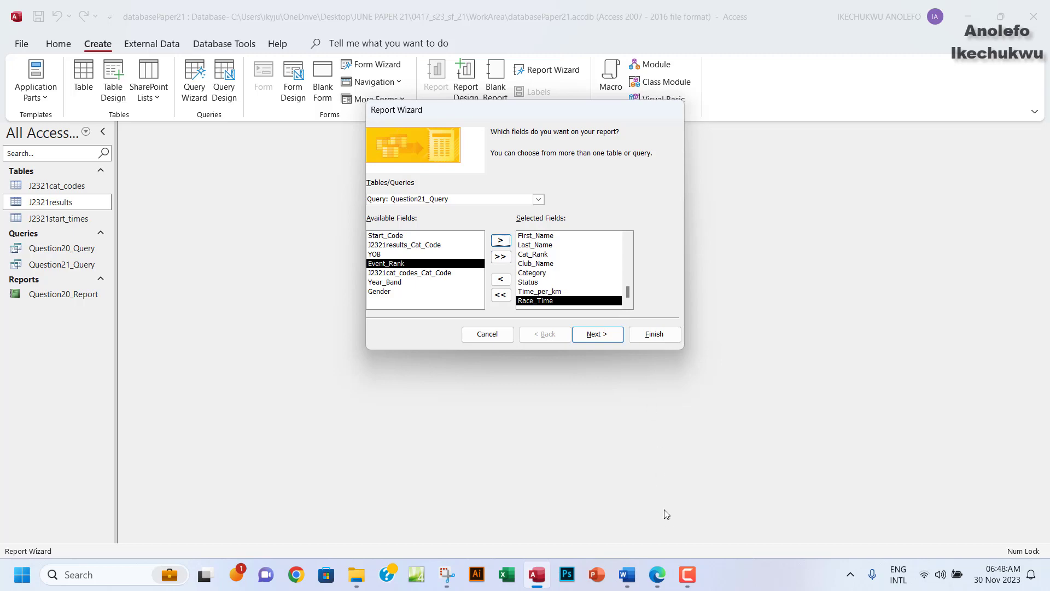
Verify the nine fields against the question's list and advance the wizard.
click(658, 574)
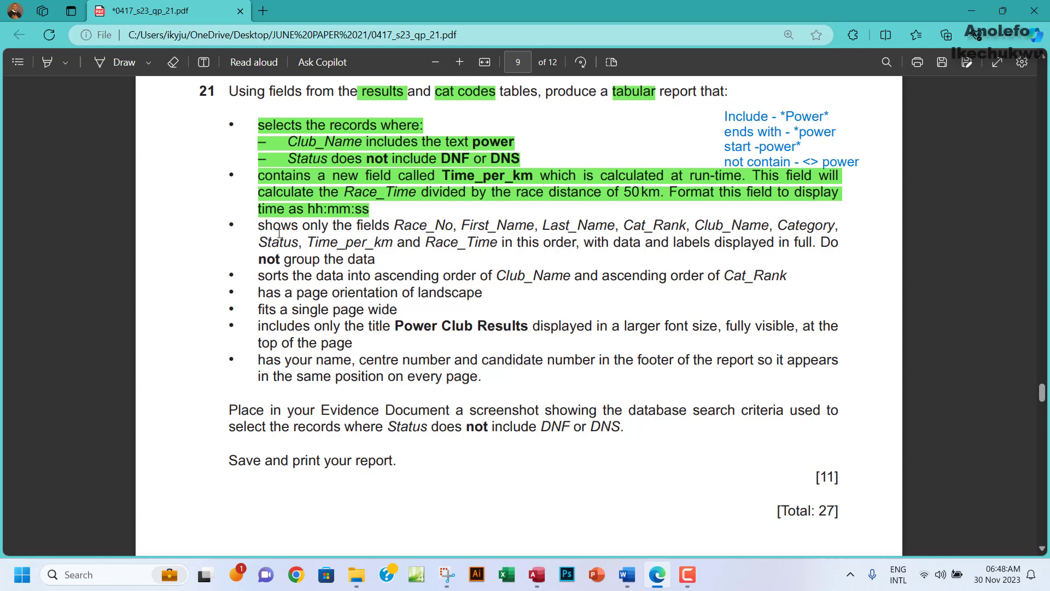
drag(261, 227, 338, 242)
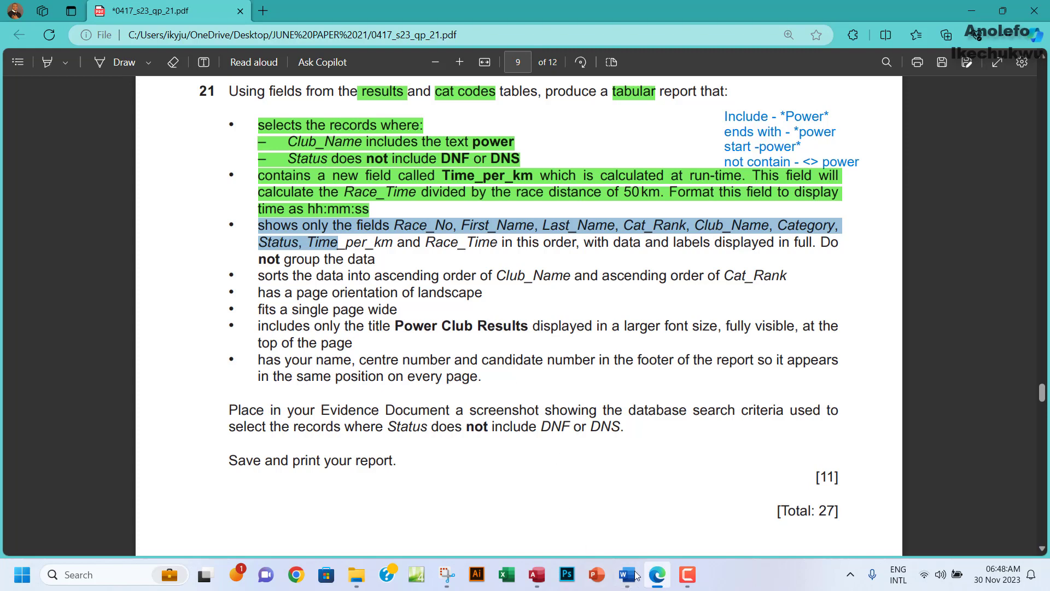
click(537, 574)
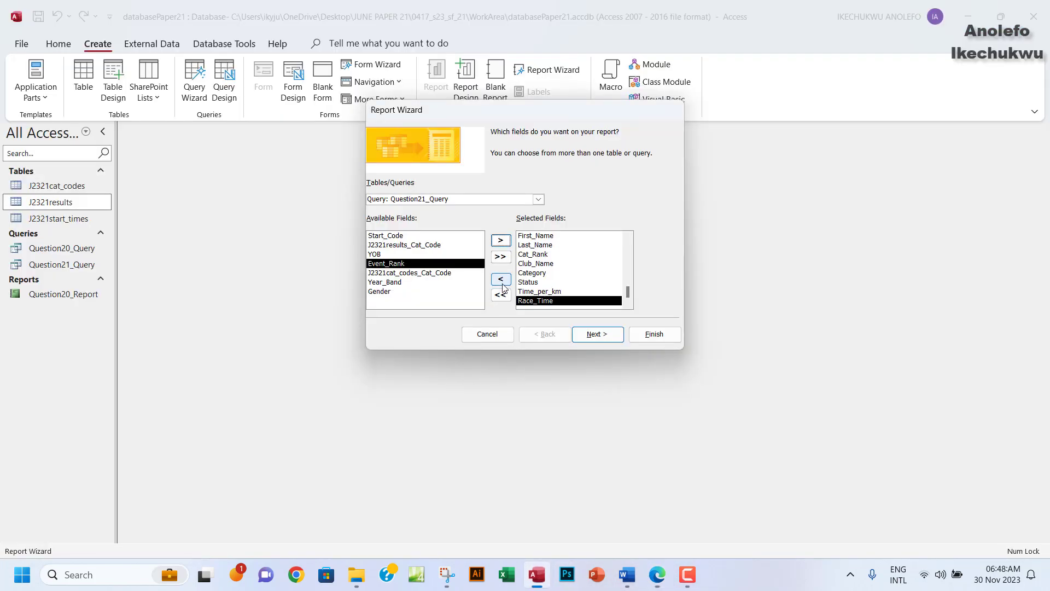
click(596, 335)
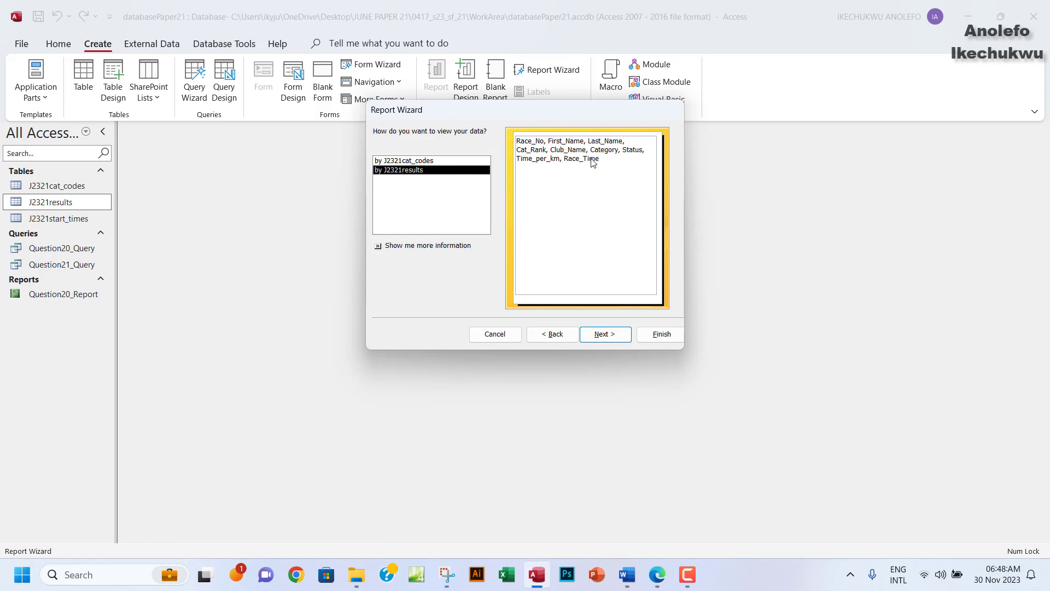
View the data by J2321results with no grouping levels, then check the sorting and landscape requirements.
click(414, 162)
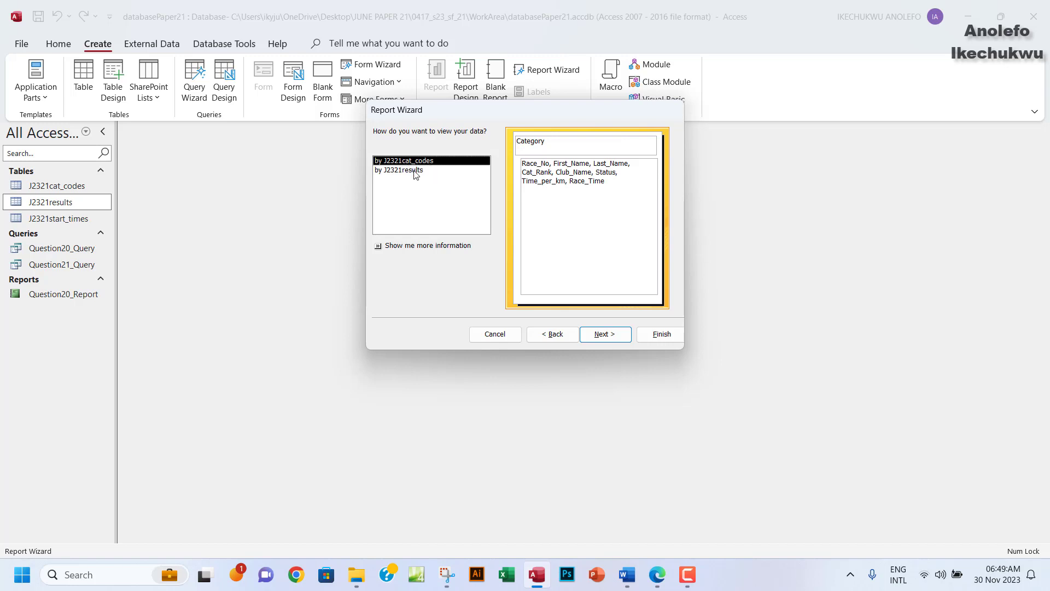
click(415, 170)
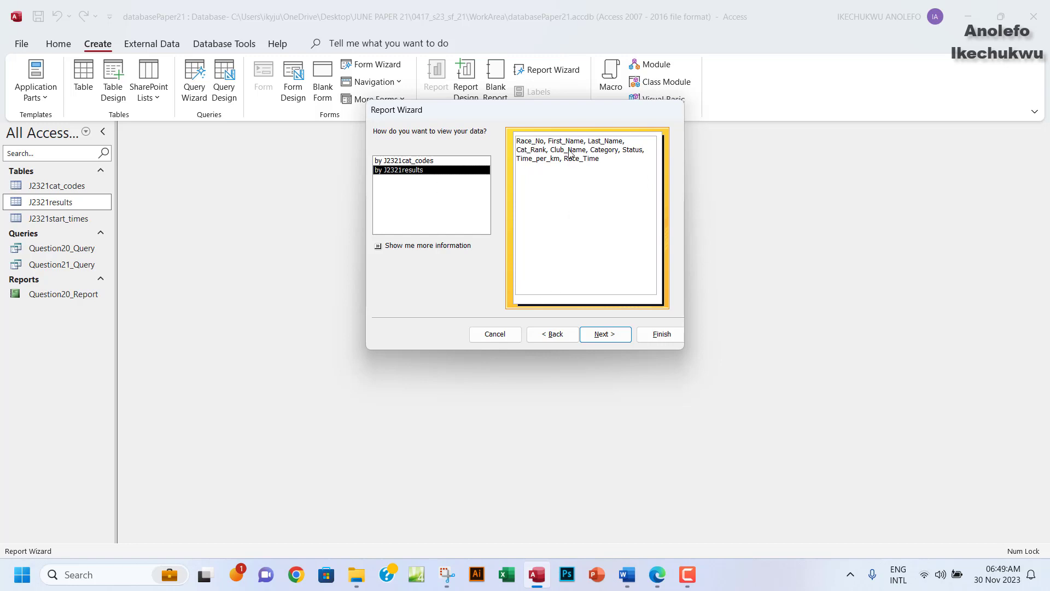
click(605, 334)
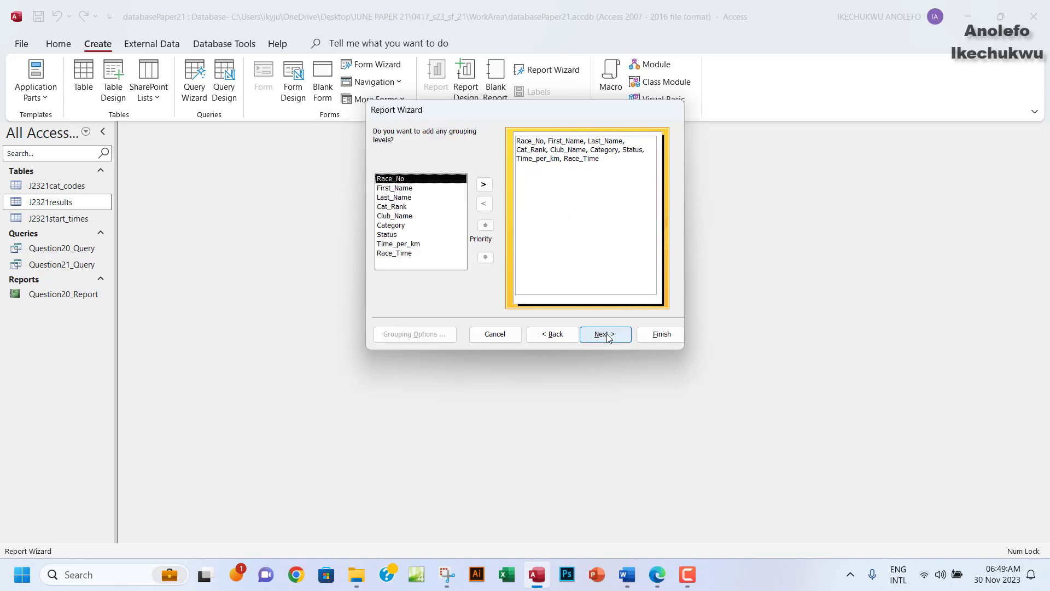
click(606, 334)
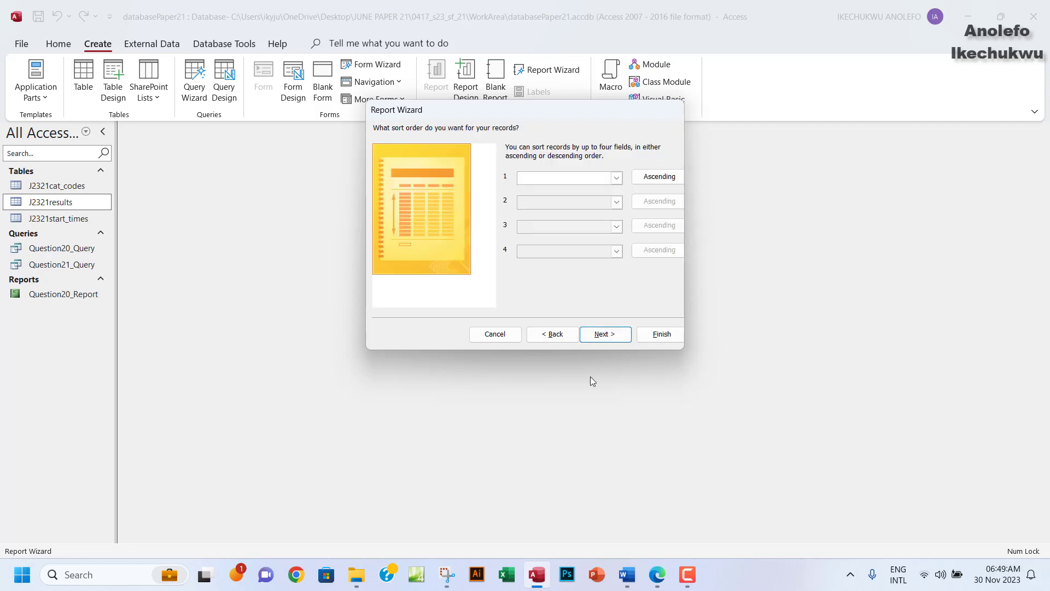
click(657, 574)
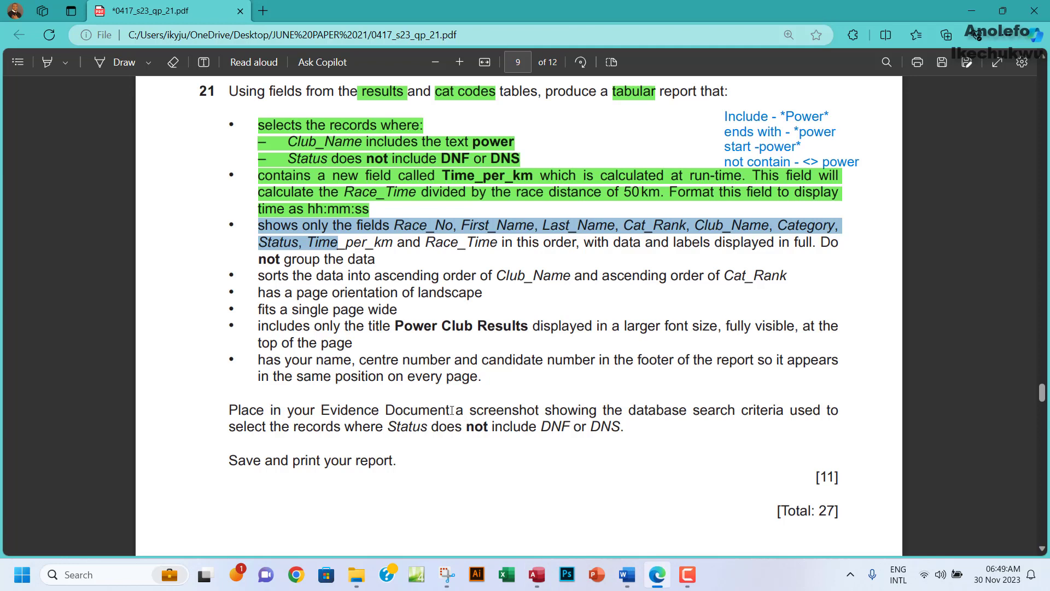
drag(255, 279, 486, 295)
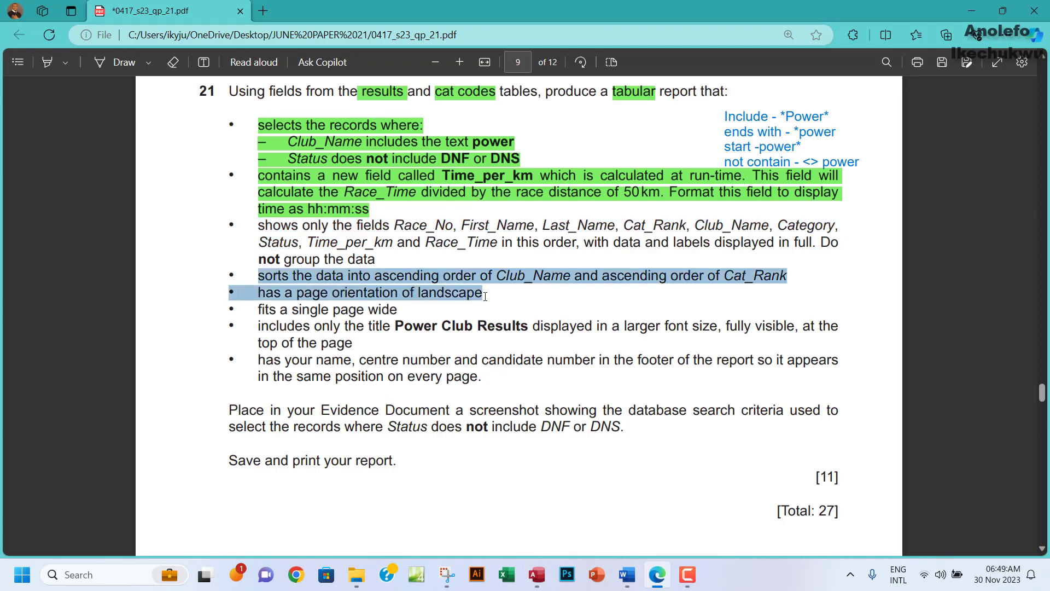
Highlight the field-list requirement in green, then advance the wizard to the layout step.
click(382, 257)
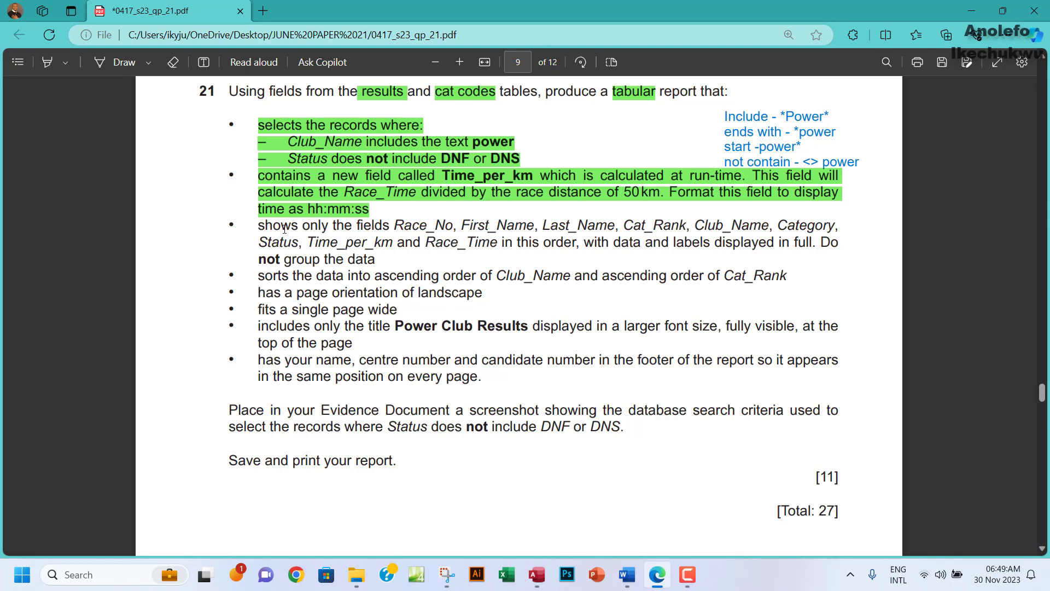
drag(257, 225, 383, 259)
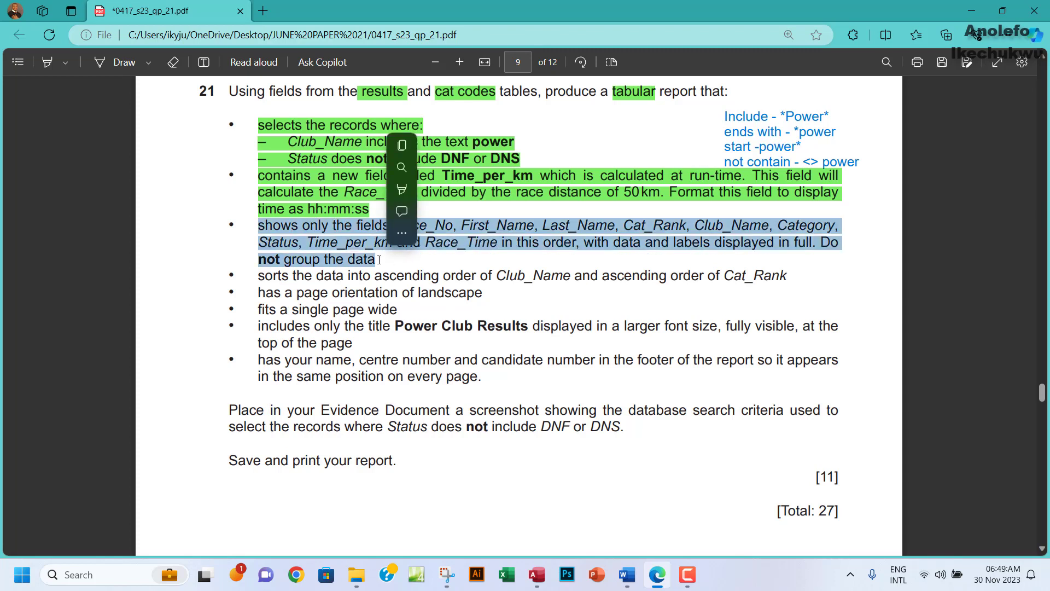
mouse_move(406, 193)
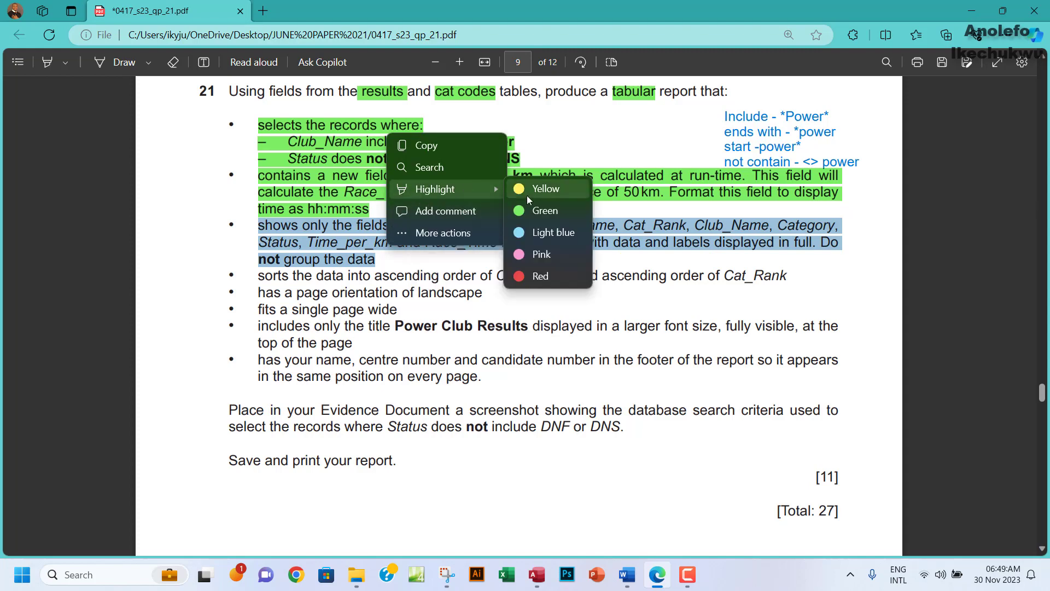
click(544, 185)
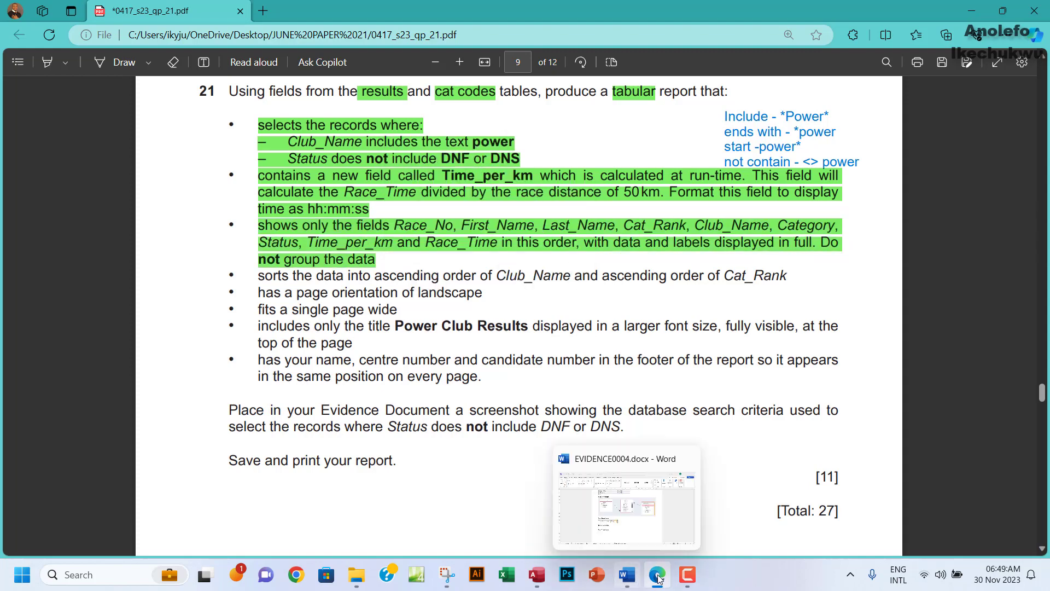
click(537, 575)
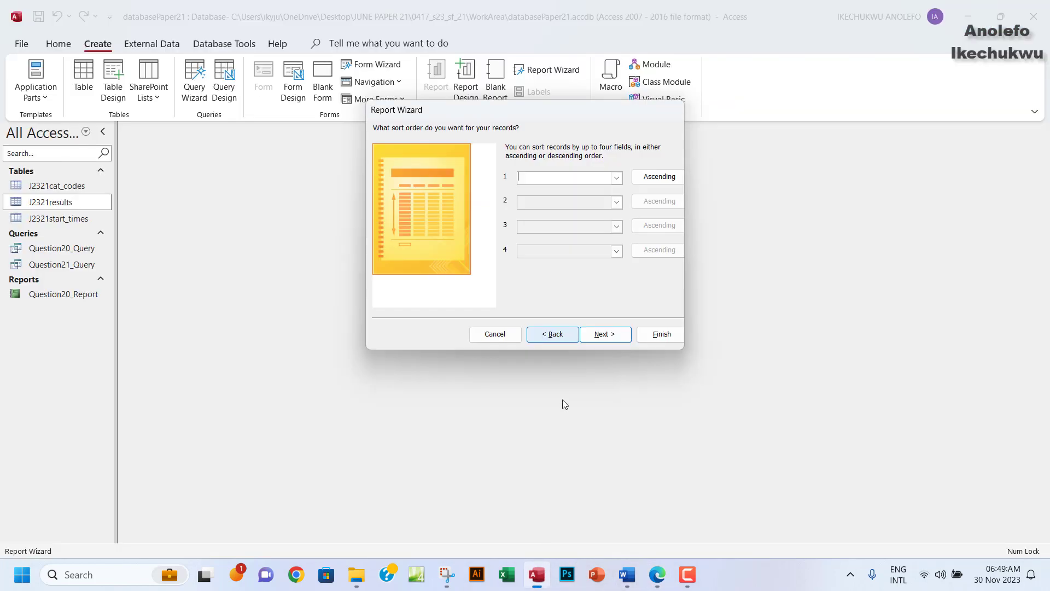
click(611, 336)
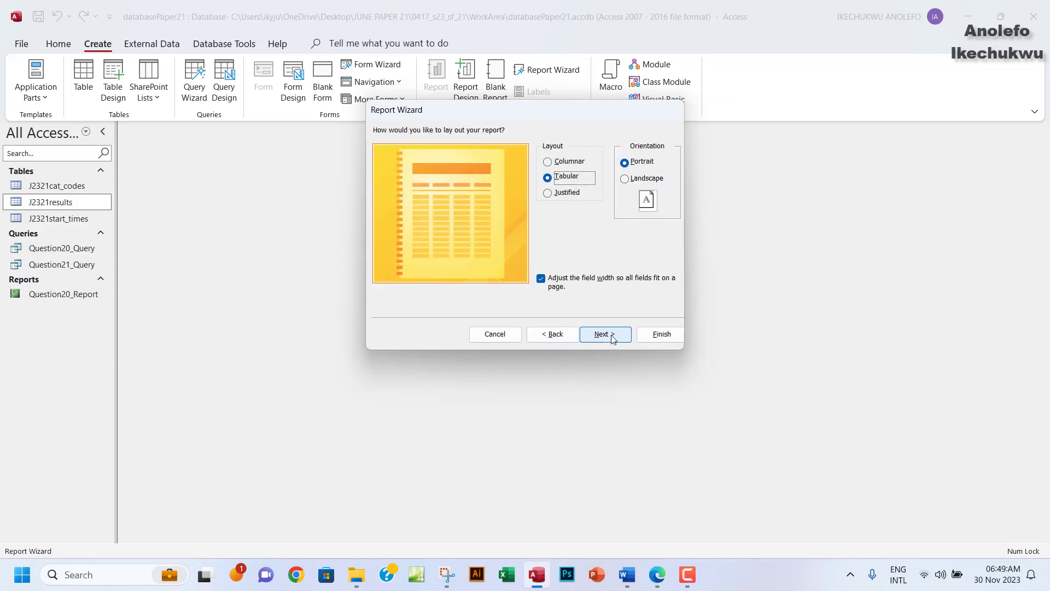
Highlight the 'fits a single page wide' requirement in green.
mouse_move(657, 588)
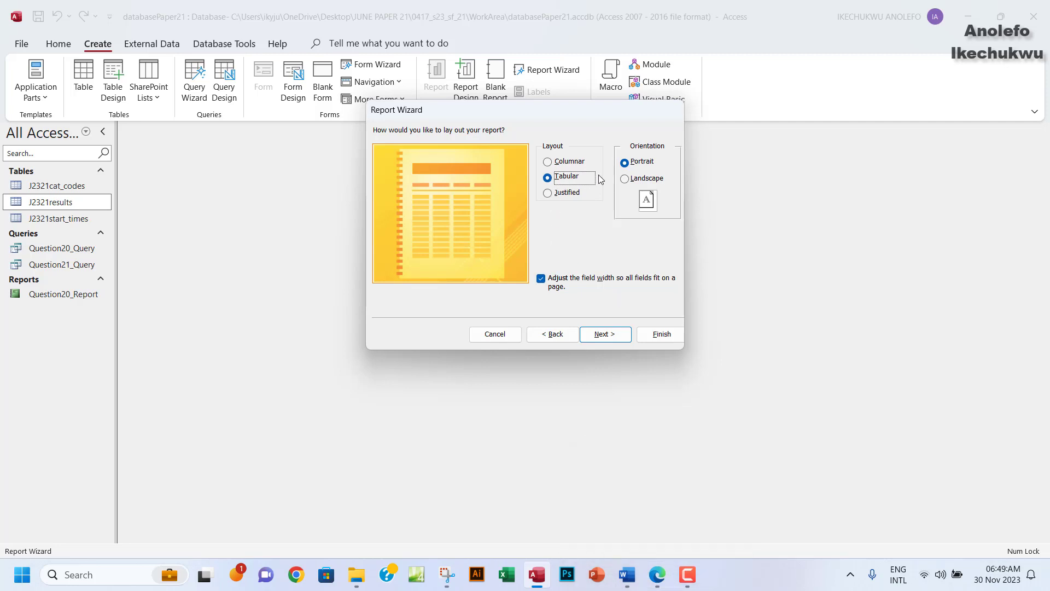
click(655, 576)
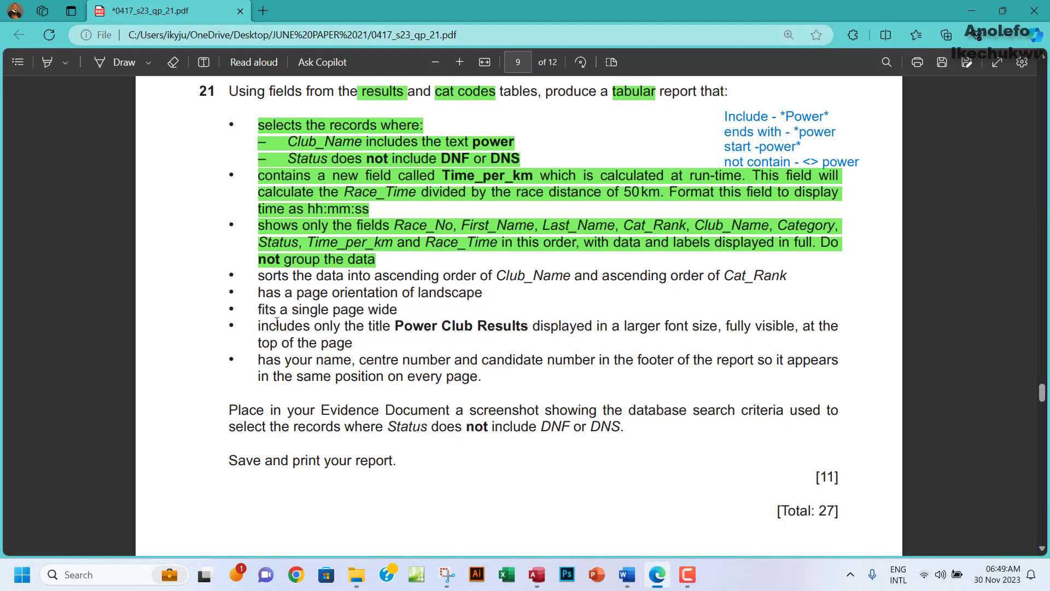
drag(258, 310, 398, 310)
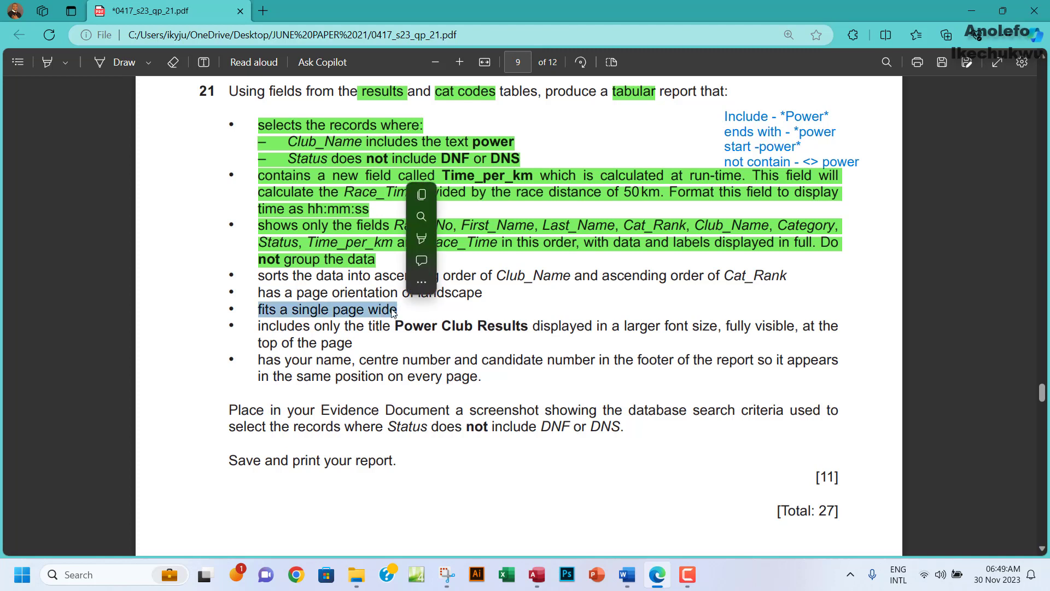
mouse_move(427, 239)
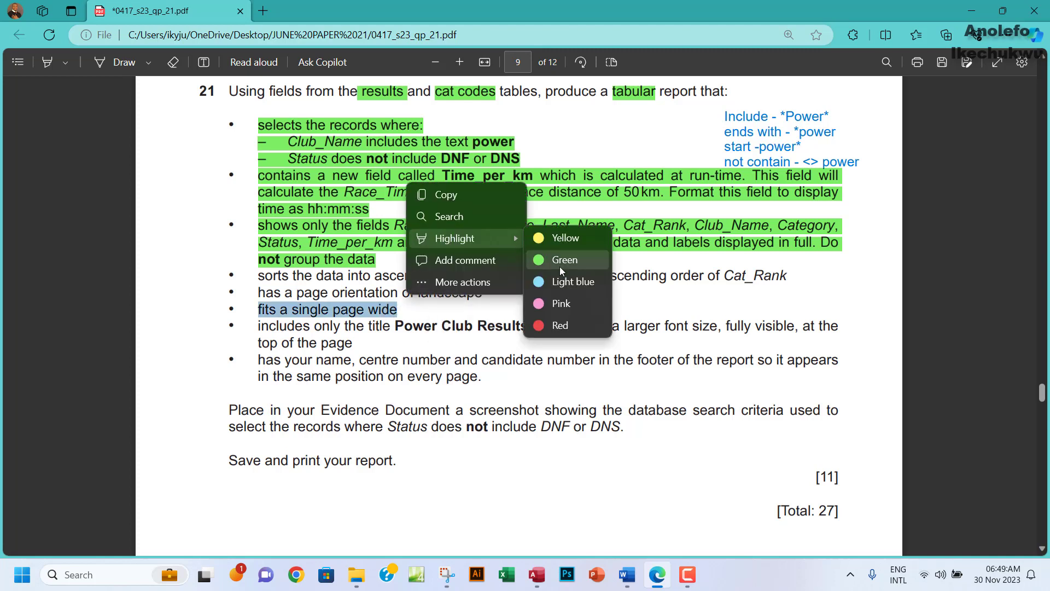
click(547, 258)
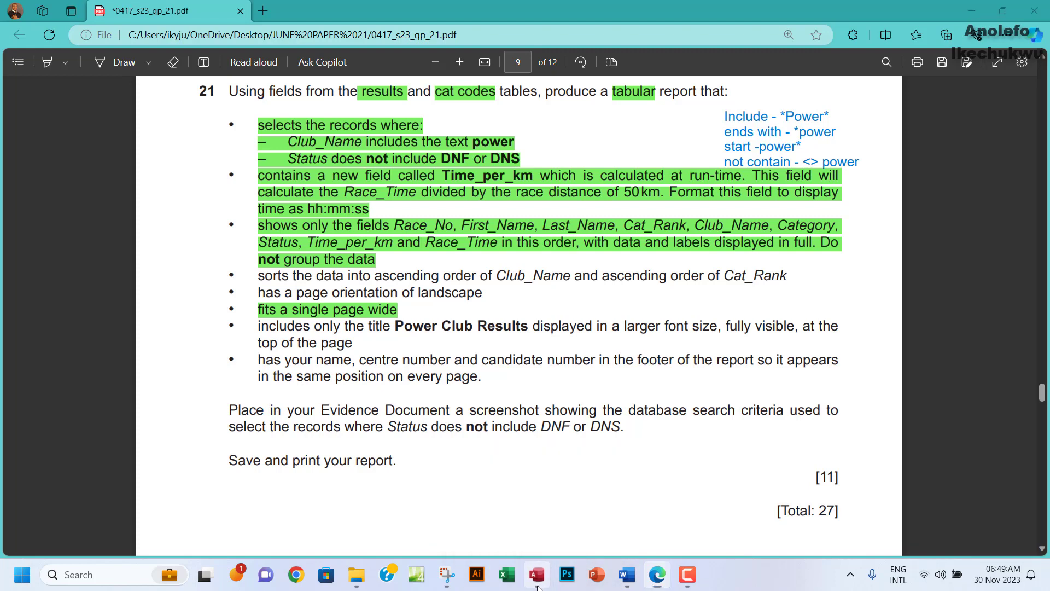
click(537, 574)
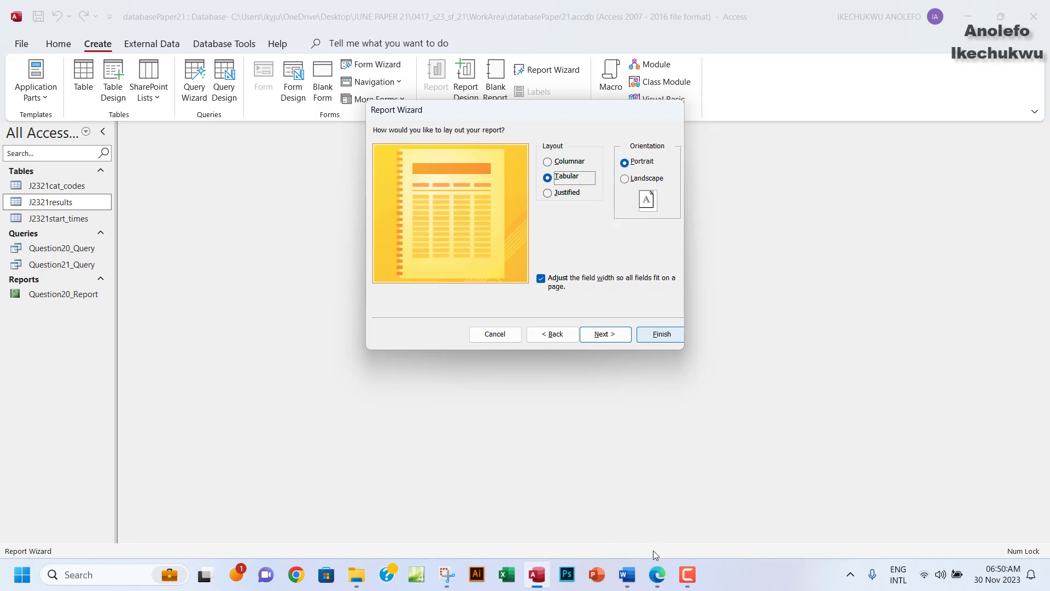
Highlight the 'has a page orientation of landscape' requirement in green.
click(656, 576)
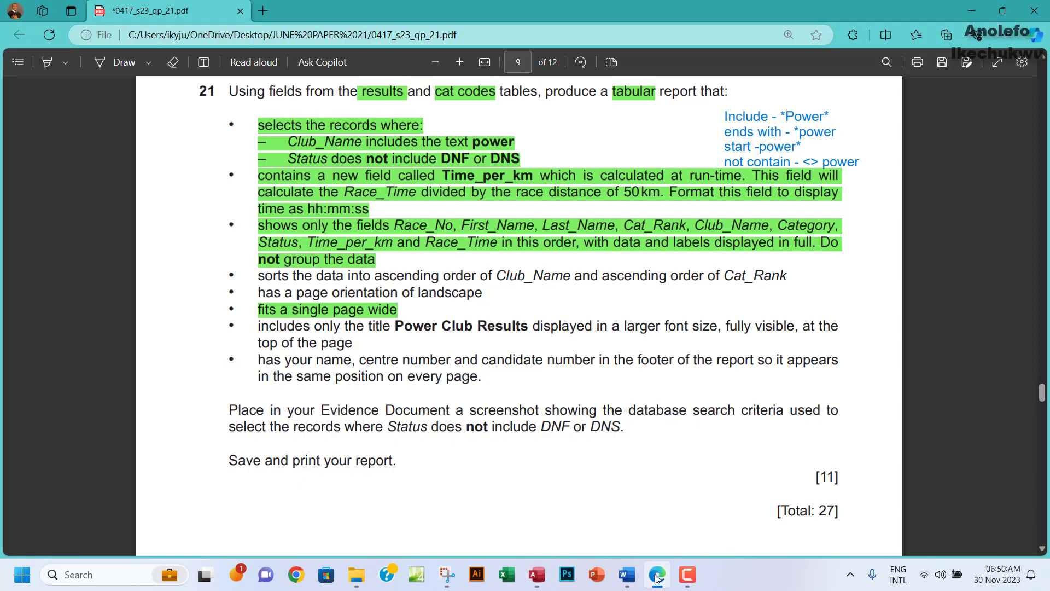
drag(263, 293, 479, 294)
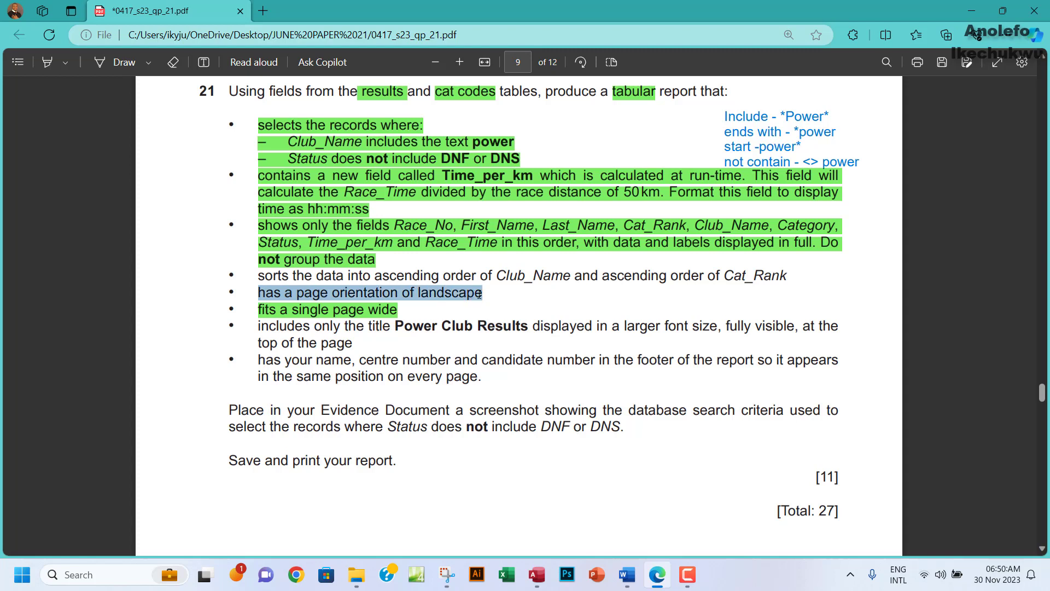
mouse_move(501, 224)
mouse_move(593, 226)
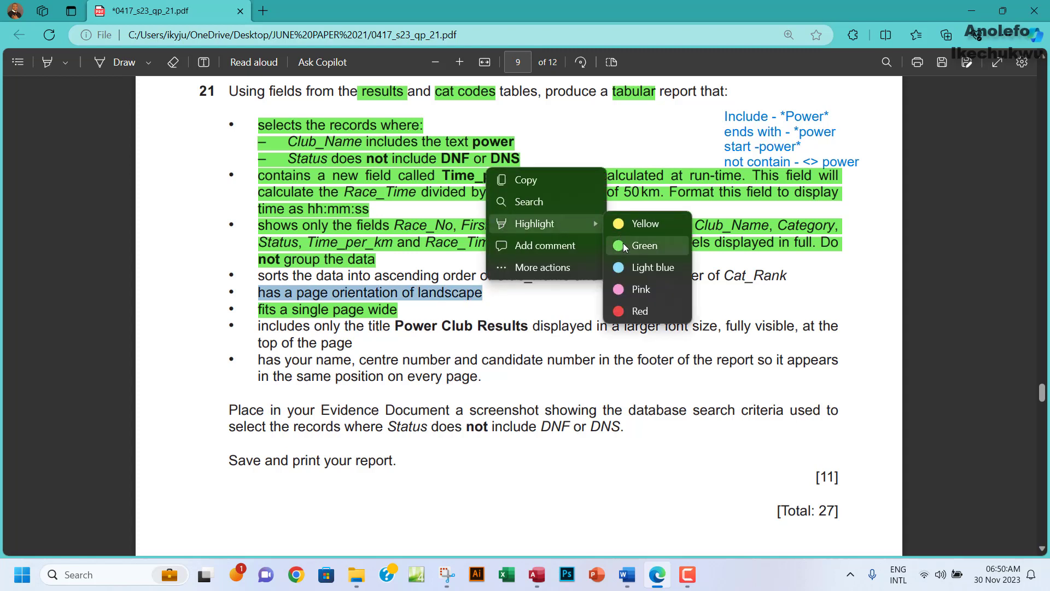
click(625, 246)
click(536, 575)
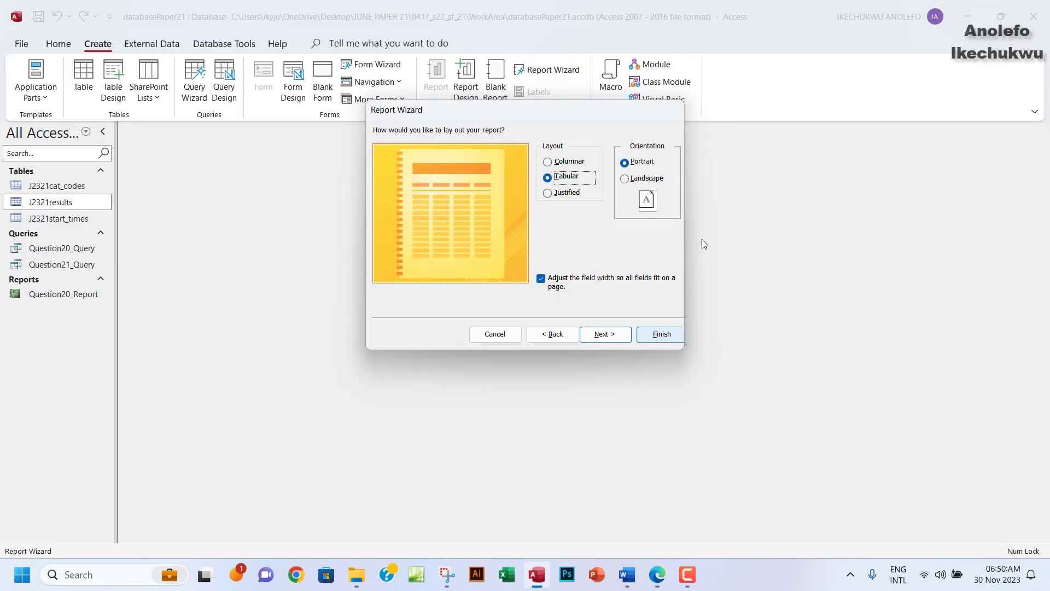
Set Landscape orientation and begin replacing the default title J2321results with Question21_Report.
click(625, 180)
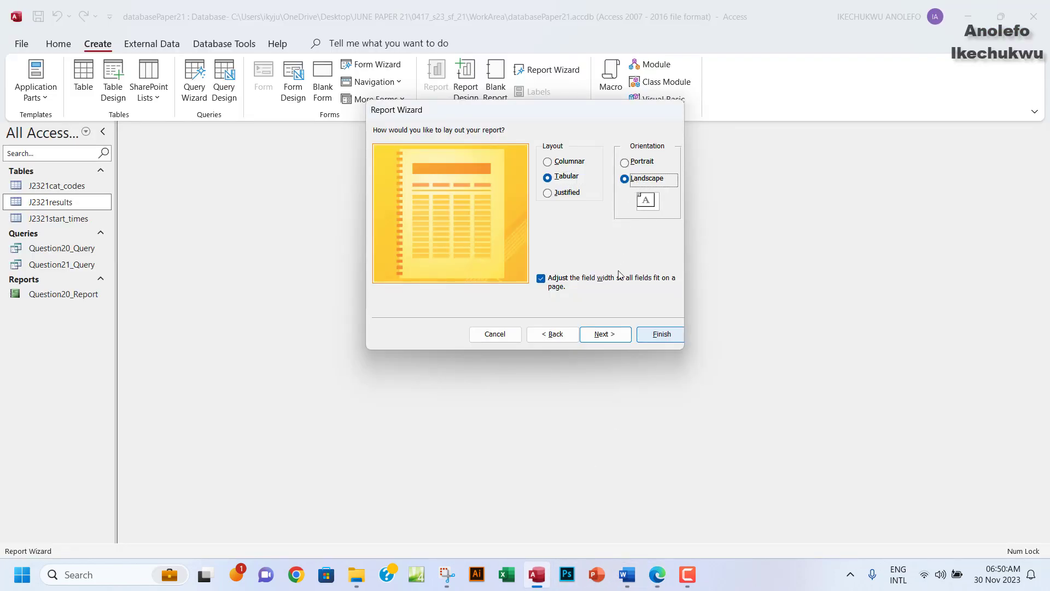
click(600, 337)
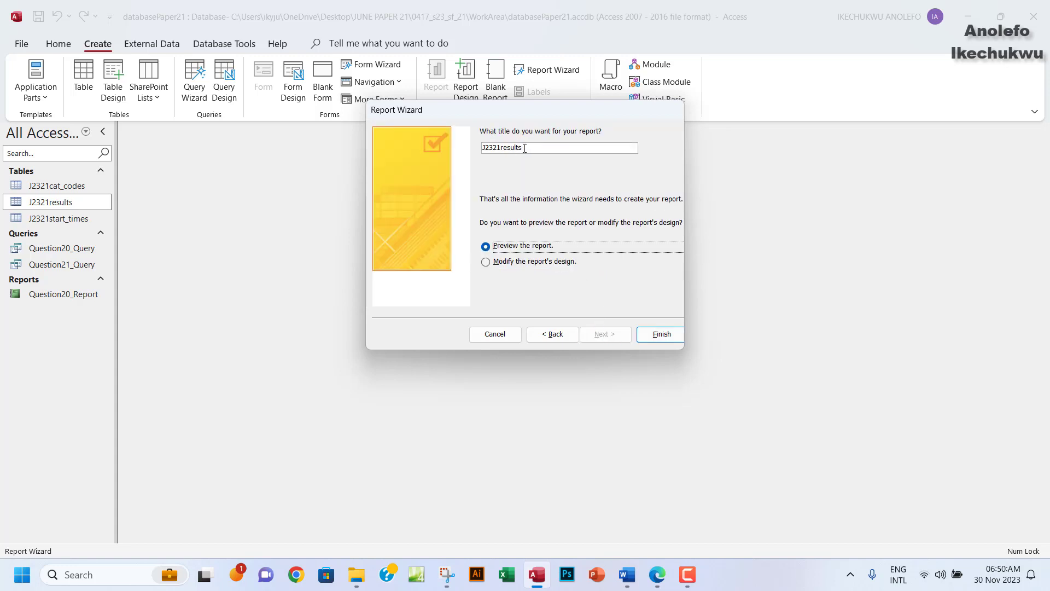
drag(524, 148, 463, 147)
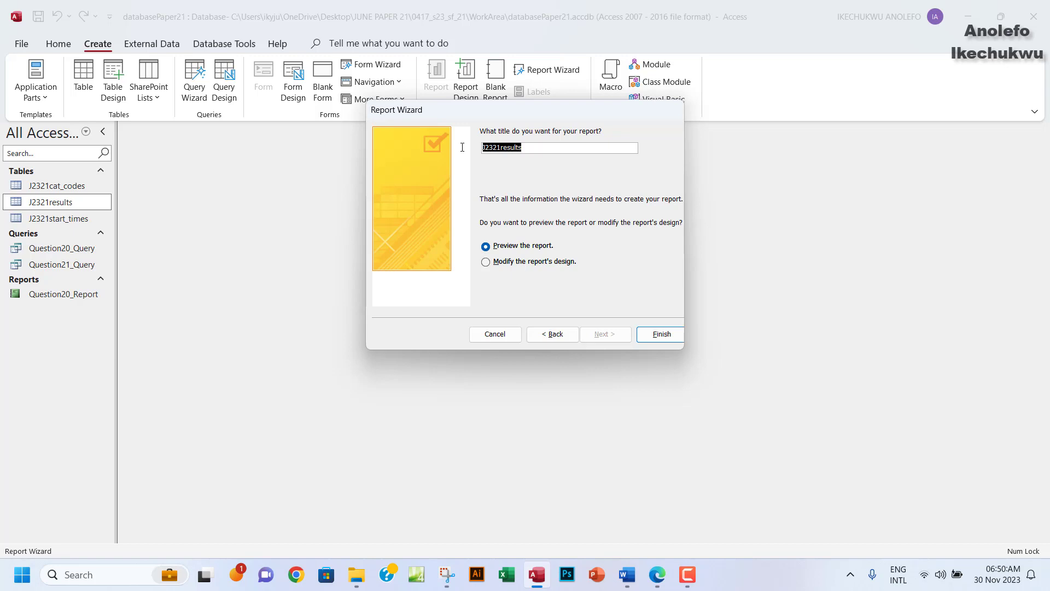
text(Question21_Report)
Finish the wizard, then reopen Question21_Report from the navigation pane in Layout View.
click(645, 338)
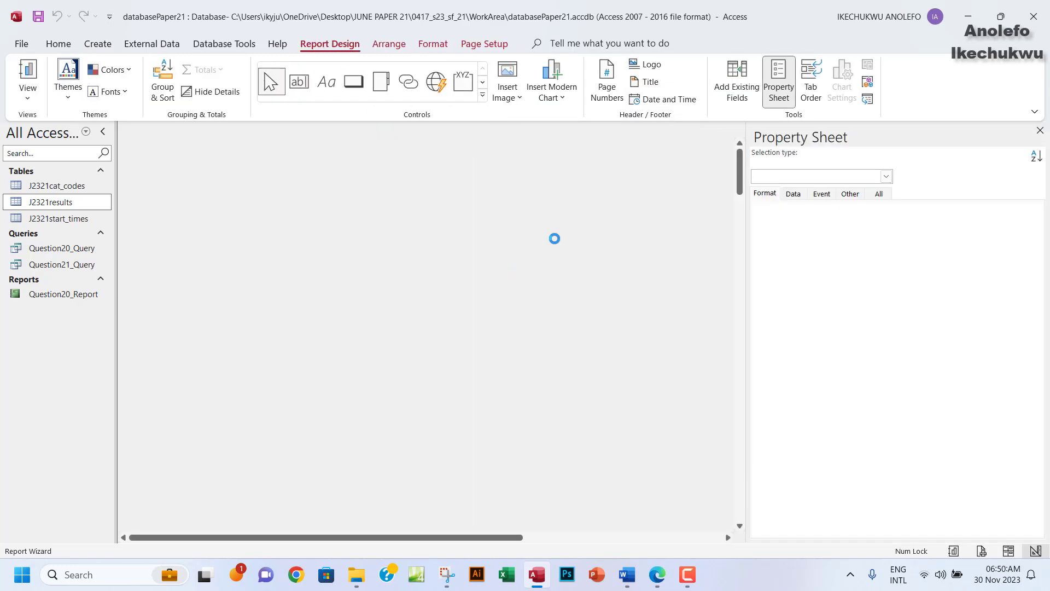
click(1041, 129)
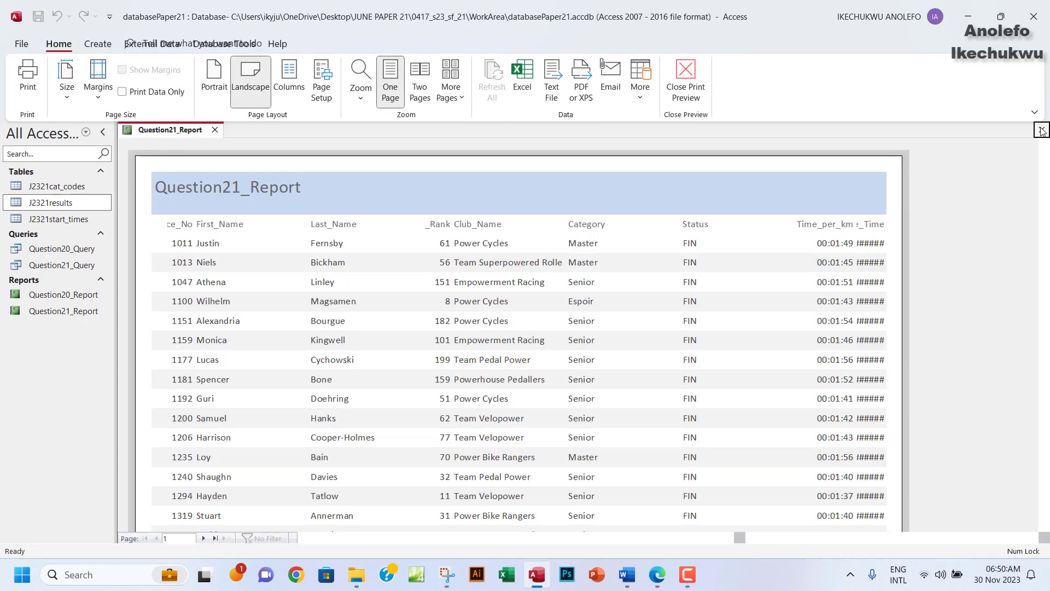
click(76, 312)
double_click(86, 311)
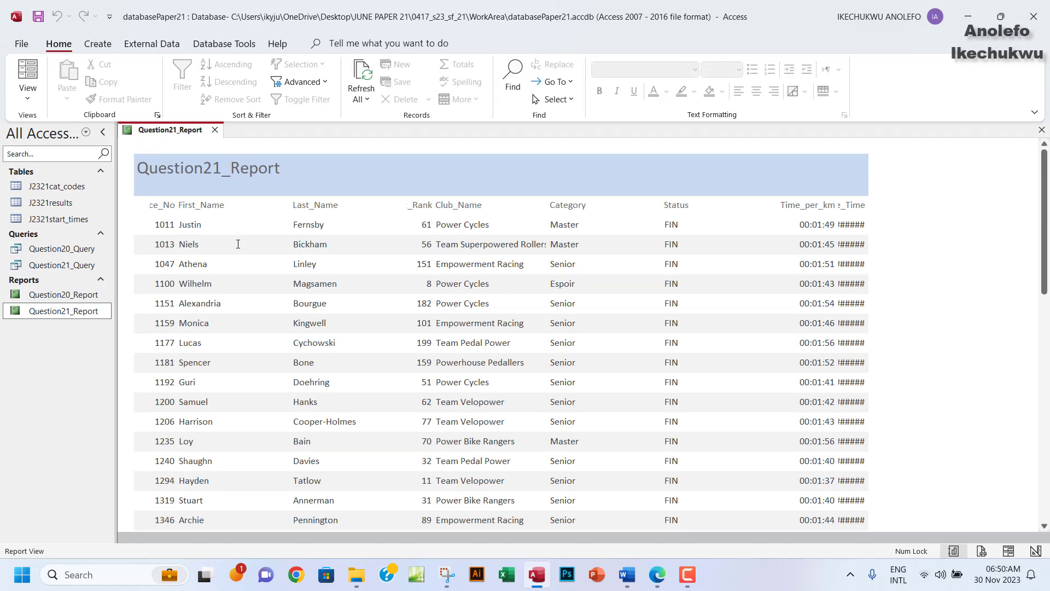
click(23, 99)
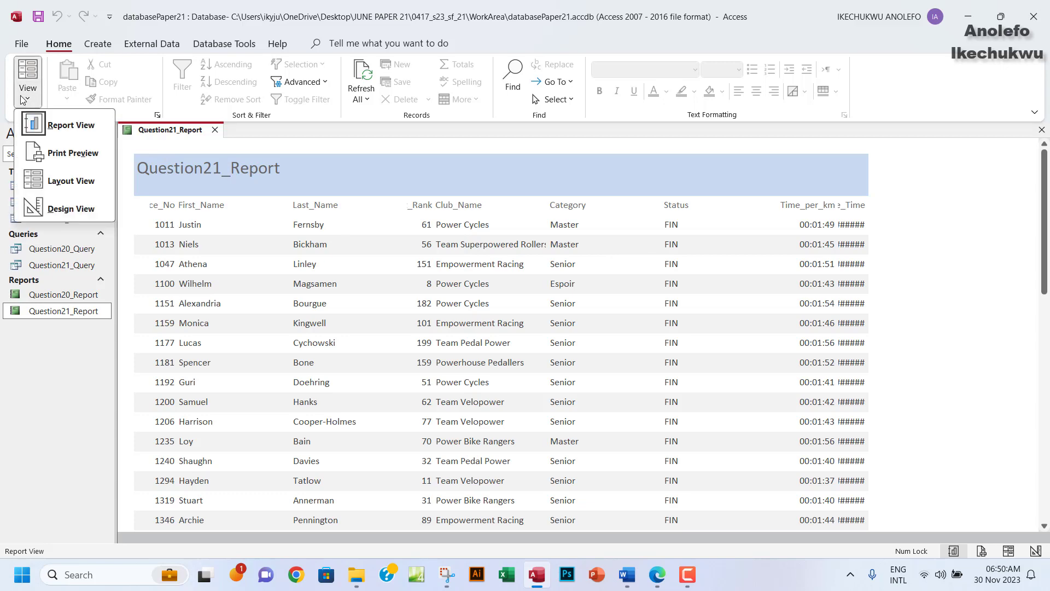
click(59, 183)
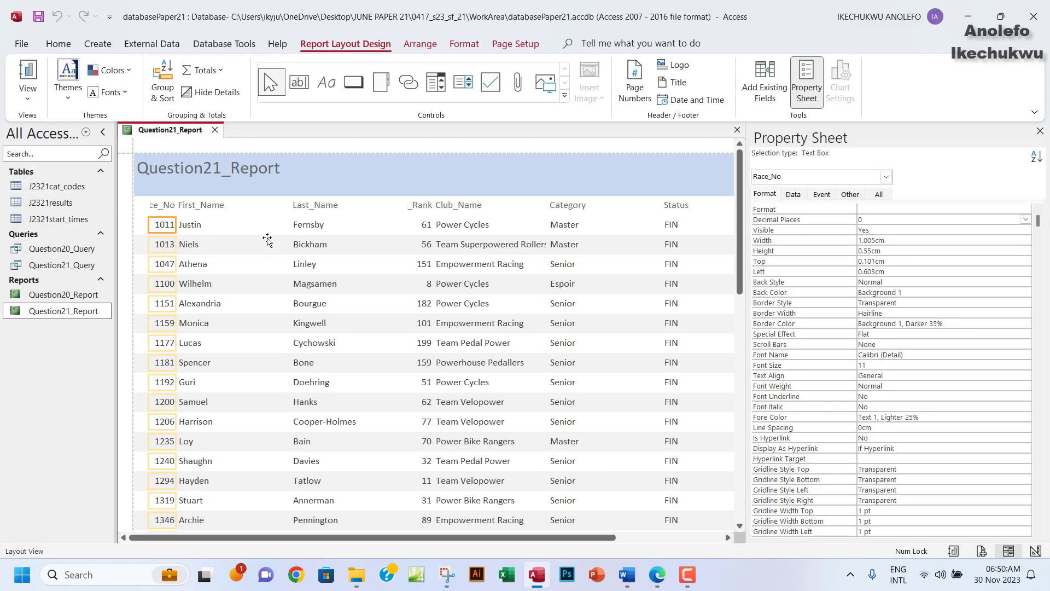
Hide the property sheet, narrow the First_Name column and fit Race_No so its heading shows.
click(1040, 131)
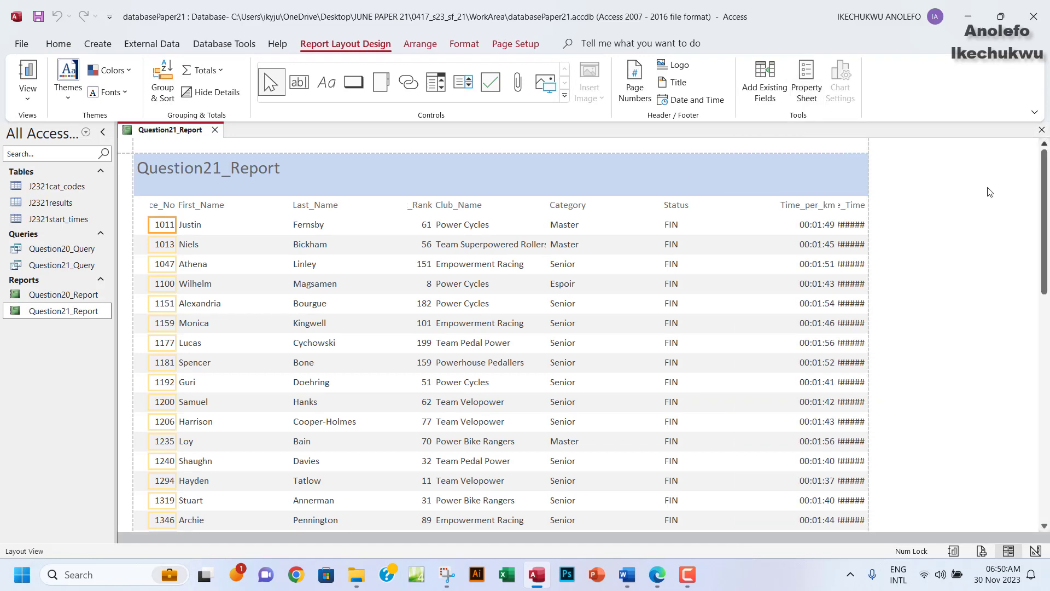
click(187, 207)
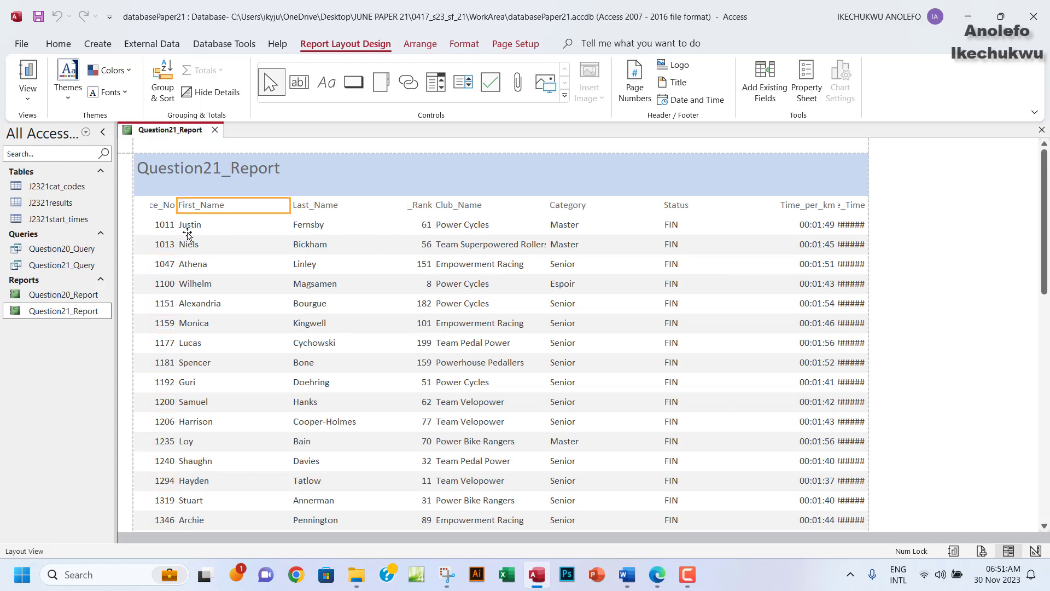
ctrl+click(192, 225)
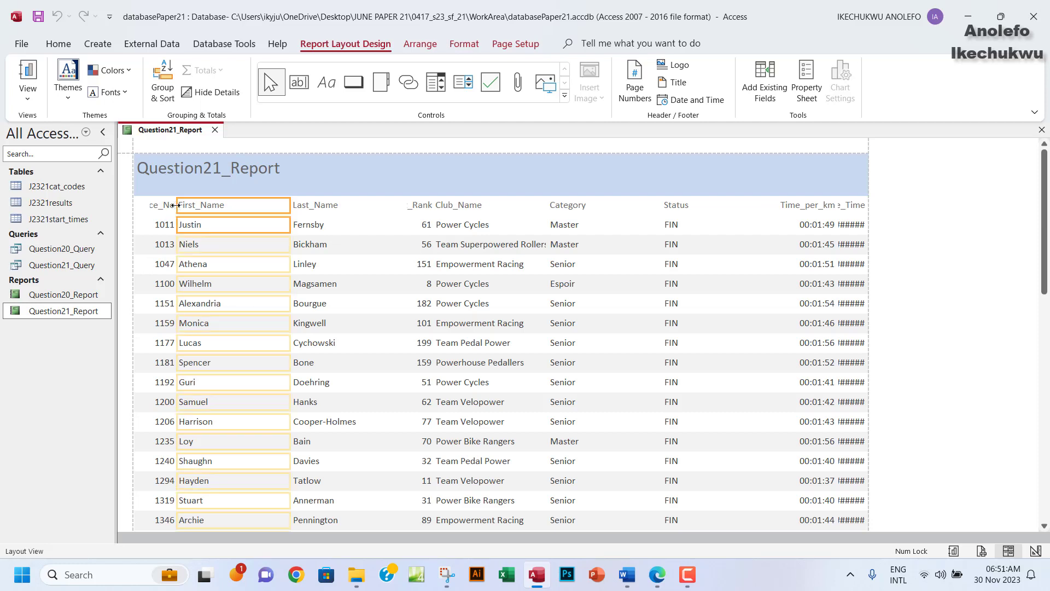
drag(175, 210, 221, 189)
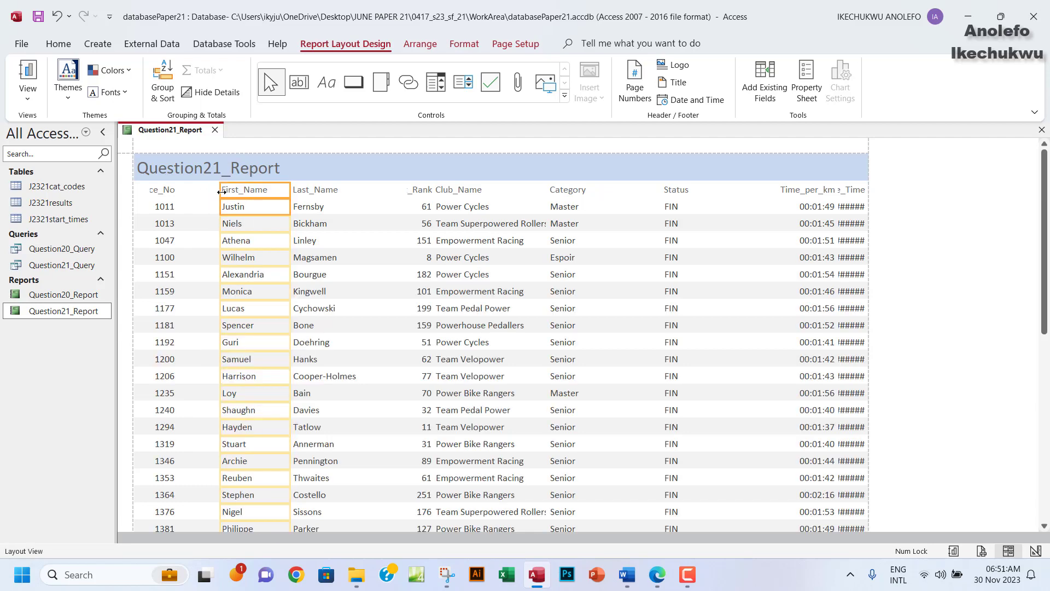
click(158, 206)
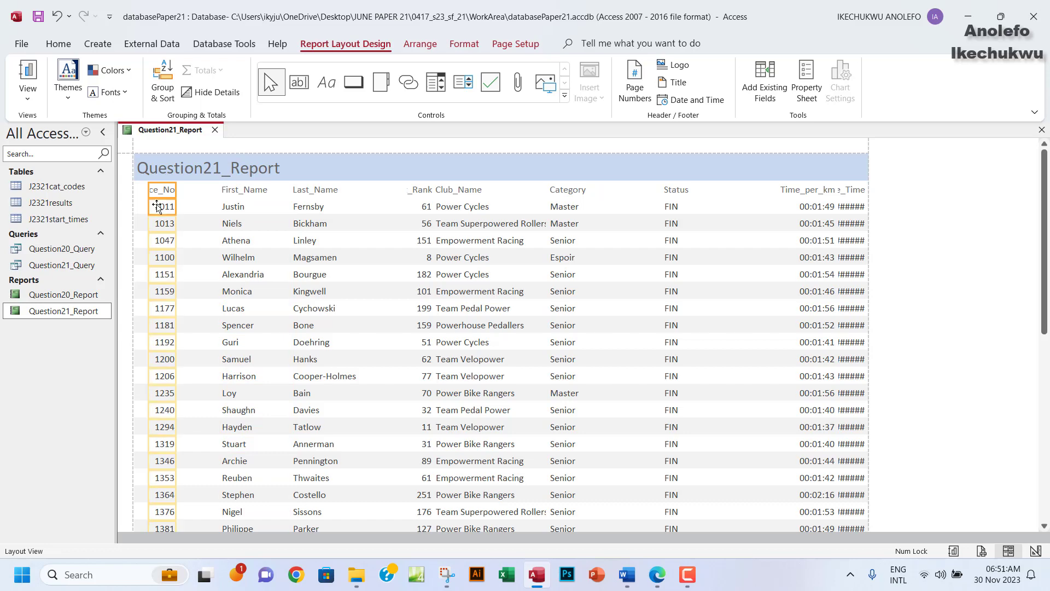
drag(177, 187, 204, 188)
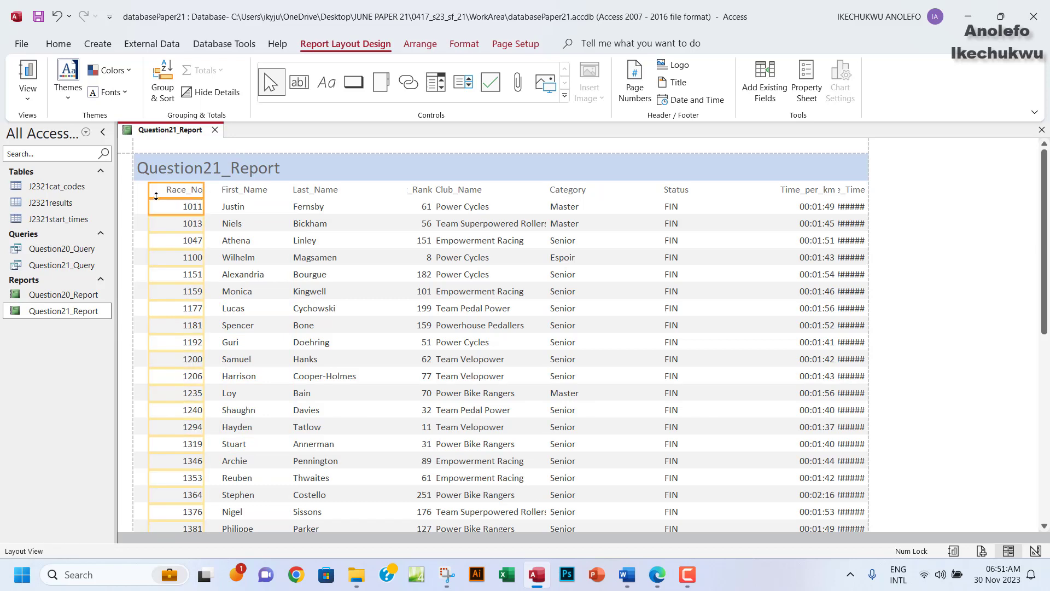
click(186, 211)
drag(205, 204, 193, 204)
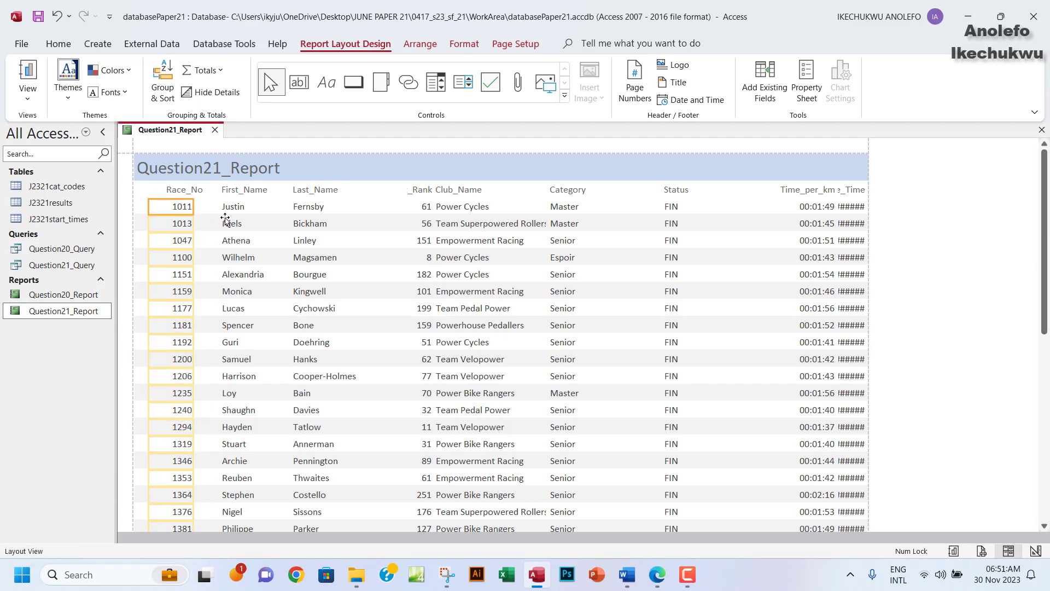
Resize the Cat_Rank column so its heading shows fully while staying compact.
click(414, 192)
shift+click(416, 209)
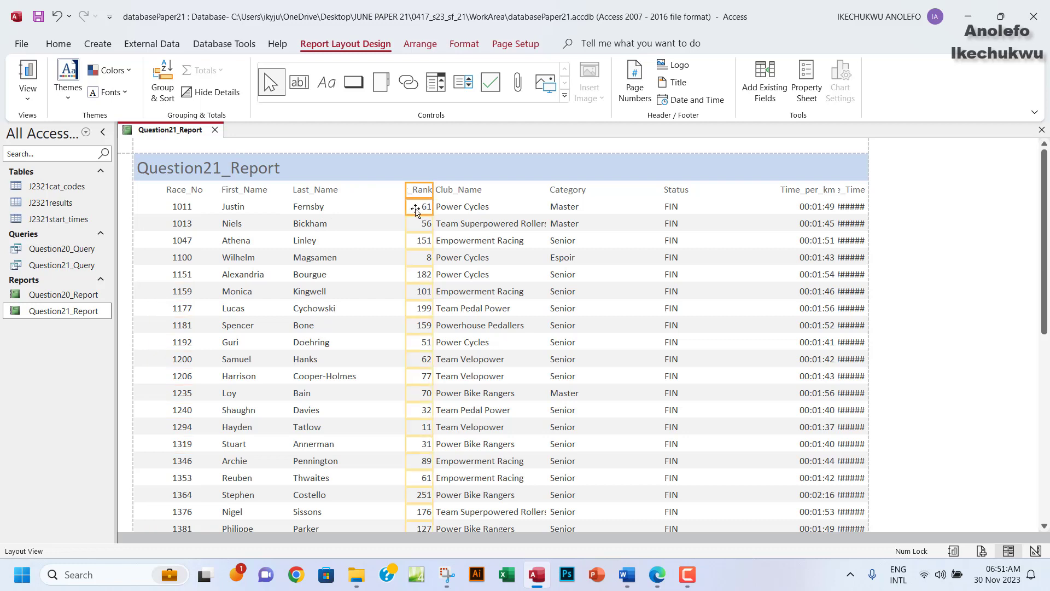
drag(405, 190, 358, 201)
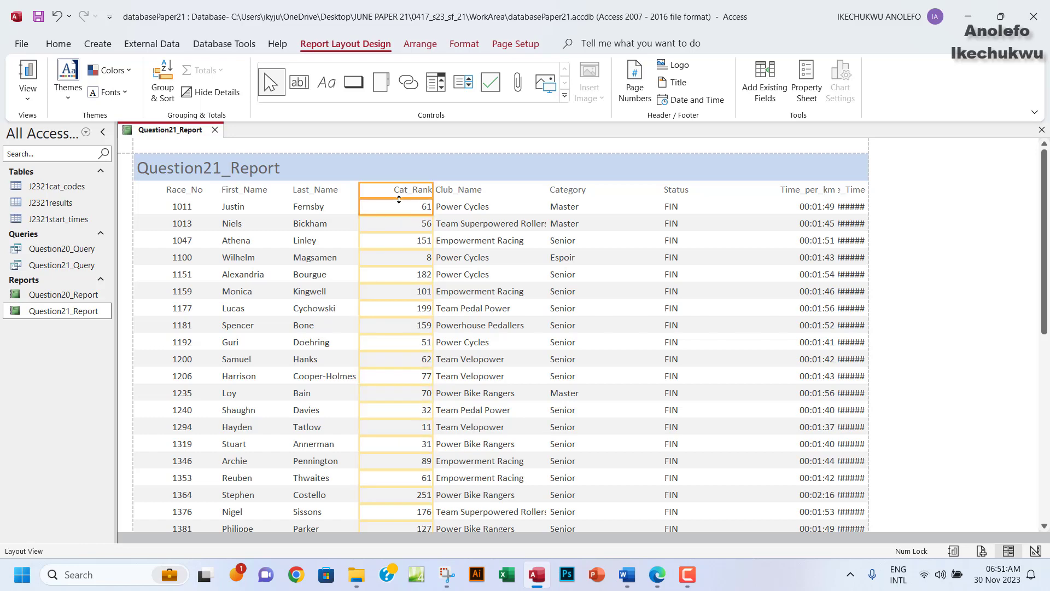
drag(432, 194, 411, 194)
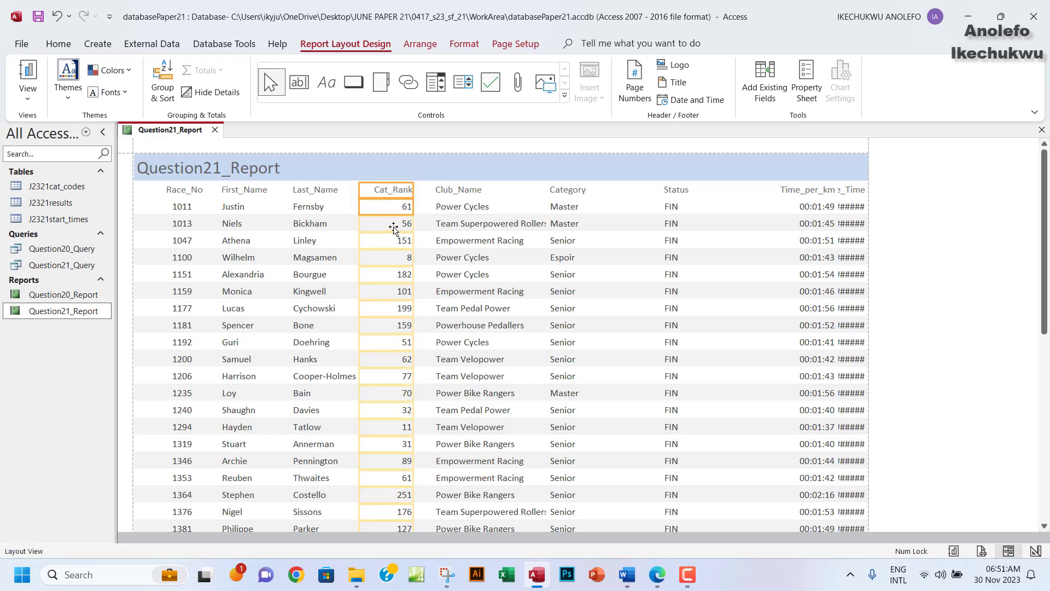
click(393, 228)
drag(412, 206, 401, 206)
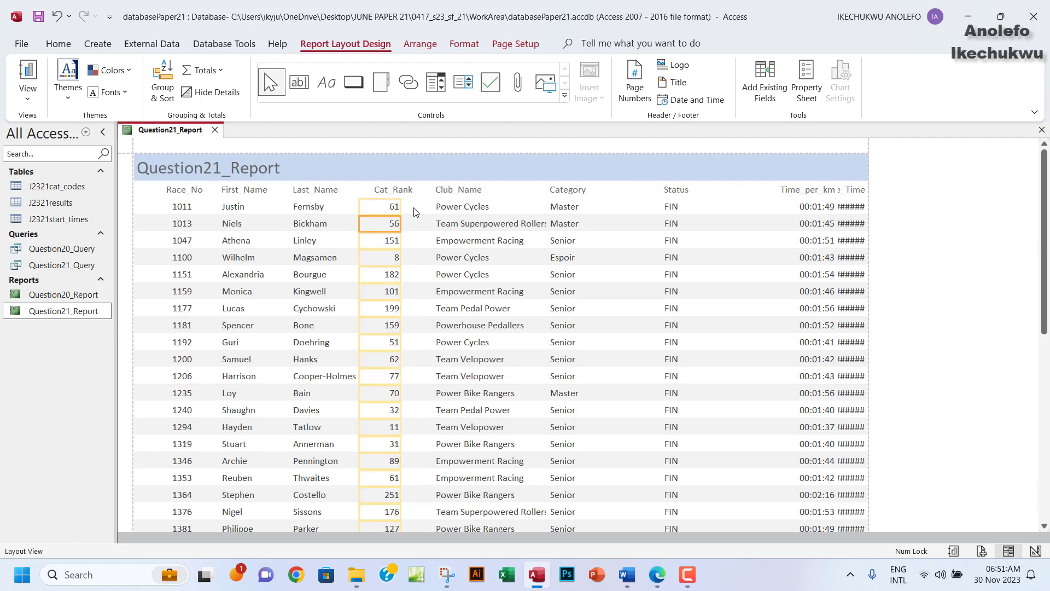
Narrow the Category column to fit its entries.
click(565, 192)
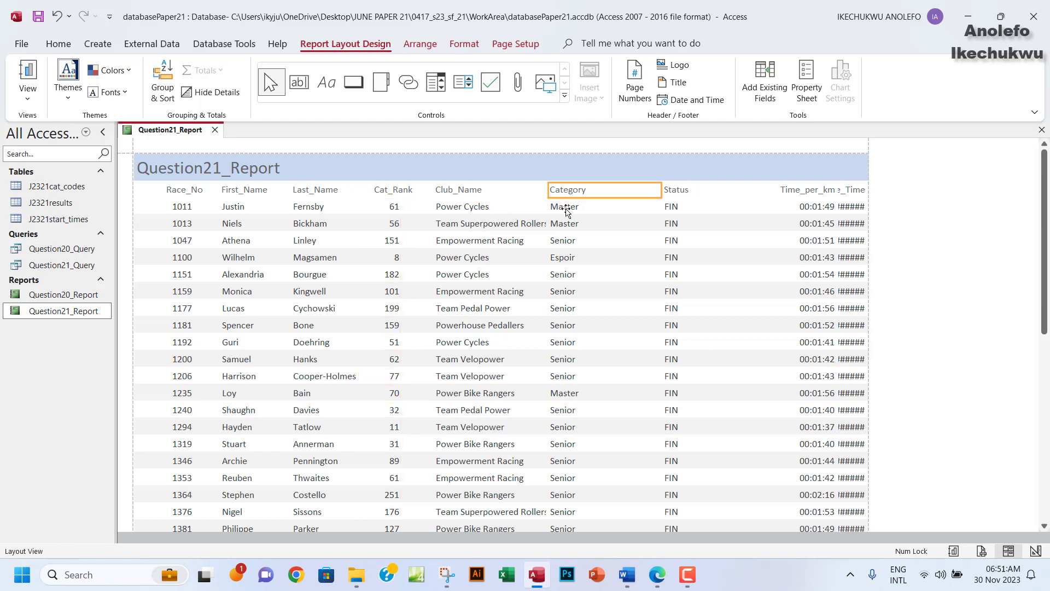
shift+click(572, 210)
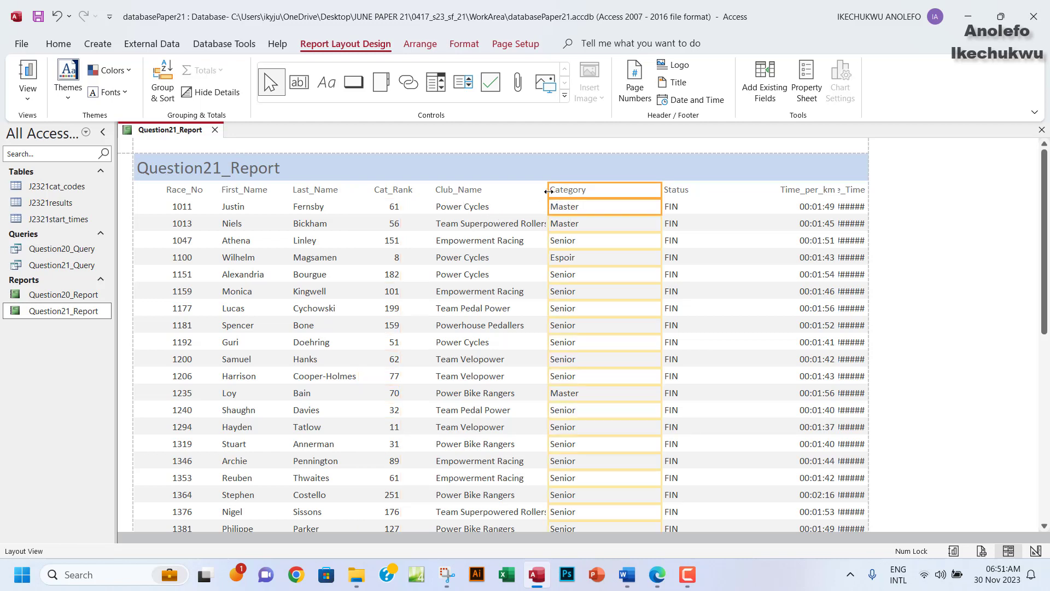
drag(549, 191, 571, 189)
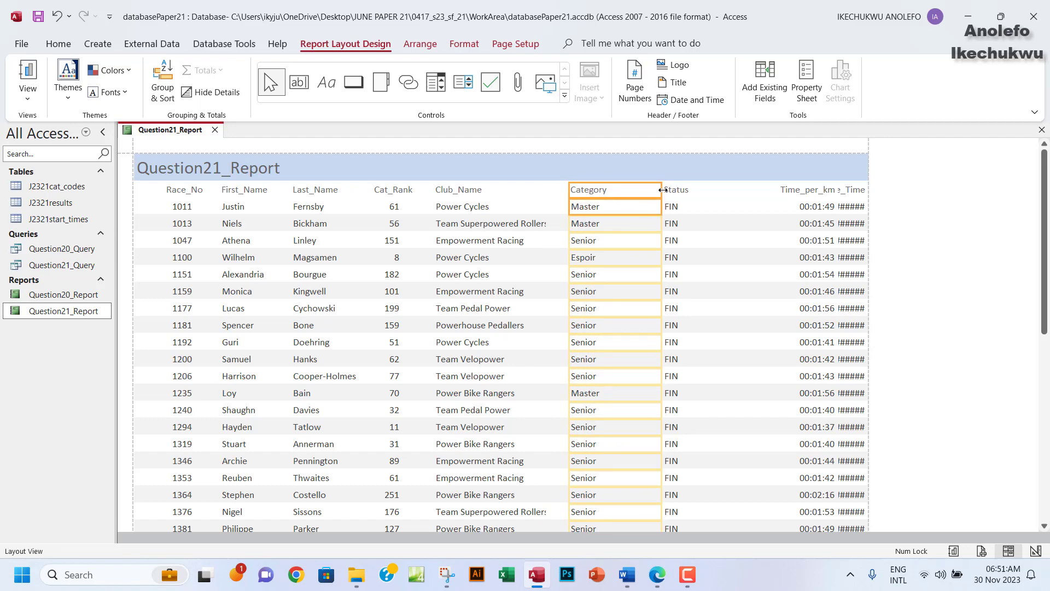
drag(661, 194, 628, 193)
Widen the Club_Name column so full club names show.
click(478, 192)
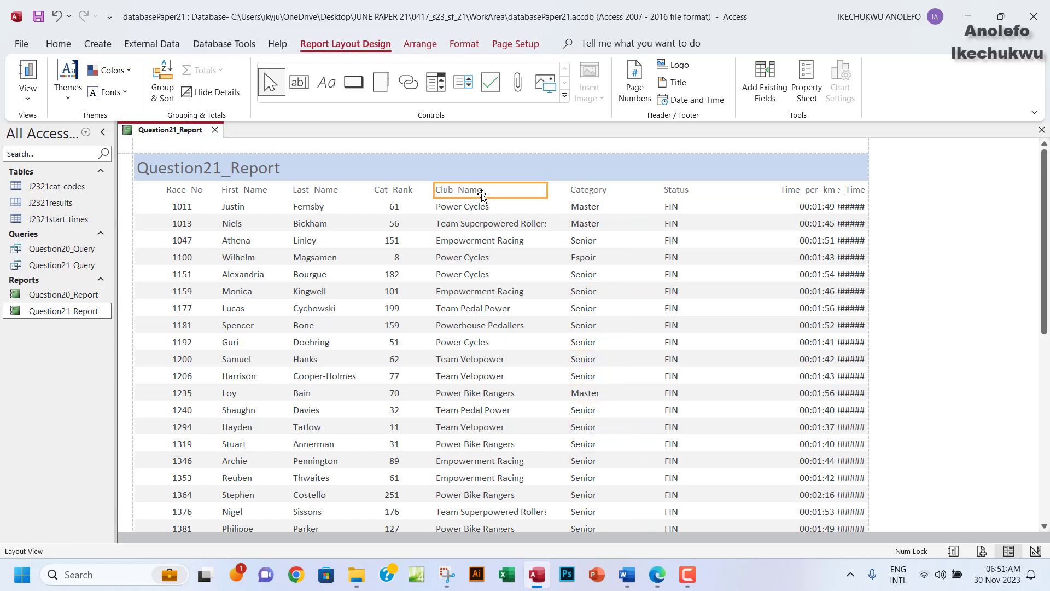
click(480, 212)
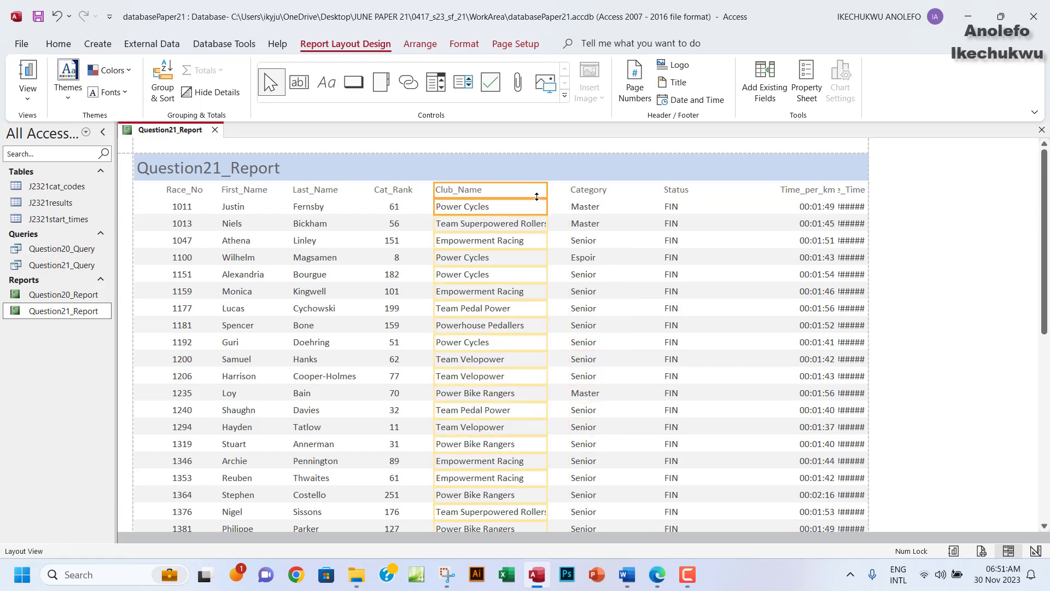
drag(547, 191, 561, 189)
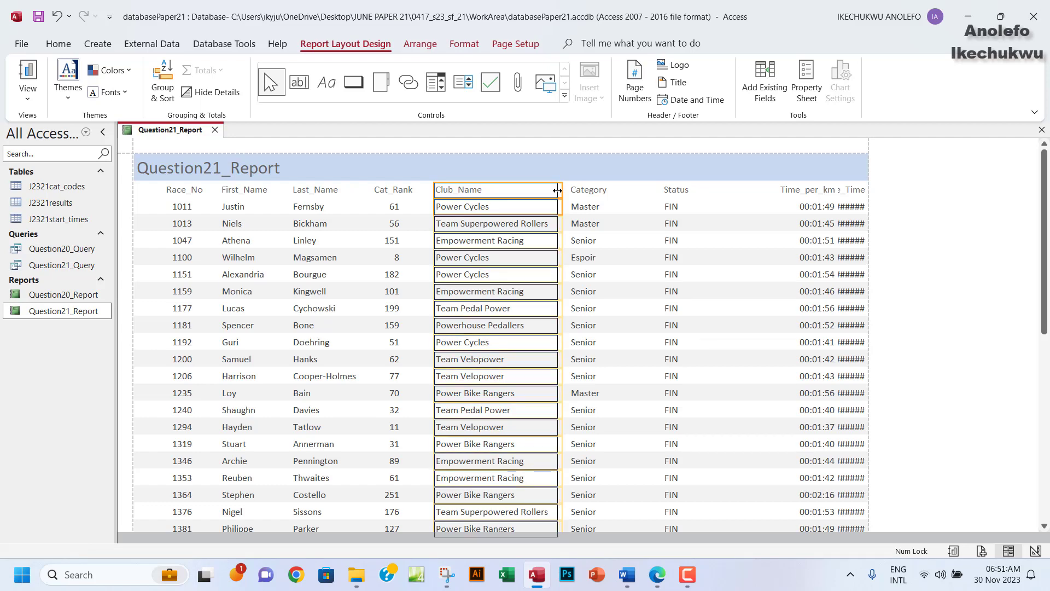
scroll(520, 276, down, 8)
scroll(520, 276, down, 5)
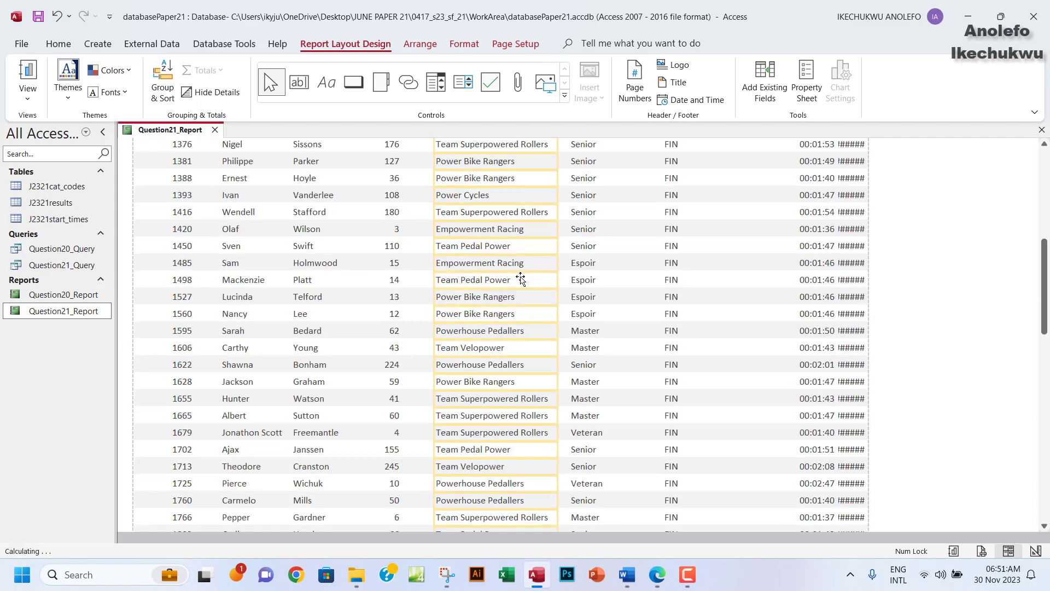
scroll(521, 278, up, 13)
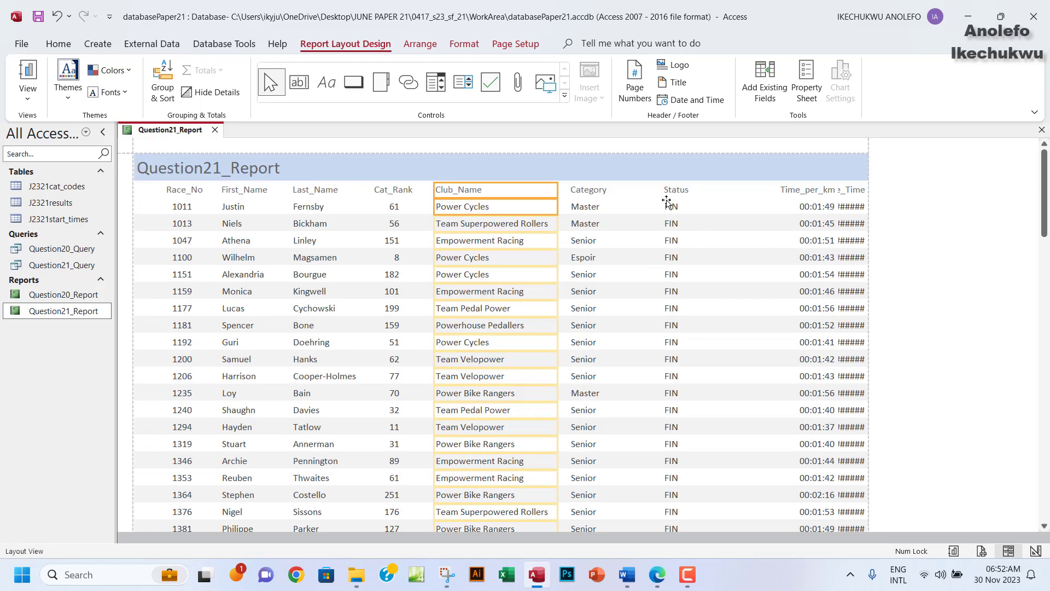
Resize the Status column to sit next to Category.
click(601, 191)
click(676, 191)
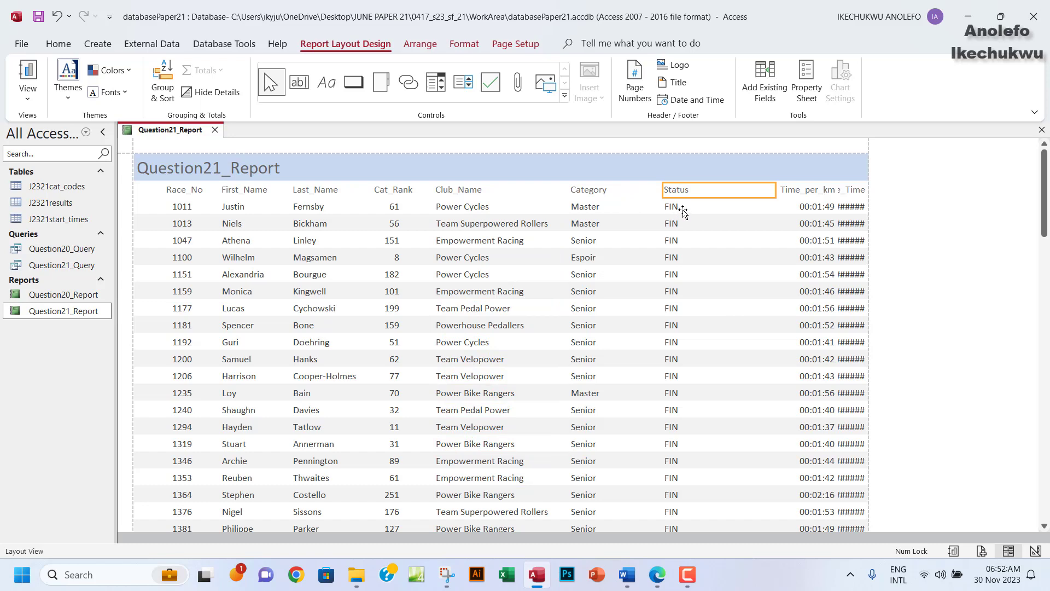
ctrl+click(683, 210)
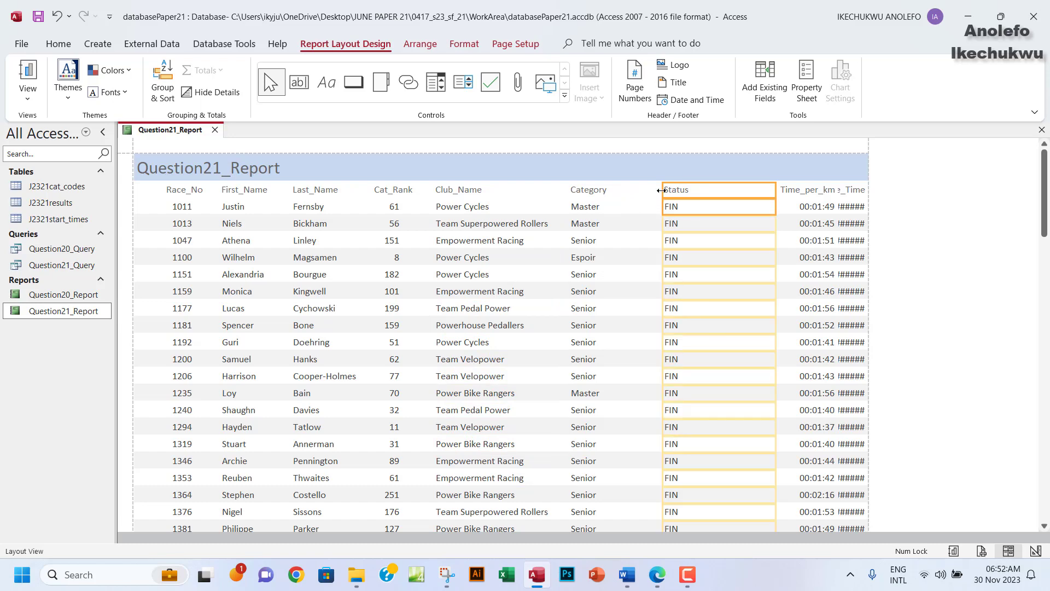
drag(664, 197, 622, 197)
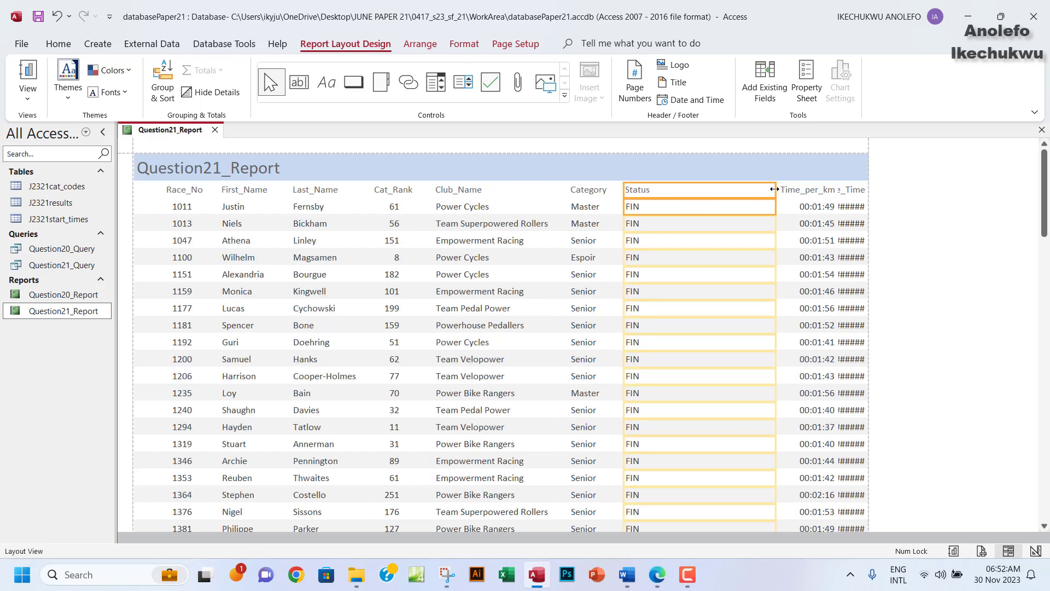
drag(775, 191, 659, 193)
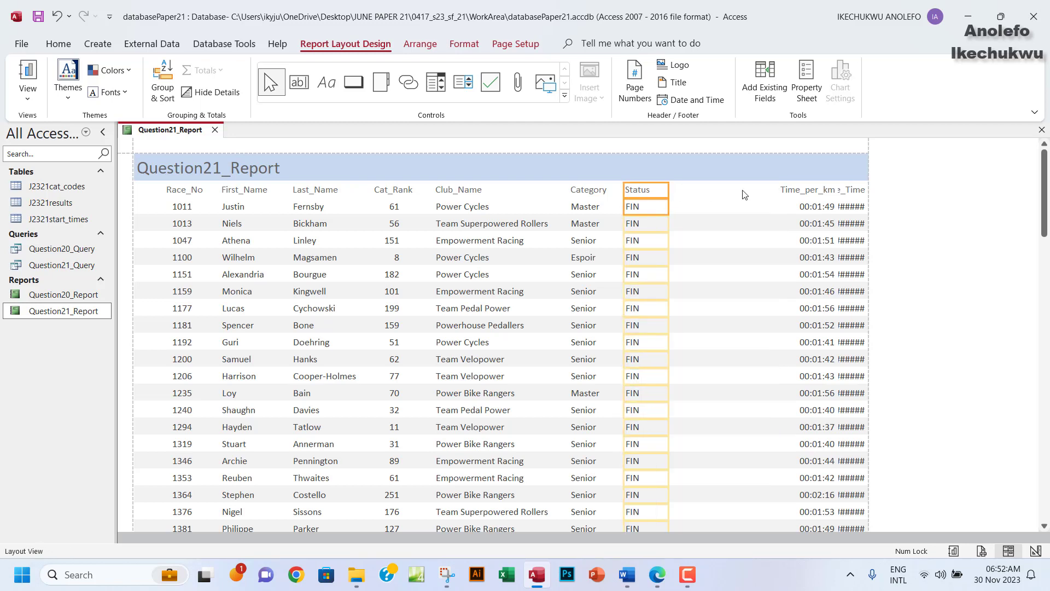
Shift and narrow the Time_per_km column to make room for Race_Time.
click(795, 194)
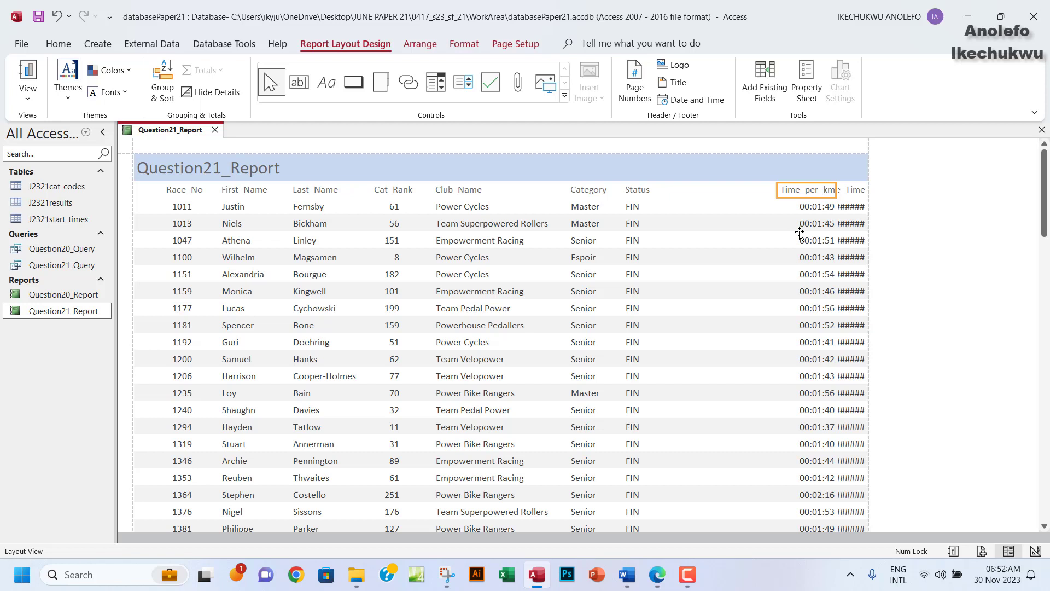
click(685, 584)
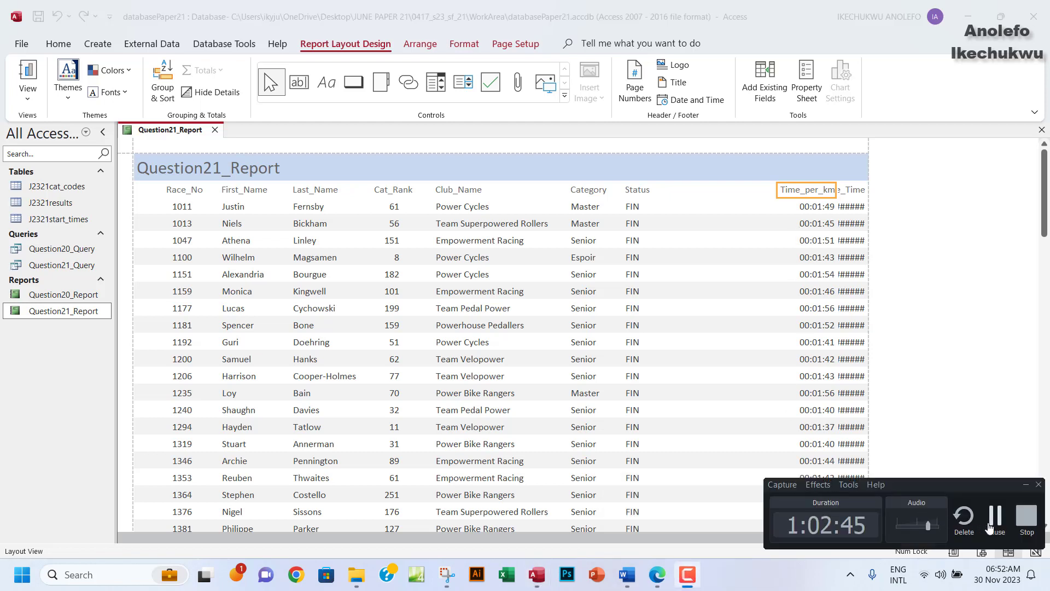
click(990, 527)
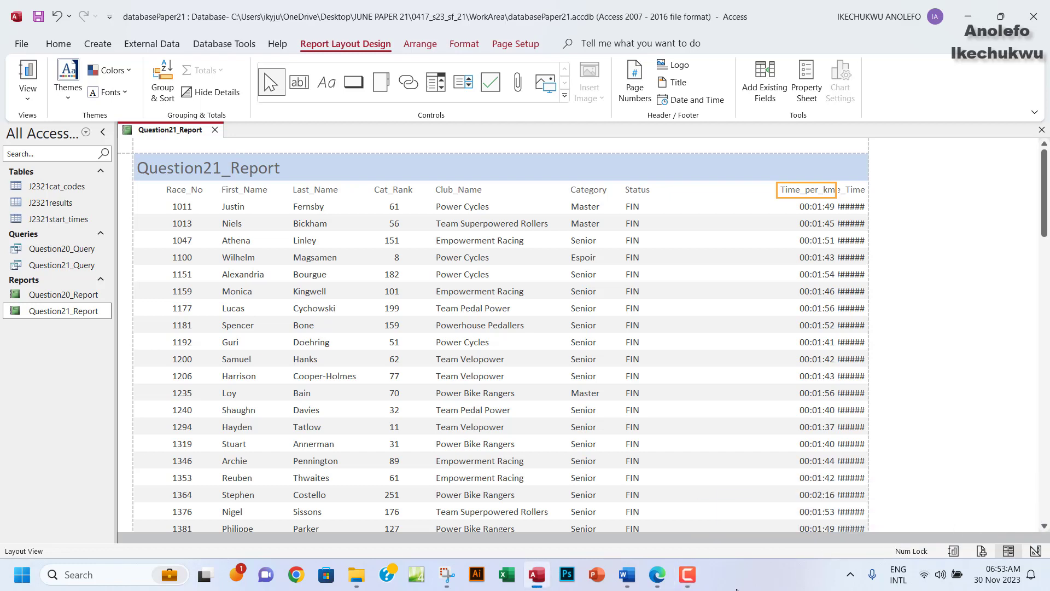
click(688, 576)
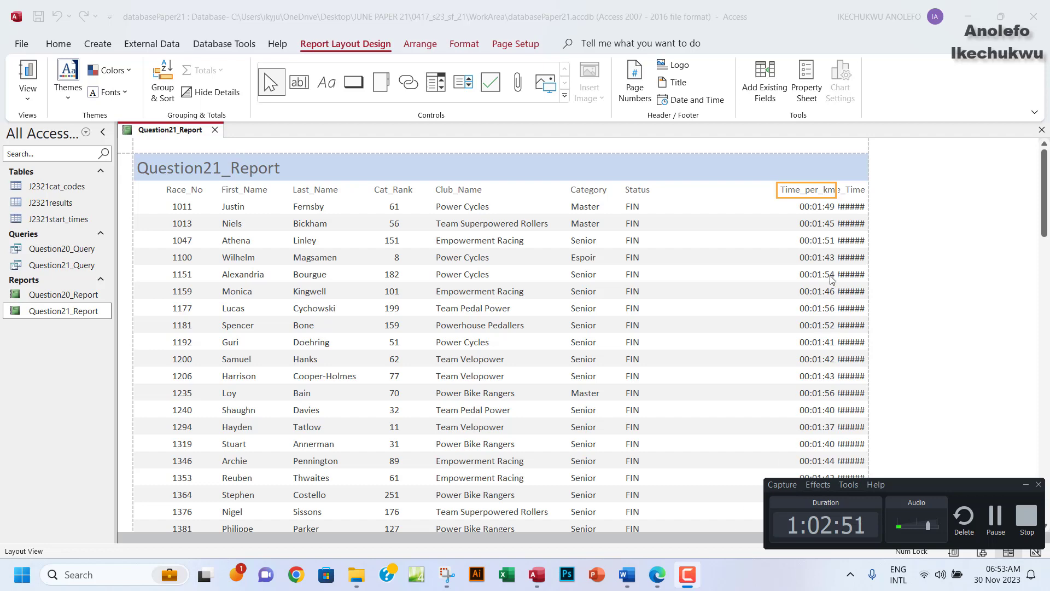
click(886, 303)
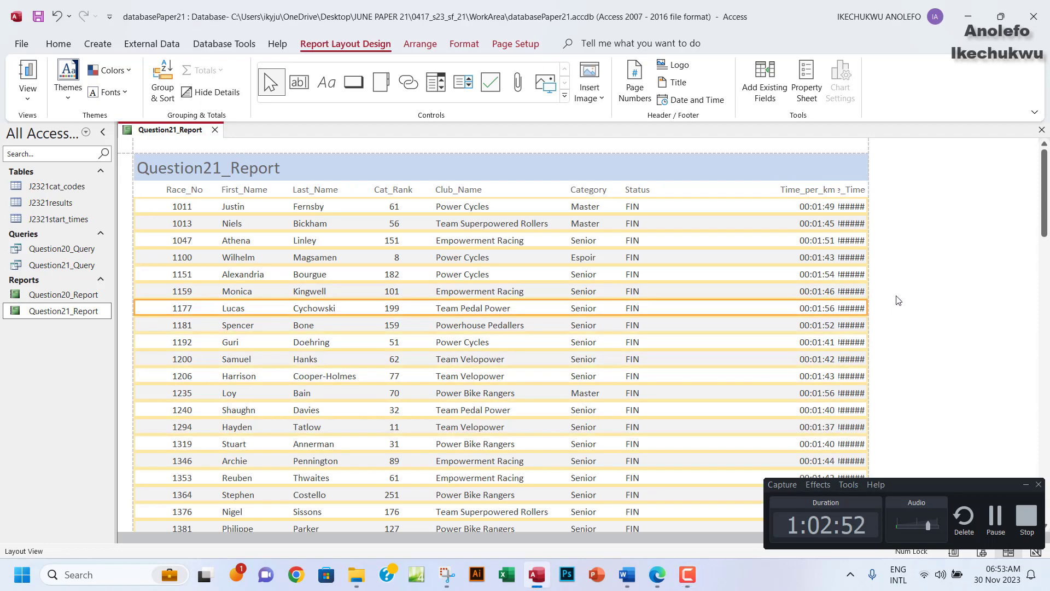
click(1026, 484)
click(798, 192)
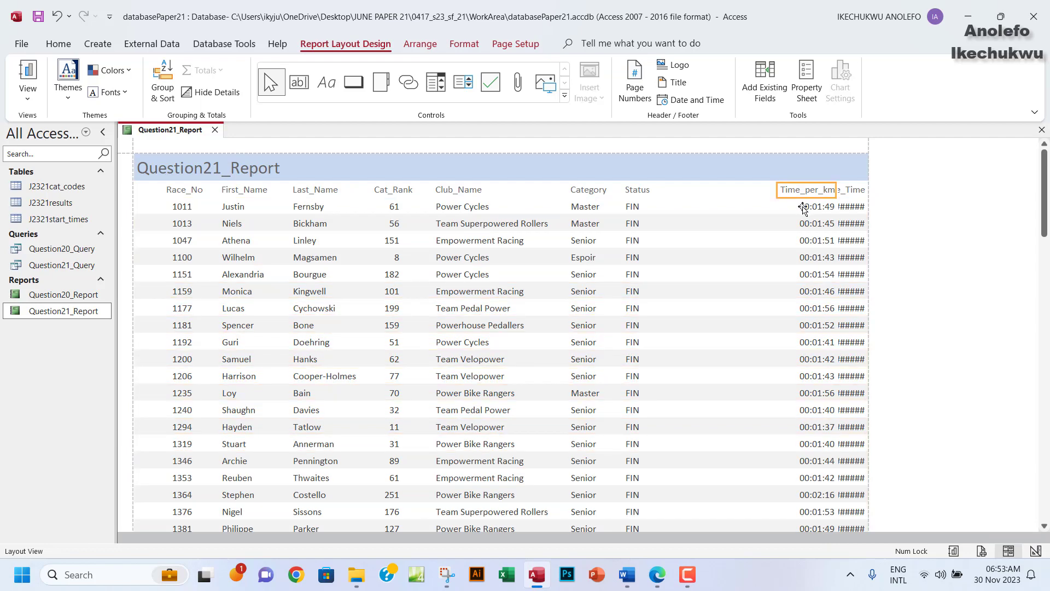
click(802, 208)
click(803, 190)
click(807, 212)
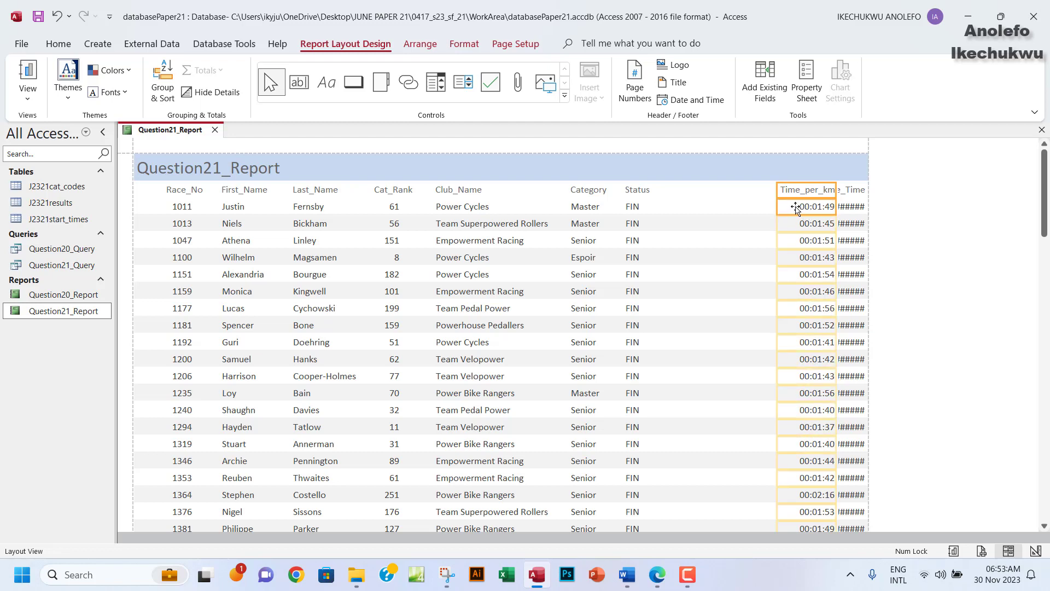
drag(777, 195, 696, 195)
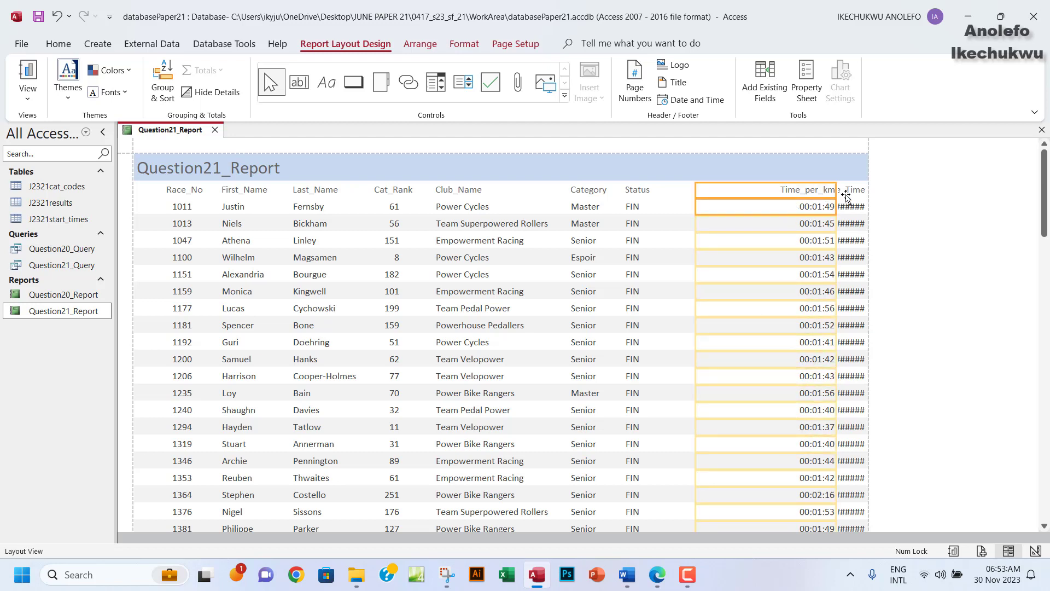
drag(837, 193, 760, 192)
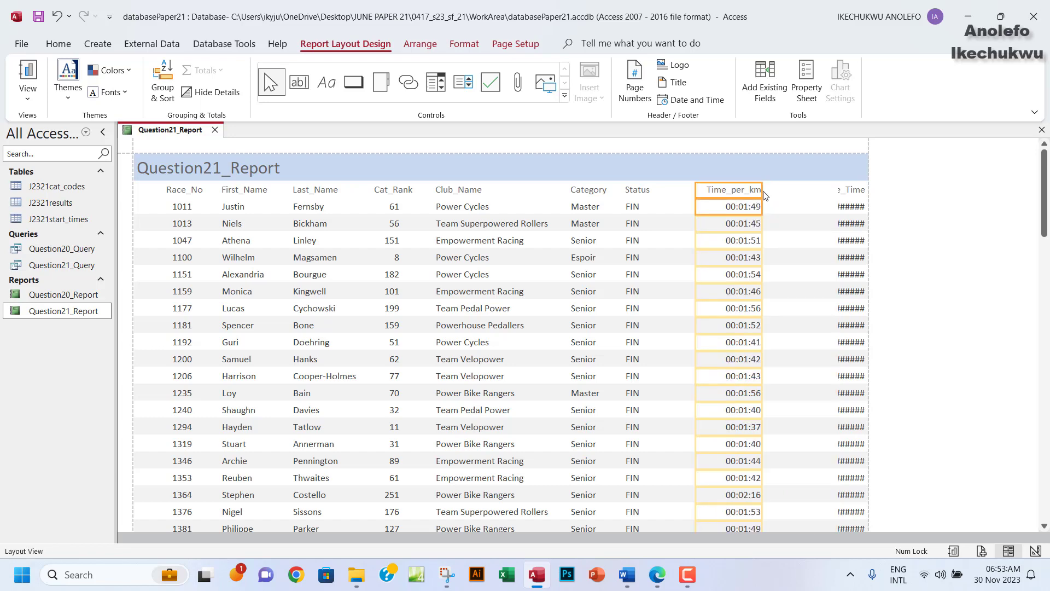
Widen Race_Time within the page so times like 01:30:56 show, and bring up the exam PDF.
click(851, 195)
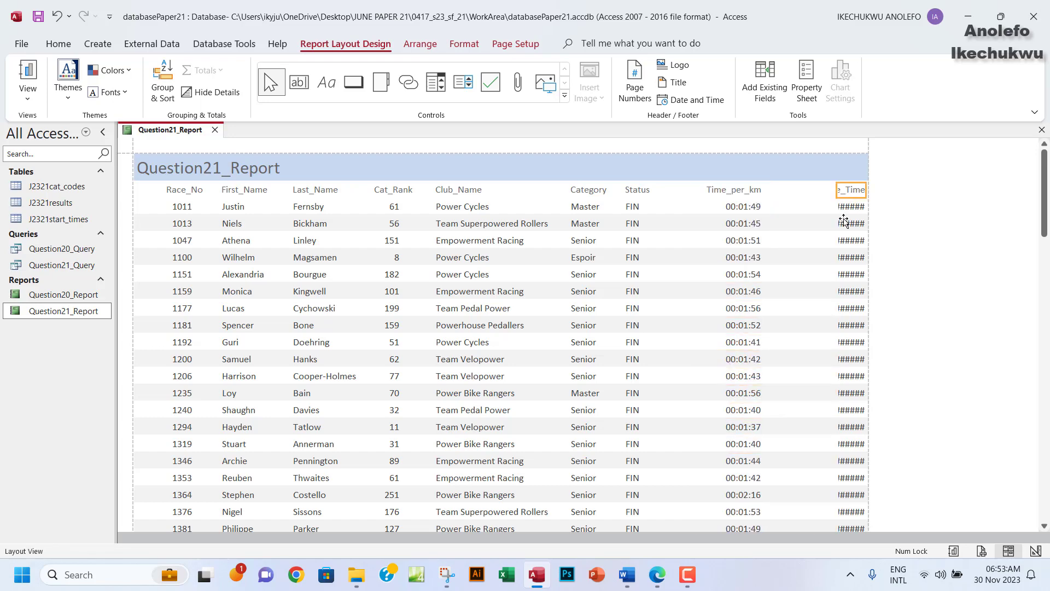
shift+click(845, 211)
drag(836, 195, 773, 195)
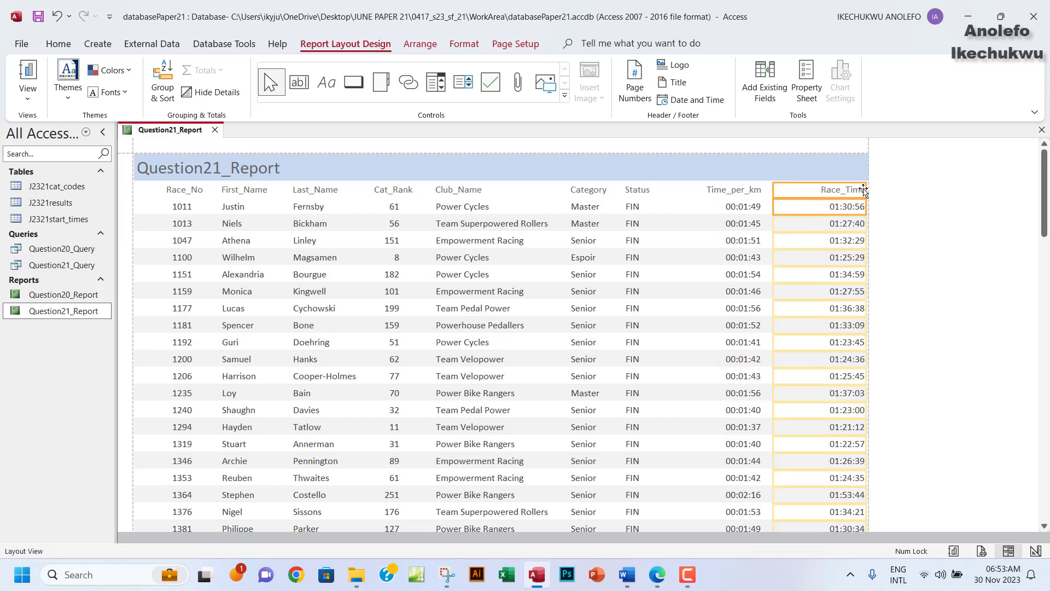
mouse_move(863, 189)
mouse_down()
mouse_move(836, 190)
mouse_move(847, 190)
mouse_up()
click(736, 192)
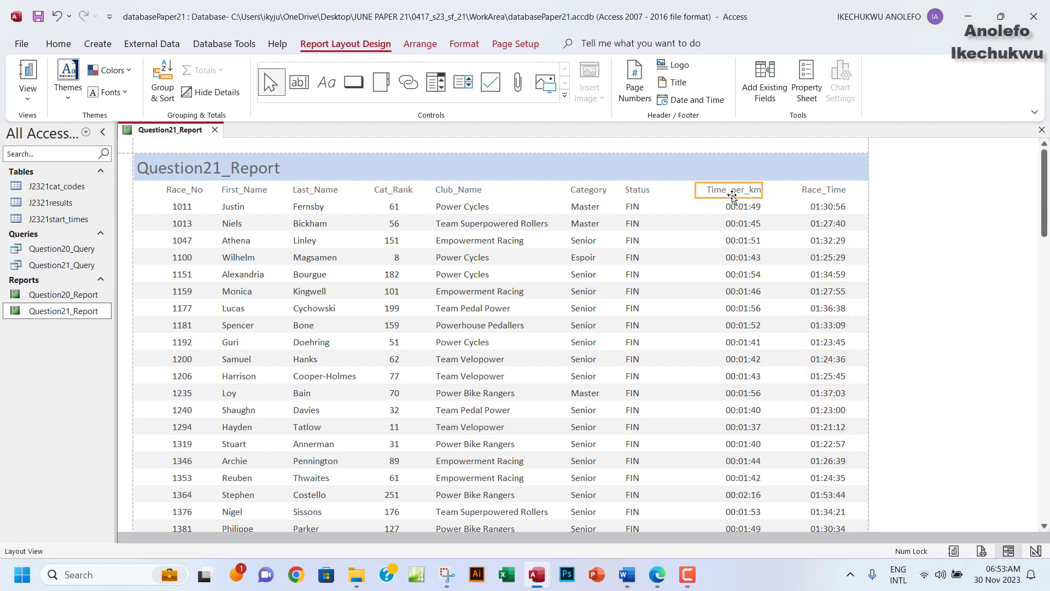
click(740, 208)
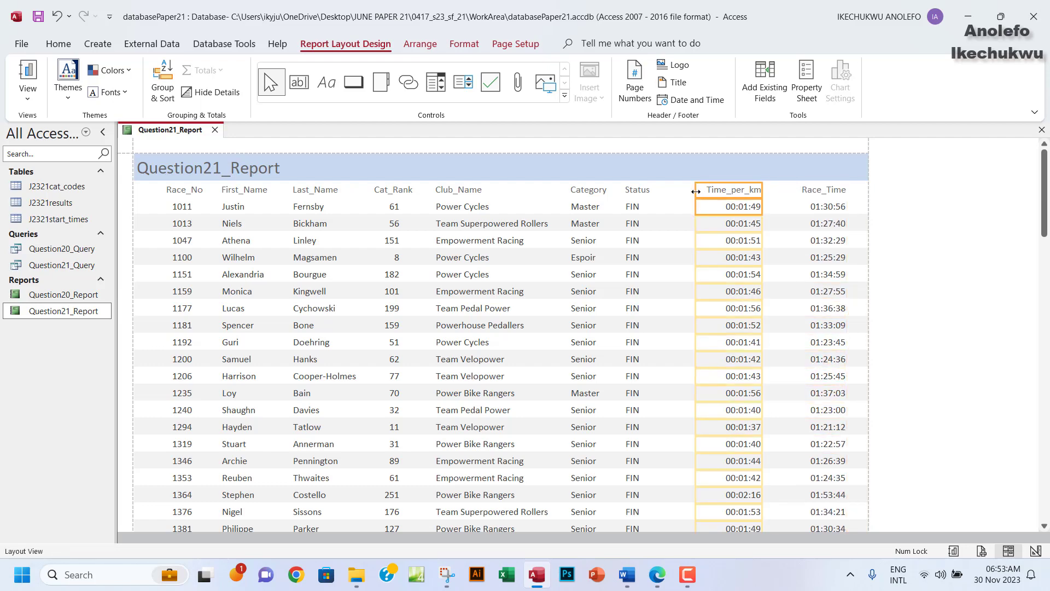
drag(695, 191, 685, 191)
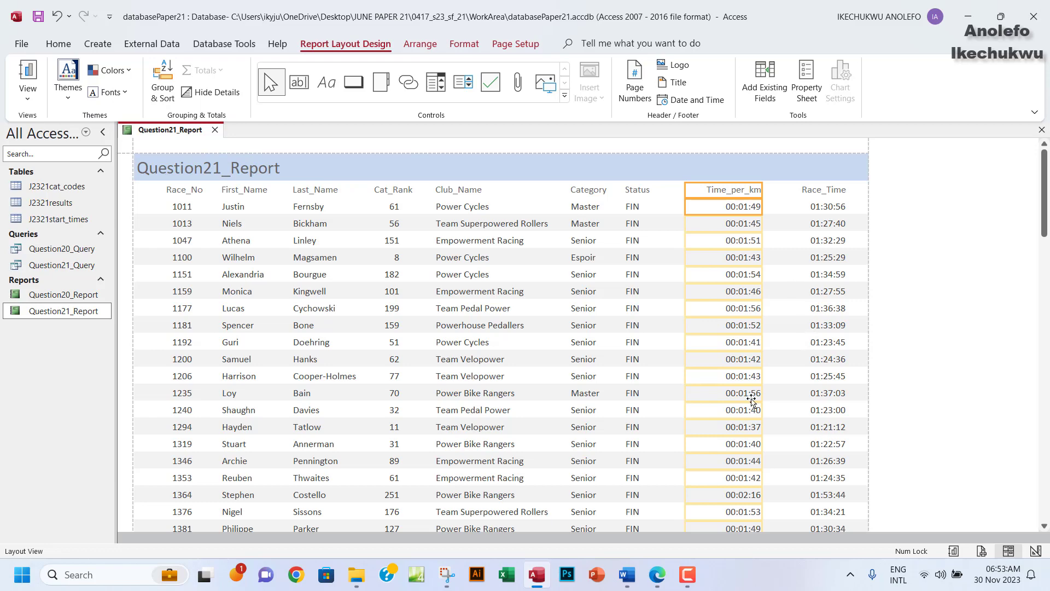
click(665, 567)
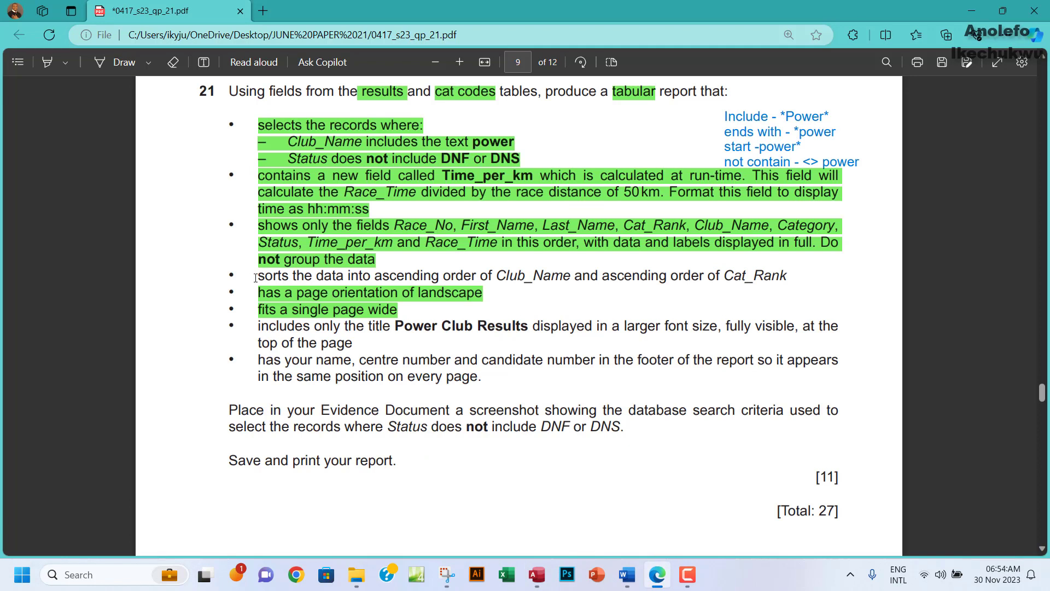
Reread question 21's requirement to sort ascending by Club_Name, then Cat_Rank.
drag(259, 275, 476, 275)
right_click(343, 275)
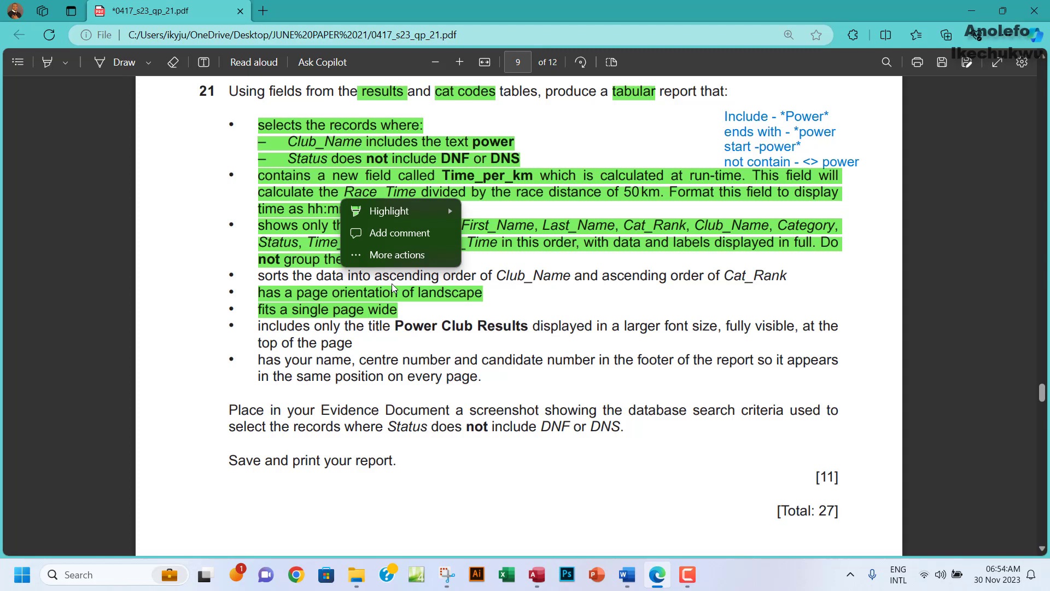
click(449, 274)
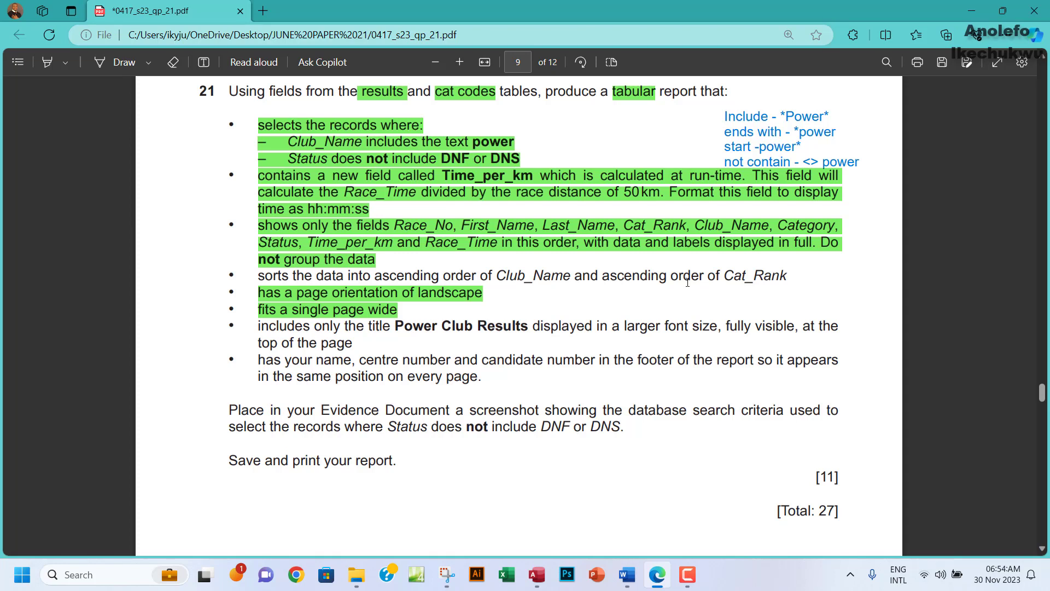
drag(500, 275, 550, 276)
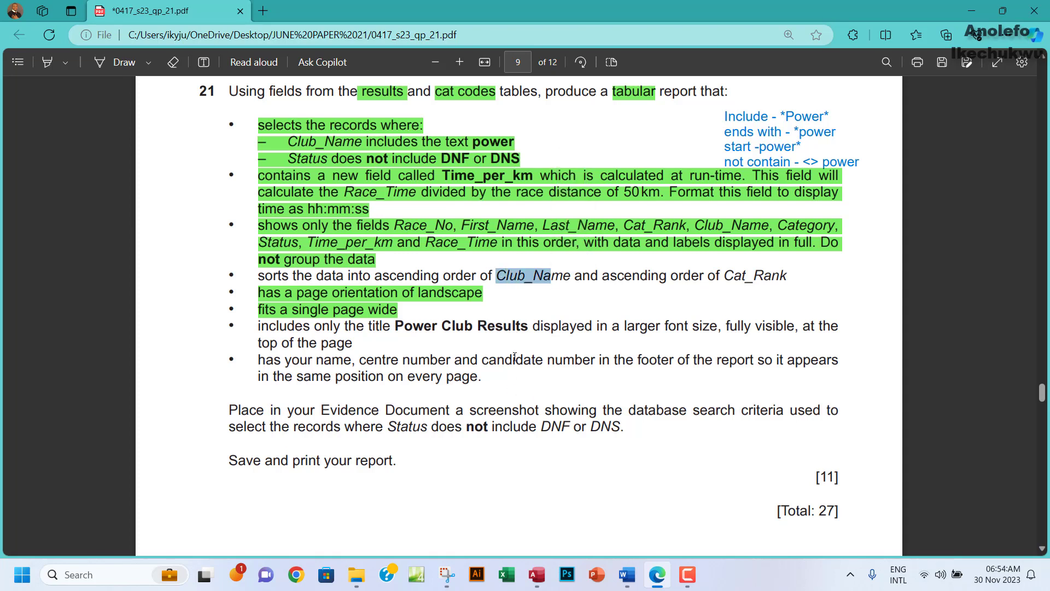
click(537, 575)
In Layout View, add a Group & Sort level on Club_Name with A on top.
click(28, 96)
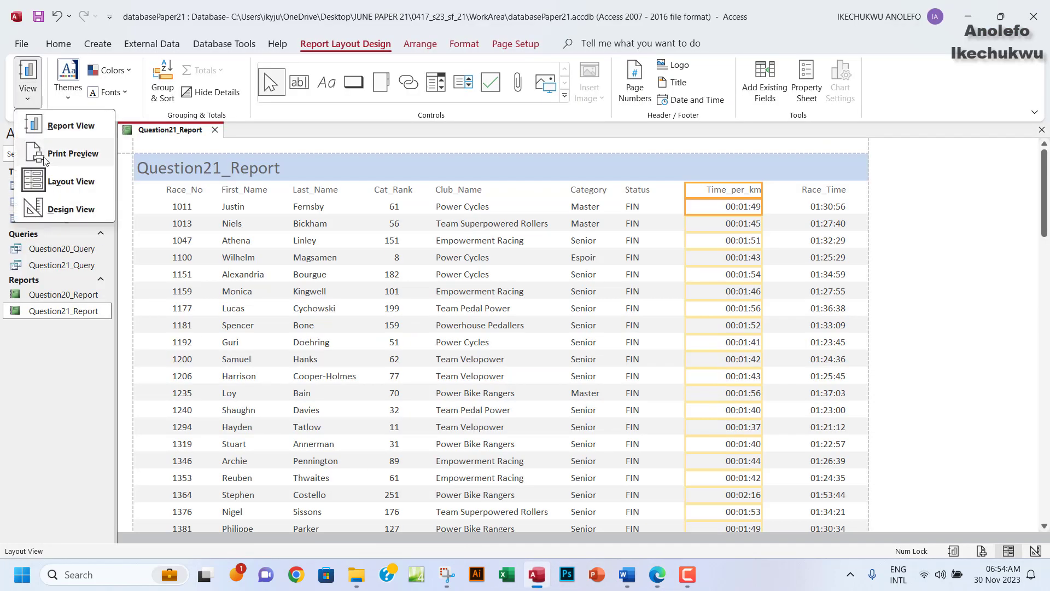
click(76, 181)
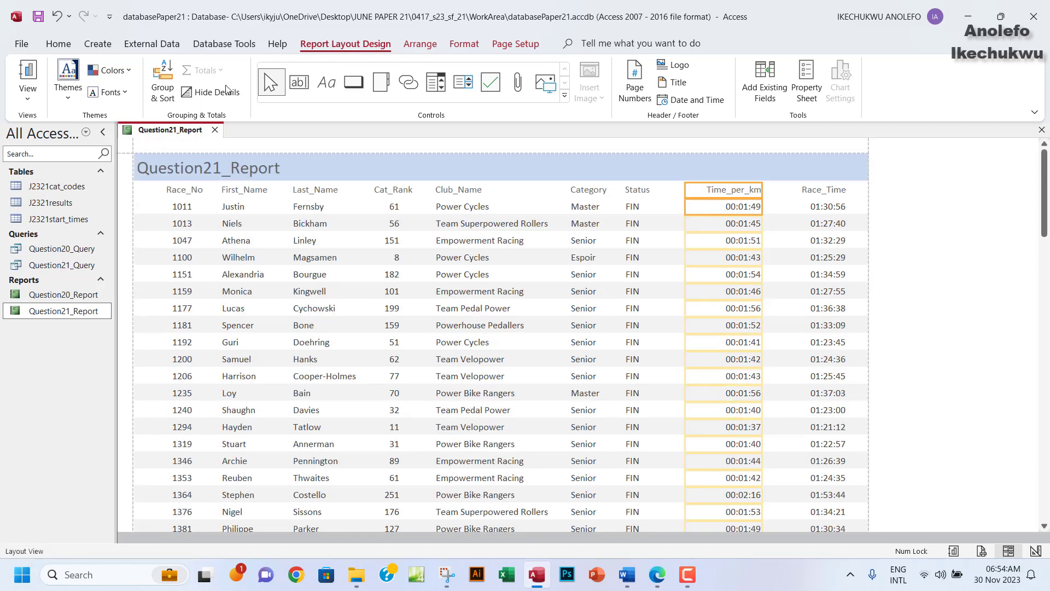
click(161, 100)
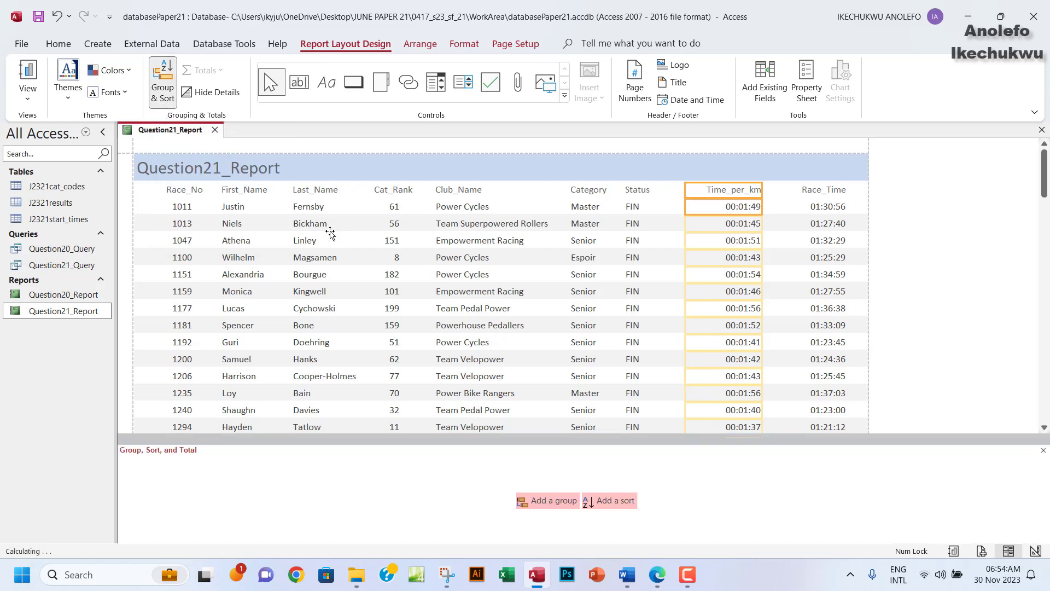
click(609, 500)
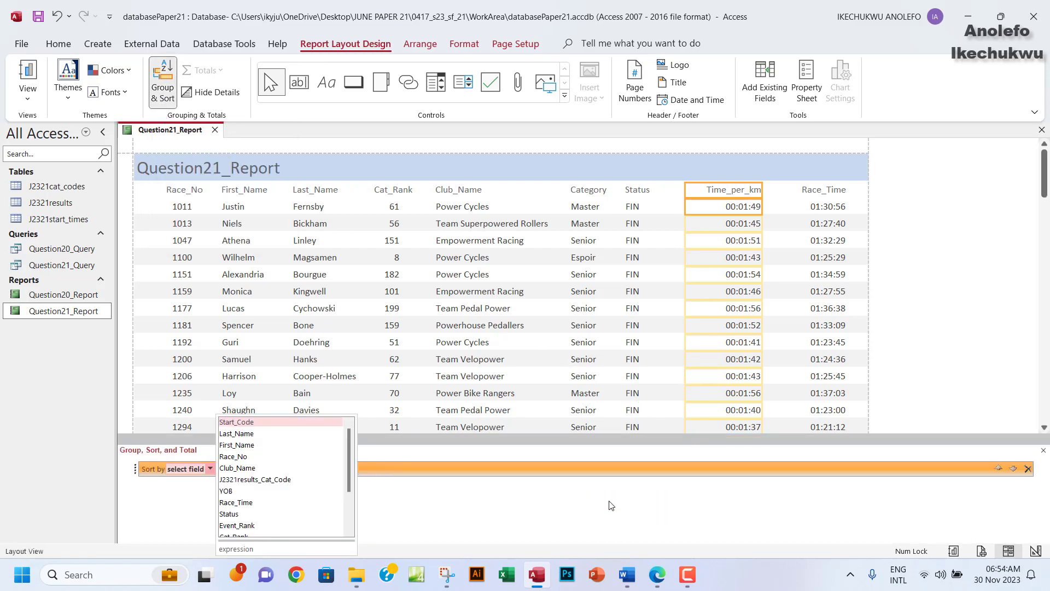
click(655, 582)
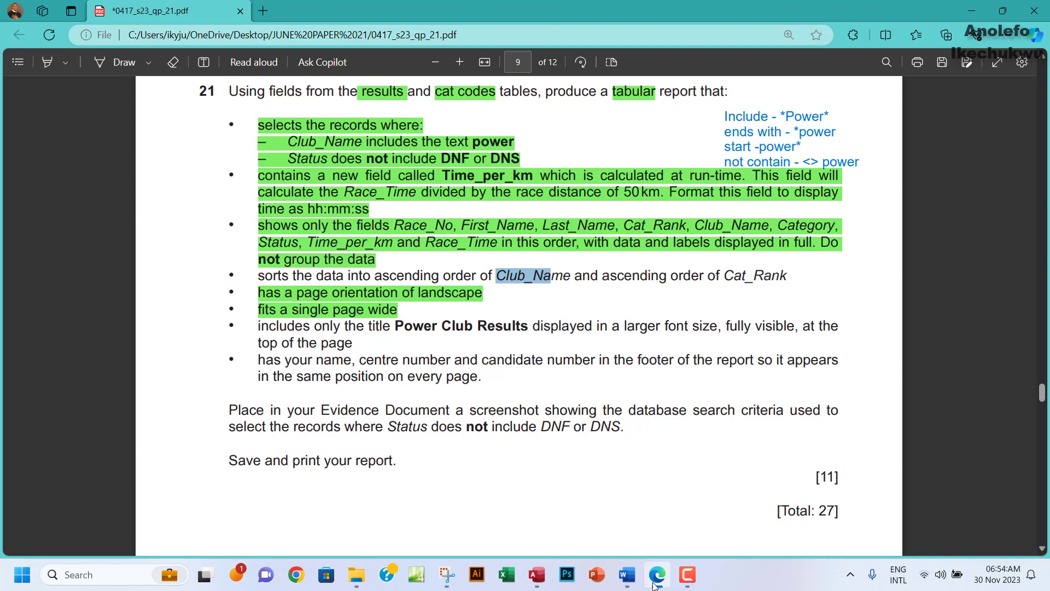
click(655, 581)
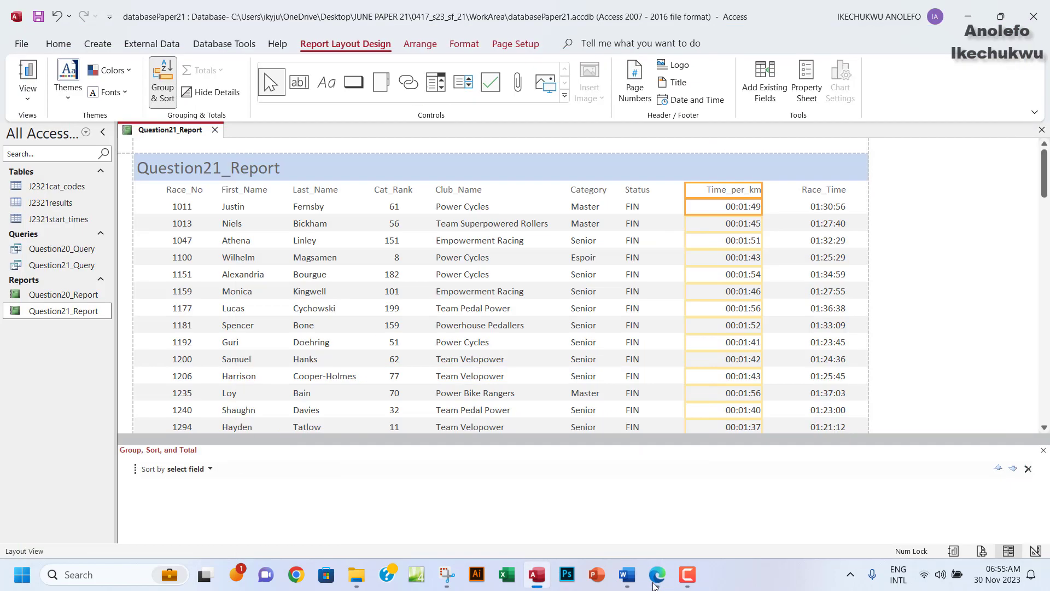
click(210, 470)
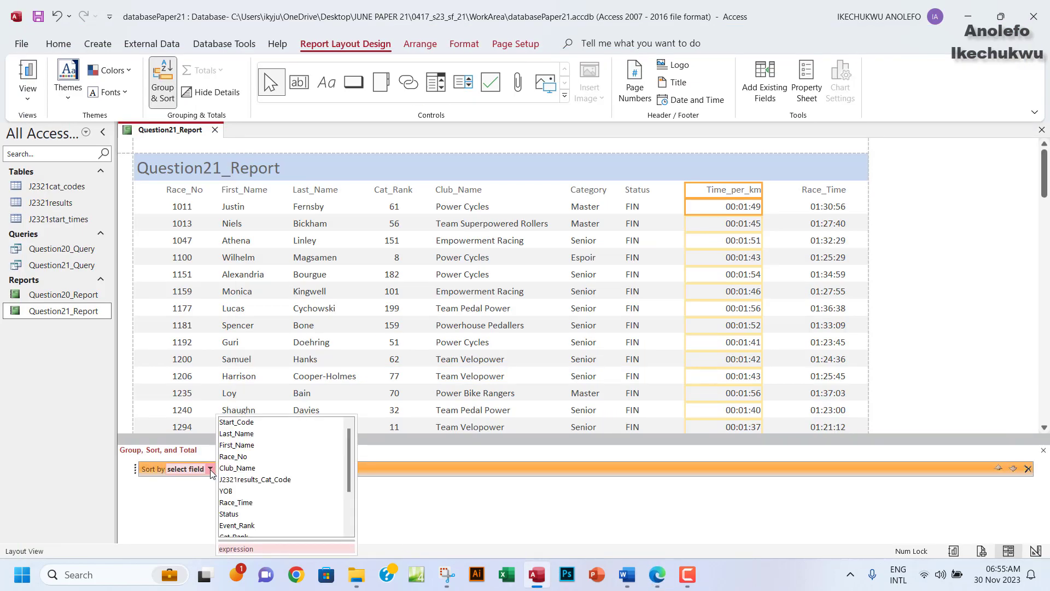
click(245, 469)
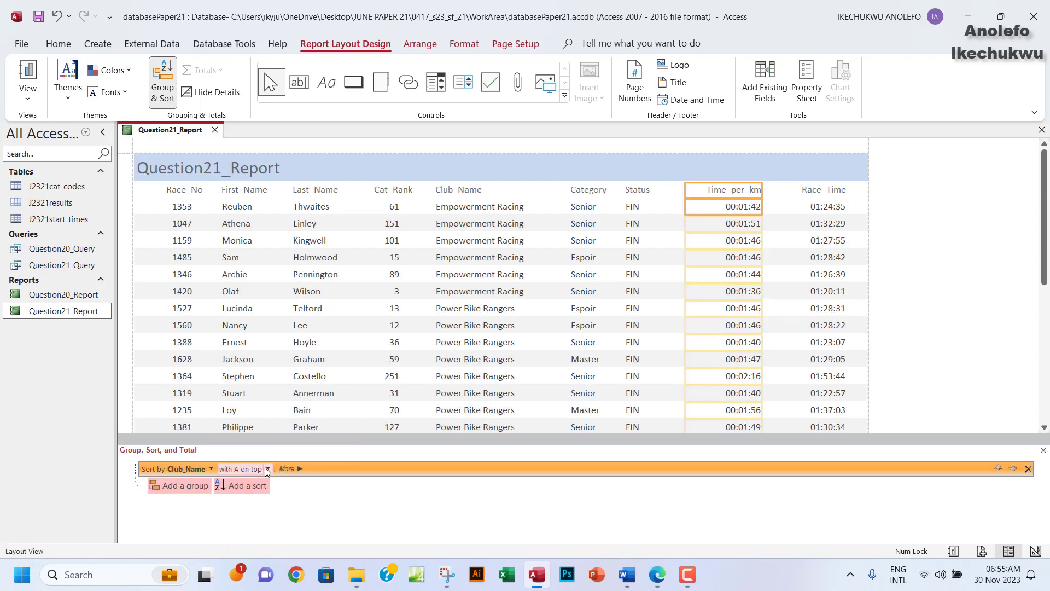
click(267, 469)
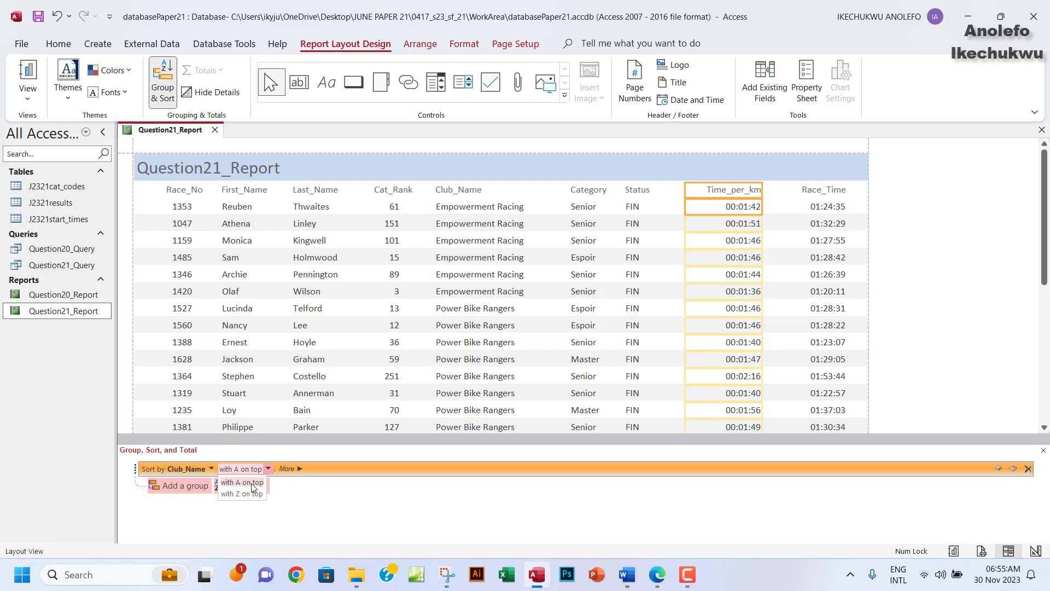
click(253, 483)
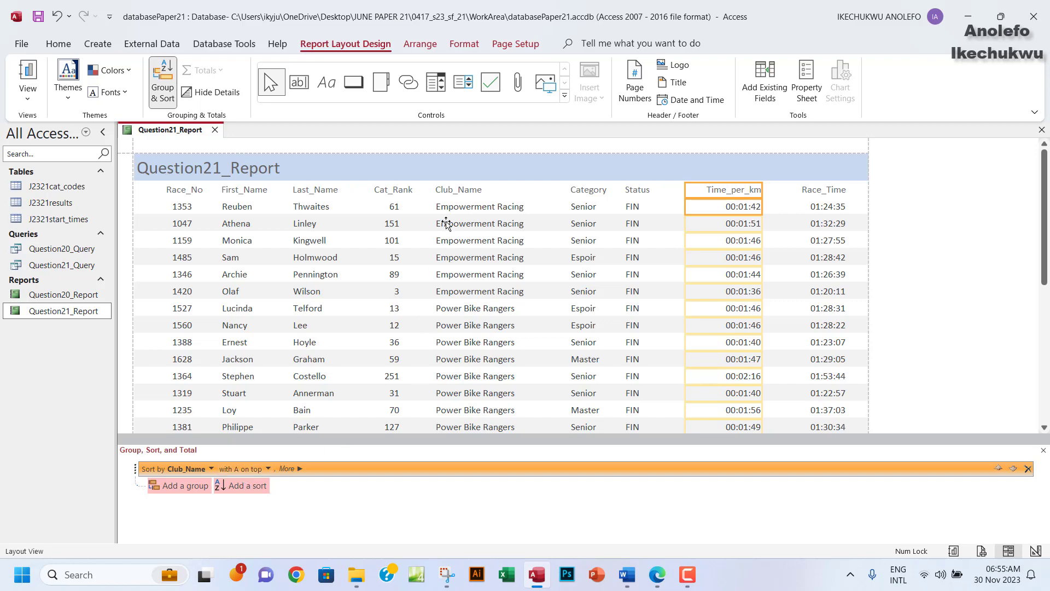
Scroll through the report to verify clubs appear in A-to-Z order, then revisit the exam paper.
click(460, 240)
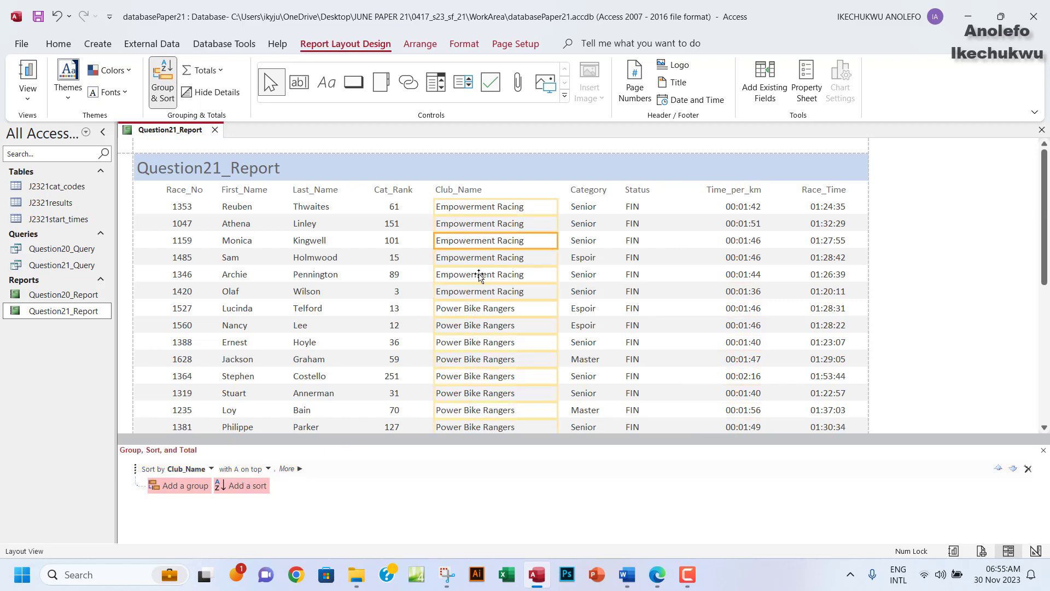
scroll(480, 275, down, 1)
scroll(479, 275, down, 5)
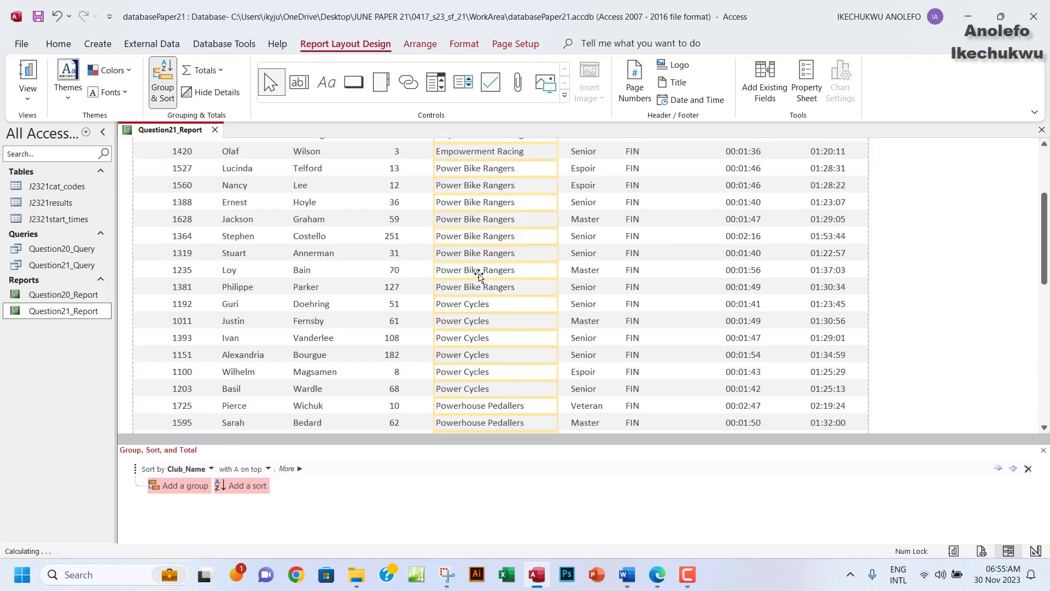
scroll(479, 273, down, 3)
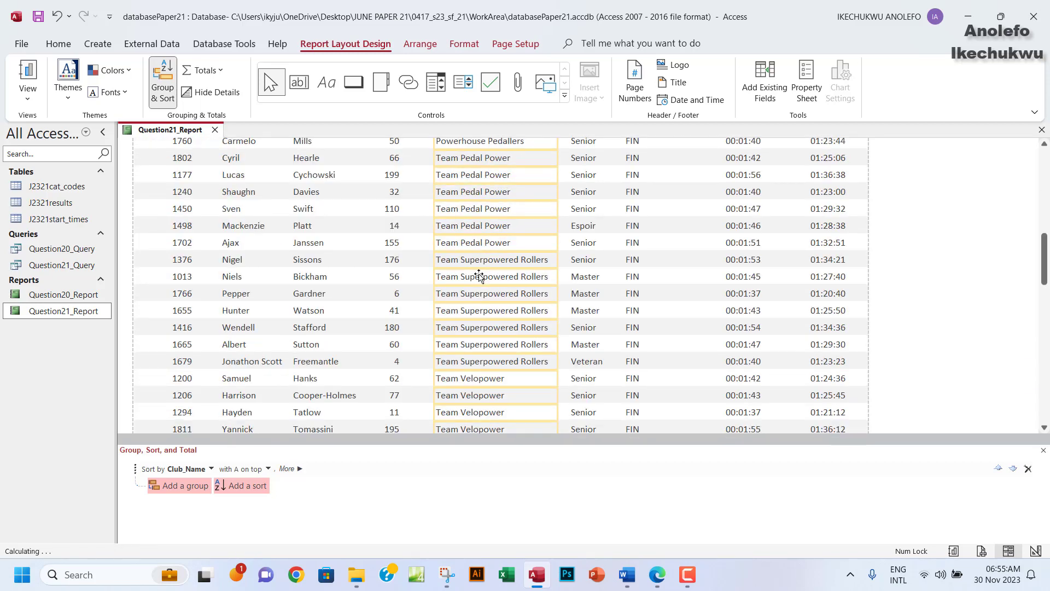
scroll(479, 273, up, 5)
scroll(479, 275, up, 4)
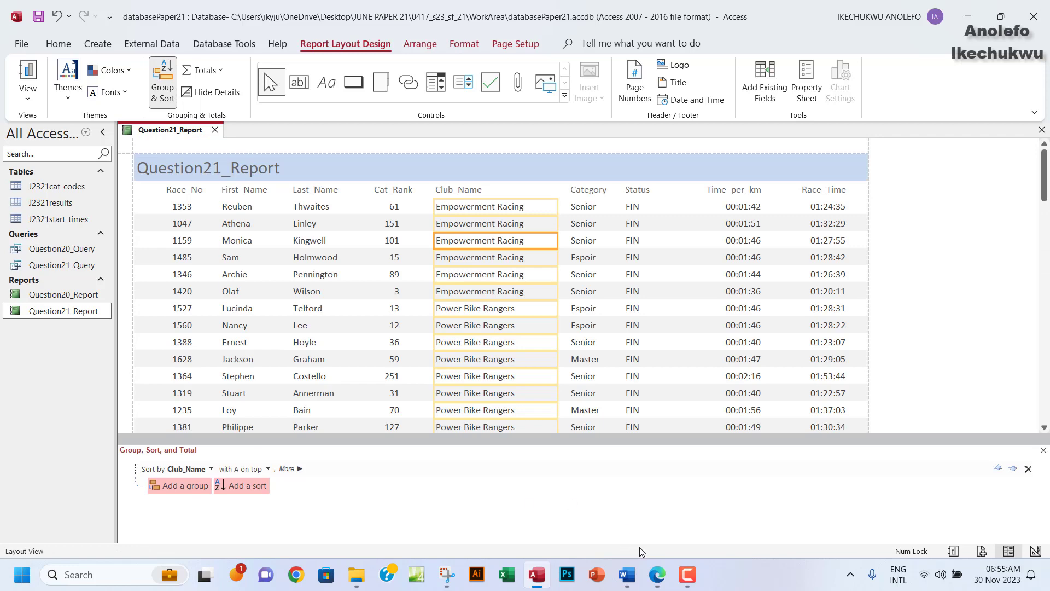
click(658, 577)
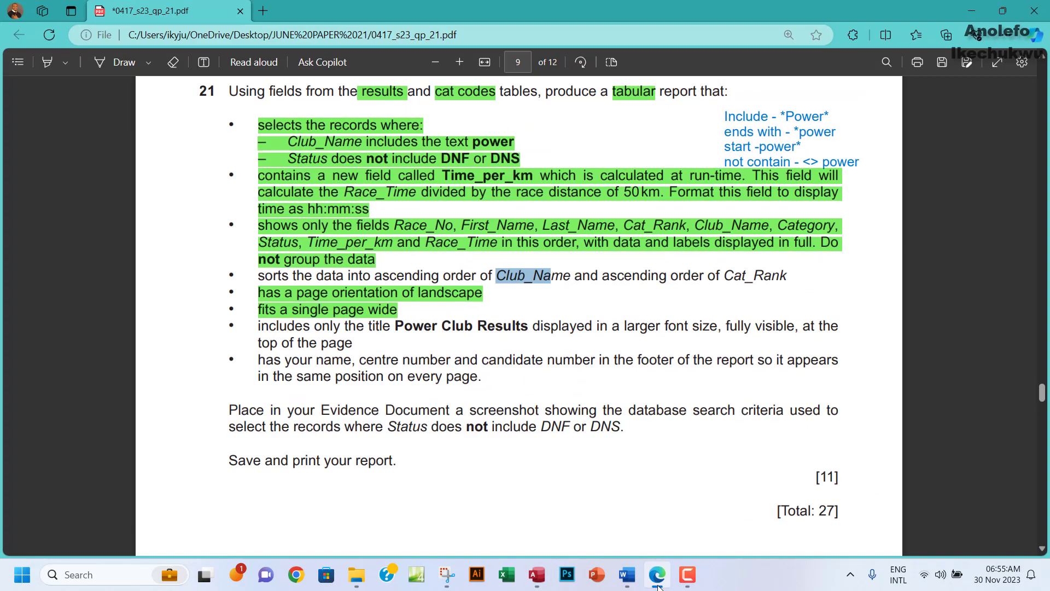
Add a second sort on Cat_Rank from smallest to largest and confirm against the question's wording.
click(658, 577)
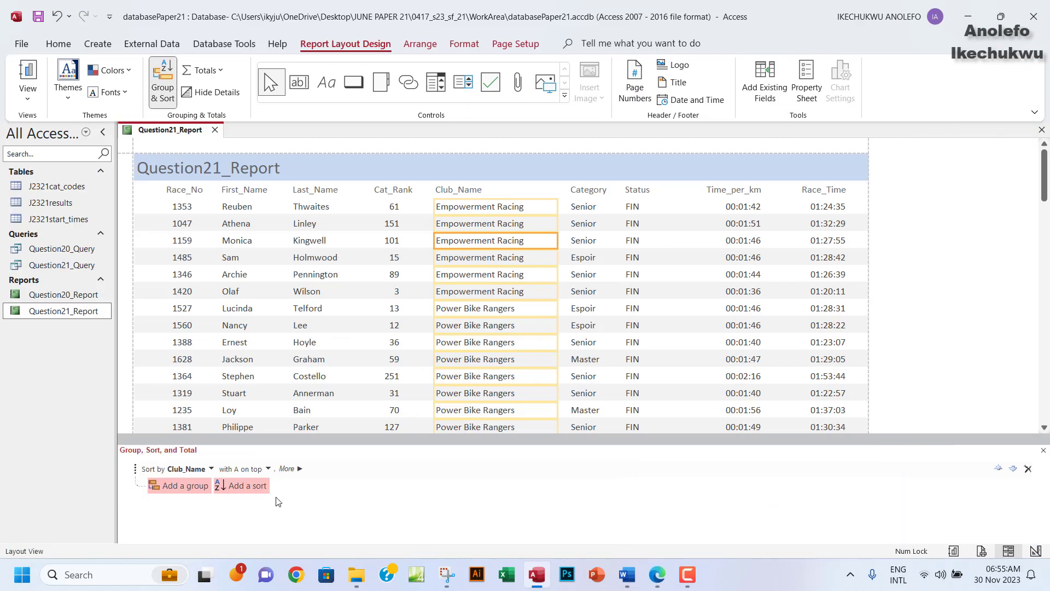
click(242, 487)
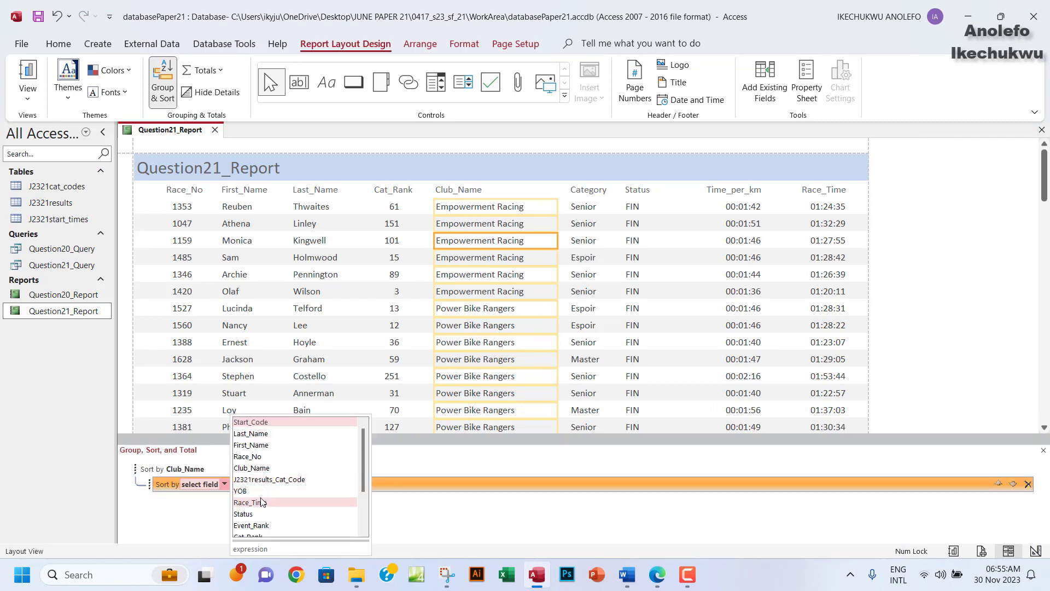
scroll(261, 502, down, 2)
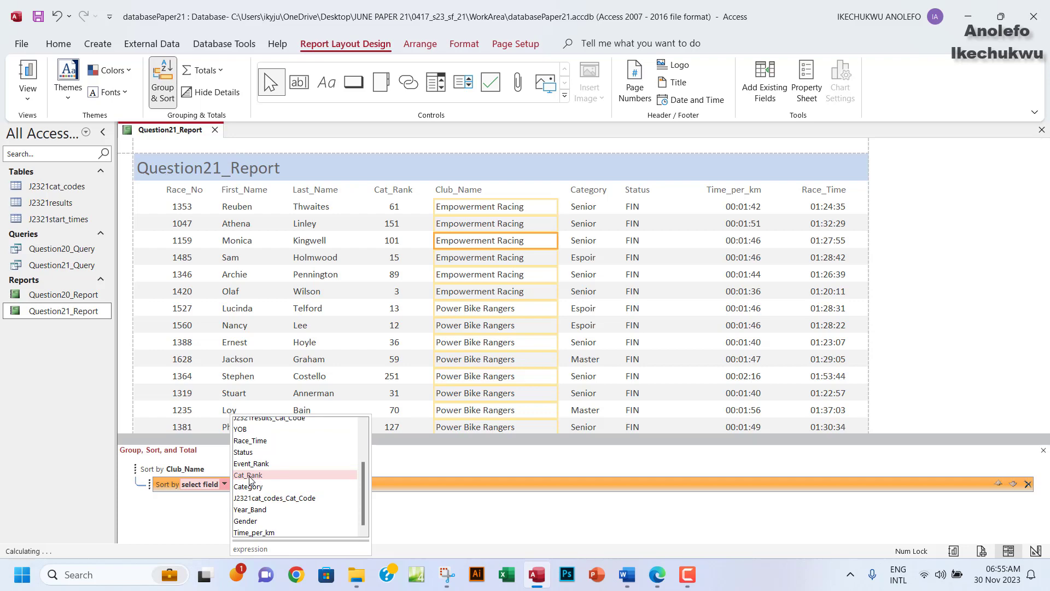
click(249, 476)
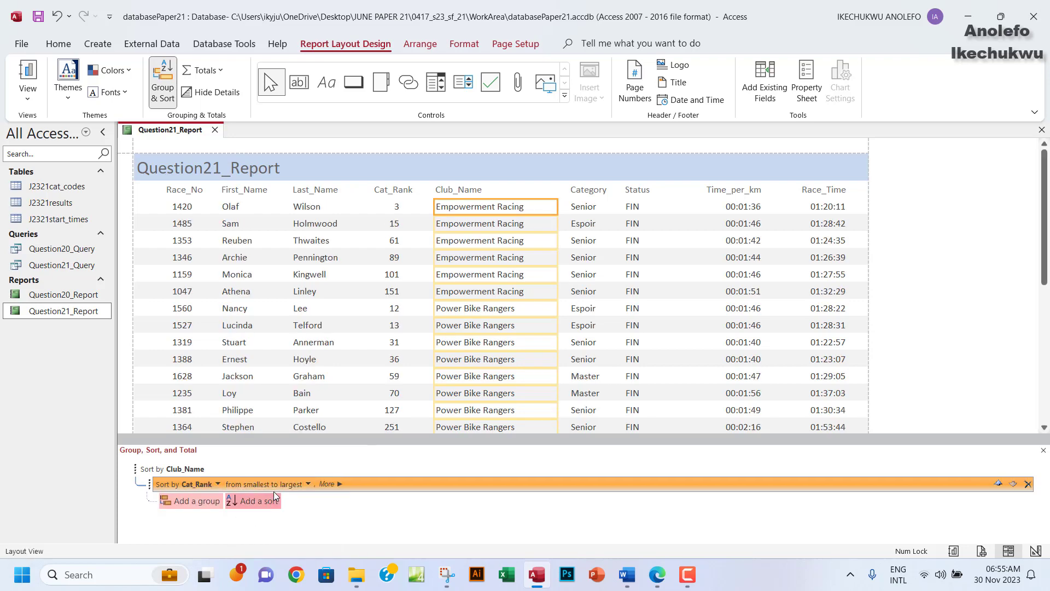
click(309, 484)
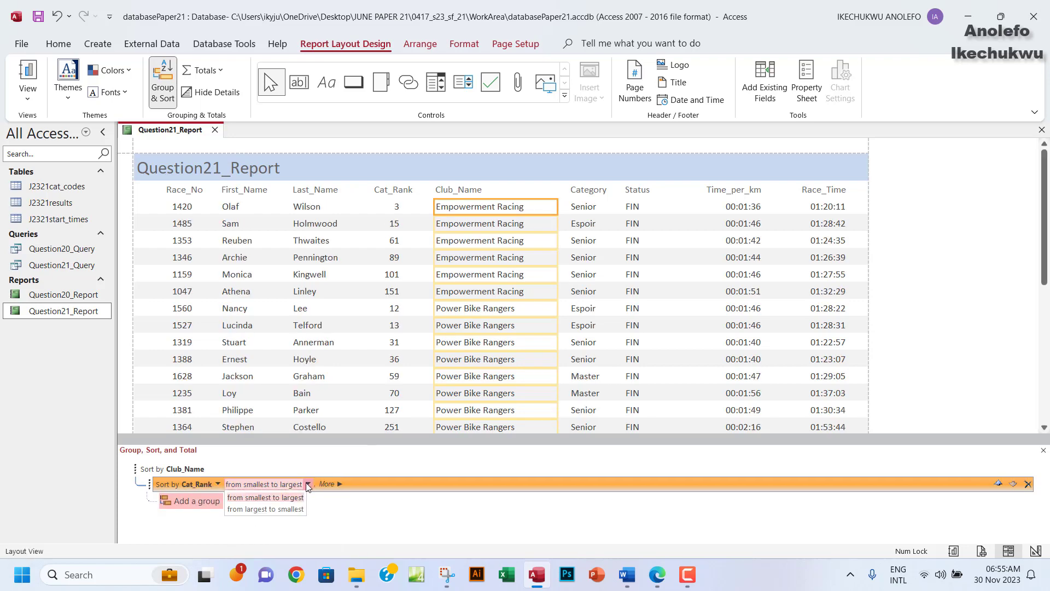
click(280, 498)
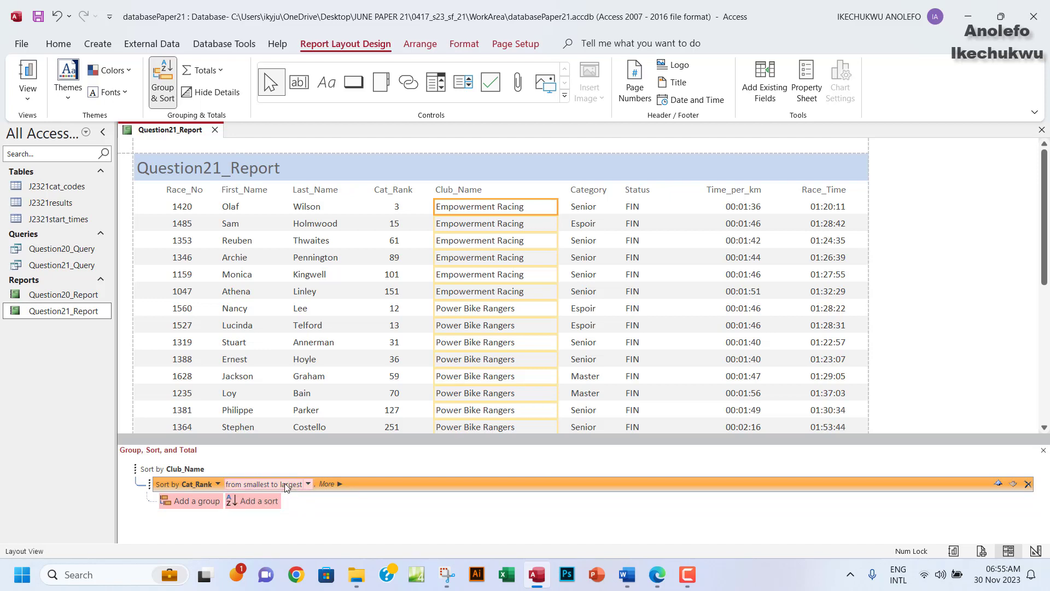
click(657, 574)
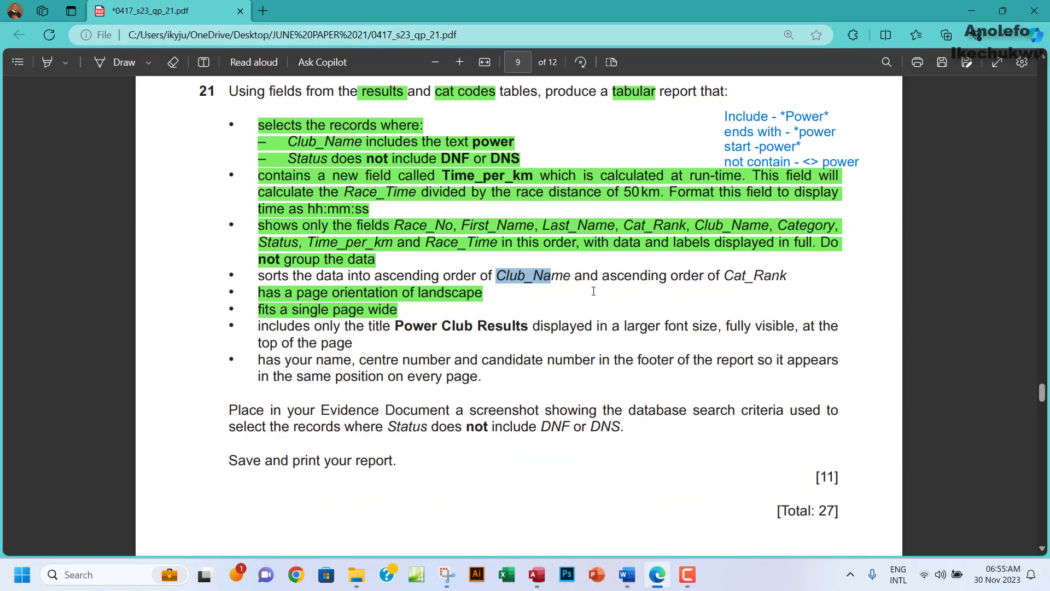
drag(602, 275, 721, 276)
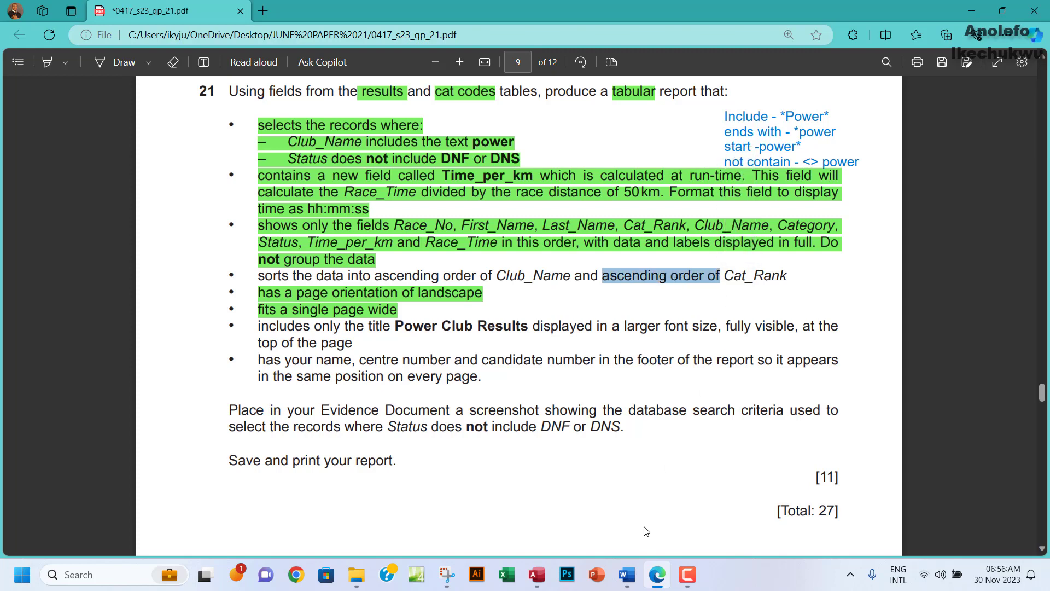
click(537, 576)
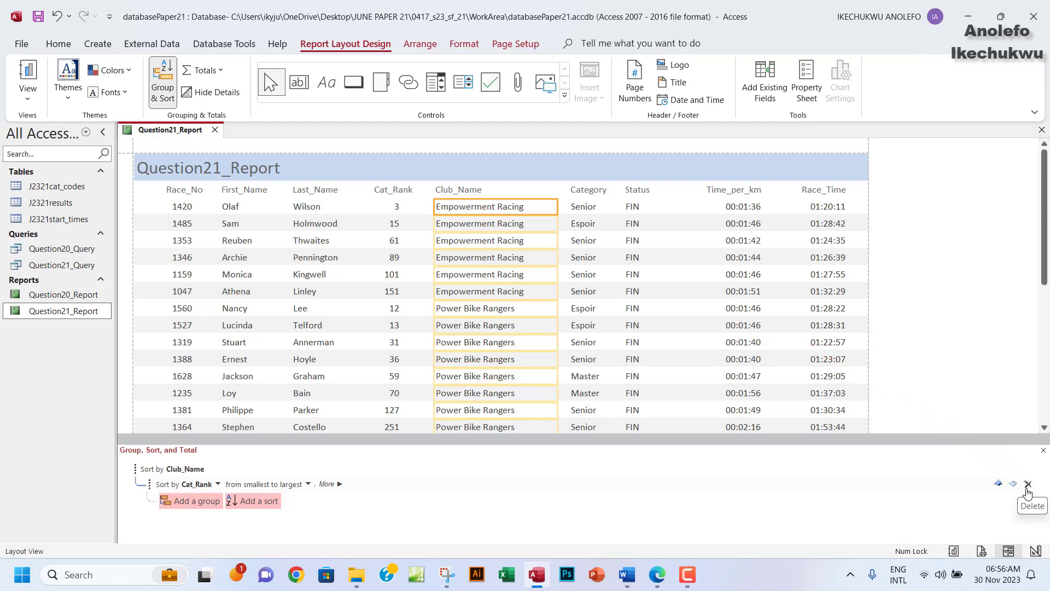
Close the Group, Sort, and Total pane, check the sorted report, then bring up the exam paper PDF.
click(1043, 451)
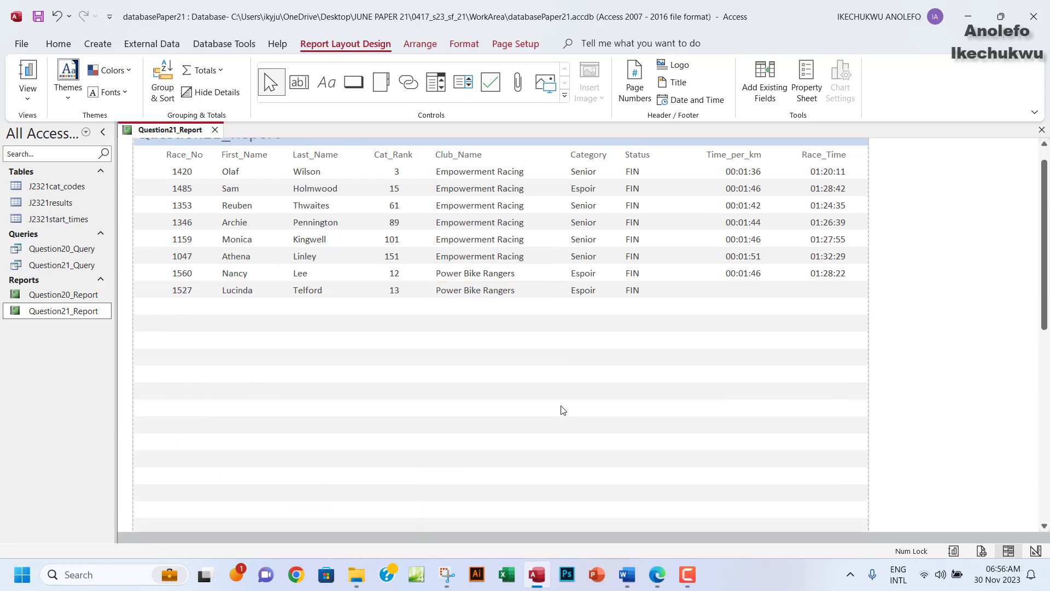
scroll(562, 409, down, 2)
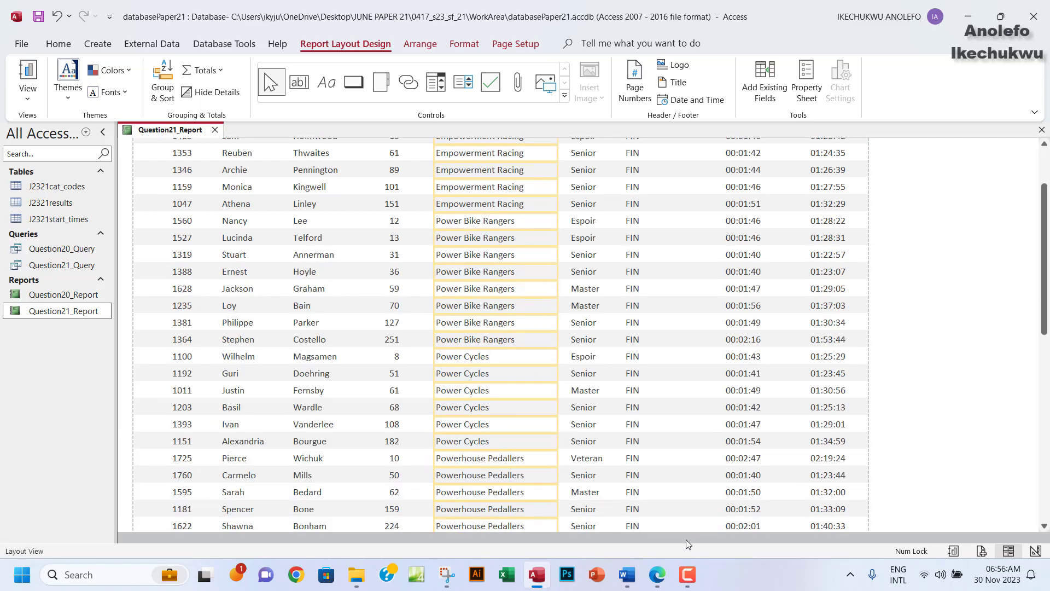
click(659, 575)
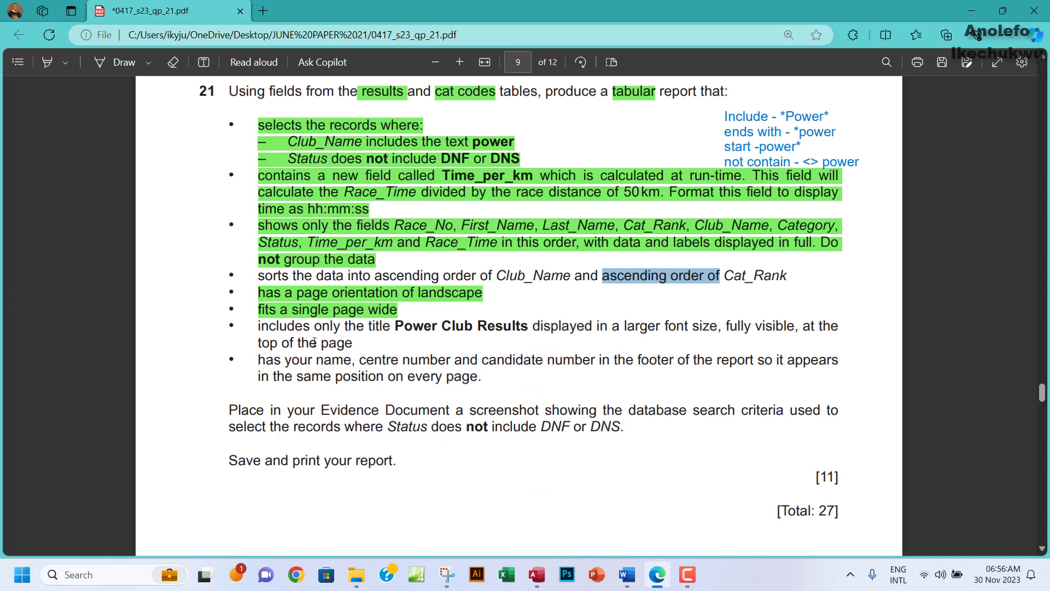
Highlight the sorting requirement line green on the exam paper.
drag(262, 277, 793, 287)
mouse_move(828, 220)
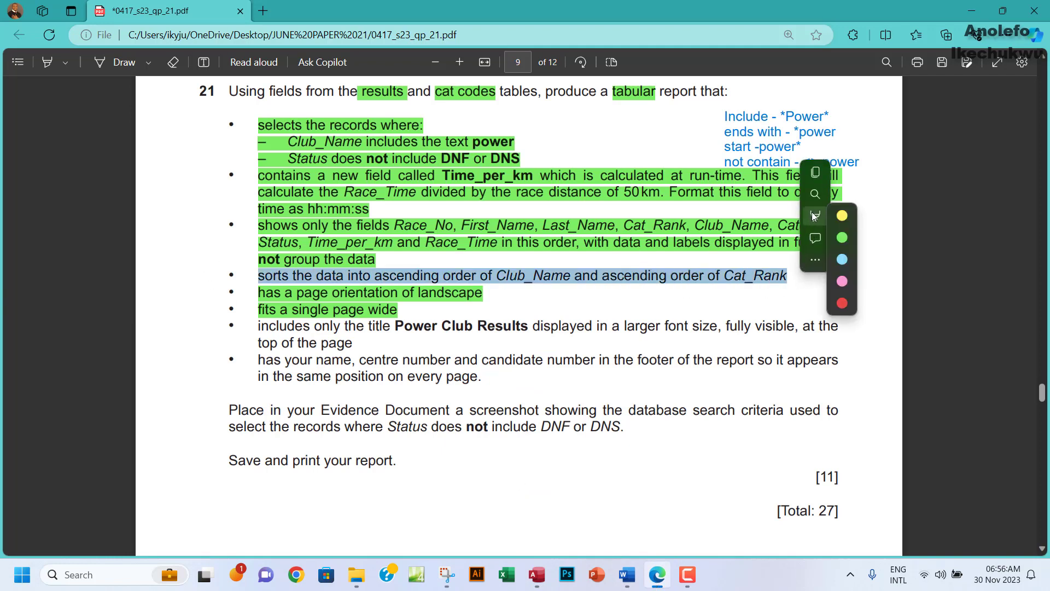
click(958, 237)
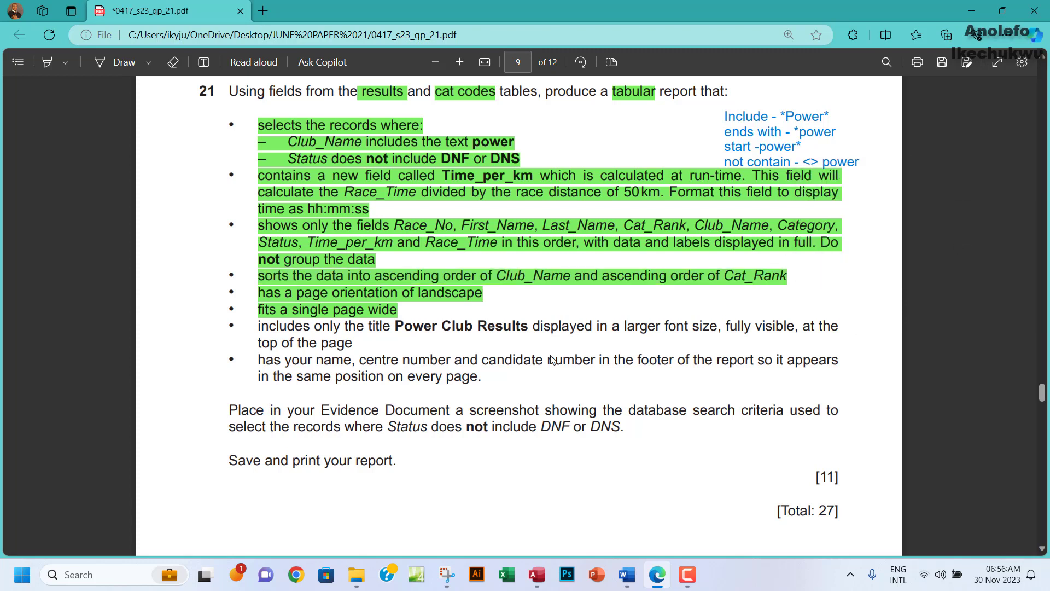
Copy the title 'Power Club Results' from the exam paper and return to Access.
scroll(341, 343, down, 1)
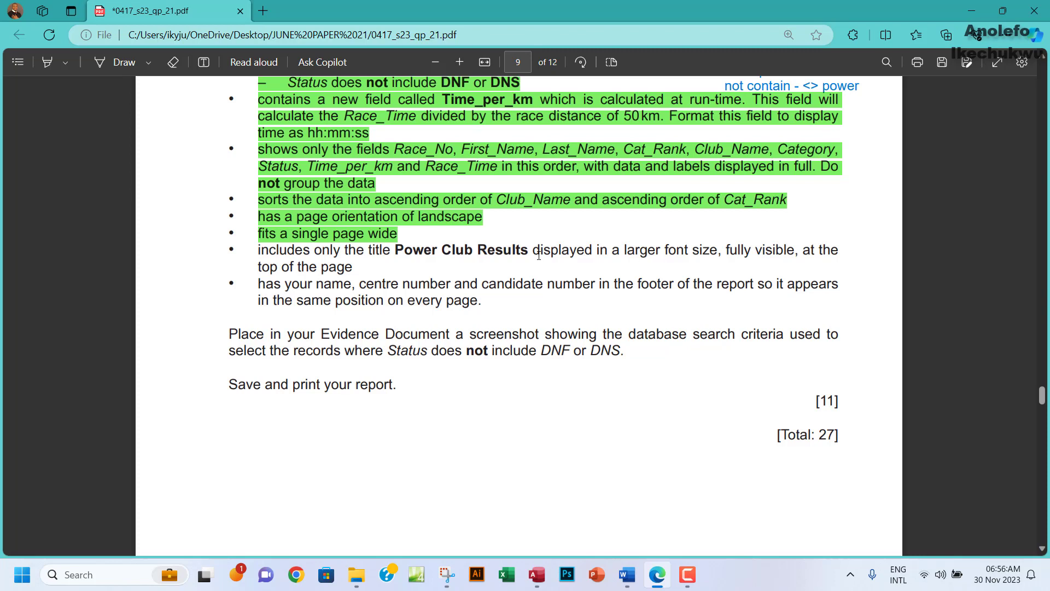
drag(395, 250, 512, 250)
click(396, 253)
drag(396, 249, 529, 254)
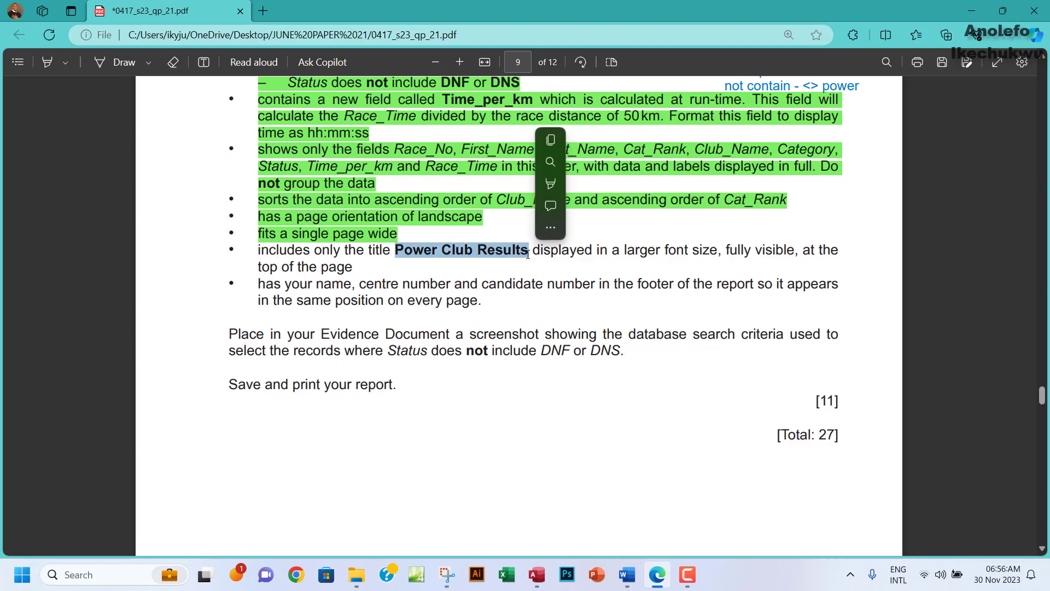
click(553, 144)
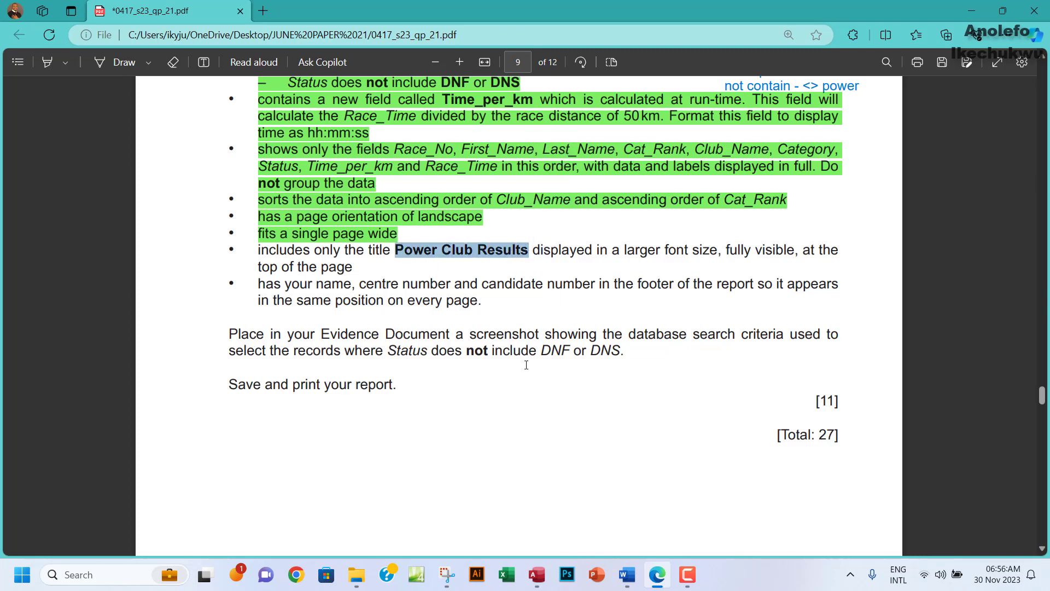
click(537, 574)
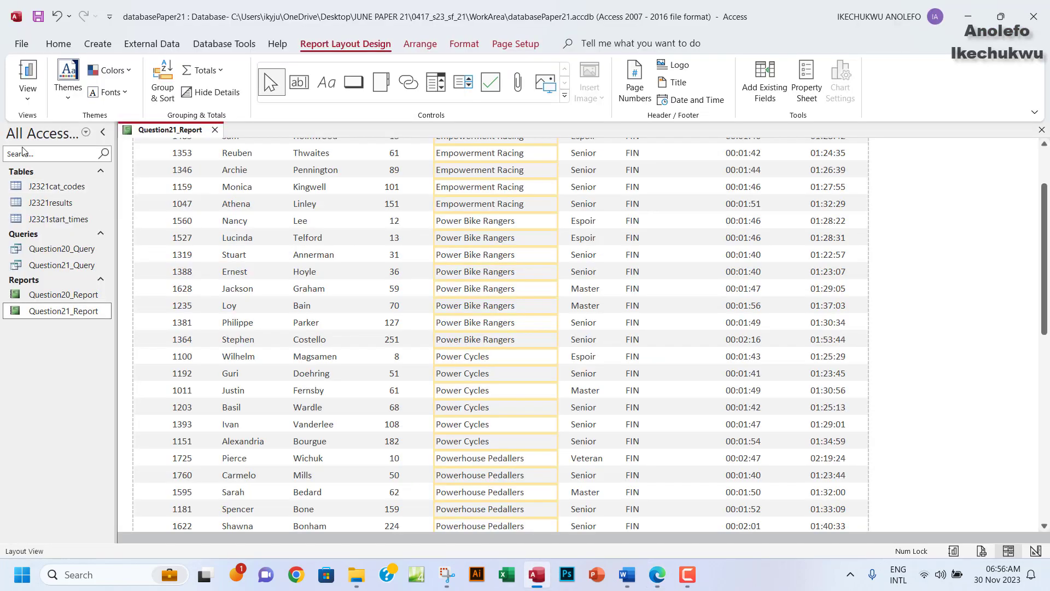
In Design View, replace the report header title with 'Power Club Results'.
click(27, 93)
click(52, 211)
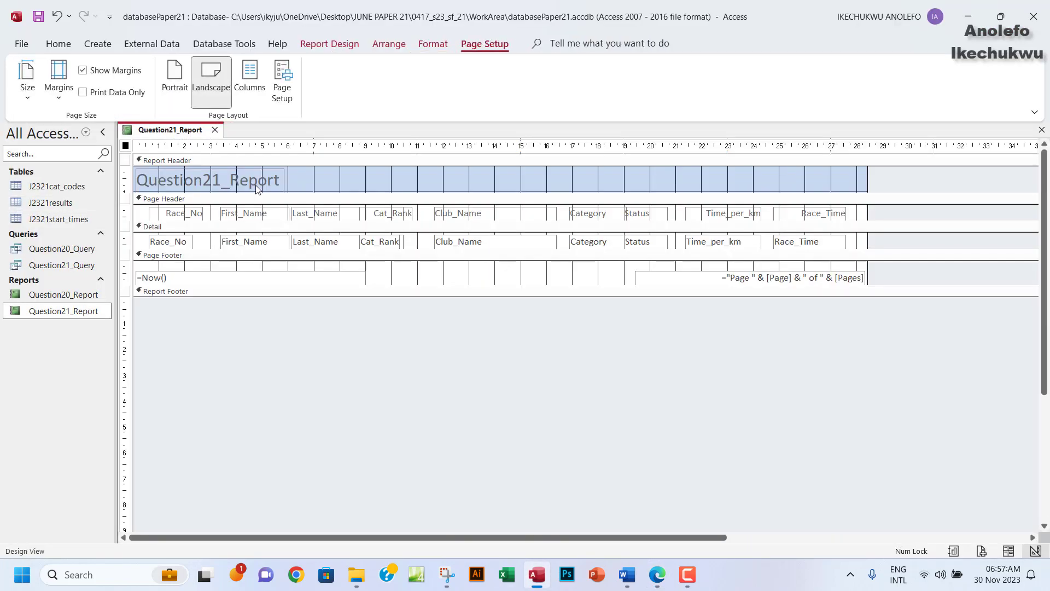
click(256, 186)
drag(280, 180, 135, 180)
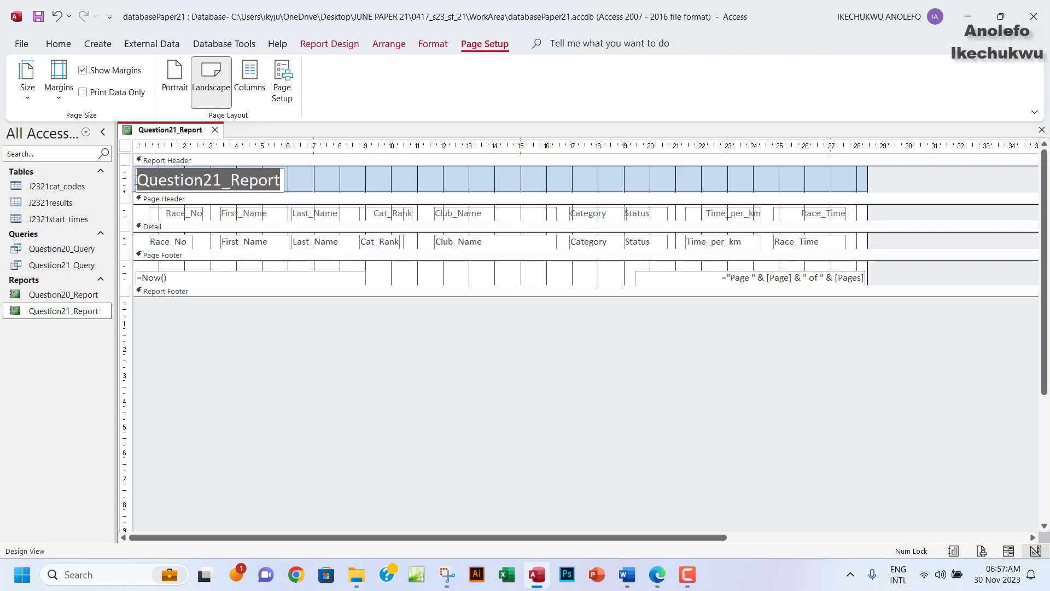
key(ctrl+v)
Set the title to font size 24, widen its label to fit, and nudge it up.
click(266, 181)
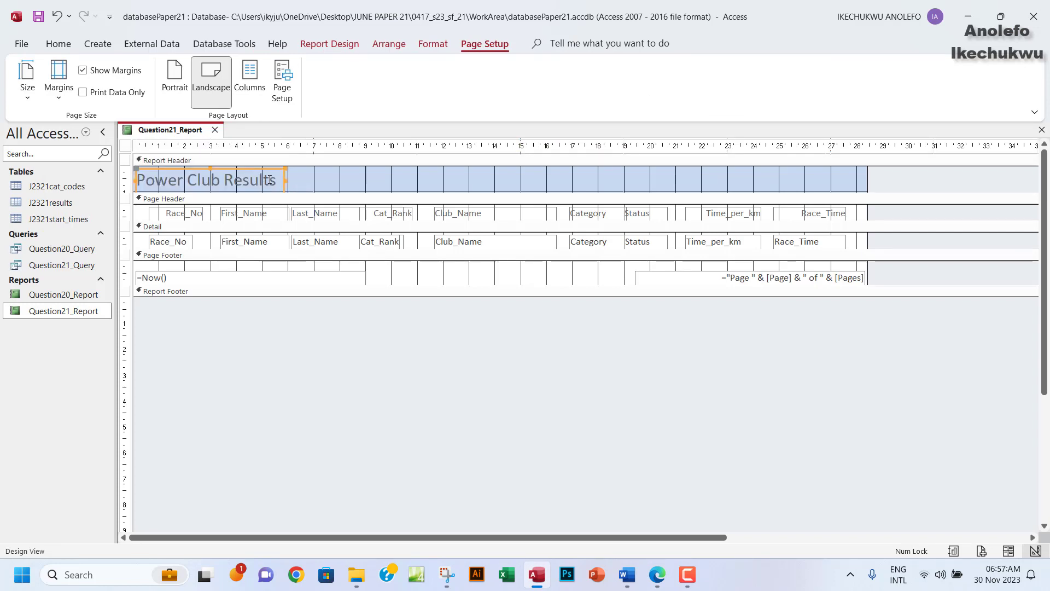
click(269, 181)
drag(264, 181, 155, 181)
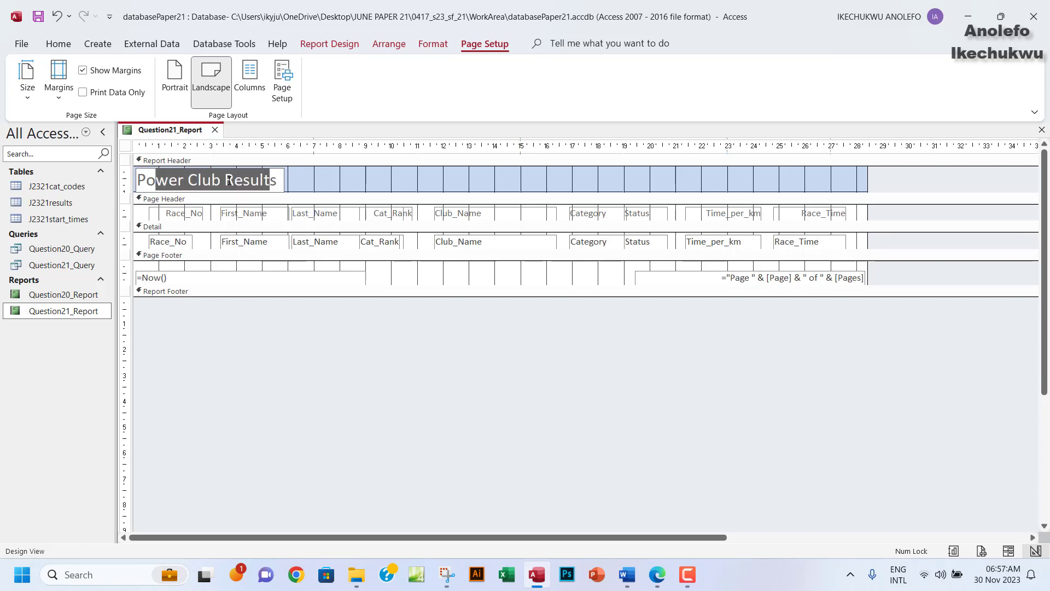
drag(277, 182, 135, 181)
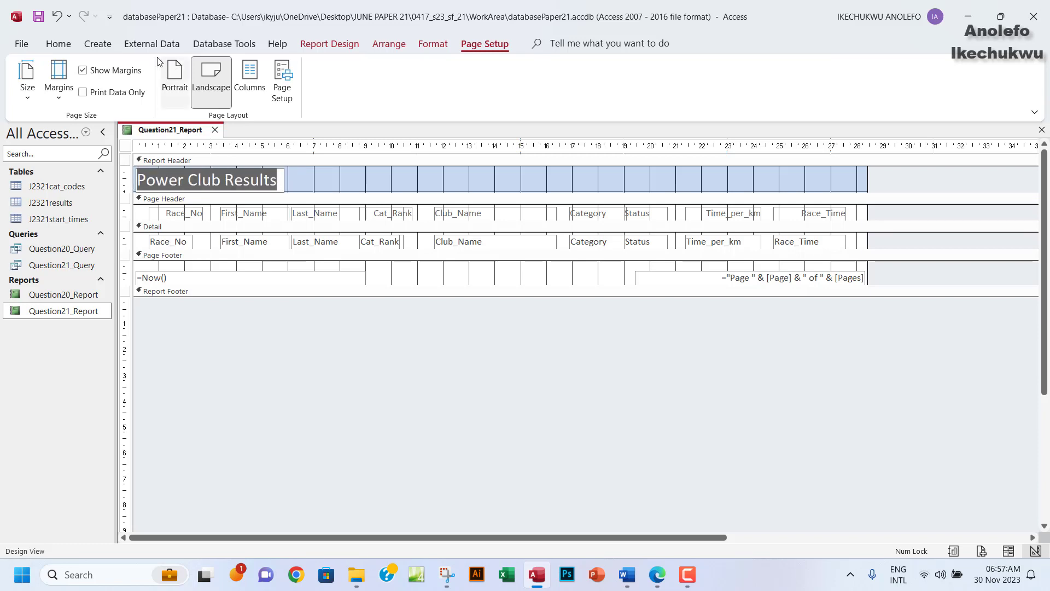
click(434, 44)
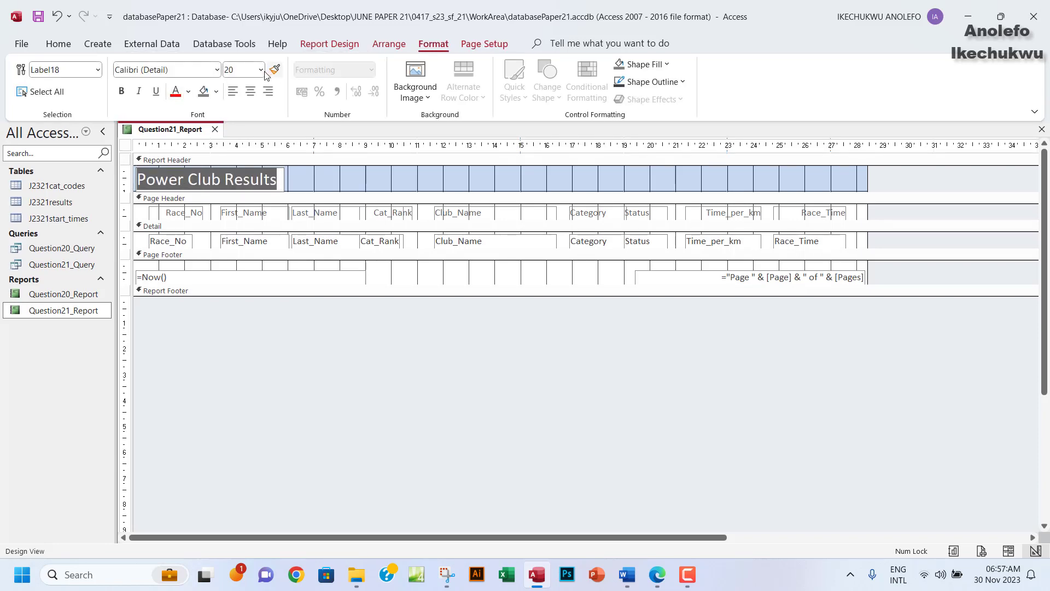
click(261, 69)
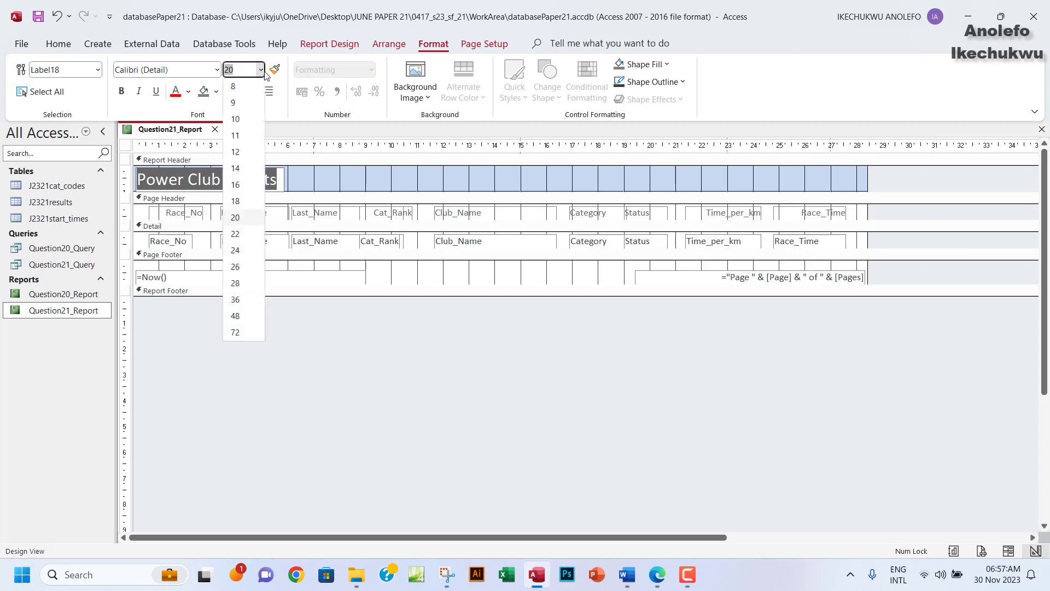
click(235, 250)
drag(285, 179, 341, 175)
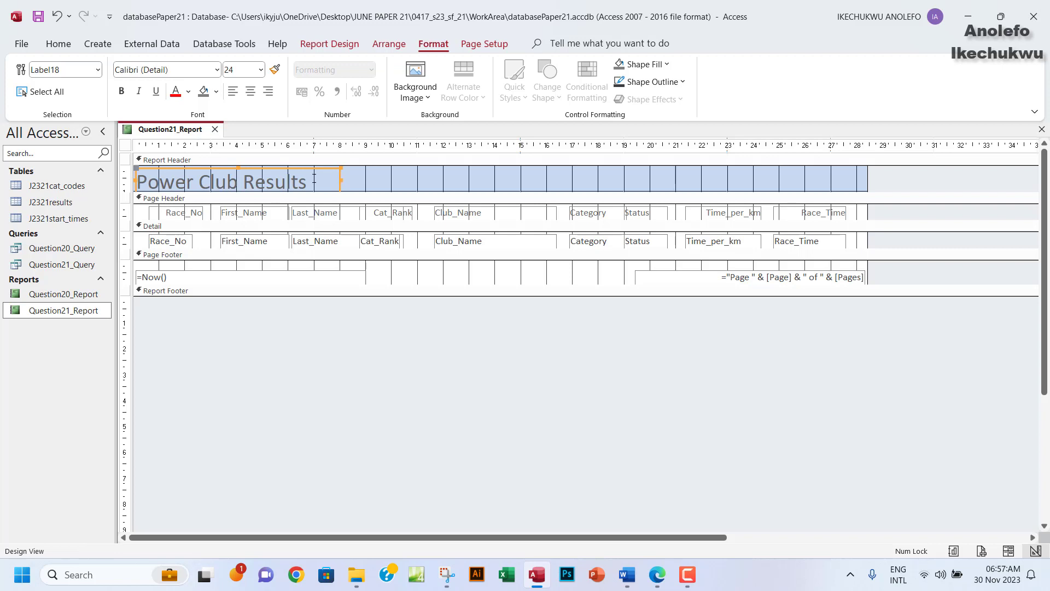
key(Up)
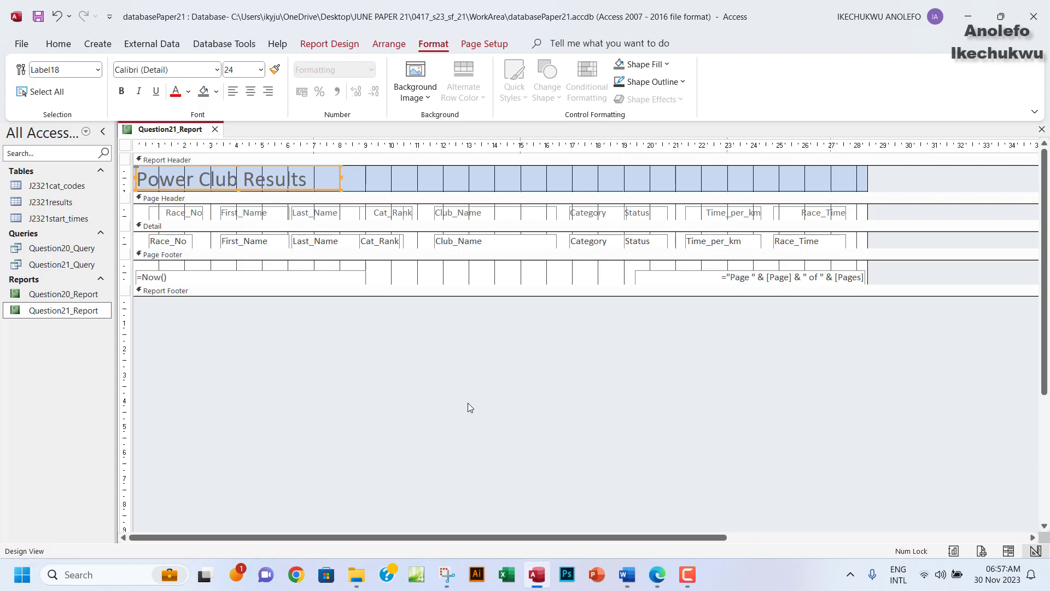
Highlight the 'includes only the title' requirement green on the exam paper.
click(655, 574)
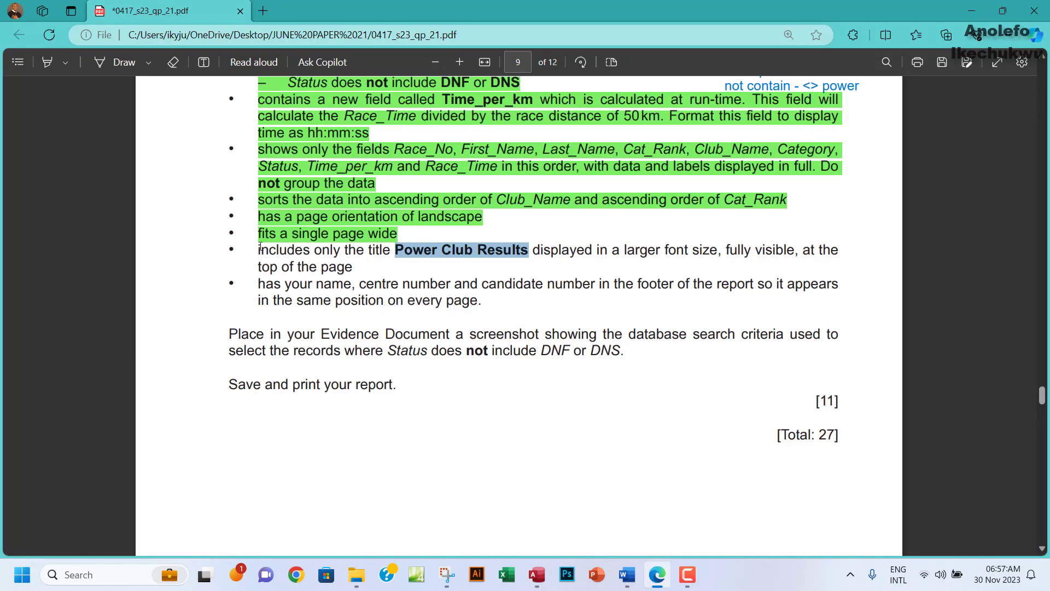
drag(261, 247, 354, 268)
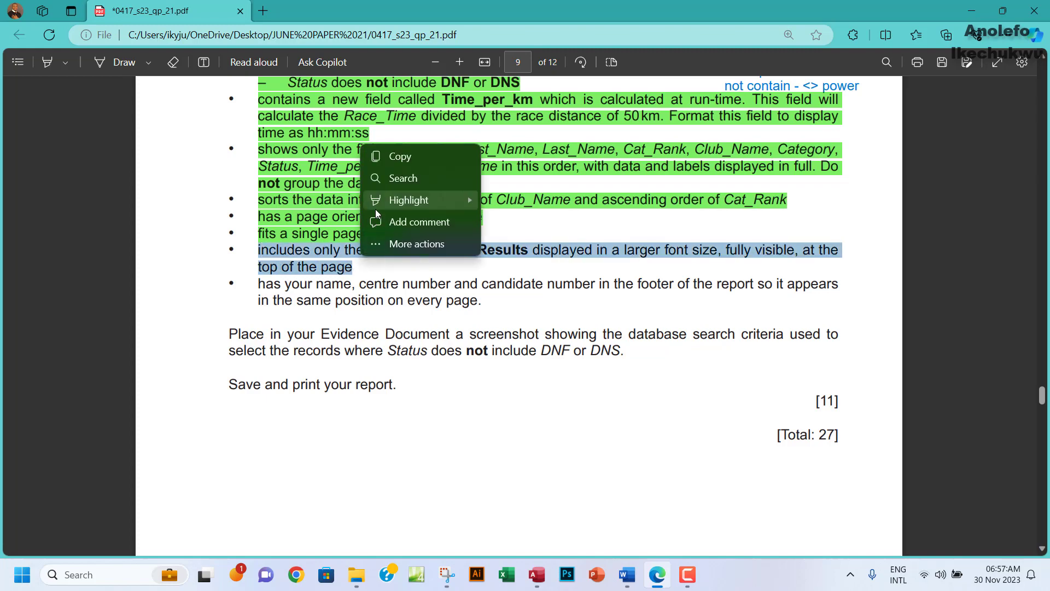
mouse_move(416, 203)
click(508, 223)
Review the footer requirement on the exam paper, then return to the Access report design.
scroll(330, 290, down, 3)
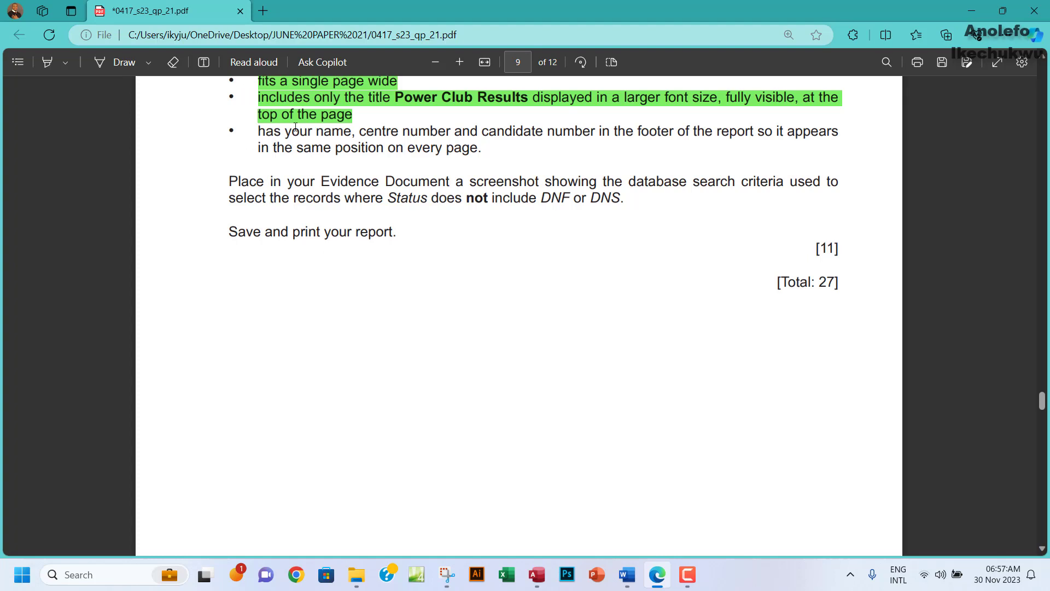
drag(266, 132, 457, 153)
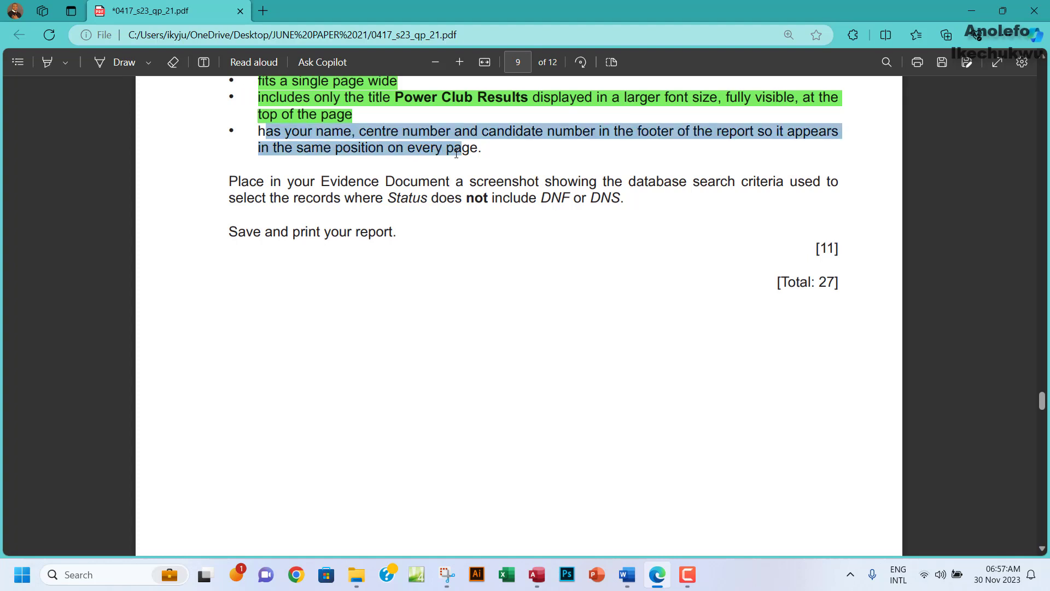
click(367, 153)
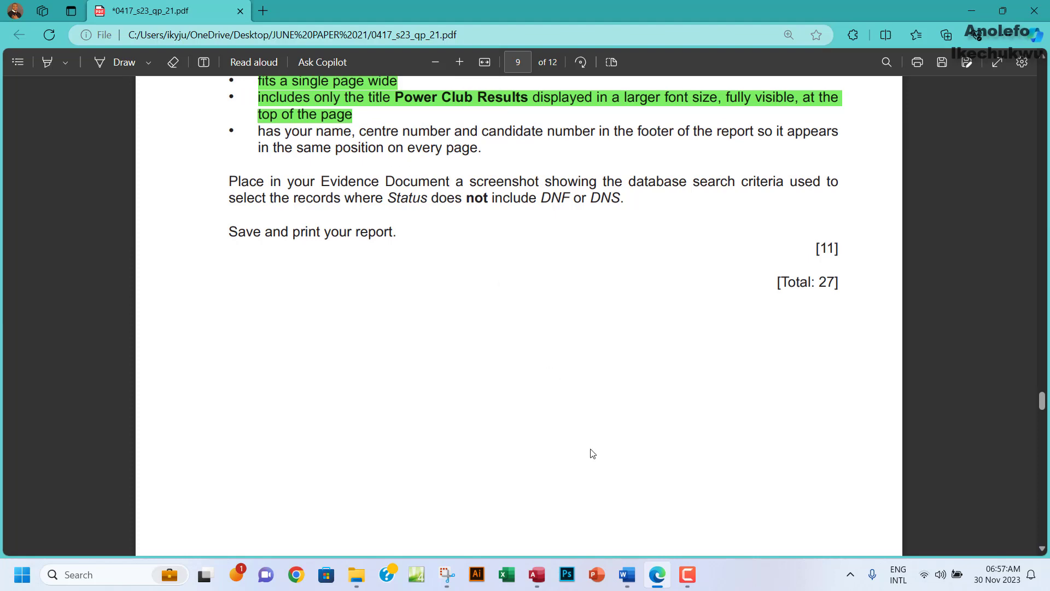
click(536, 575)
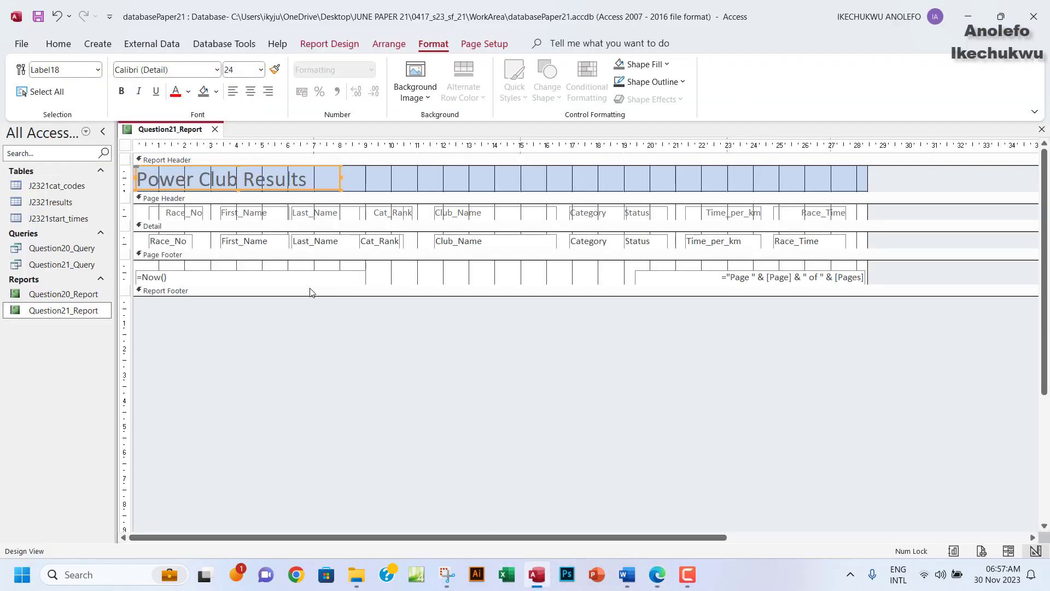
Expand the Report Footer and add a label containing the candidate's full name.
click(241, 278)
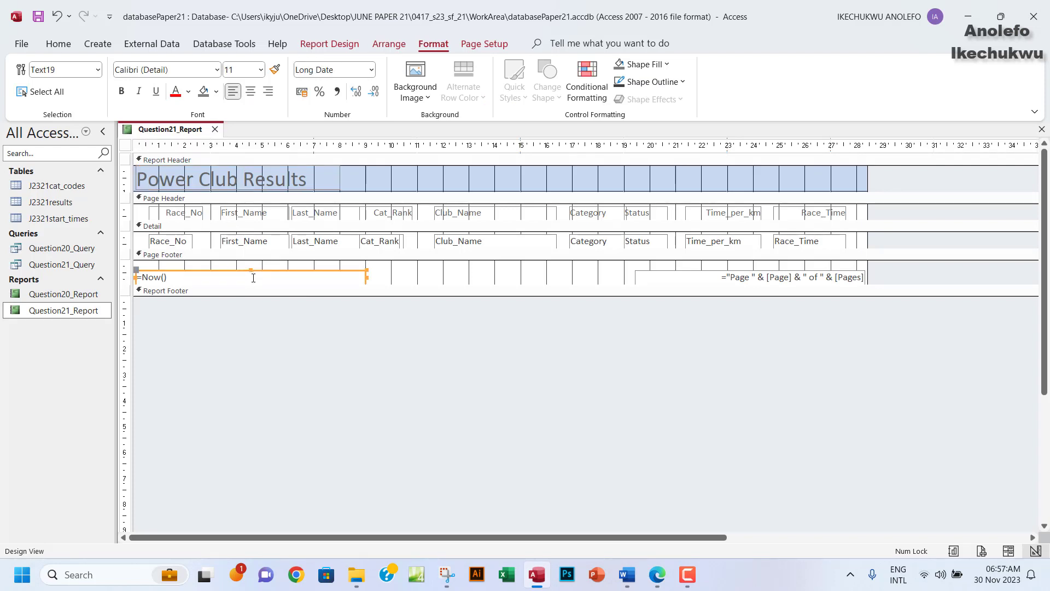
drag(202, 299, 201, 322)
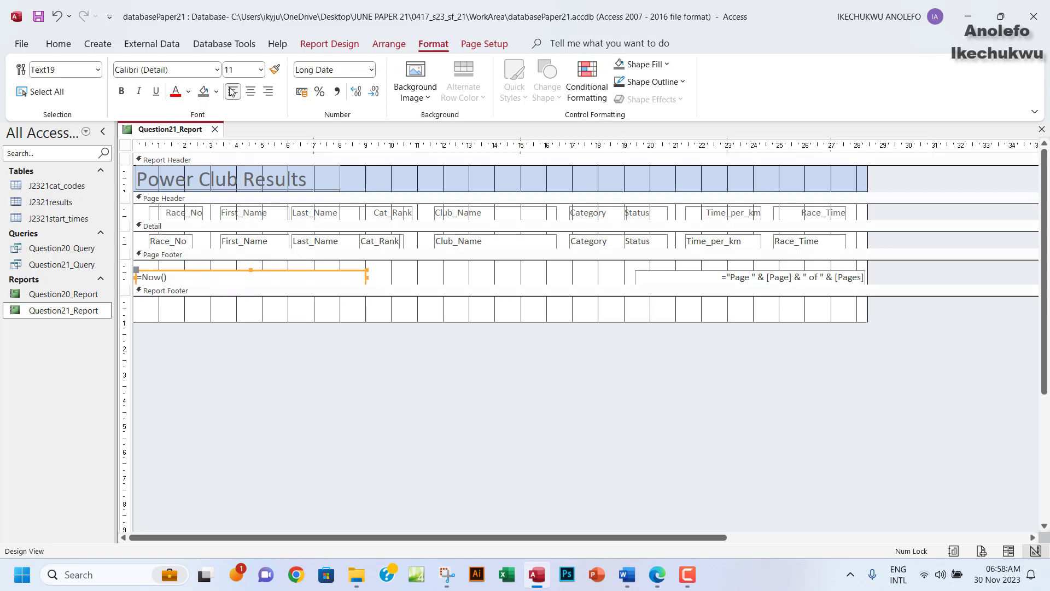
click(350, 47)
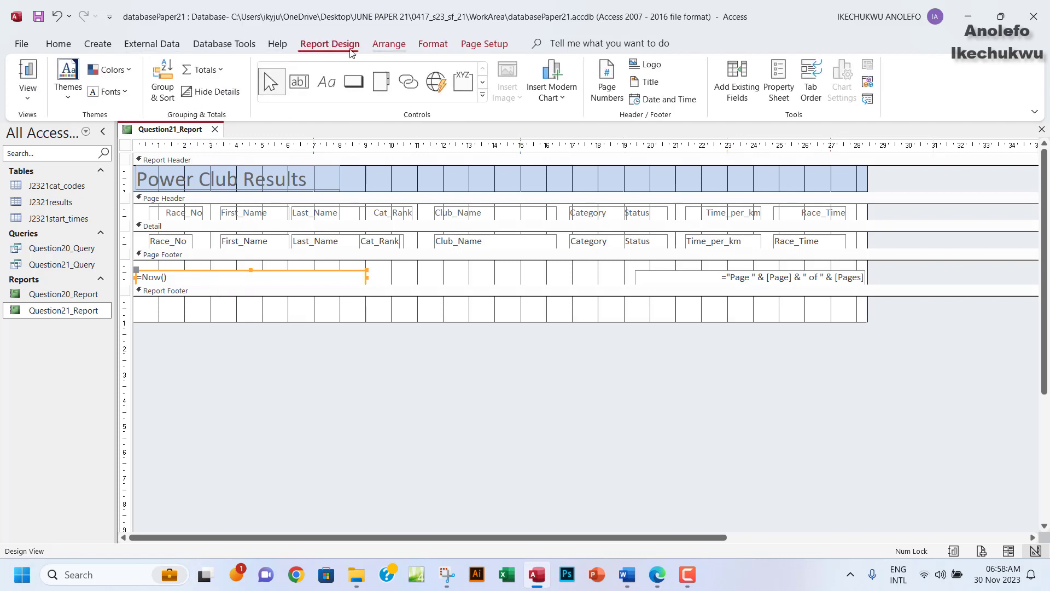
click(326, 82)
drag(164, 298, 400, 316)
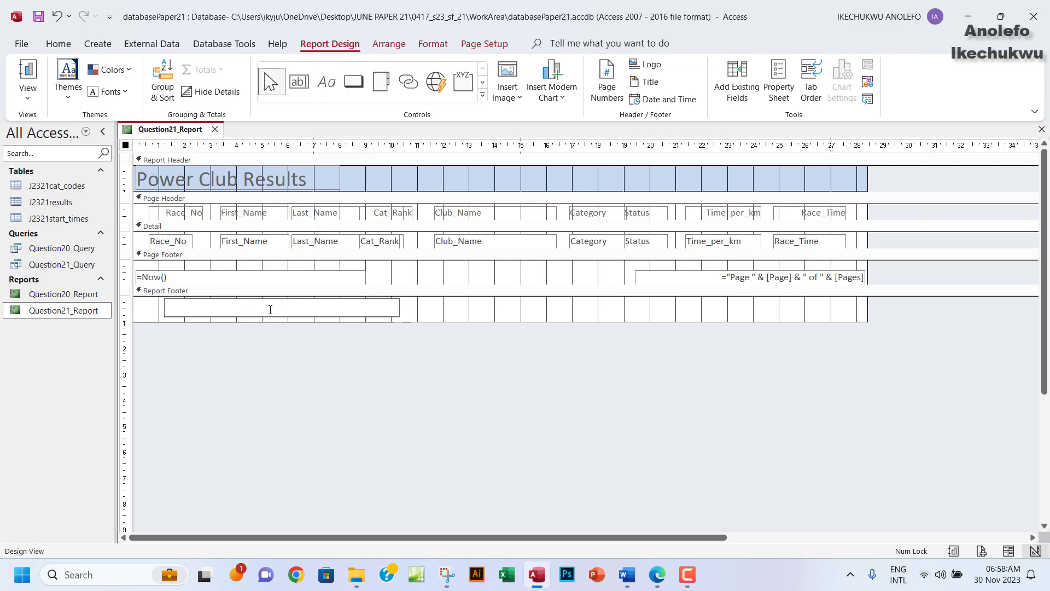
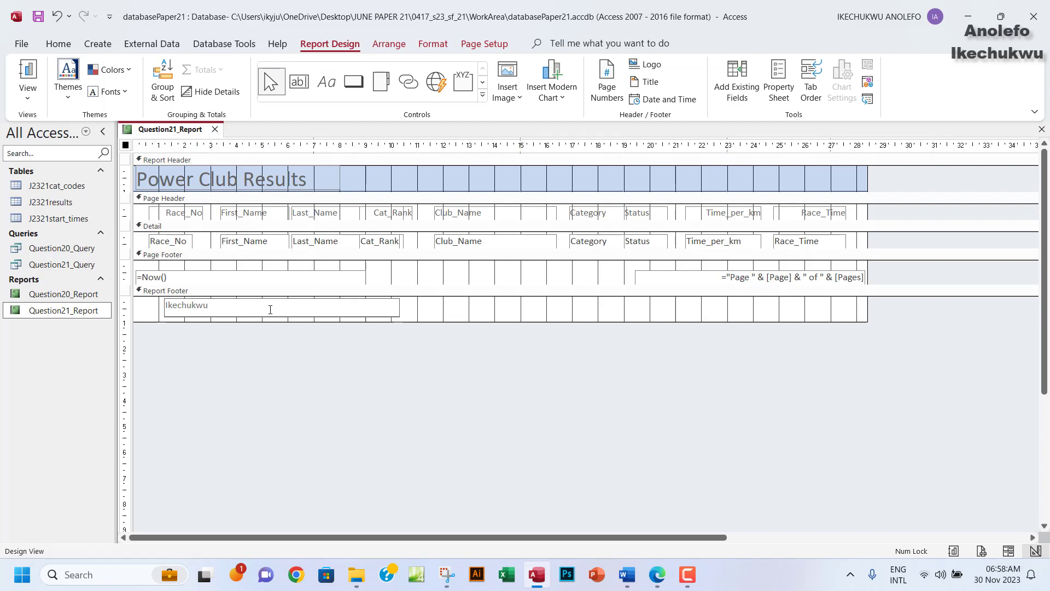
View the report in Report View, then Print Preview both pages.
click(28, 94)
click(67, 122)
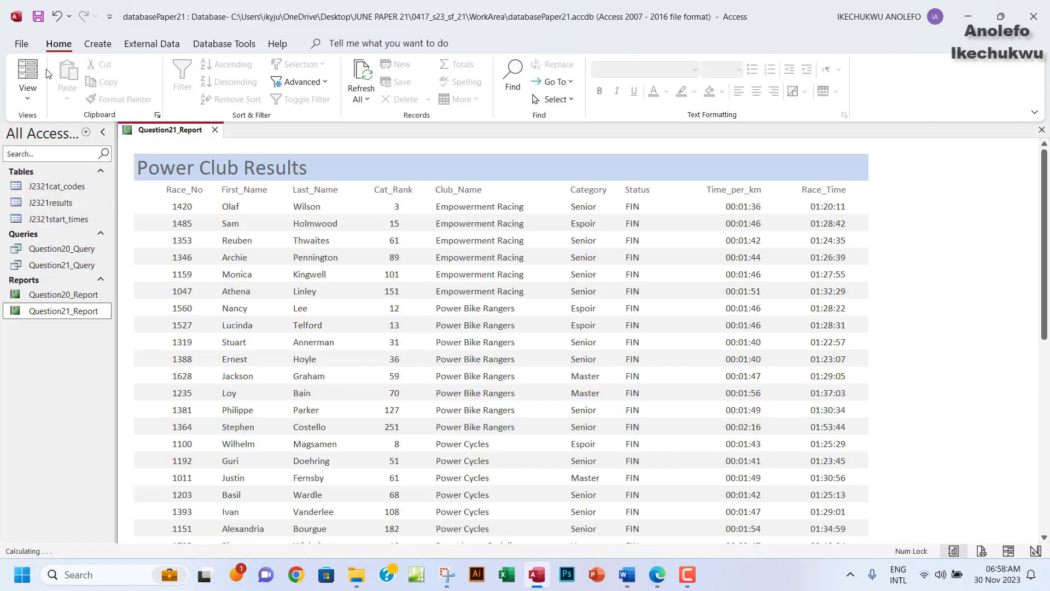
click(21, 44)
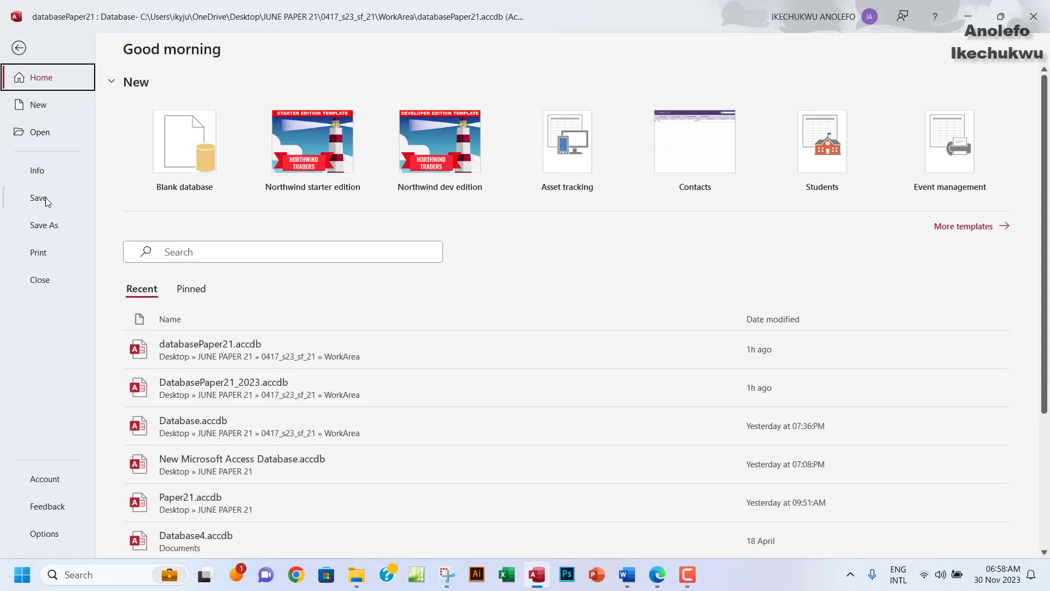
click(48, 251)
click(221, 191)
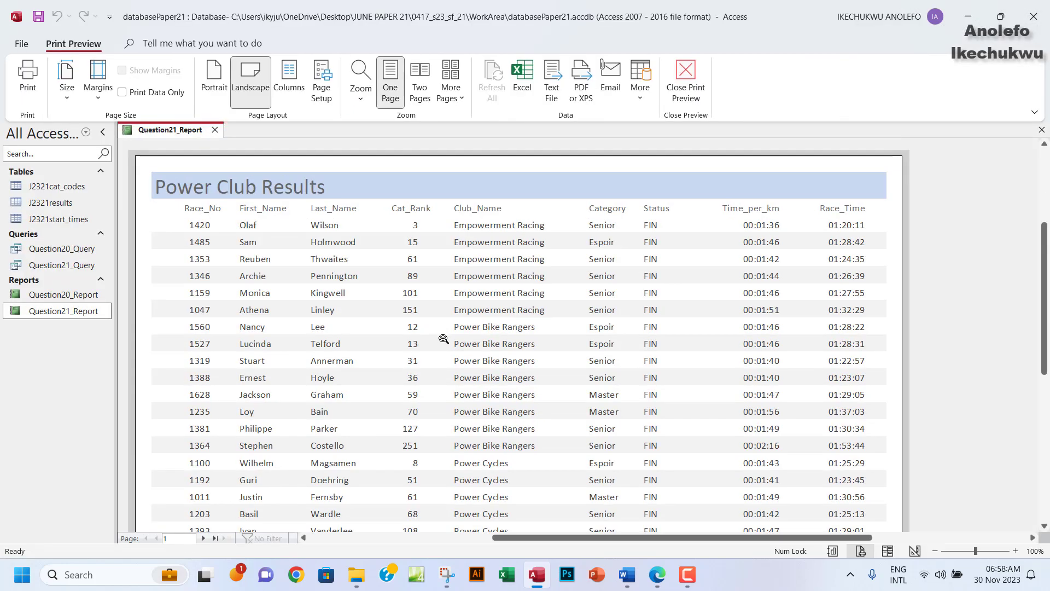
scroll(443, 339, down, 5)
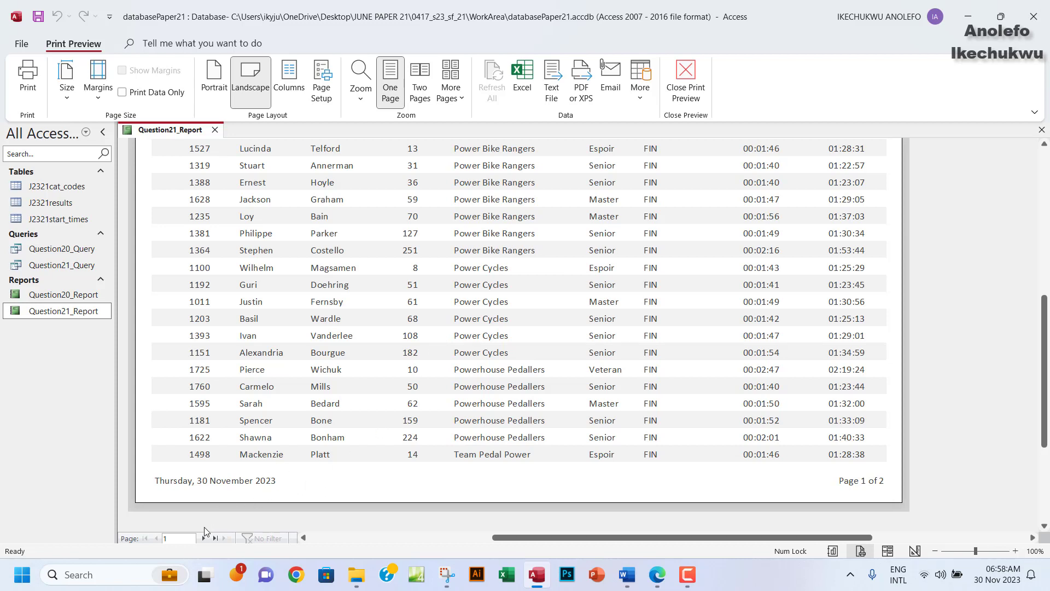
click(204, 538)
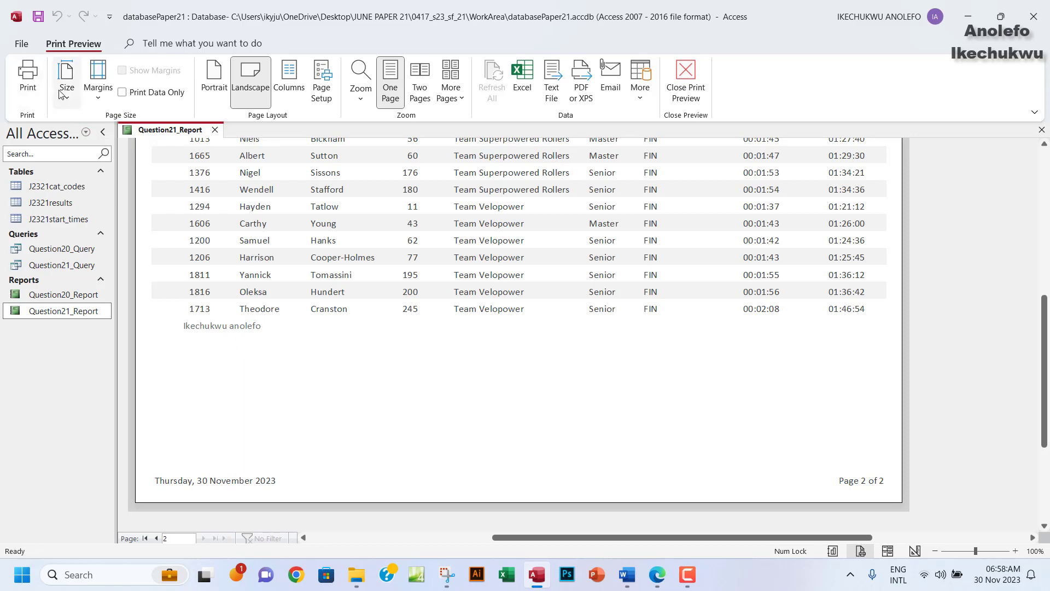
Close the print preview and switch the report to Design View.
click(698, 93)
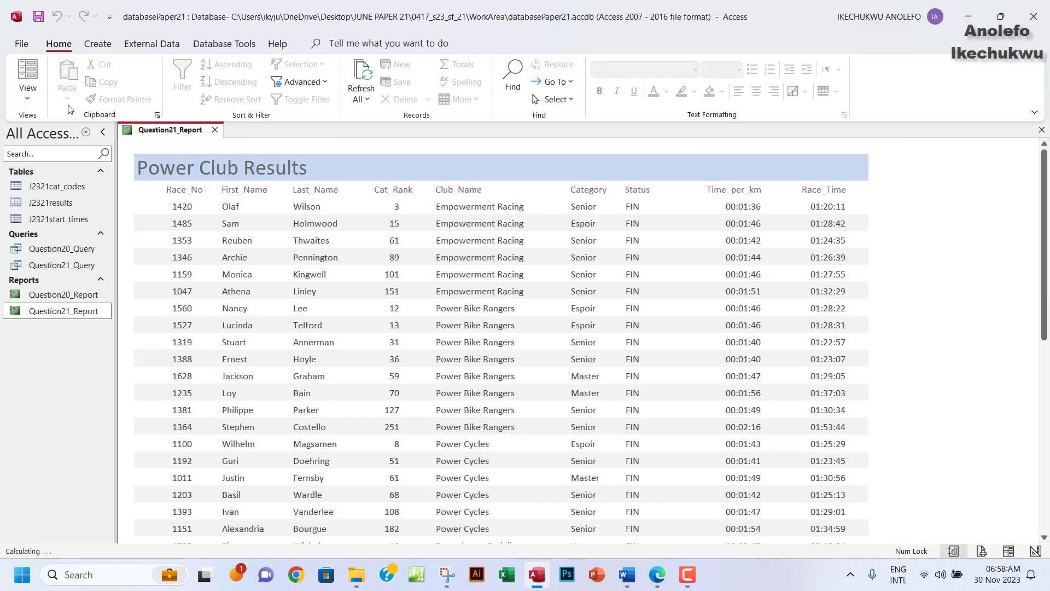
click(27, 97)
click(64, 217)
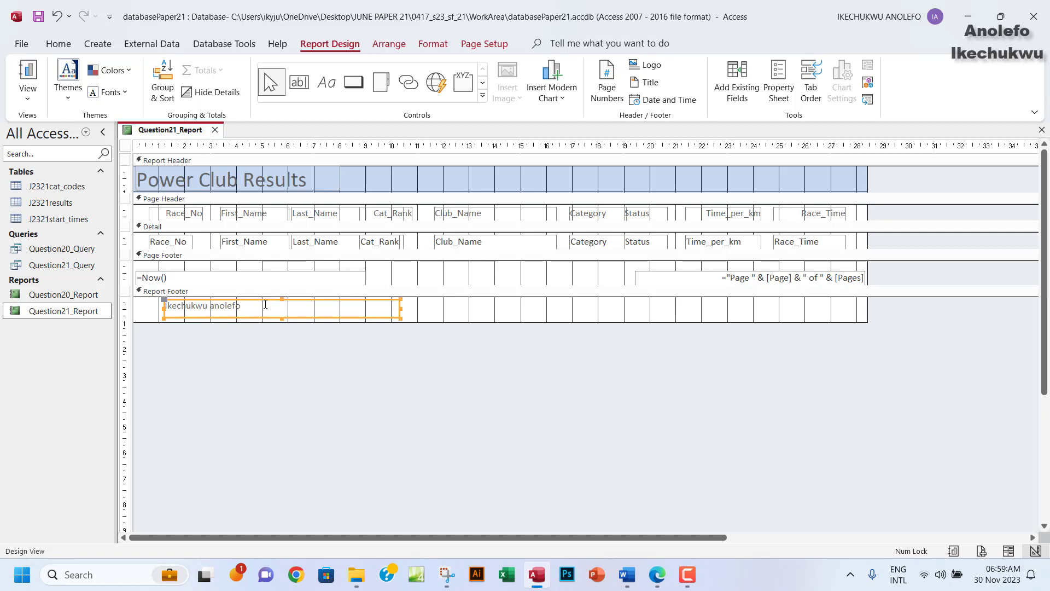
Delete the Report Footer name label, collapse that section, and delete the page-footer date box.
click(290, 301)
key(Delete)
click(300, 305)
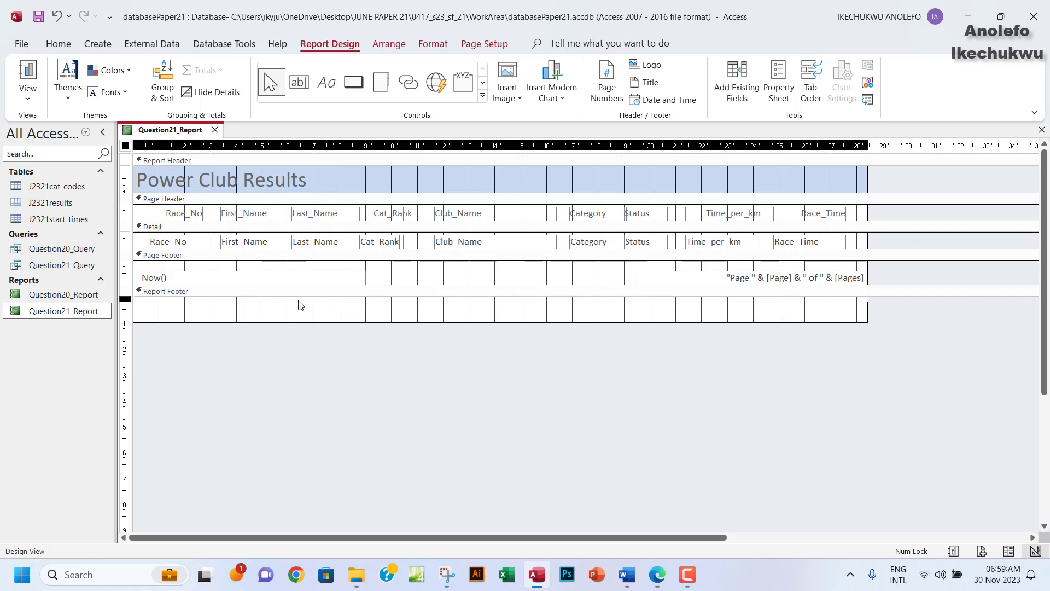
drag(298, 322, 298, 301)
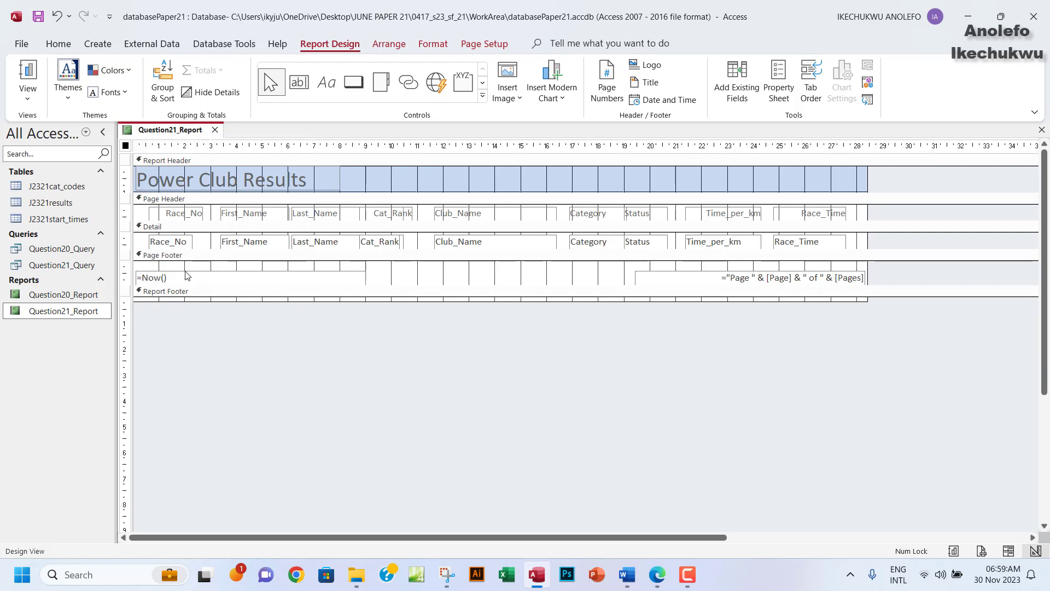
click(279, 277)
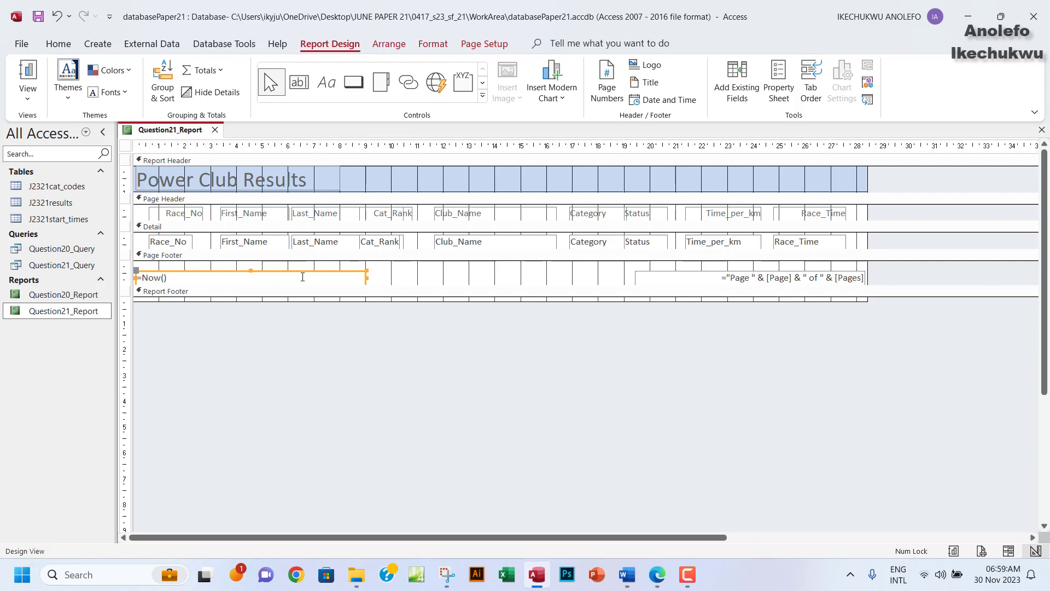
key(Delete)
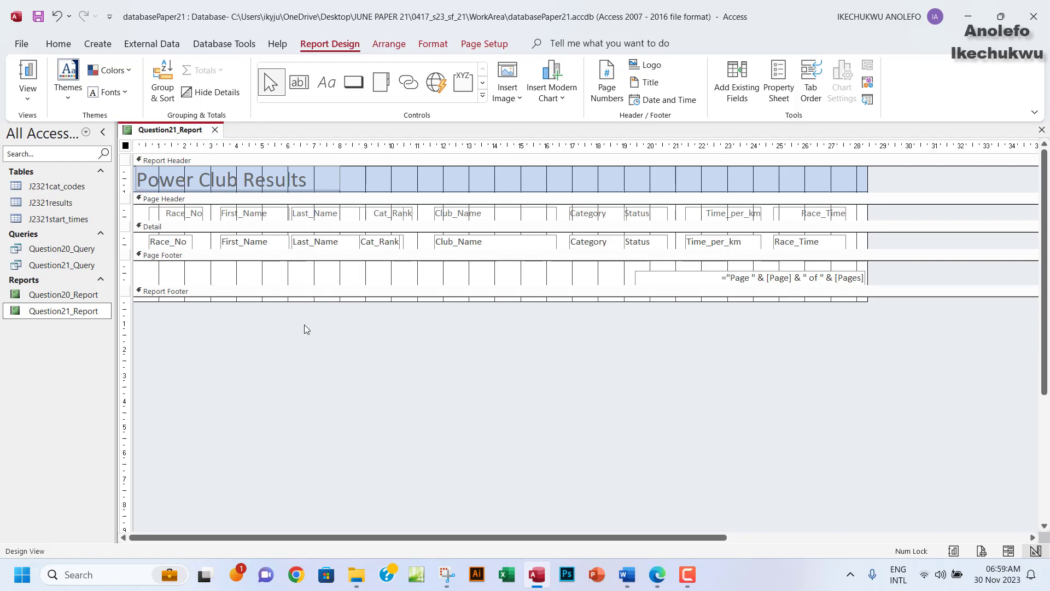
Add a Page Footer label with the candidate's name, centre number and candidate number.
click(327, 83)
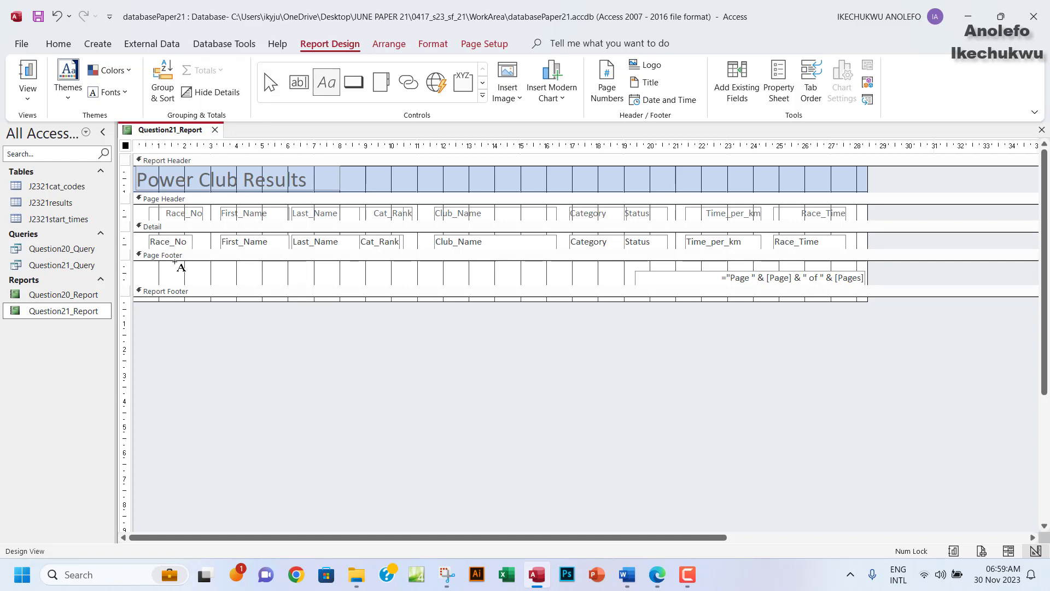
drag(174, 263, 441, 284)
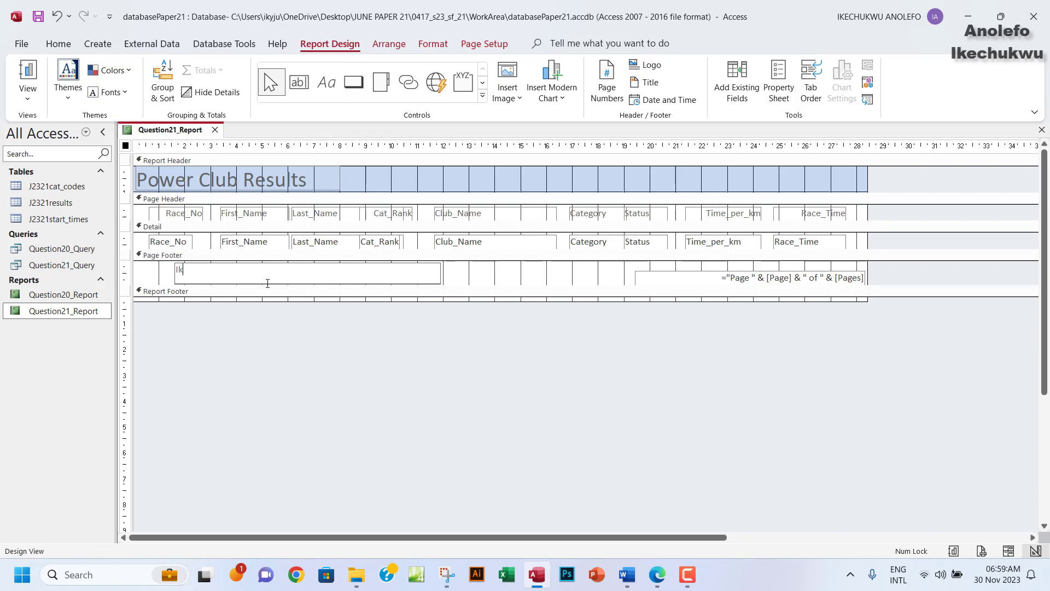
key(Caps_Lock)
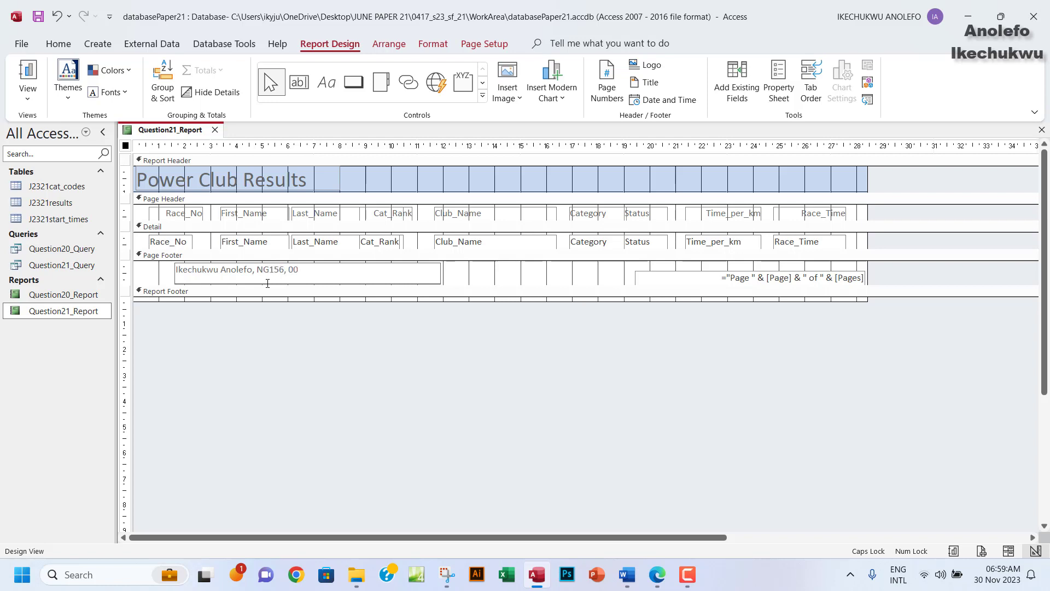
Print-preview pages 1 and 2 to confirm the candidate details footer, then switch to the exam paper.
click(27, 96)
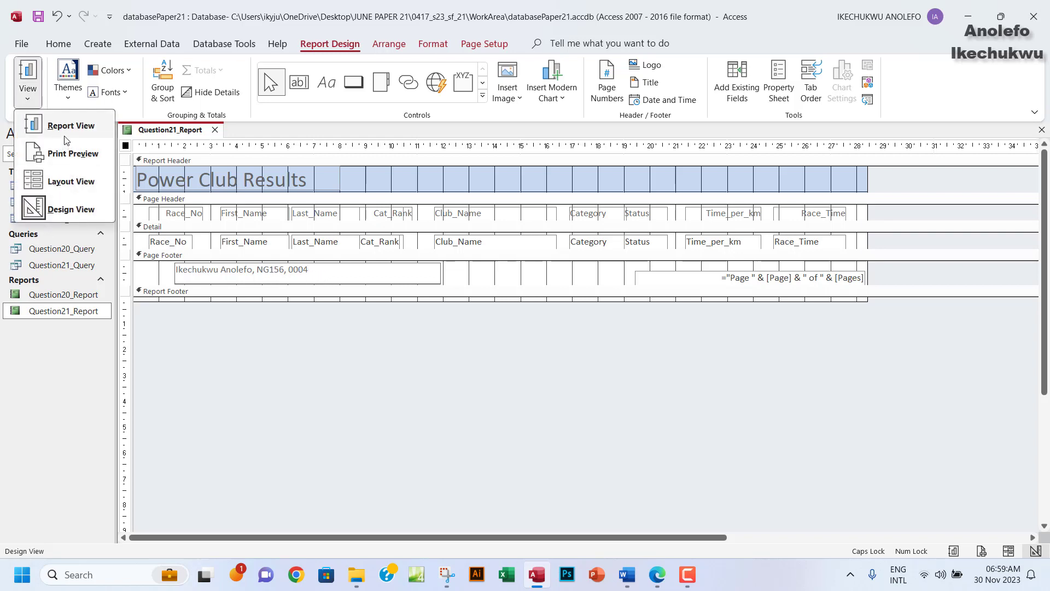
click(70, 155)
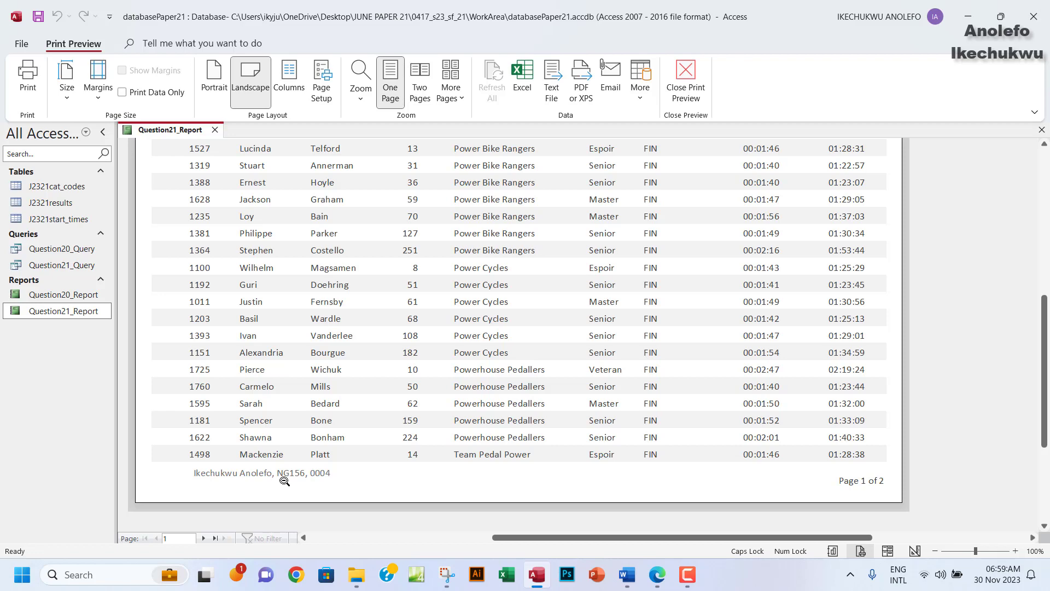
click(203, 538)
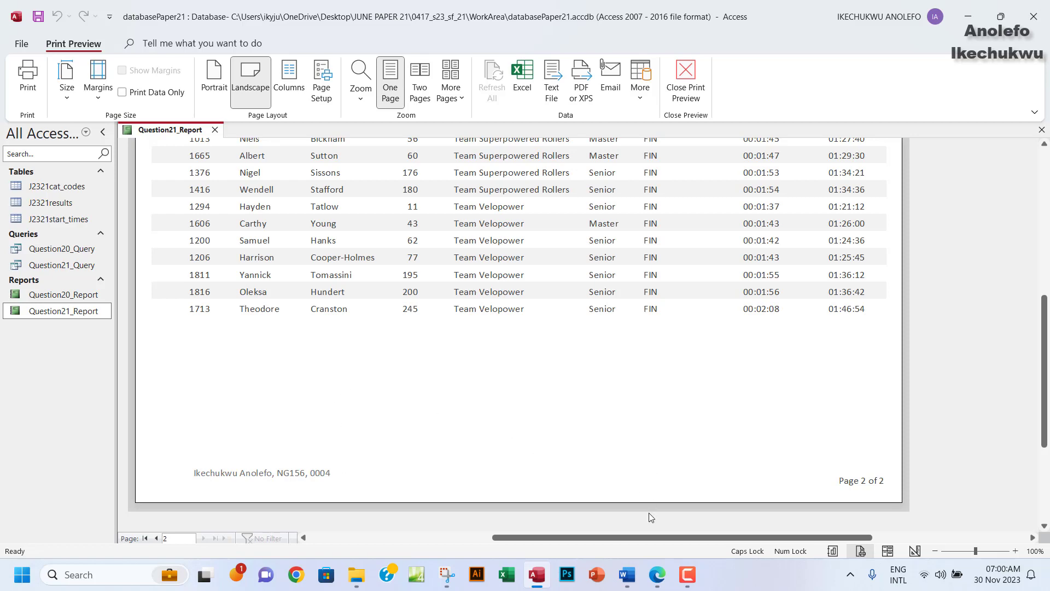
click(659, 577)
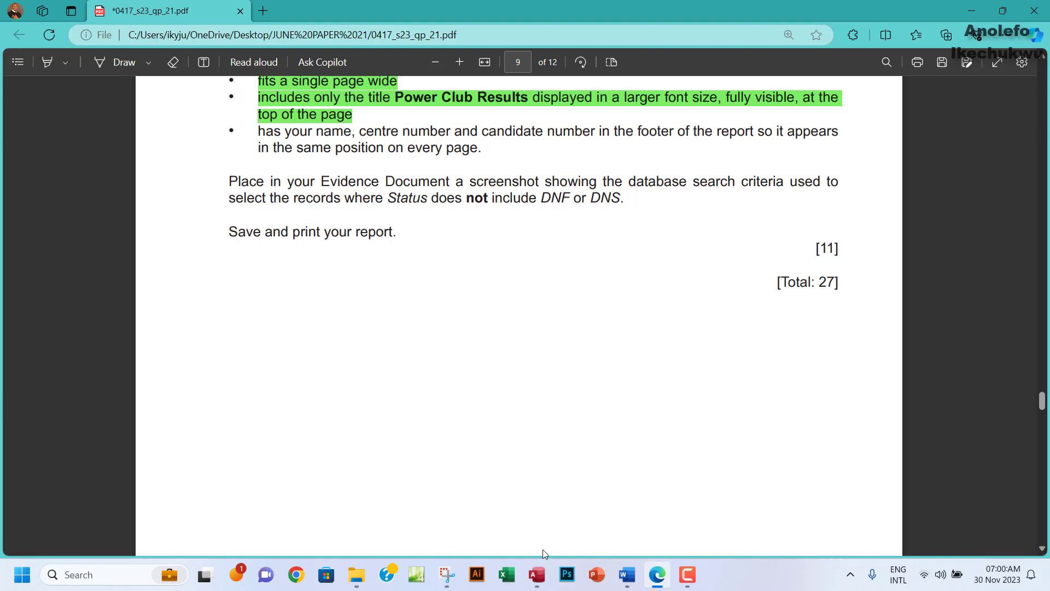
Return from Print Preview to Design View and narrow the candidate-details footer label.
click(537, 574)
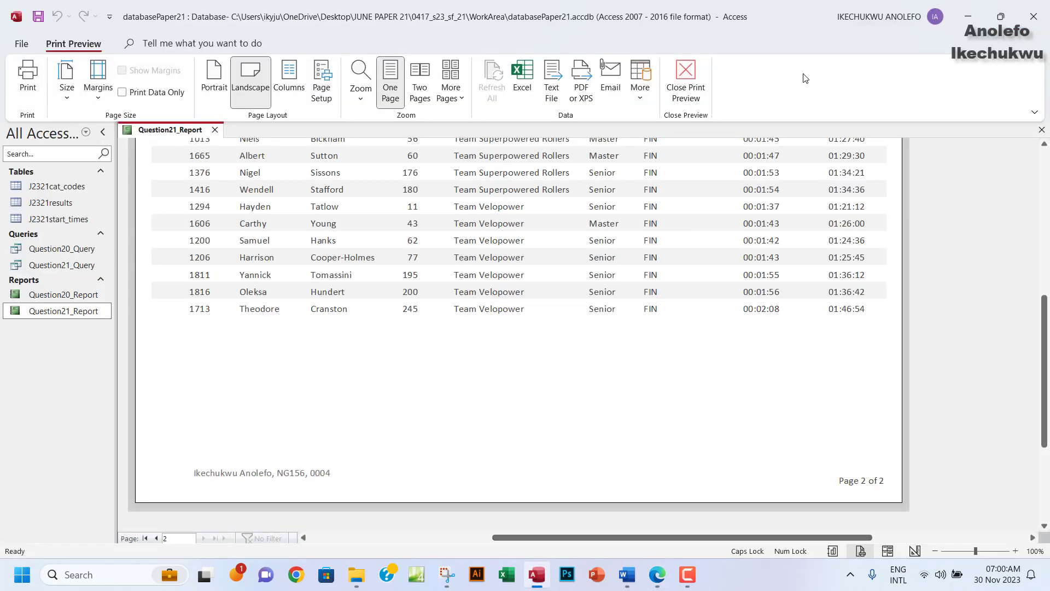
click(686, 82)
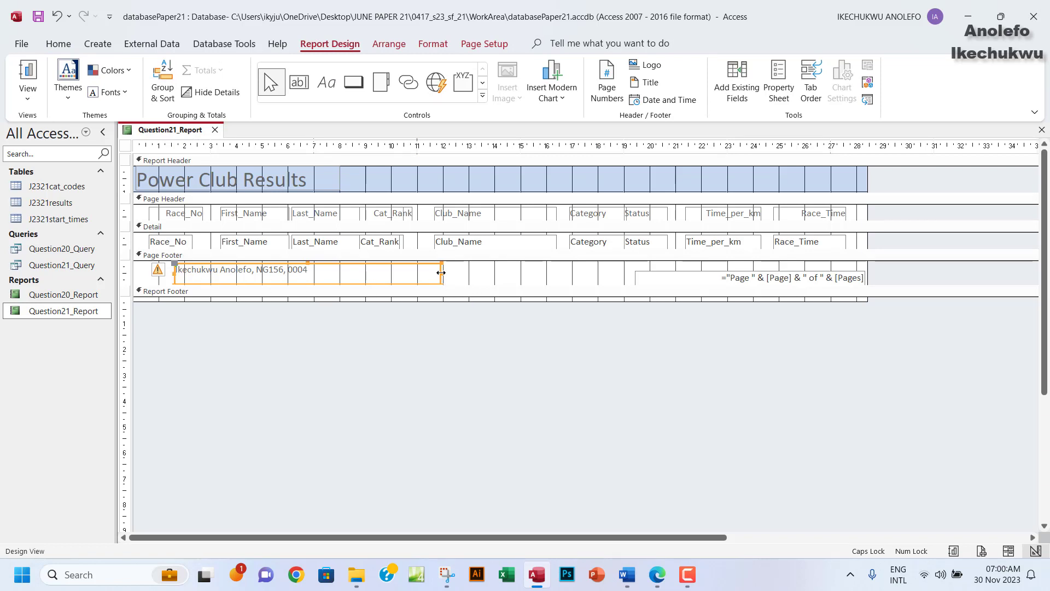
drag(441, 272, 344, 272)
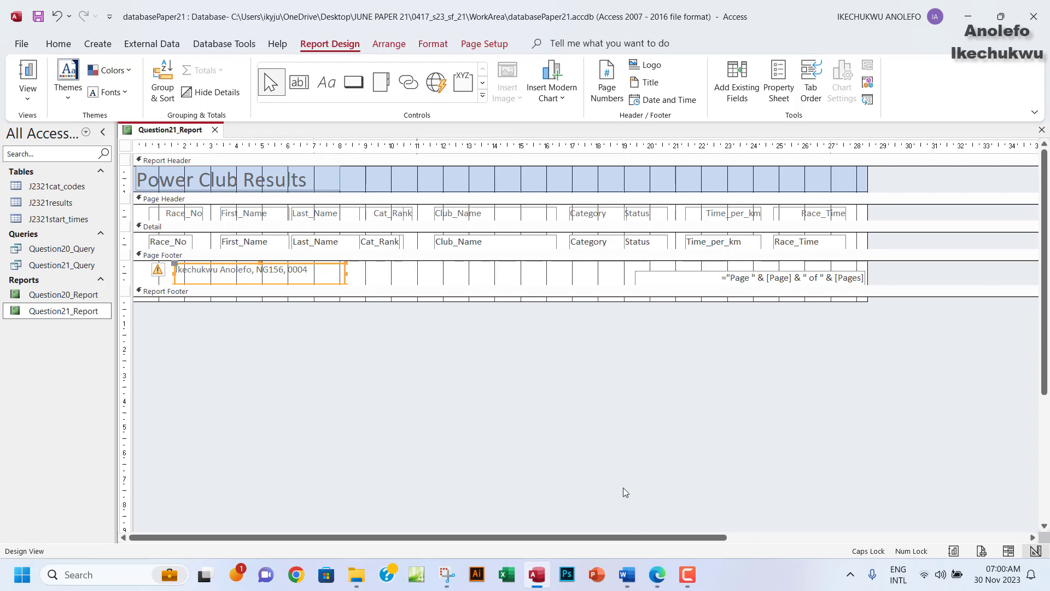
Highlight the footer requirement bullet green on the exam paper, then go back to Access.
click(657, 575)
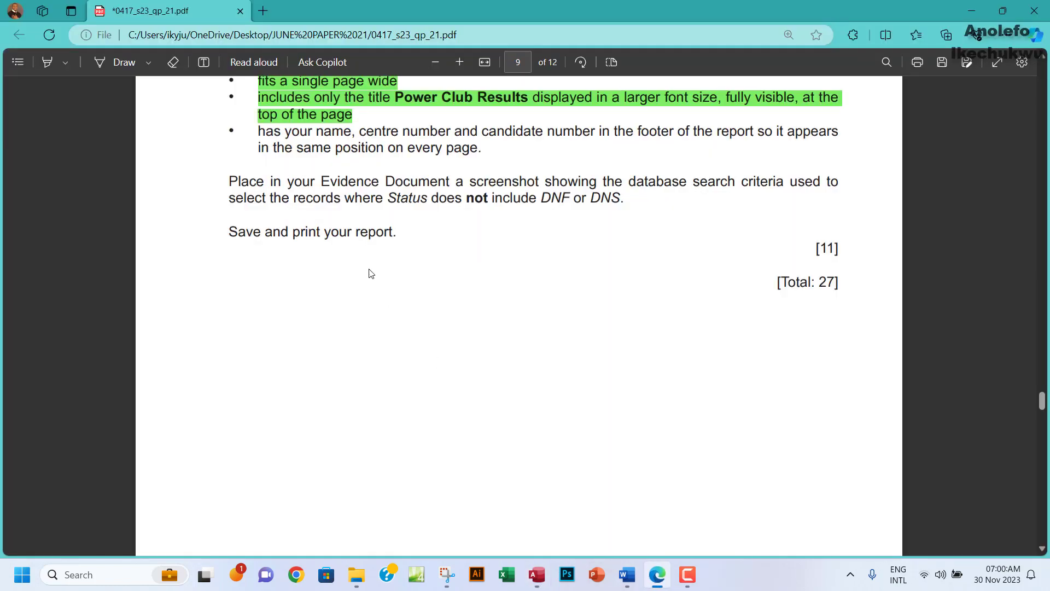
drag(261, 132, 486, 149)
mouse_move(505, 100)
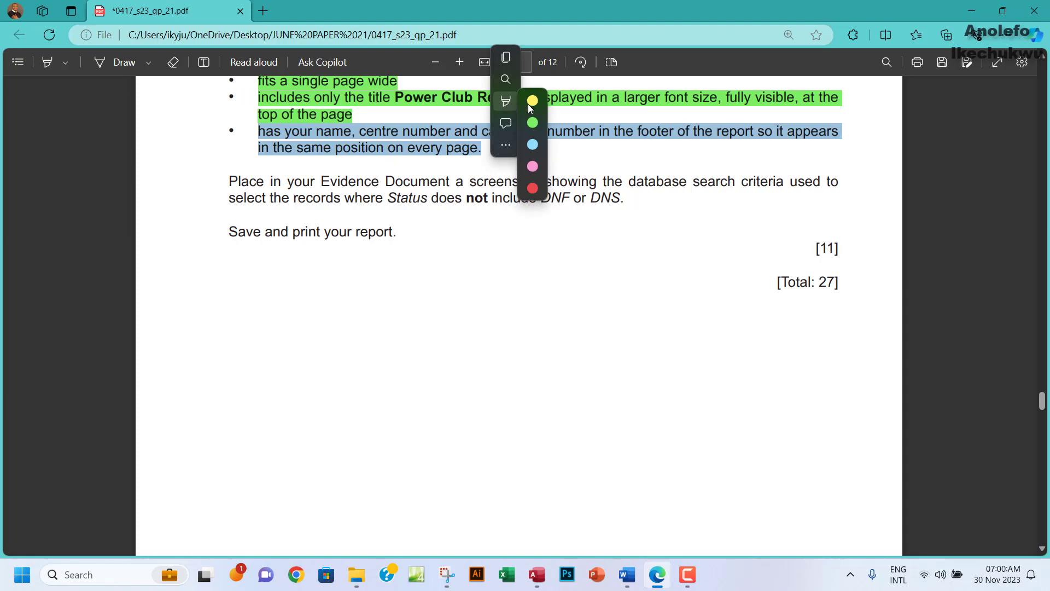
click(534, 122)
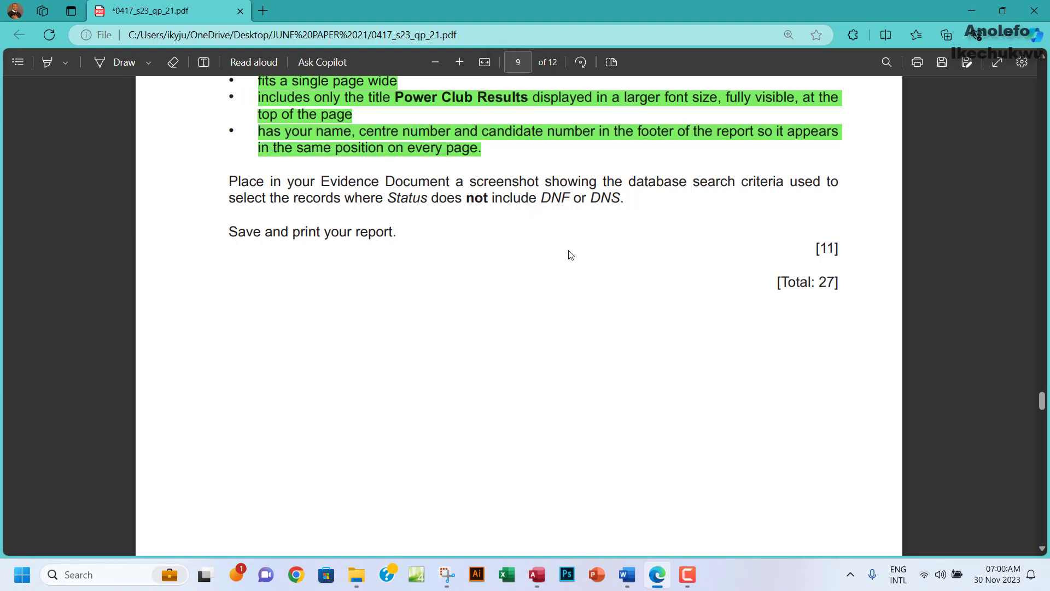
click(539, 579)
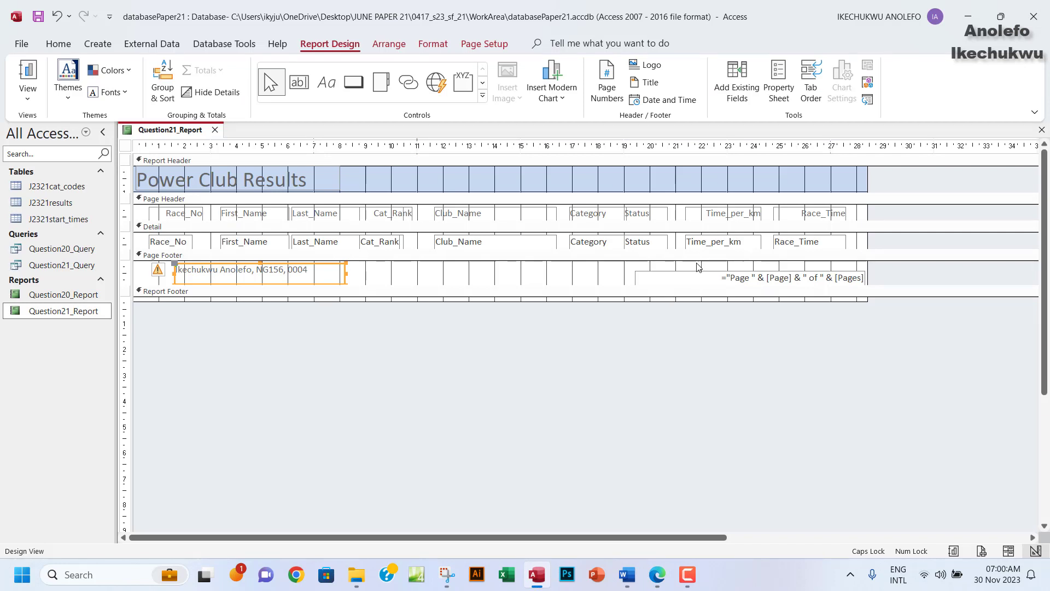
Check the ="Page " & [Page] & " of " & [Pages] box in the page footer, then return to the exam paper.
click(687, 291)
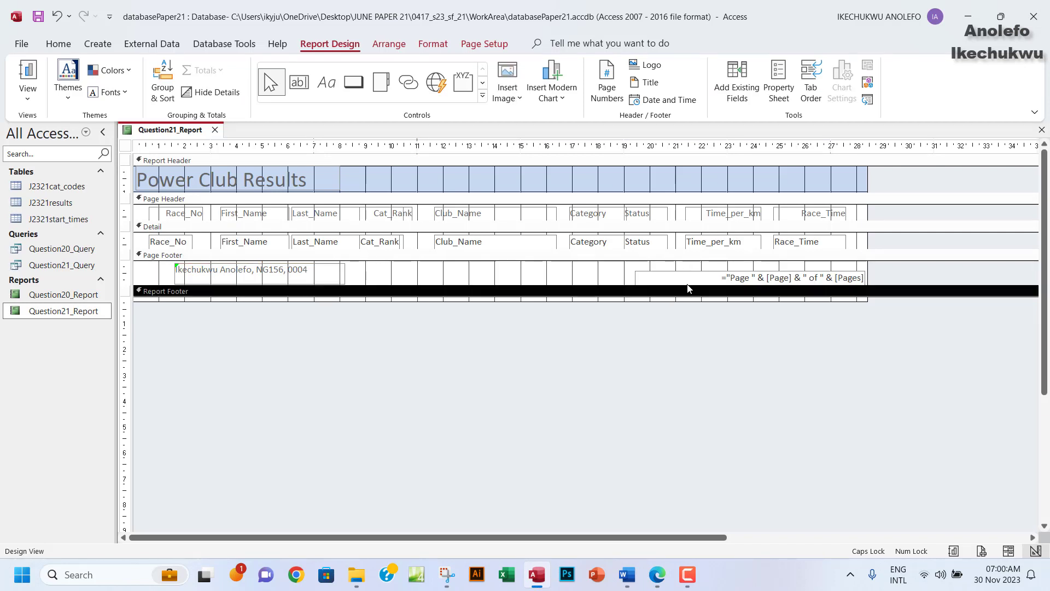
click(689, 279)
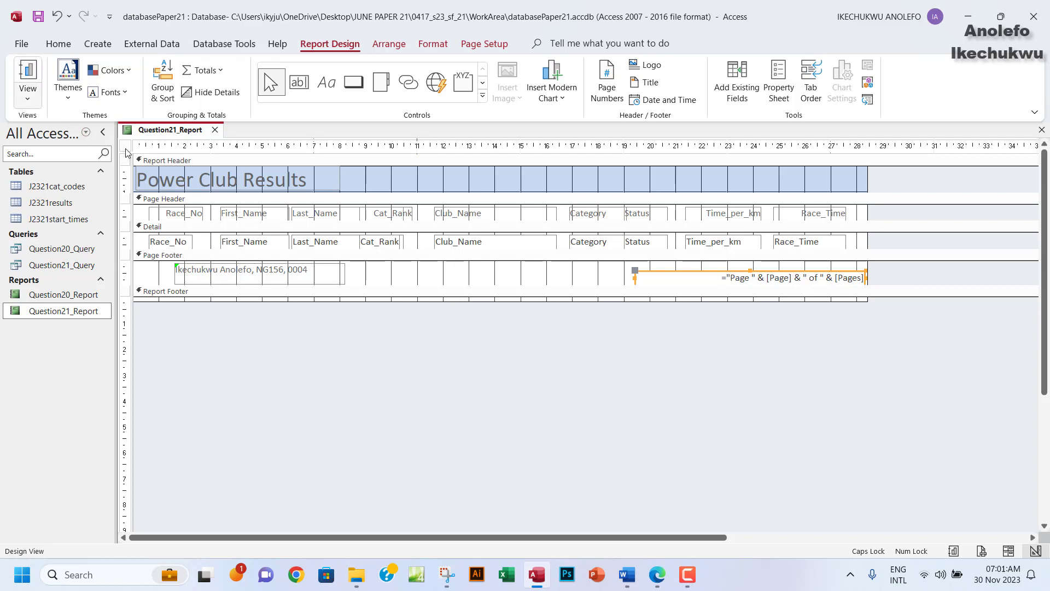
click(657, 574)
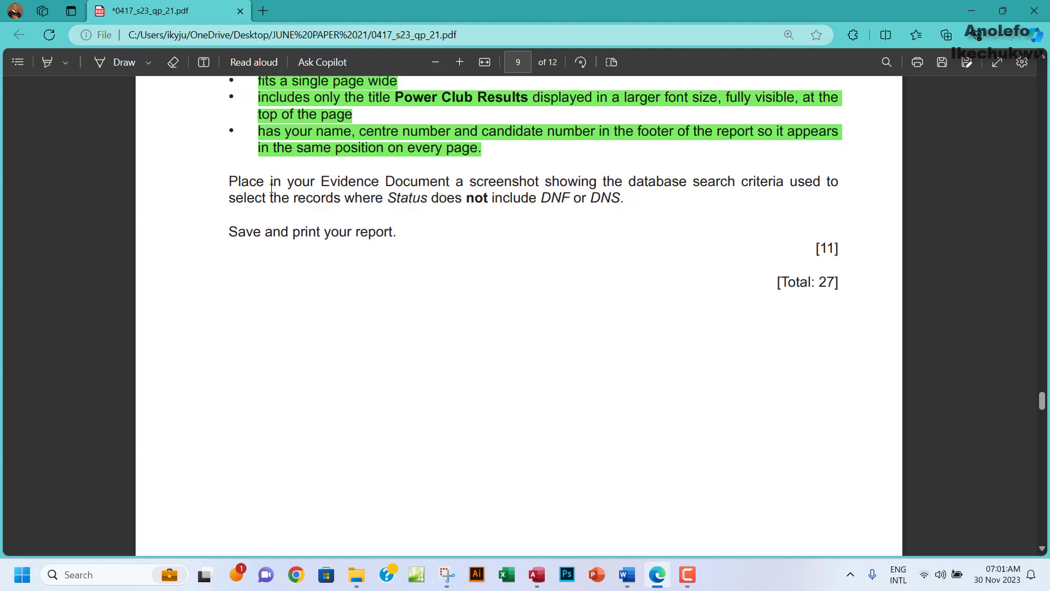
Reread the exam paper's instruction to screenshot the search criteria excluding DNF or DNS.
drag(228, 180, 623, 199)
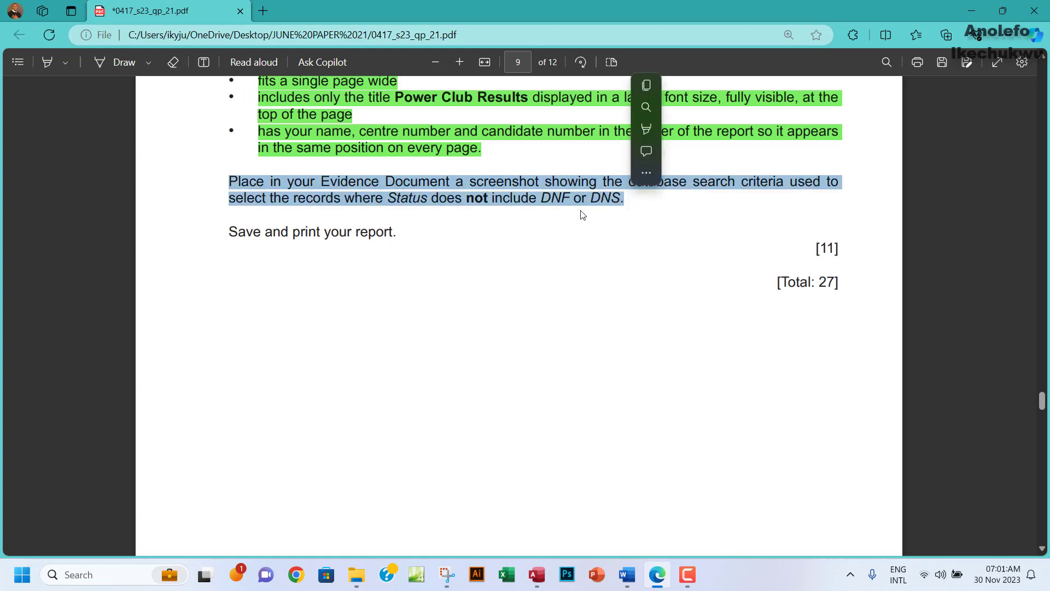
click(539, 203)
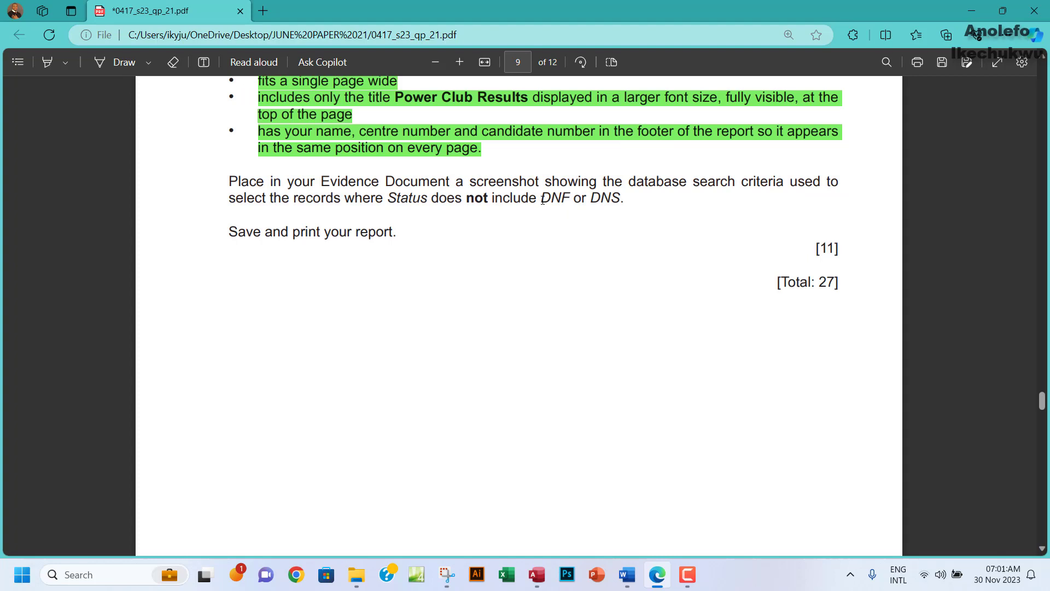
drag(541, 200, 623, 202)
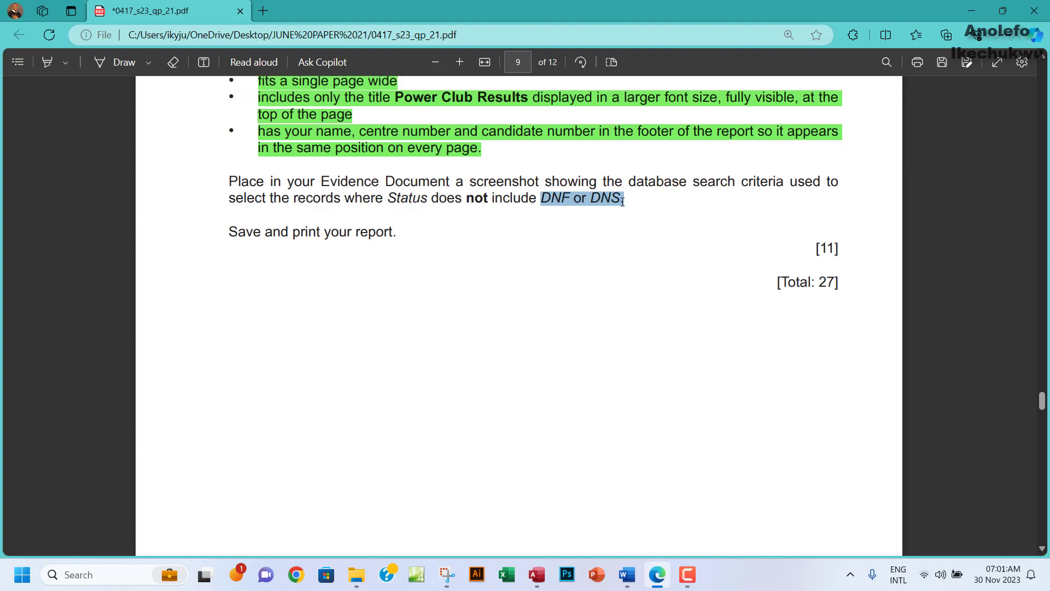
drag(623, 201, 624, 201)
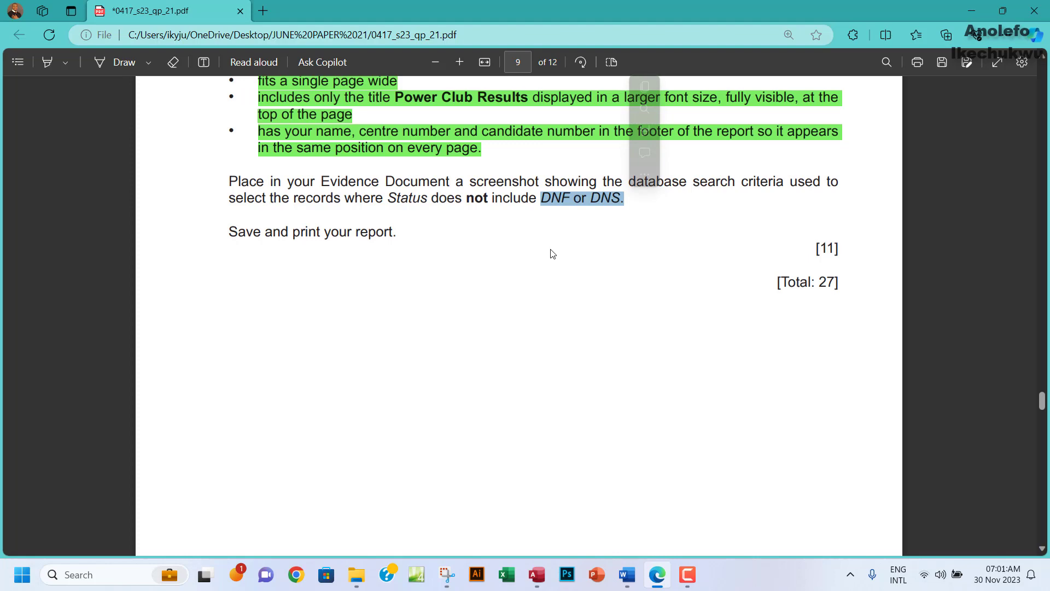
click(537, 575)
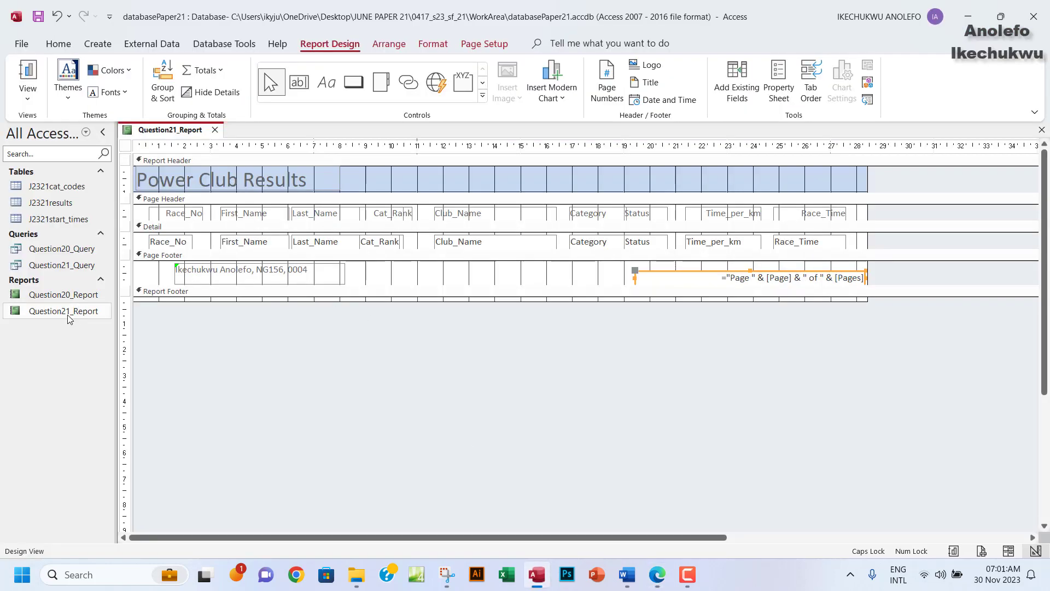
Open Question21_Query in Design View.
click(60, 268)
double_click(61, 268)
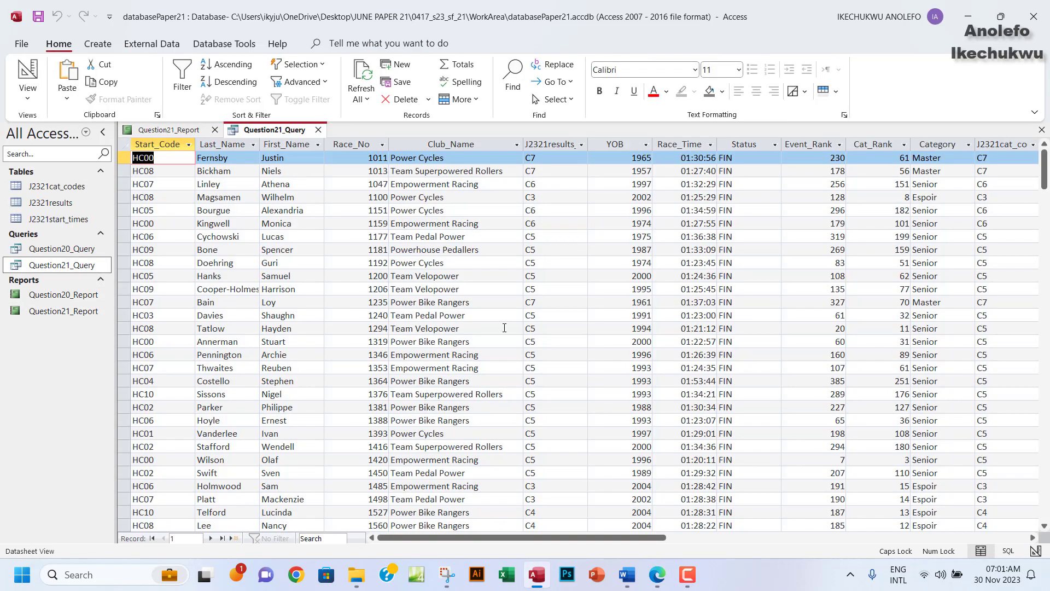
click(27, 97)
click(70, 181)
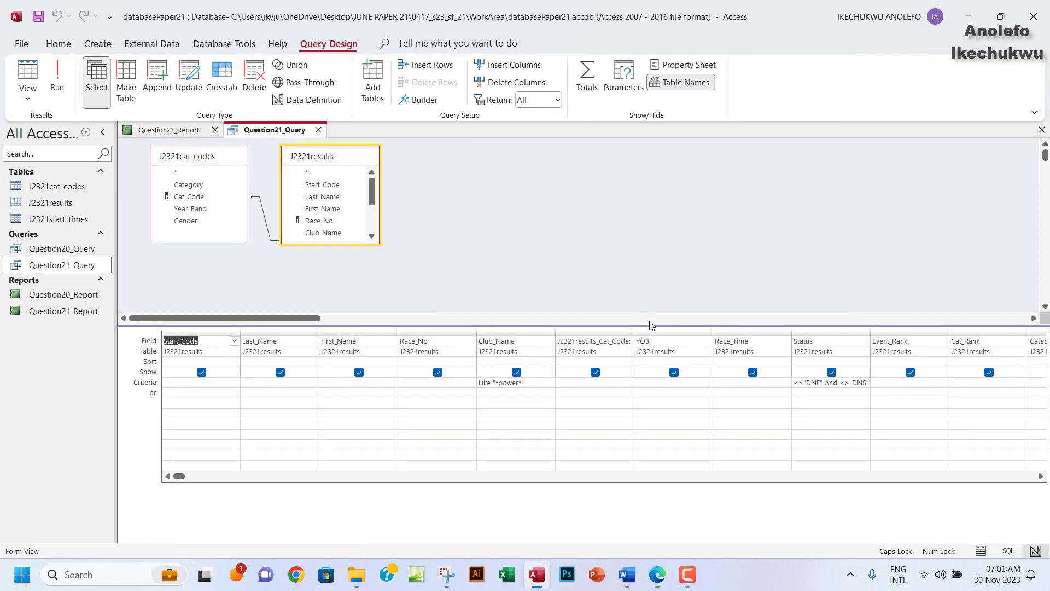
Snip the Status column showing its <>"DNF" And <>"DNS" criteria for the evidence document.
click(447, 574)
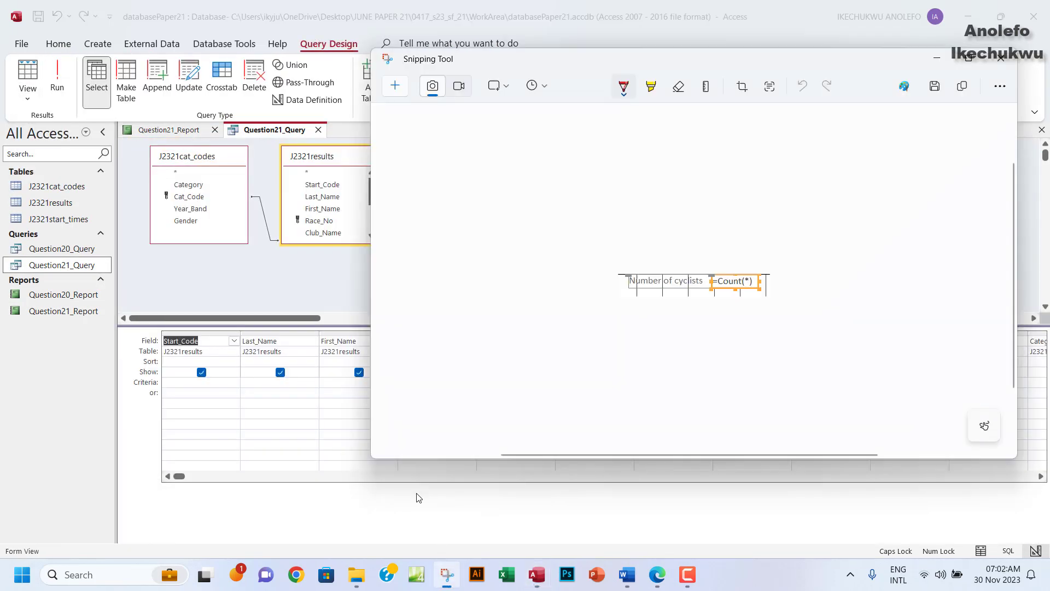
key(ctrl+n)
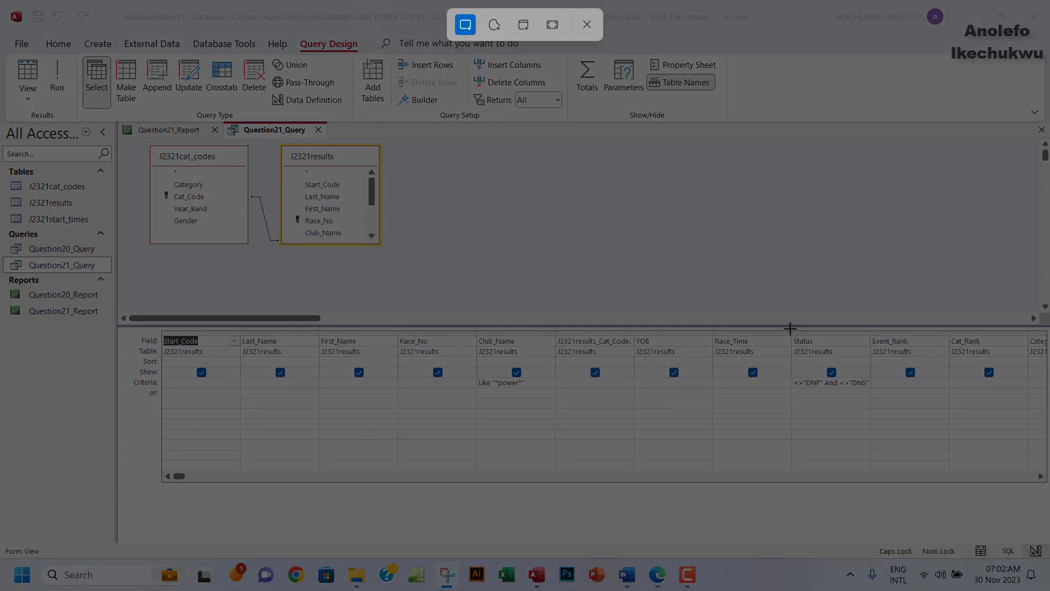
drag(790, 328, 872, 394)
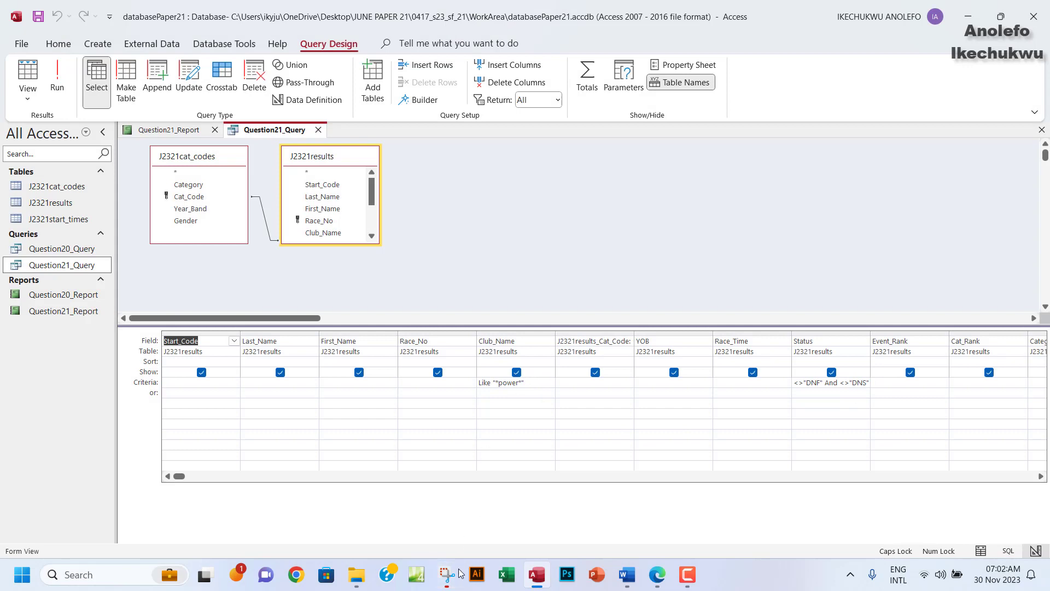
click(460, 585)
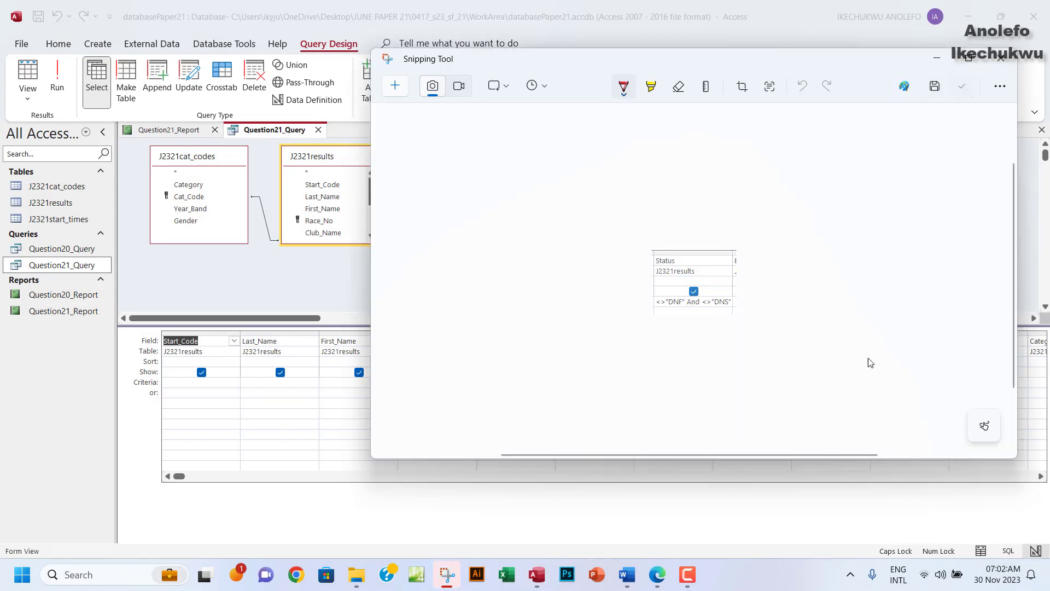
click(629, 576)
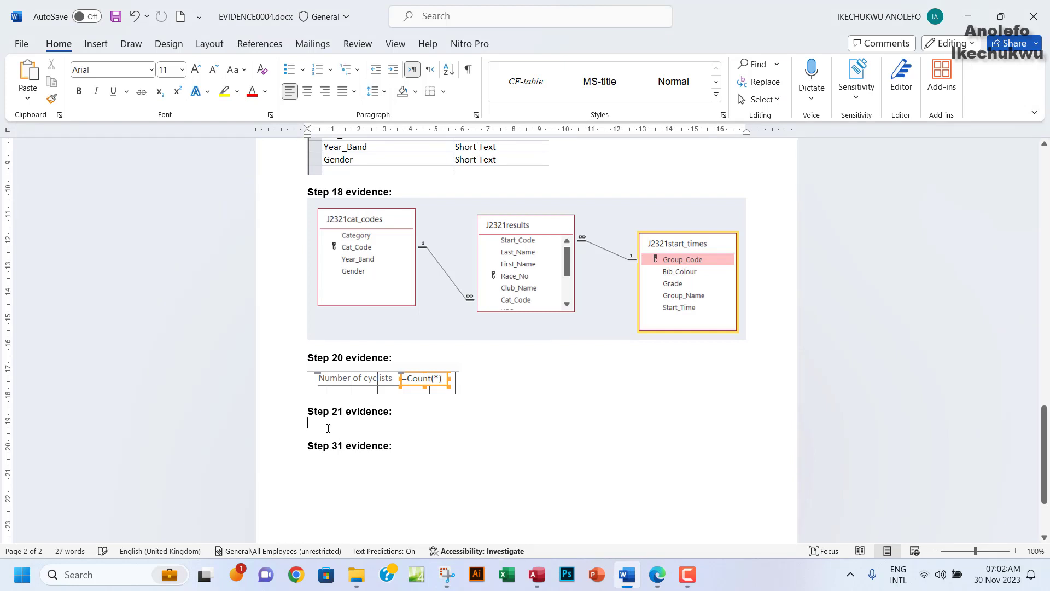
Paste the Status criteria snip under 'Step 21 evidence:' and enlarge it slightly.
key(ctrl+v)
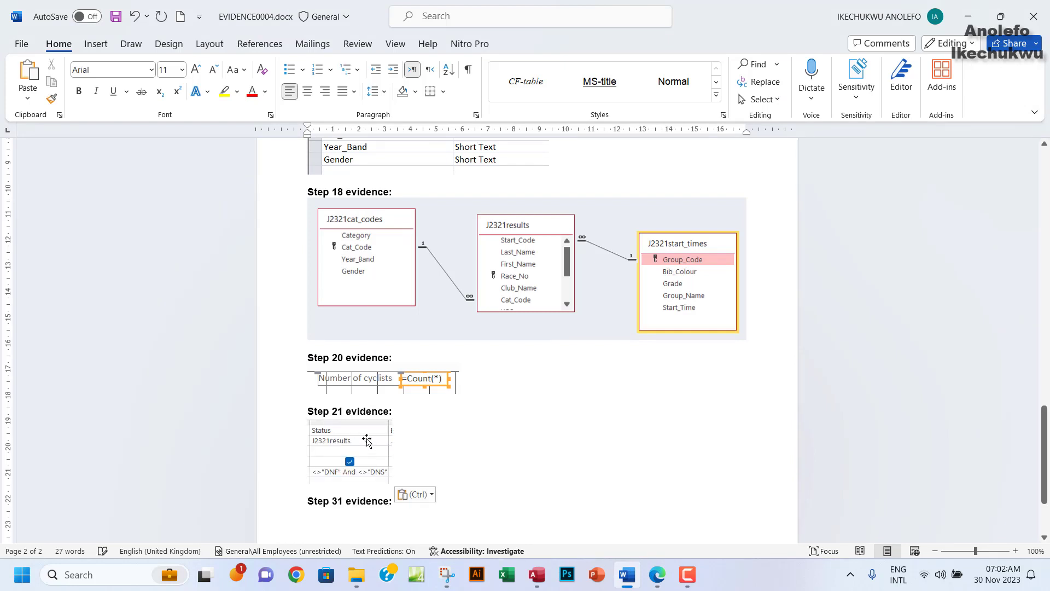
click(371, 469)
drag(393, 483, 417, 502)
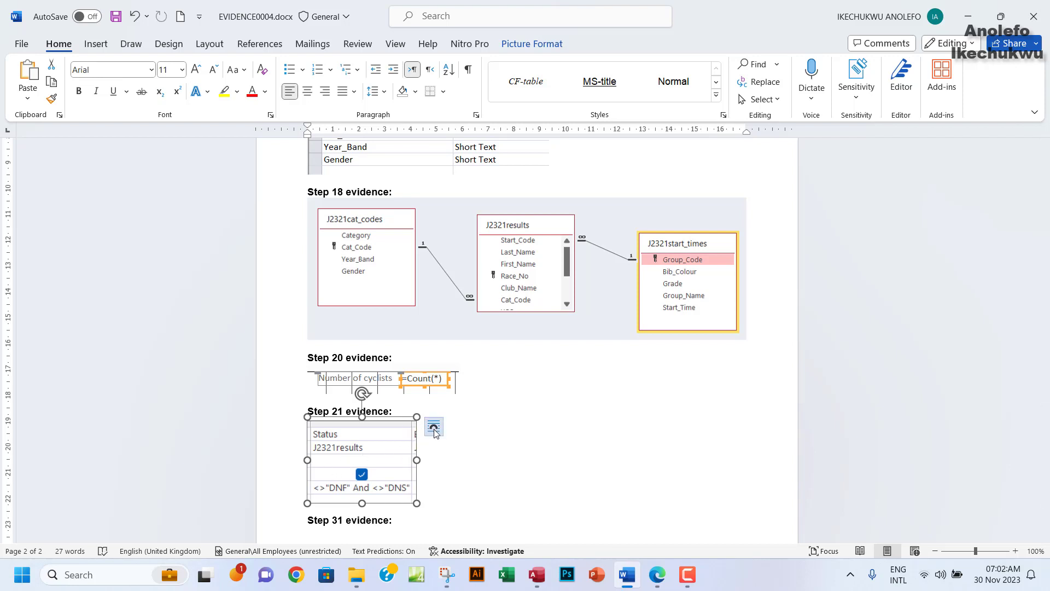
click(535, 579)
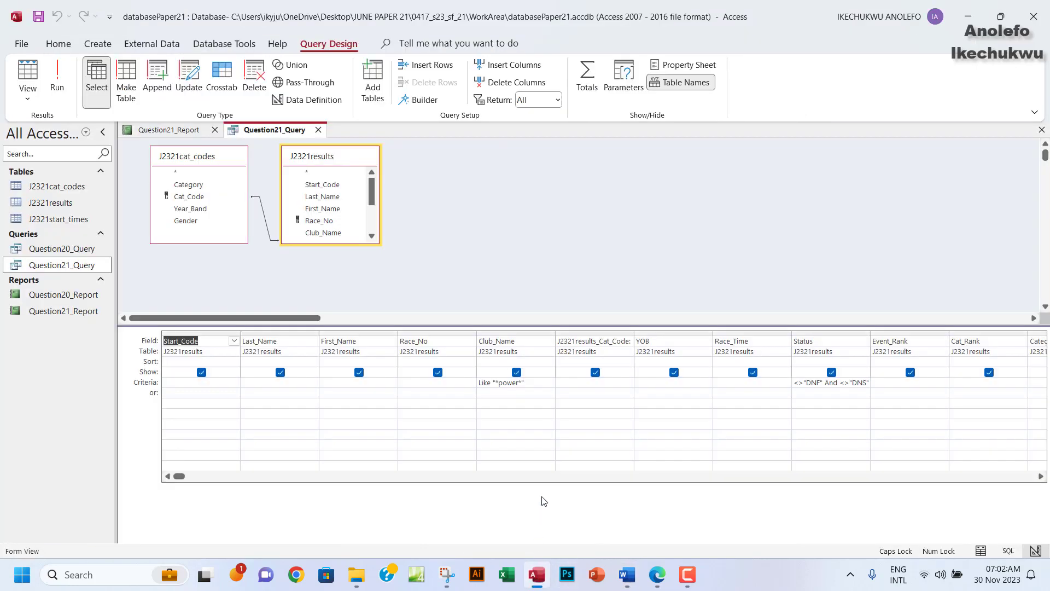
Highlight the 'Place in your Evidence Document…' instruction green and close Question21_Query in Access.
click(656, 575)
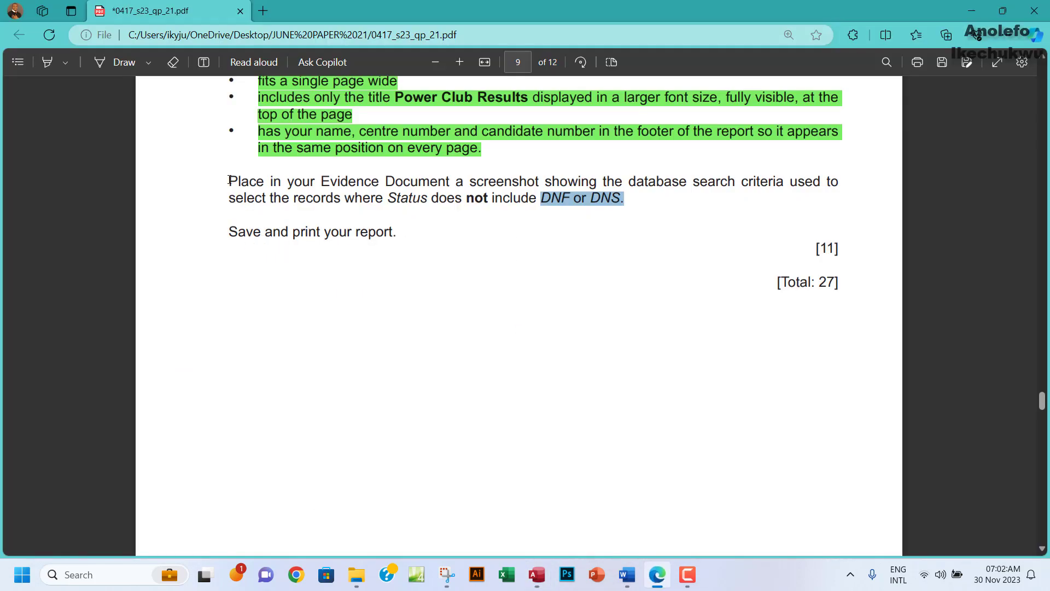
drag(229, 180, 645, 196)
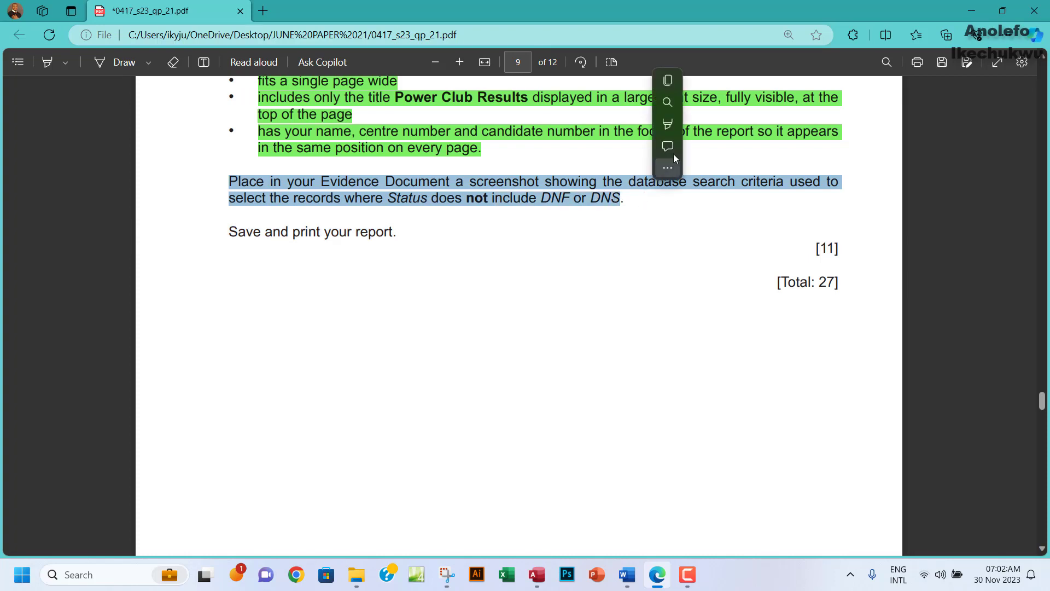
mouse_move(760, 134)
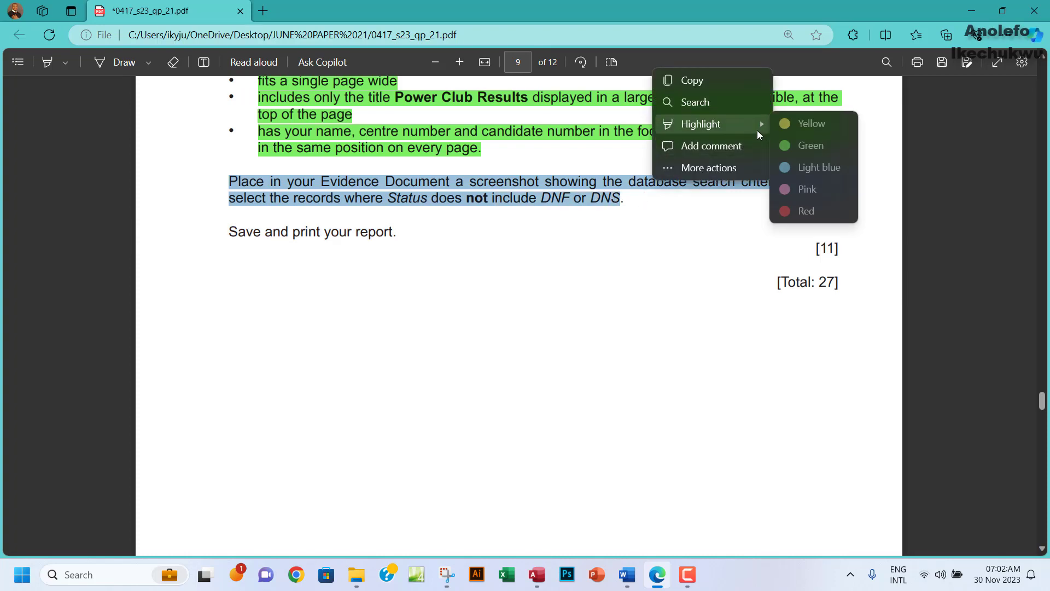
click(796, 146)
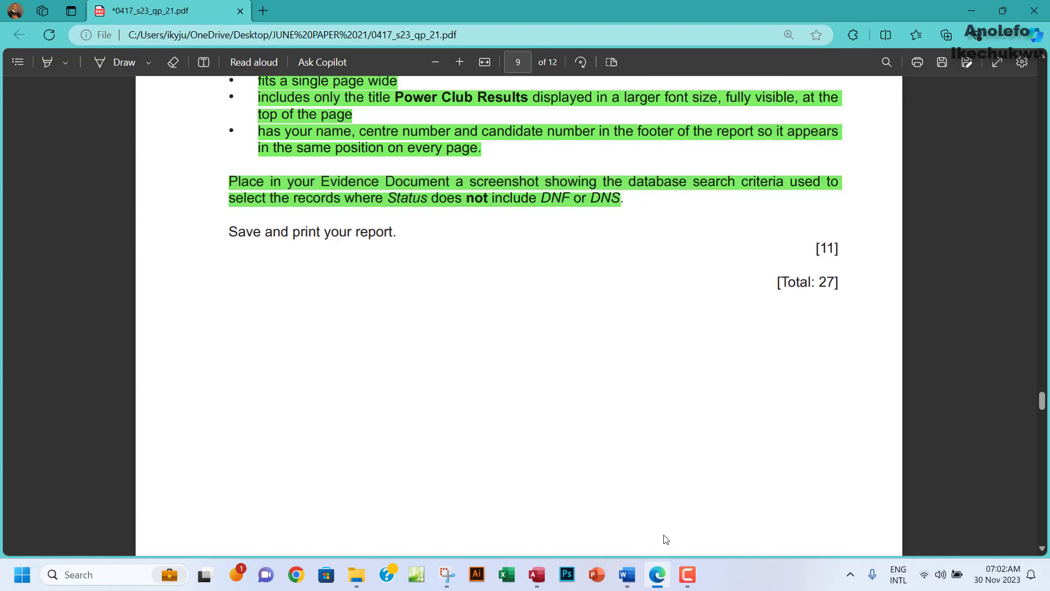
click(537, 575)
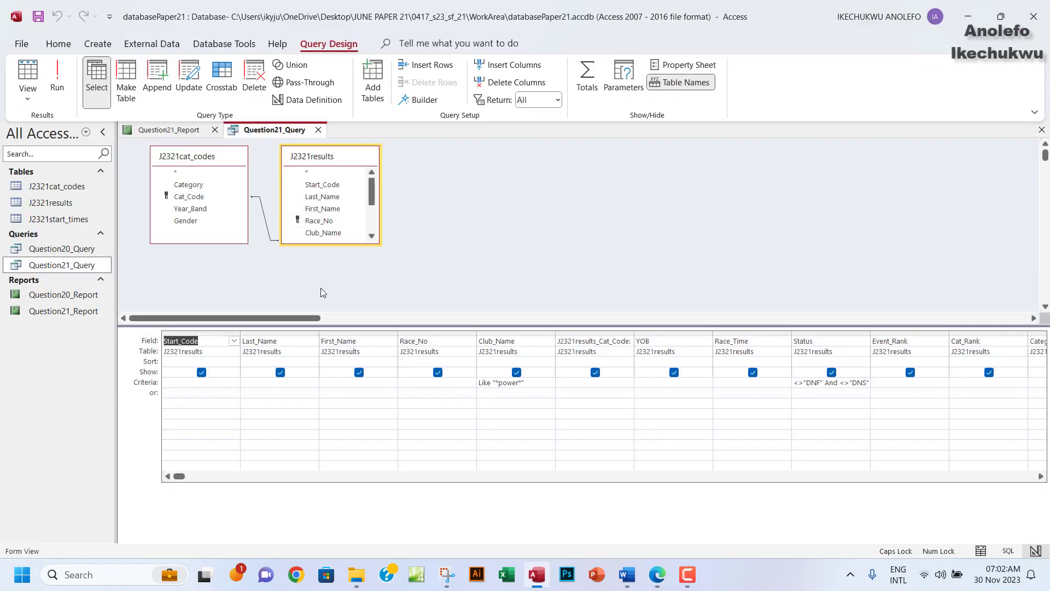
click(1042, 130)
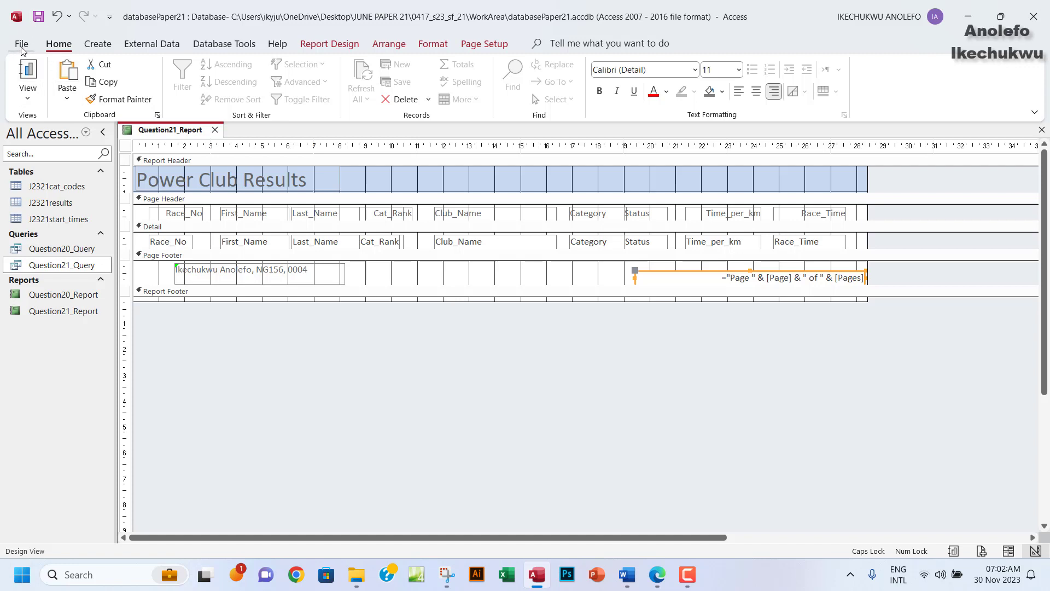
Open Question21_Report in Print Preview and check page 1.
click(28, 96)
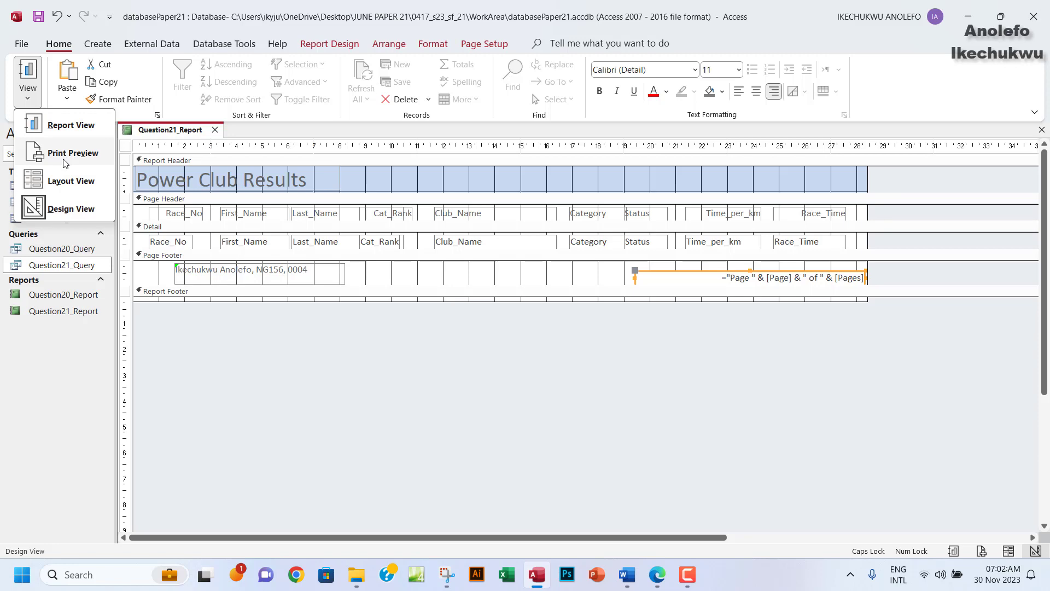
click(72, 153)
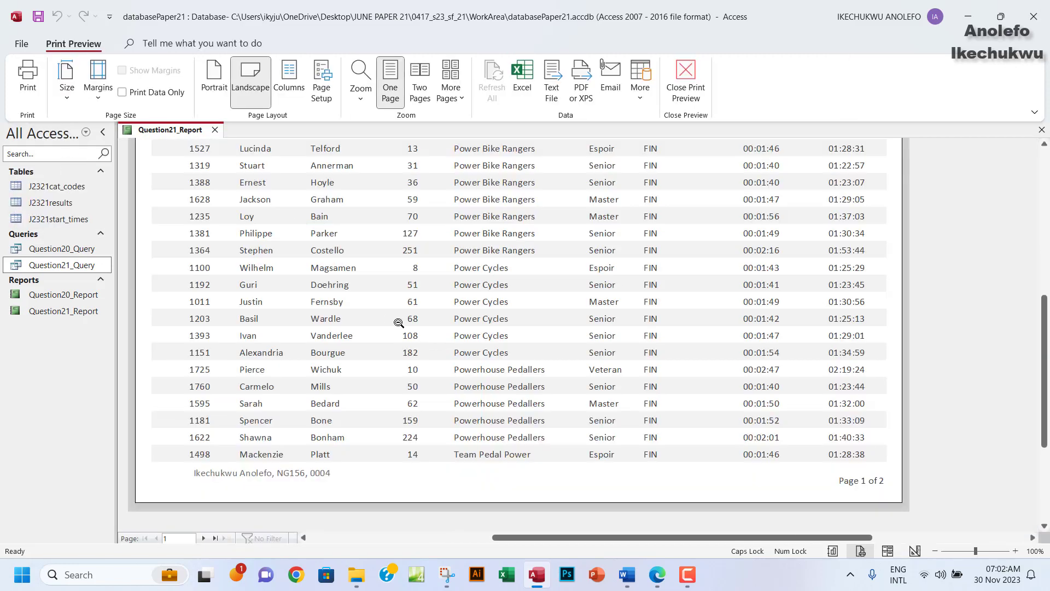
scroll(399, 323, up, 1)
scroll(399, 323, up, 10)
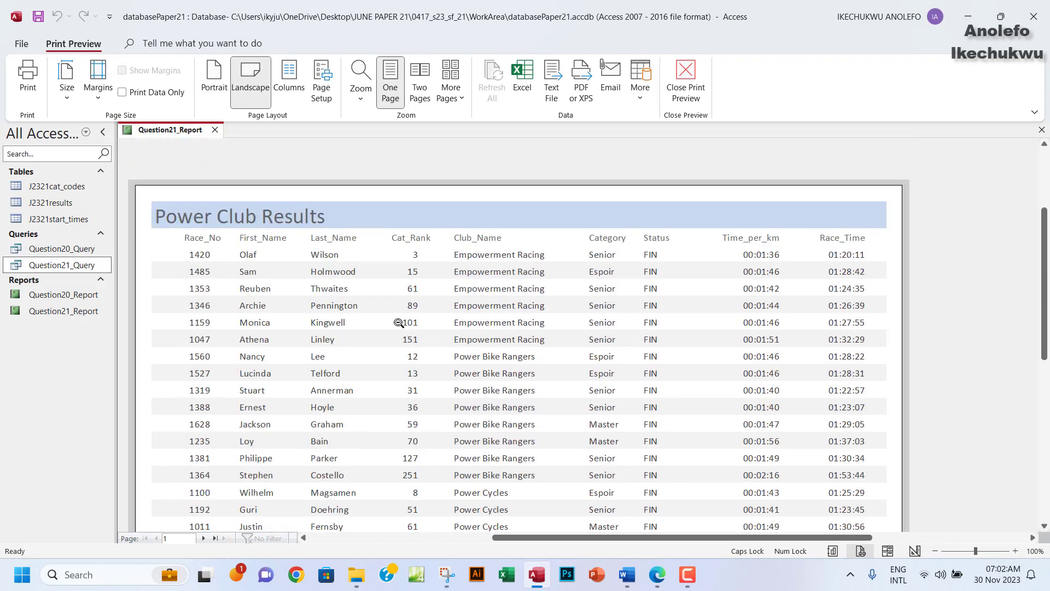
scroll(399, 323, down, 10)
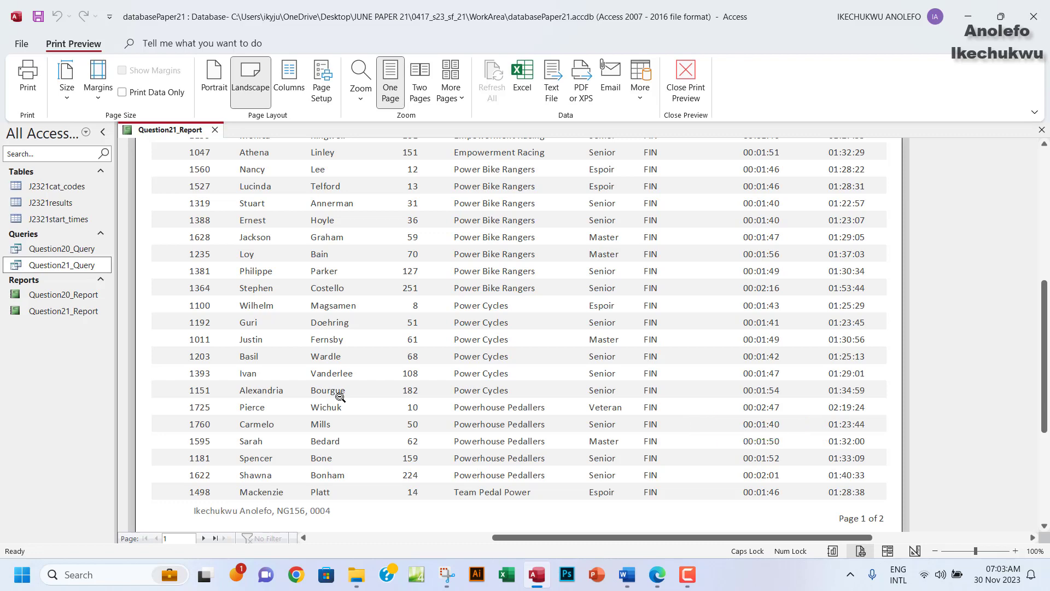
scroll(517, 460, up, 3)
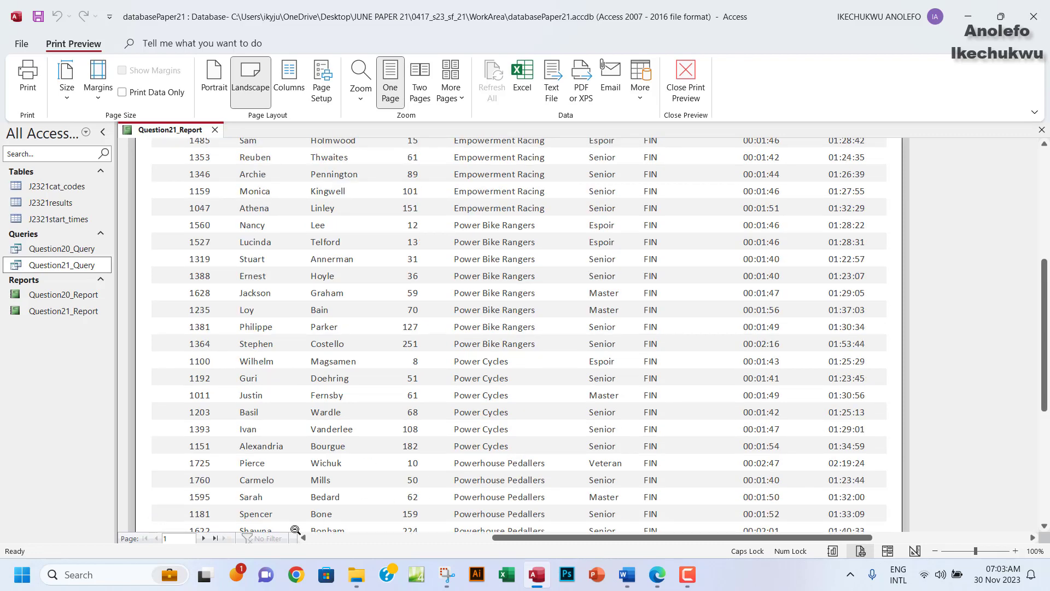
Check page 2 of the preview, including its candidate-details footer and page numbering.
click(203, 539)
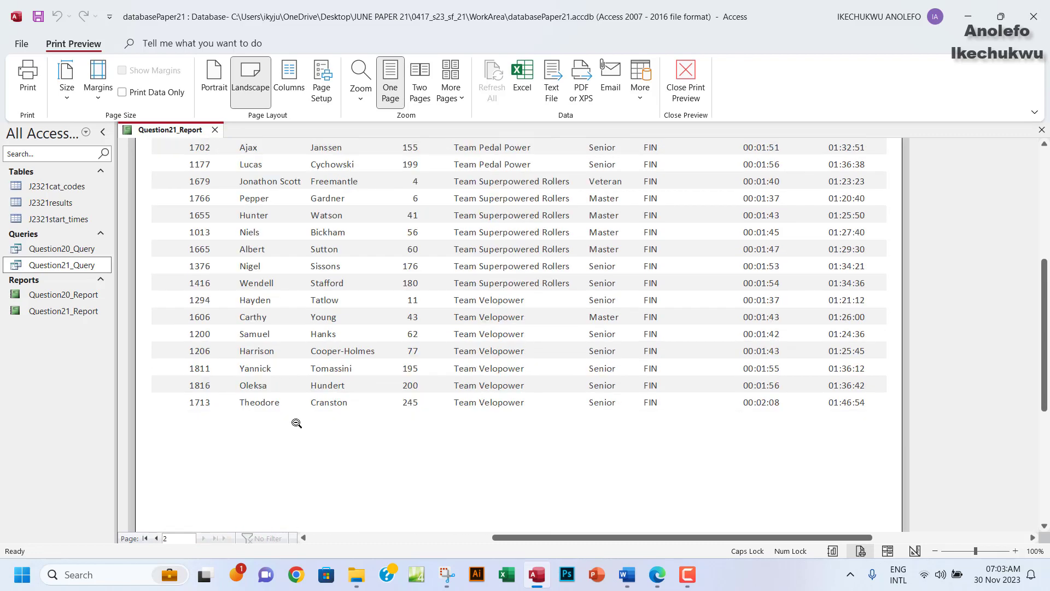
scroll(297, 423, down, 3)
scroll(297, 423, down, 2)
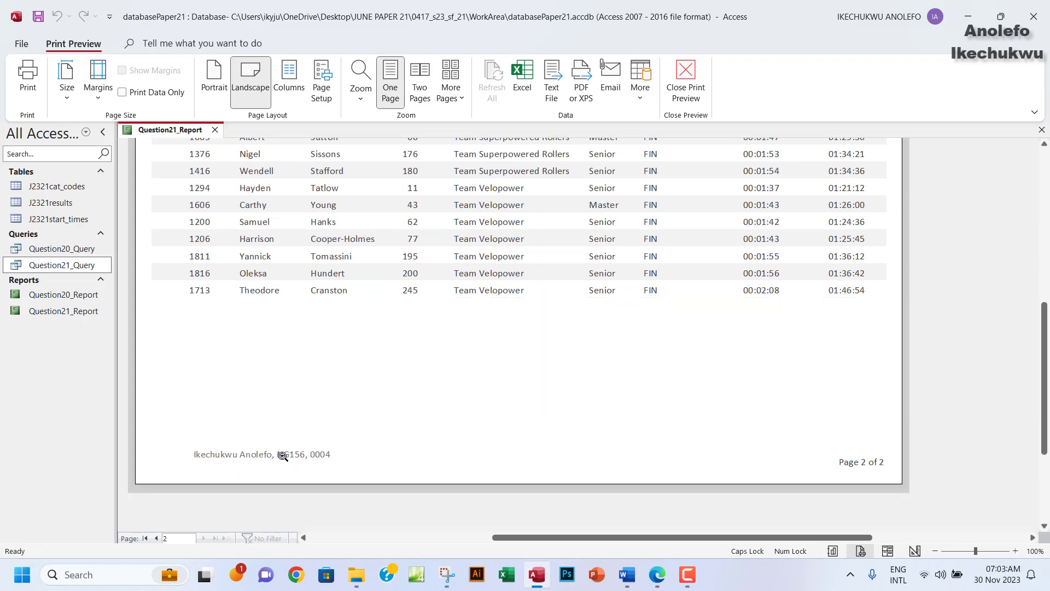
scroll(283, 456, up, 5)
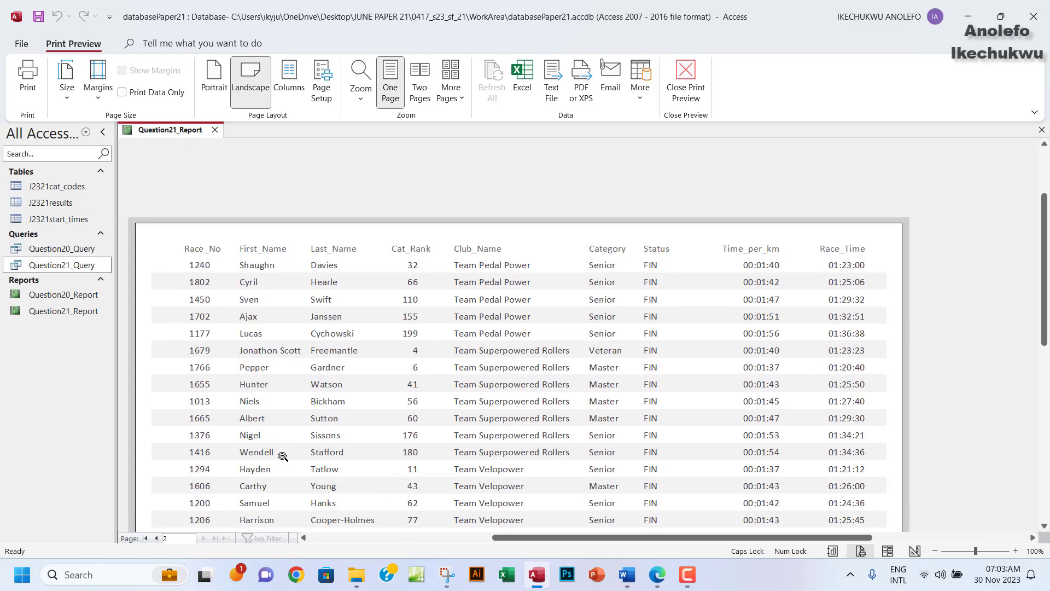
click(658, 574)
scroll(483, 382, down, 3)
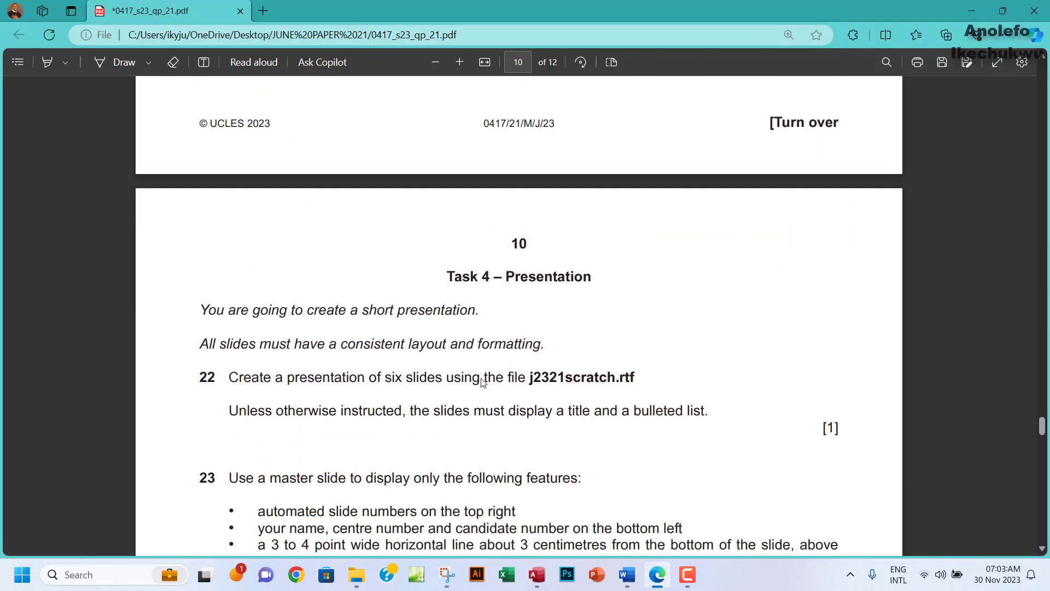
scroll(484, 383, up, 1)
scroll(484, 383, down, 1)
scroll(484, 383, up, 7)
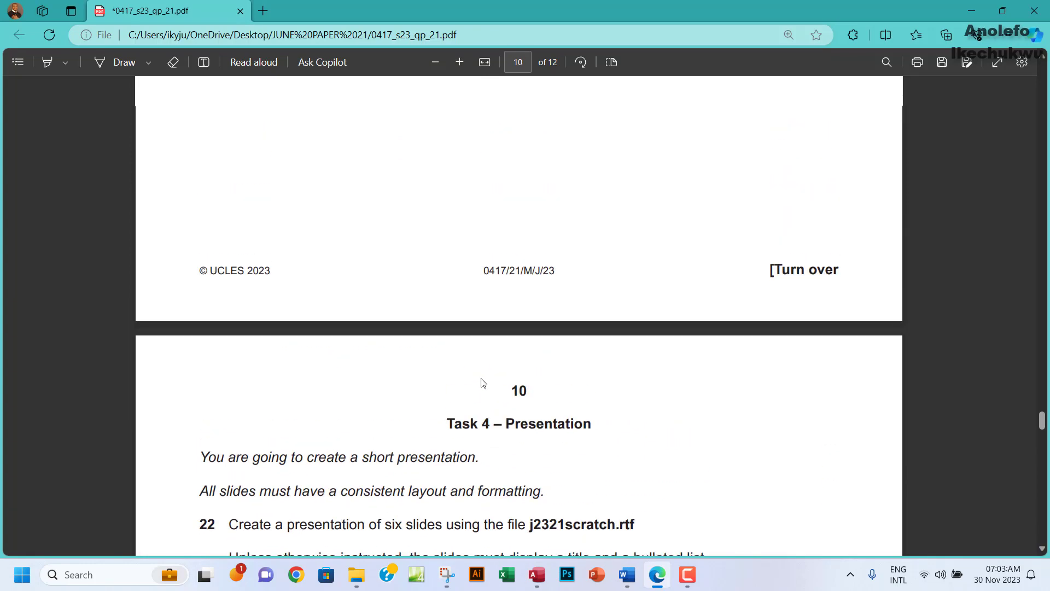
scroll(483, 382, down, 1)
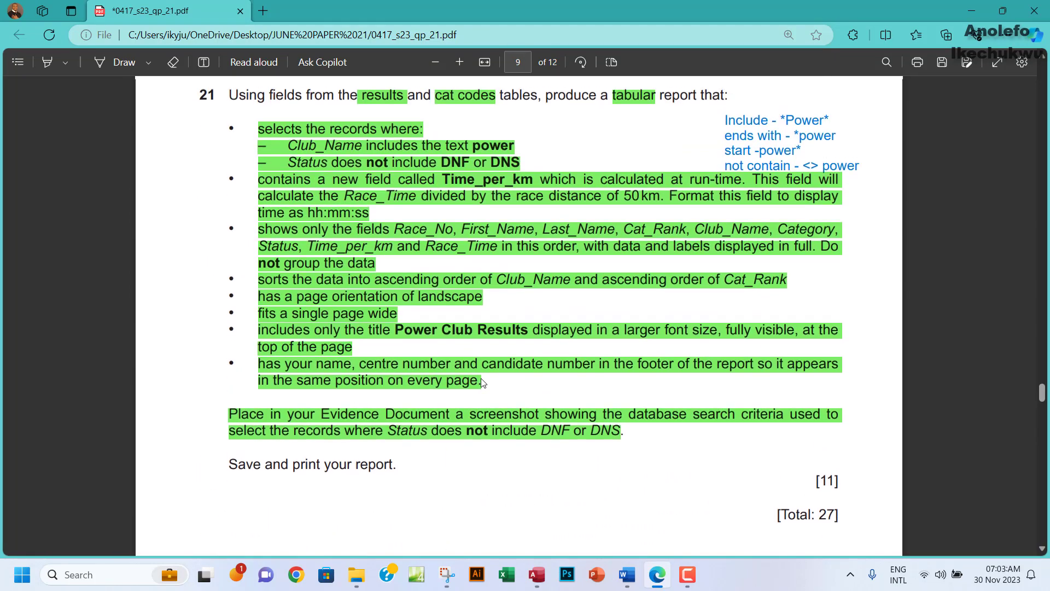
scroll(483, 381, up, 1)
scroll(483, 381, down, 1)
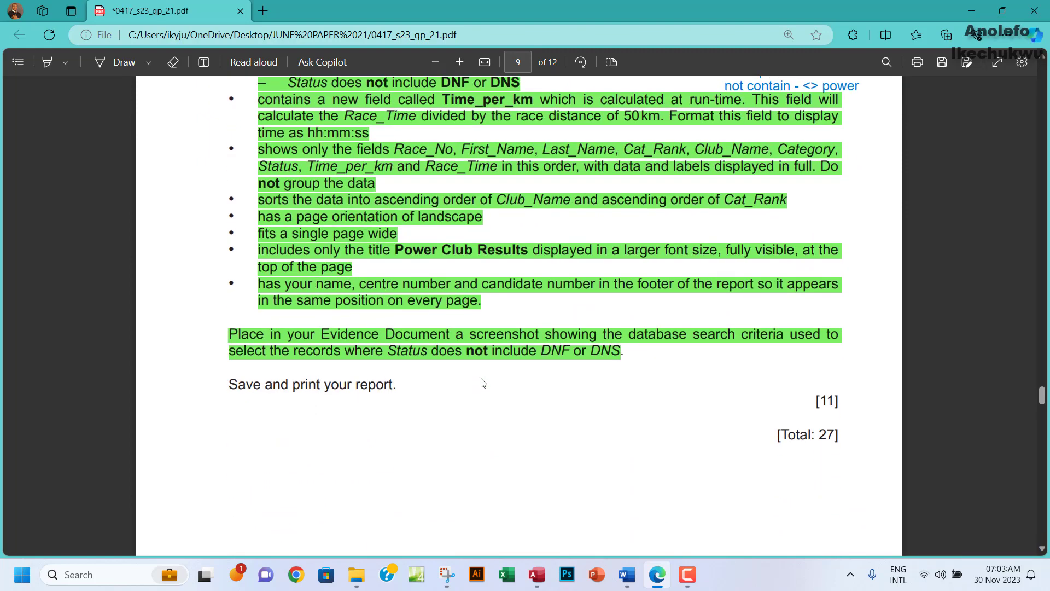